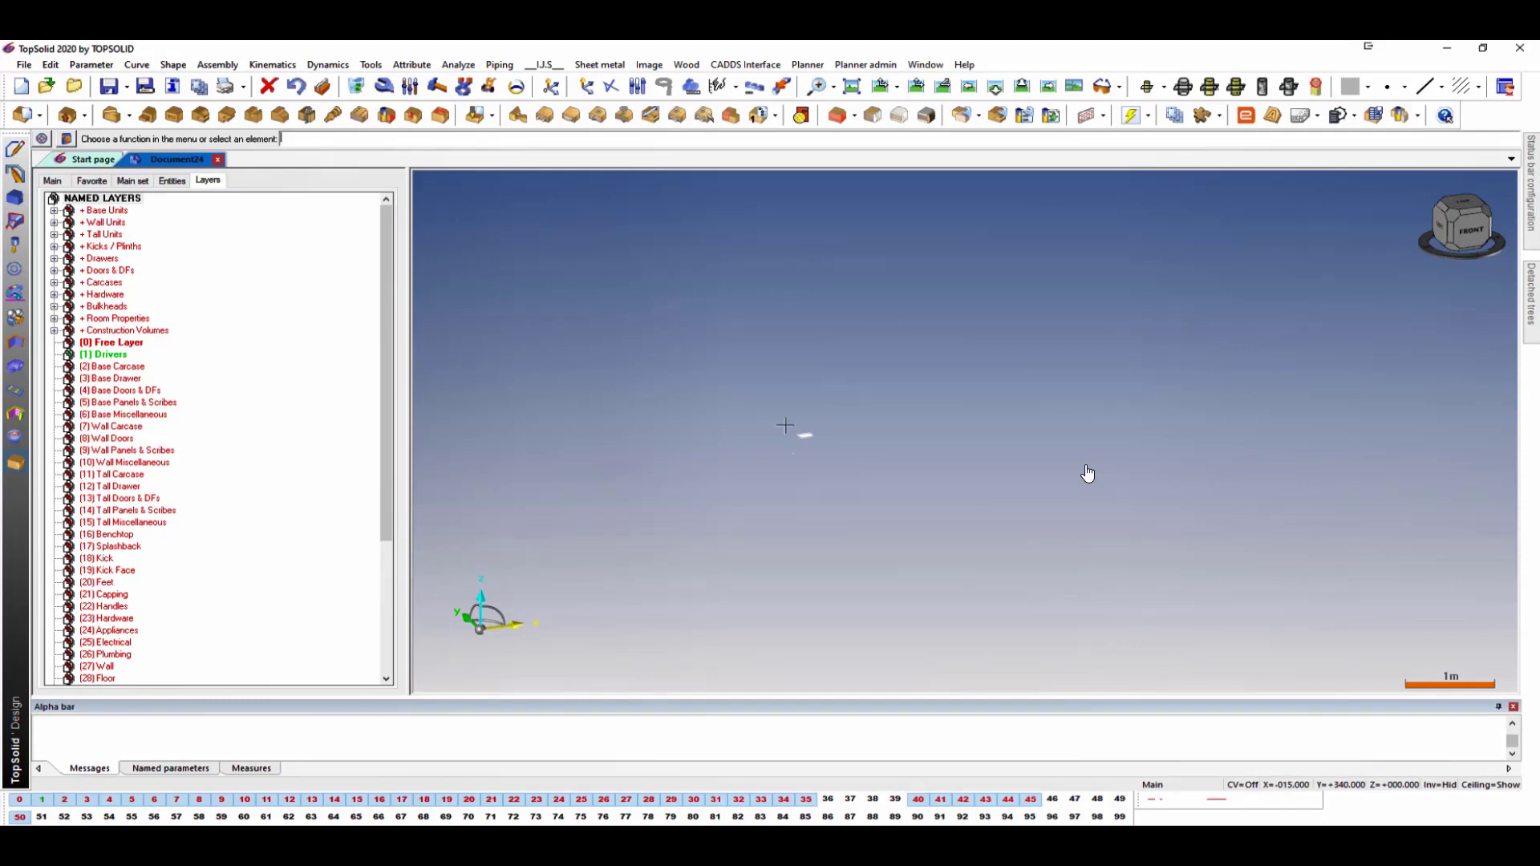
# Sketch a contour in a new sketch with segments 2000 mm up, 4500 mm to the right and 6000 mm down.
pyautogui.click(15, 173)
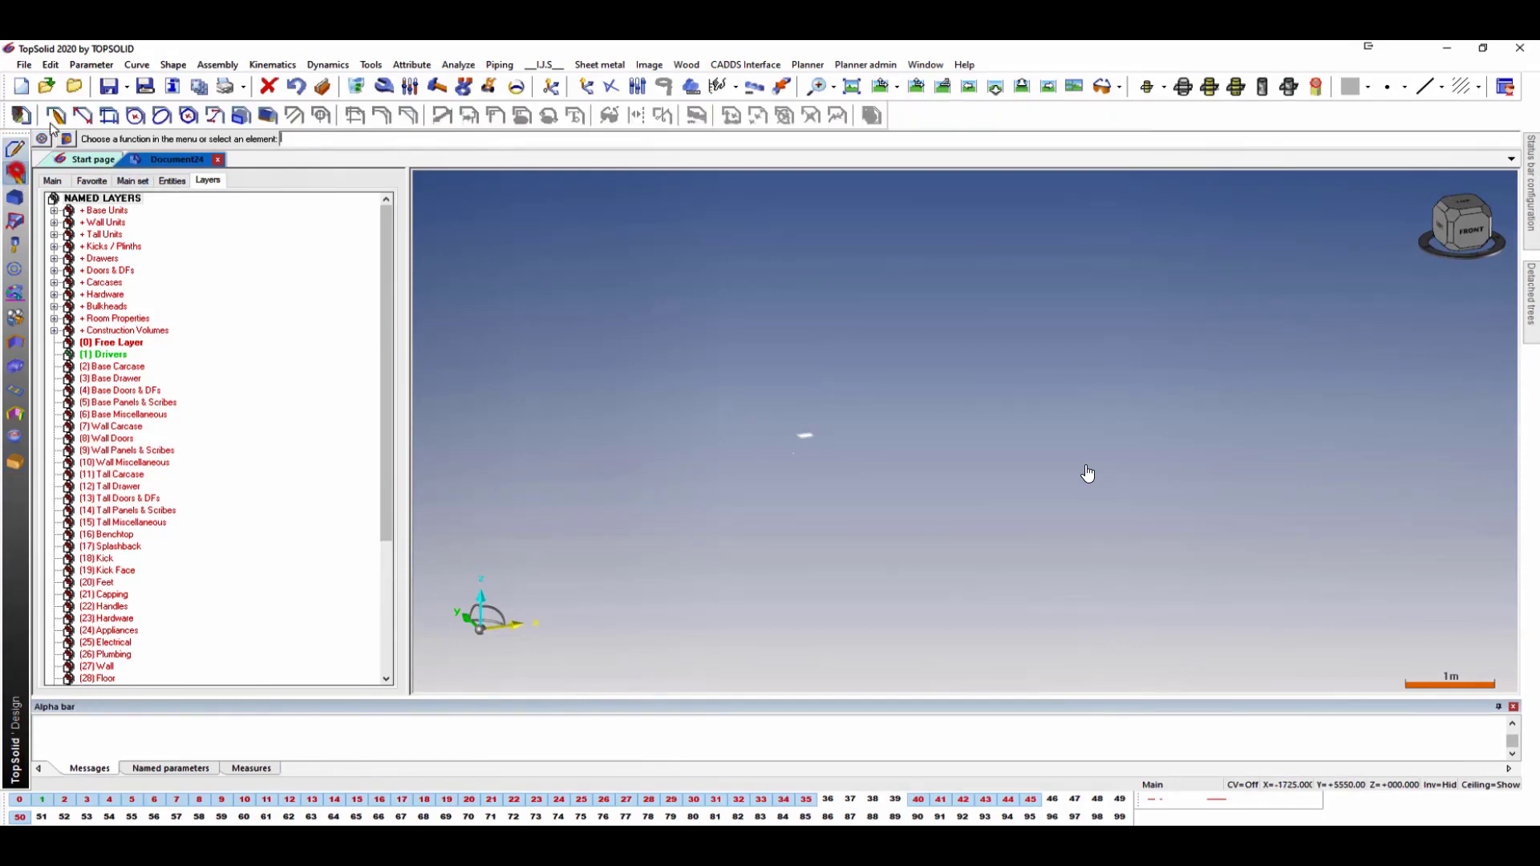
pyautogui.click(657, 515)
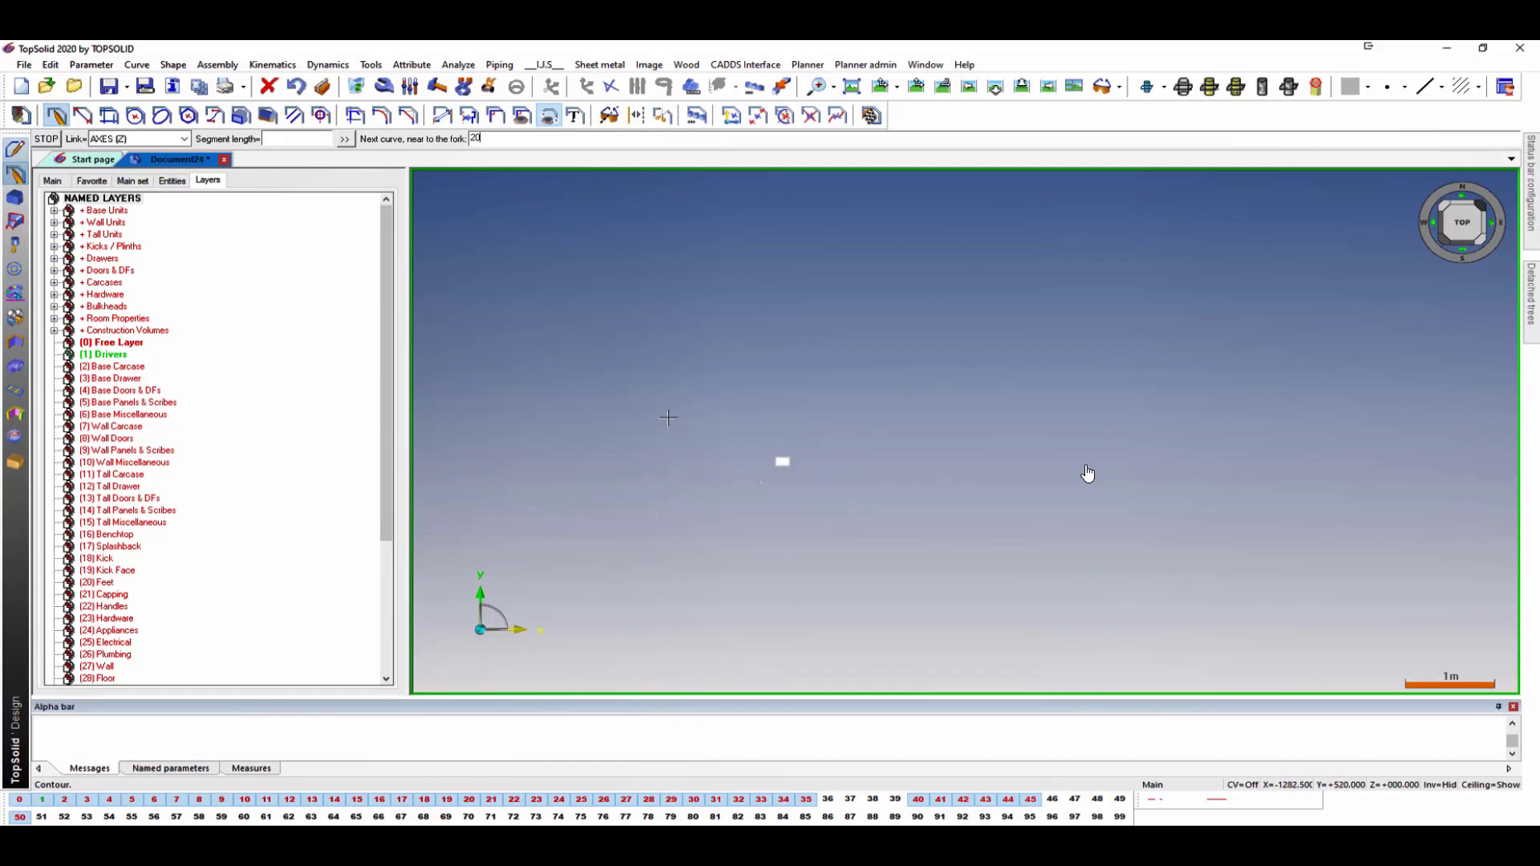
pyautogui.press('Return')
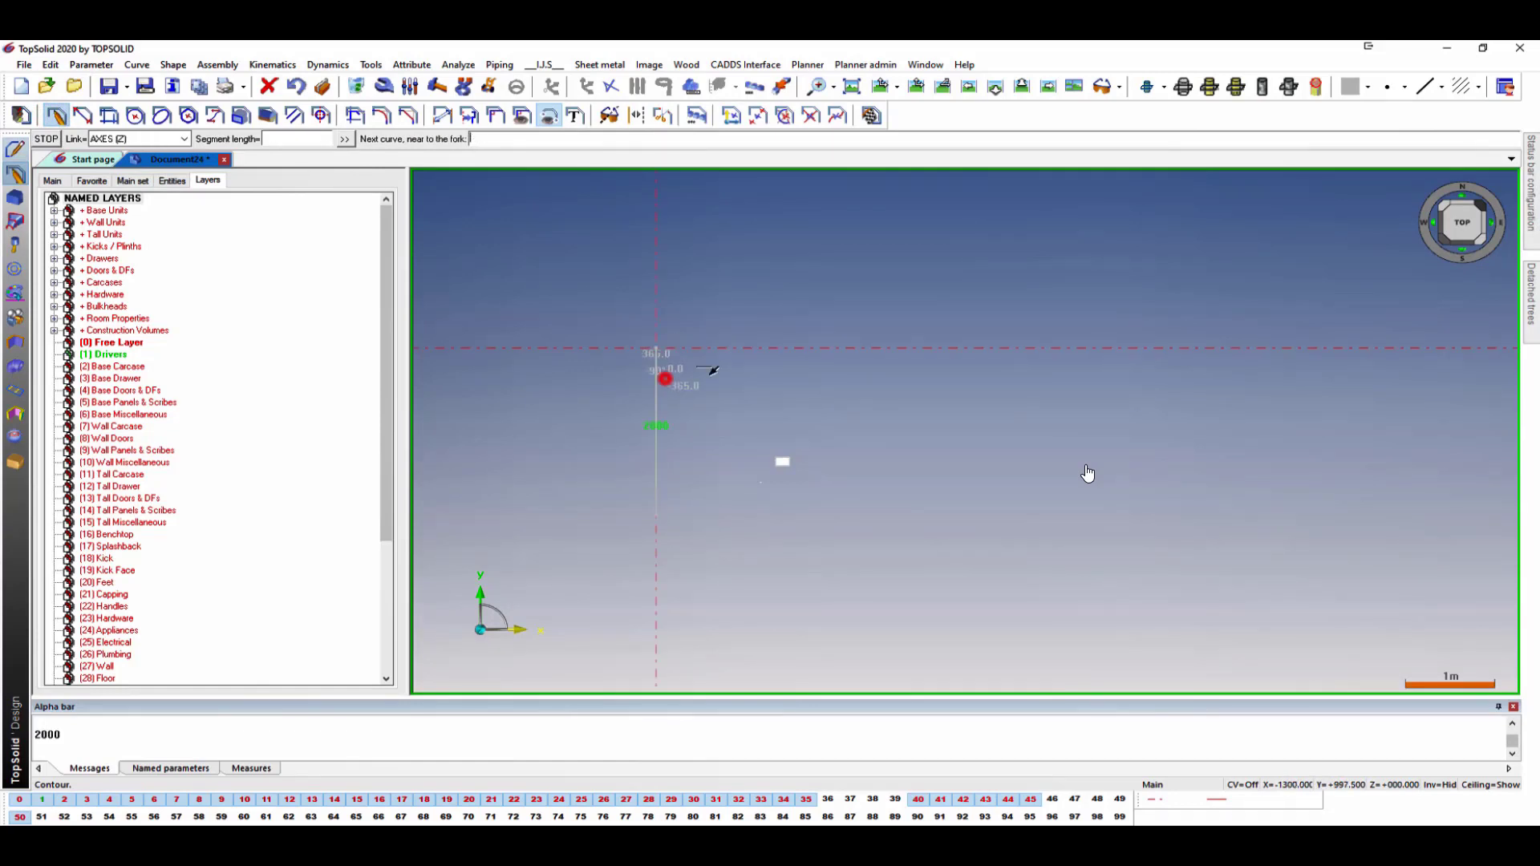
pyautogui.write('4500')
pyautogui.click(976, 362)
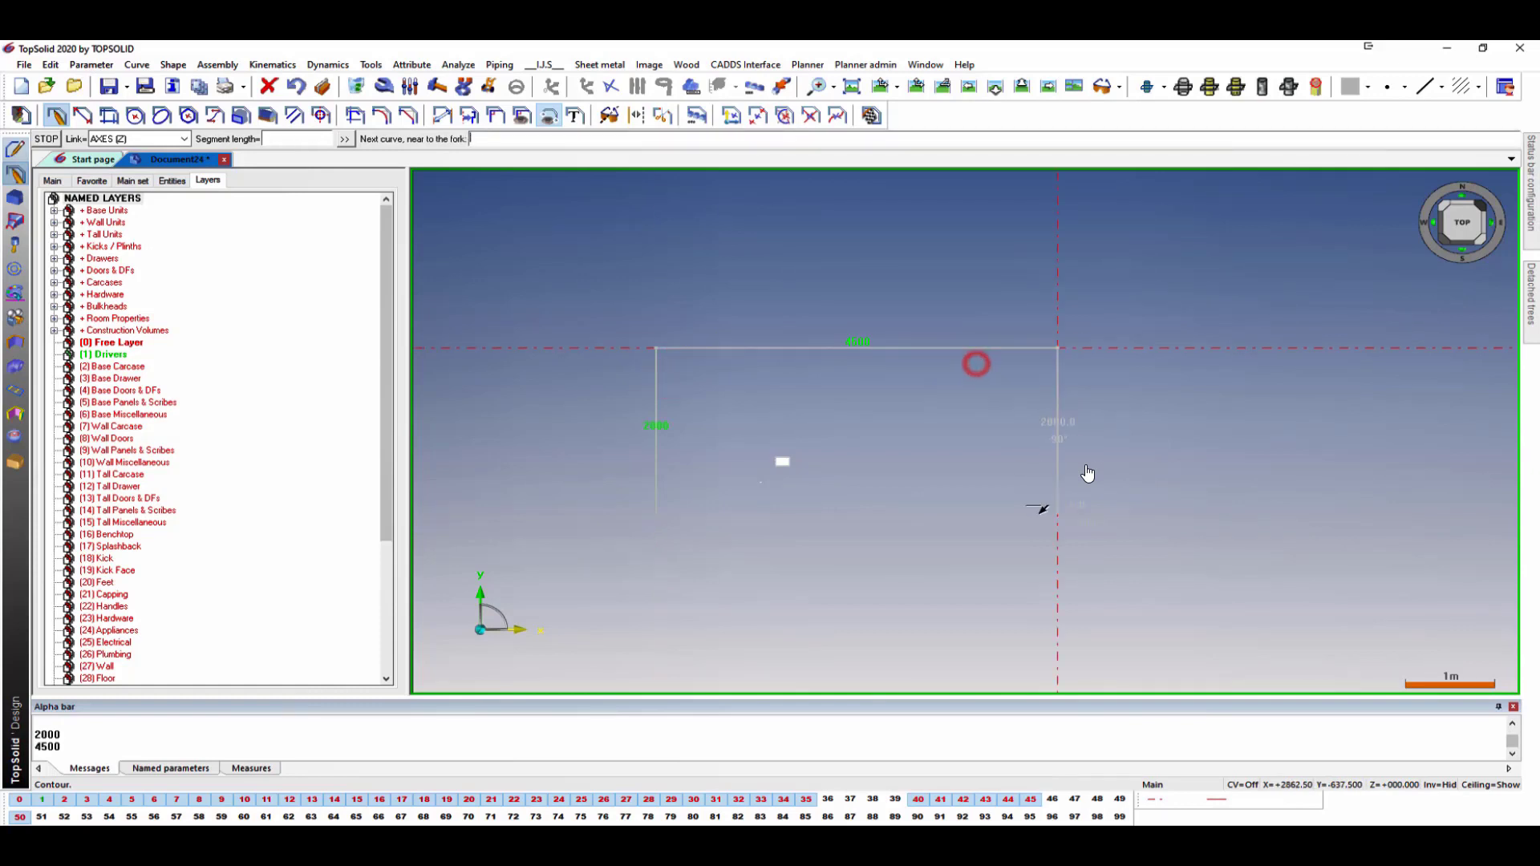
pyautogui.write('6000')
pyautogui.press('Return')
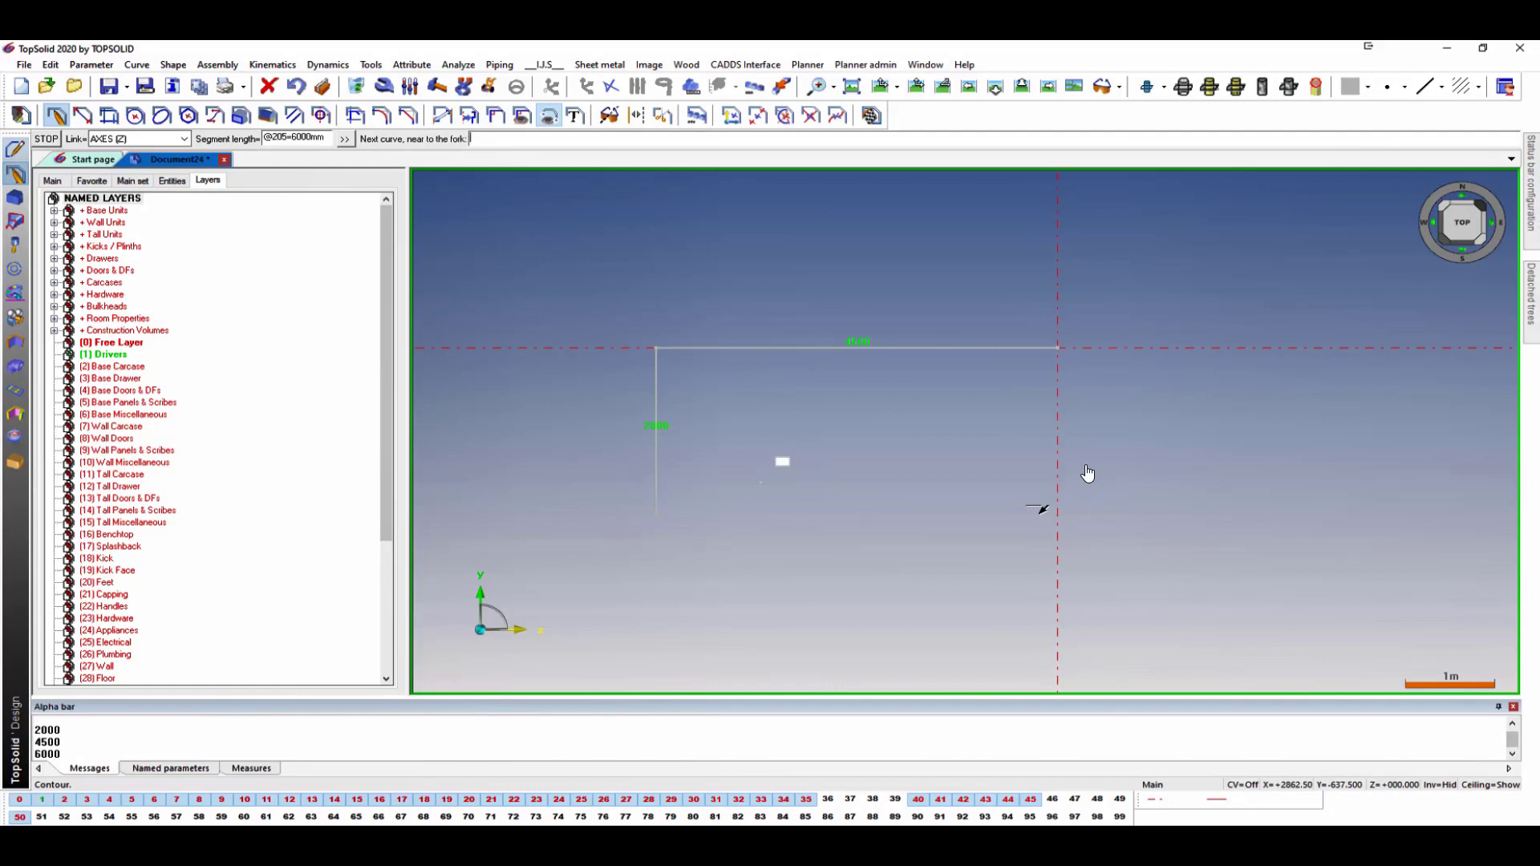
pyautogui.scroll(-6, 1032, 413)
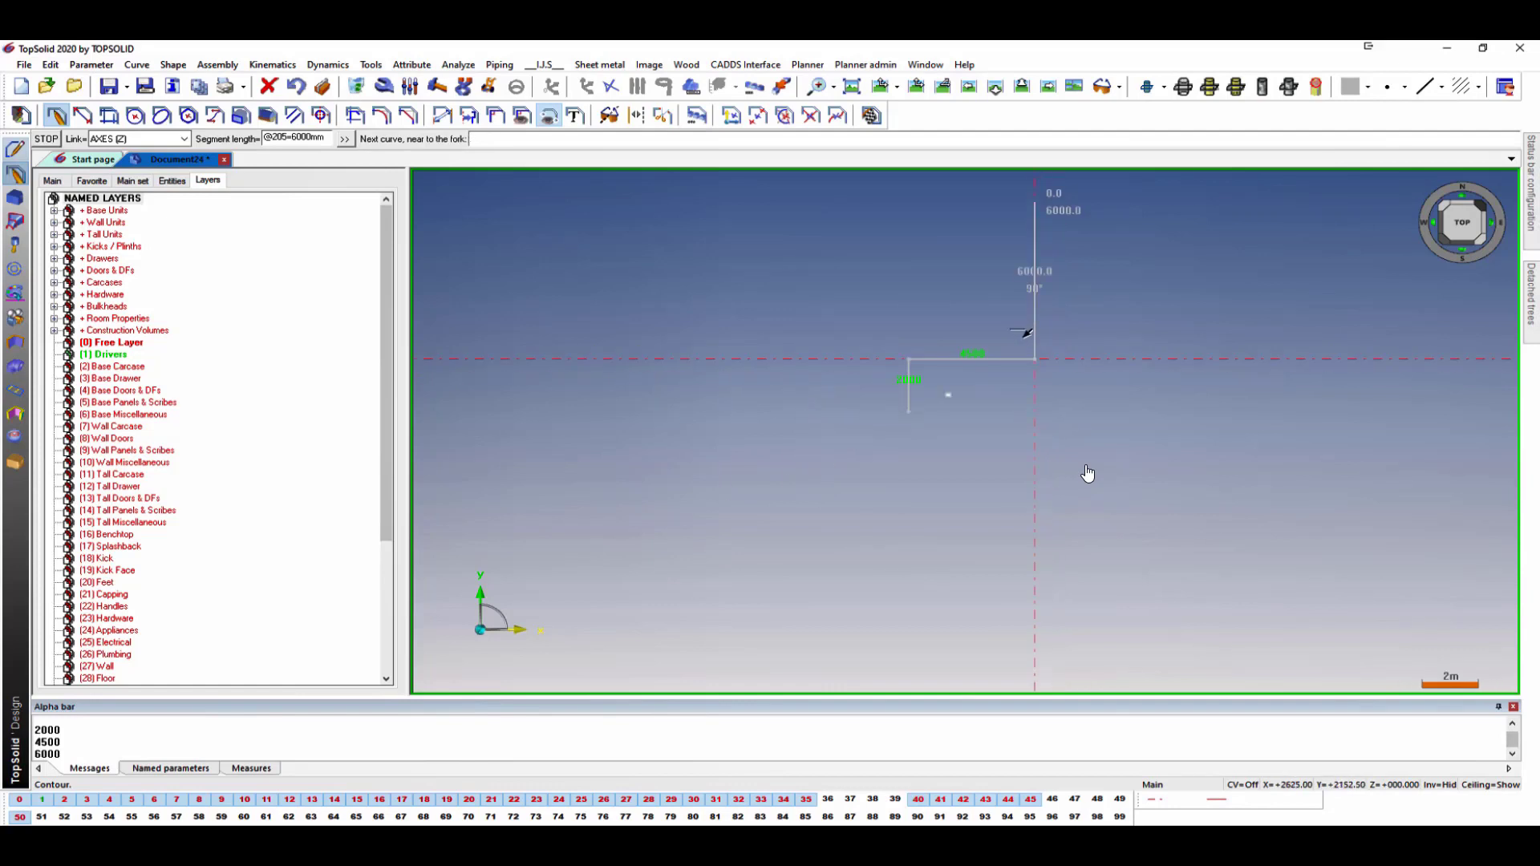
pyautogui.click(1006, 560)
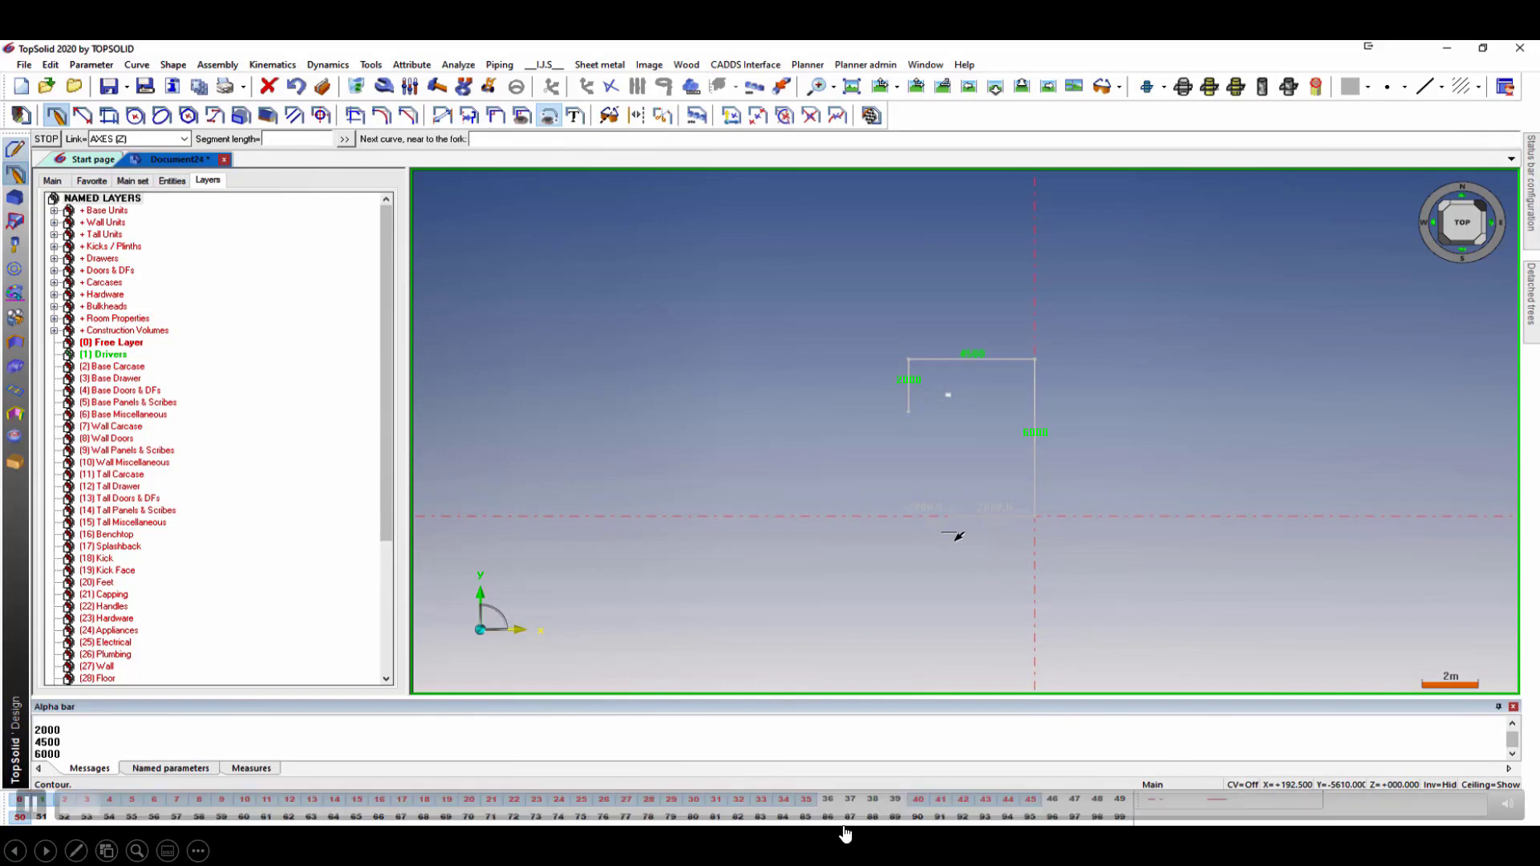
# Add a last contour segment of length db+250 running inward from the lower end and finish the contour.
pyautogui.write('db+250')
pyautogui.press('Return')
pyautogui.click(953, 521)
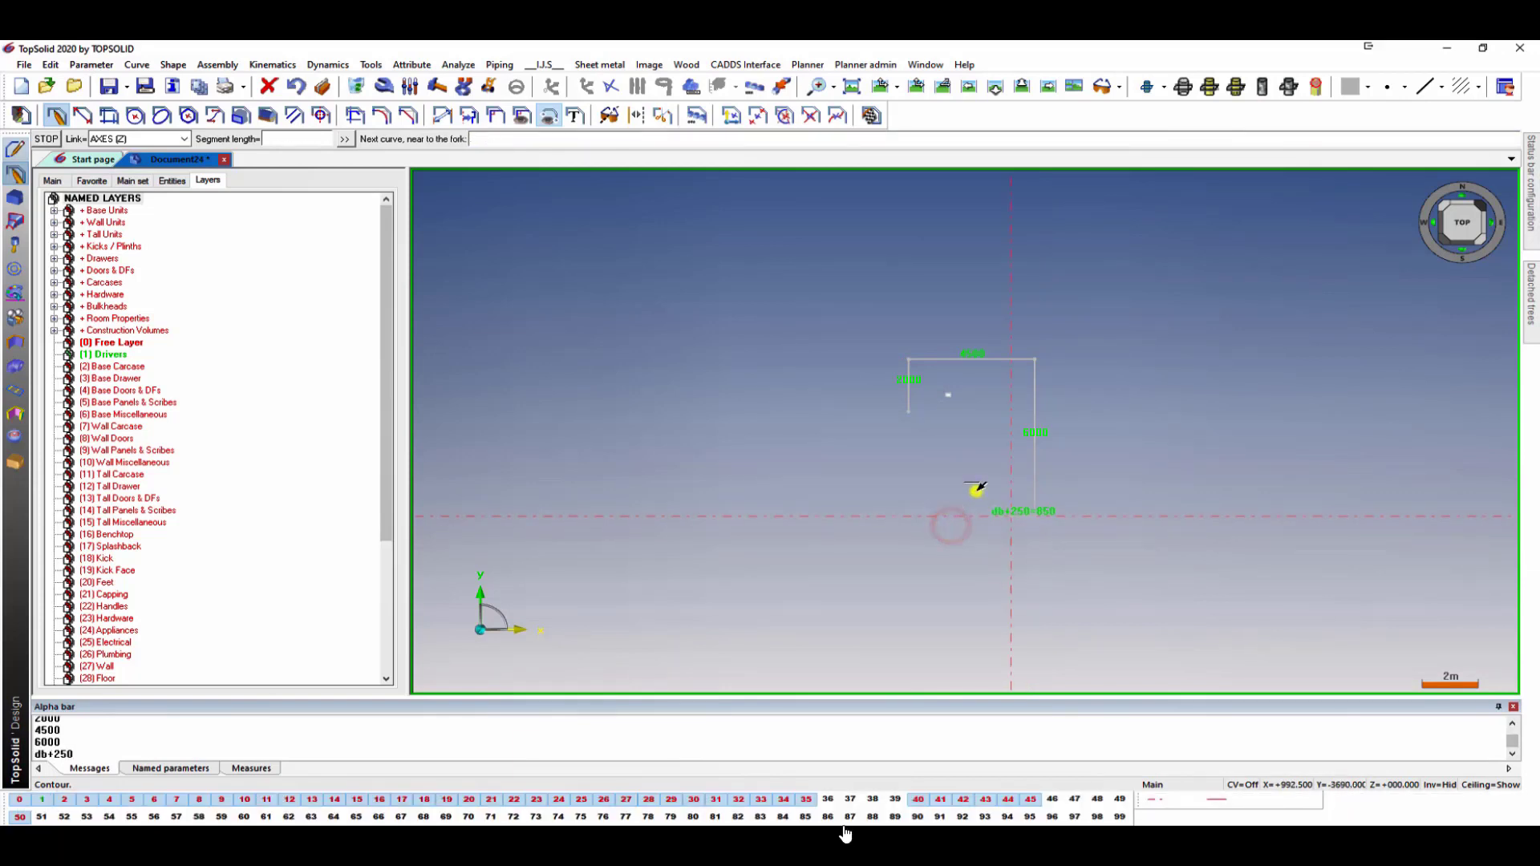
pyautogui.click(972, 490)
pyautogui.middleClick(971, 488)
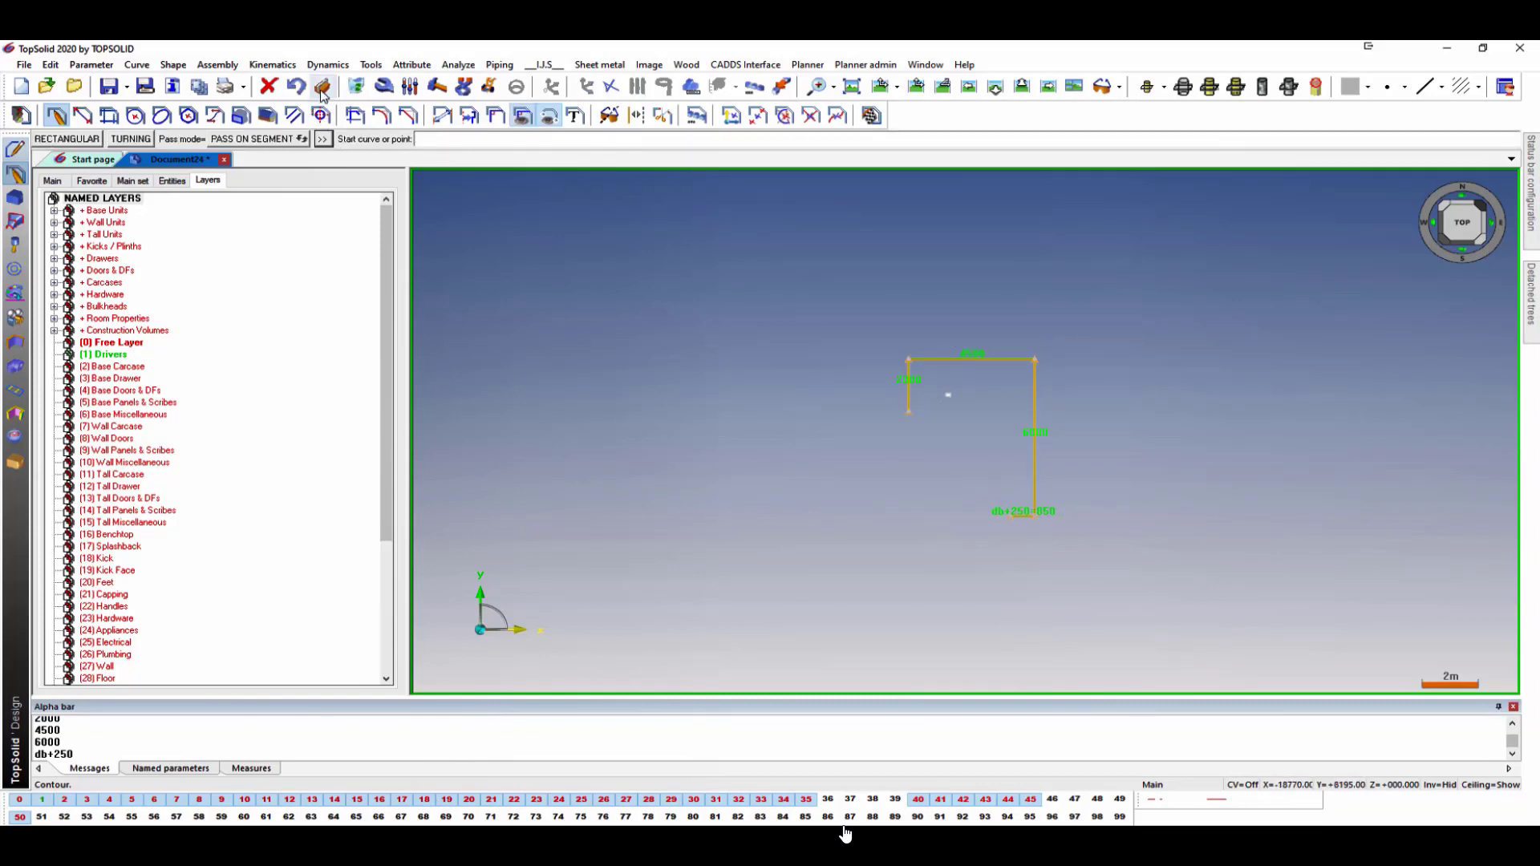
pyautogui.press('Escape')
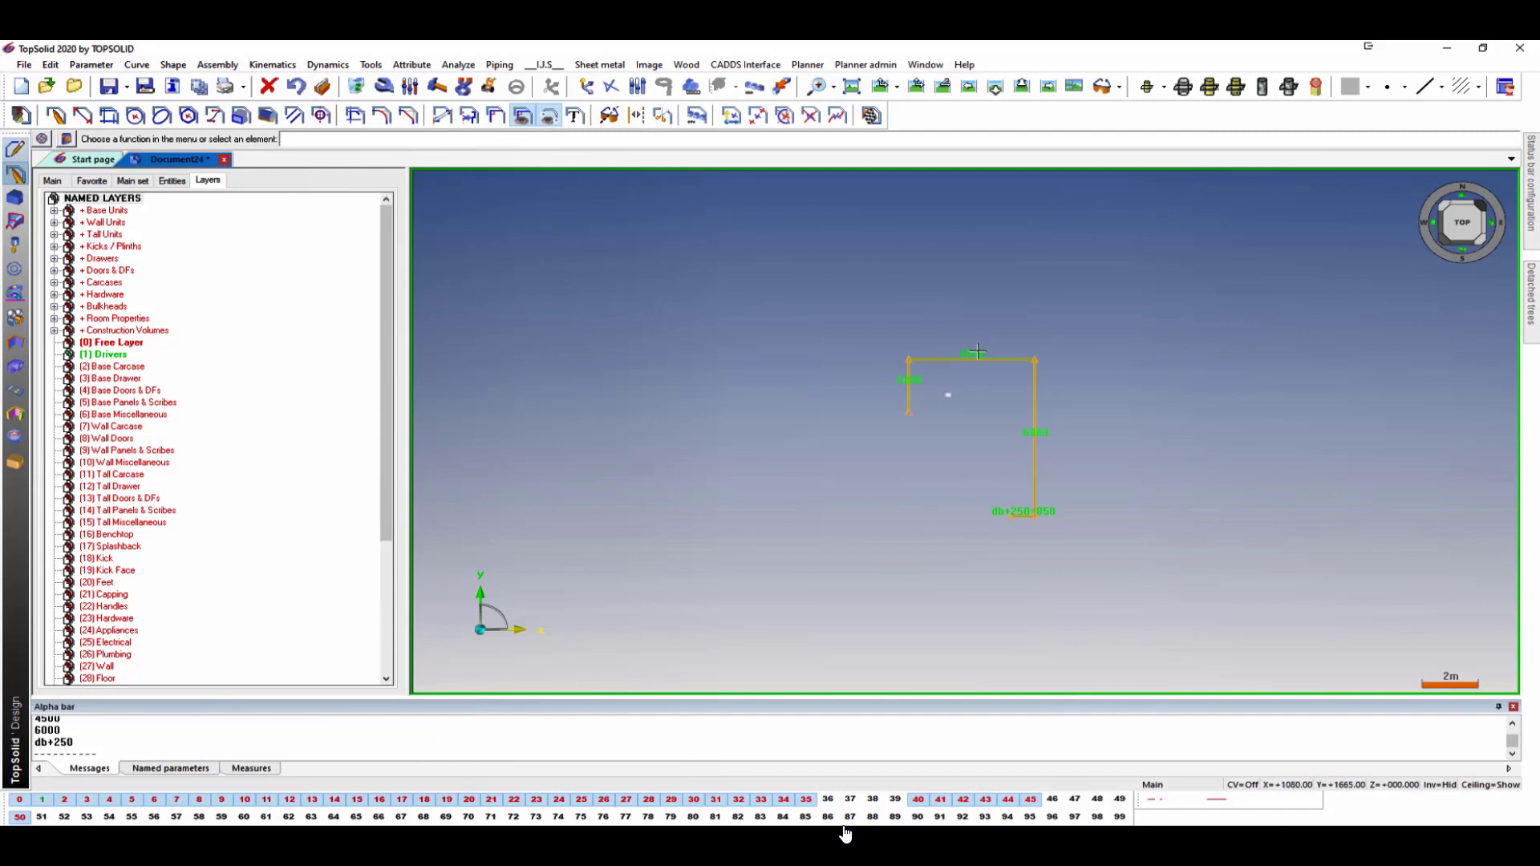
# Centre the contour on both axes with symmetry constraints on the 4500 and 6000 dimensions and close the sketch.
pyautogui.click(973, 354)
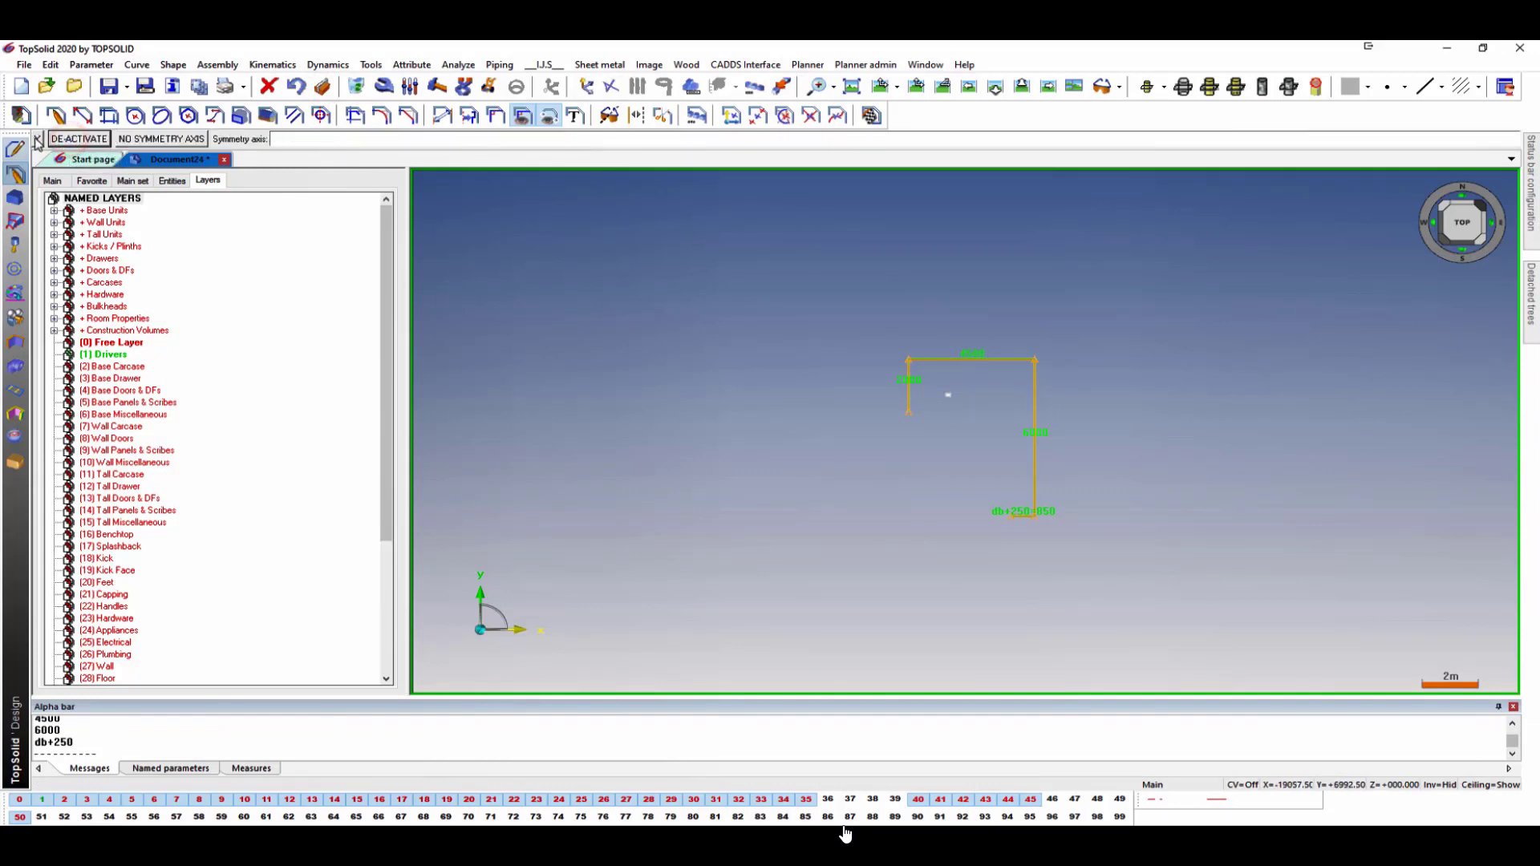
pyautogui.click(37, 138)
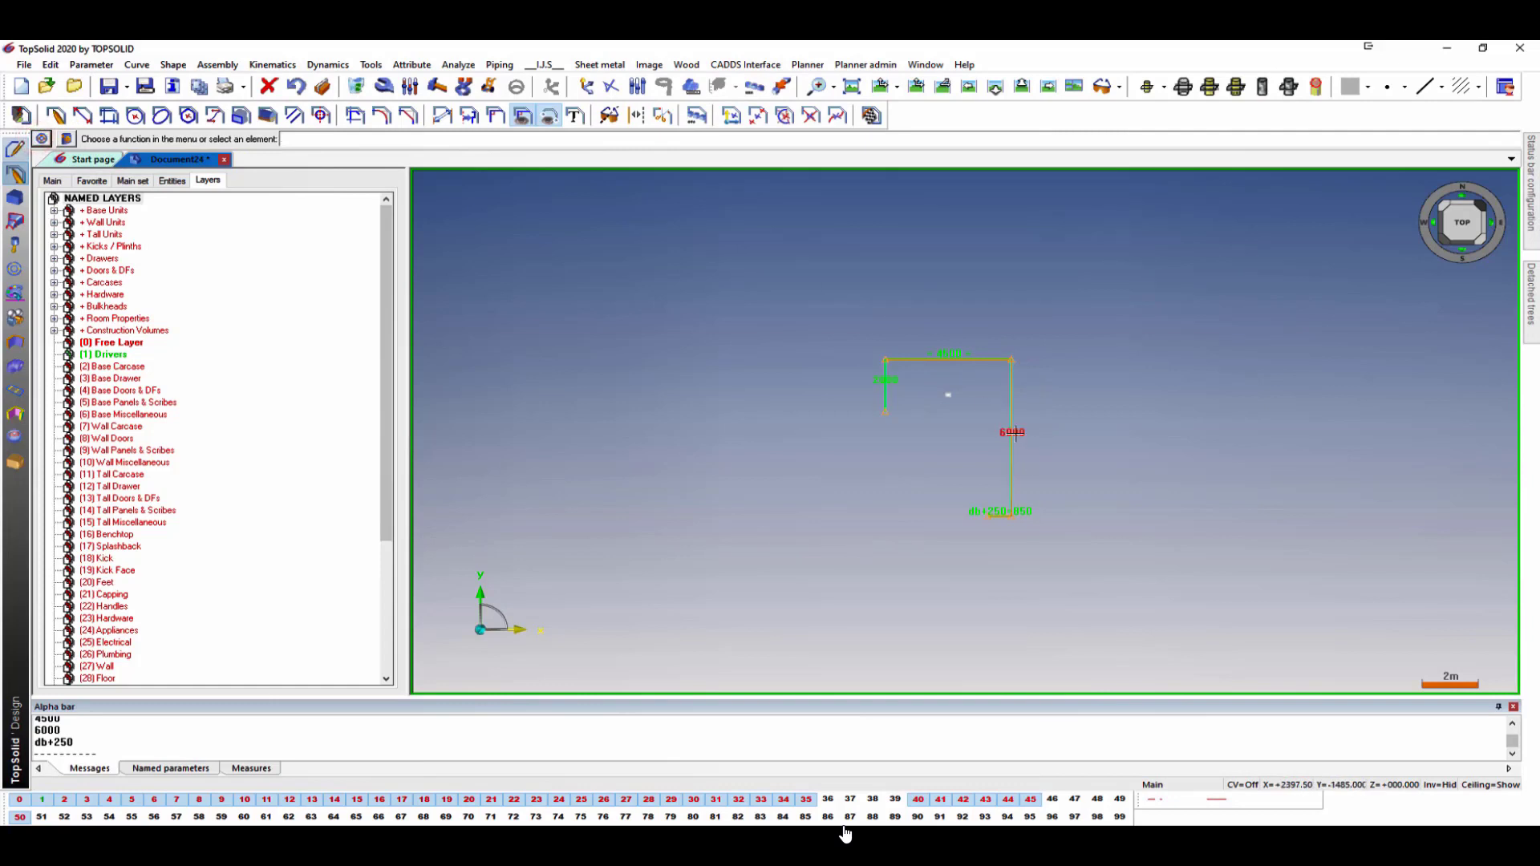
pyautogui.click(1015, 433)
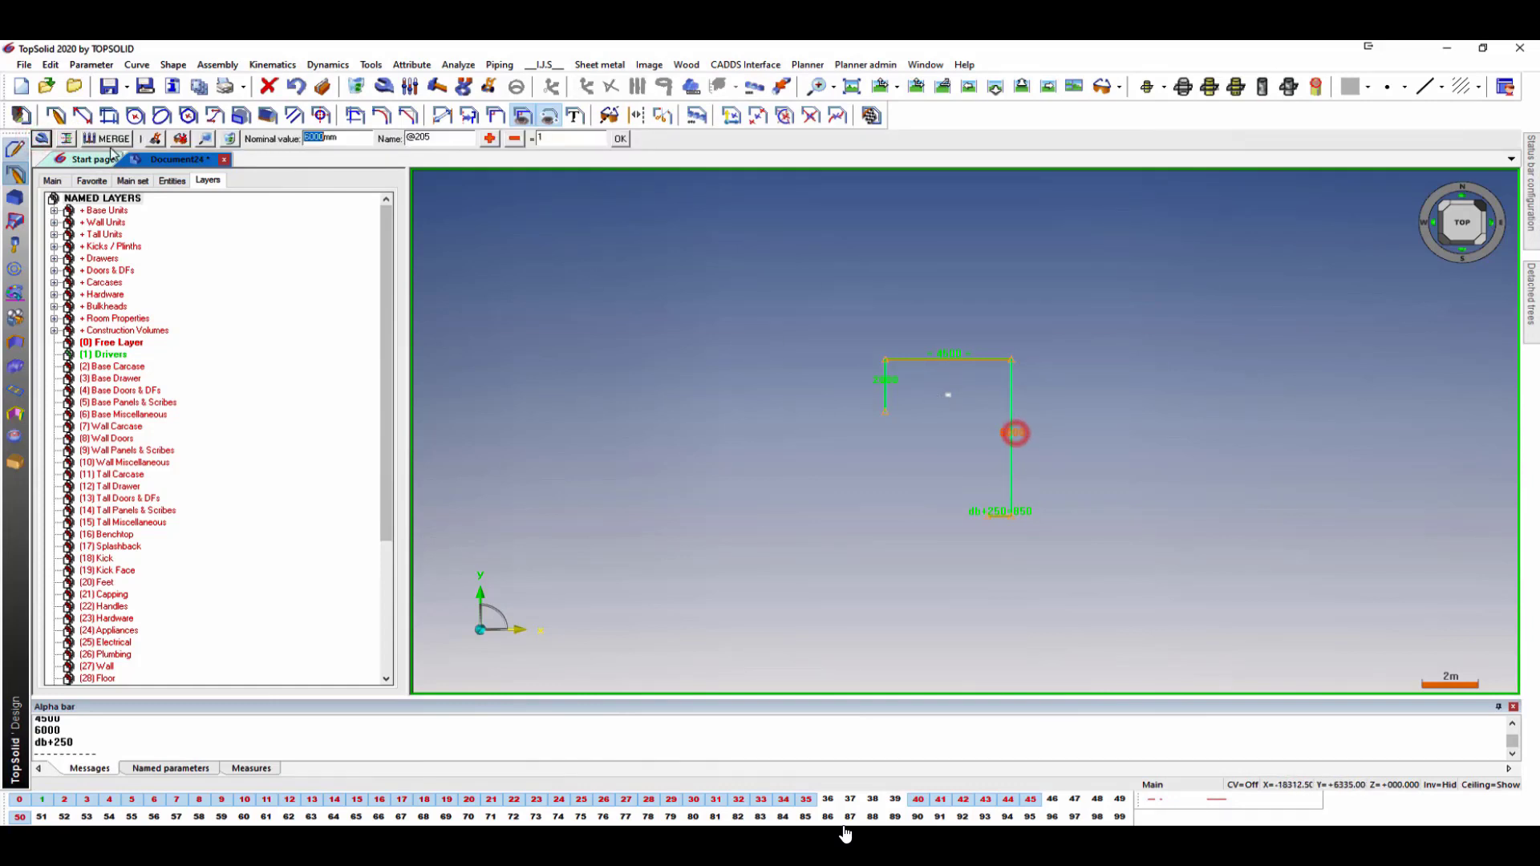
pyautogui.click(41, 139)
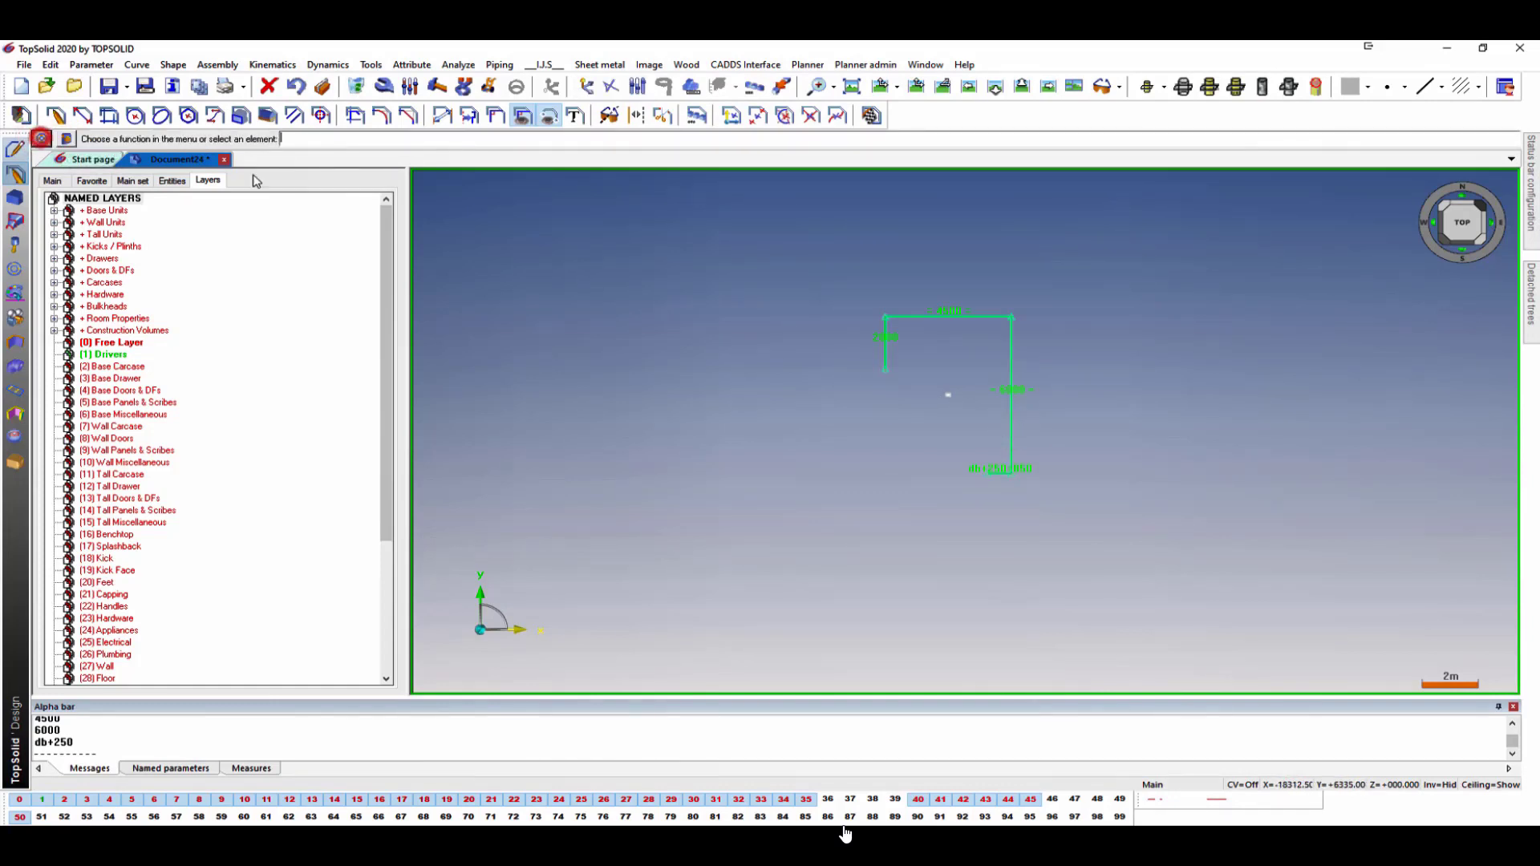
pyautogui.scroll(6, 1077, 331)
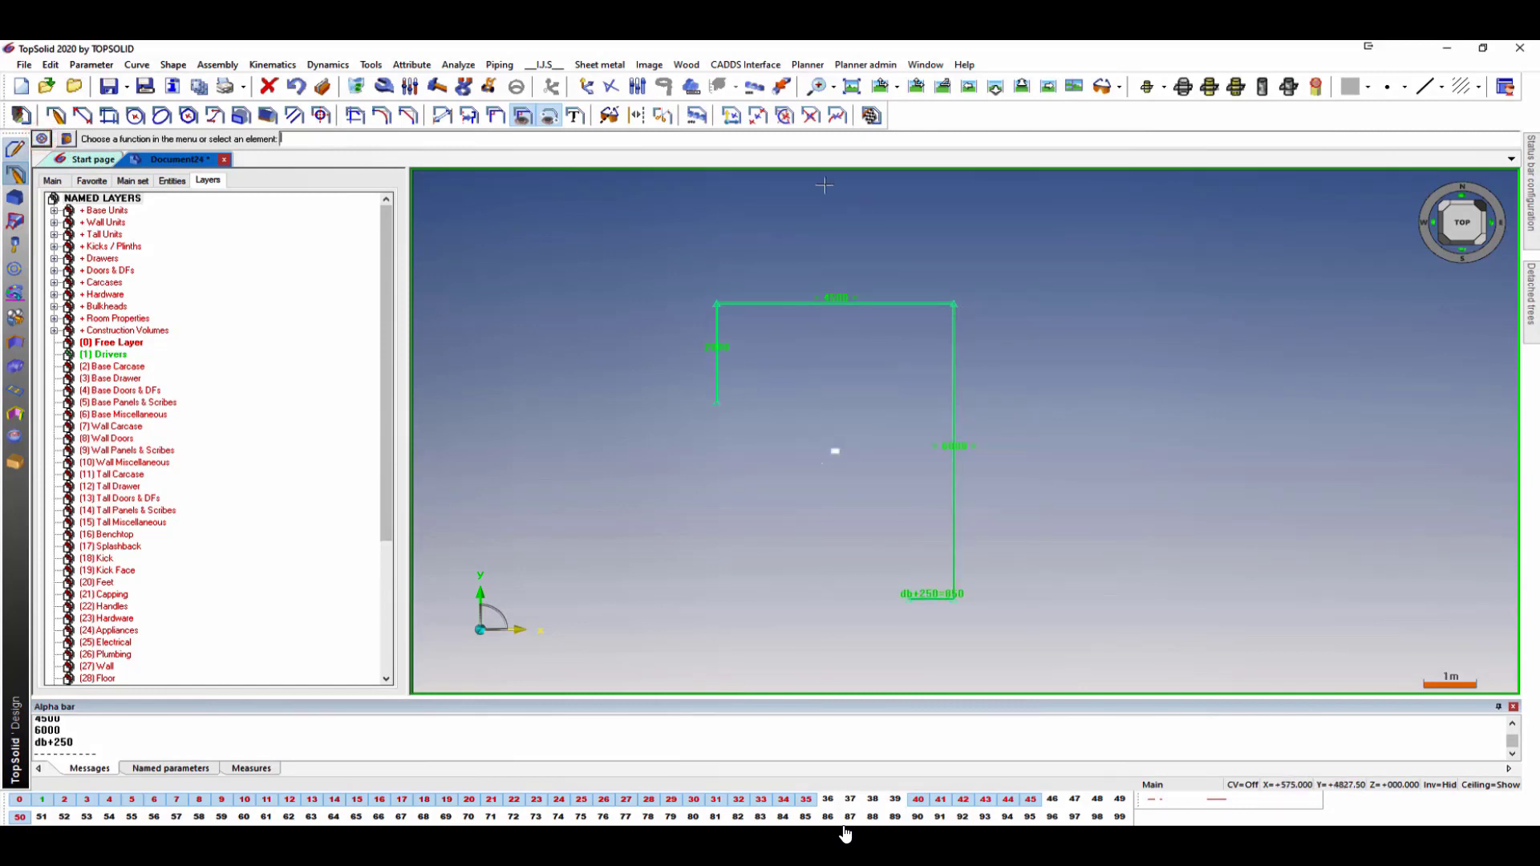
pyautogui.click(872, 116)
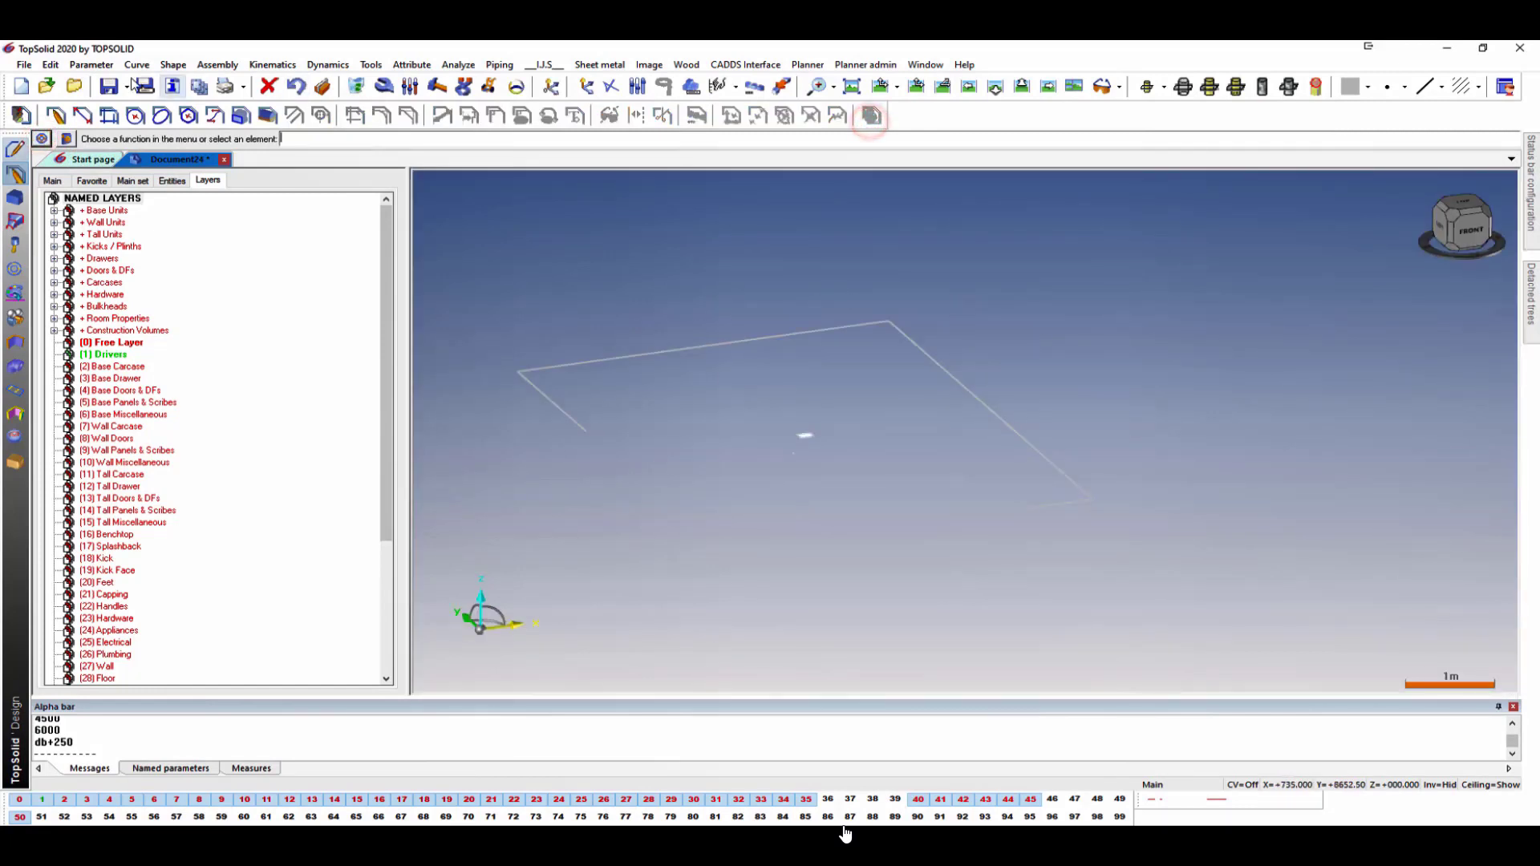
# Sketch a narrow vertical rectangle about 100 × 640 mm just inside the outline's upper-left corner in a new sketch.
pyautogui.click(61, 118)
pyautogui.scroll(-3, 569, 375)
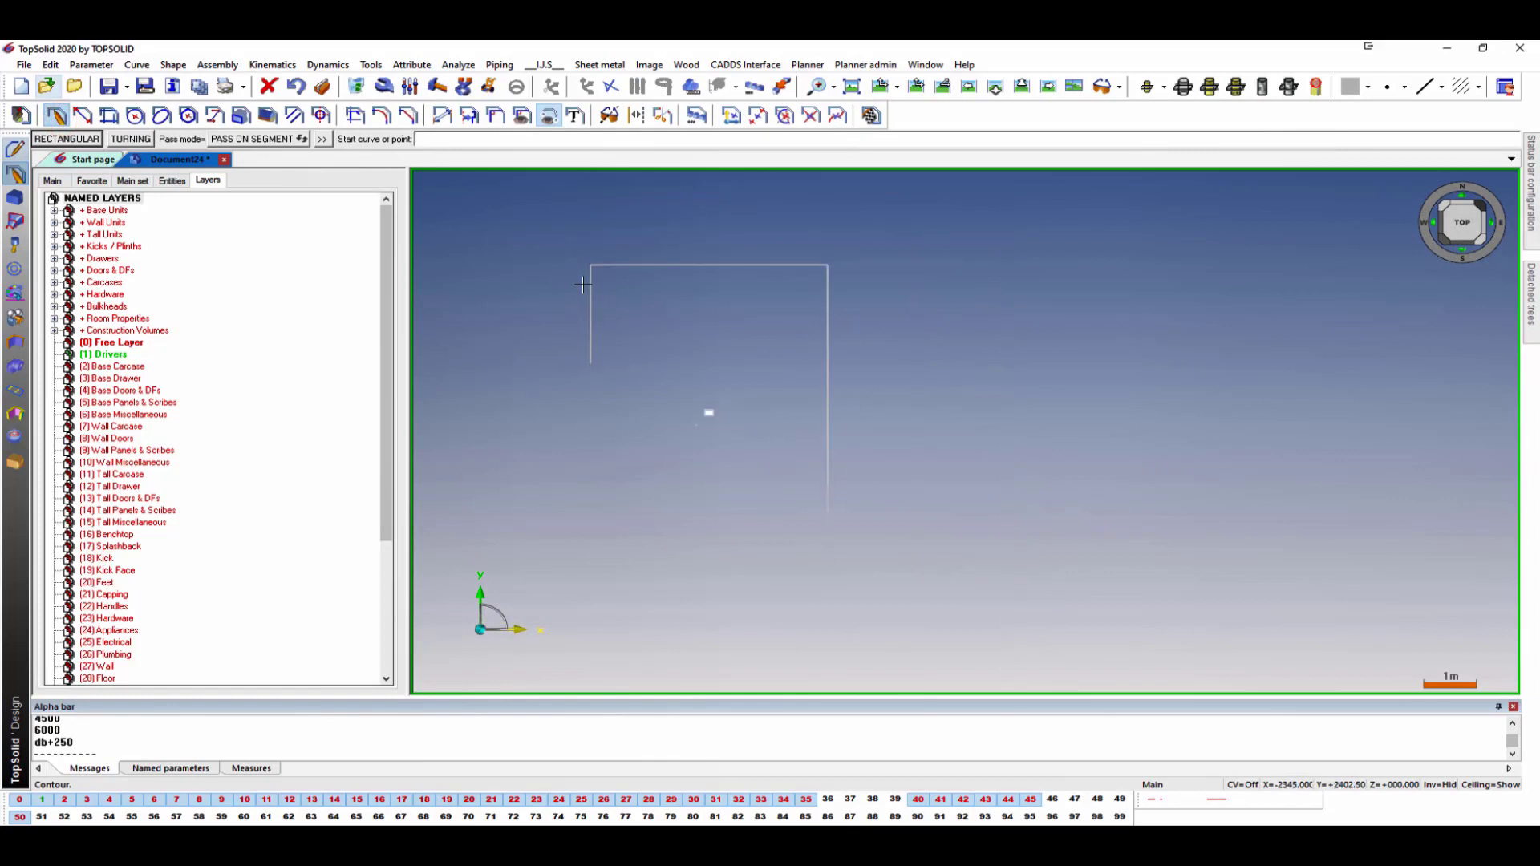
pyautogui.scroll(4, 582, 285)
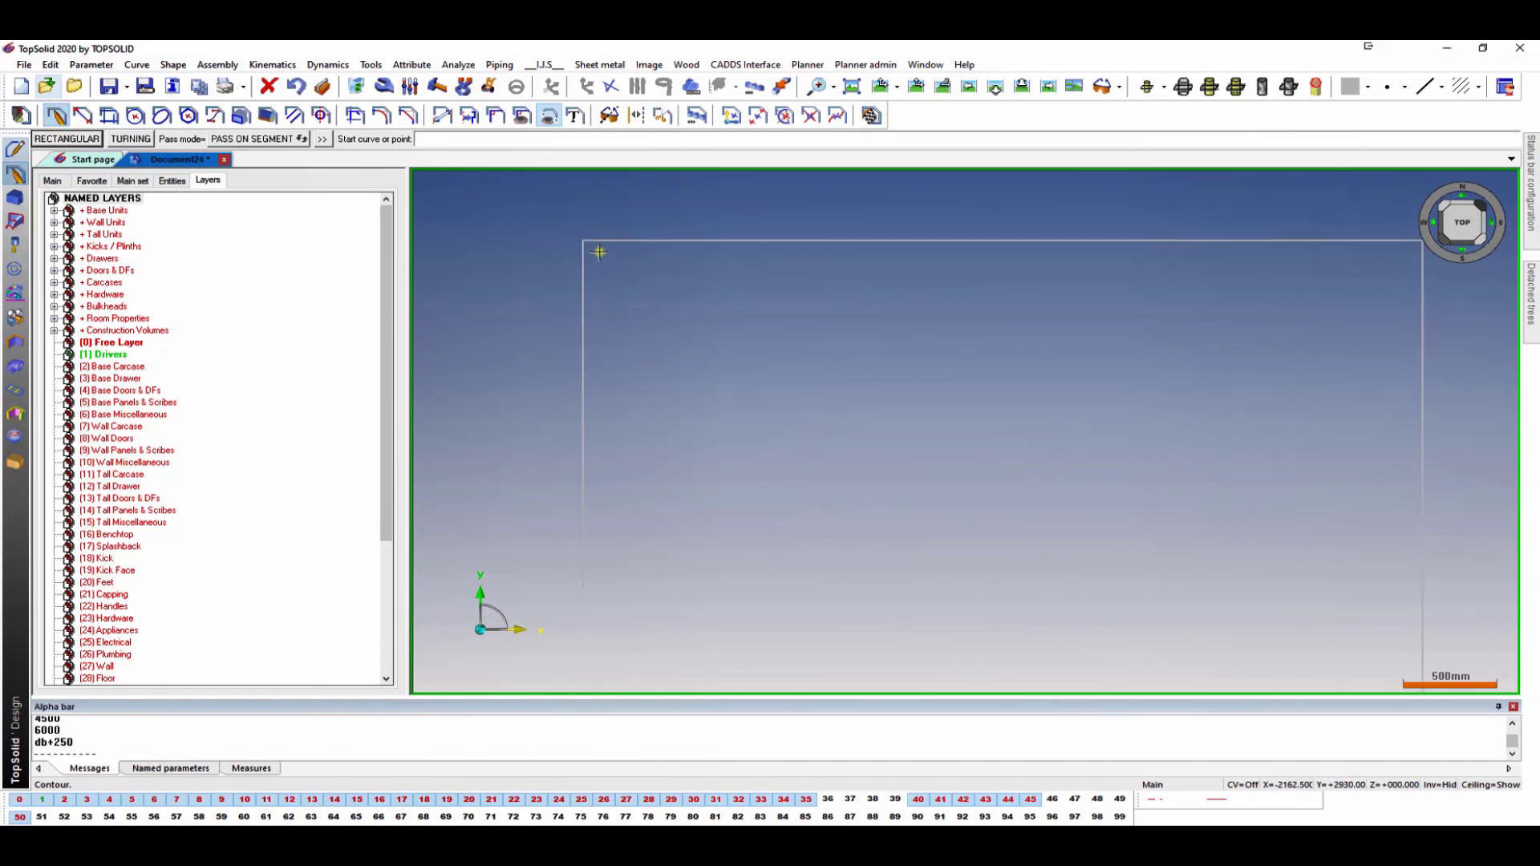
pyautogui.click(596, 251)
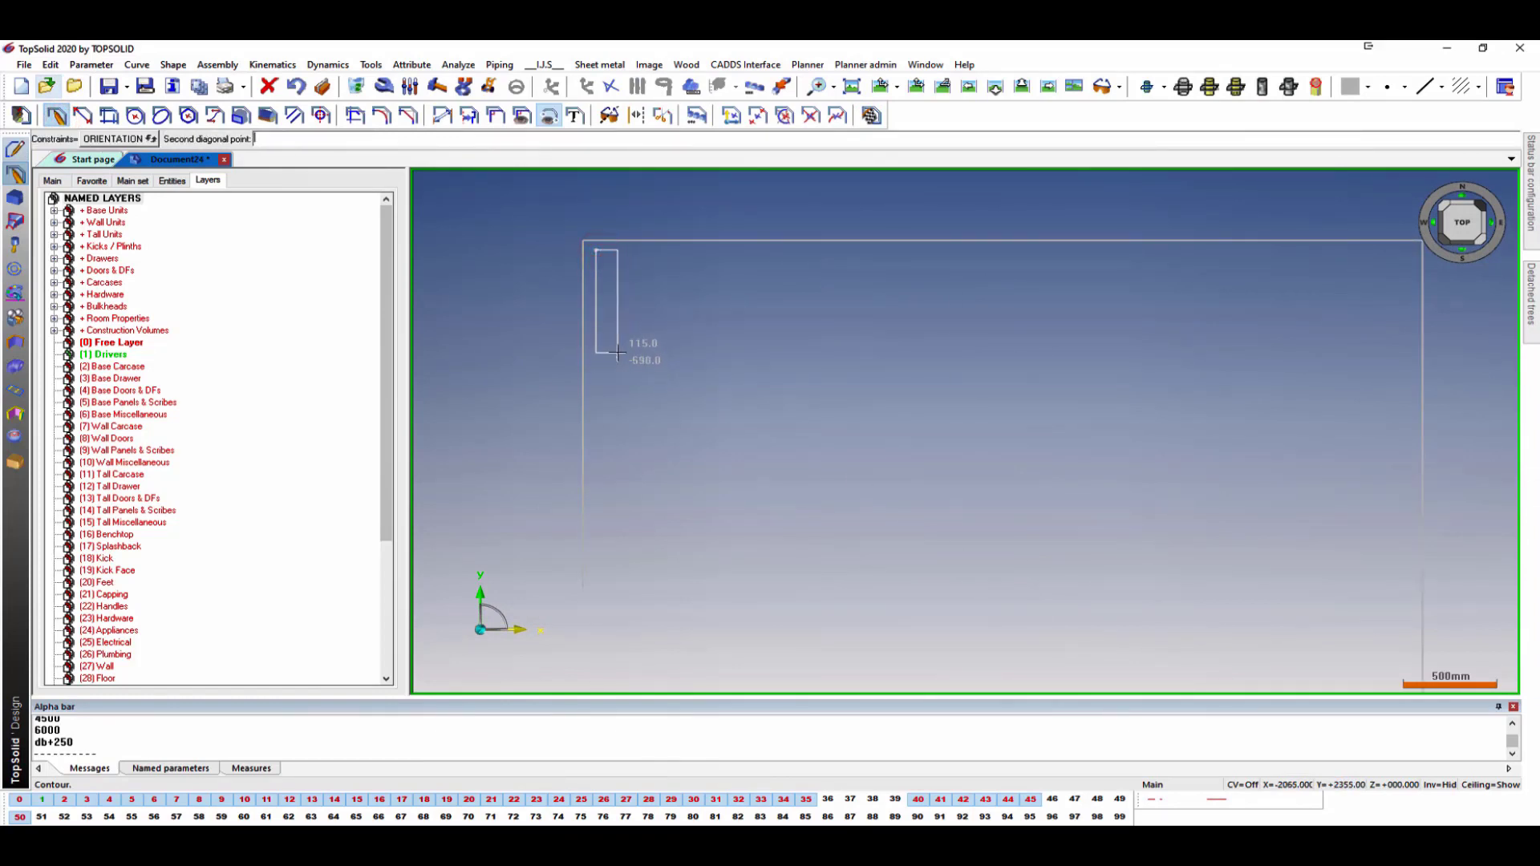
pyautogui.click(615, 362)
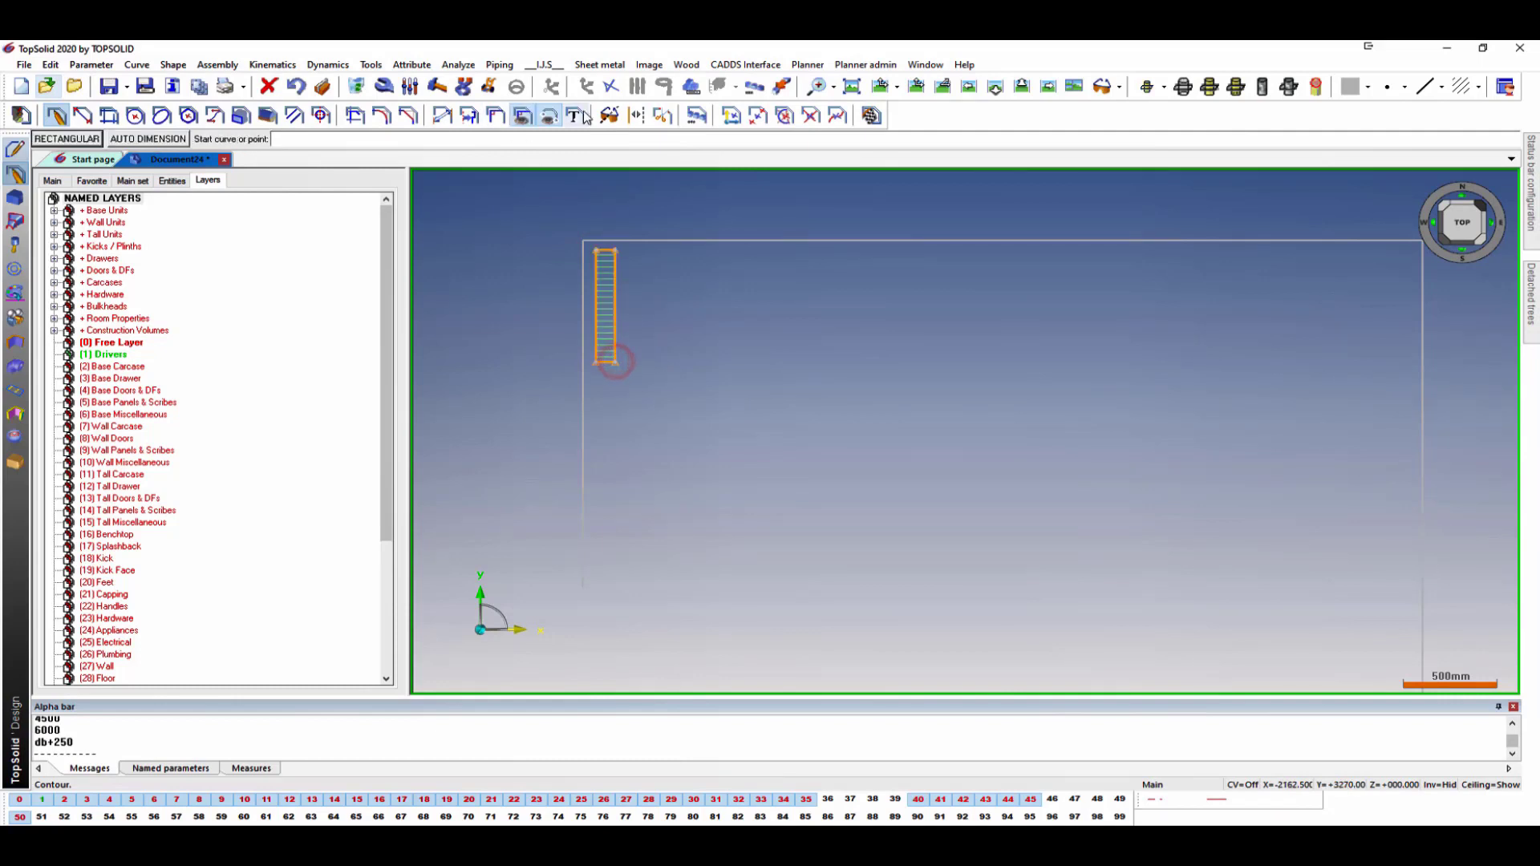
# Copy the rectangle linearly to the right for 4 in total, spaced about 300 mm in Distance per instance mode.
pyautogui.click(695, 115)
pyautogui.moveTo(546, 221); pyautogui.dragTo(673, 400)
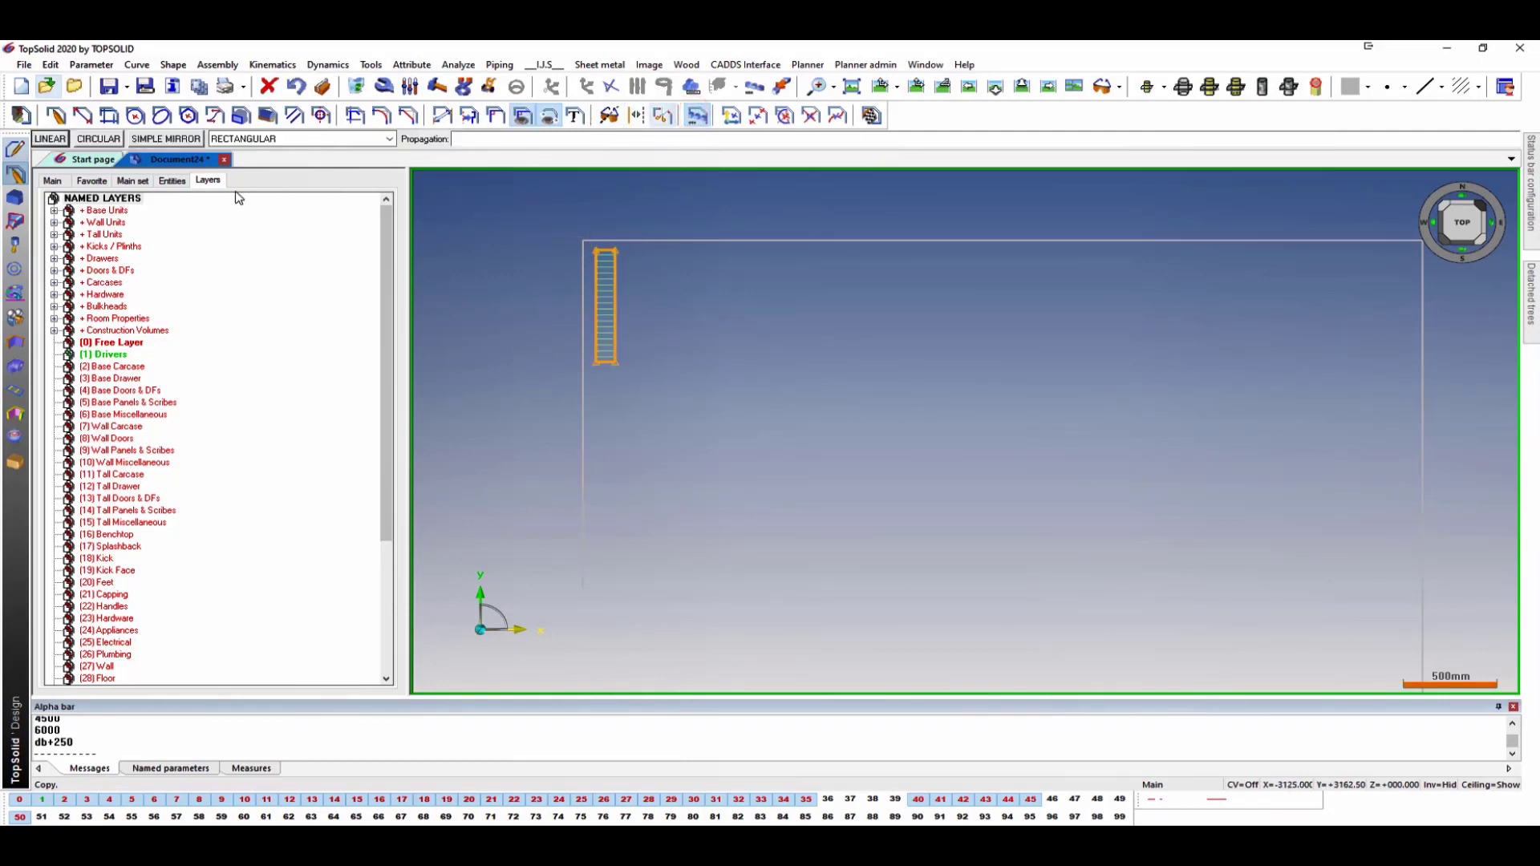
pyautogui.click(50, 140)
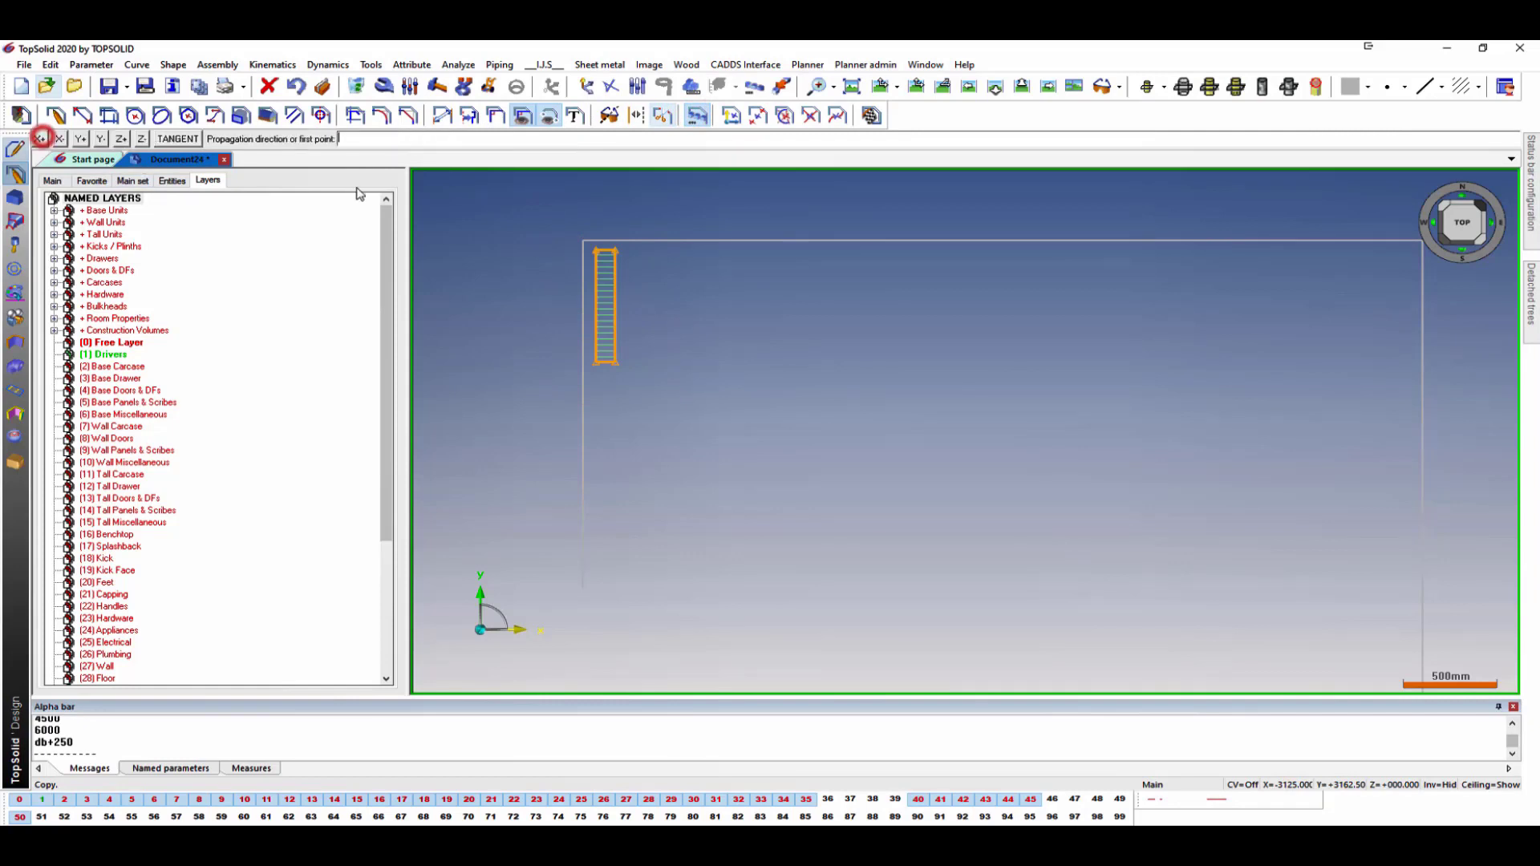
pyautogui.click(596, 249)
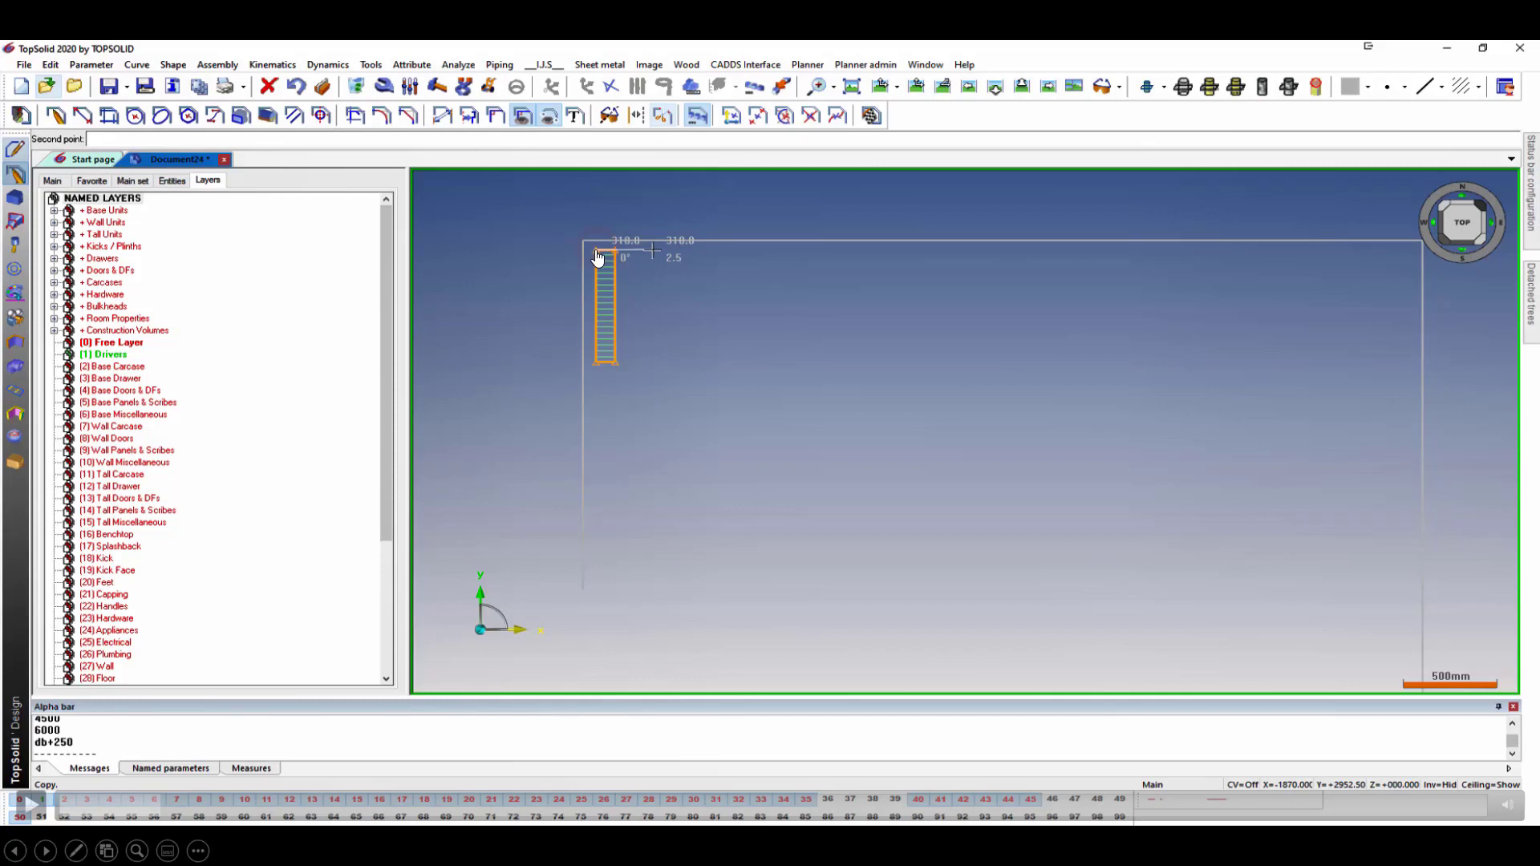
pyautogui.click(654, 251)
pyautogui.click(138, 141)
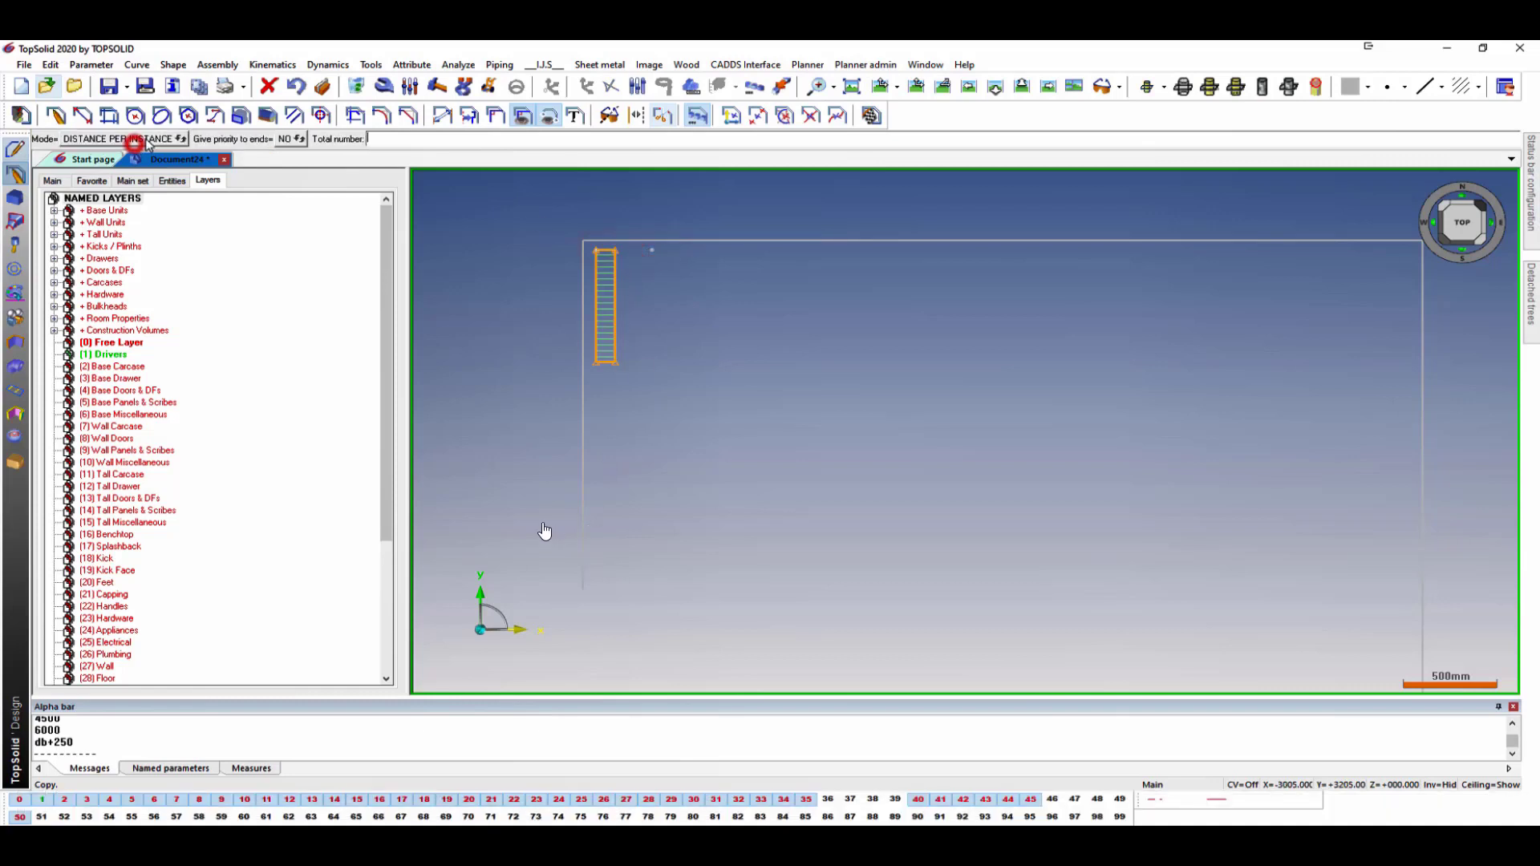
pyautogui.write('4')
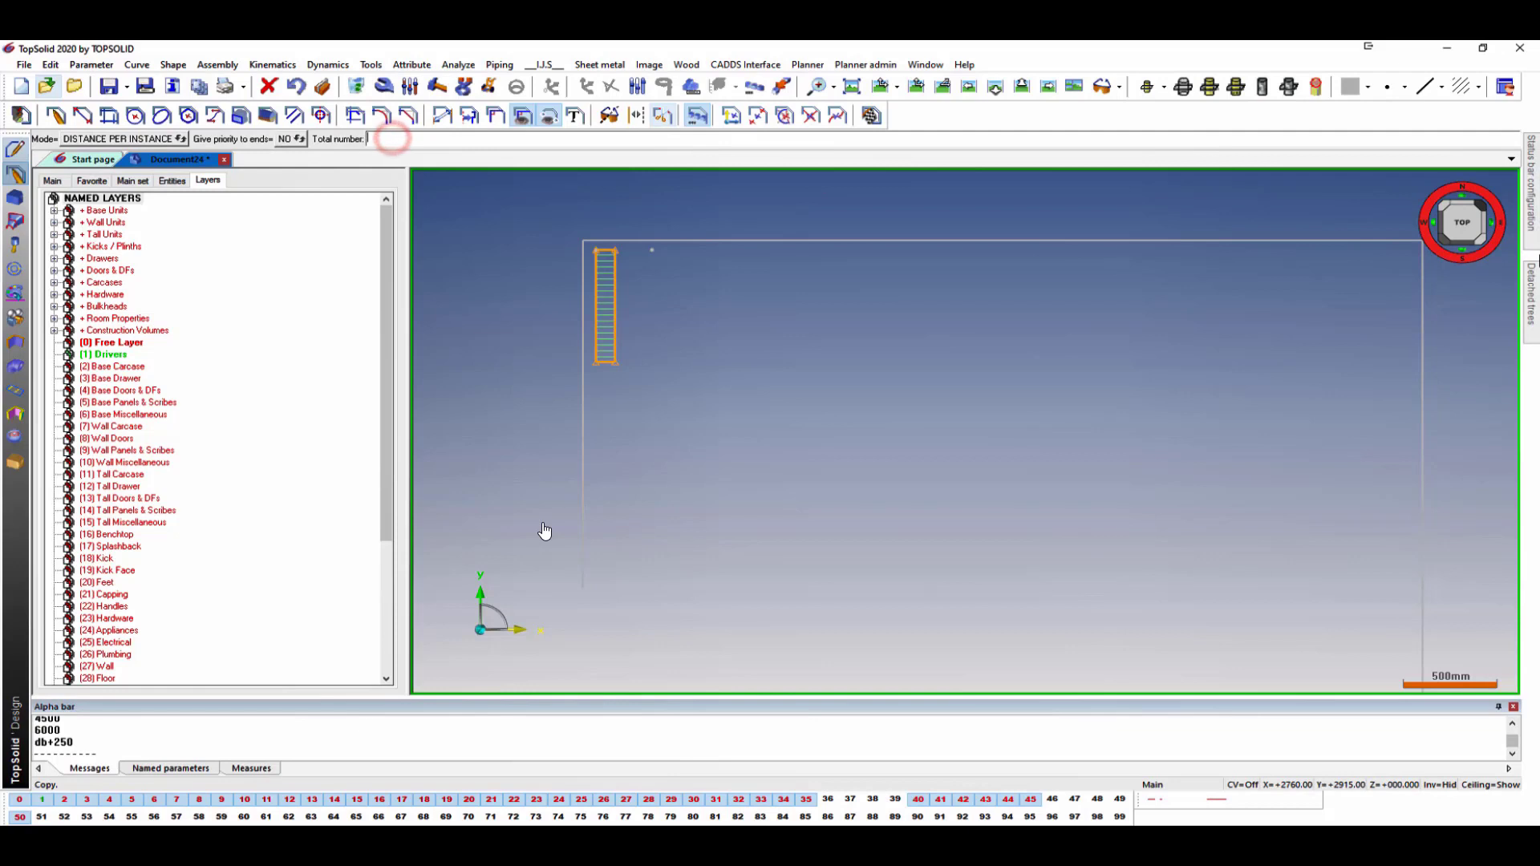
pyautogui.press('Return')
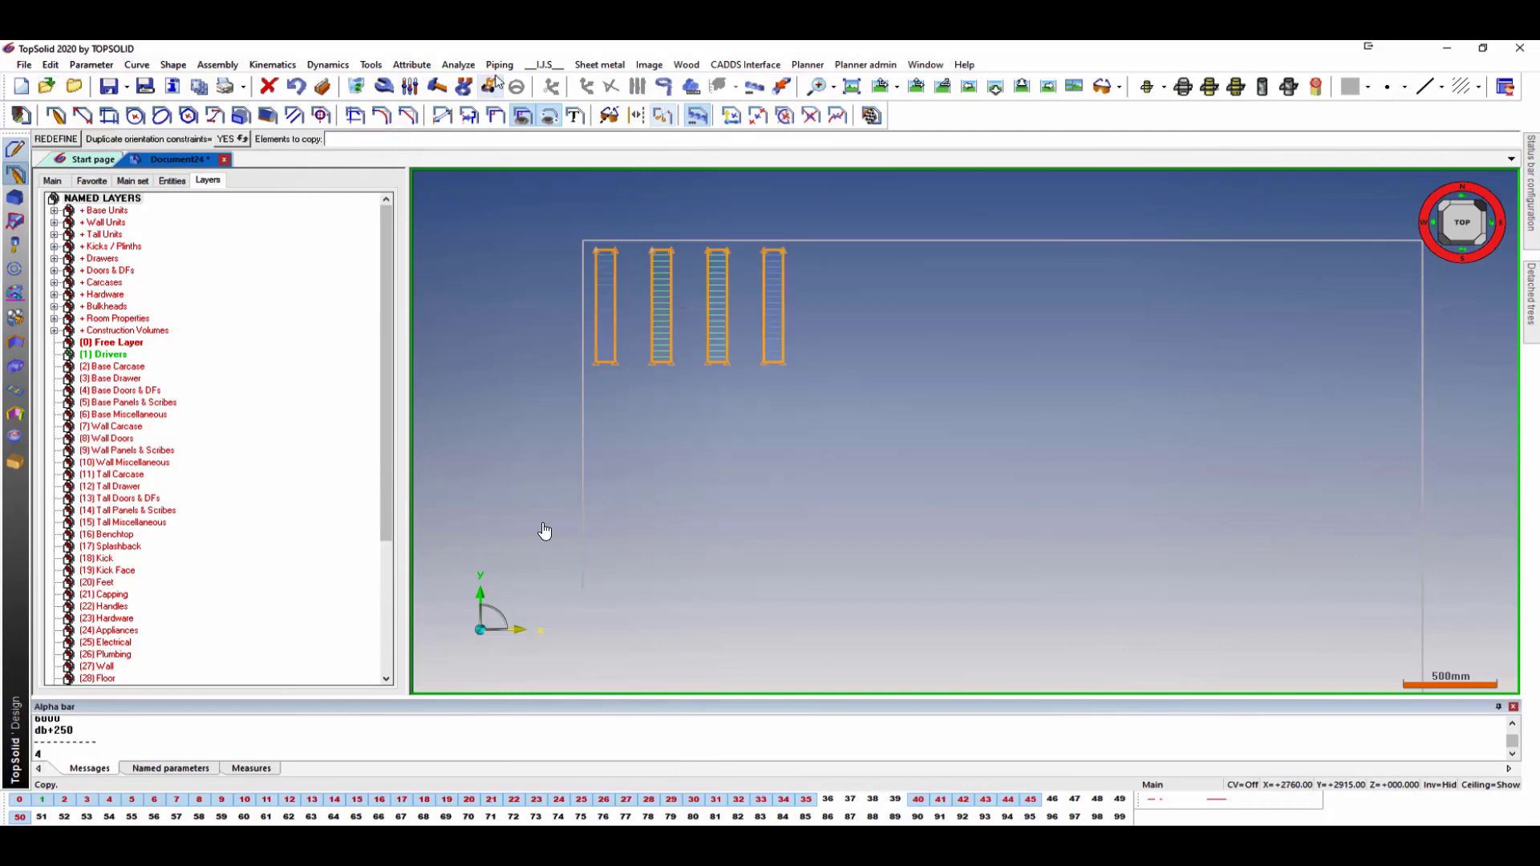
# Dimension the first rectangle's offset from the outline's left side and the second rectangle's offset from its upper side.
pyautogui.click(442, 115)
pyautogui.click(595, 330)
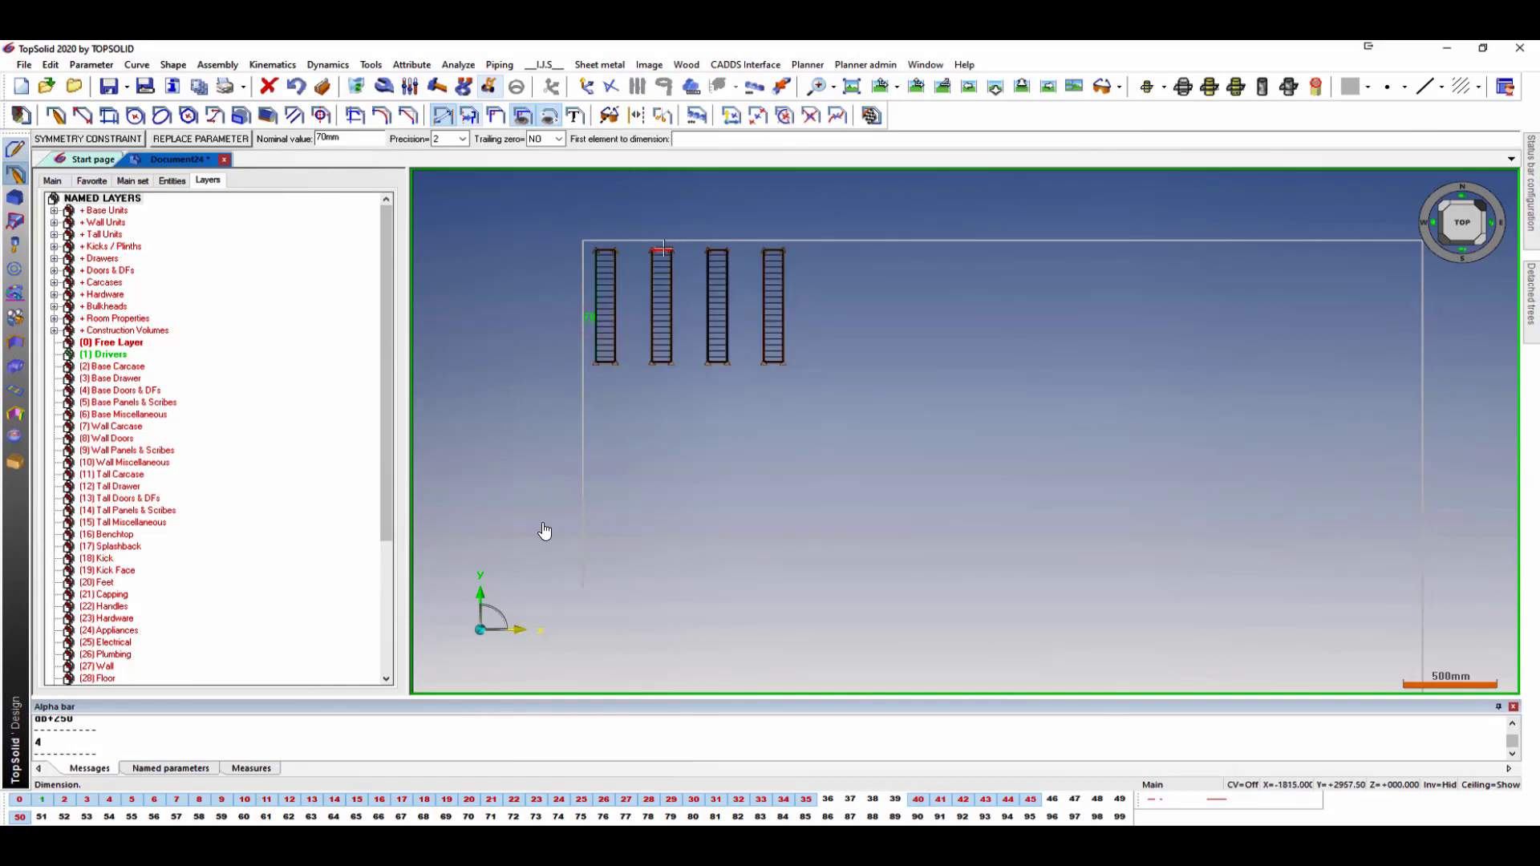
pyautogui.click(666, 241)
pyautogui.click(674, 240)
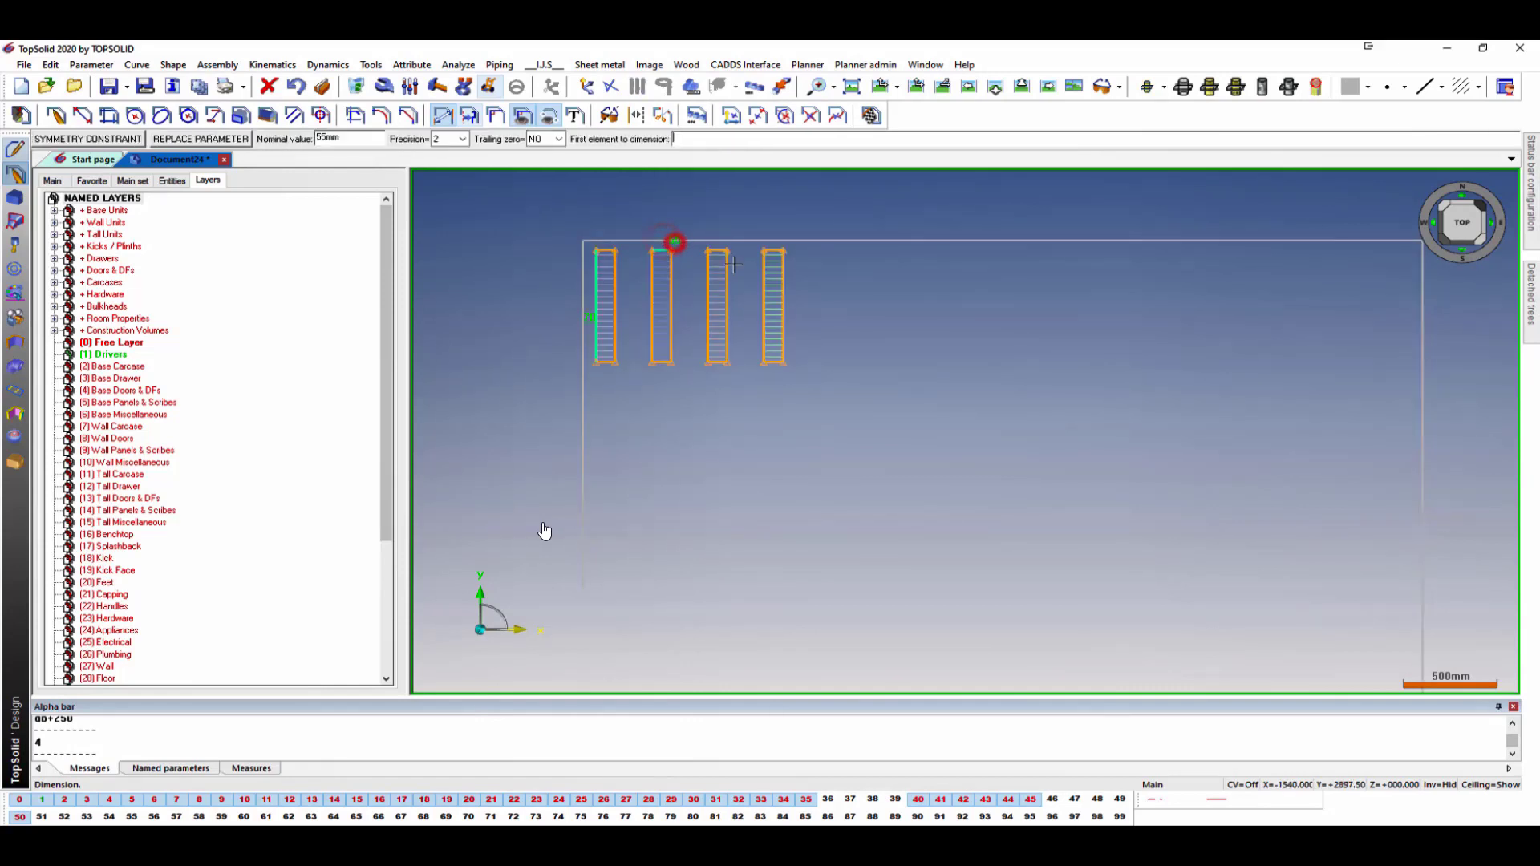
# Dimension the widths of the fourth, third and second rectangles below their lower edges.
pyautogui.click(771, 361)
pyautogui.click(781, 391)
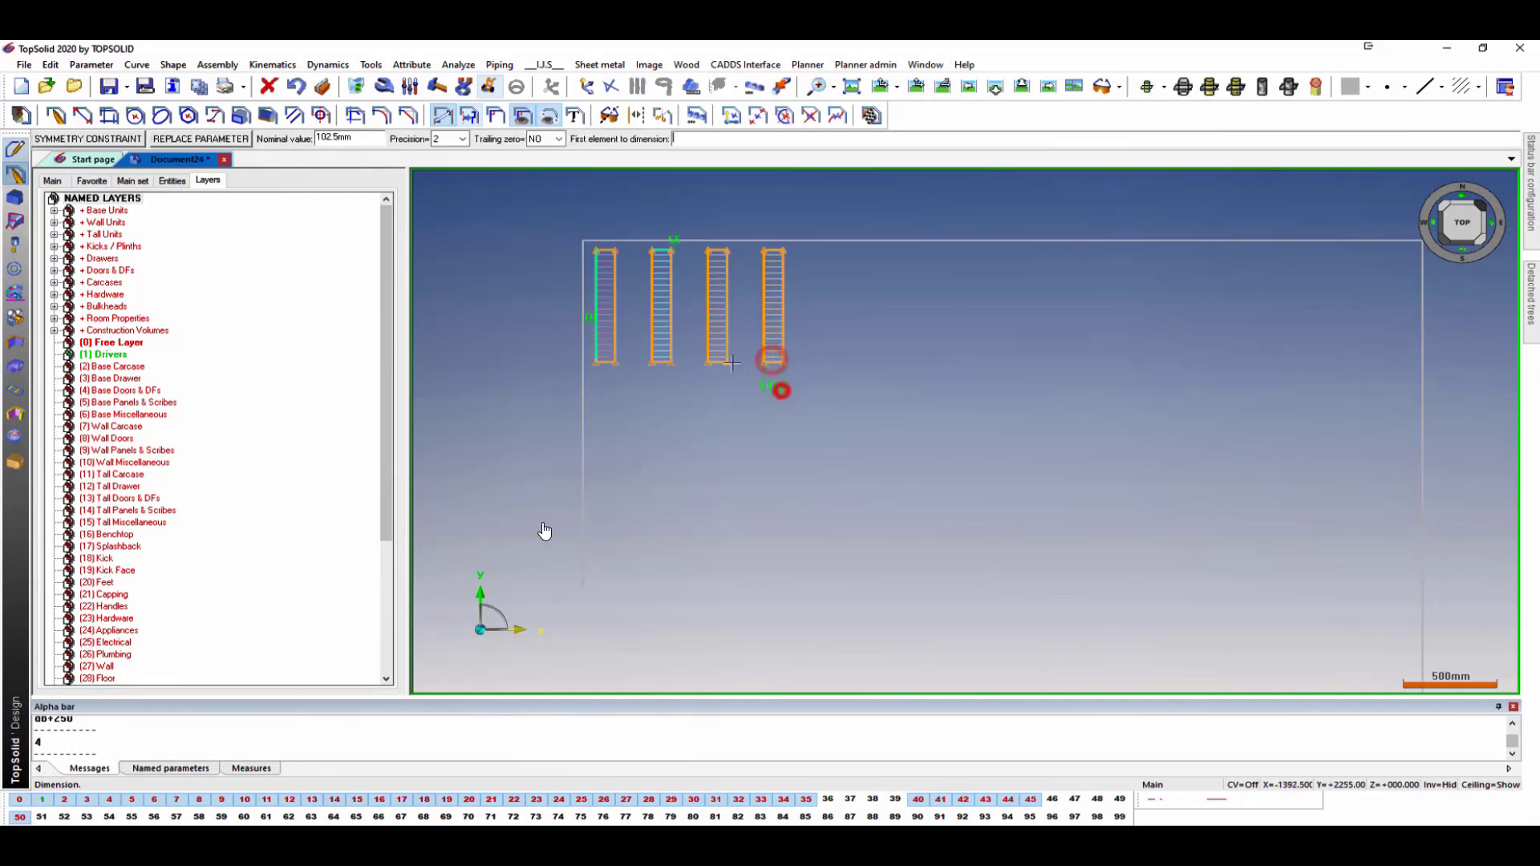
pyautogui.click(718, 360)
pyautogui.click(721, 391)
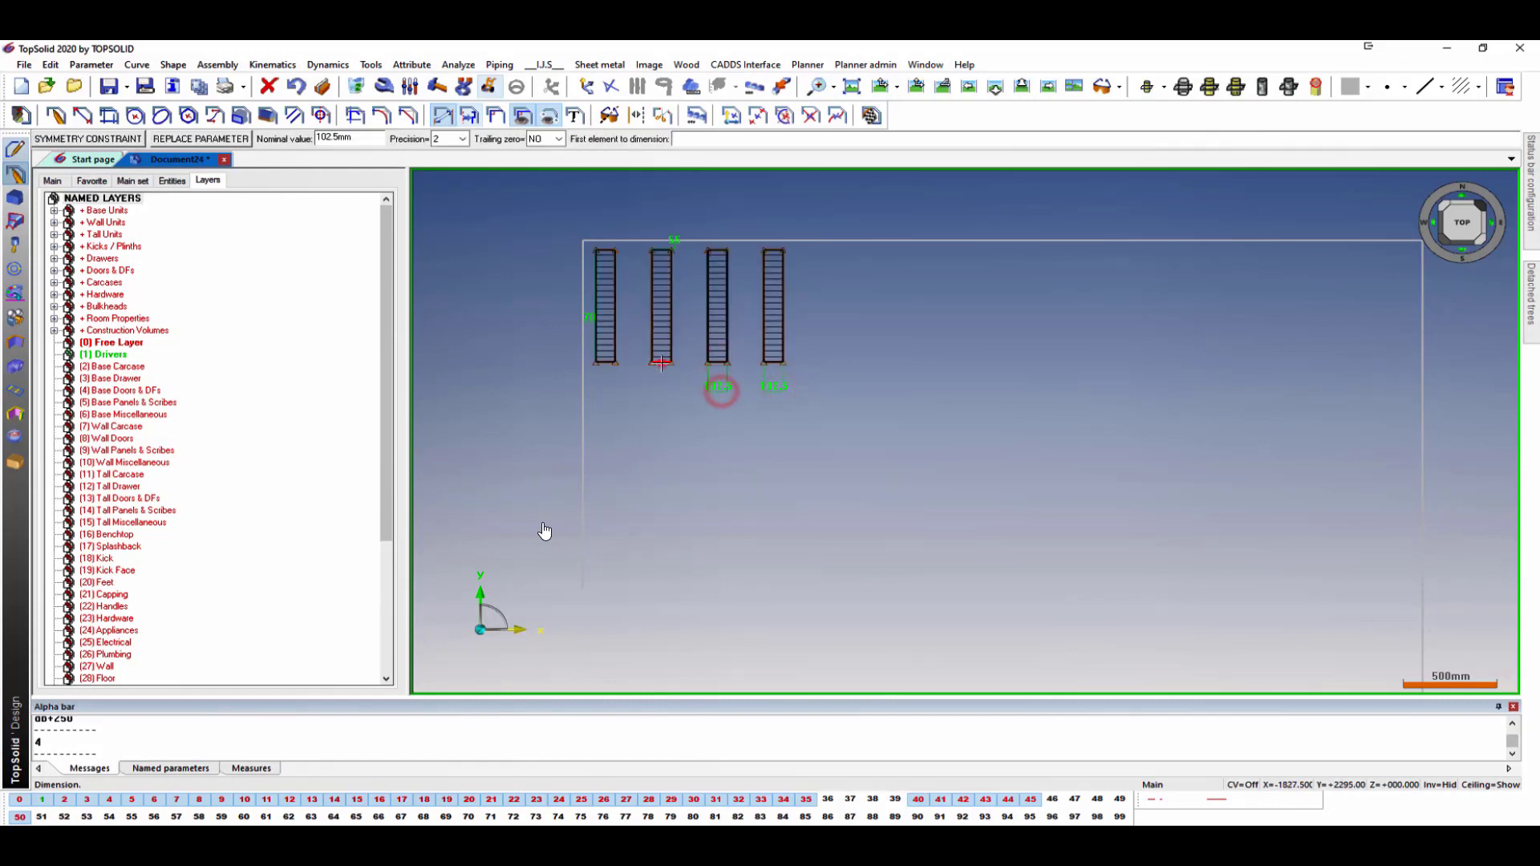
pyautogui.click(662, 362)
pyautogui.click(663, 394)
# Dimension the three horizontal gaps between the neighbouring rectangles.
pyautogui.click(615, 322)
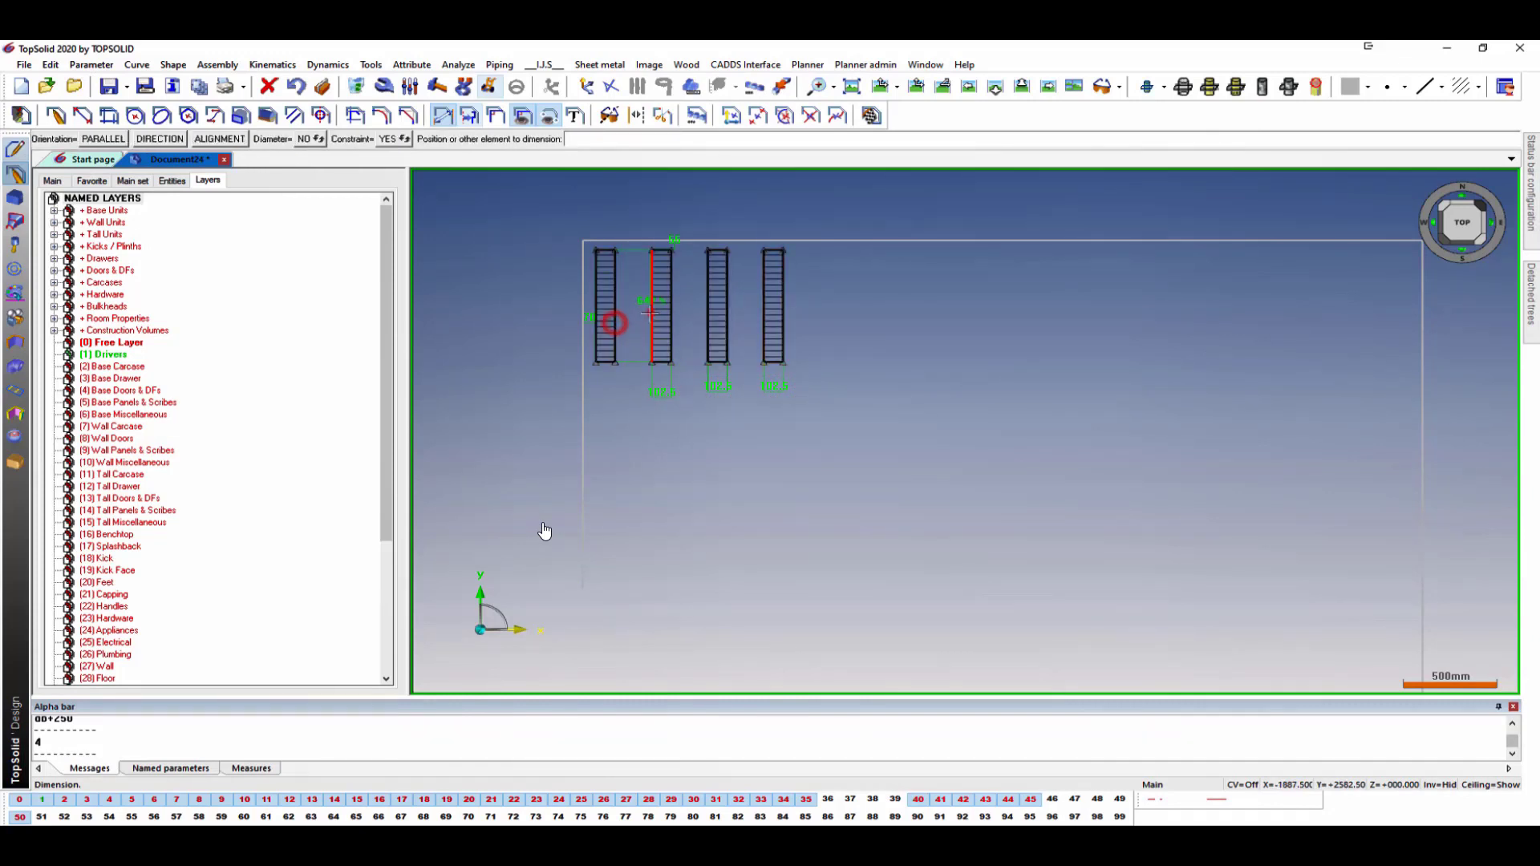
pyautogui.click(652, 313)
pyautogui.click(642, 314)
pyautogui.click(670, 312)
pyautogui.click(708, 308)
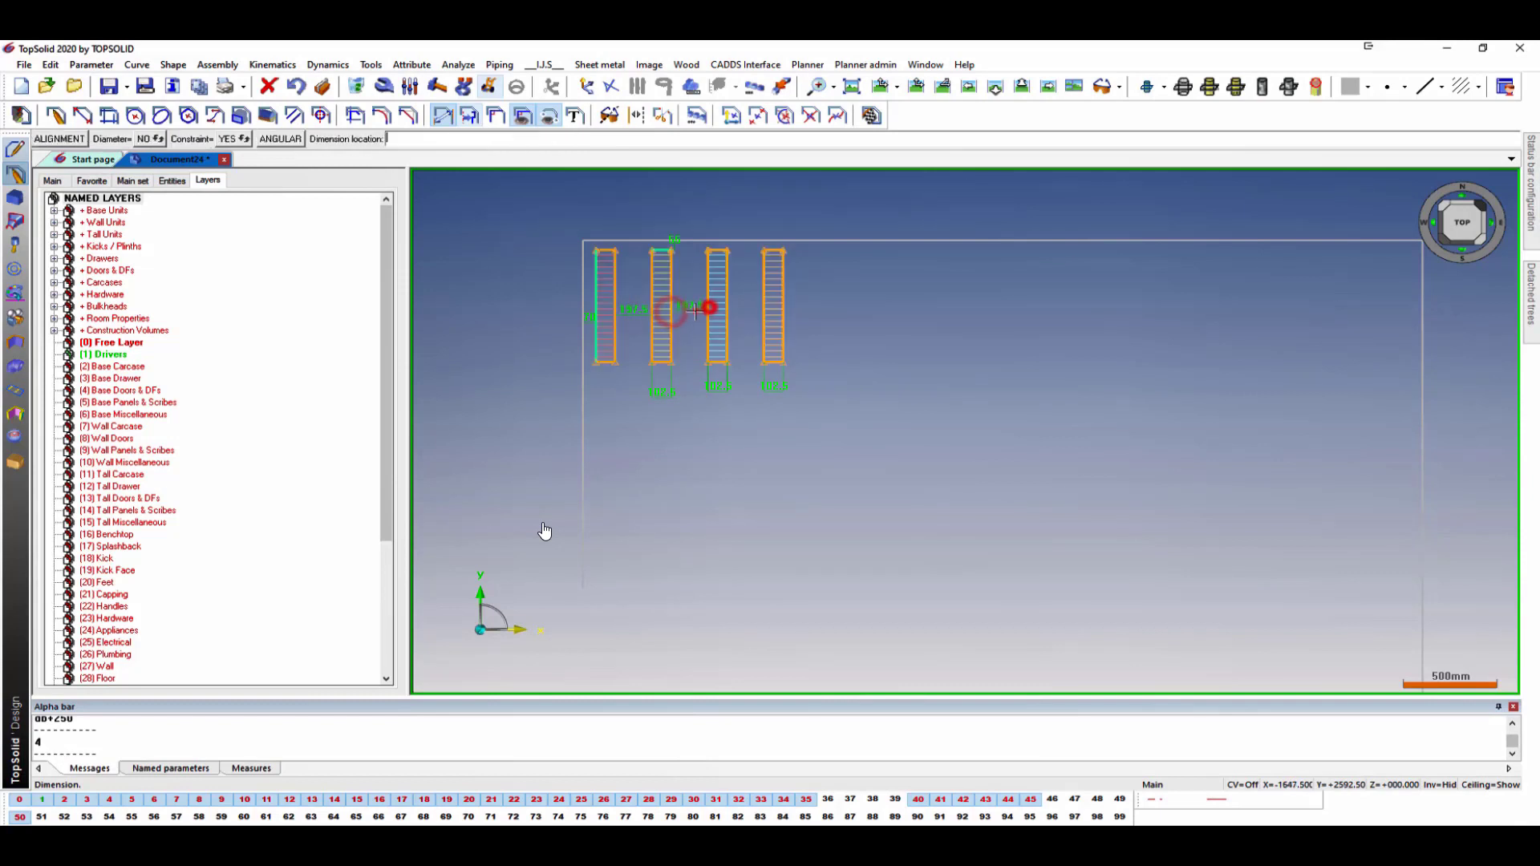
pyautogui.click(696, 310)
pyautogui.click(729, 308)
pyautogui.click(762, 306)
pyautogui.click(750, 310)
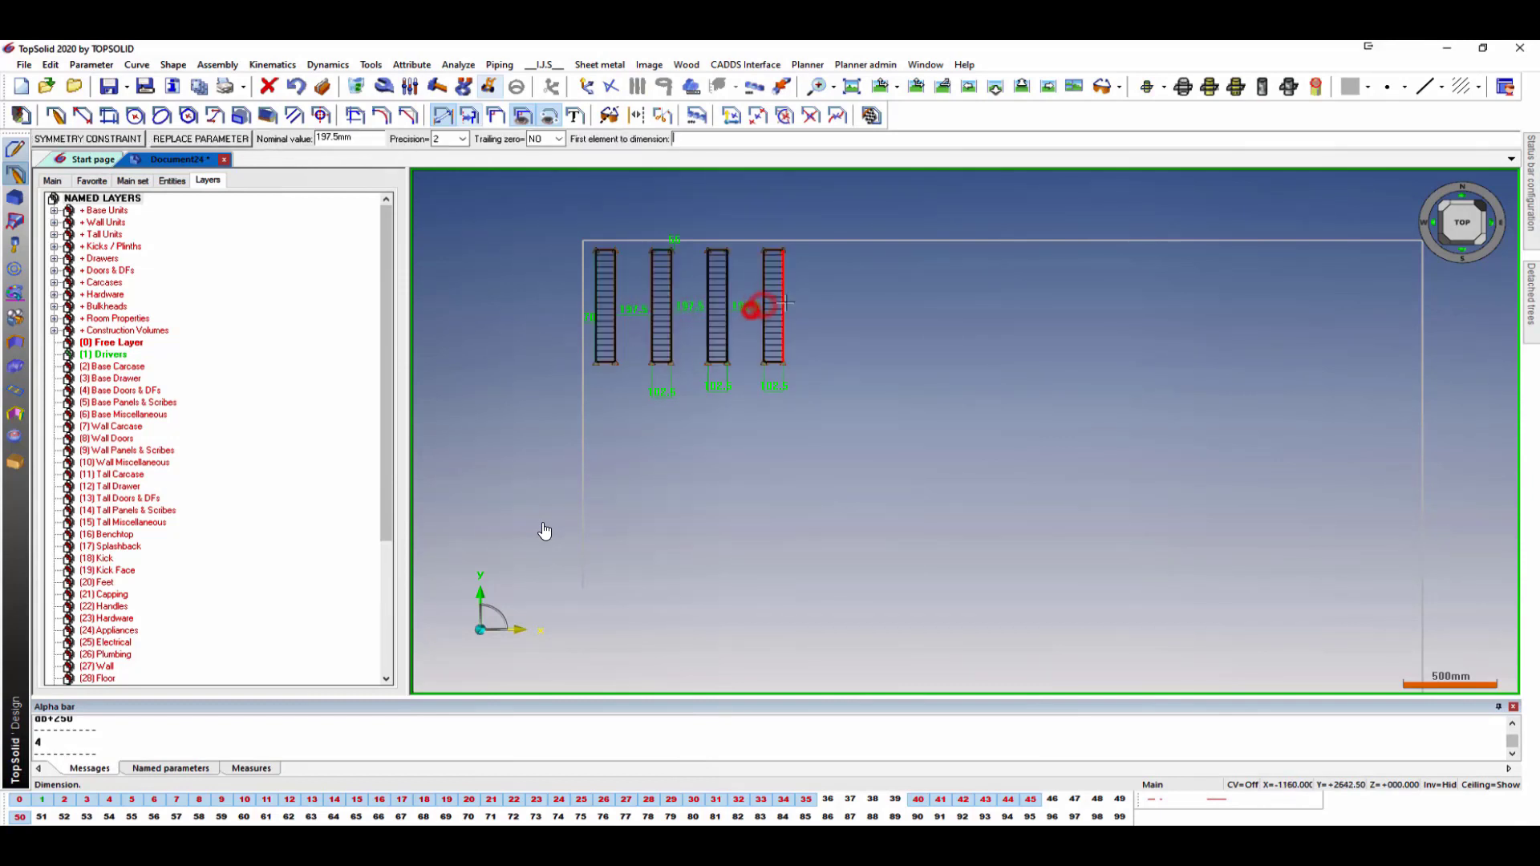
# Dimension the fourth rectangle's height on its right side and end dimensioning.
pyautogui.click(785, 303)
pyautogui.click(812, 305)
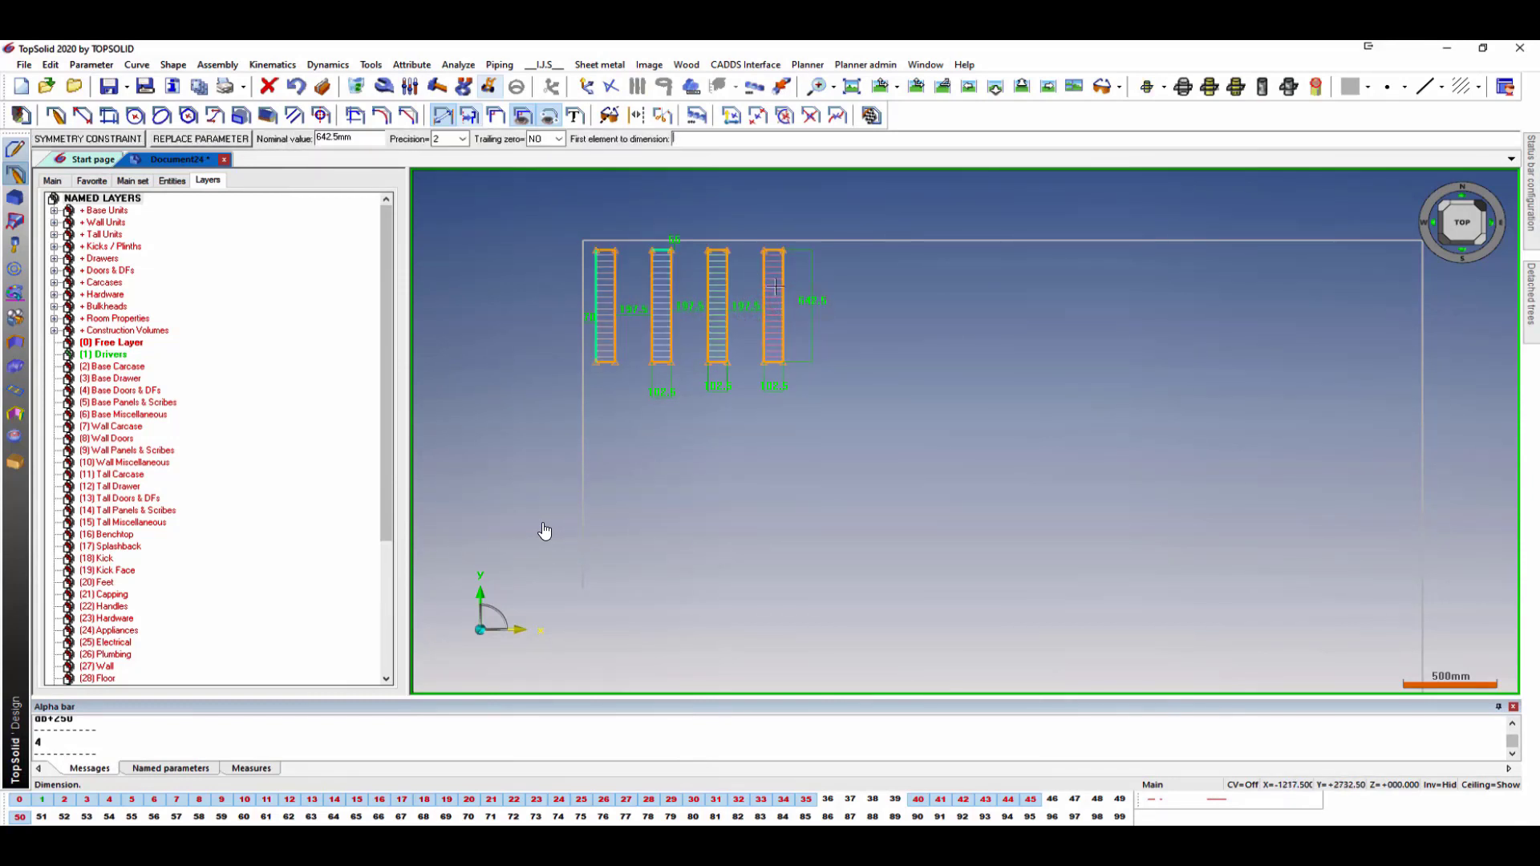
pyautogui.press('Escape')
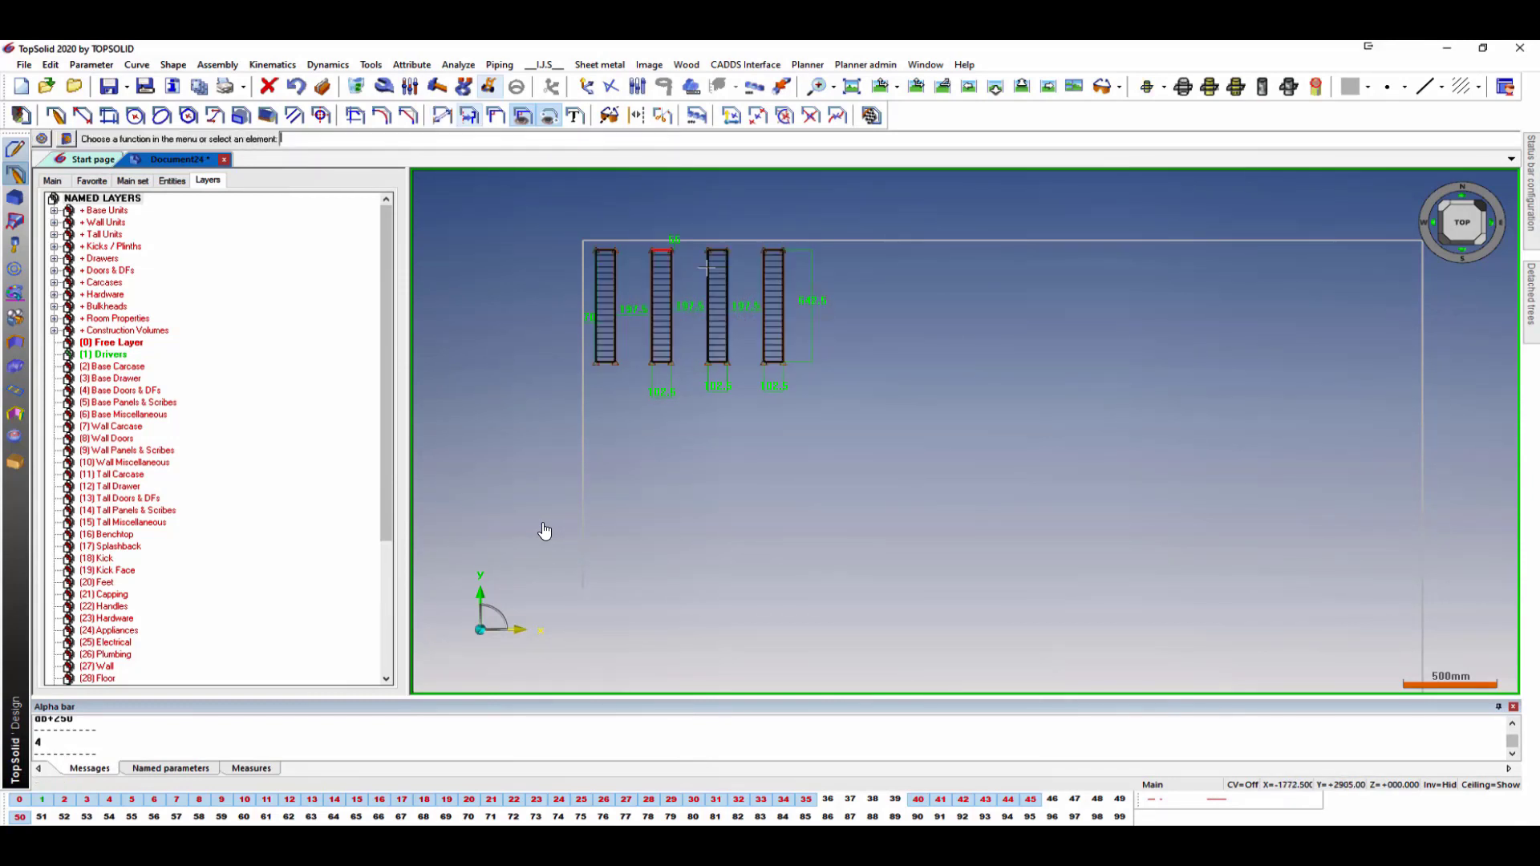
# Merge the horizontal gap dimensions between the rectangles and the offset from the outline's left side into one parameter.
pyautogui.click(751, 309)
pyautogui.click(109, 140)
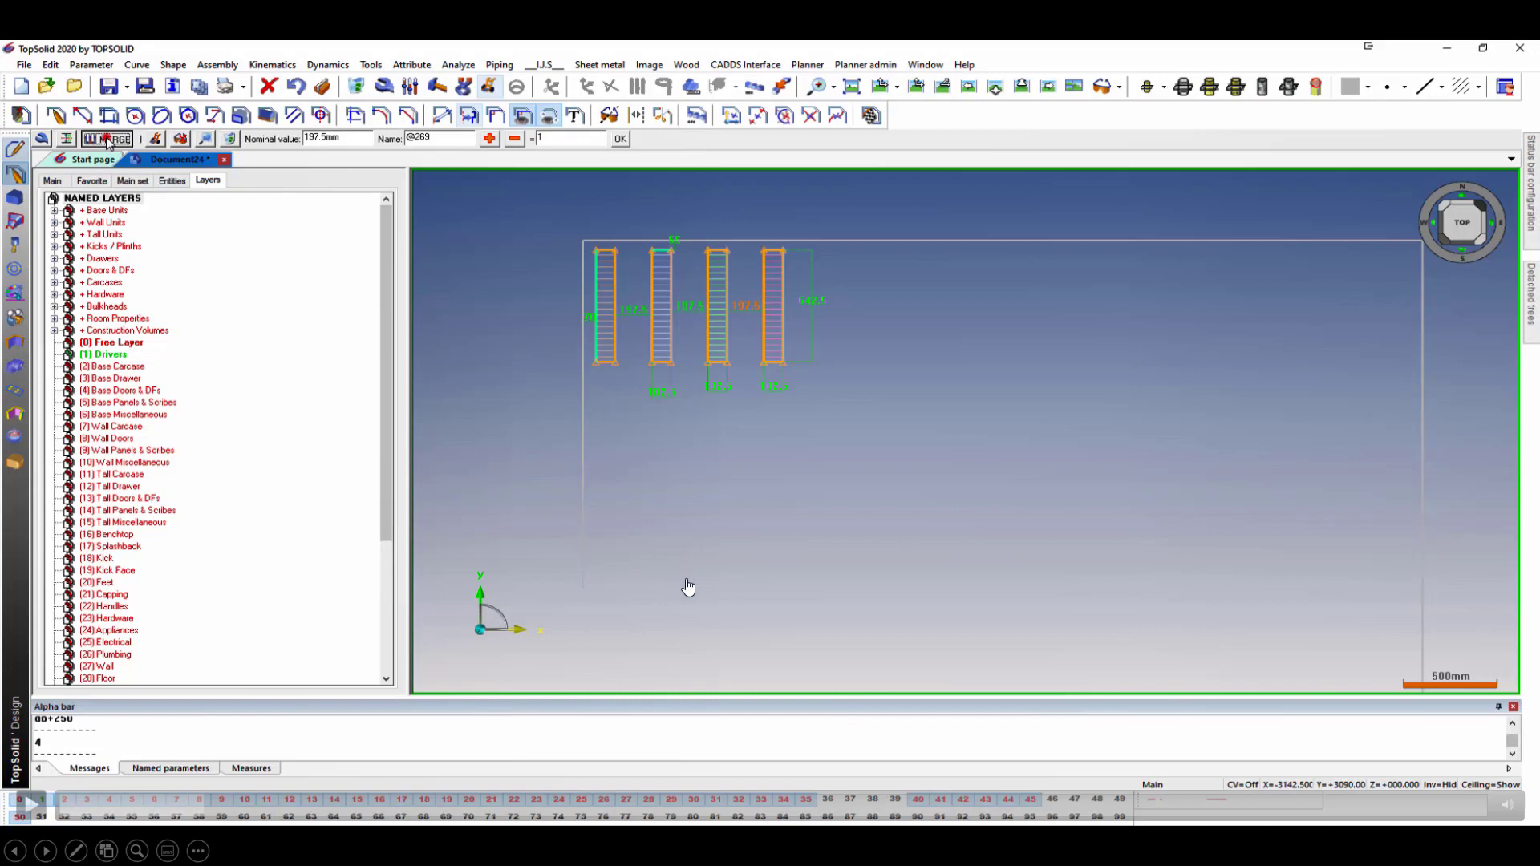
pyautogui.click(108, 141)
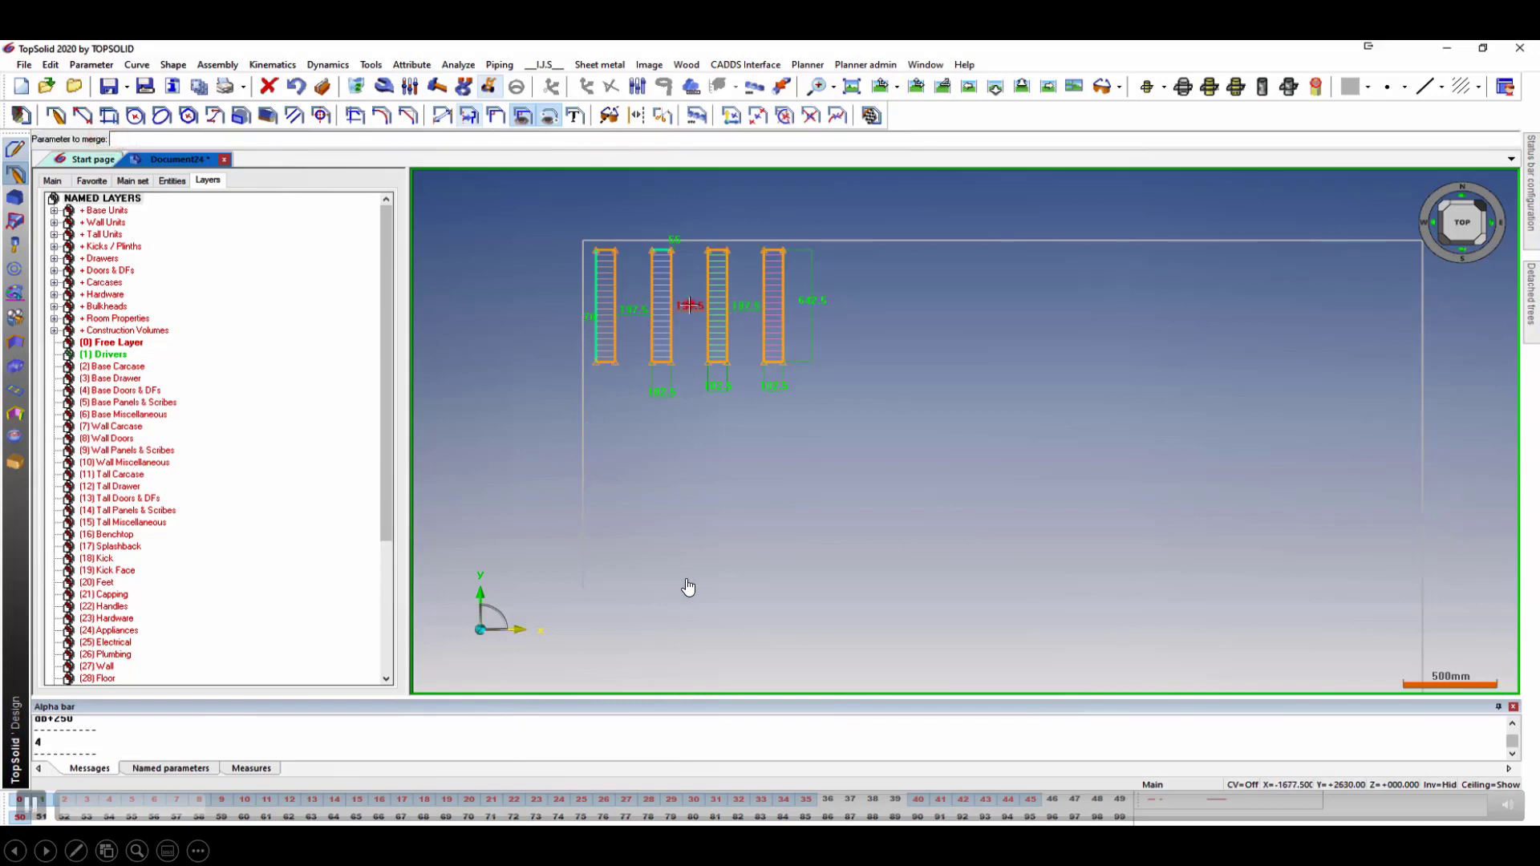
pyautogui.click(584, 315)
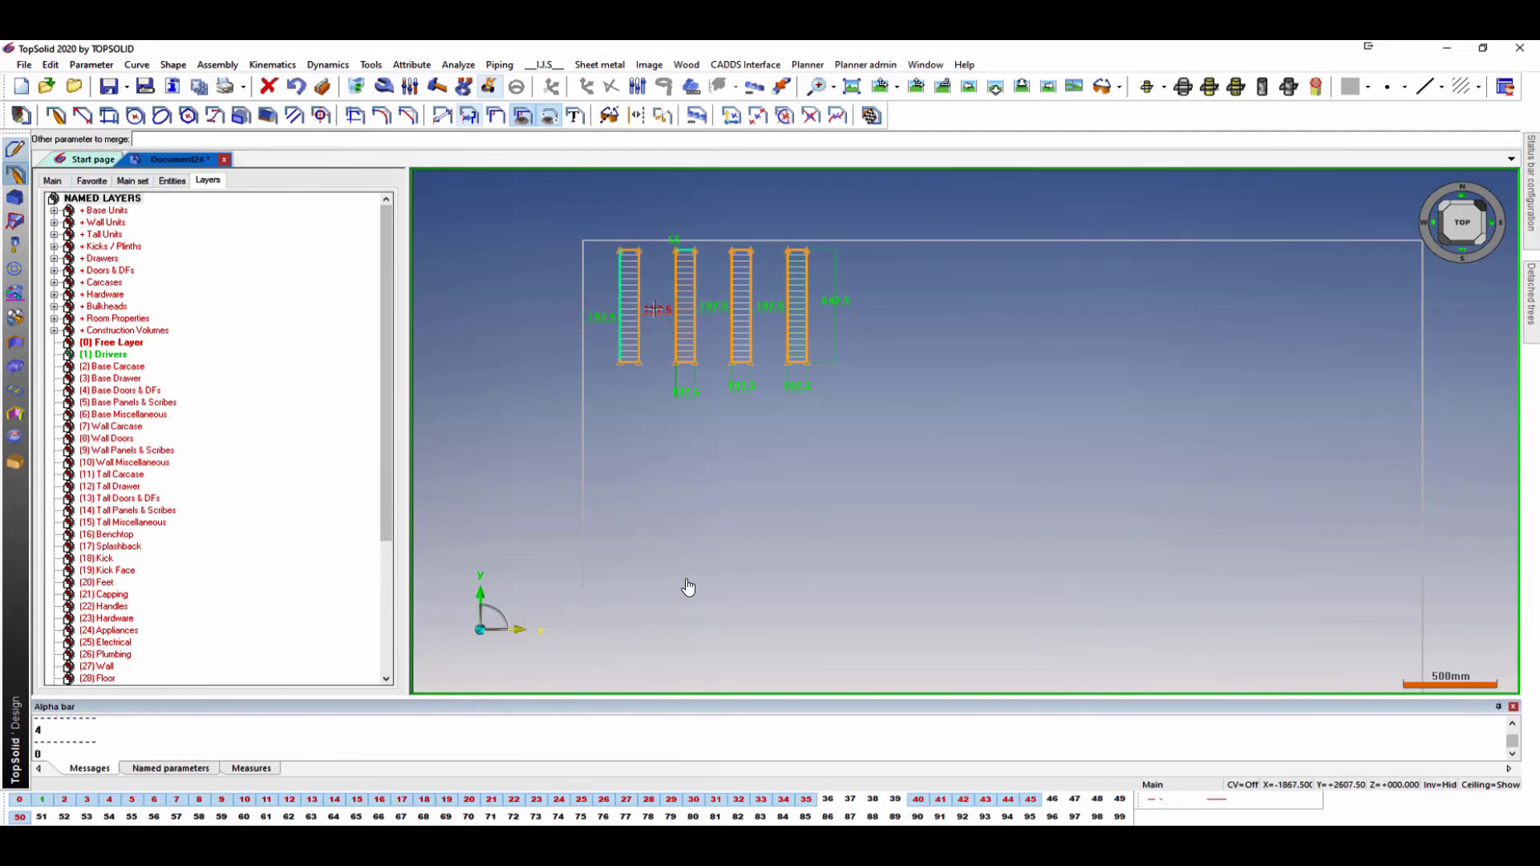
# Set the merged gap parameter to 0 mm and replace the offset from the outline's upper side with that parameter.
pyautogui.click(411, 86)
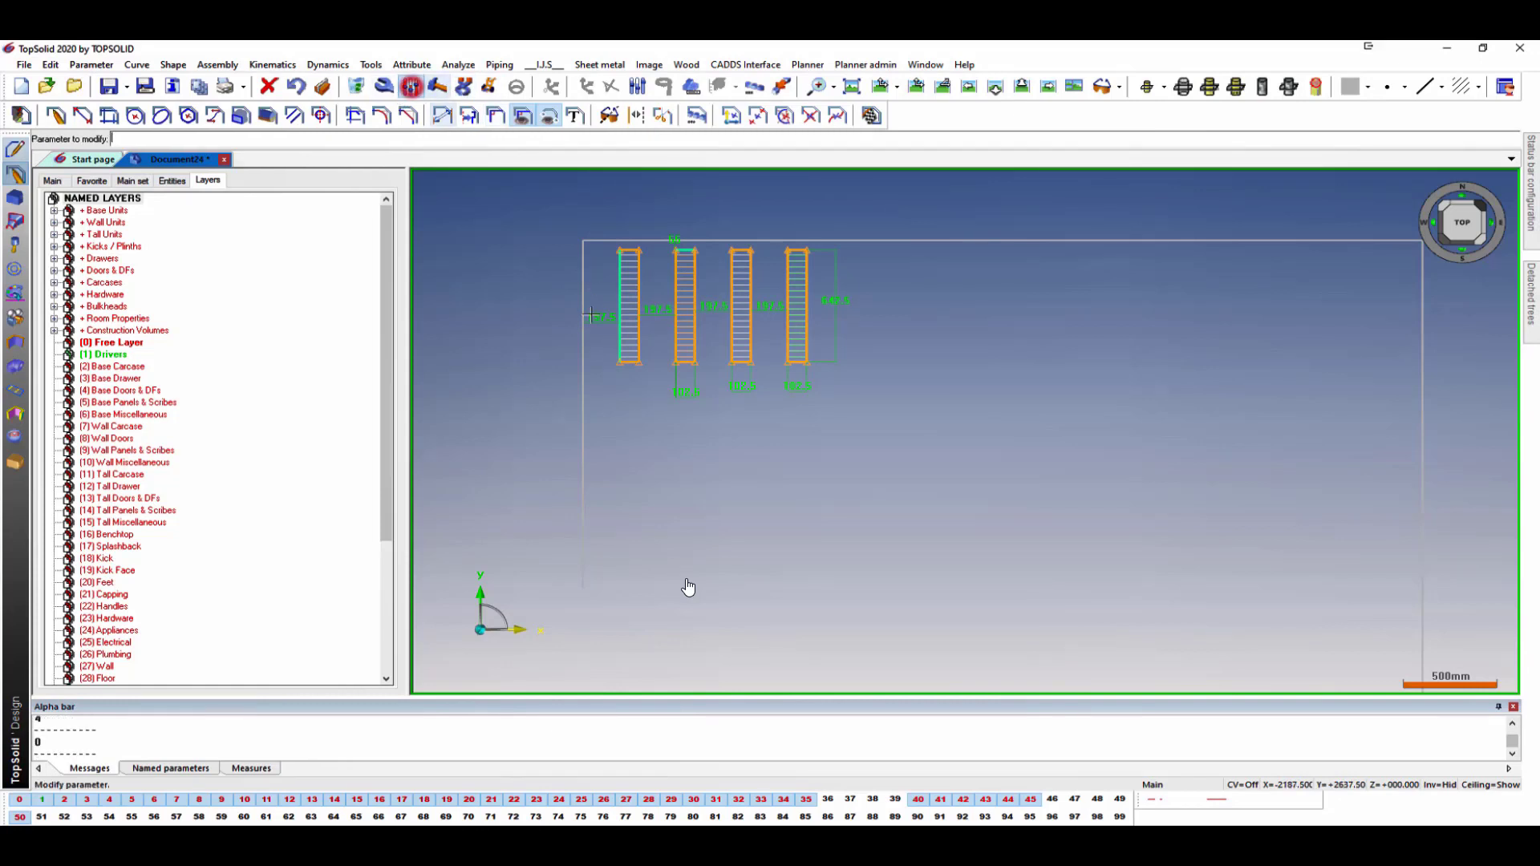
pyautogui.click(591, 316)
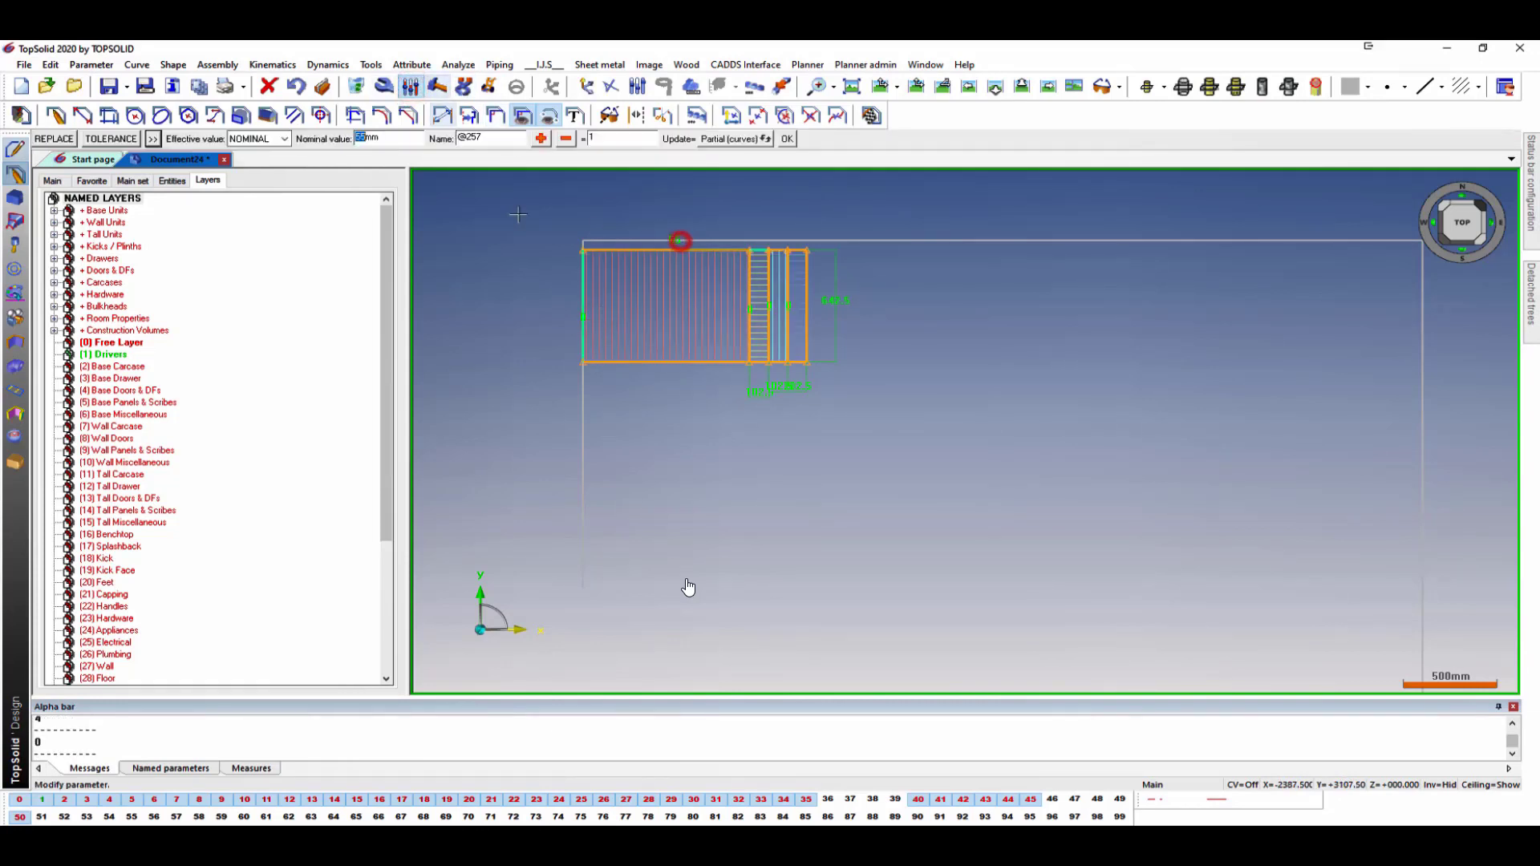
pyautogui.click(62, 138)
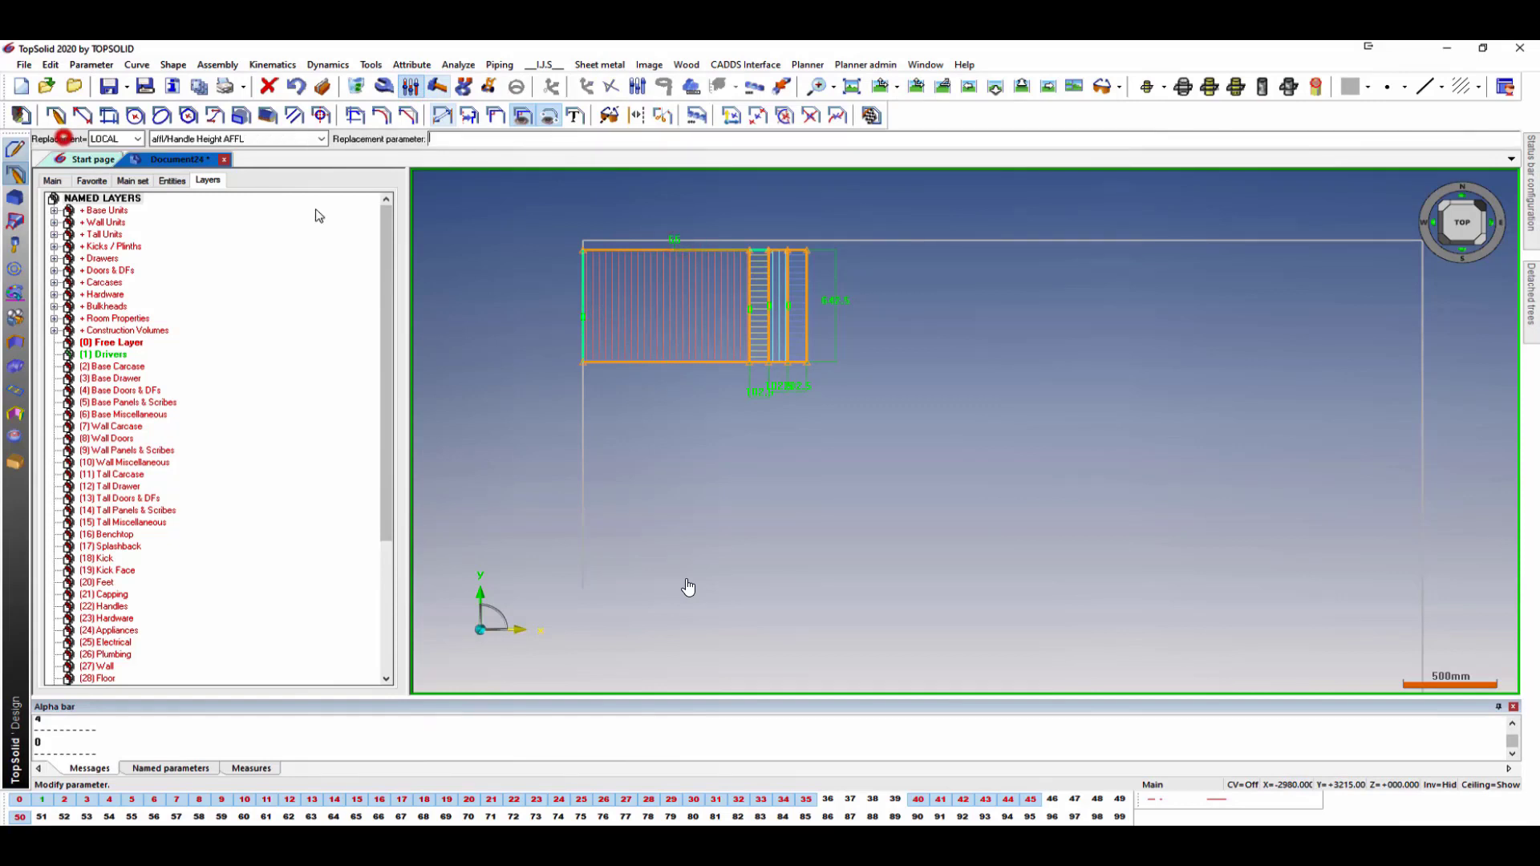
pyautogui.click(579, 320)
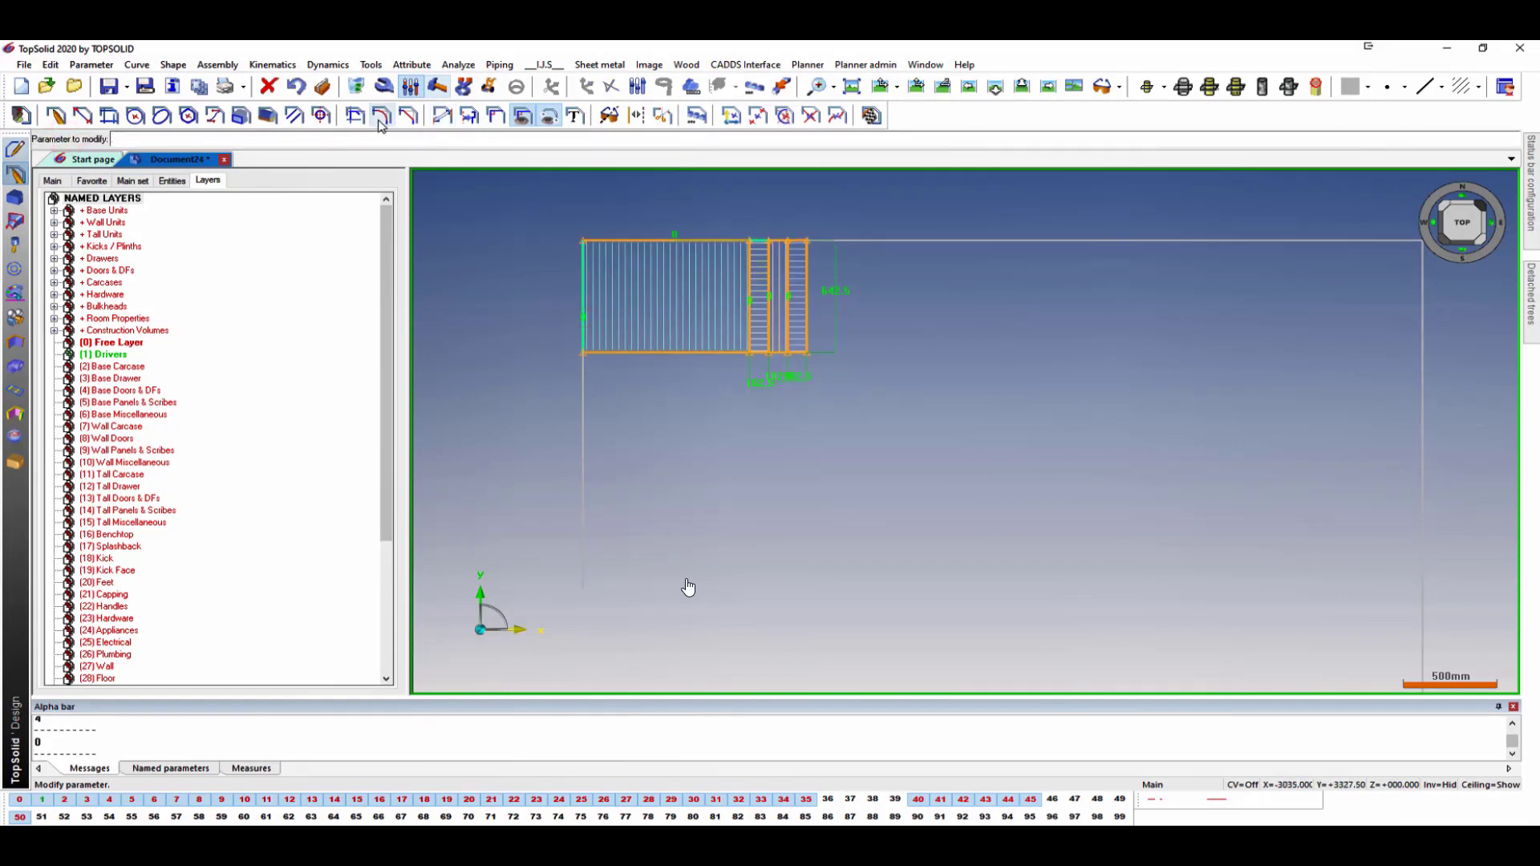
# Dimension the first rectangle's width below its lower edge and replace the dimension with the parameter wi.
pyautogui.click(441, 116)
pyautogui.click(680, 353)
pyautogui.click(682, 377)
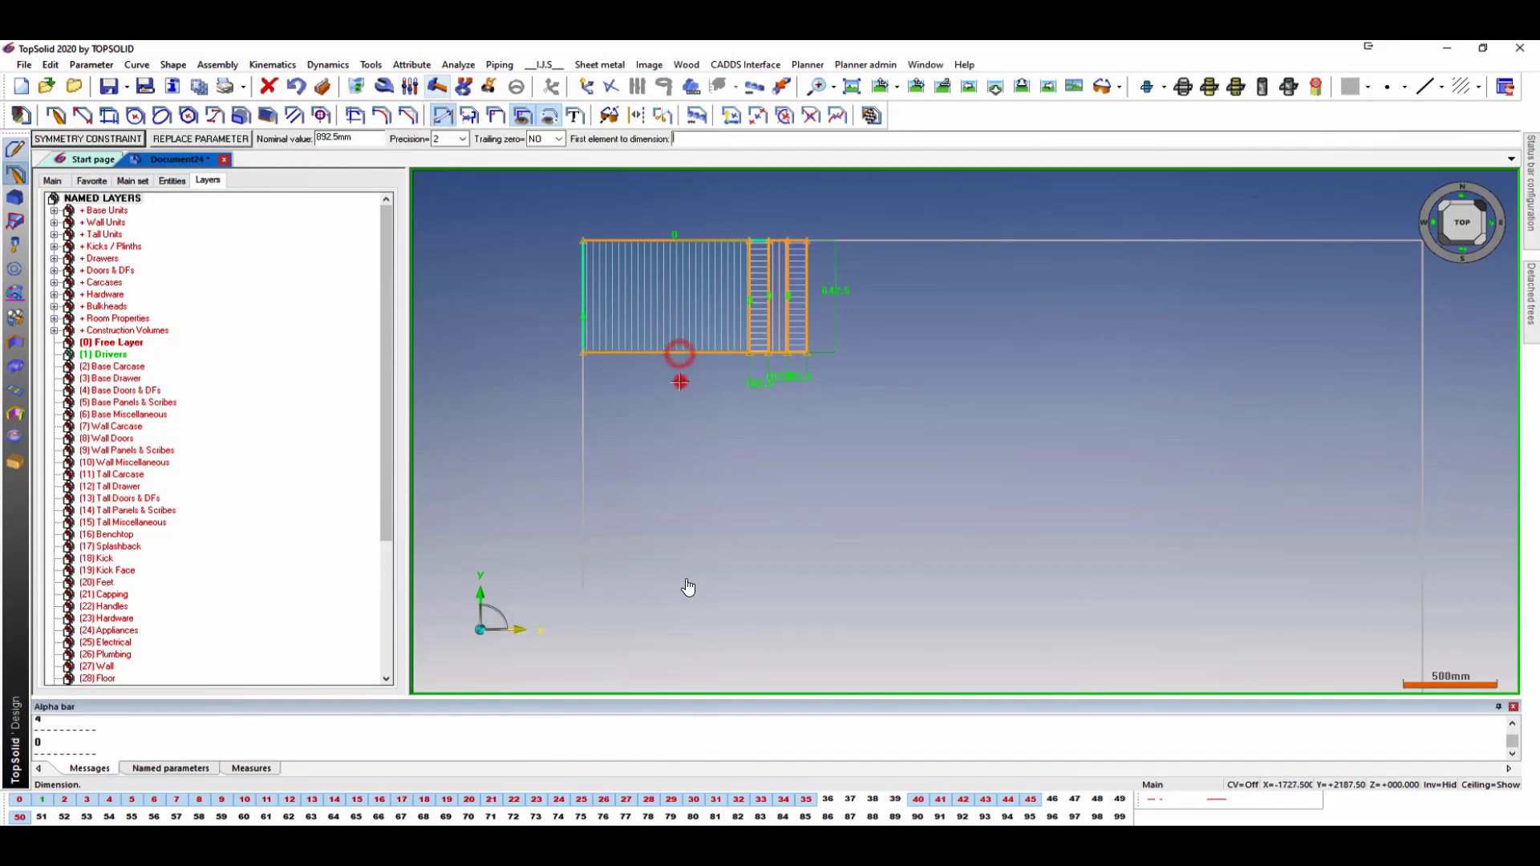
pyautogui.rightClick(678, 400)
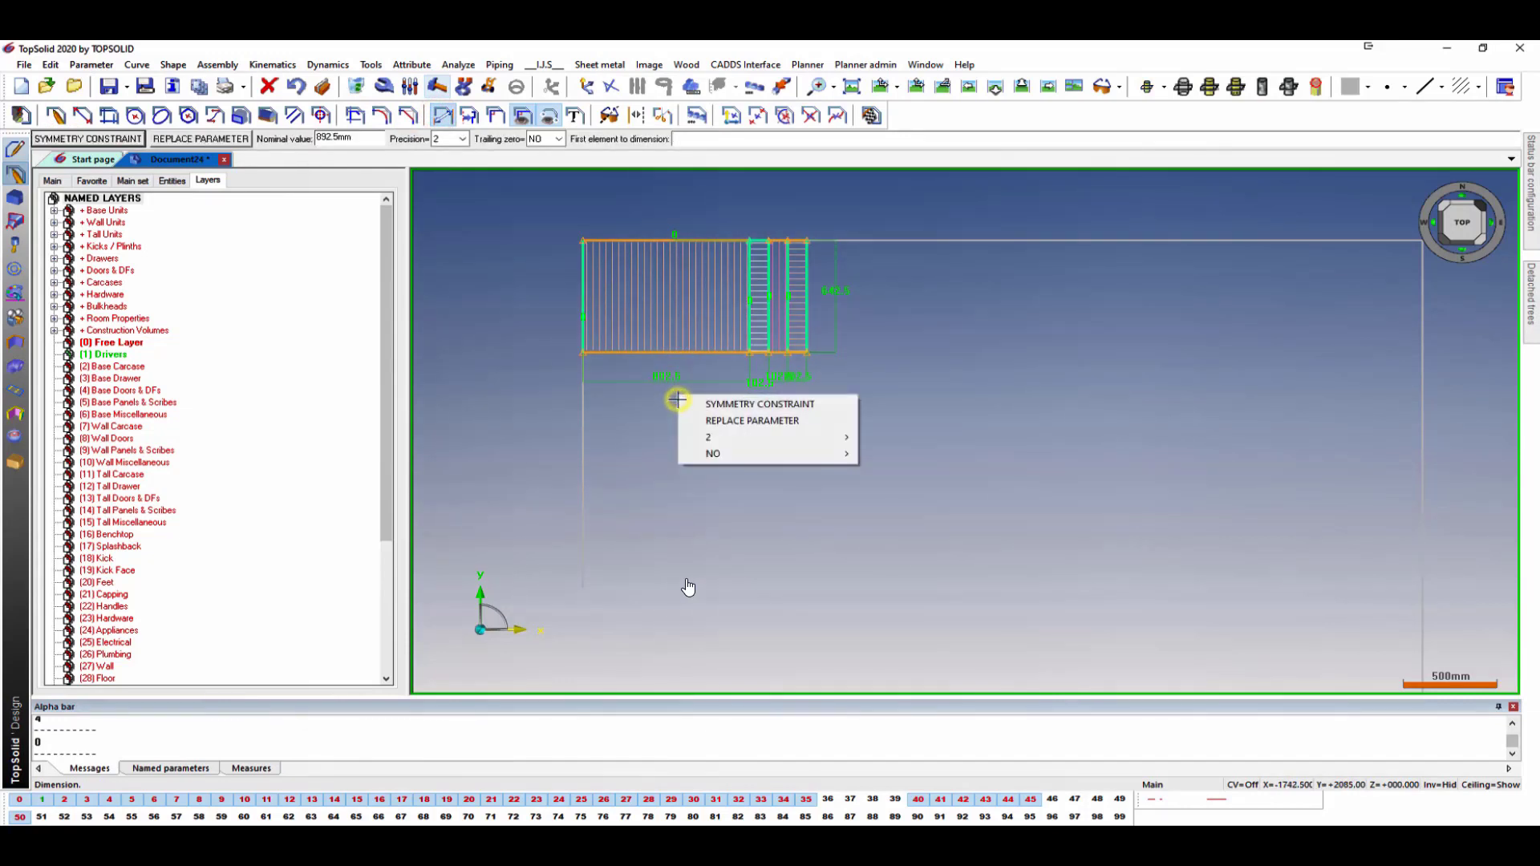
pyautogui.click(756, 426)
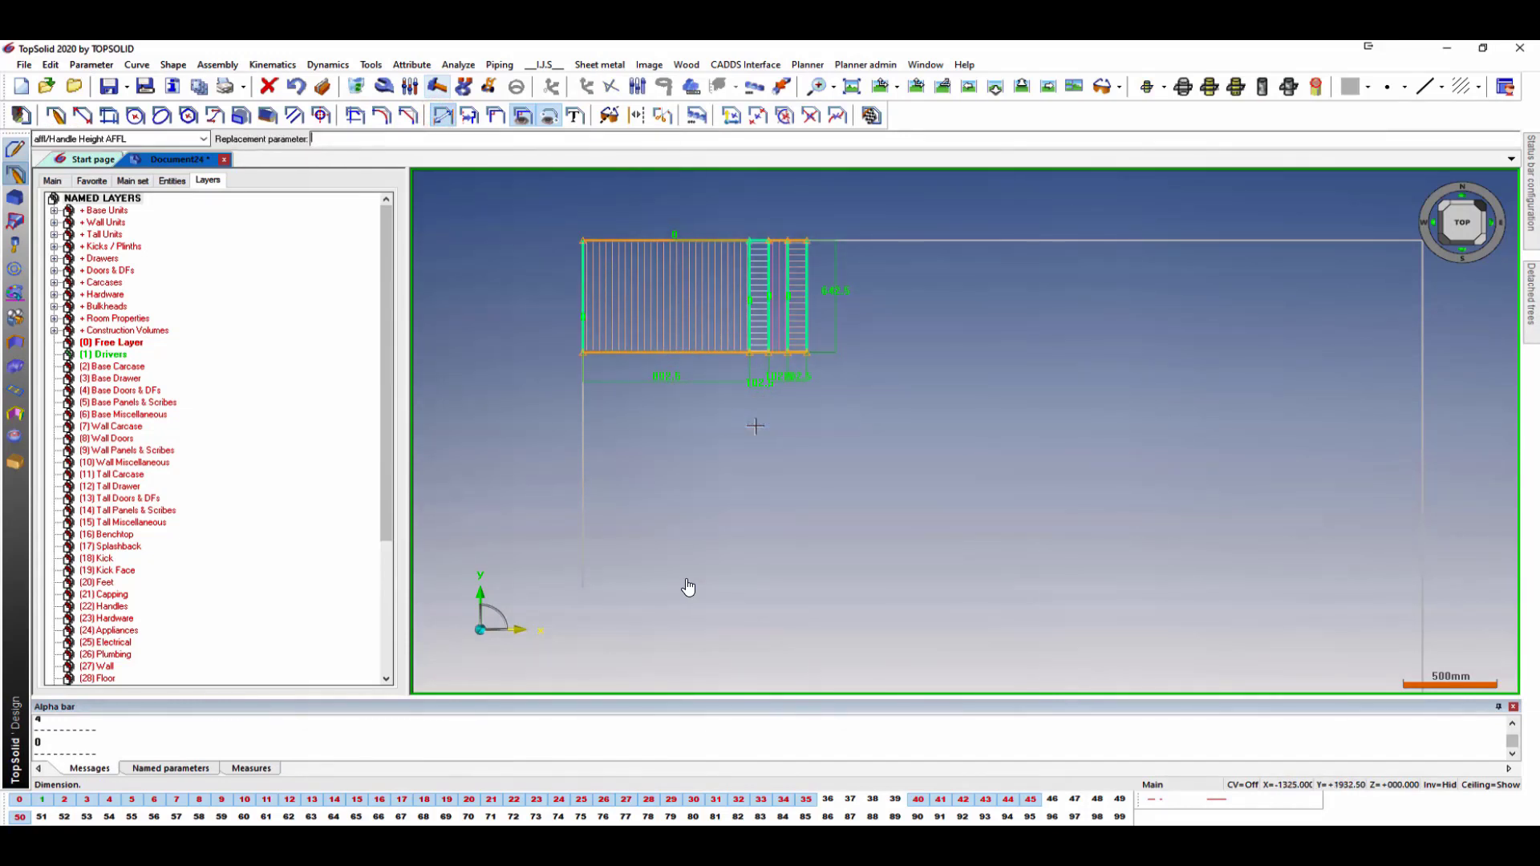
pyautogui.write('wi')
pyautogui.press('Return')
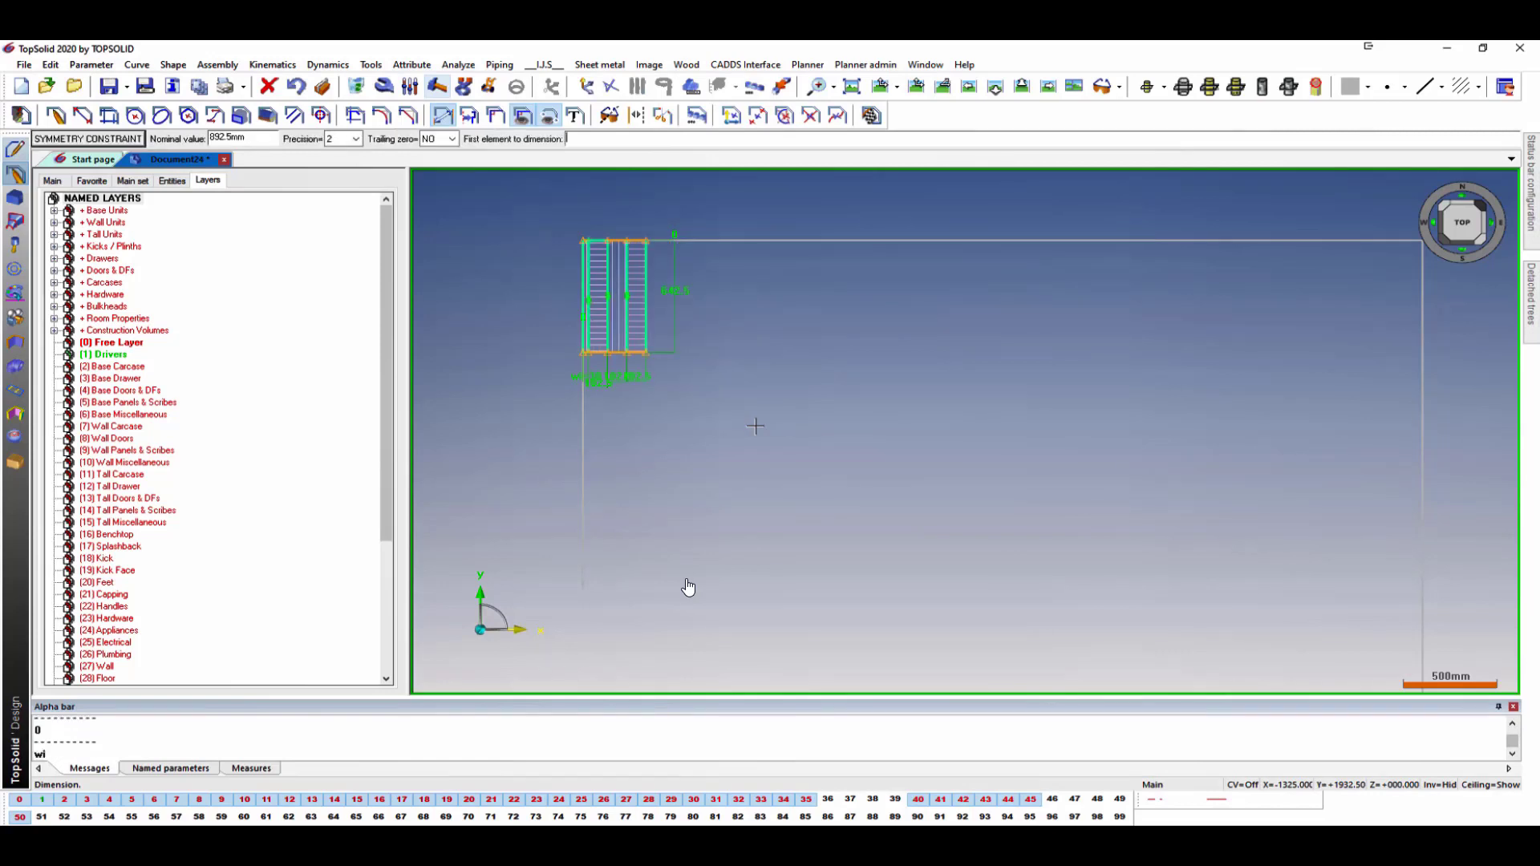
# Replace the fourth rectangle's width dimension with the parameter te.
pyautogui.scroll(3, 687, 373)
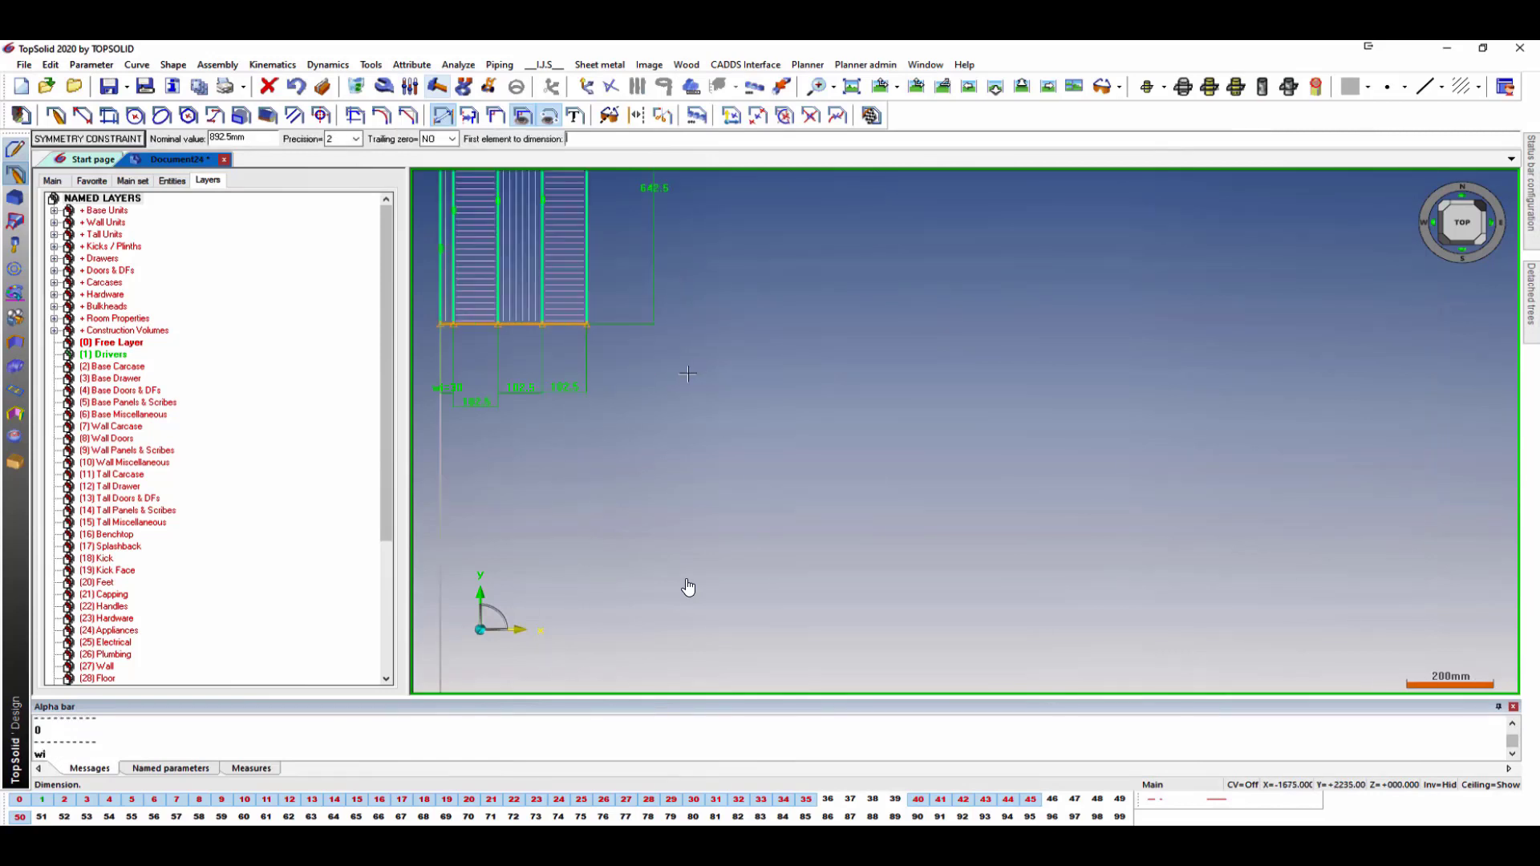
pyautogui.click(562, 389)
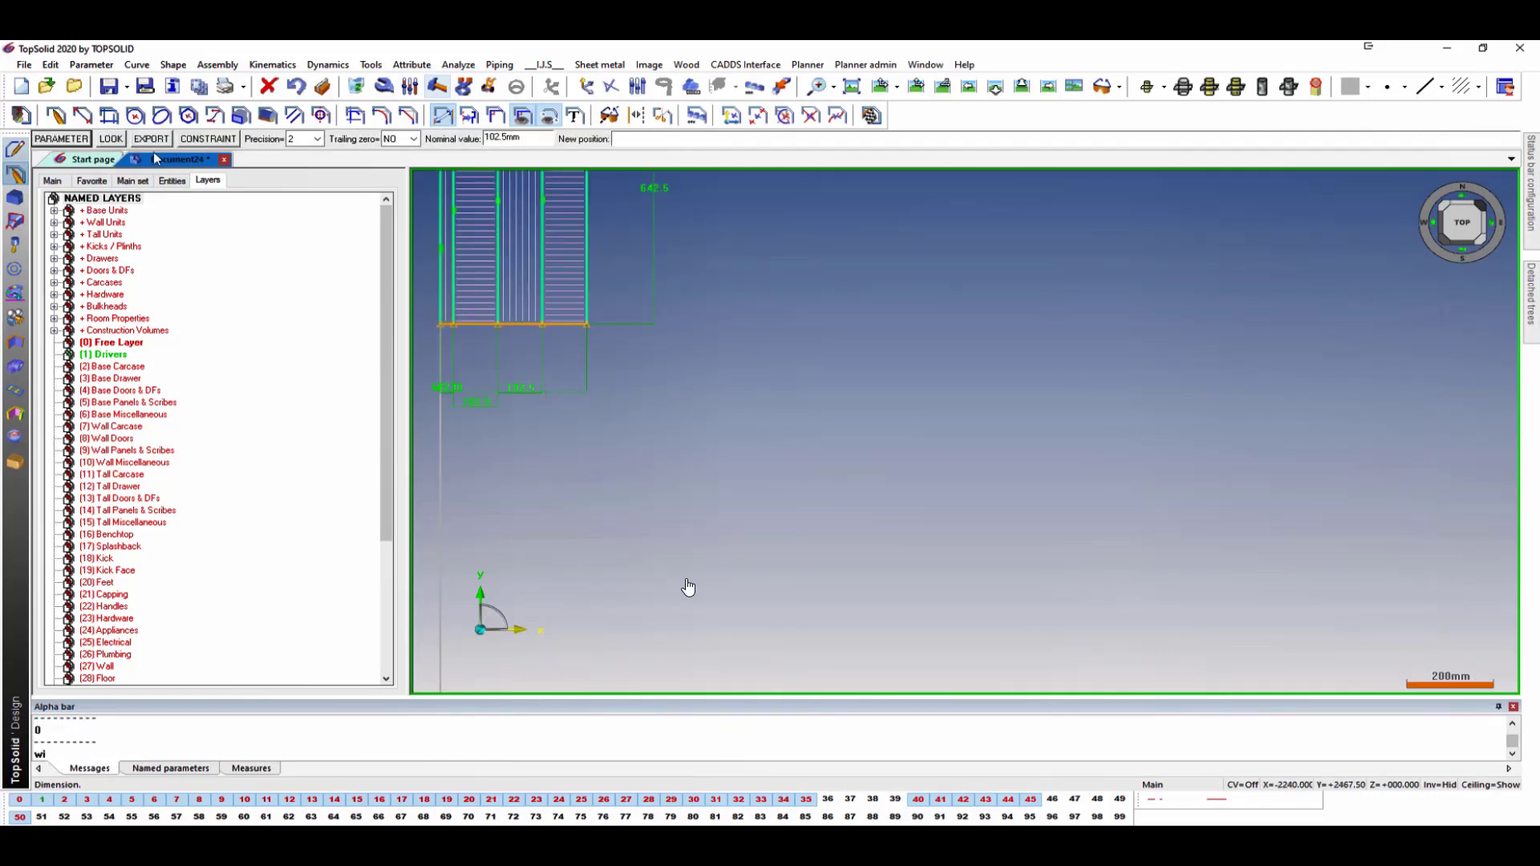
pyautogui.click(410, 87)
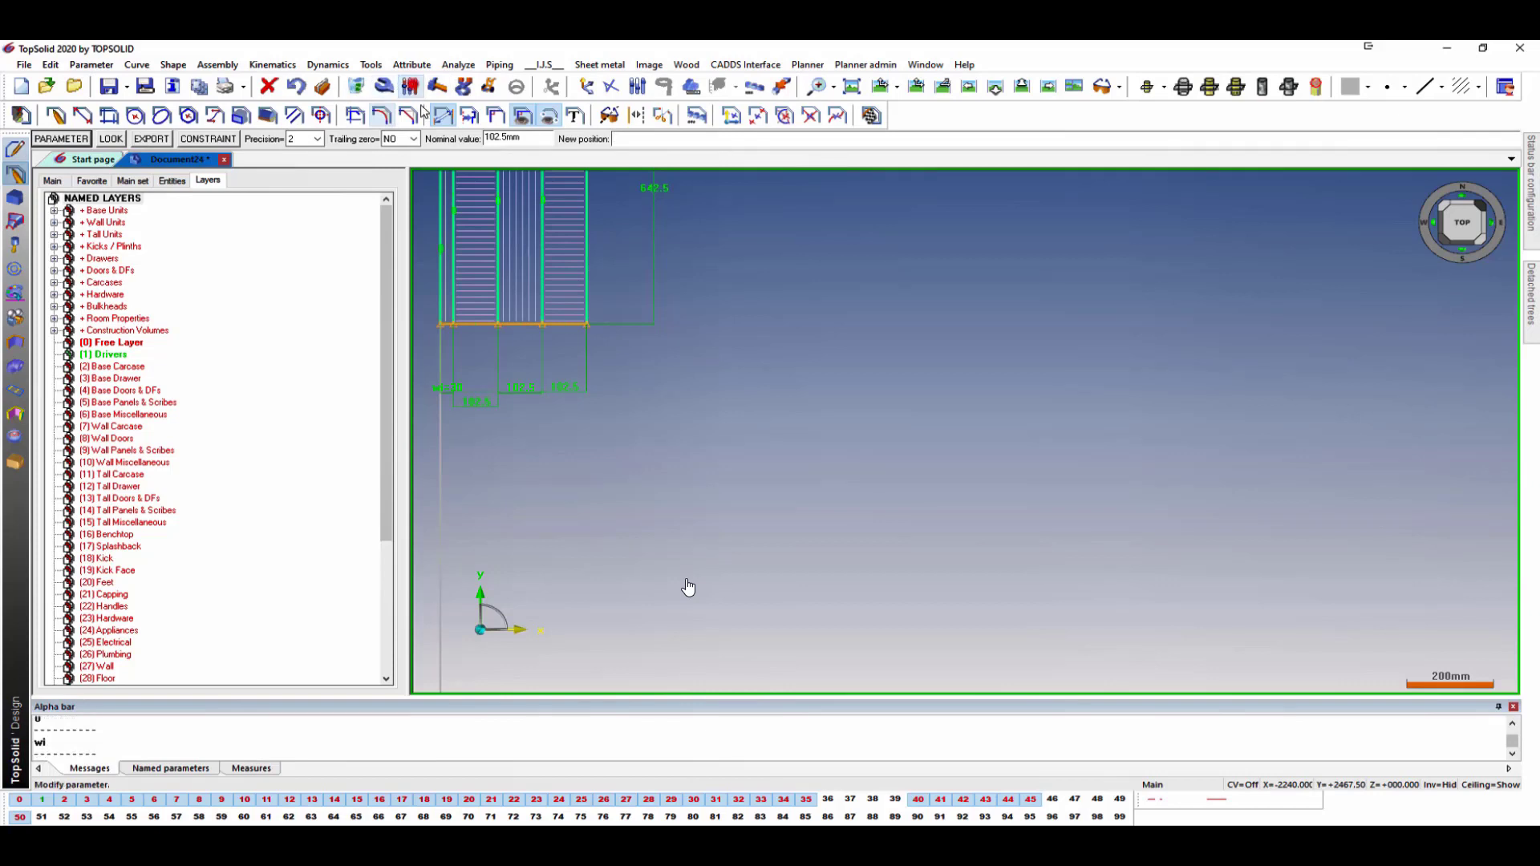
pyautogui.click(668, 372)
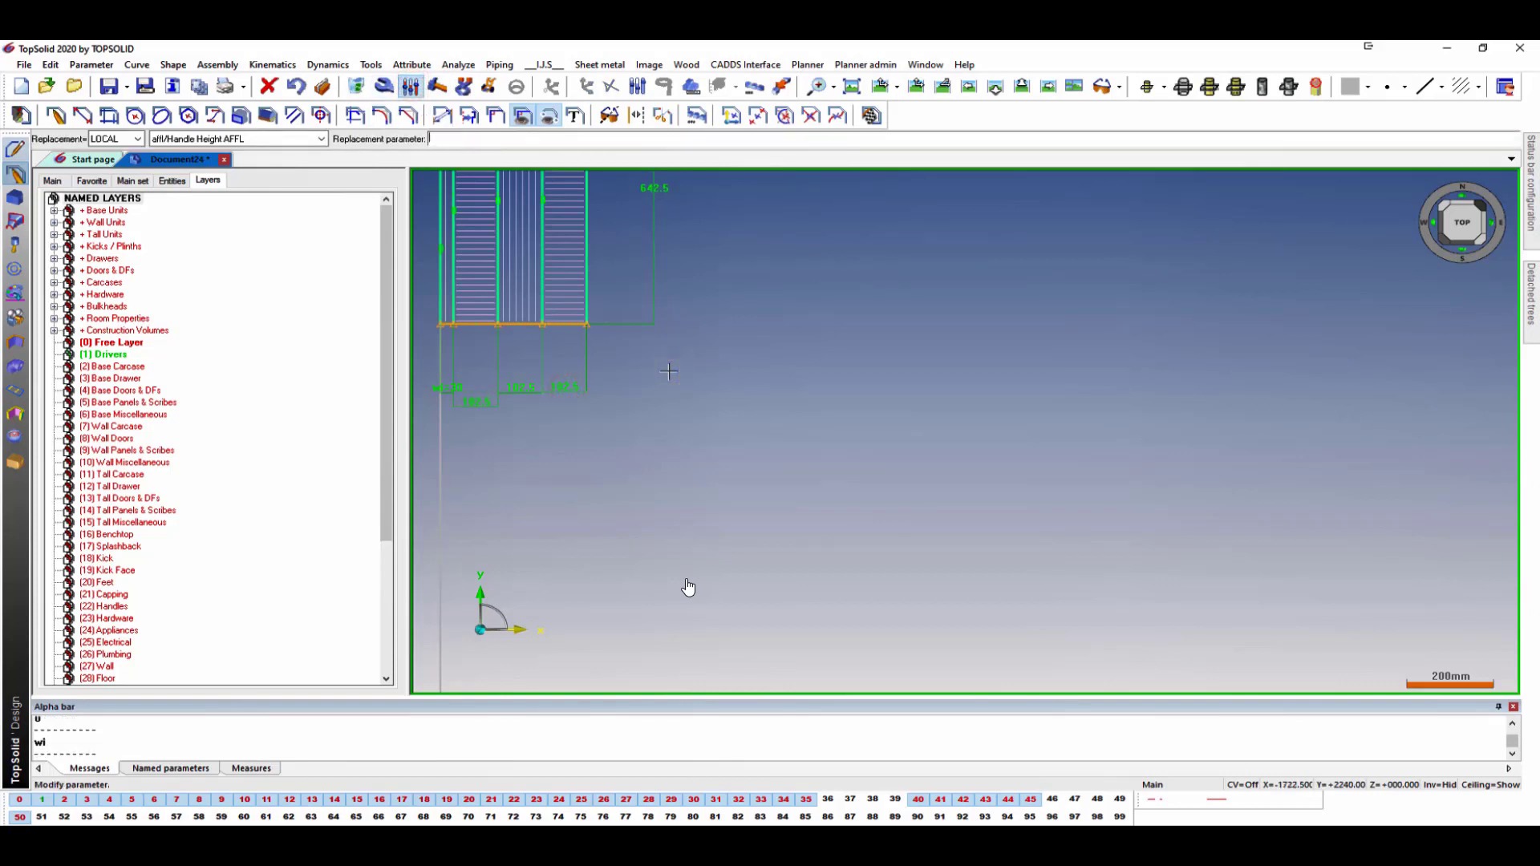
pyautogui.write('te')
pyautogui.press('Return')
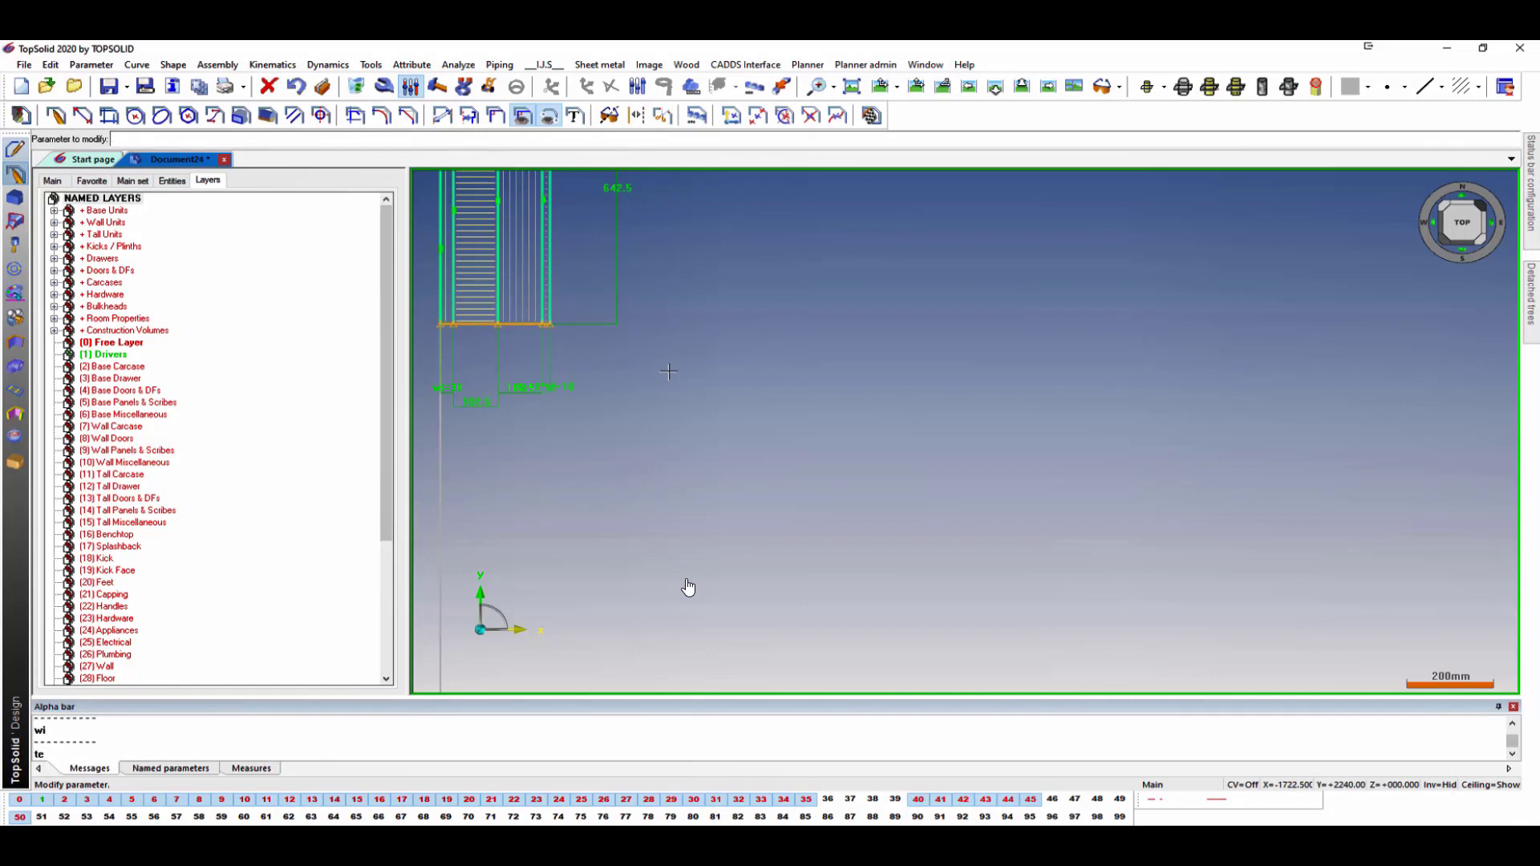
# Set the third rectangle's width to 550 mm and the second rectangle's width to 900 mm.
pyautogui.click(521, 390)
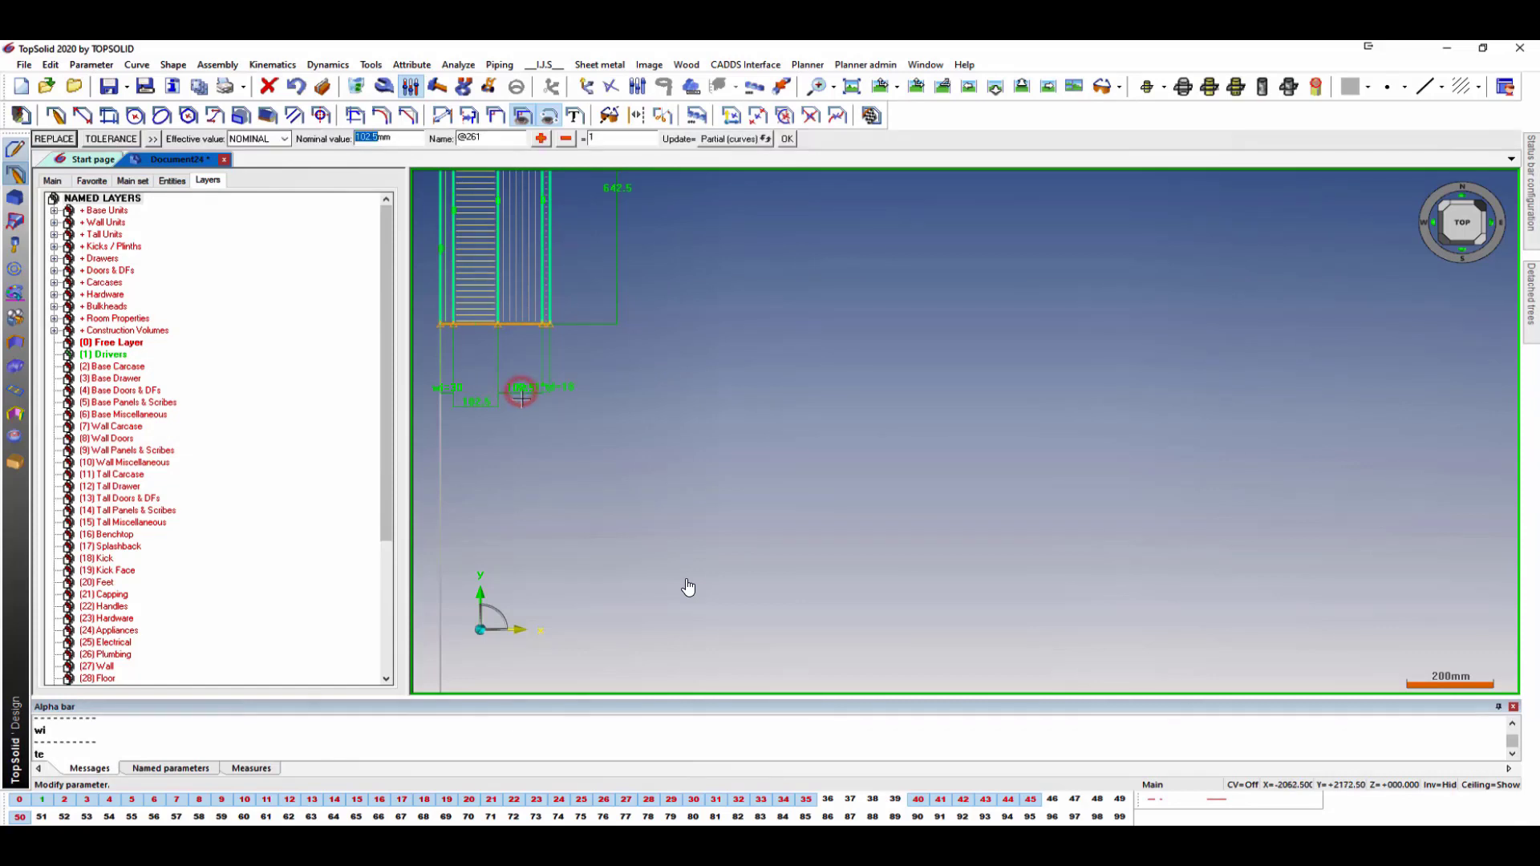
pyautogui.click(522, 397)
pyautogui.write('550')
pyautogui.press('Return')
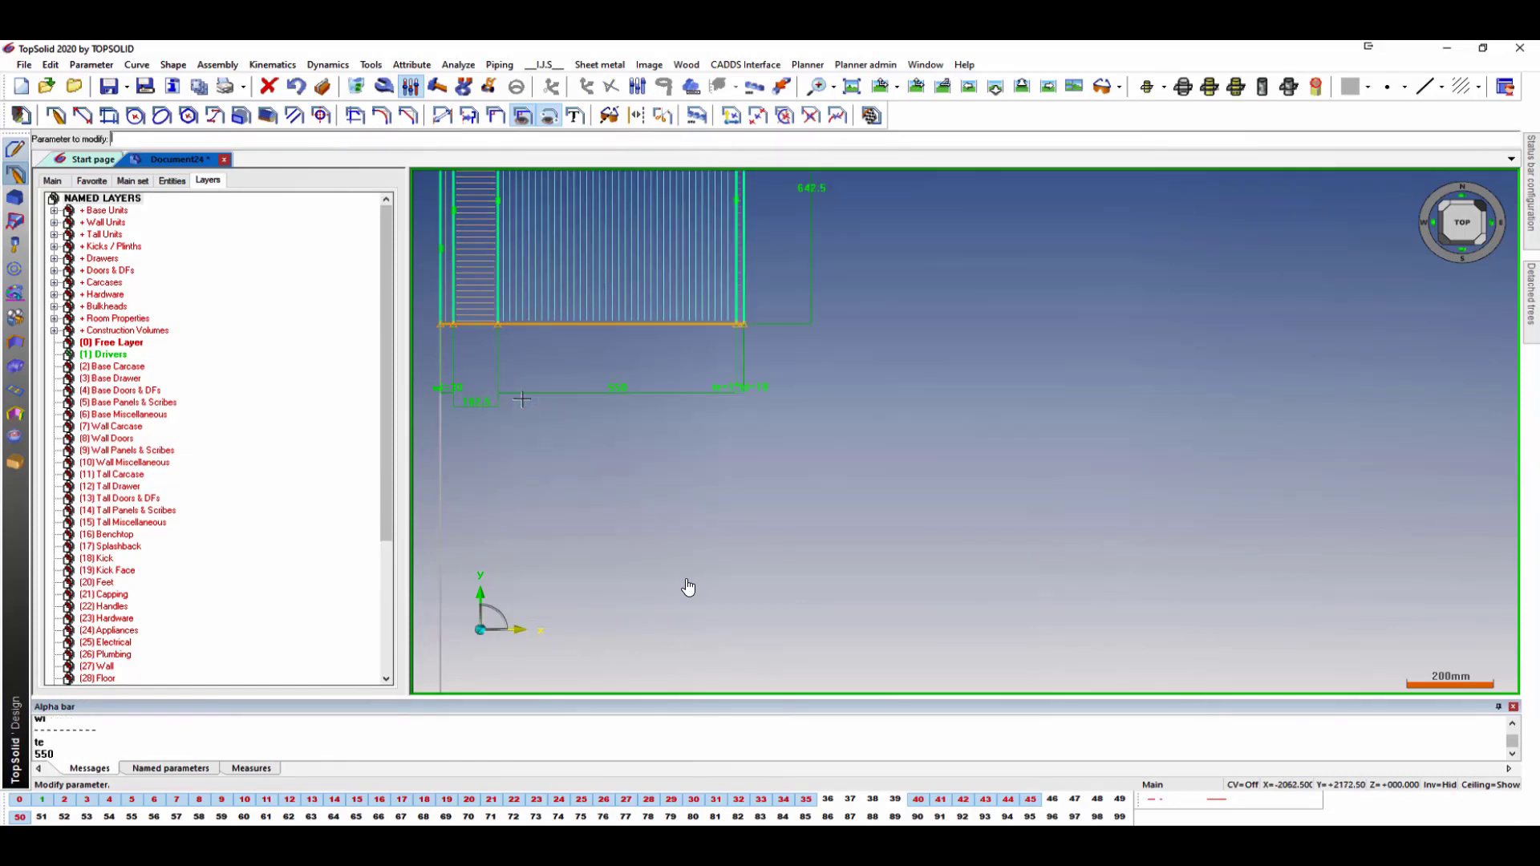
pyautogui.click(478, 402)
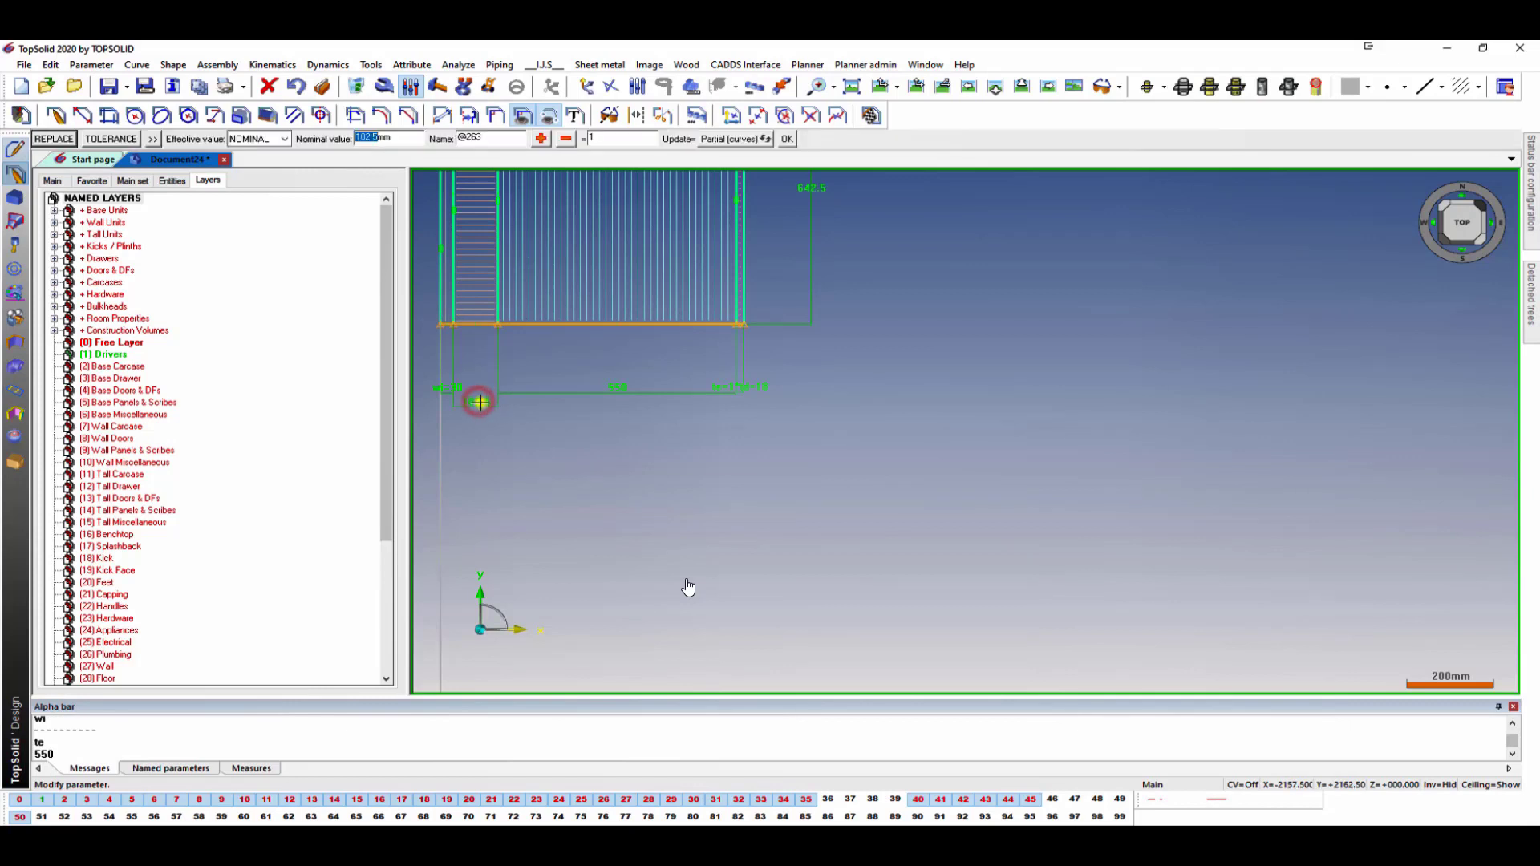
pyautogui.click(479, 403)
pyautogui.write('900')
pyautogui.press('Return')
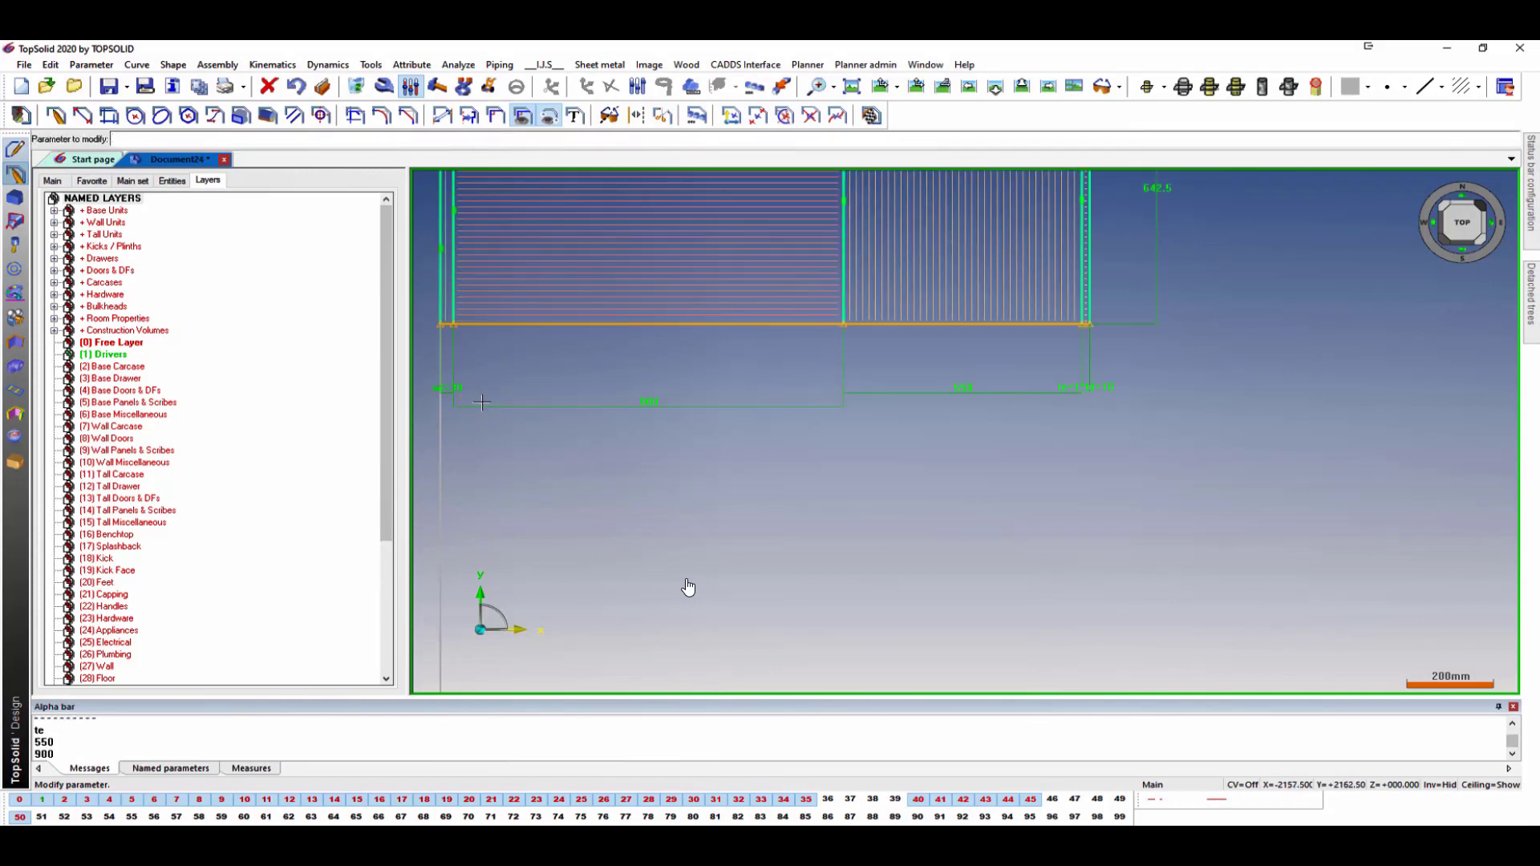
# Replace the fourth rectangle's height dimension with the parameter dbc.
pyautogui.scroll(-3, 482, 402)
pyautogui.click(806, 290)
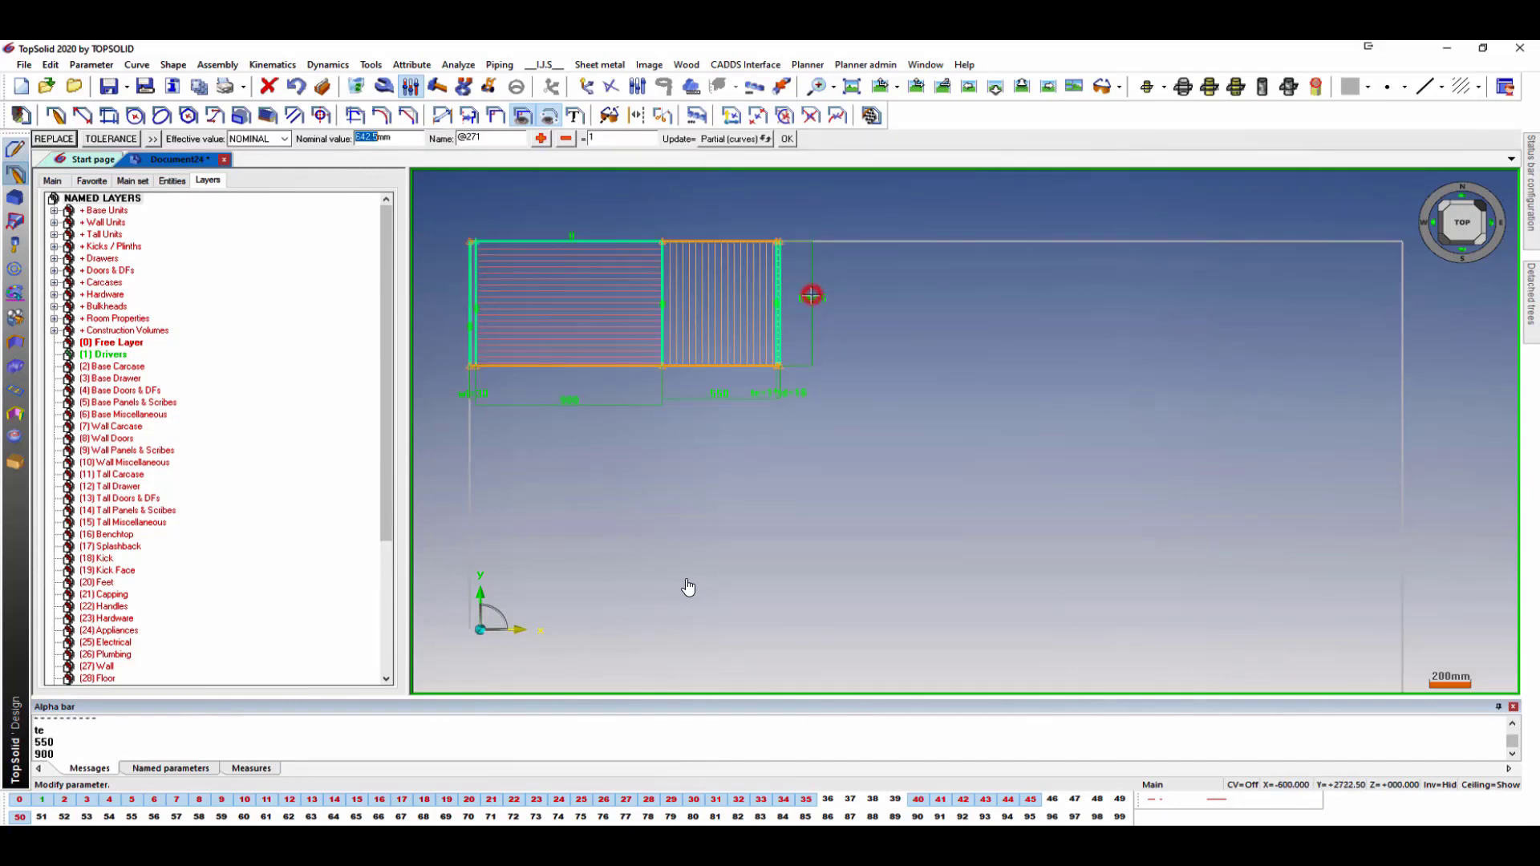
pyautogui.click(57, 140)
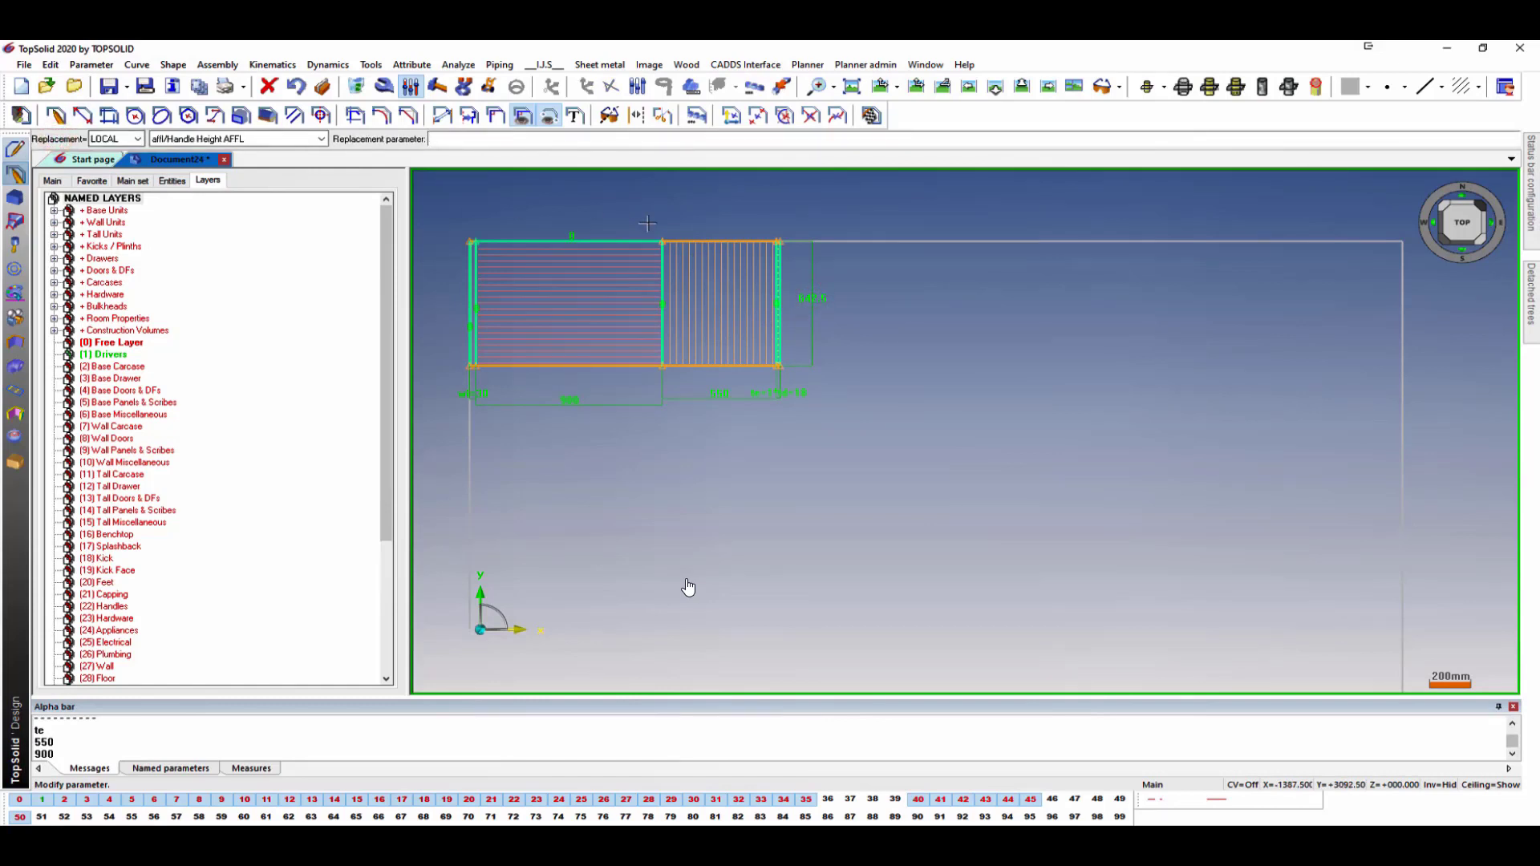
pyautogui.write('dbc')
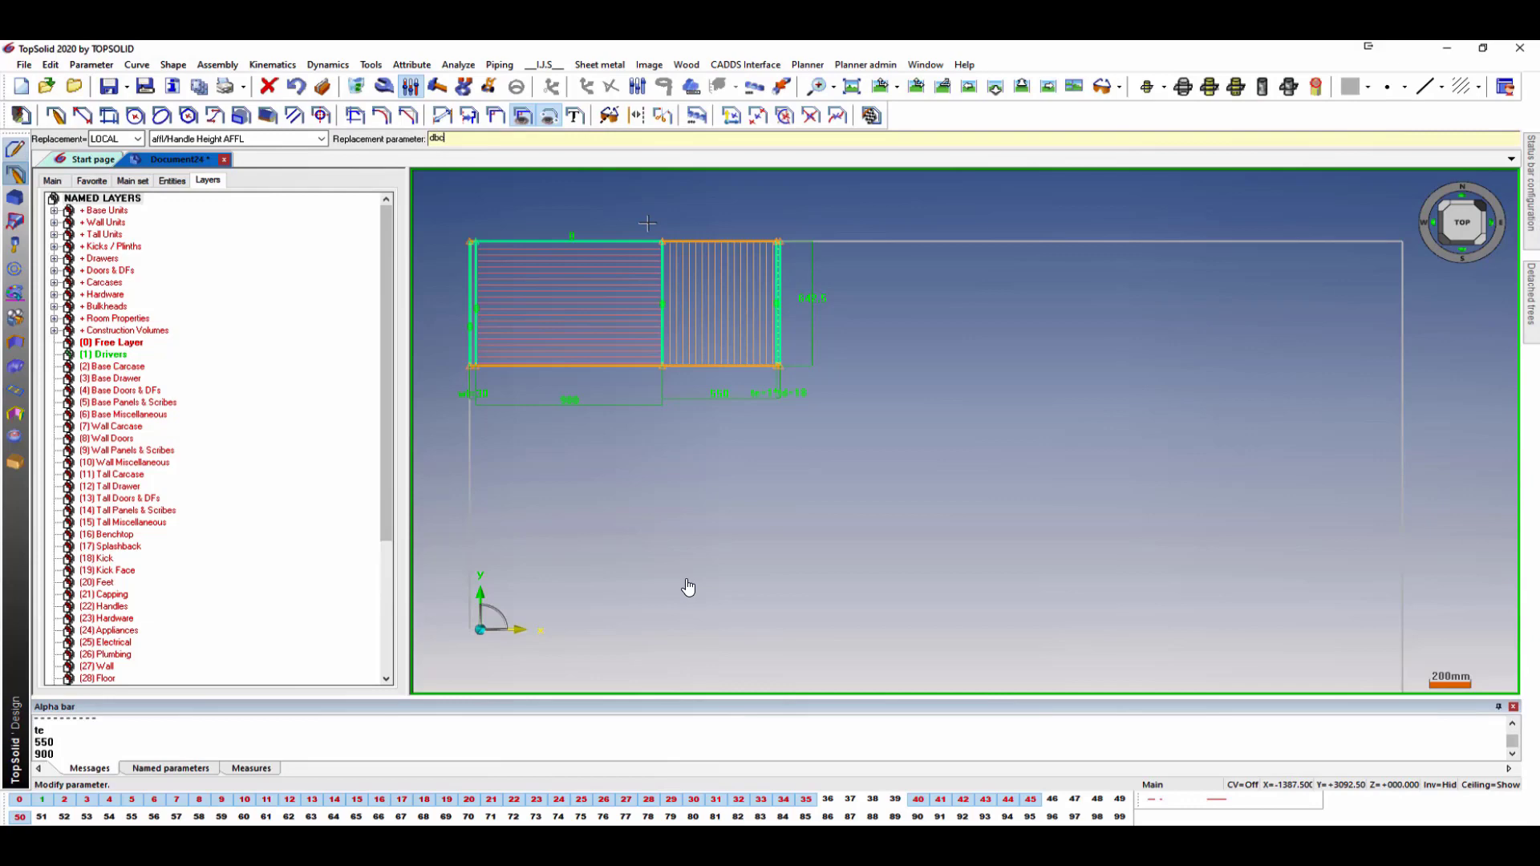
pyautogui.press('Return')
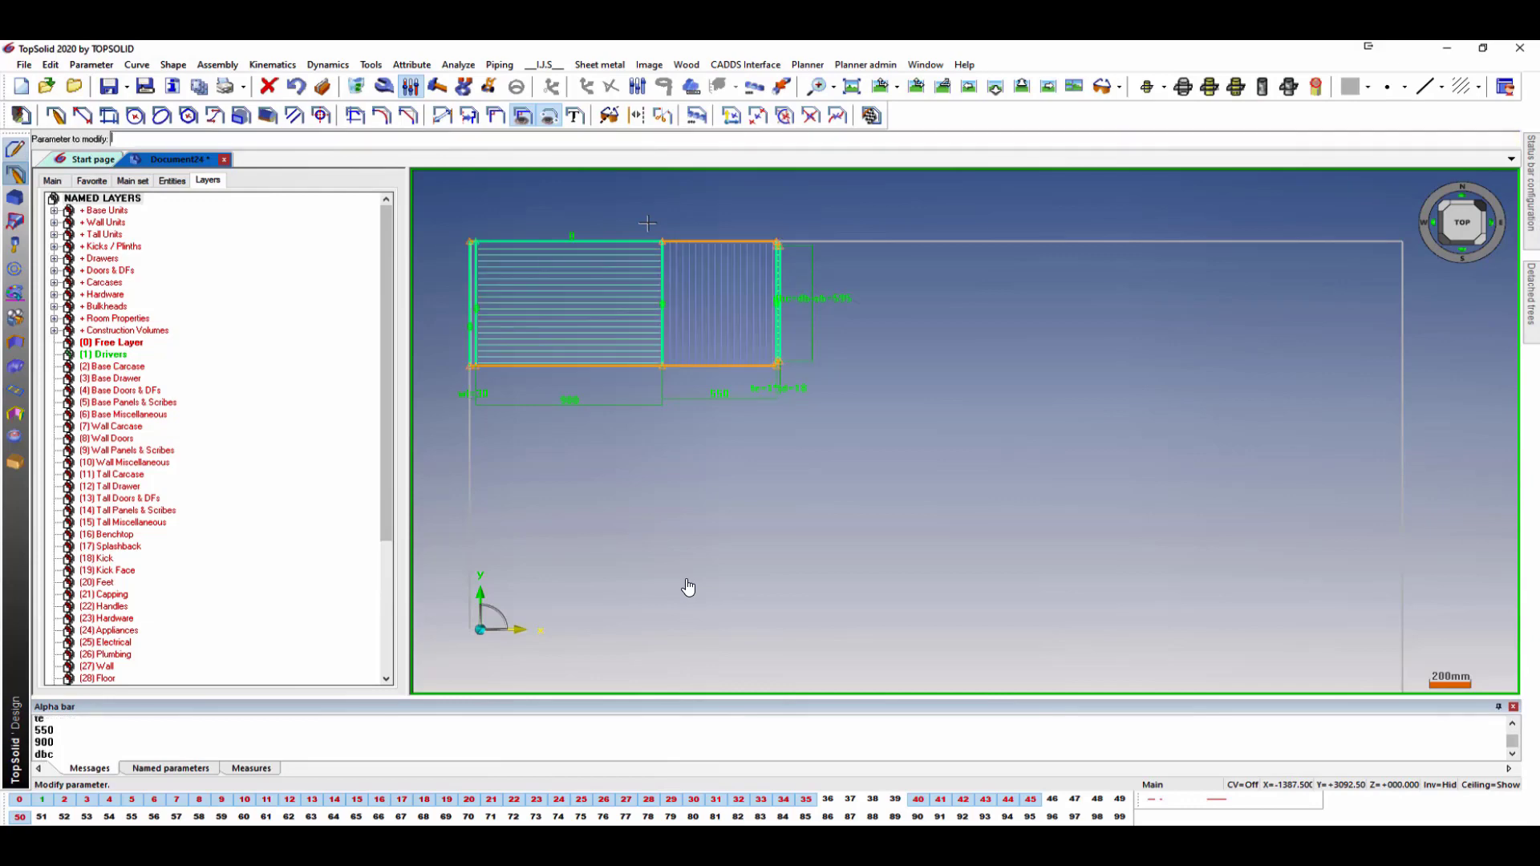
# Apply an alignment constraint between the upper edges of the first and second rectangles.
pyautogui.click(495, 117)
pyautogui.scroll(8, 688, 588)
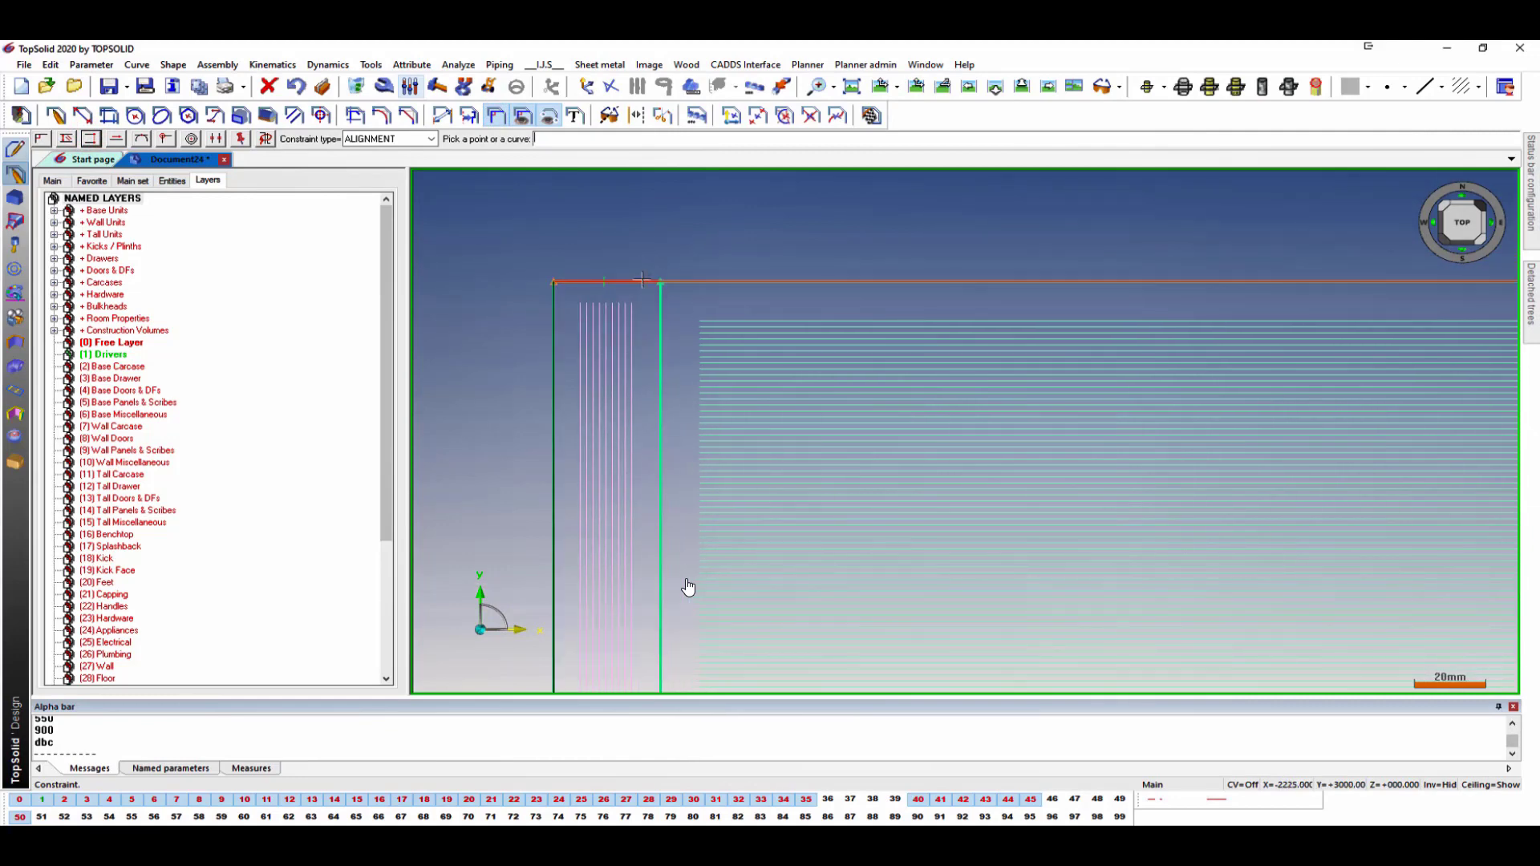
pyautogui.click(643, 279)
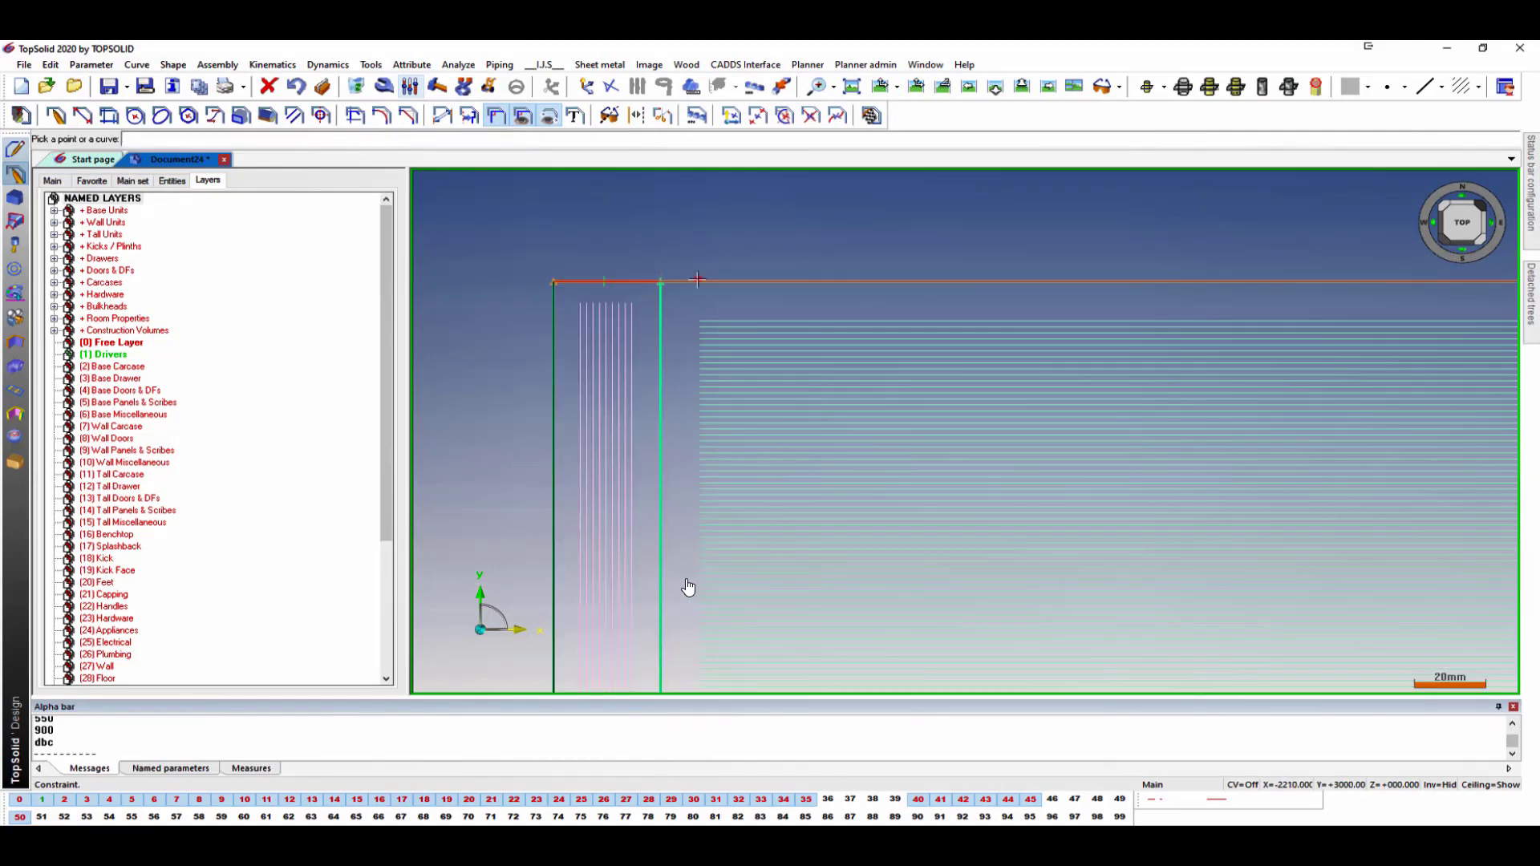
pyautogui.click(698, 279)
# Align the upper edge of the third rectangle with the second's, and the fourth rectangle's upper edge with the third's.
pyautogui.scroll(-6, 609, 234)
pyautogui.scroll(4, 1283, 238)
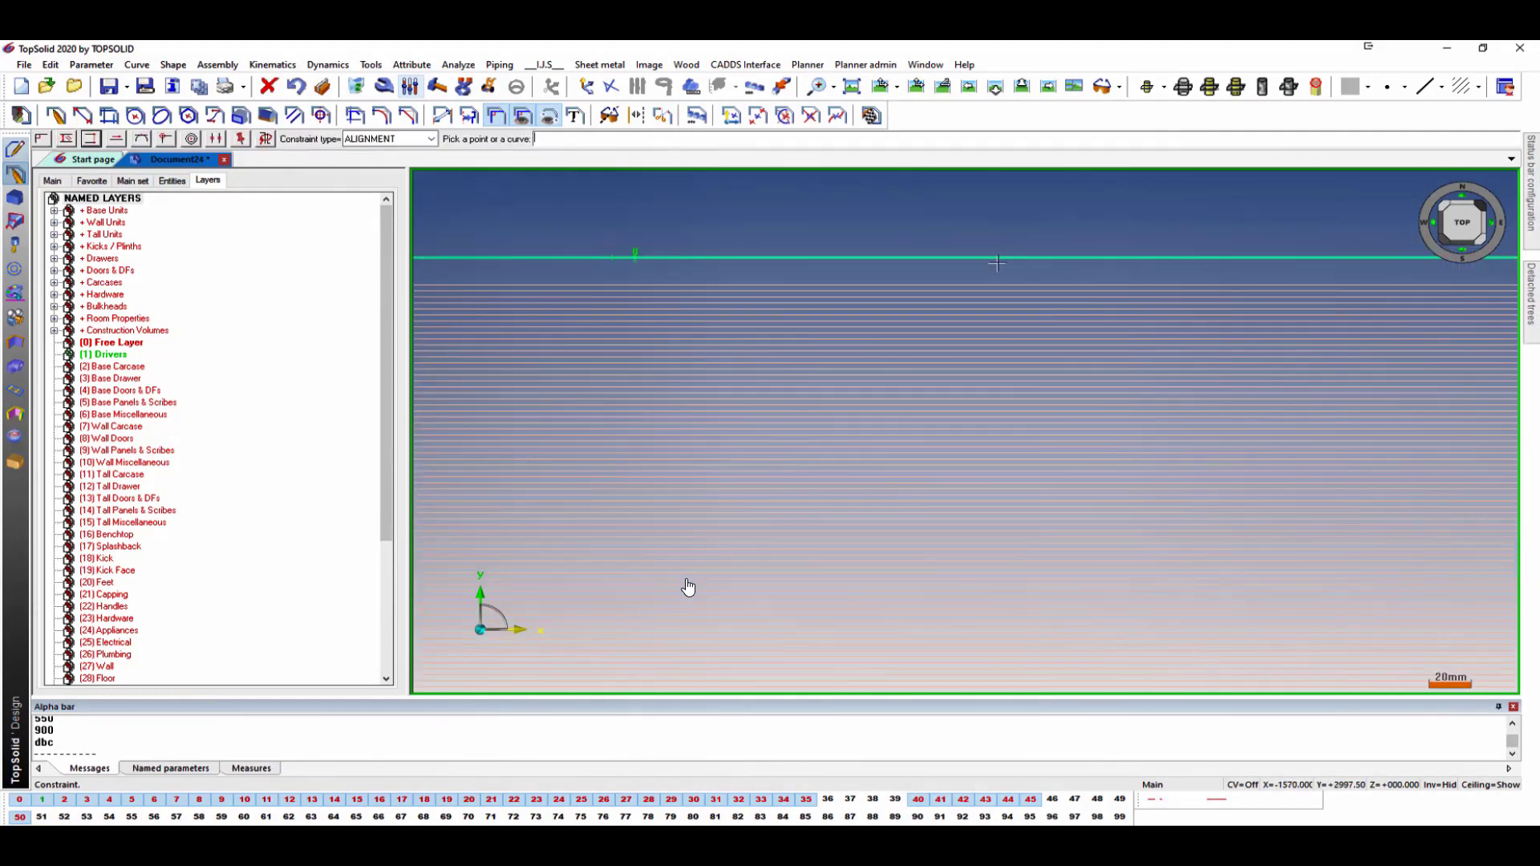
pyautogui.scroll(-6, 883, 268)
pyautogui.scroll(4, 1302, 232)
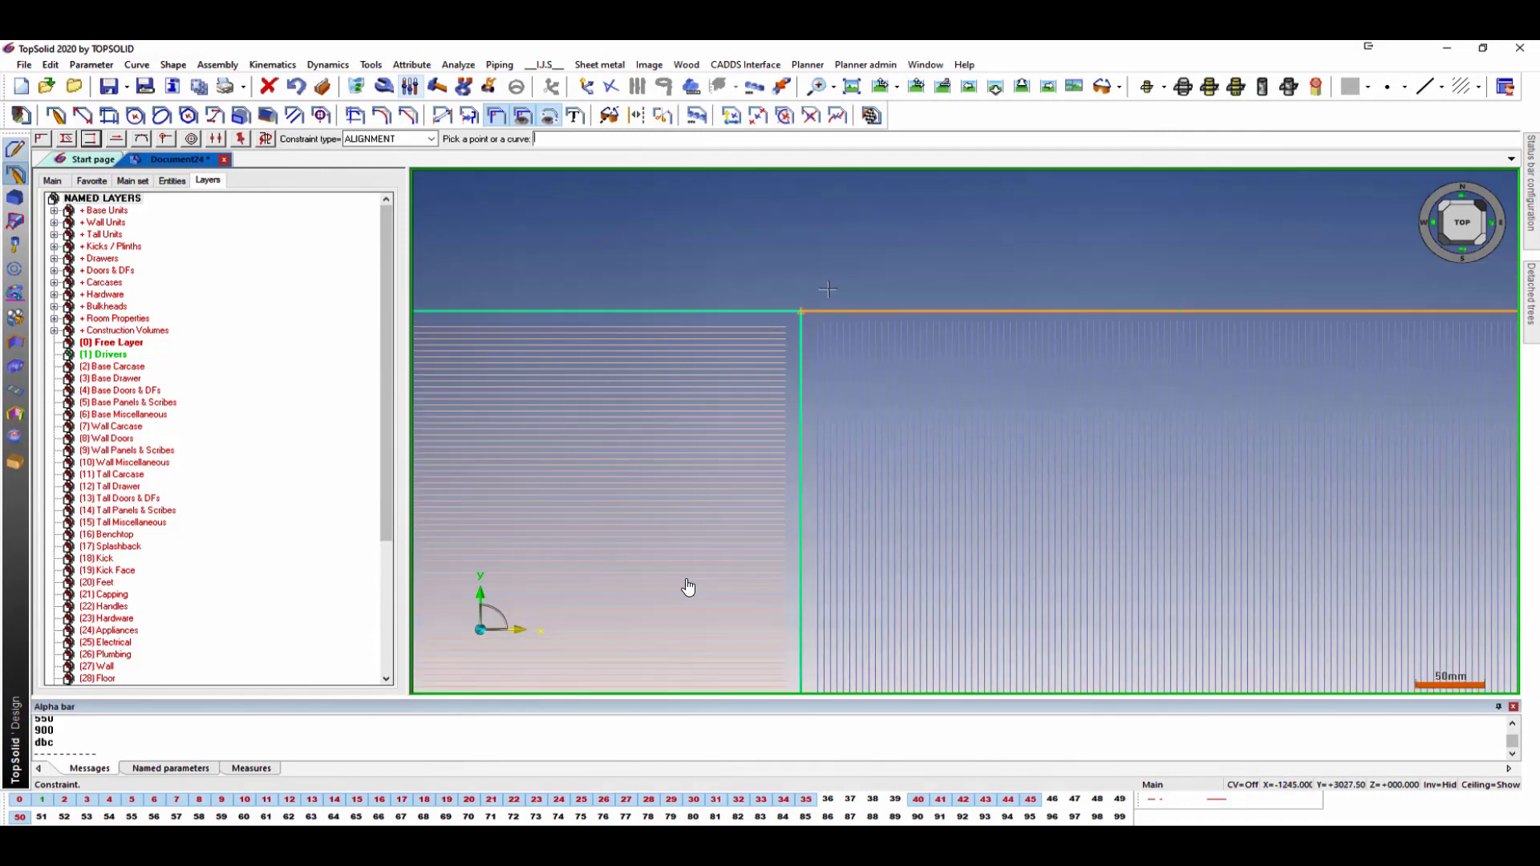
pyautogui.click(773, 308)
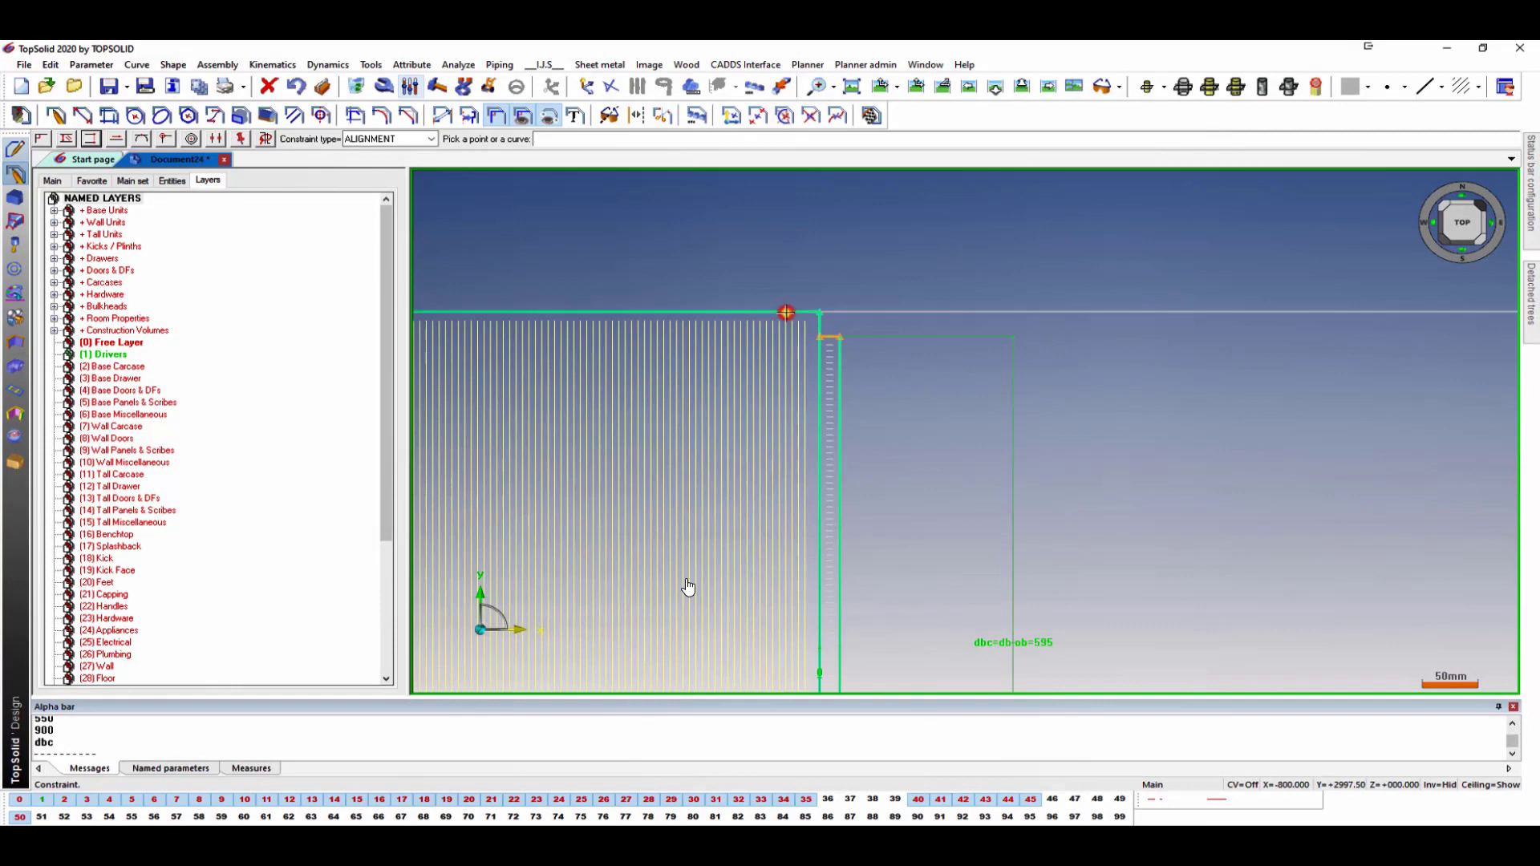
pyautogui.click(832, 336)
pyautogui.scroll(5, 832, 336)
pyautogui.click(810, 339)
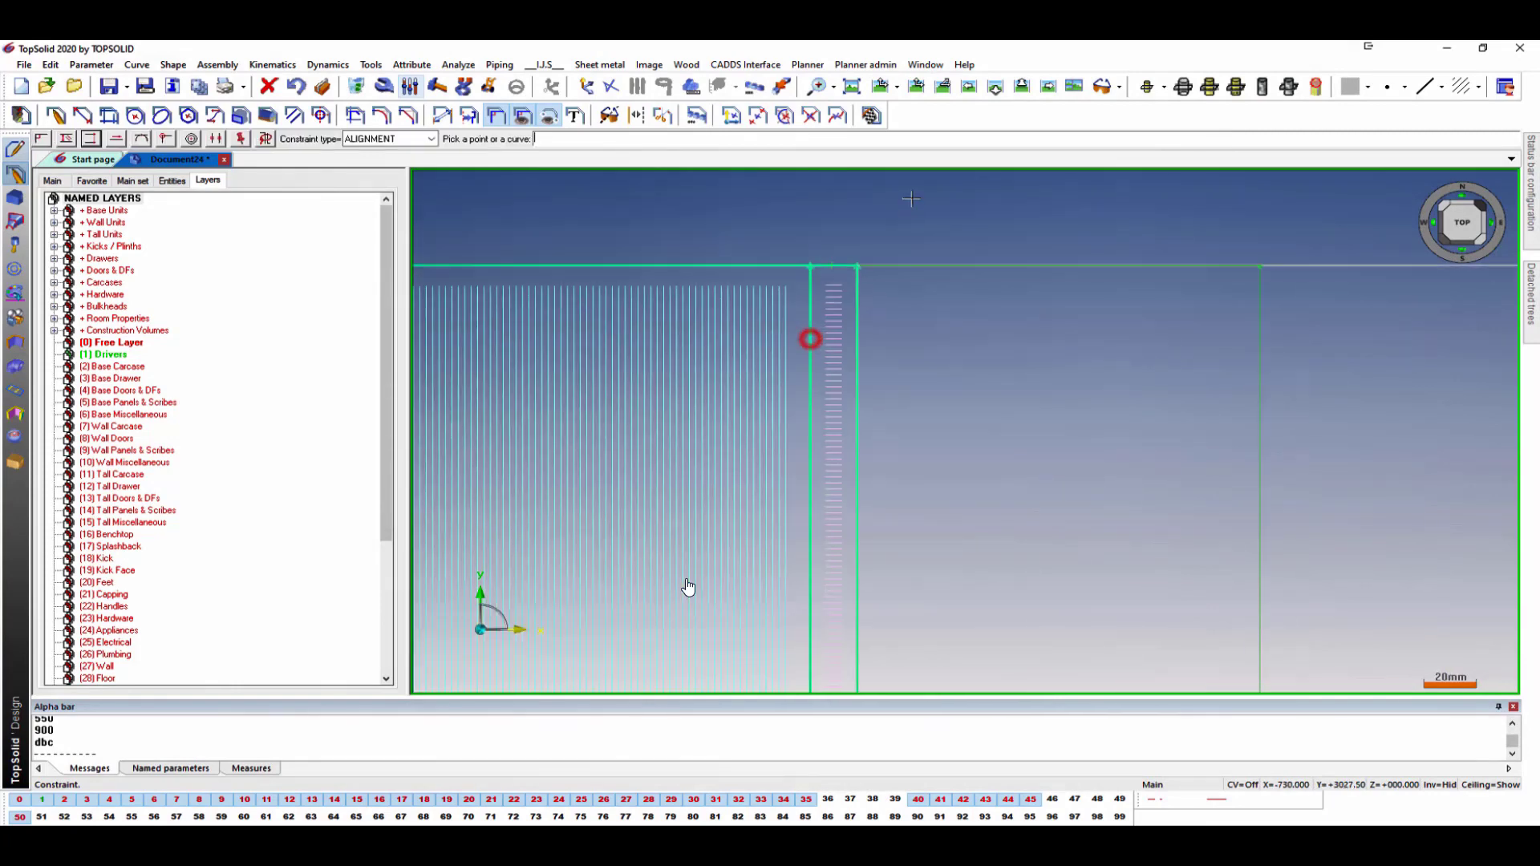
# Align the lower edges of the fourth, third and second rectangles with alignment constraints.
pyautogui.scroll(-7, 810, 339)
pyautogui.scroll(4, 886, 618)
pyautogui.scroll(2, 900, 420)
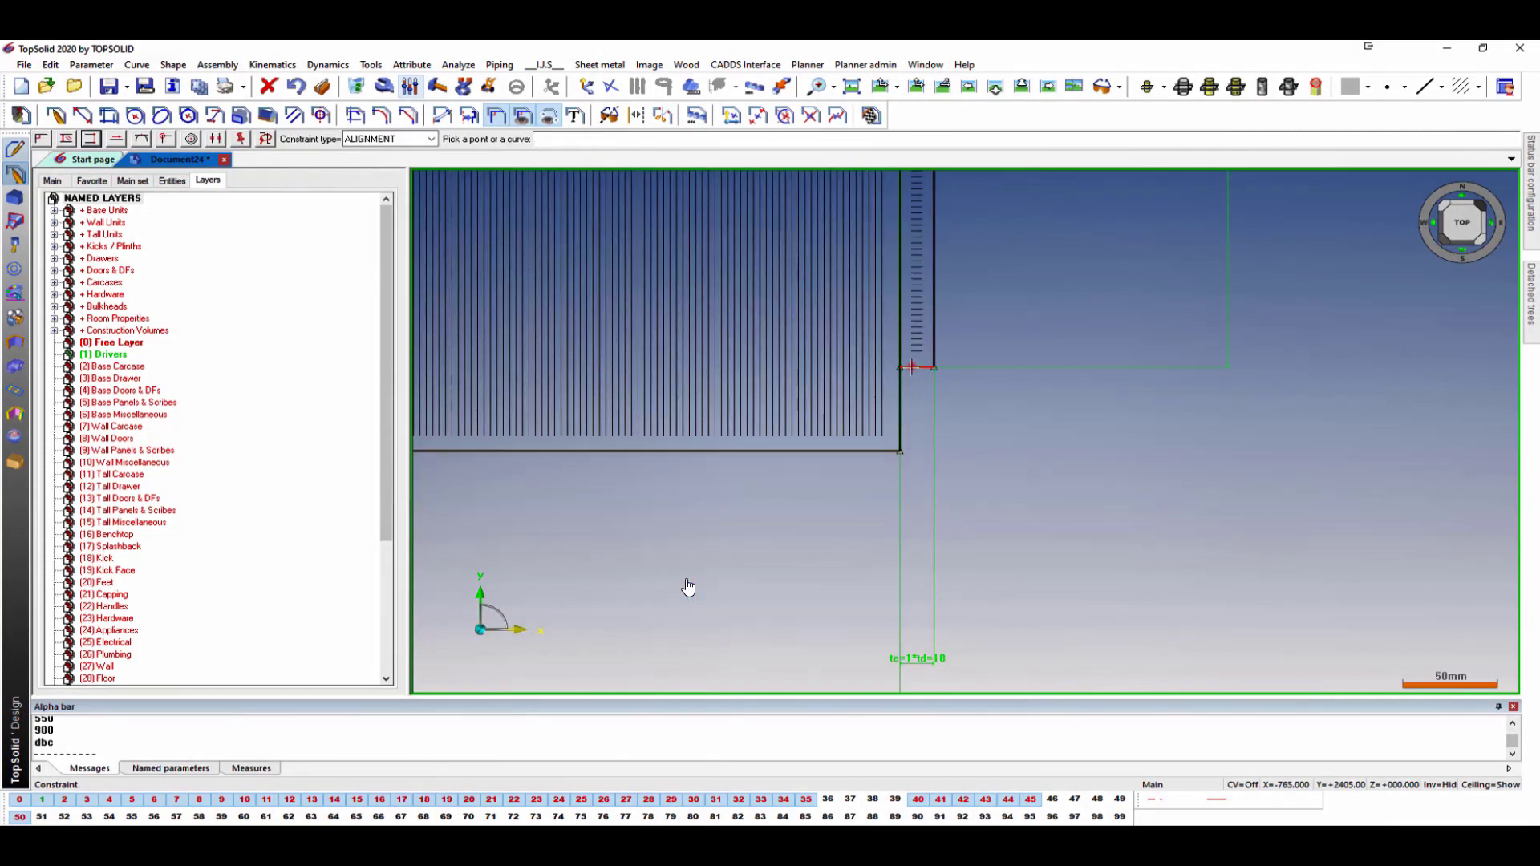
pyautogui.click(911, 367)
pyautogui.click(873, 451)
pyautogui.scroll(-5, 921, 396)
pyautogui.scroll(2, 763, 358)
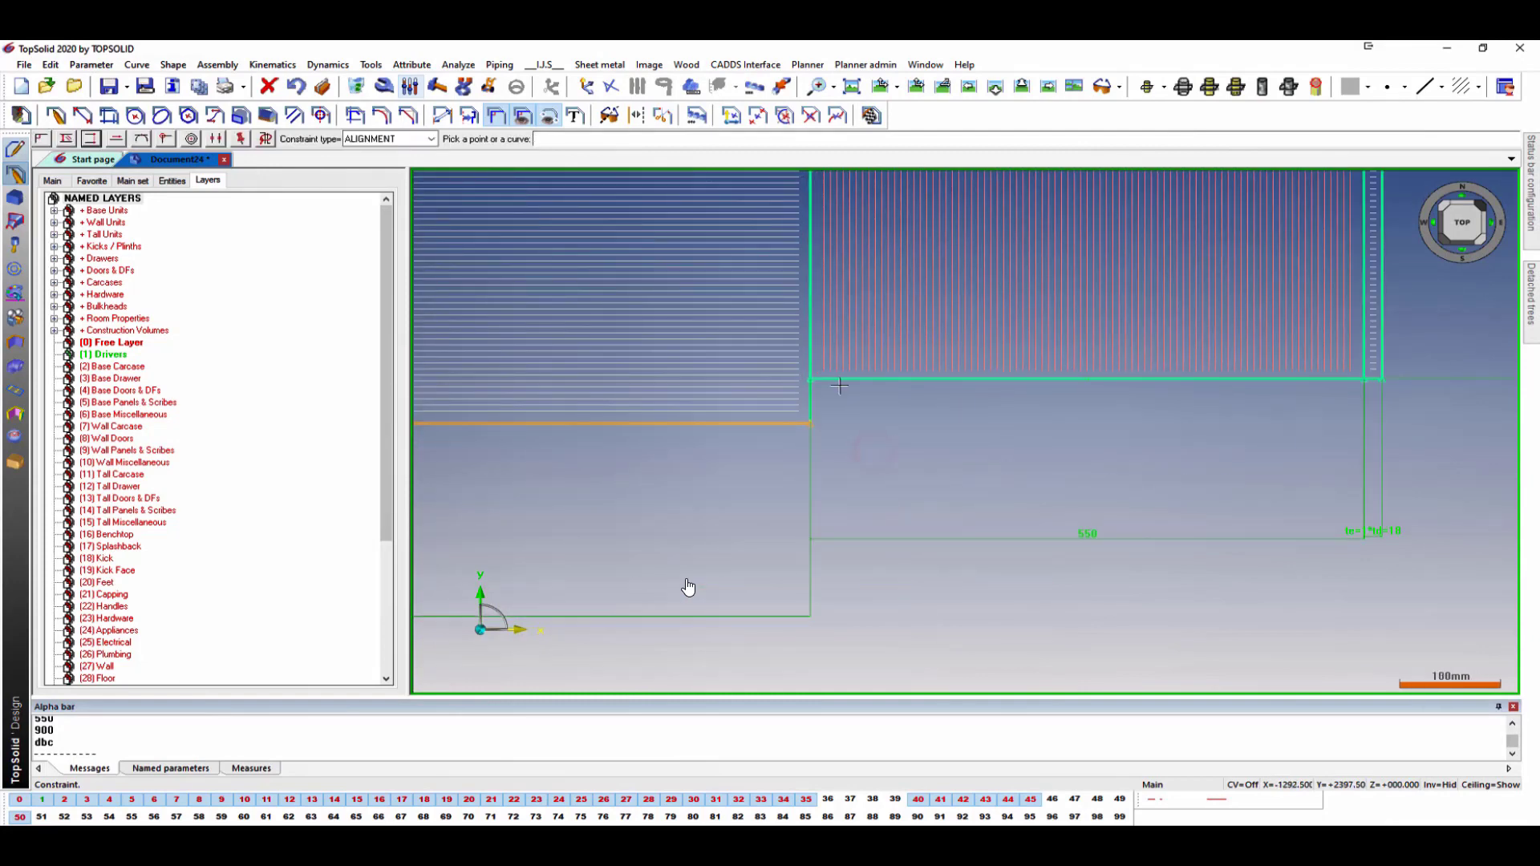
pyautogui.click(848, 377)
# Align the lower edge of the first rectangle with the second rectangle's lower edge.
pyautogui.scroll(-5, 949, 410)
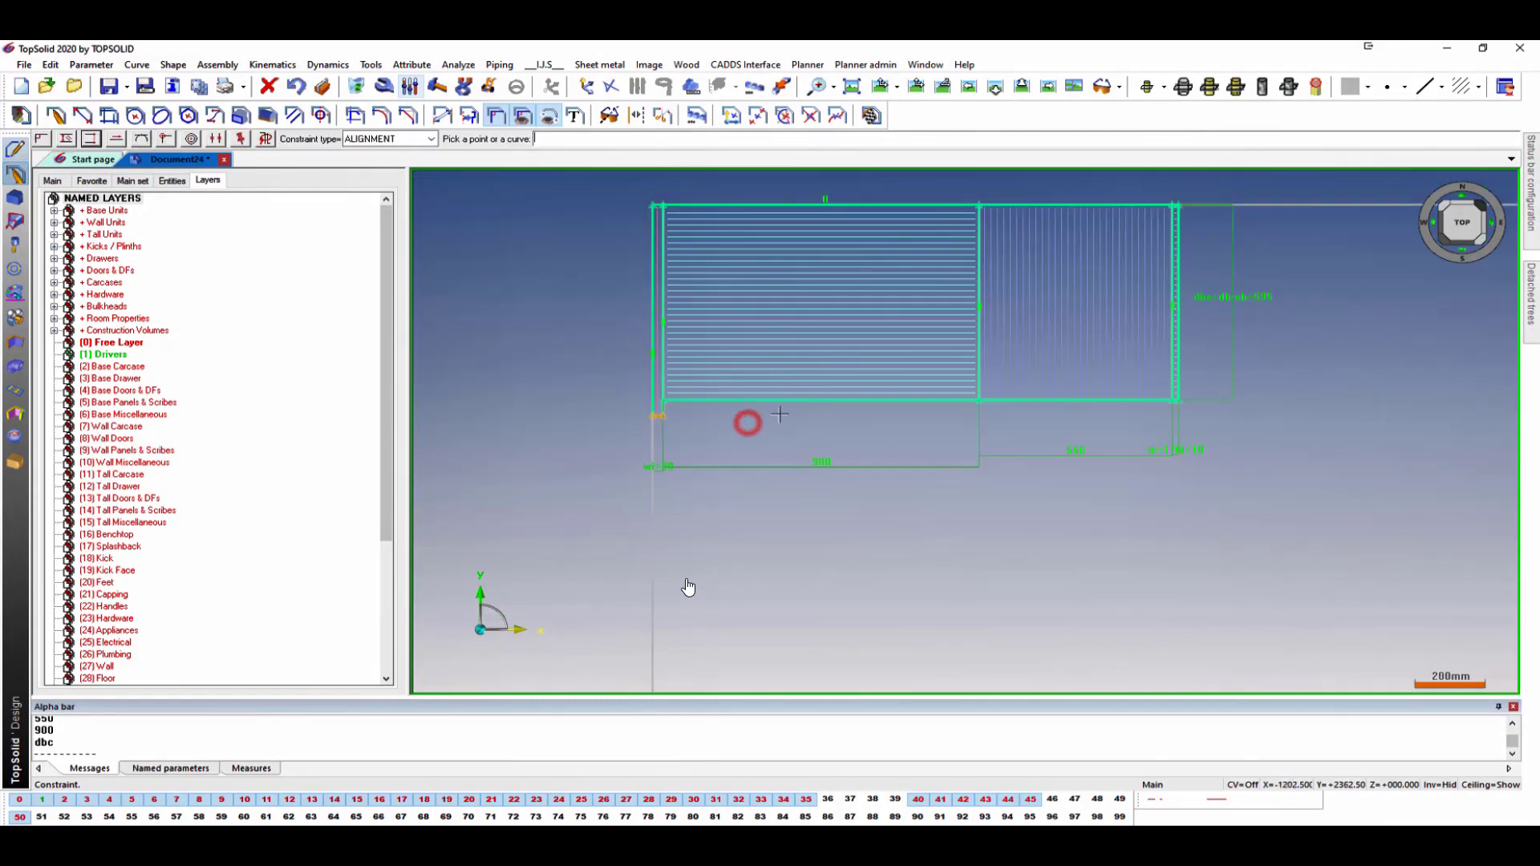
pyautogui.scroll(6, 680, 392)
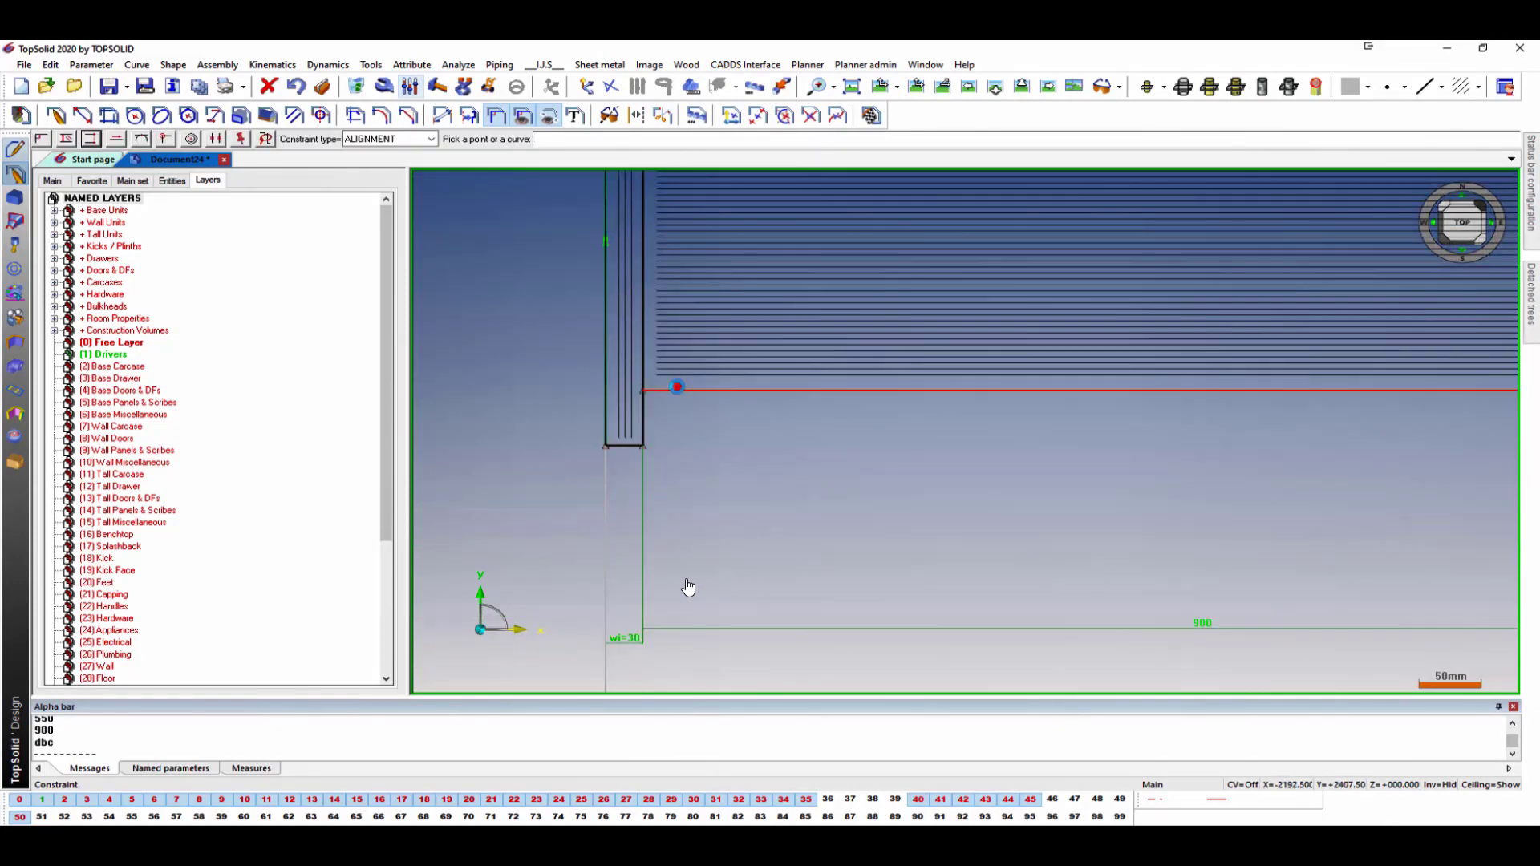
pyautogui.click(677, 389)
pyautogui.click(637, 445)
pyautogui.scroll(-4, 577, 352)
pyautogui.scroll(-5, 577, 351)
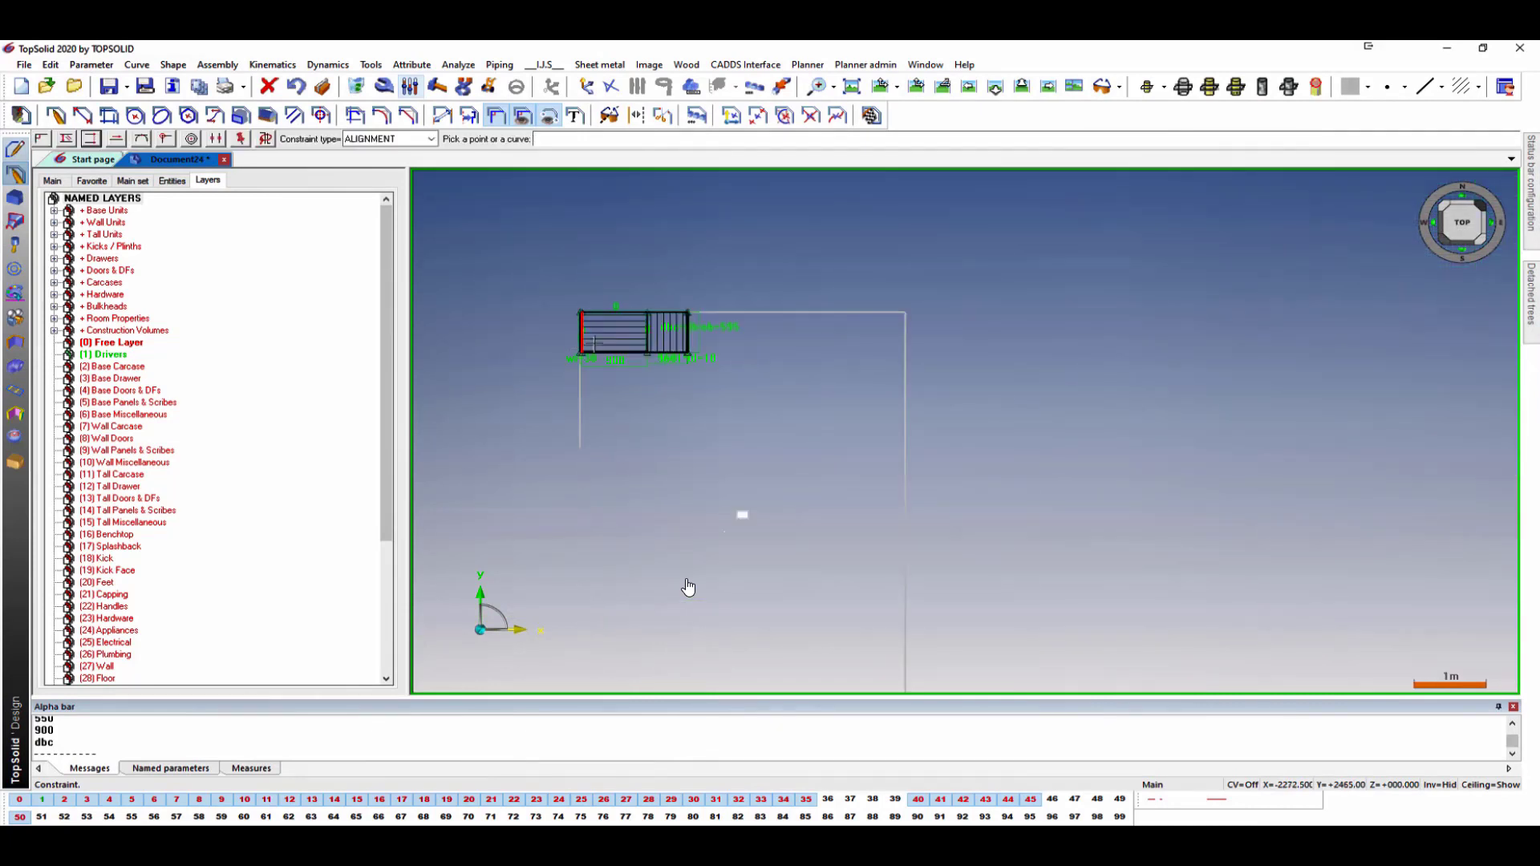
# Draw a rectangle about 555 mm wide inside the outline's lower-right corner, slightly clear of its edges.
pyautogui.click(60, 117)
pyautogui.scroll(-5, 653, 240)
pyautogui.scroll(7, 698, 409)
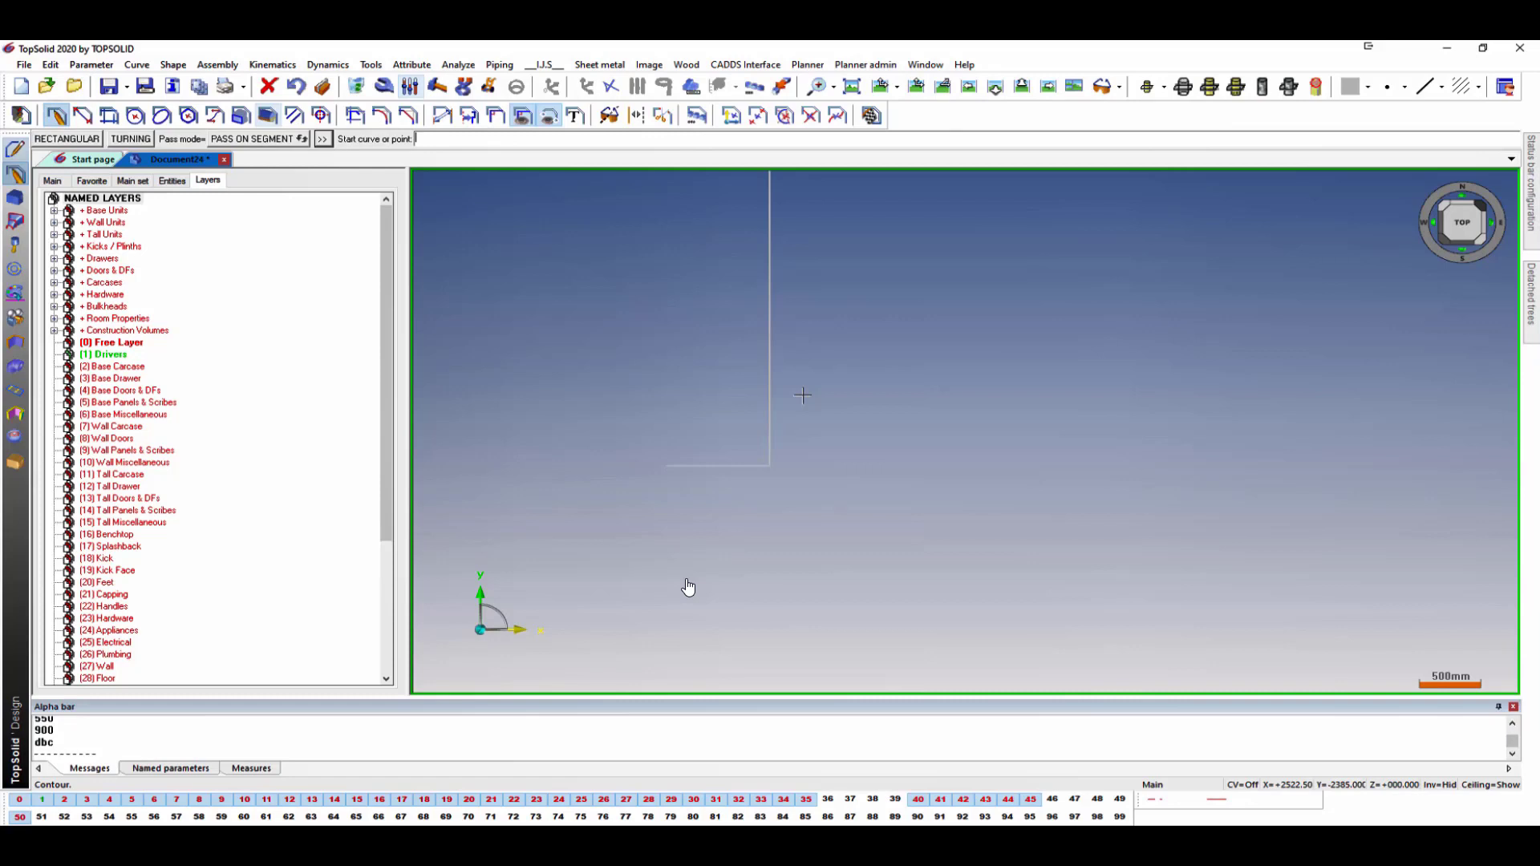
pyautogui.scroll(3, 802, 394)
pyautogui.click(682, 467)
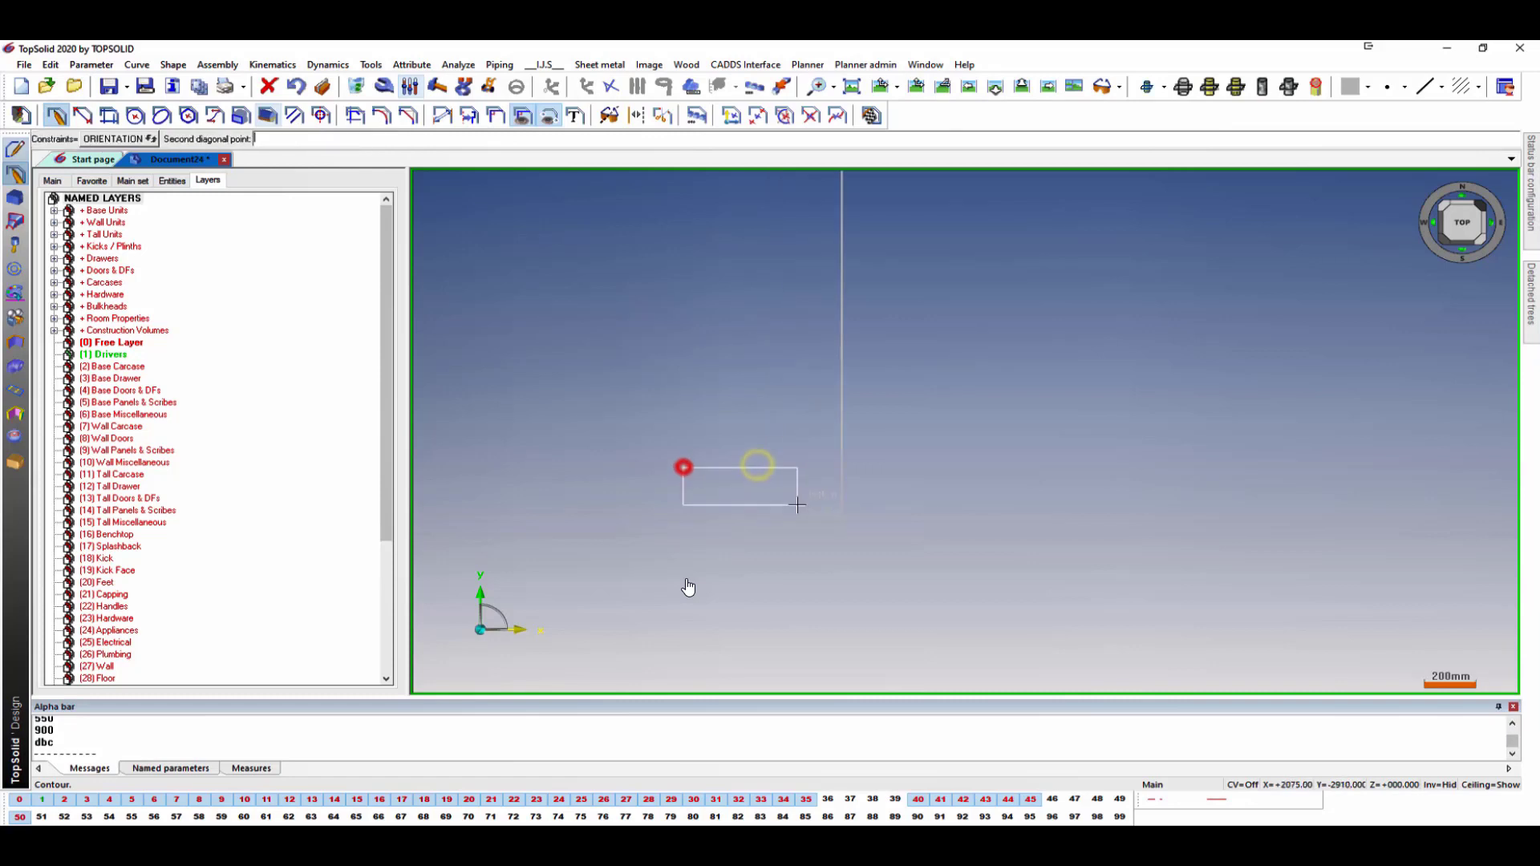
pyautogui.click(826, 511)
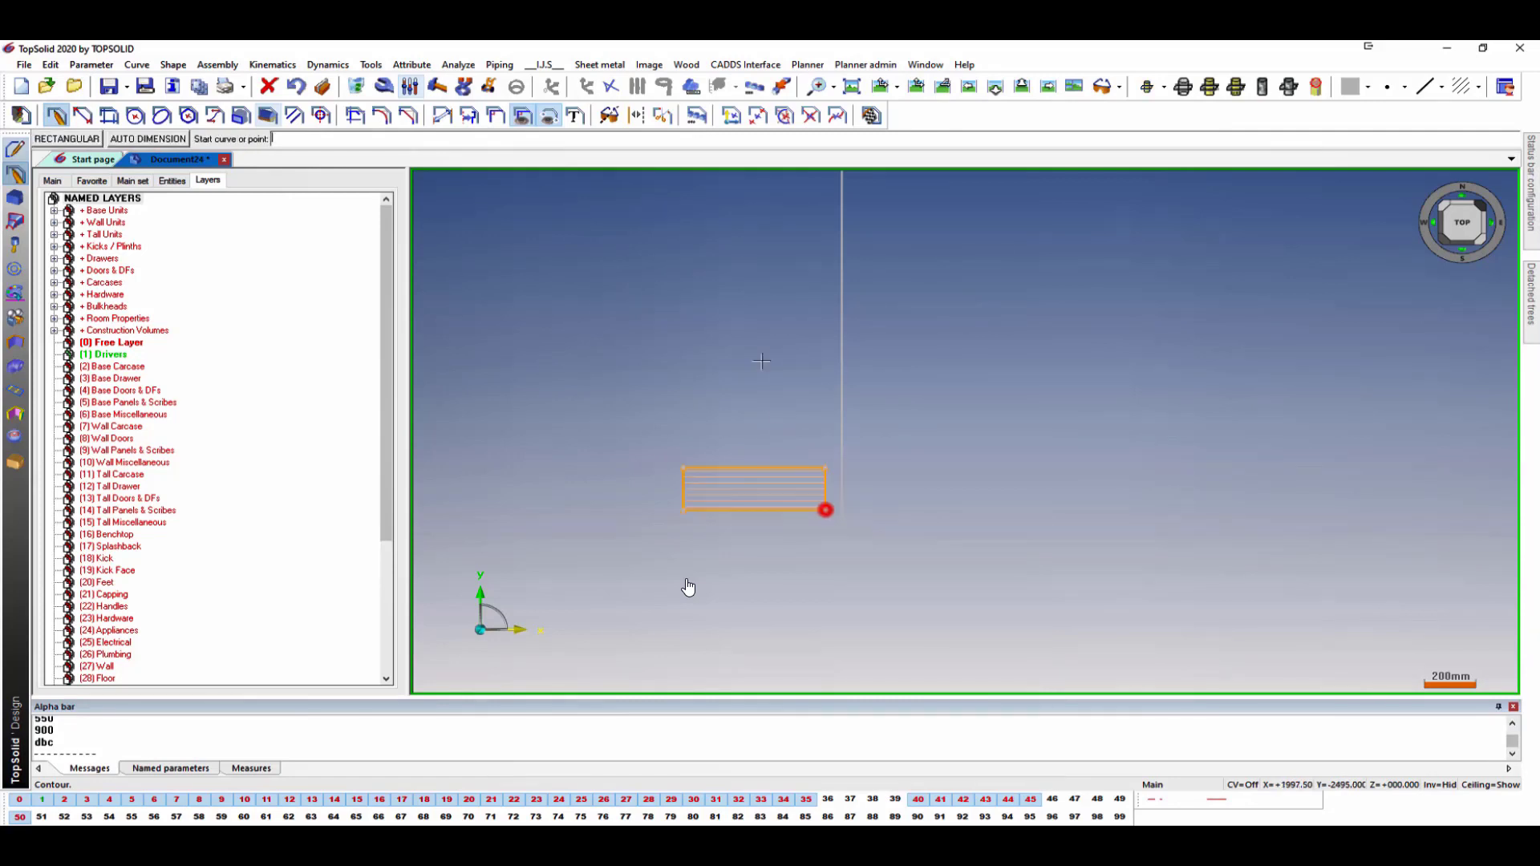
# Copy the new rectangle vertically upward to make five in total, spaced by distance per instance at about 360 mm.
pyautogui.click(696, 116)
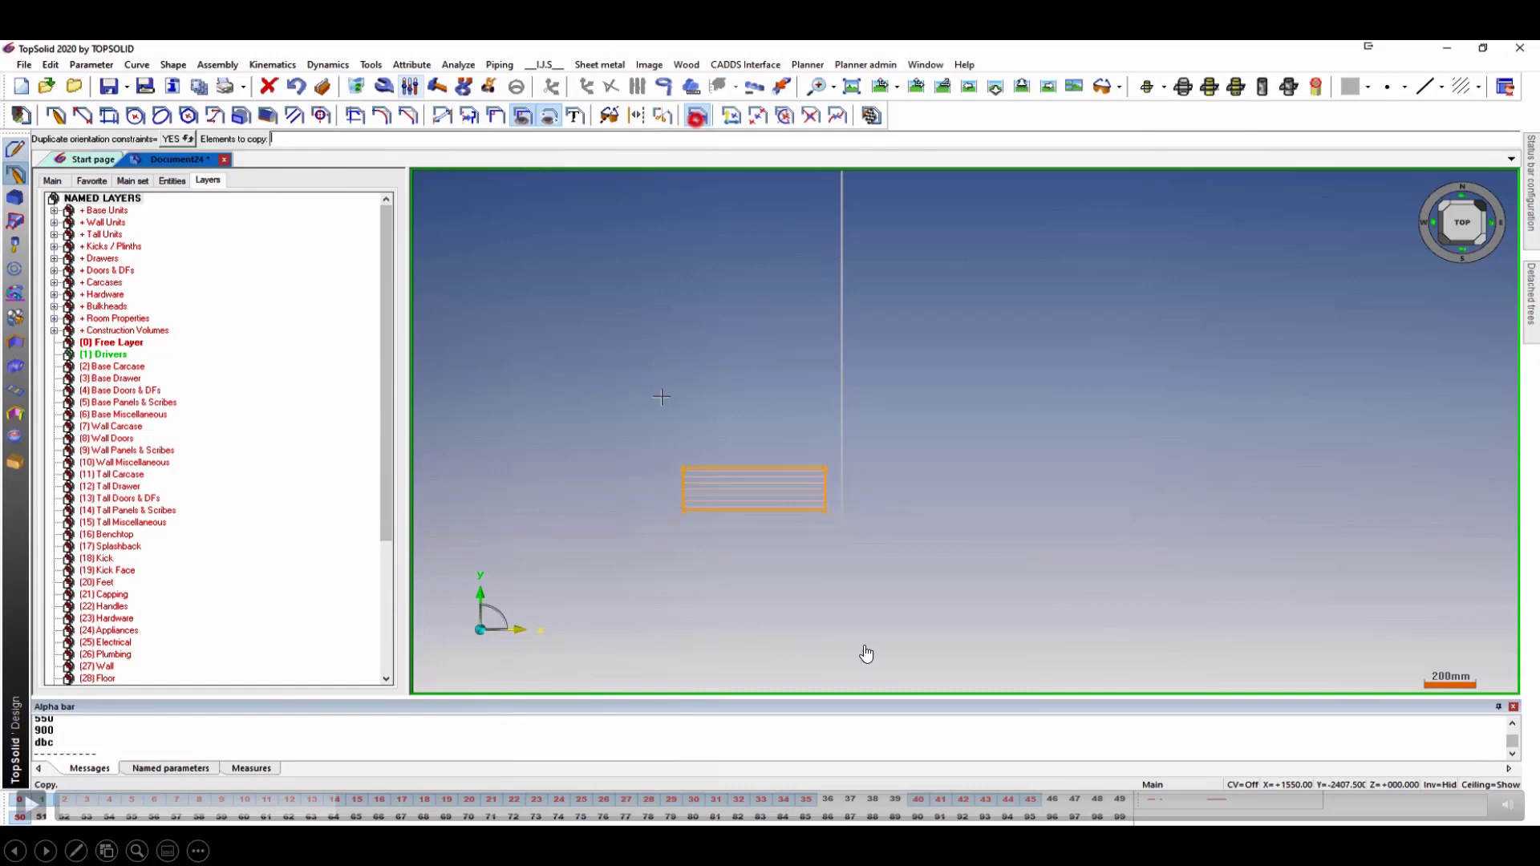
pyautogui.moveTo(656, 408); pyautogui.dragTo(908, 543)
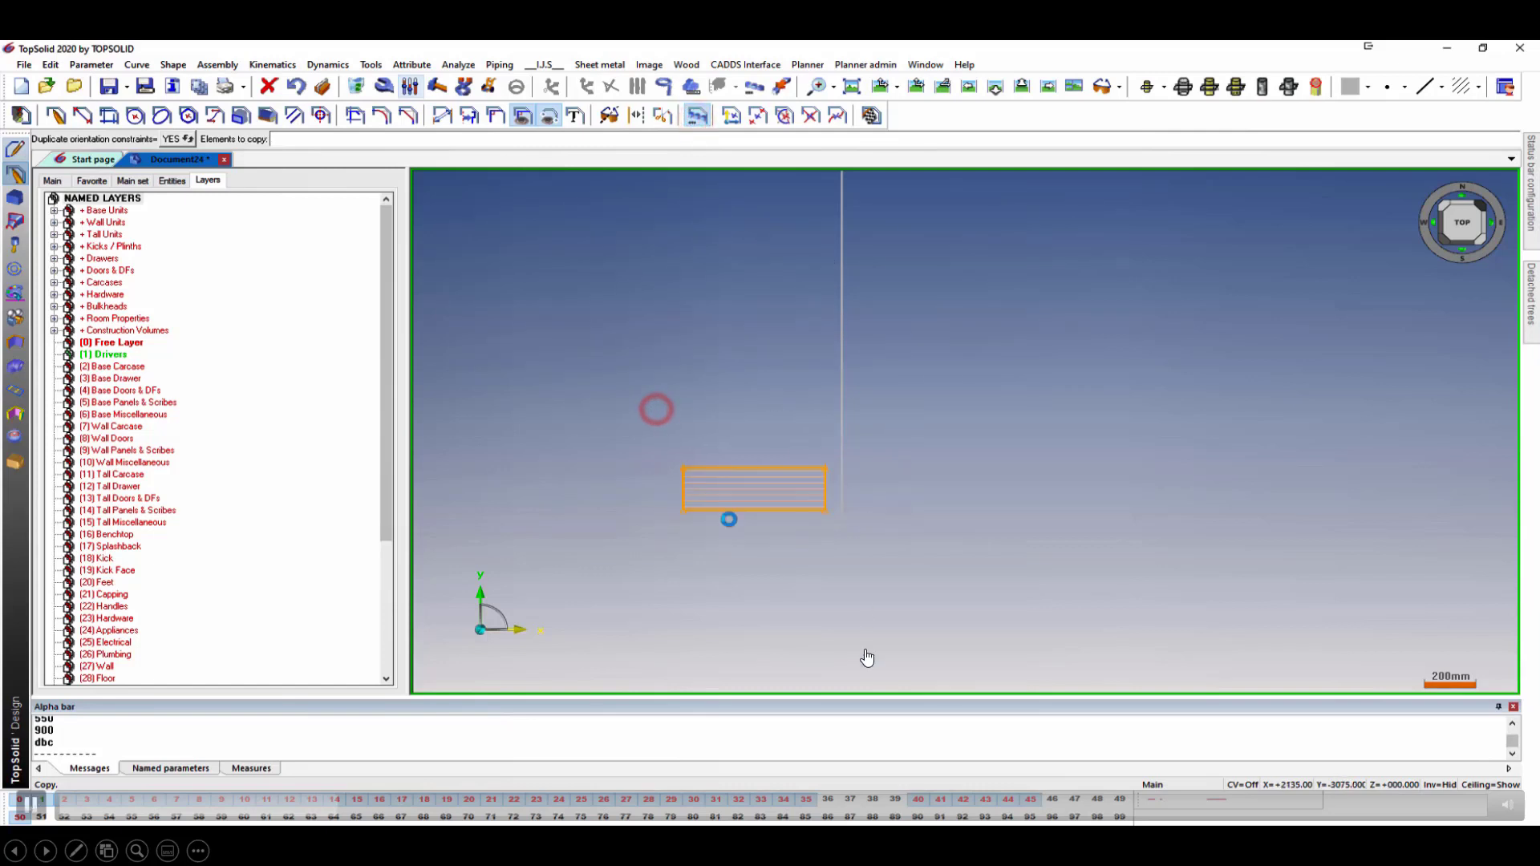
pyautogui.click(682, 510)
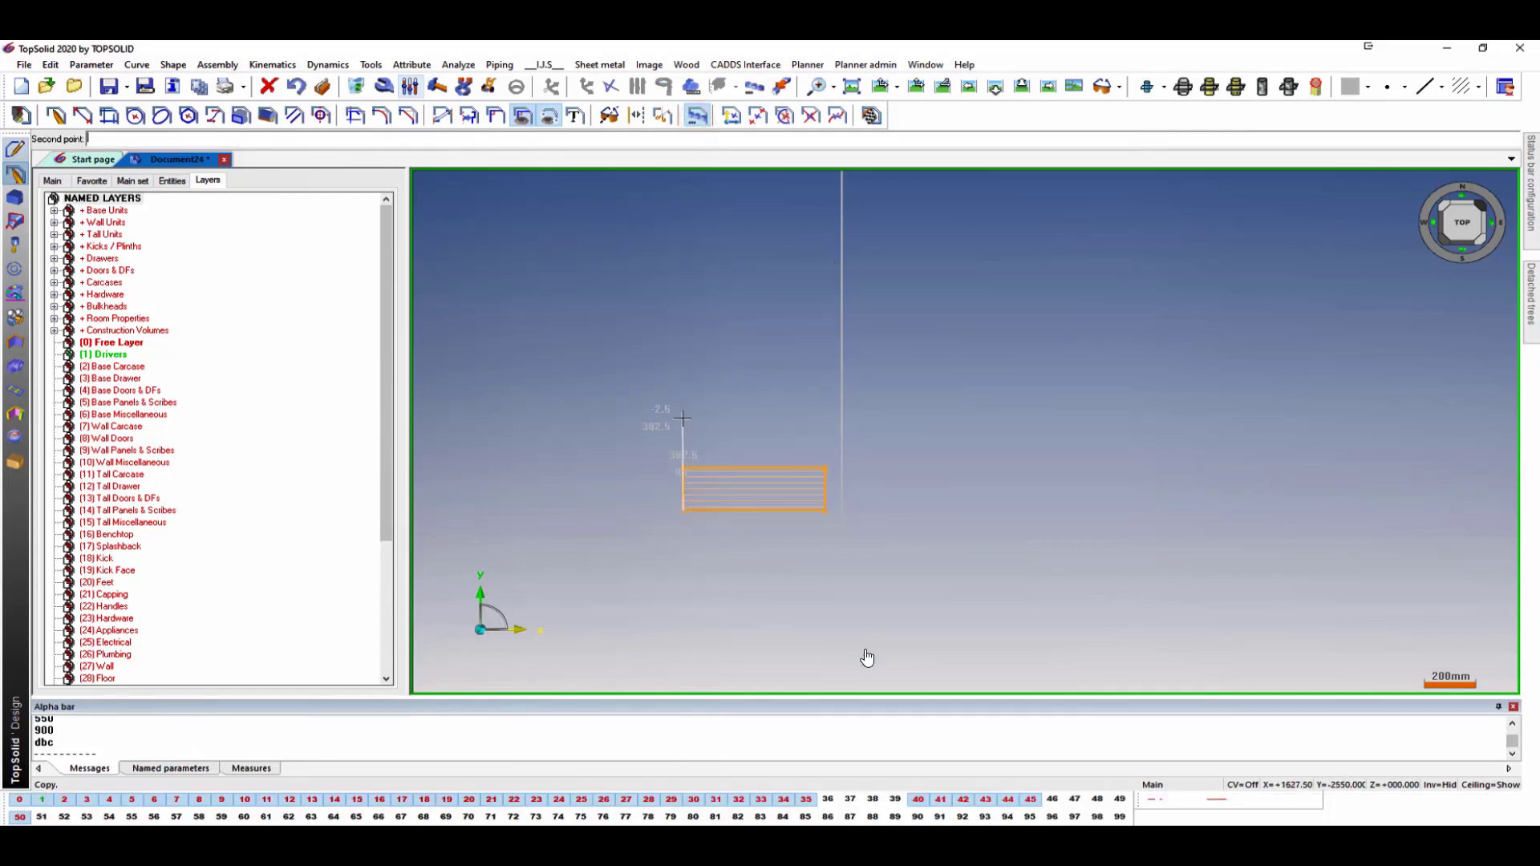
pyautogui.click(682, 418)
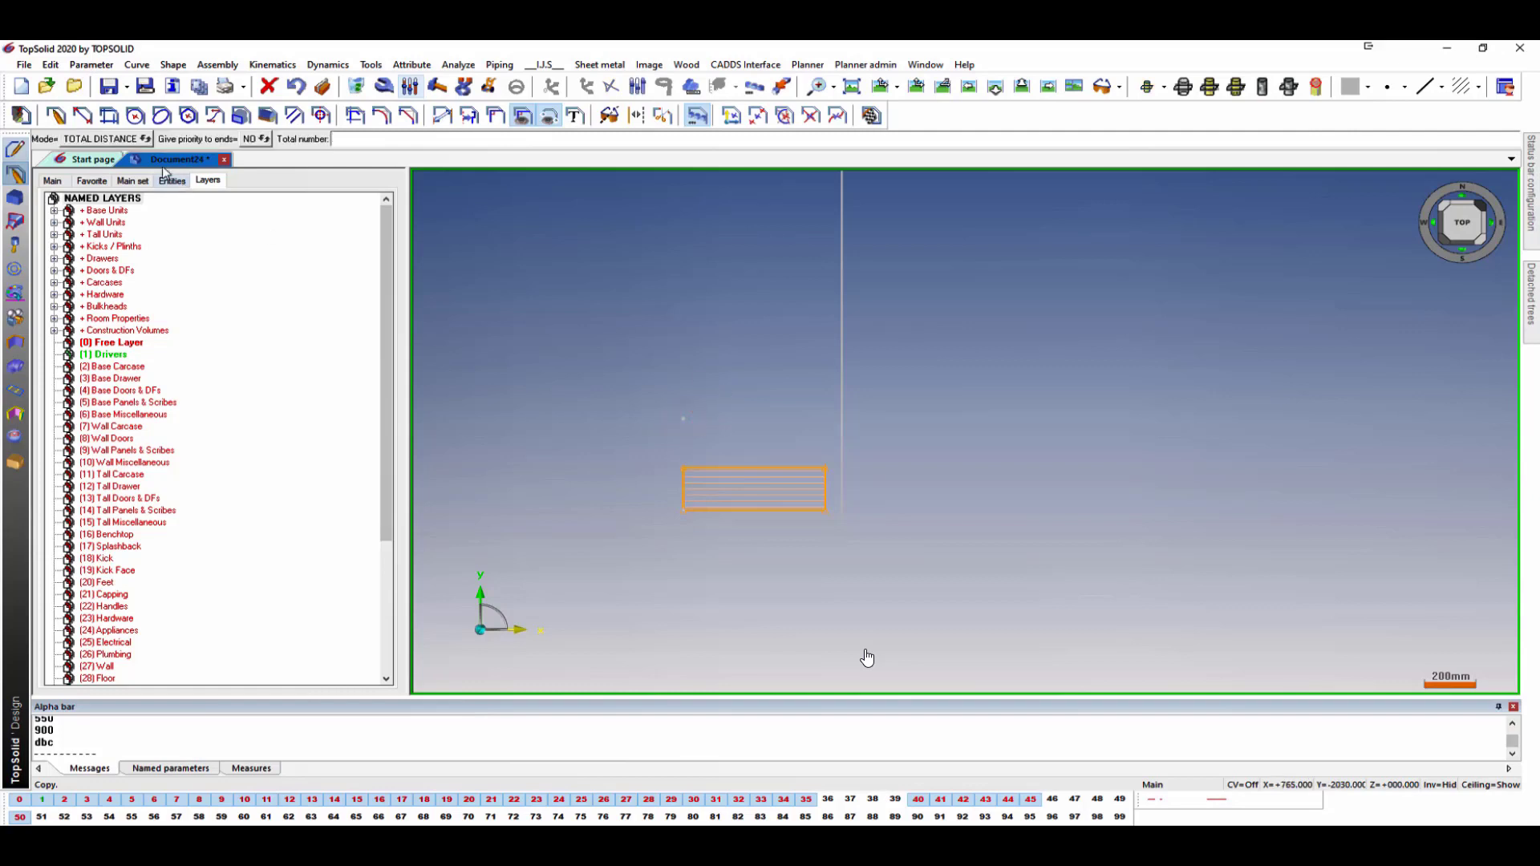
pyautogui.click(124, 140)
pyautogui.click(414, 141)
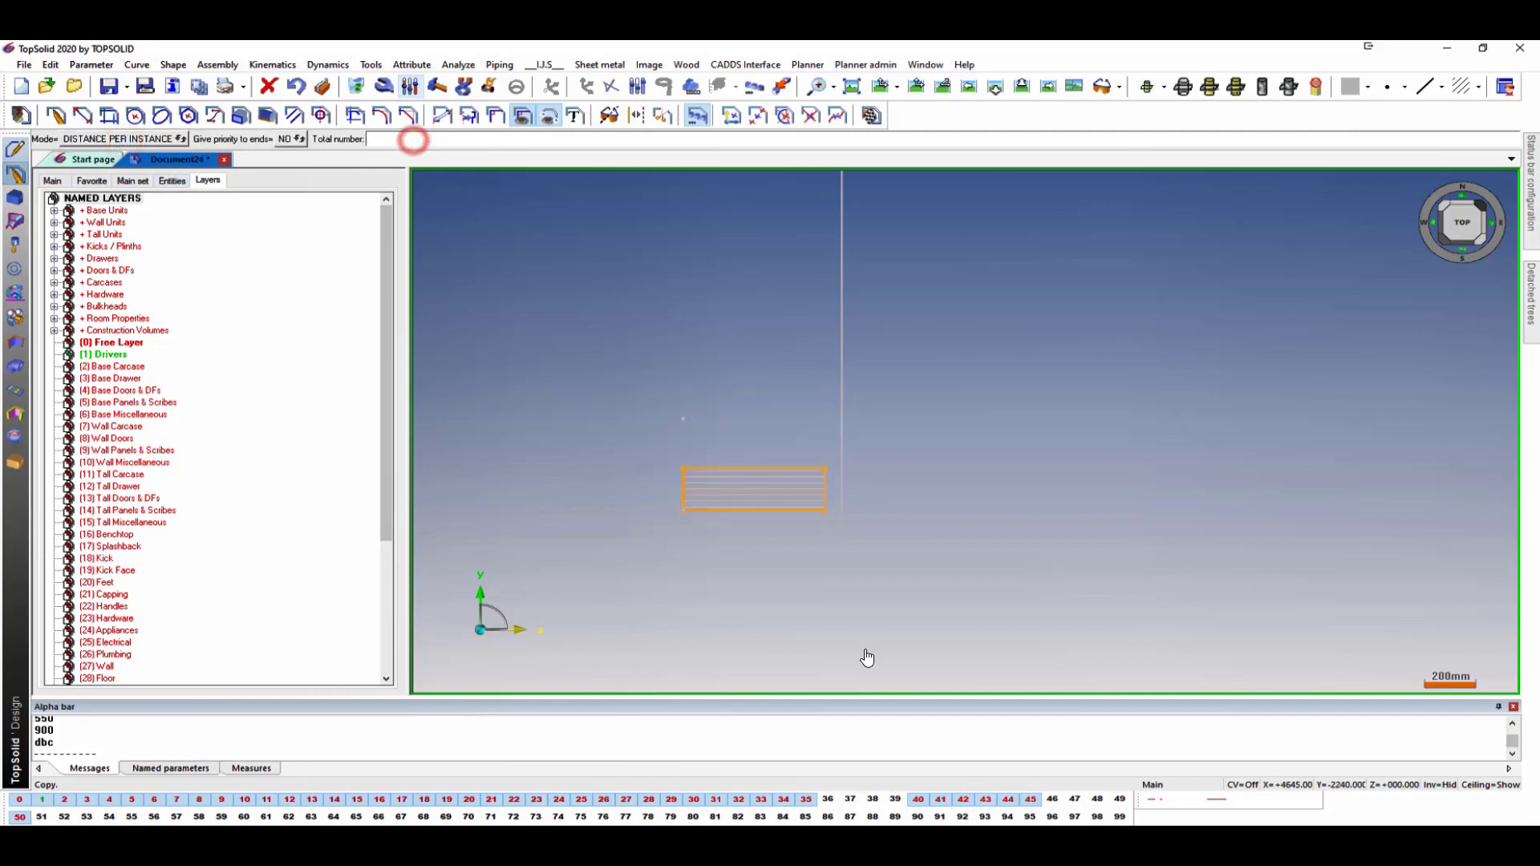
pyautogui.write('5')
pyautogui.press('Return')
pyautogui.scroll(-4, 1464, 631)
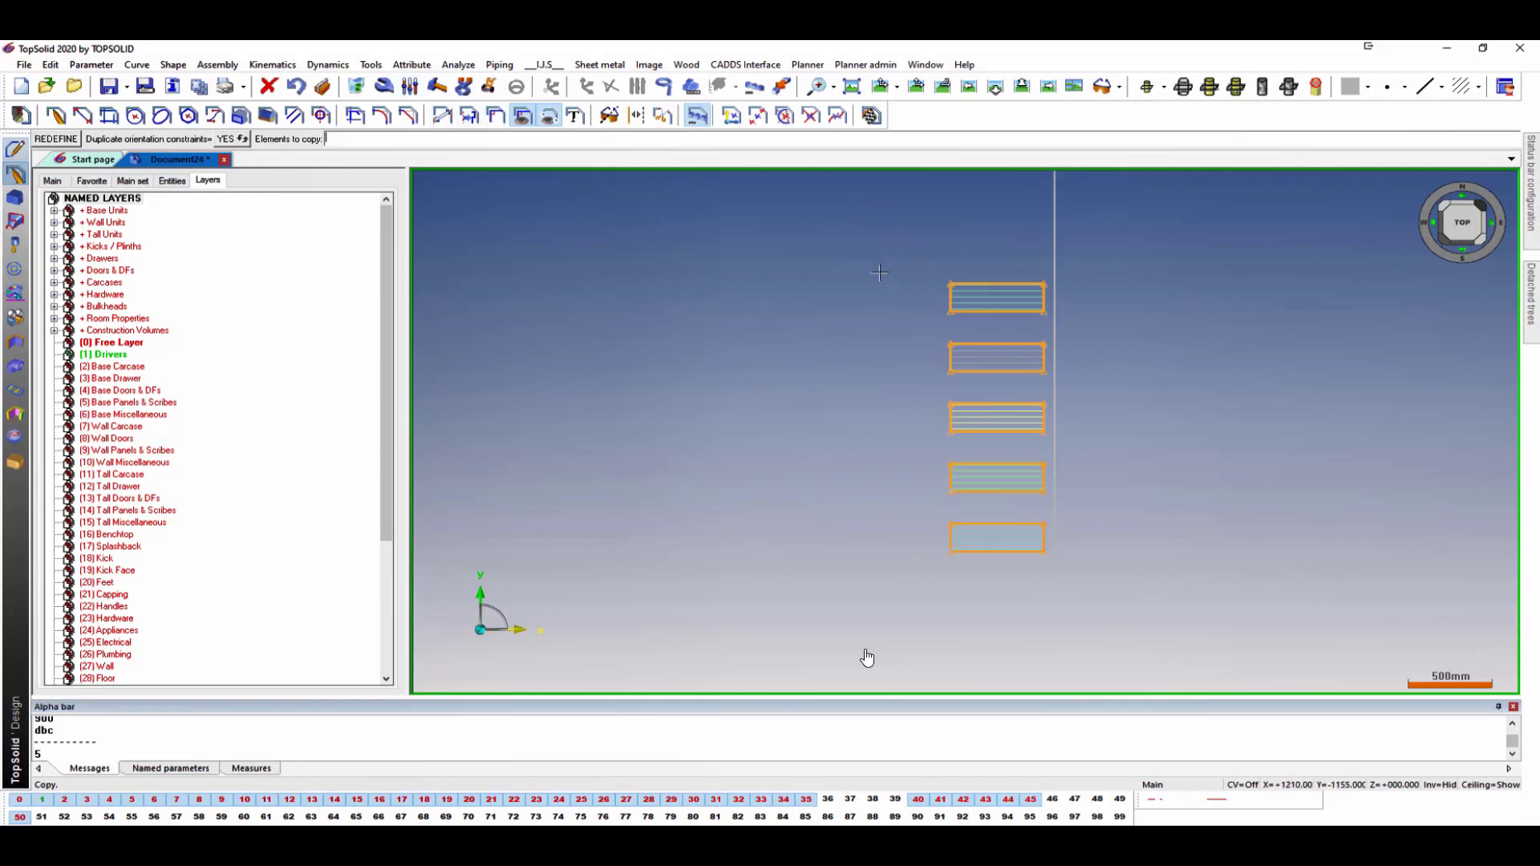
pyautogui.press('Escape')
# Apply an alignment constraint between the left edges of the top rectangle and the second one in the column.
pyautogui.click(953, 303)
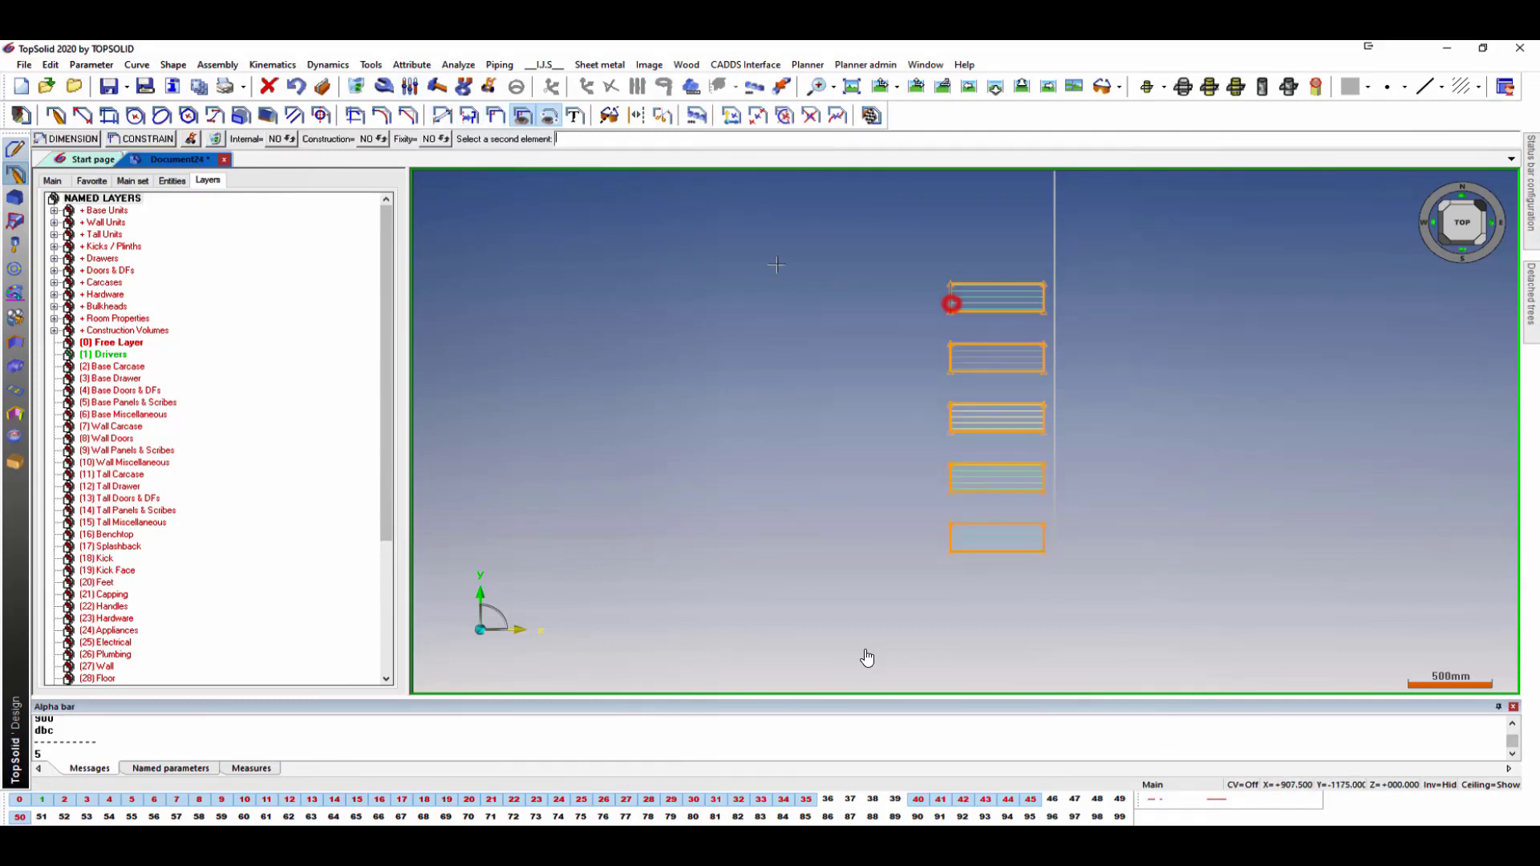
pyautogui.click(138, 140)
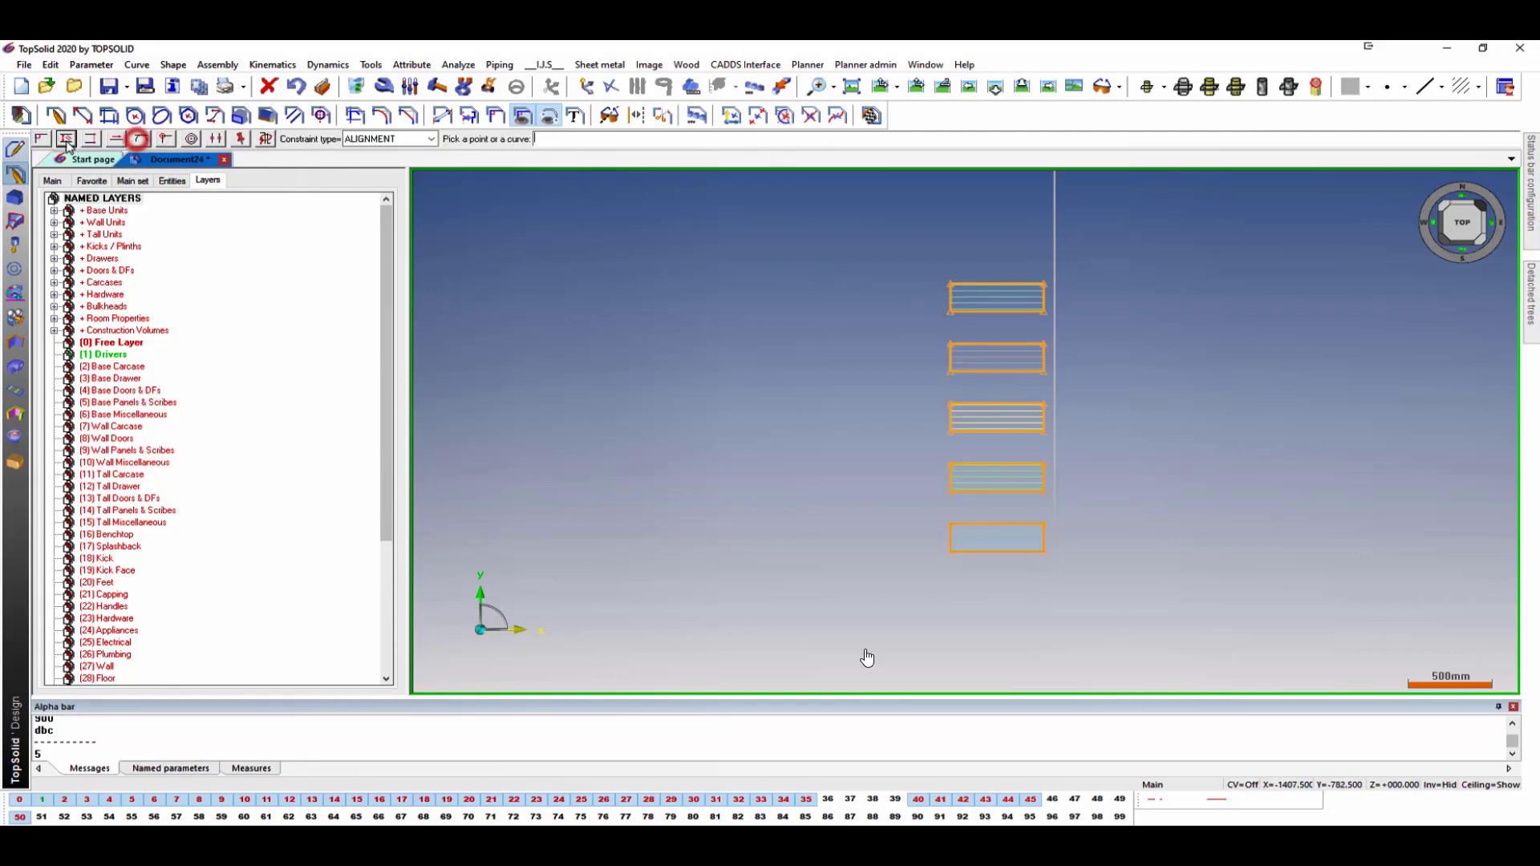
pyautogui.click(91, 140)
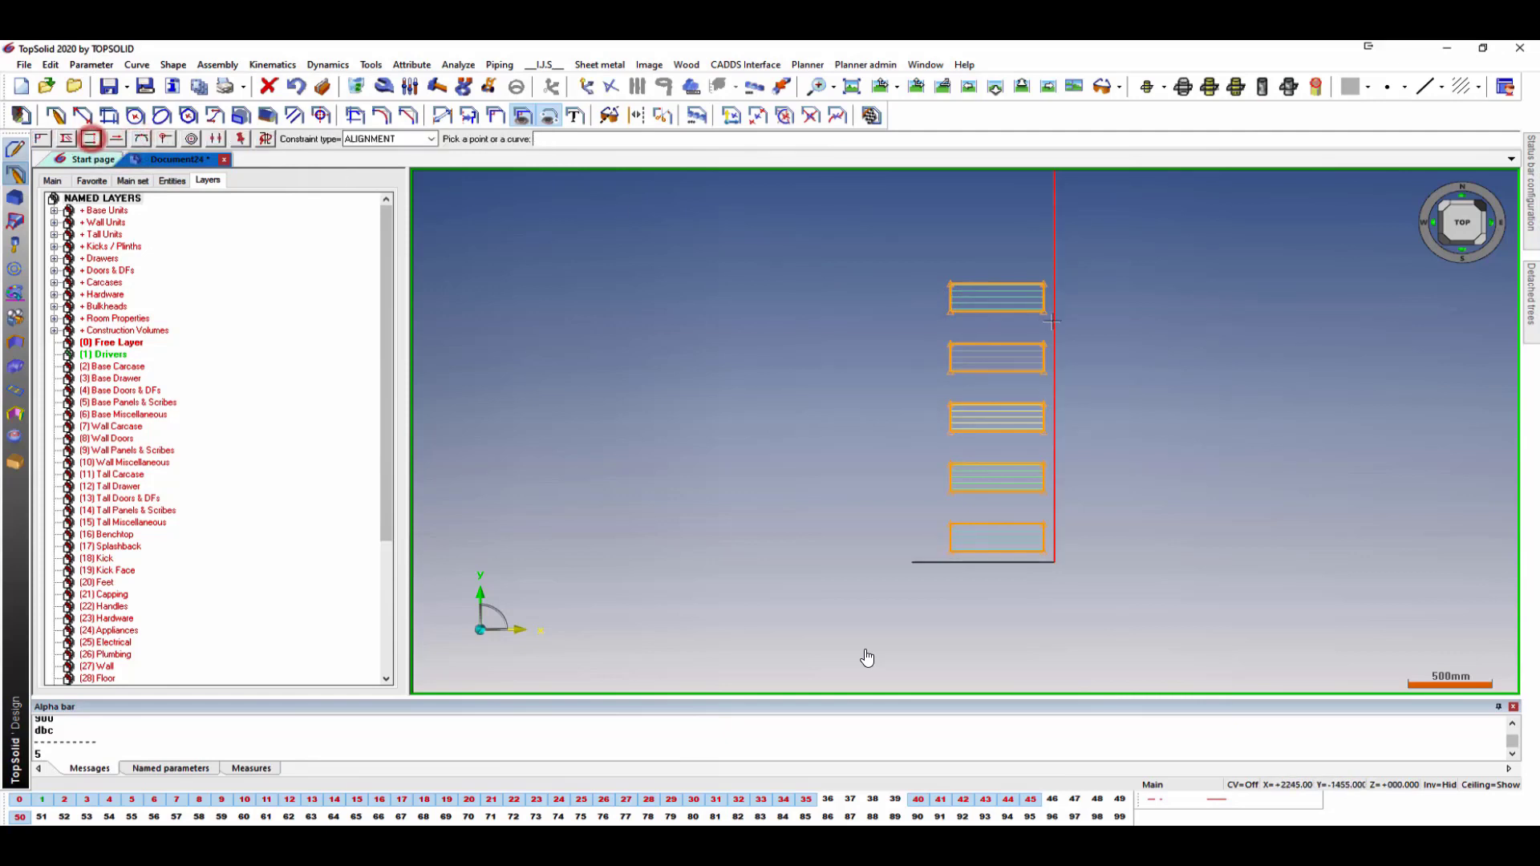
pyautogui.click(950, 301)
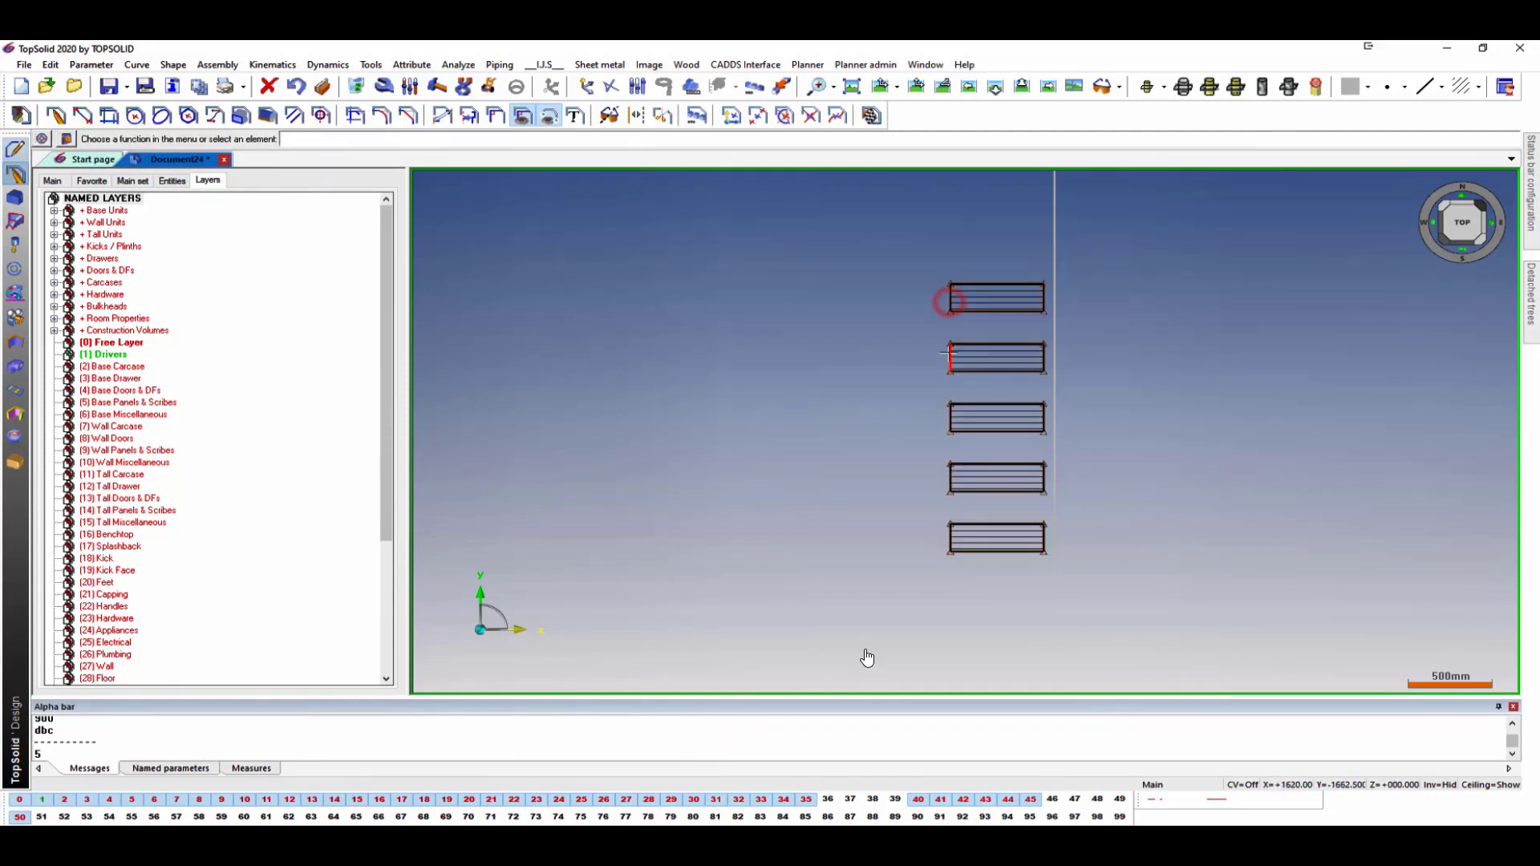
pyautogui.click(951, 371)
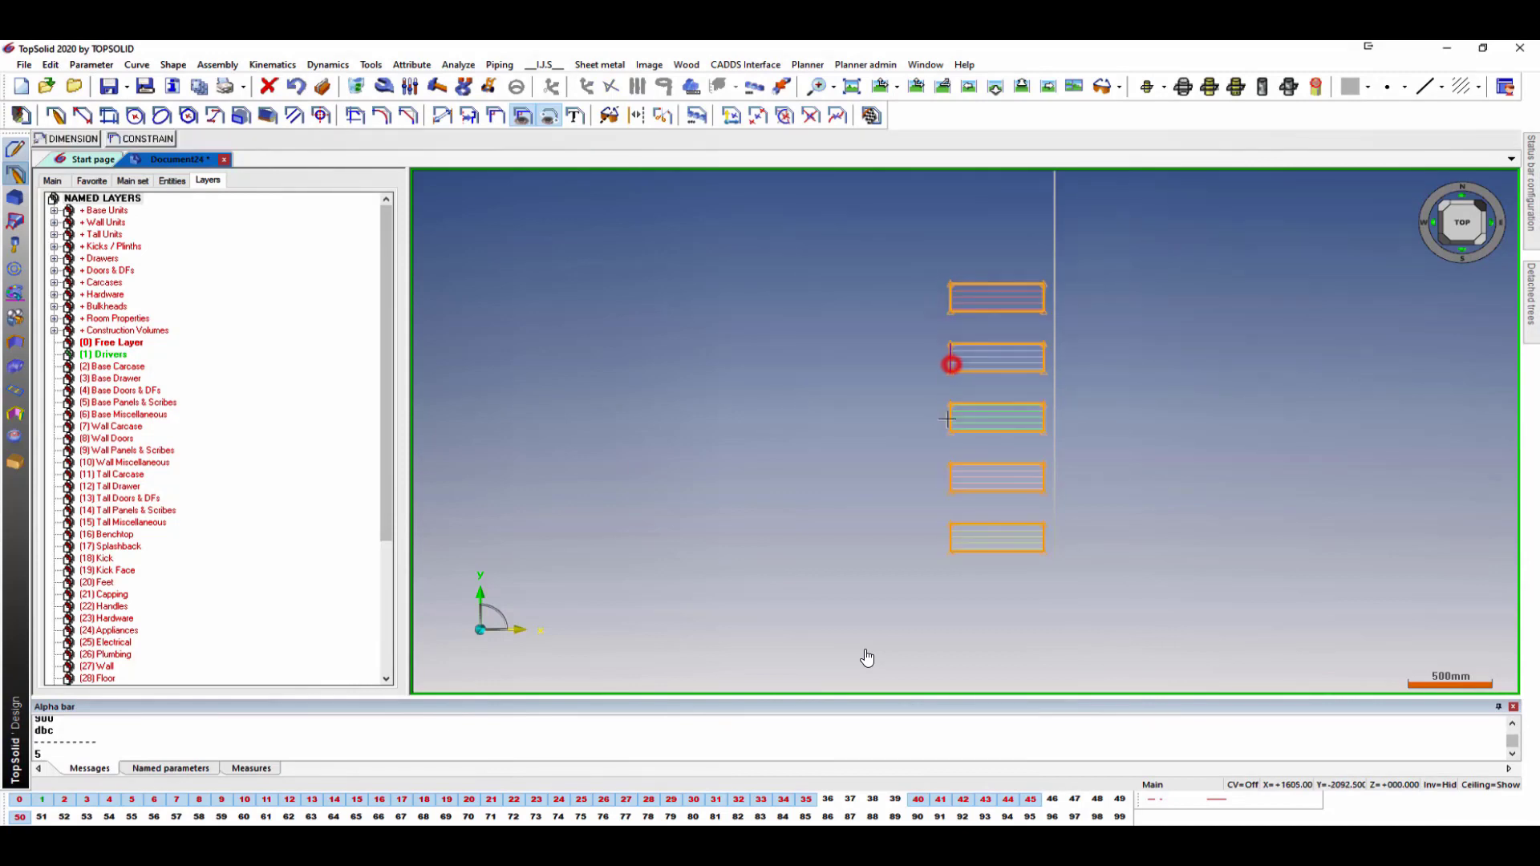
pyautogui.click(151, 139)
pyautogui.click(218, 138)
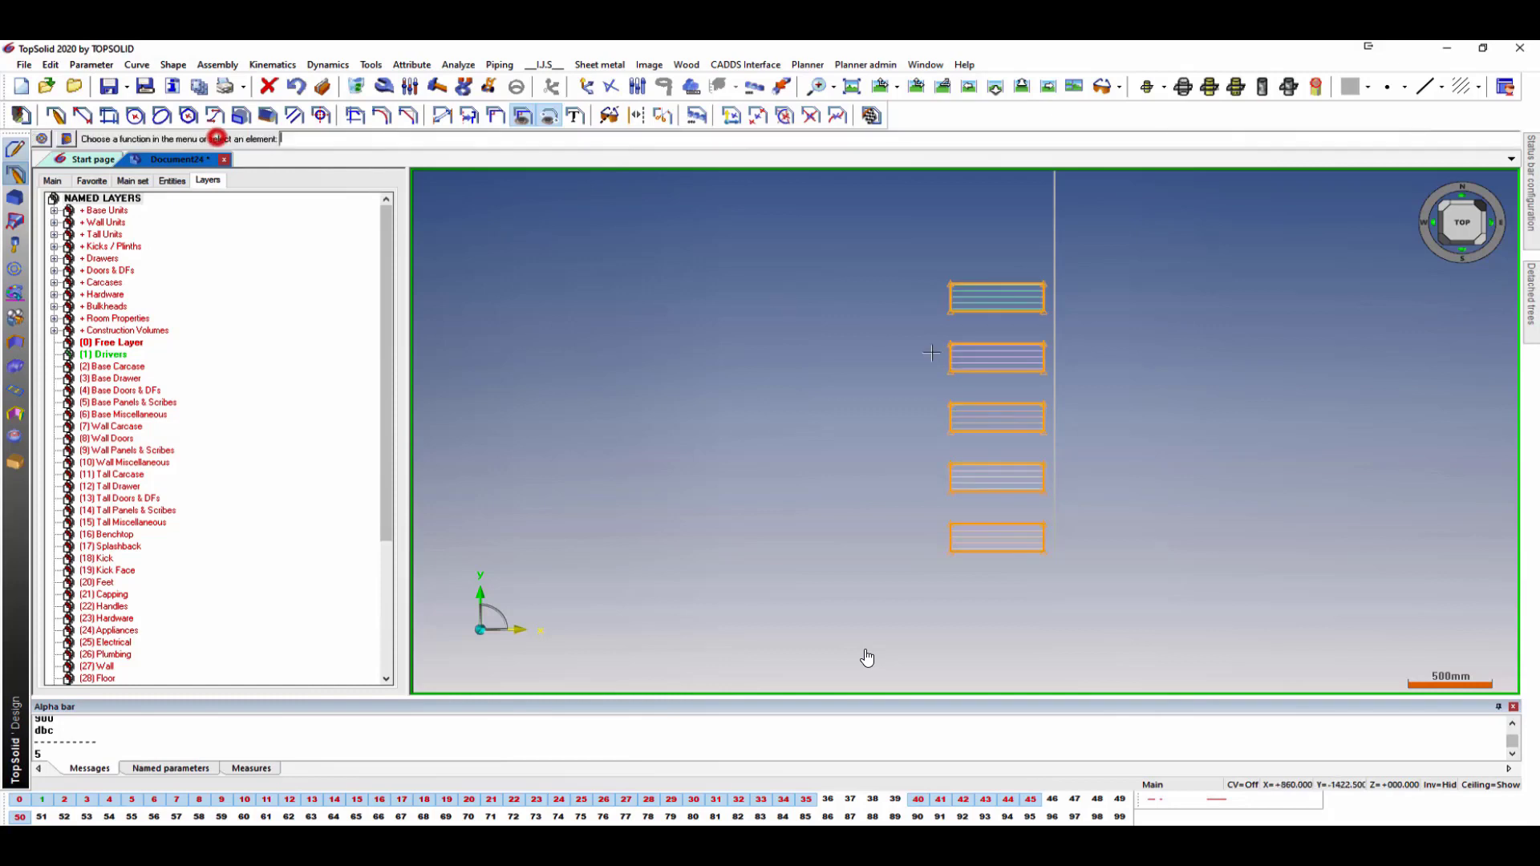
# Align the left edges of the column's third and fourth rectangles, then those of the second and third.
pyautogui.click(954, 372)
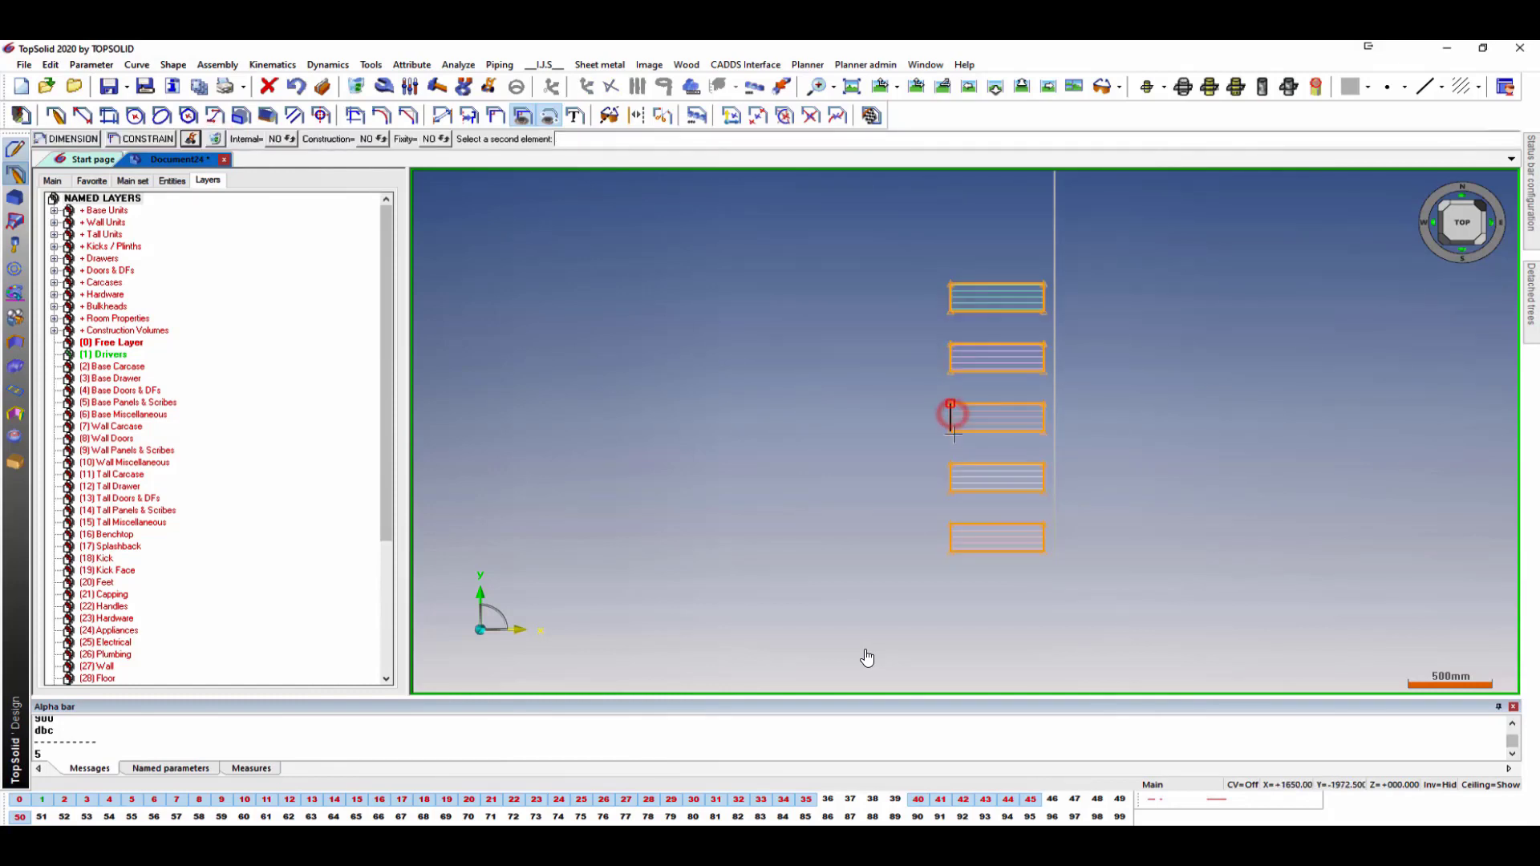
pyautogui.click(952, 475)
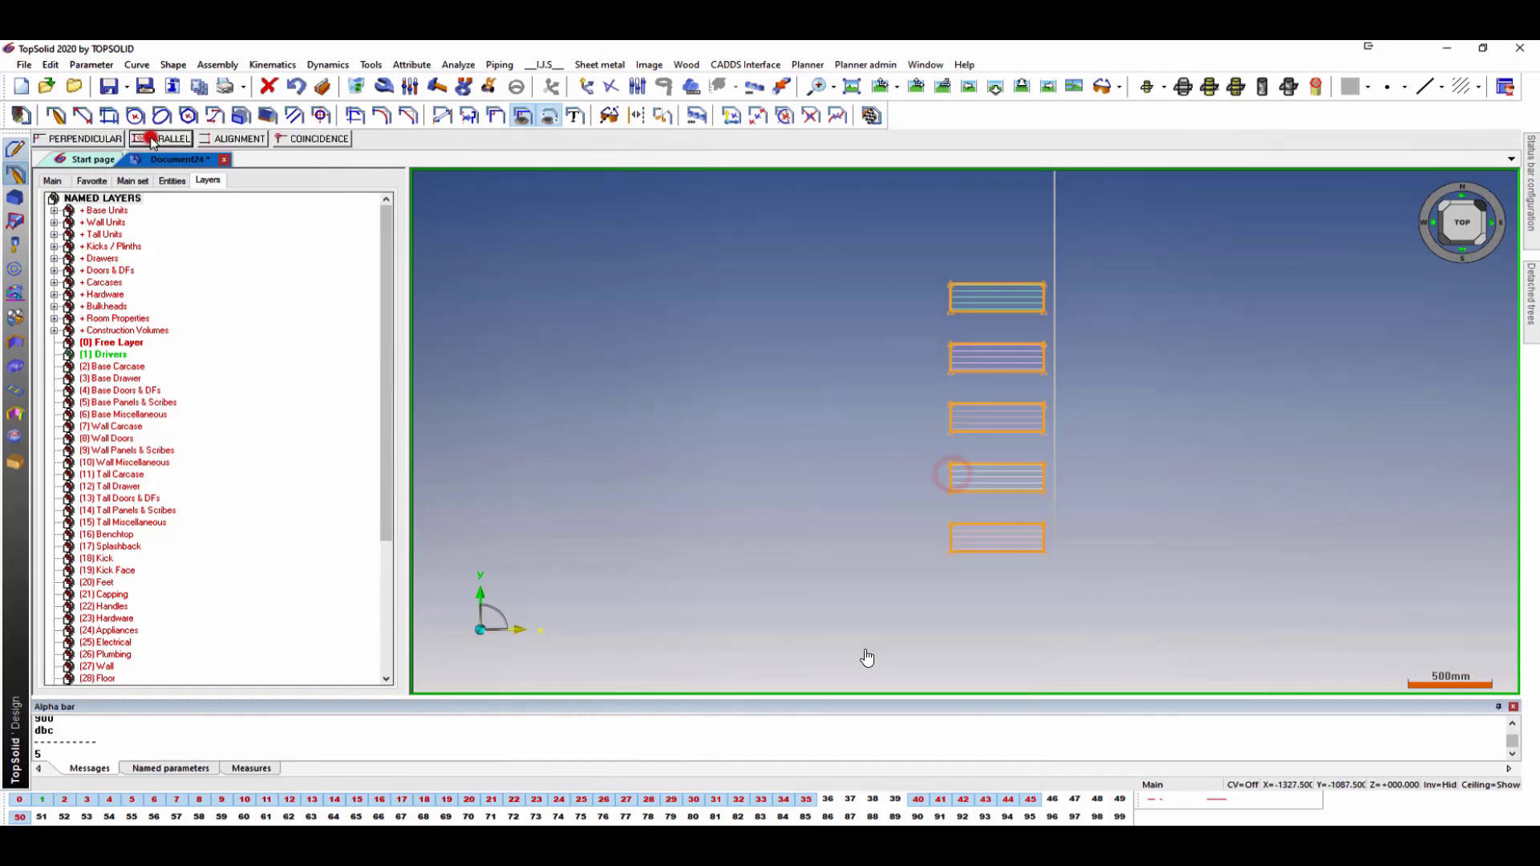
pyautogui.click(237, 138)
pyautogui.scroll(6, 1028, 516)
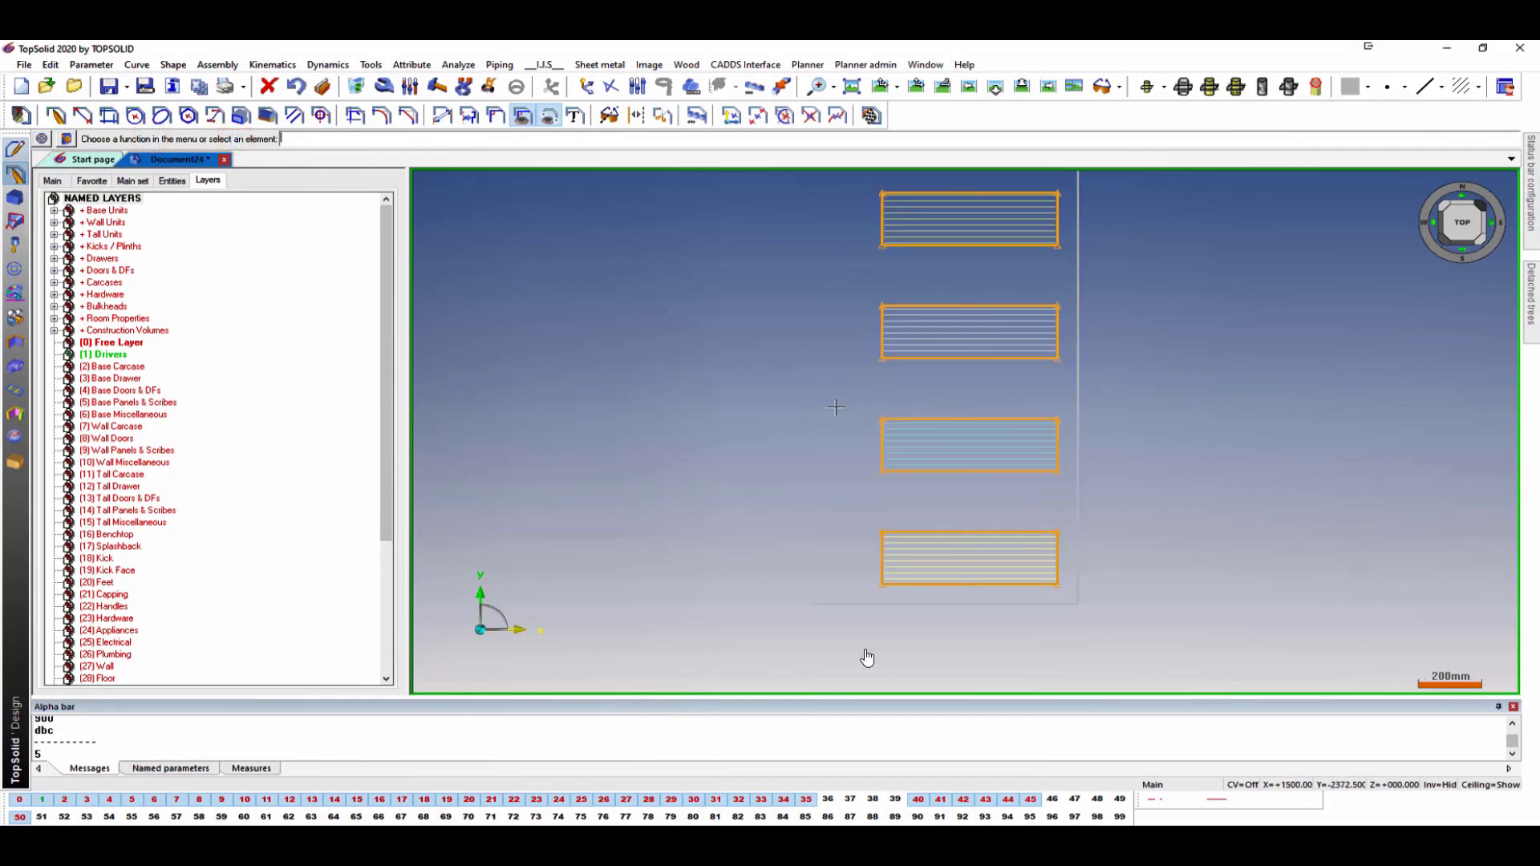
pyautogui.scroll(-5, 582, 336)
pyautogui.scroll(4, 764, 276)
pyautogui.click(752, 273)
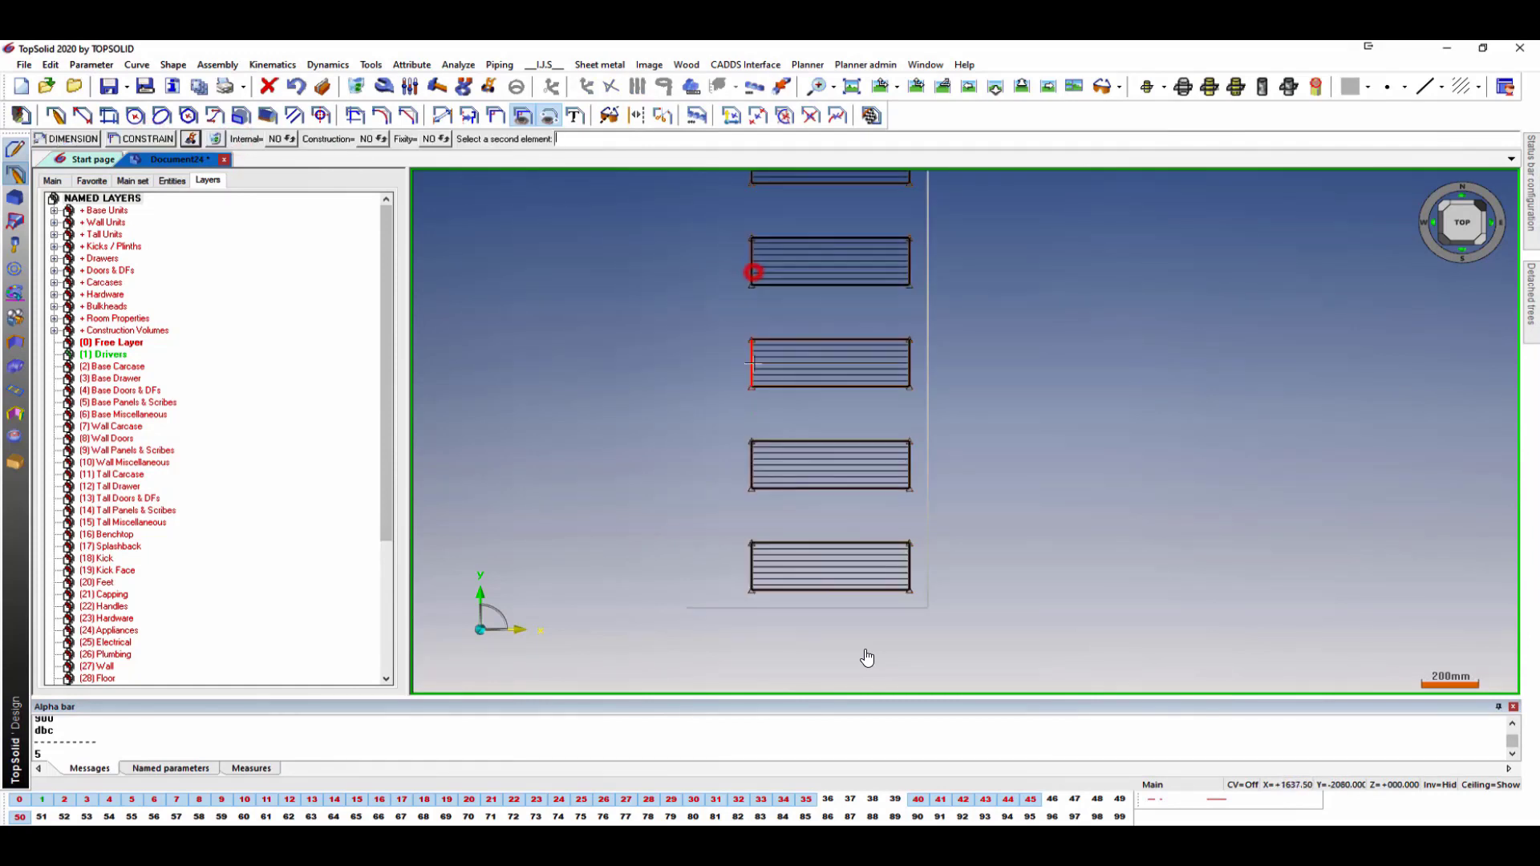
pyautogui.click(258, 138)
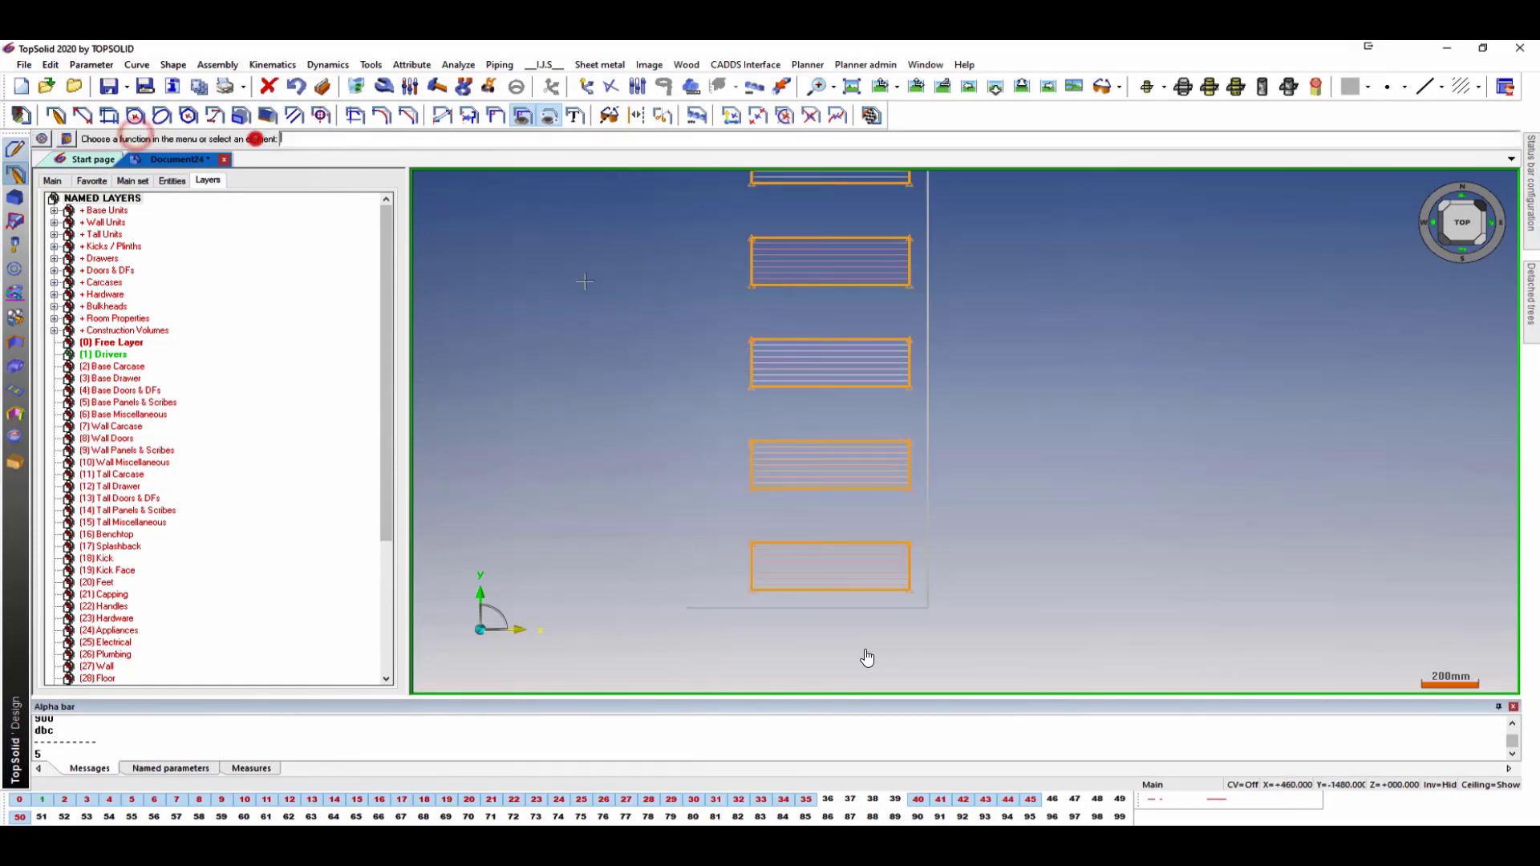
# Align the left edge of the column's fourth rectangle with that of the lowest rectangle.
pyautogui.click(754, 475)
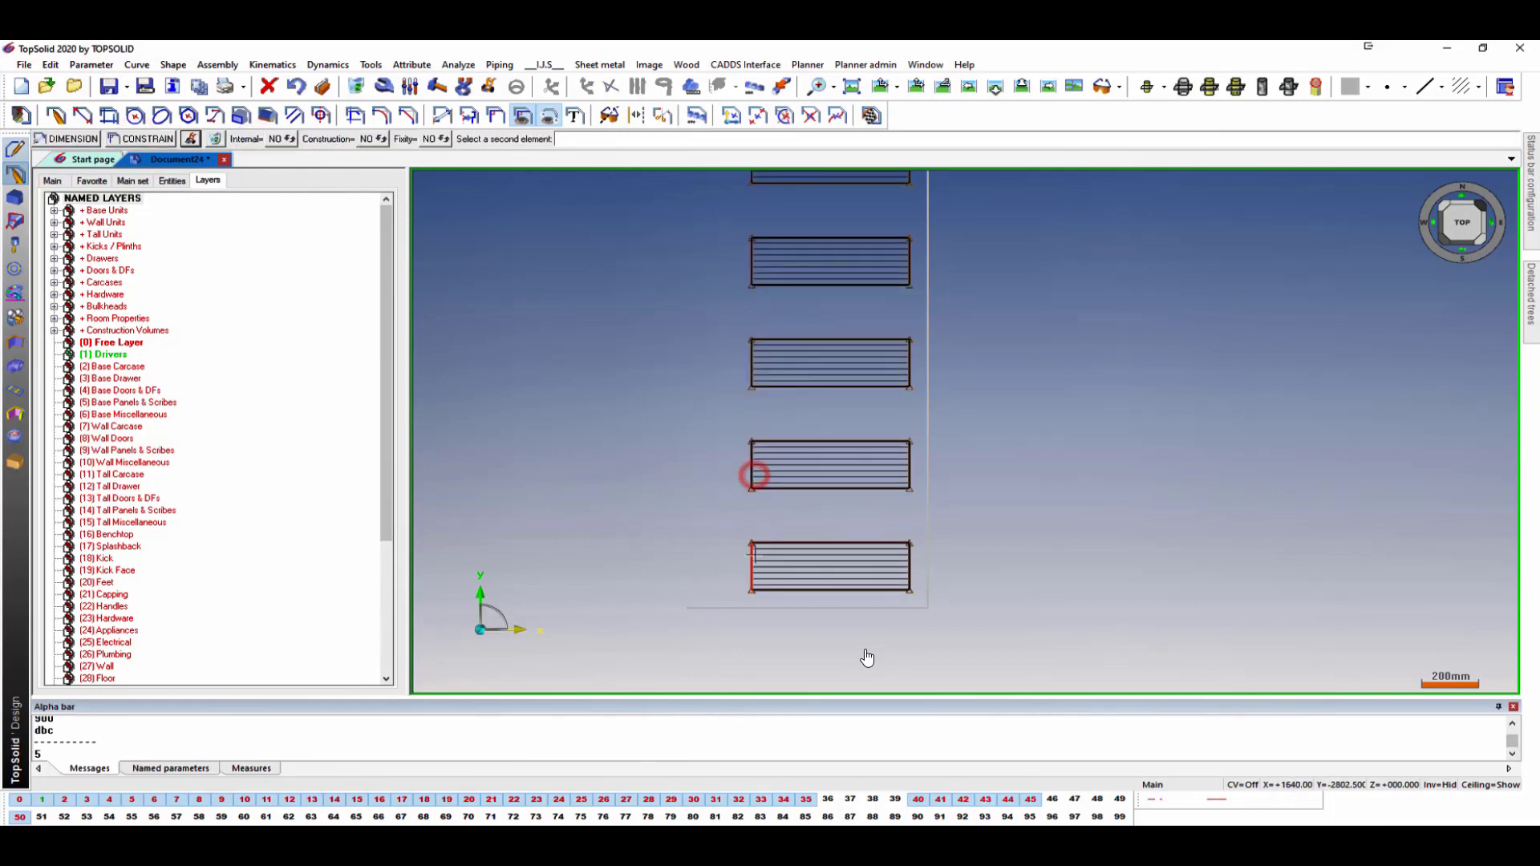
pyautogui.click(755, 555)
pyautogui.click(145, 140)
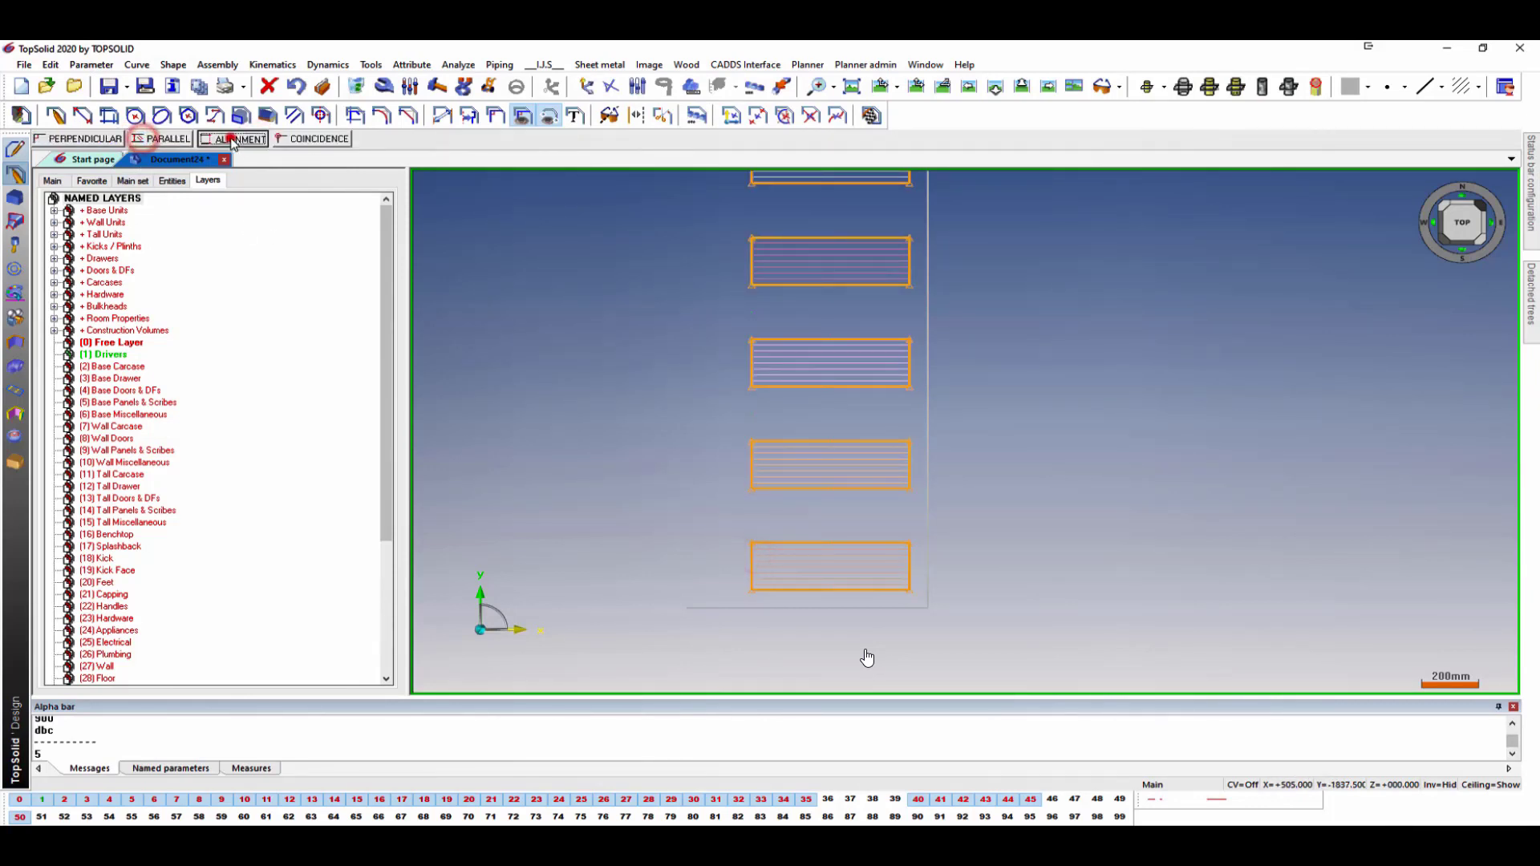
pyautogui.click(233, 138)
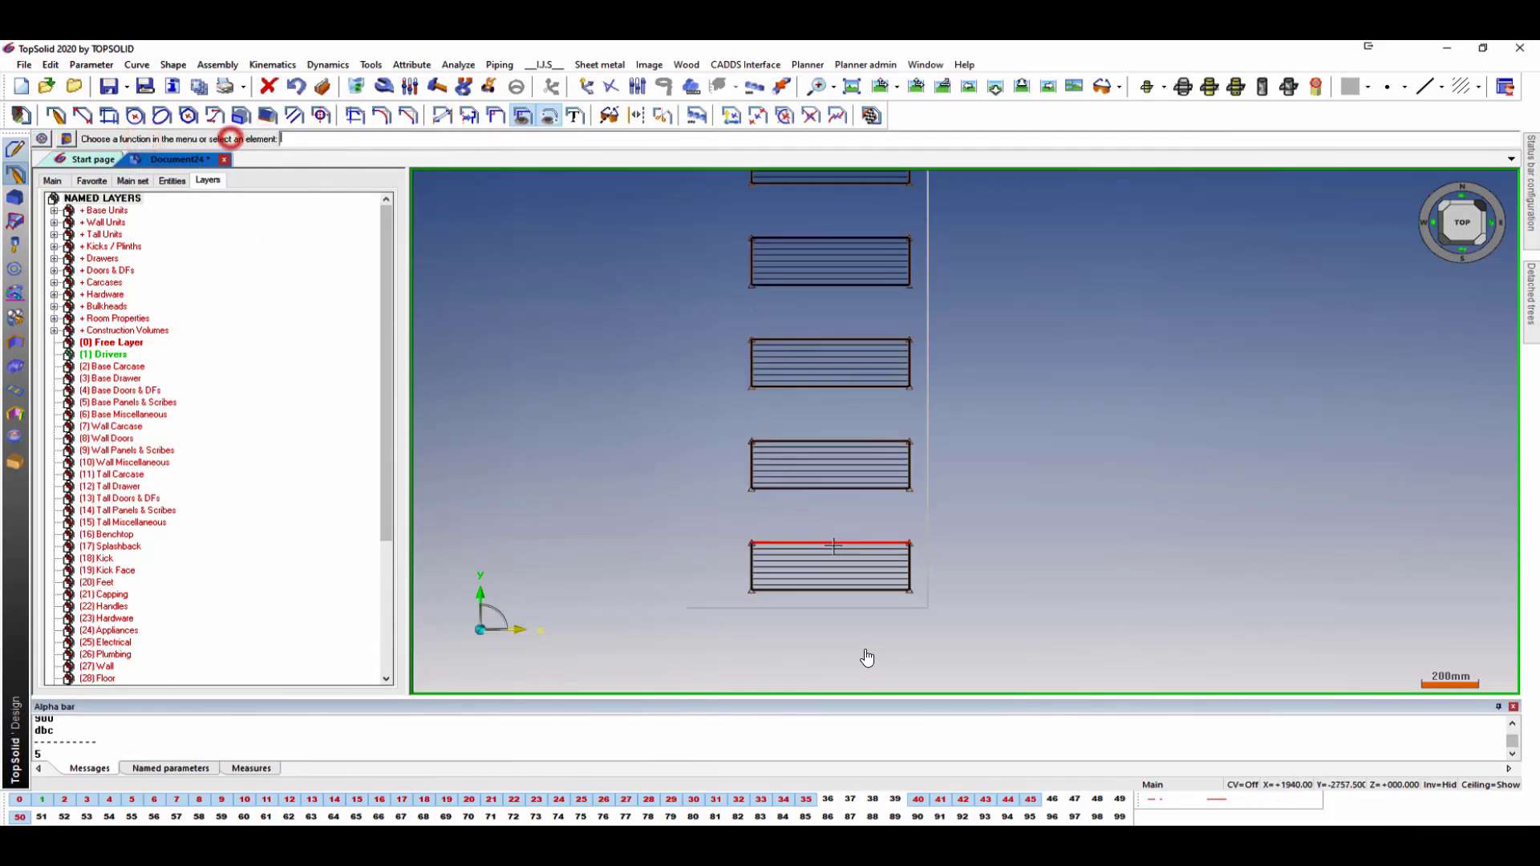
# Align the right edges of all five column rectangles pair by pair, from the lowest rectangle up to the top one.
pyautogui.click(496, 117)
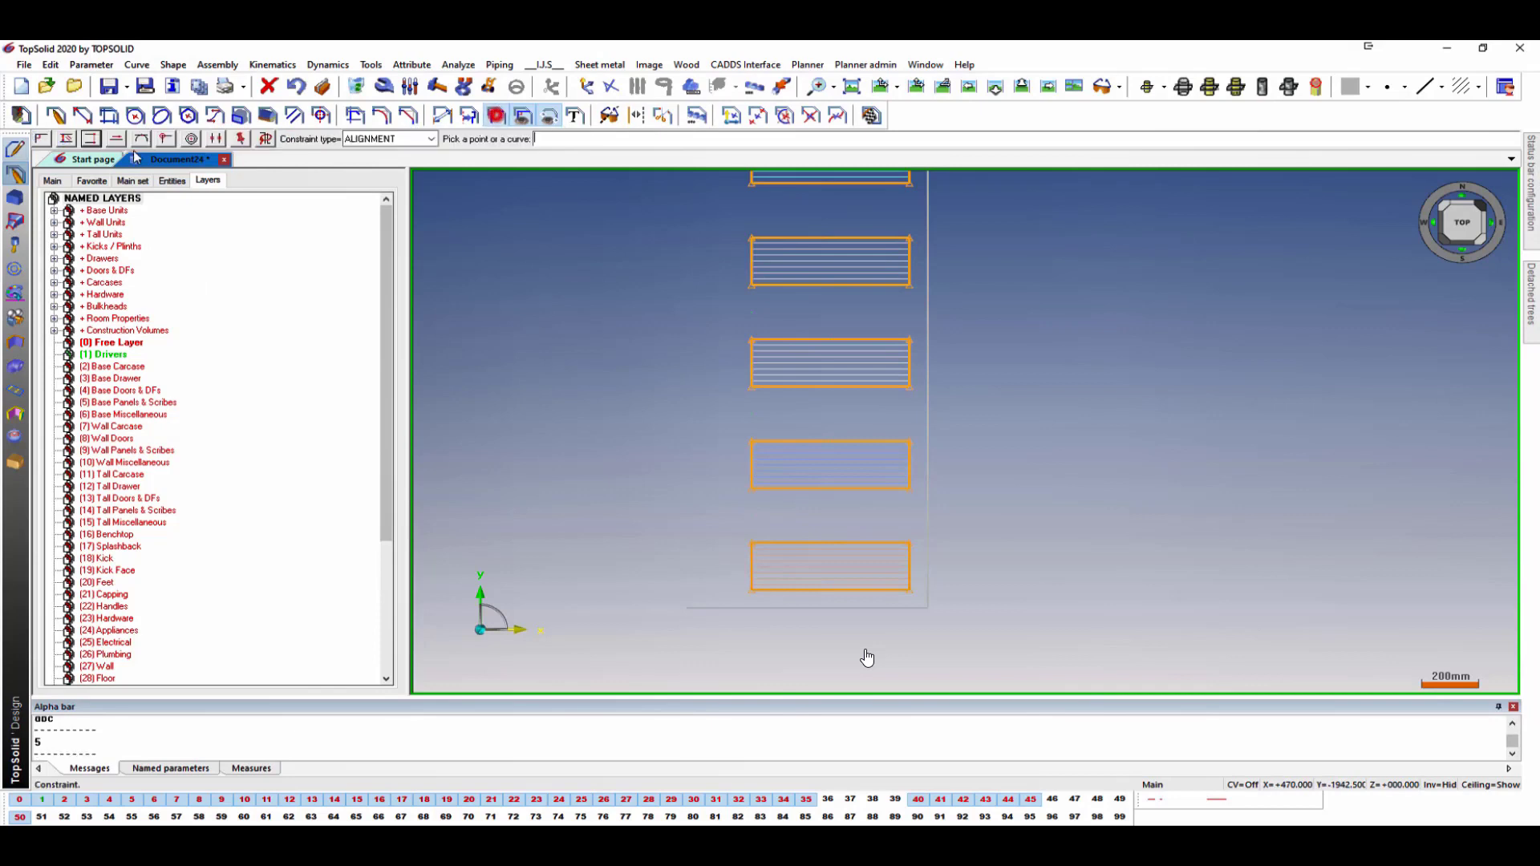
pyautogui.click(911, 554)
pyautogui.click(910, 474)
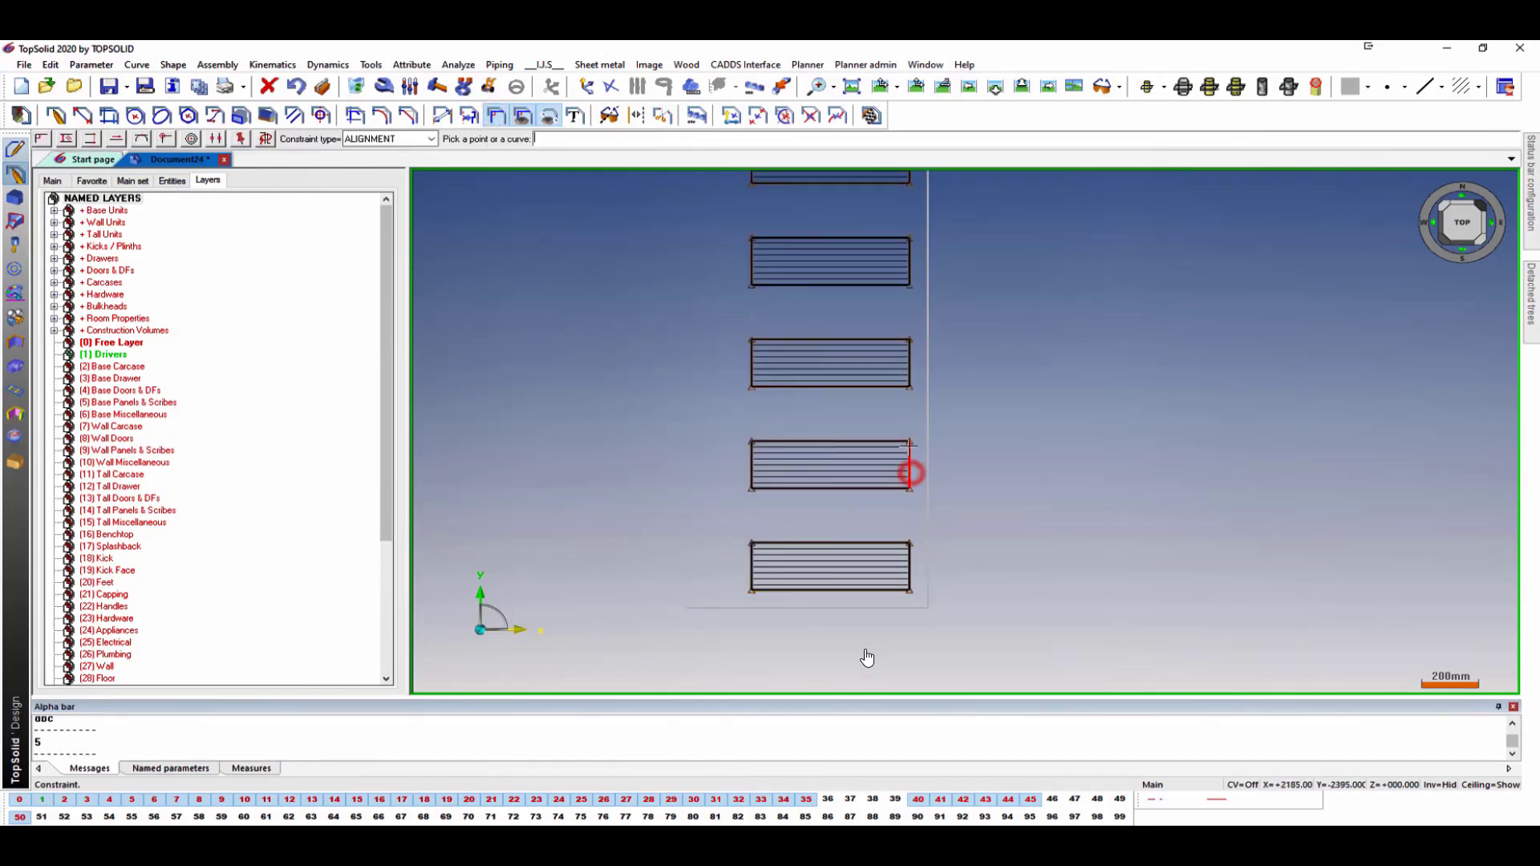
pyautogui.click(911, 447)
pyautogui.click(910, 376)
pyautogui.scroll(-6, 867, 479)
pyautogui.scroll(6, 902, 399)
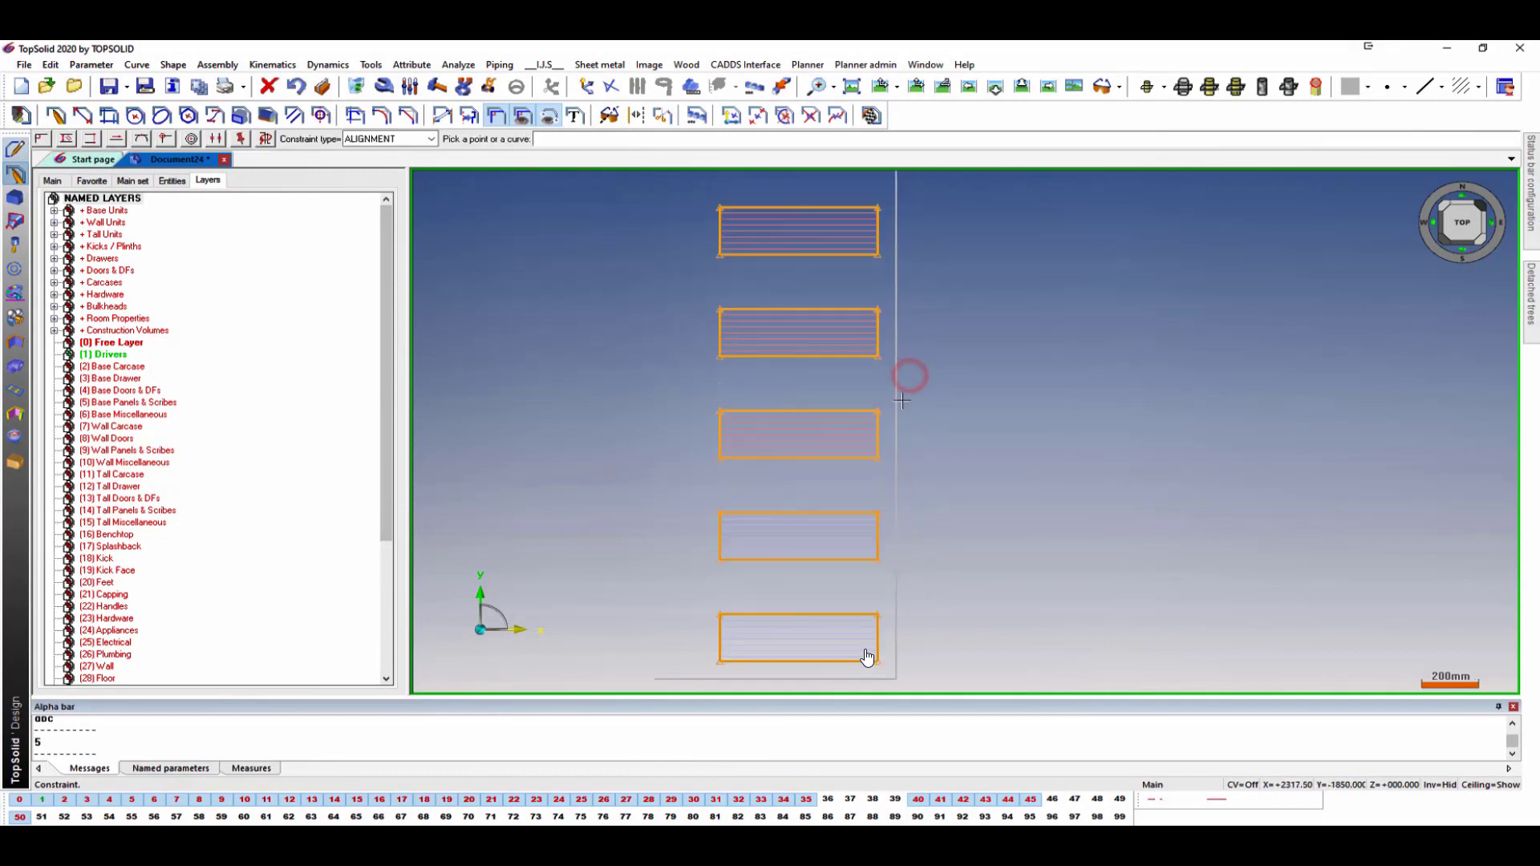
pyautogui.click(875, 420)
pyautogui.click(875, 337)
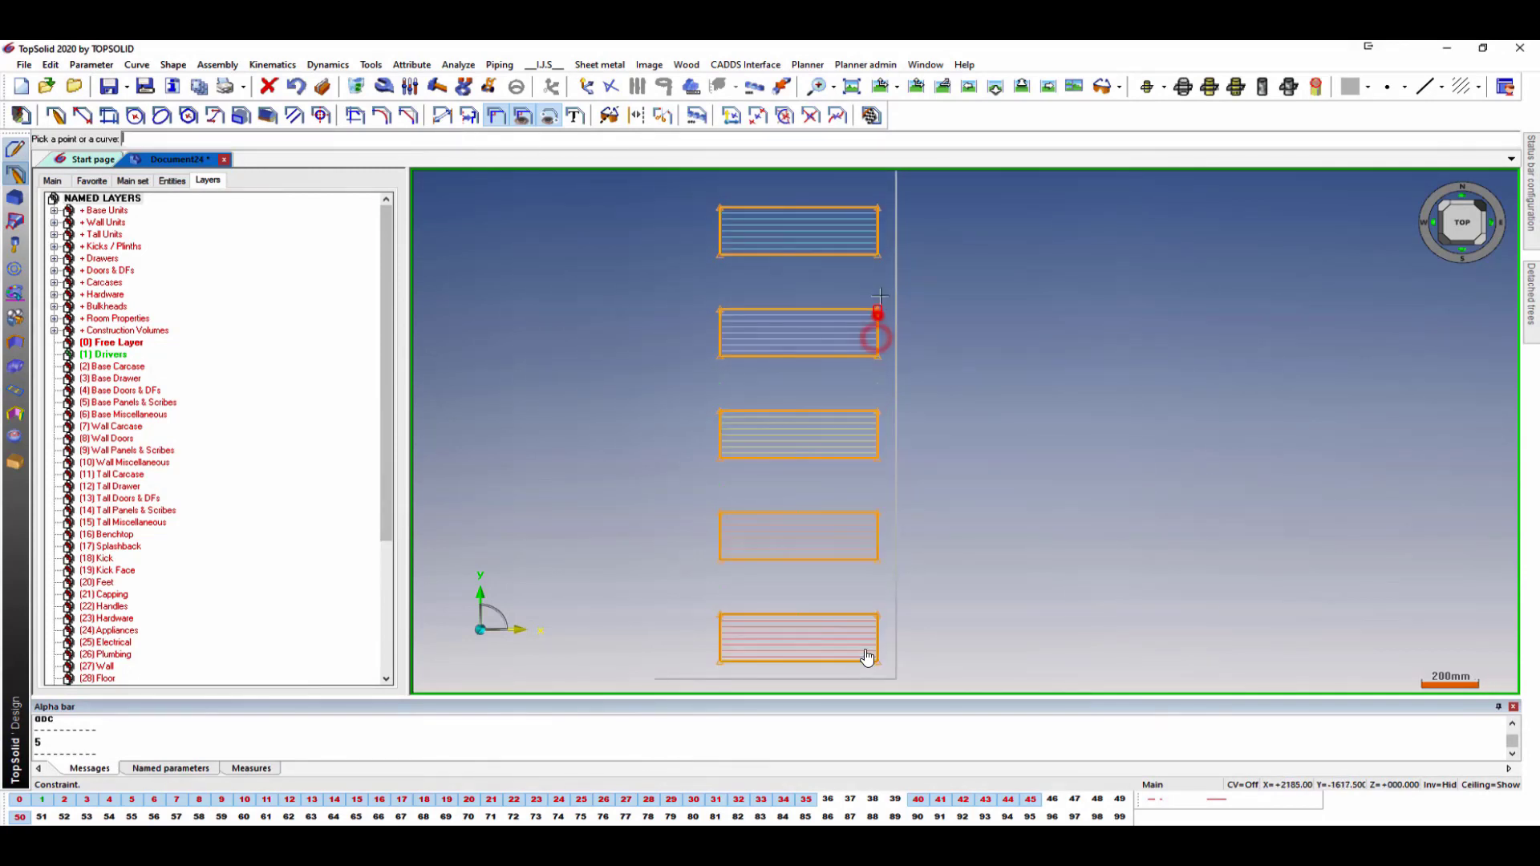
pyautogui.click(878, 243)
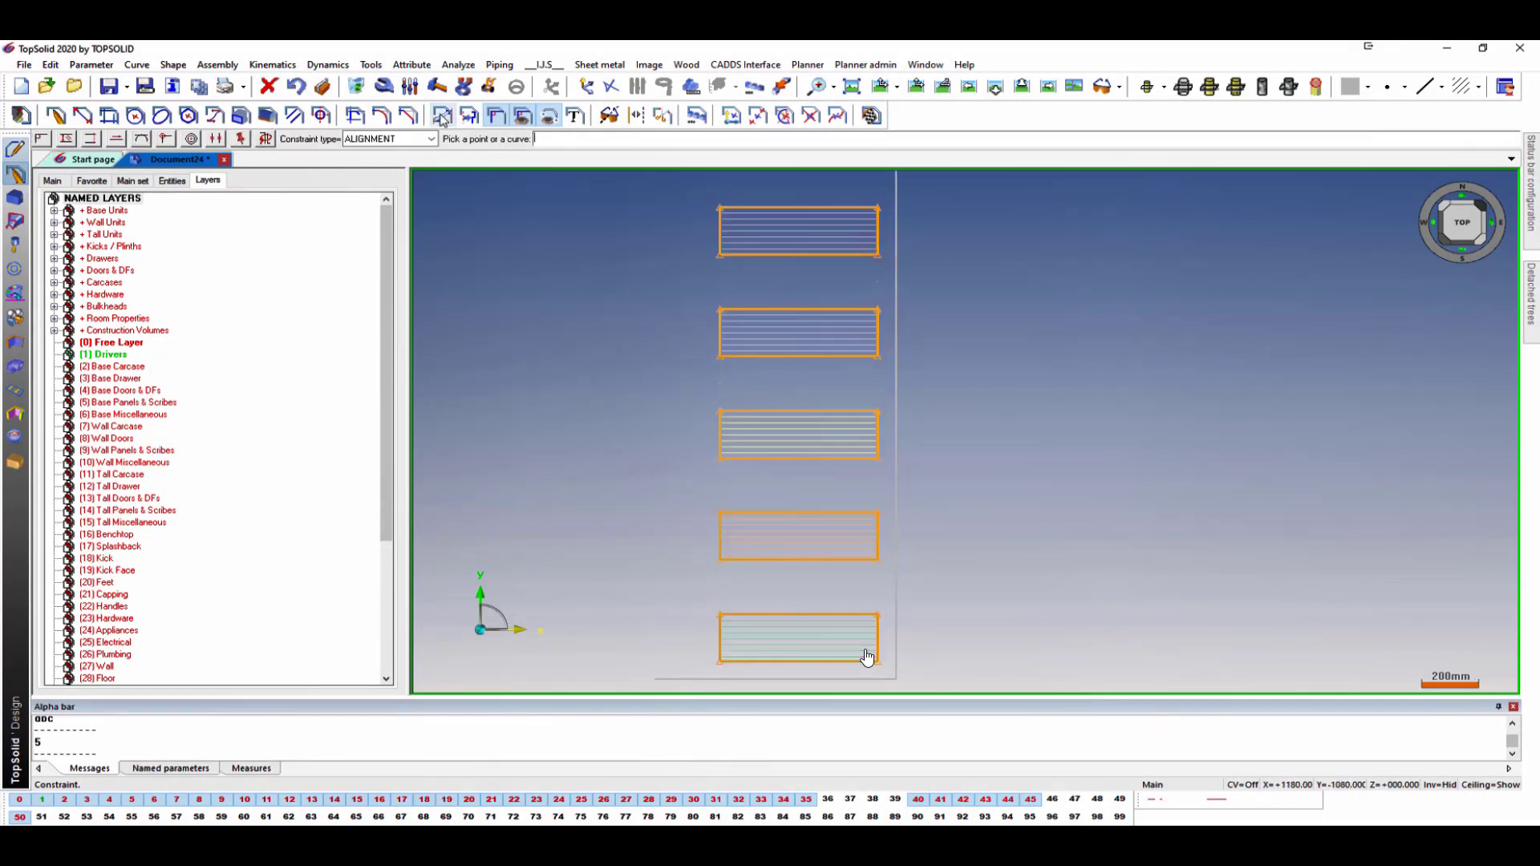
# Try to align the lowest rectangle's lower edge with the outline's lower edge, and undo it.
pyautogui.scroll(-3, 833, 523)
pyautogui.click(839, 494)
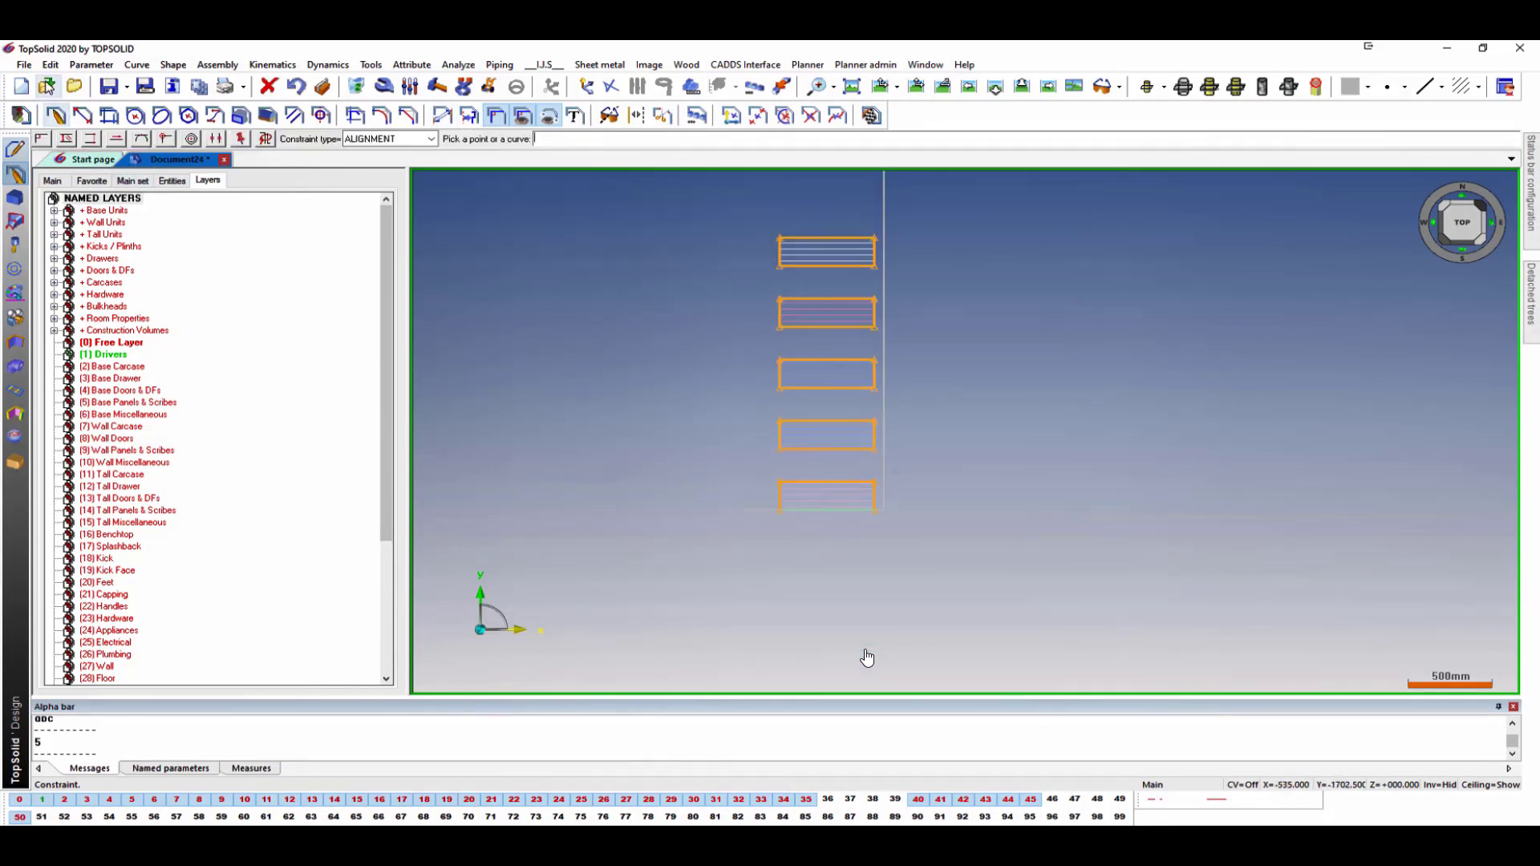
pyautogui.click(297, 86)
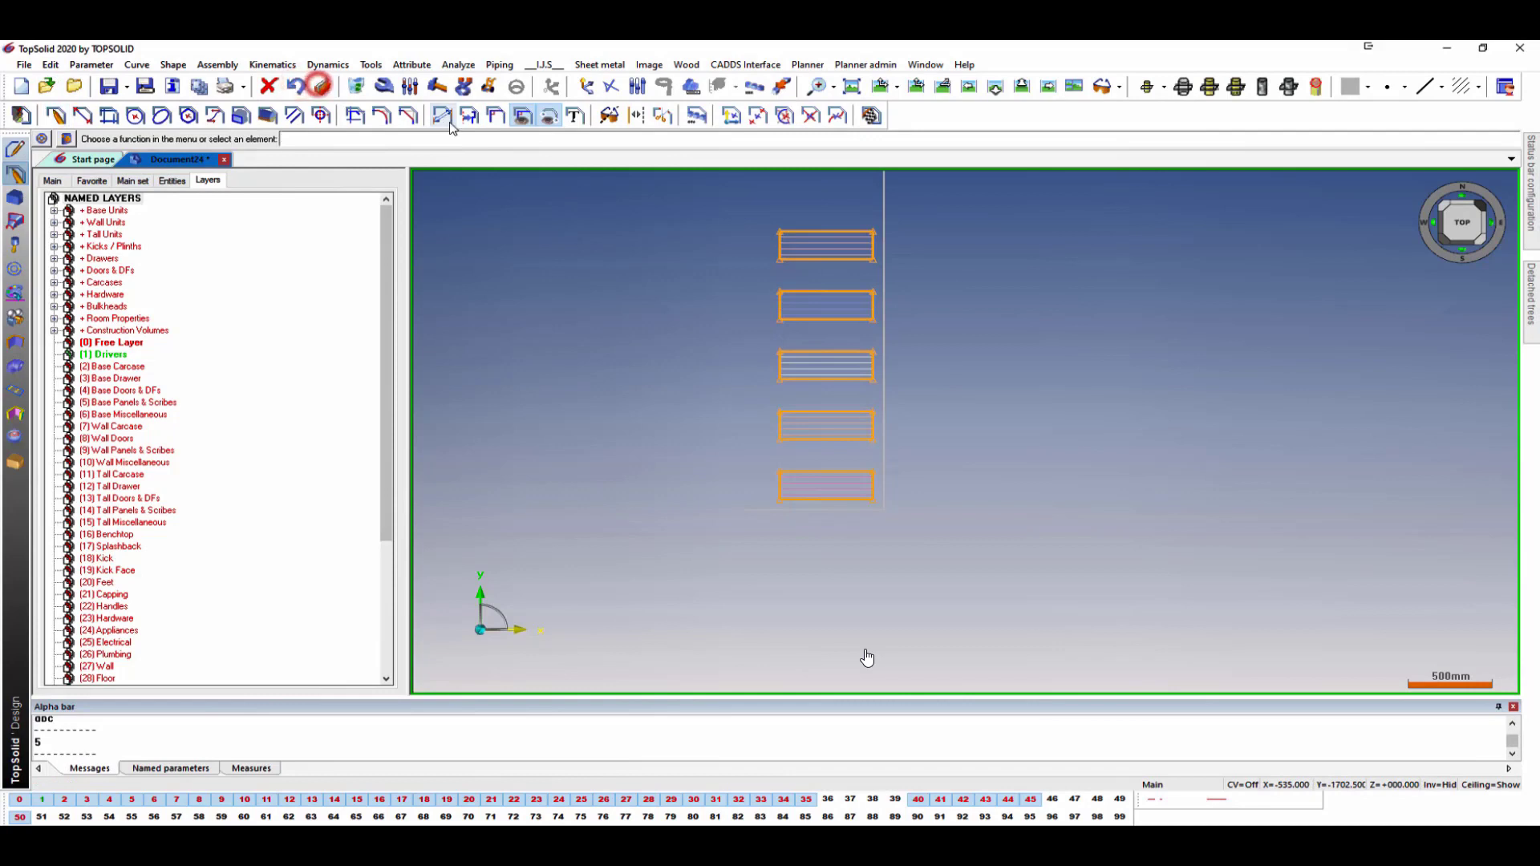
# Dimension the gap between the lowest rectangle's lower edge and the outline's lower edge.
pyautogui.click(800, 501)
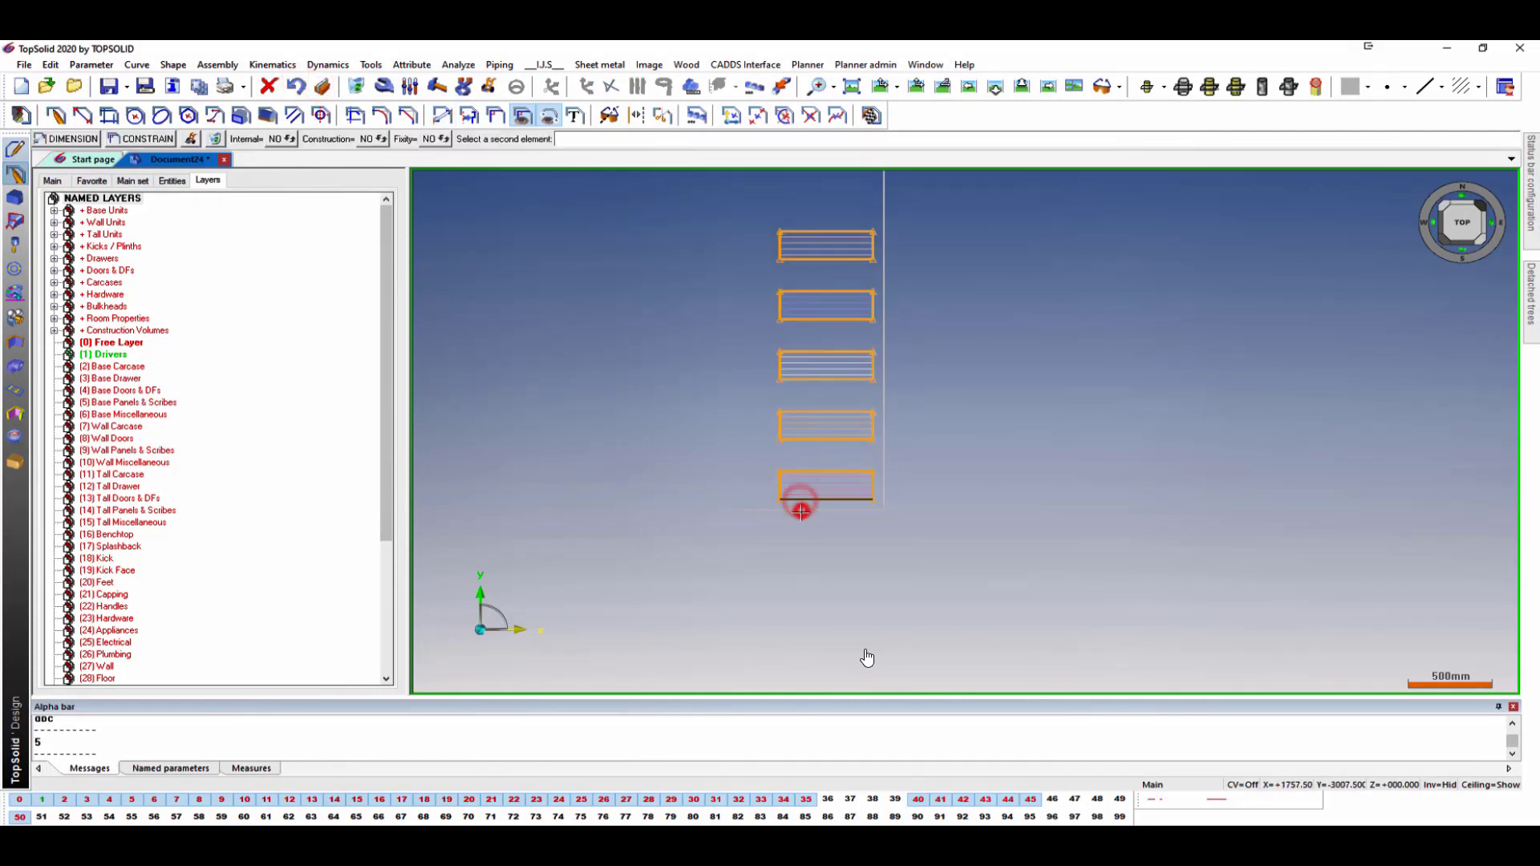
pyautogui.click(68, 141)
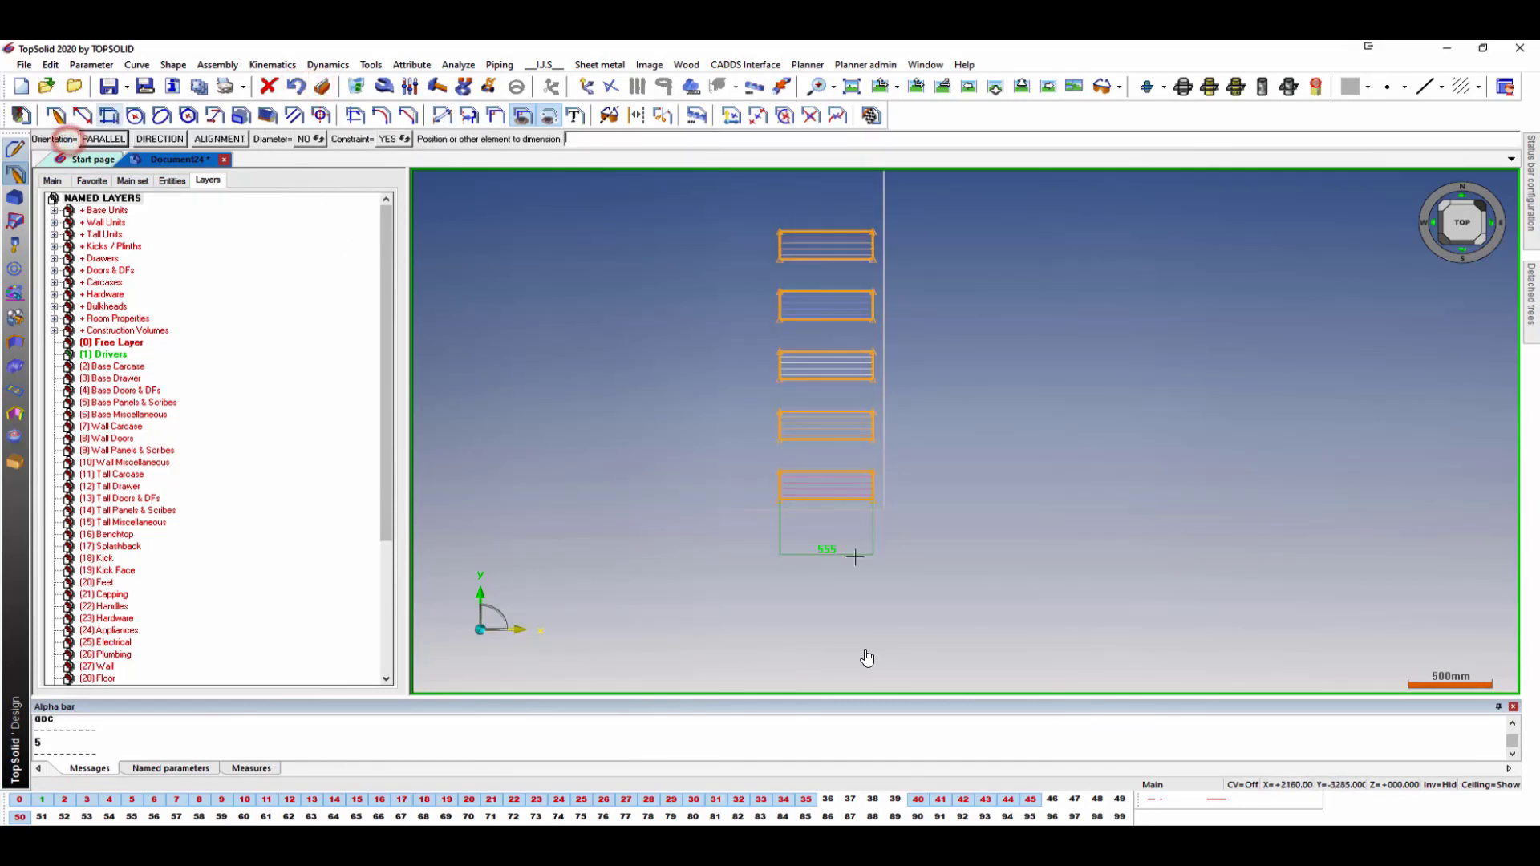
pyautogui.click(821, 511)
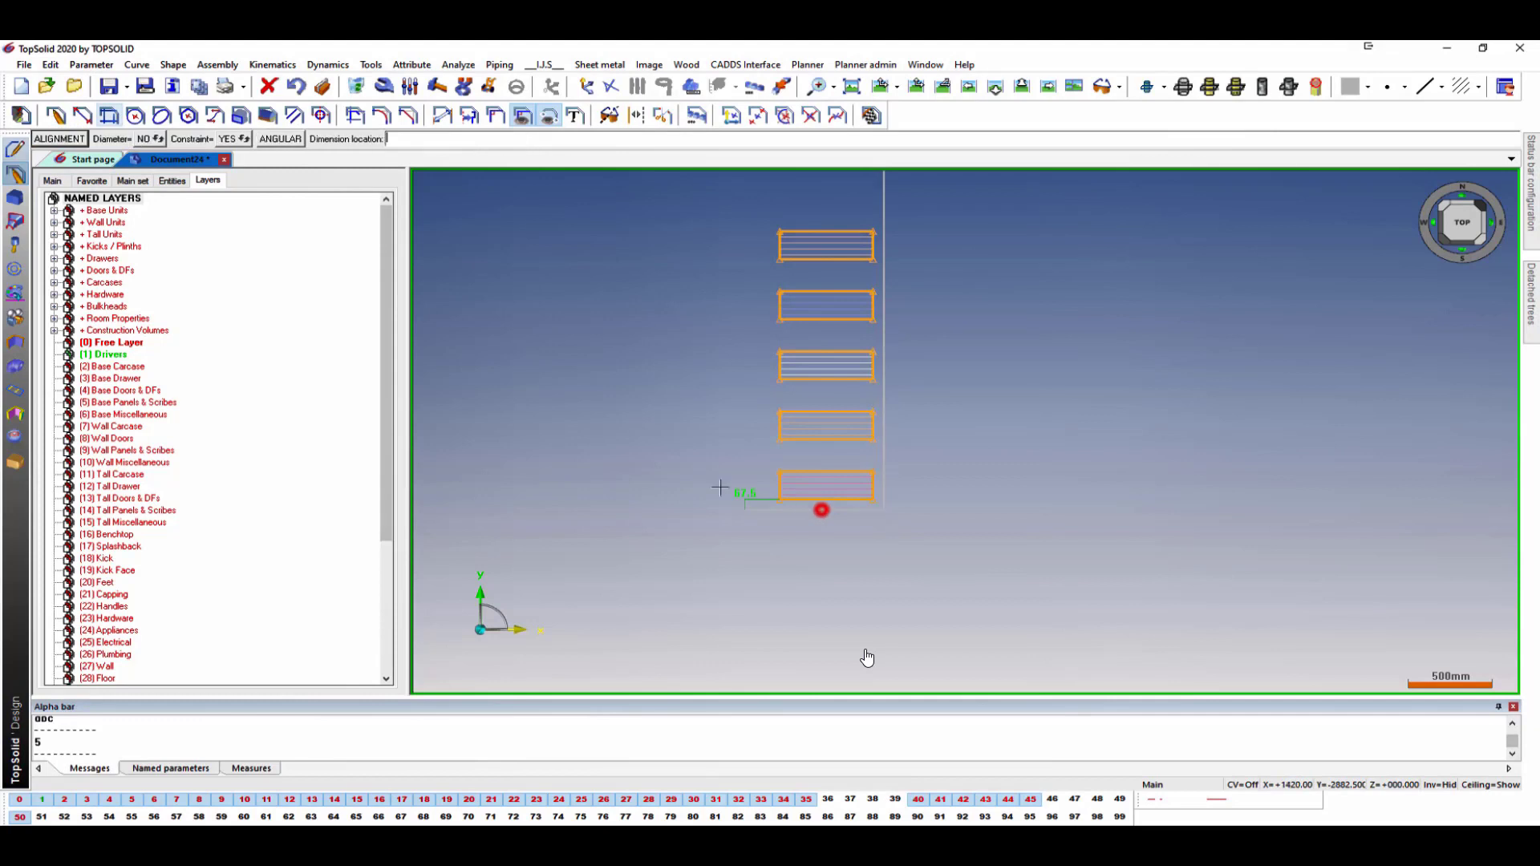
pyautogui.click(758, 502)
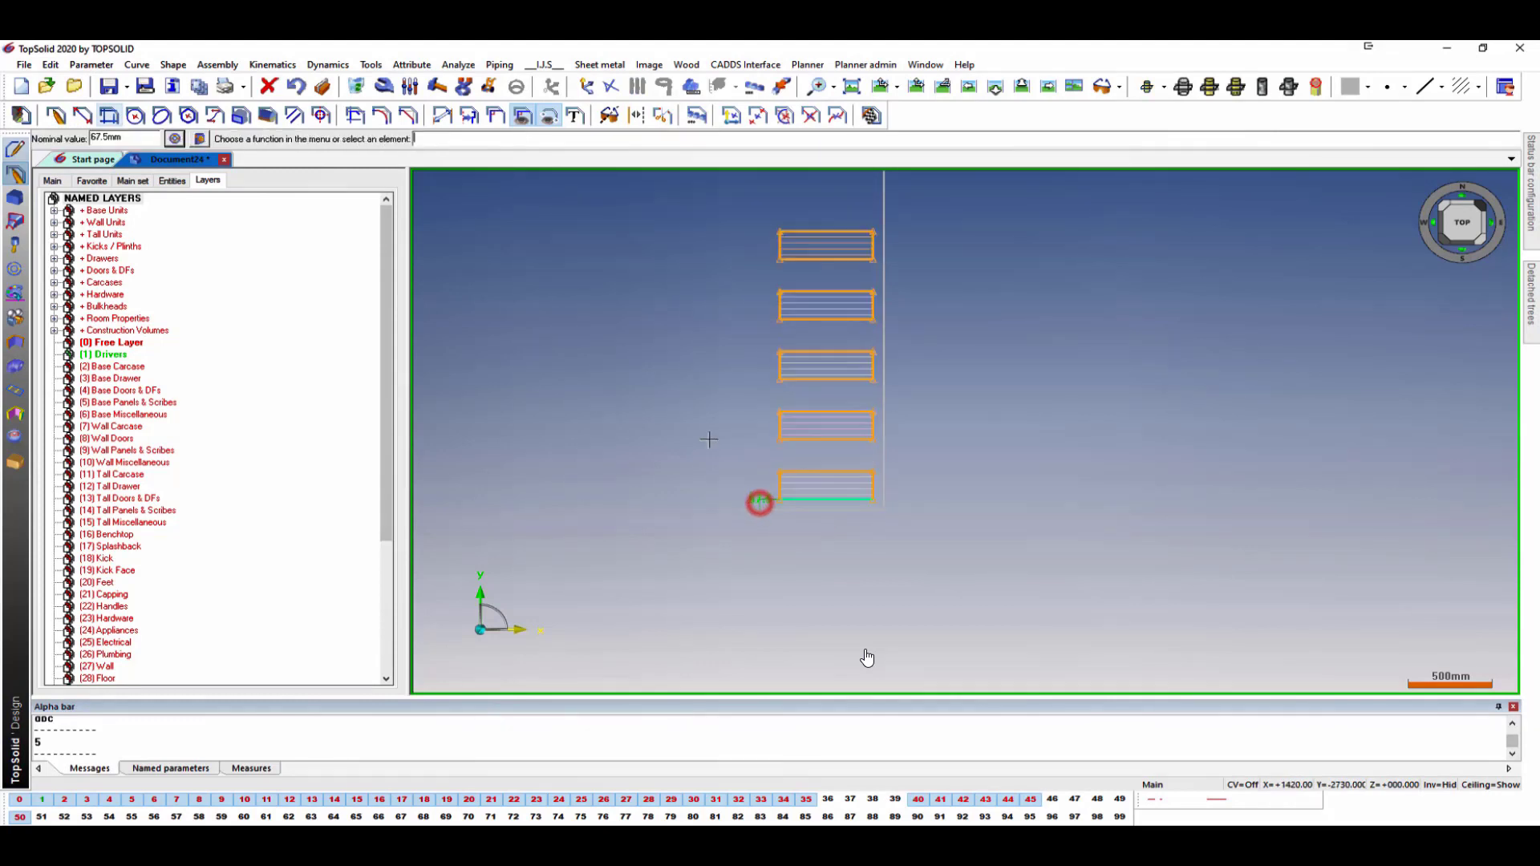
# Dimension the four vertical gaps between neighbouring rectangles in the column, from the lowest pair up to the top pair.
pyautogui.click(440, 116)
pyautogui.click(805, 442)
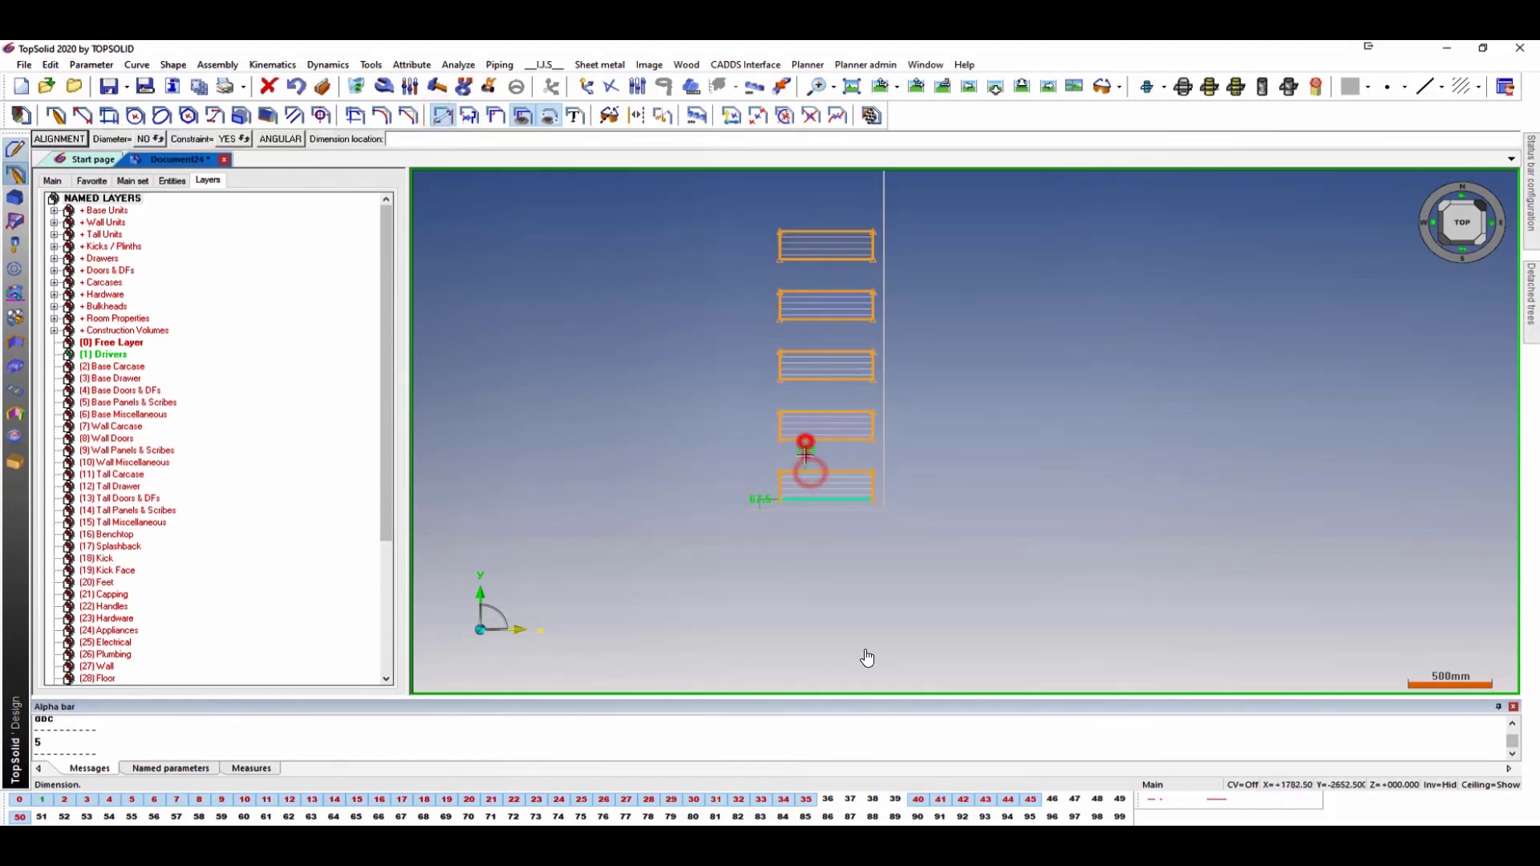
pyautogui.click(805, 452)
pyautogui.click(806, 412)
pyautogui.click(805, 379)
pyautogui.click(805, 392)
pyautogui.click(804, 351)
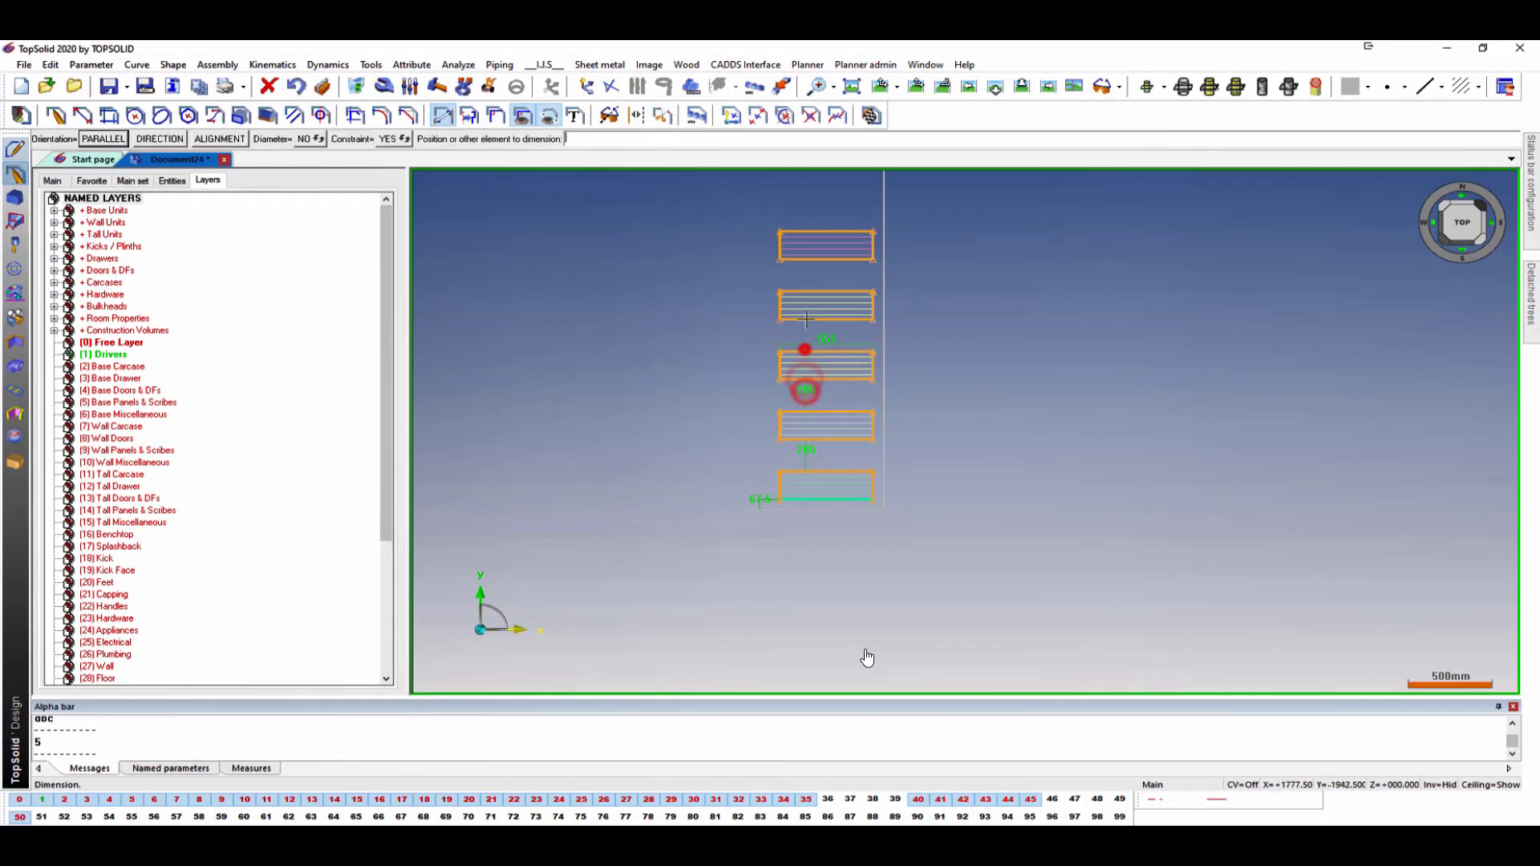
pyautogui.click(806, 330)
pyautogui.click(806, 291)
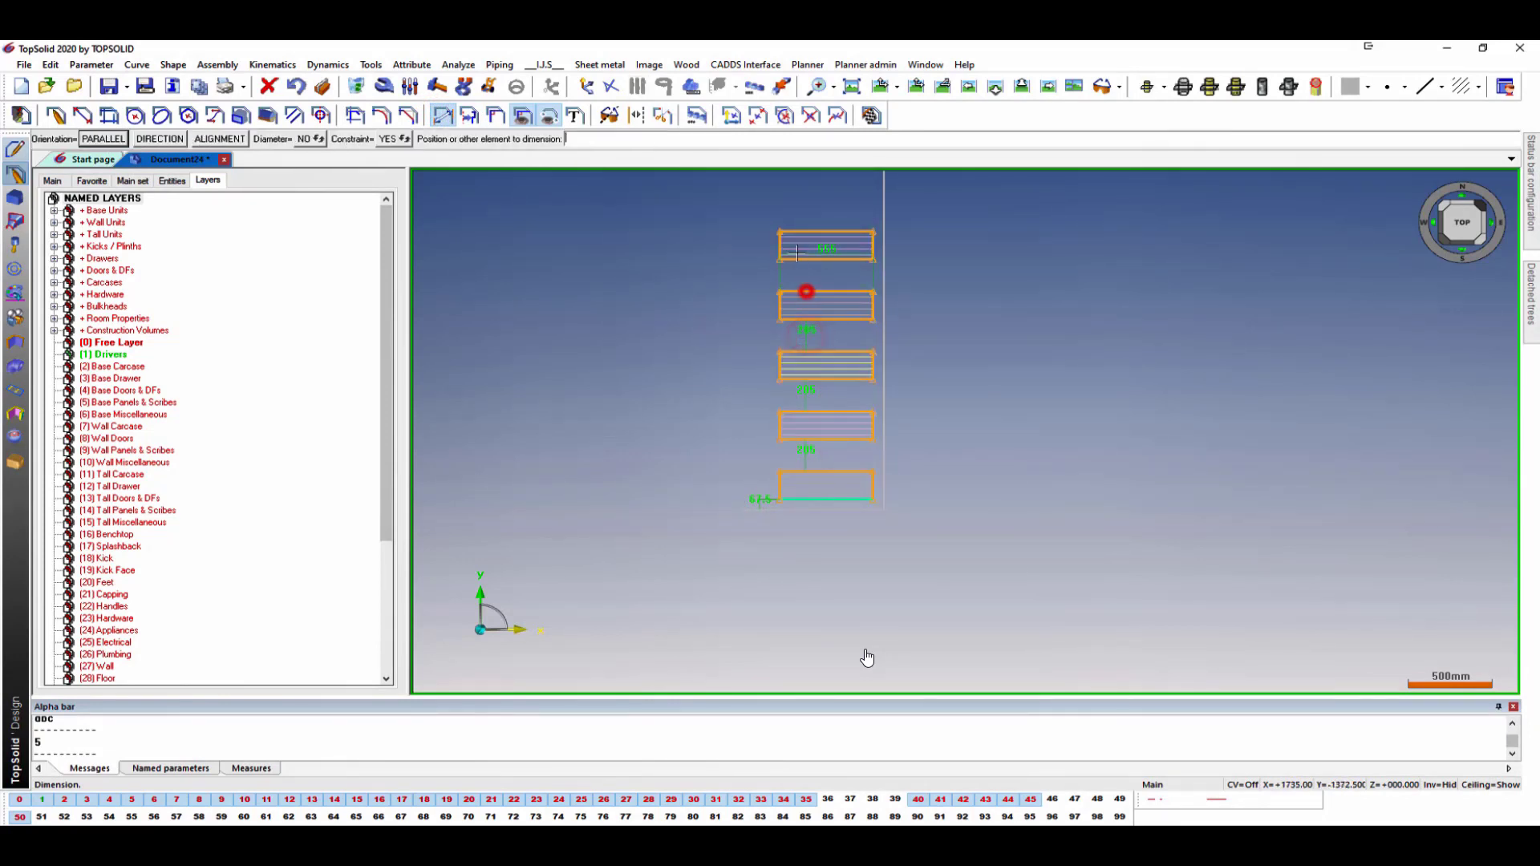
pyautogui.click(801, 261)
pyautogui.click(801, 277)
# Dimension the heights of the column's top and lowest rectangles and the column's gap to the outline's right edge.
pyautogui.click(780, 243)
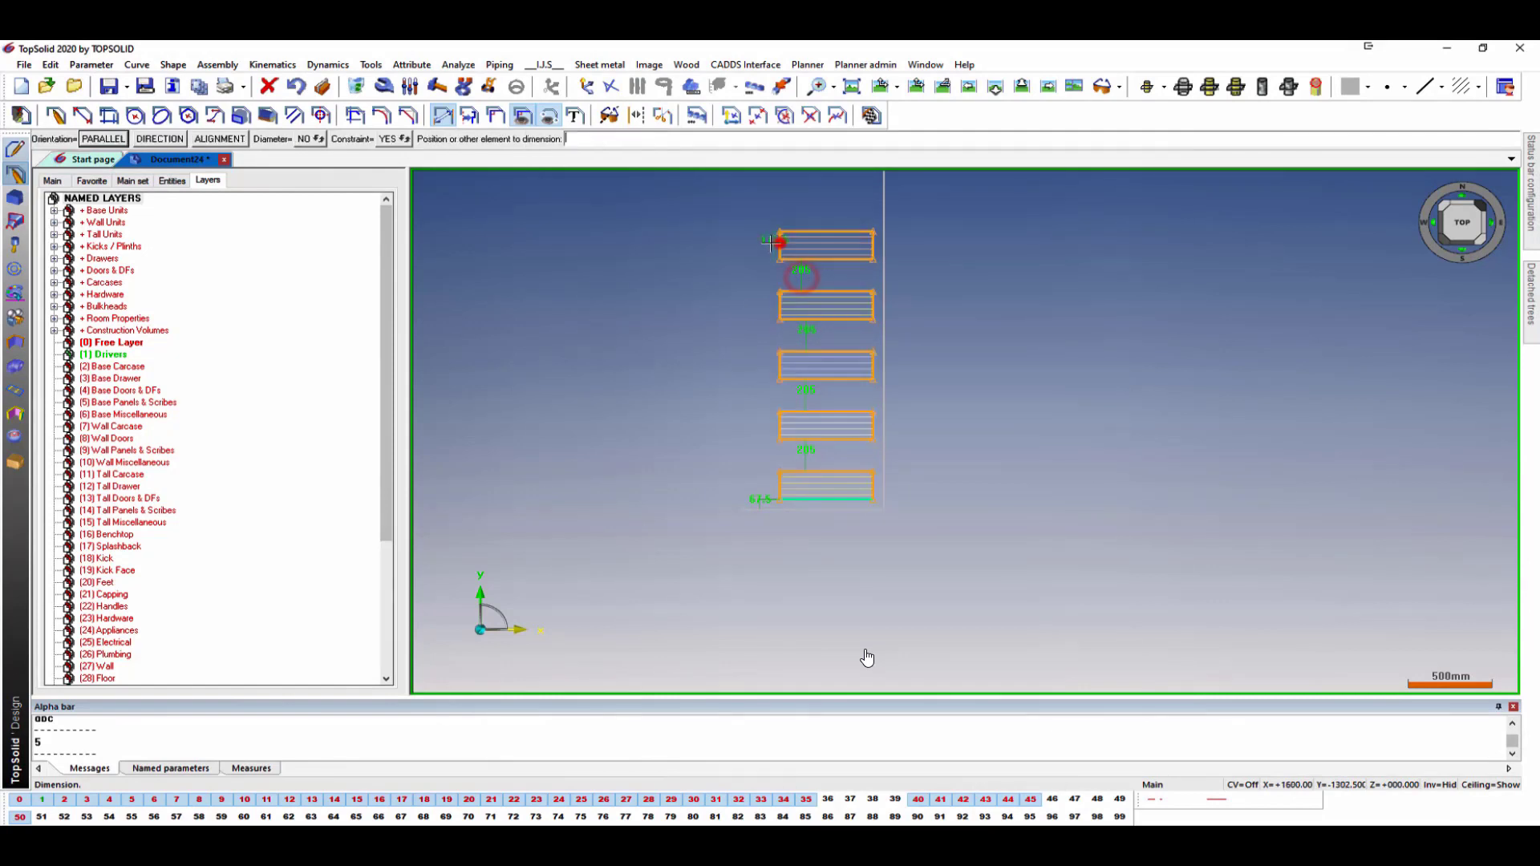
pyautogui.click(770, 242)
pyautogui.click(768, 480)
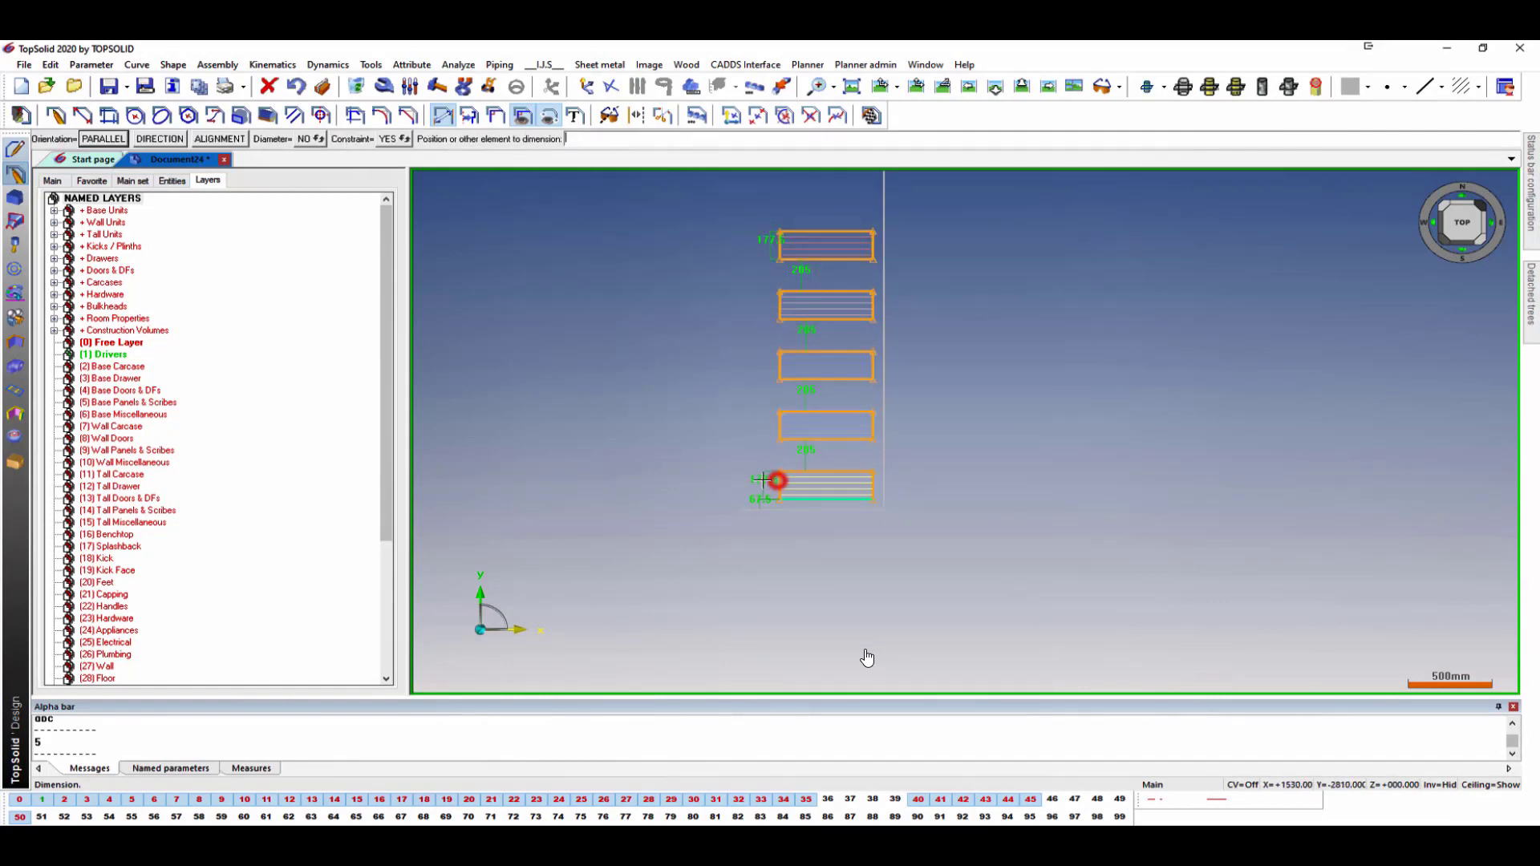
pyautogui.click(882, 426)
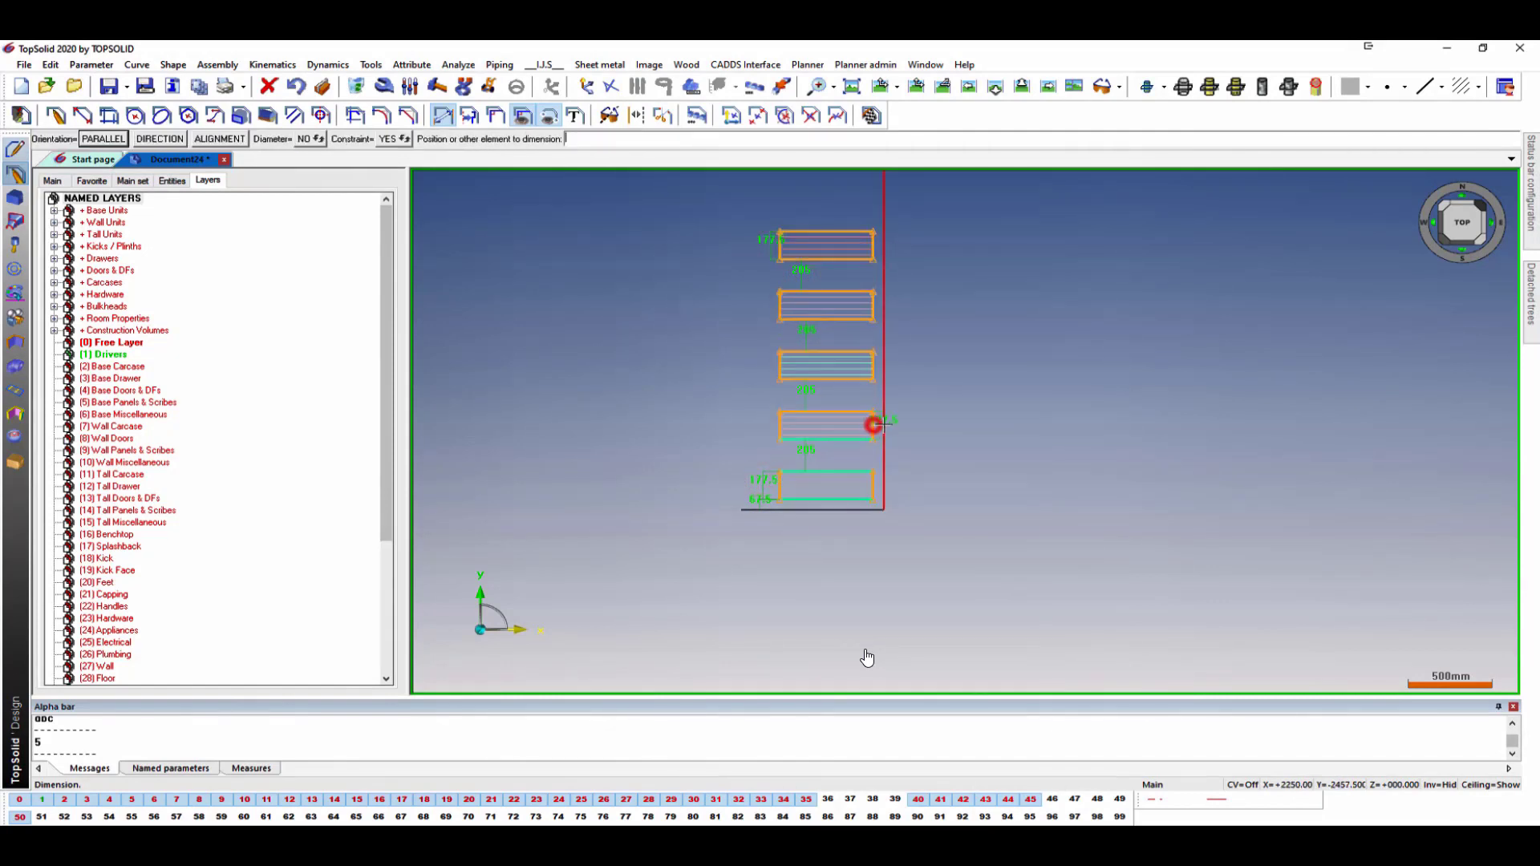
# Dimension the width of the column's top rectangle and replace its value with the parameter db.
pyautogui.click(815, 233)
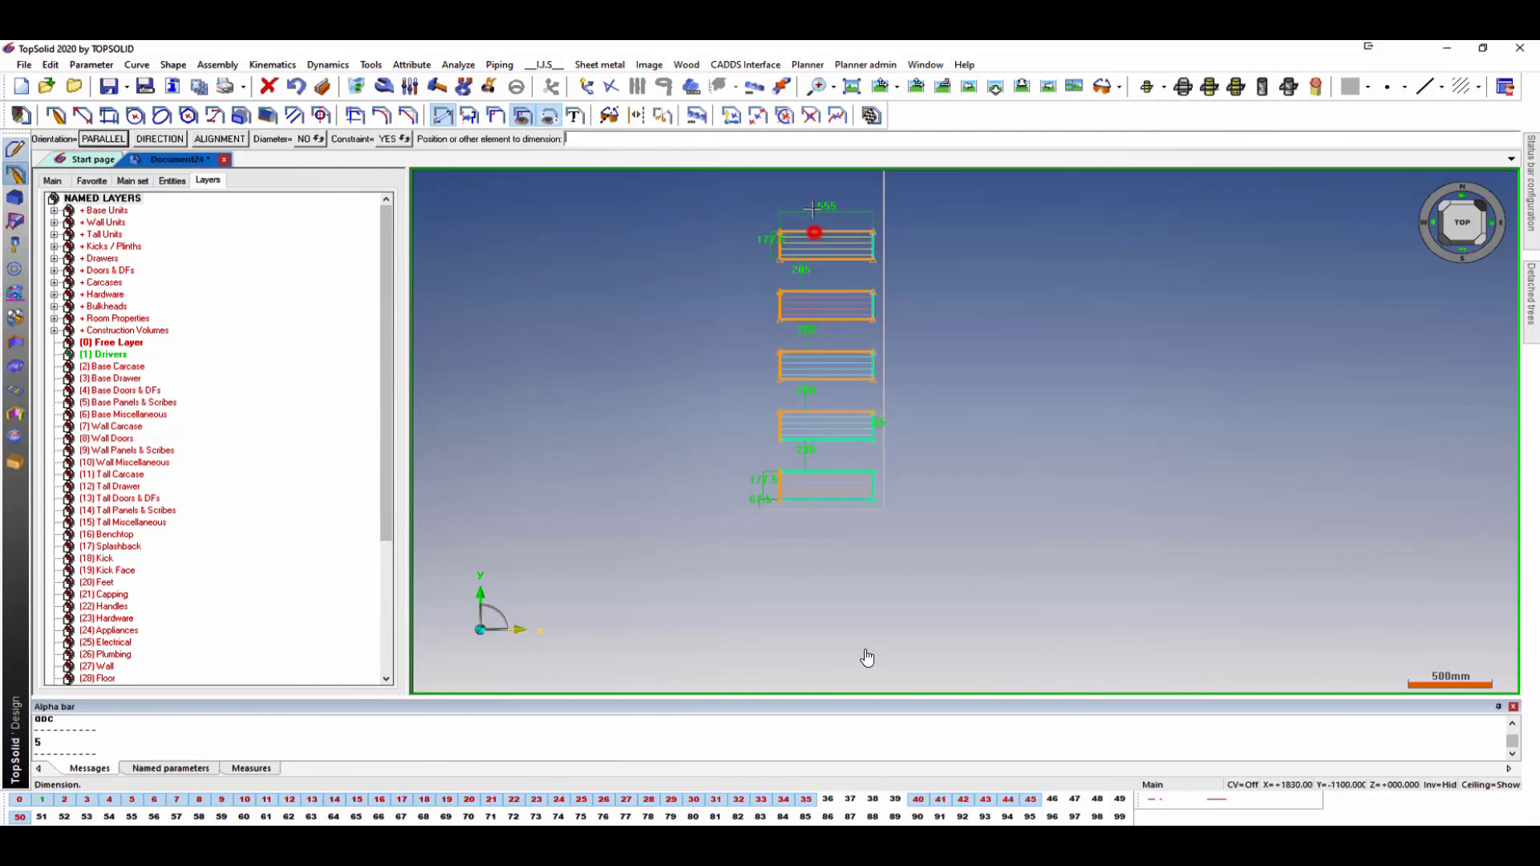
pyautogui.click(814, 208)
pyautogui.click(204, 139)
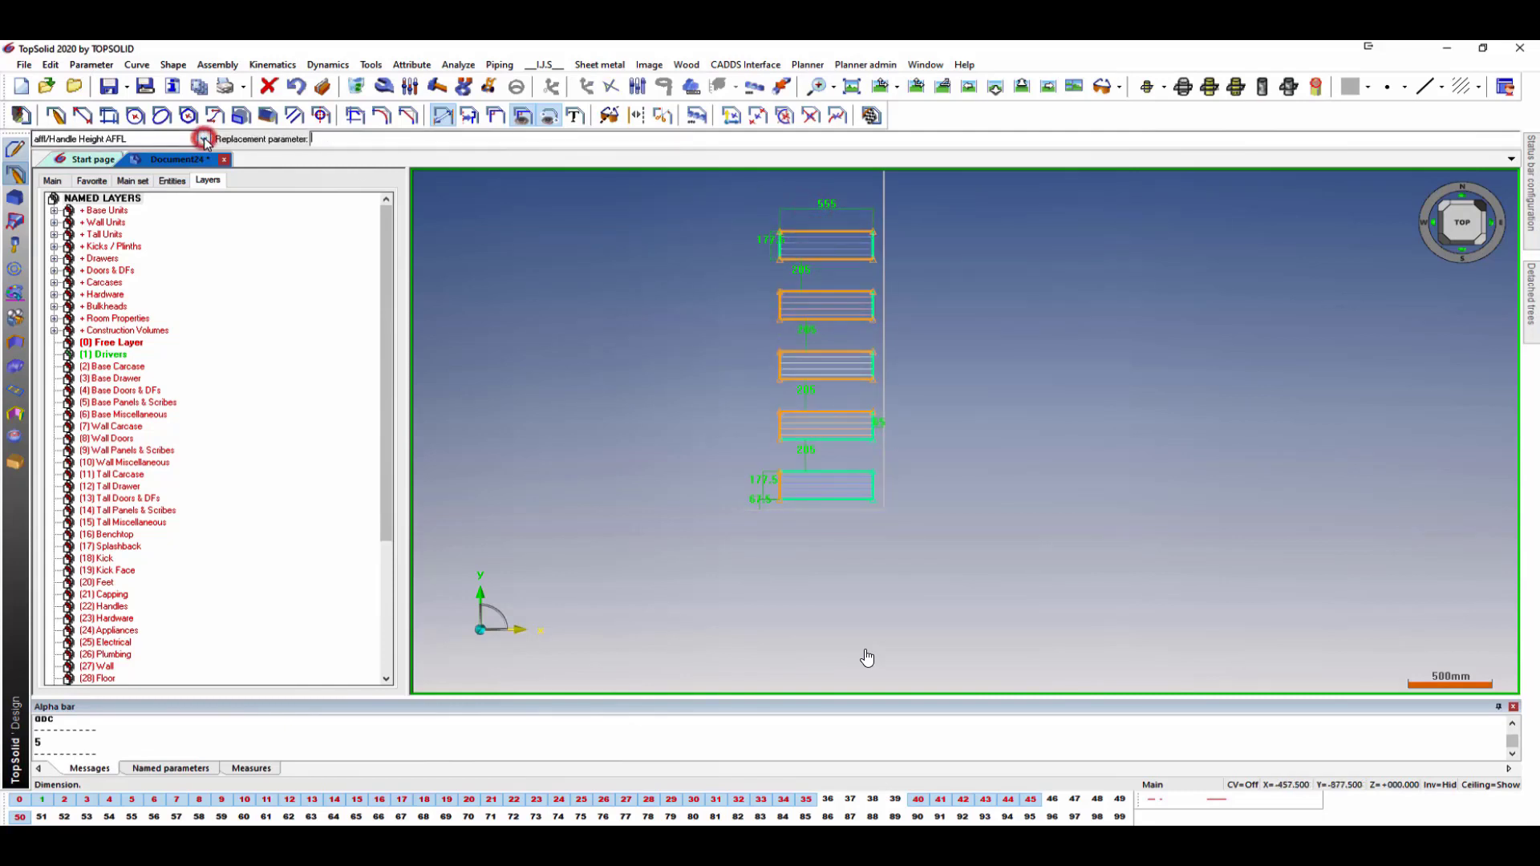
pyautogui.write('db')
pyautogui.press('Return')
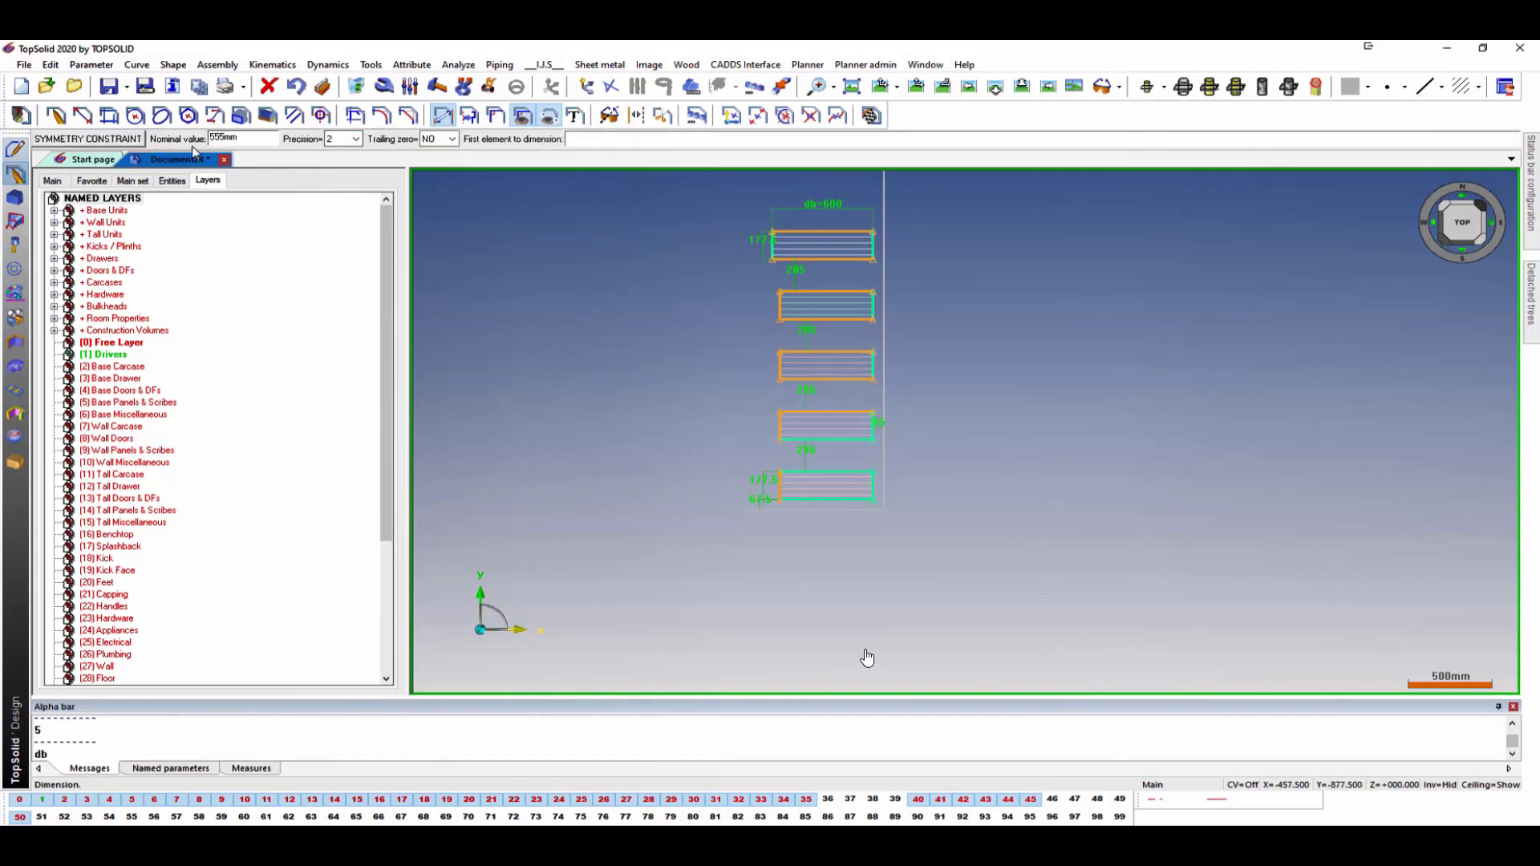
# Align the left edge of the column's top rectangle with that of the second rectangle.
pyautogui.click(495, 115)
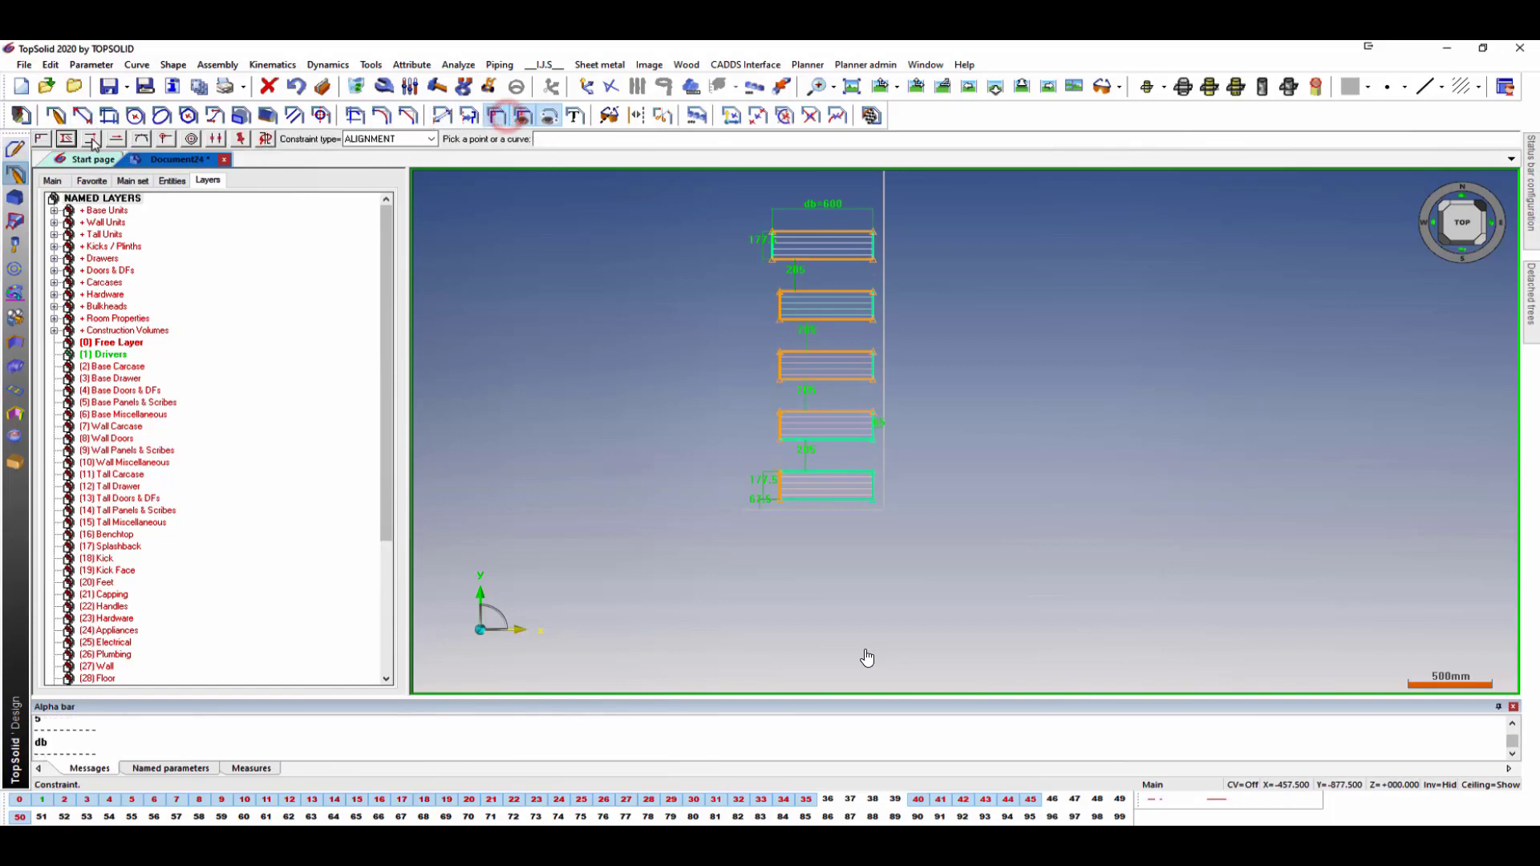
pyautogui.click(773, 247)
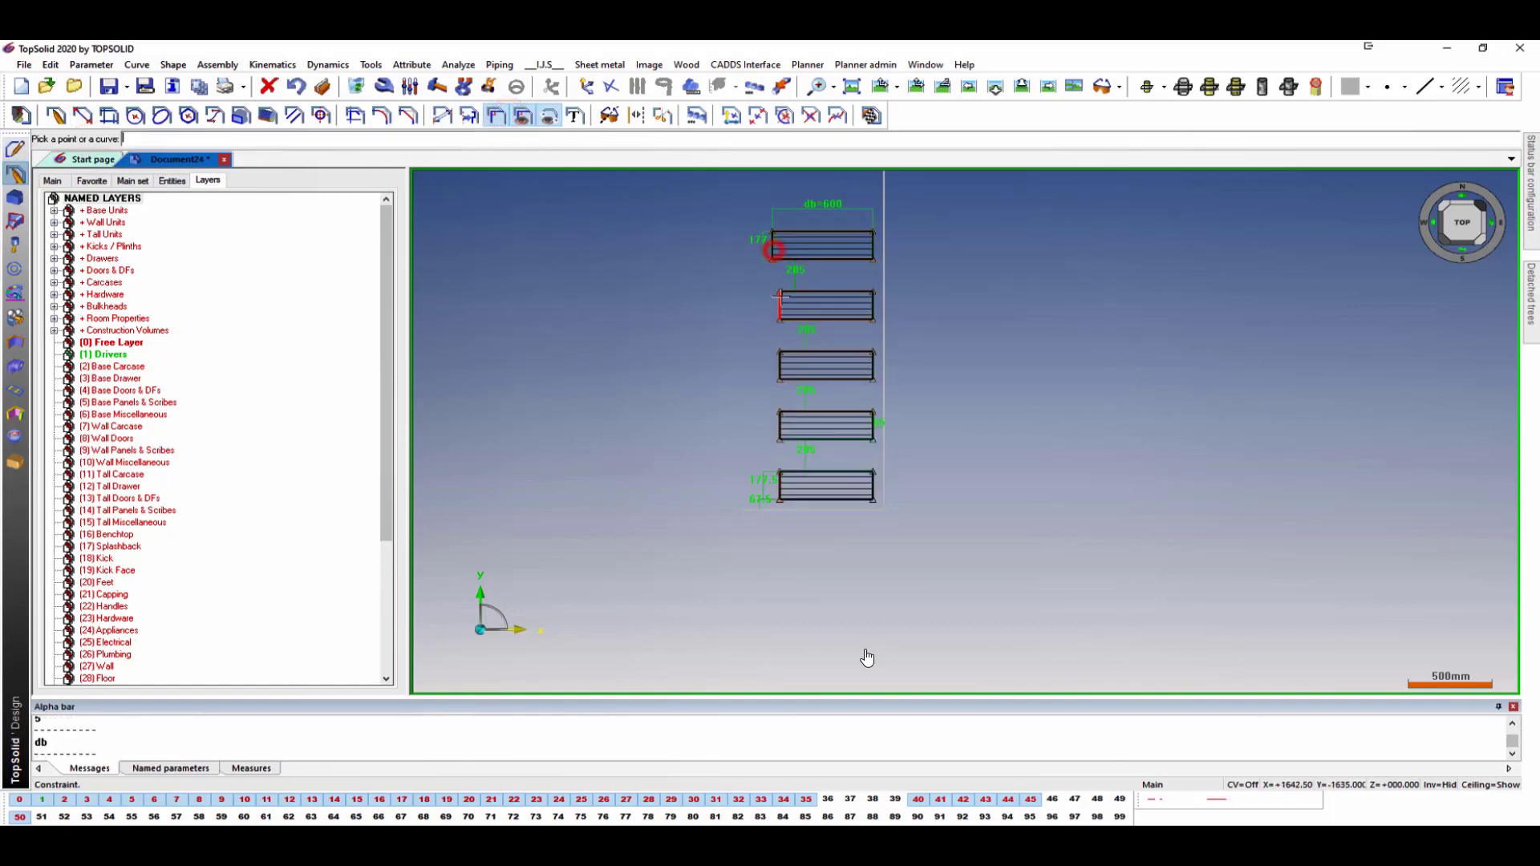
pyautogui.click(780, 300)
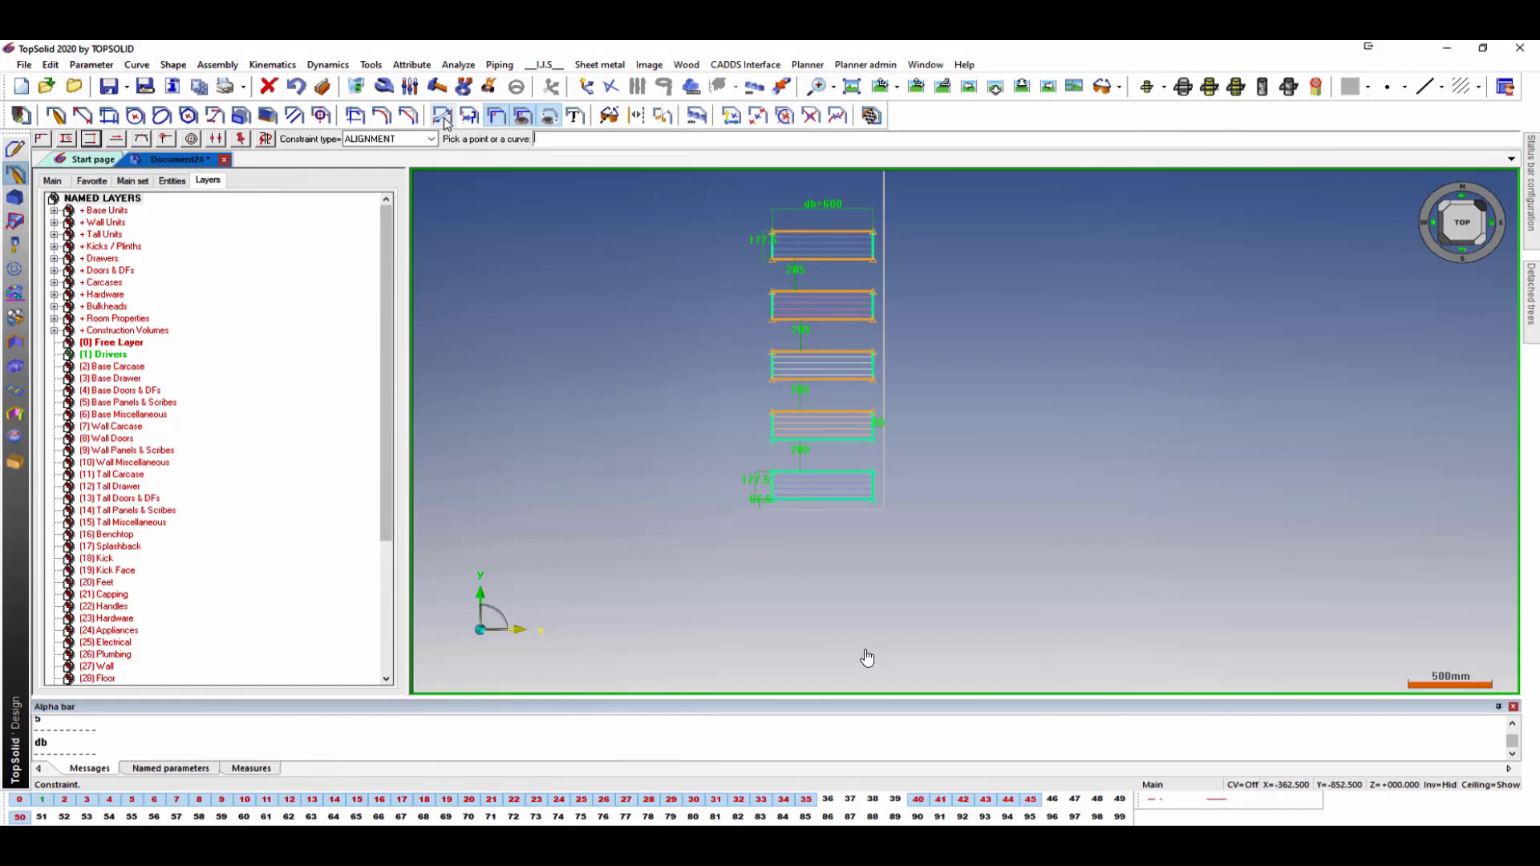
# Merge the four vertical gap dimensions between the column's rectangles into one shared parameter.
pyautogui.click(324, 85)
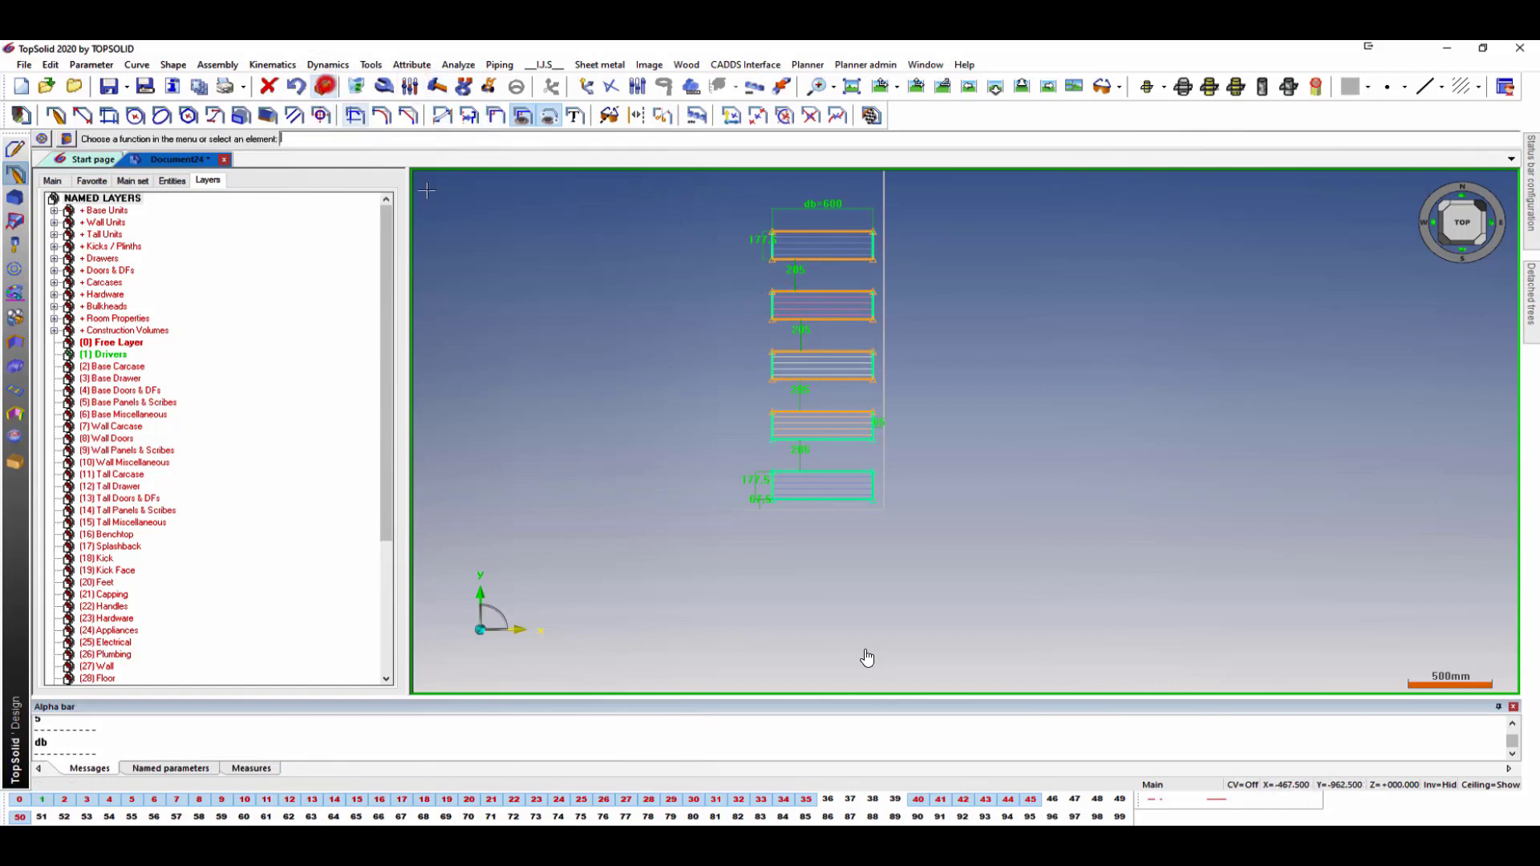
pyautogui.click(799, 272)
pyautogui.click(93, 139)
pyautogui.click(802, 336)
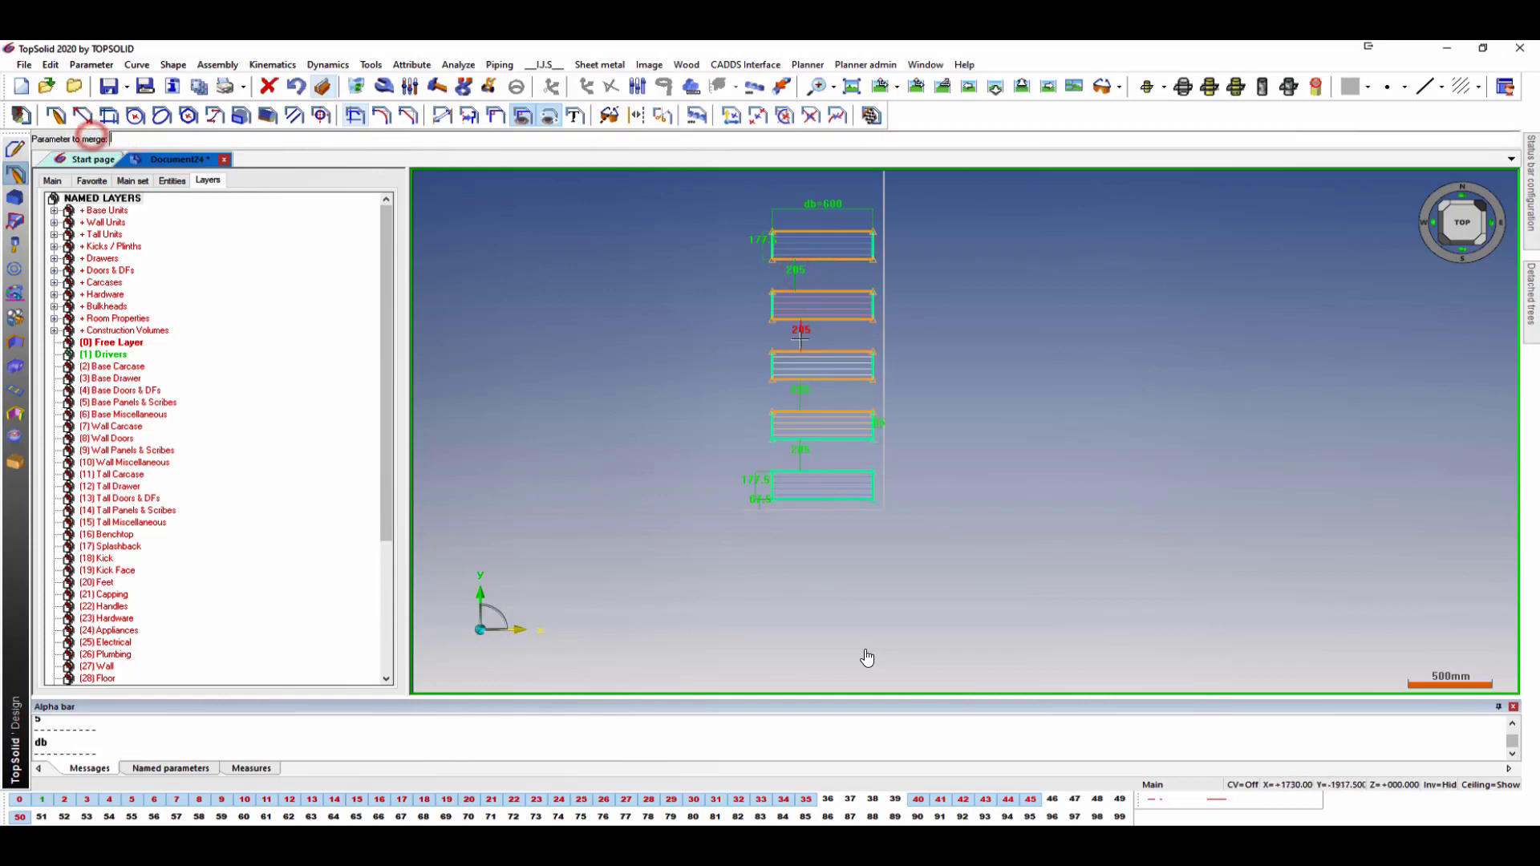
pyautogui.click(797, 404)
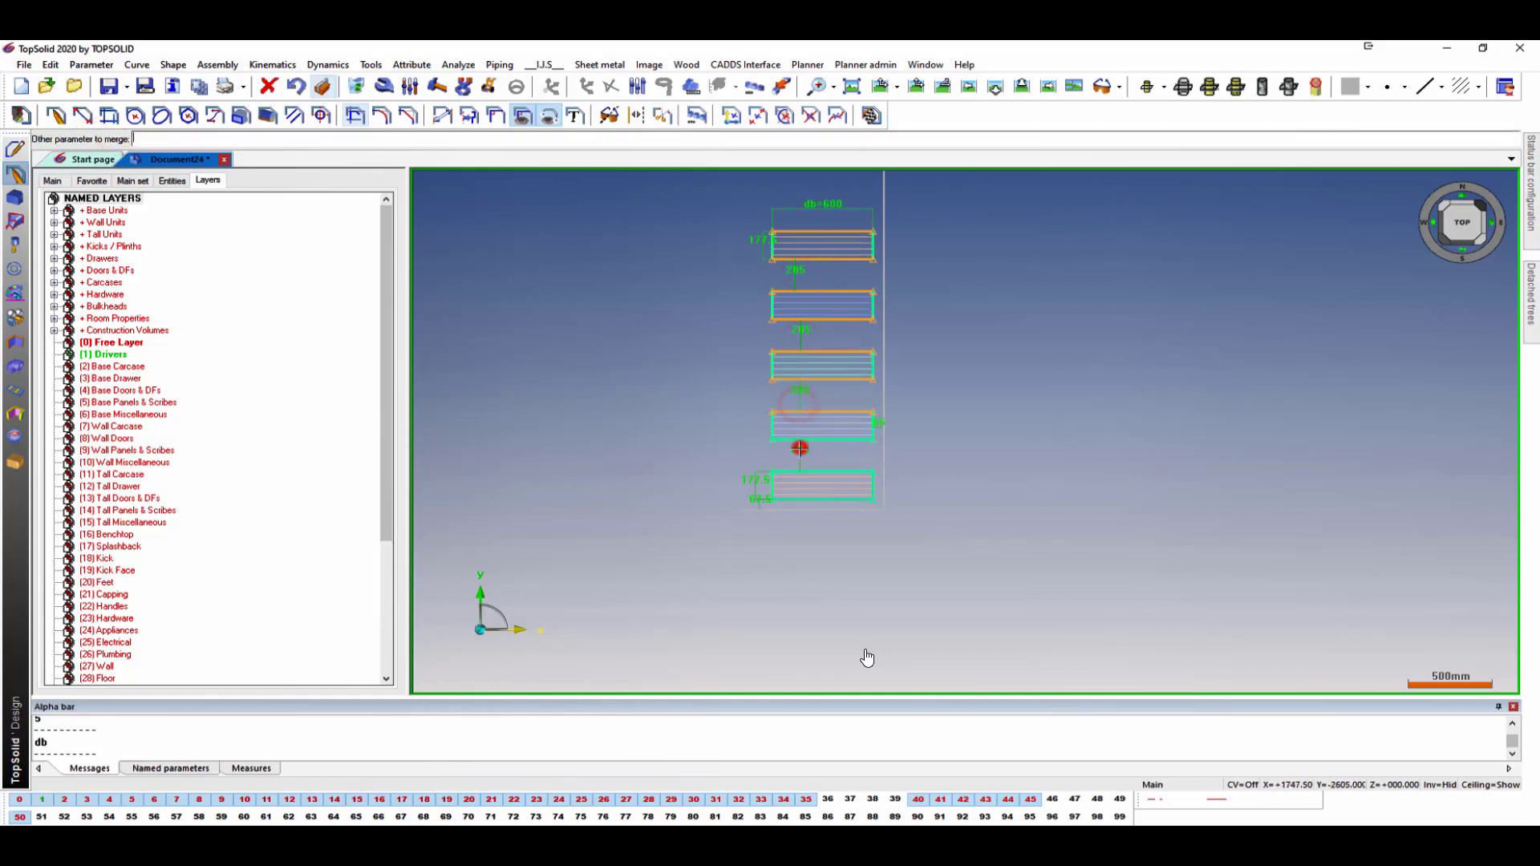
pyautogui.click(801, 449)
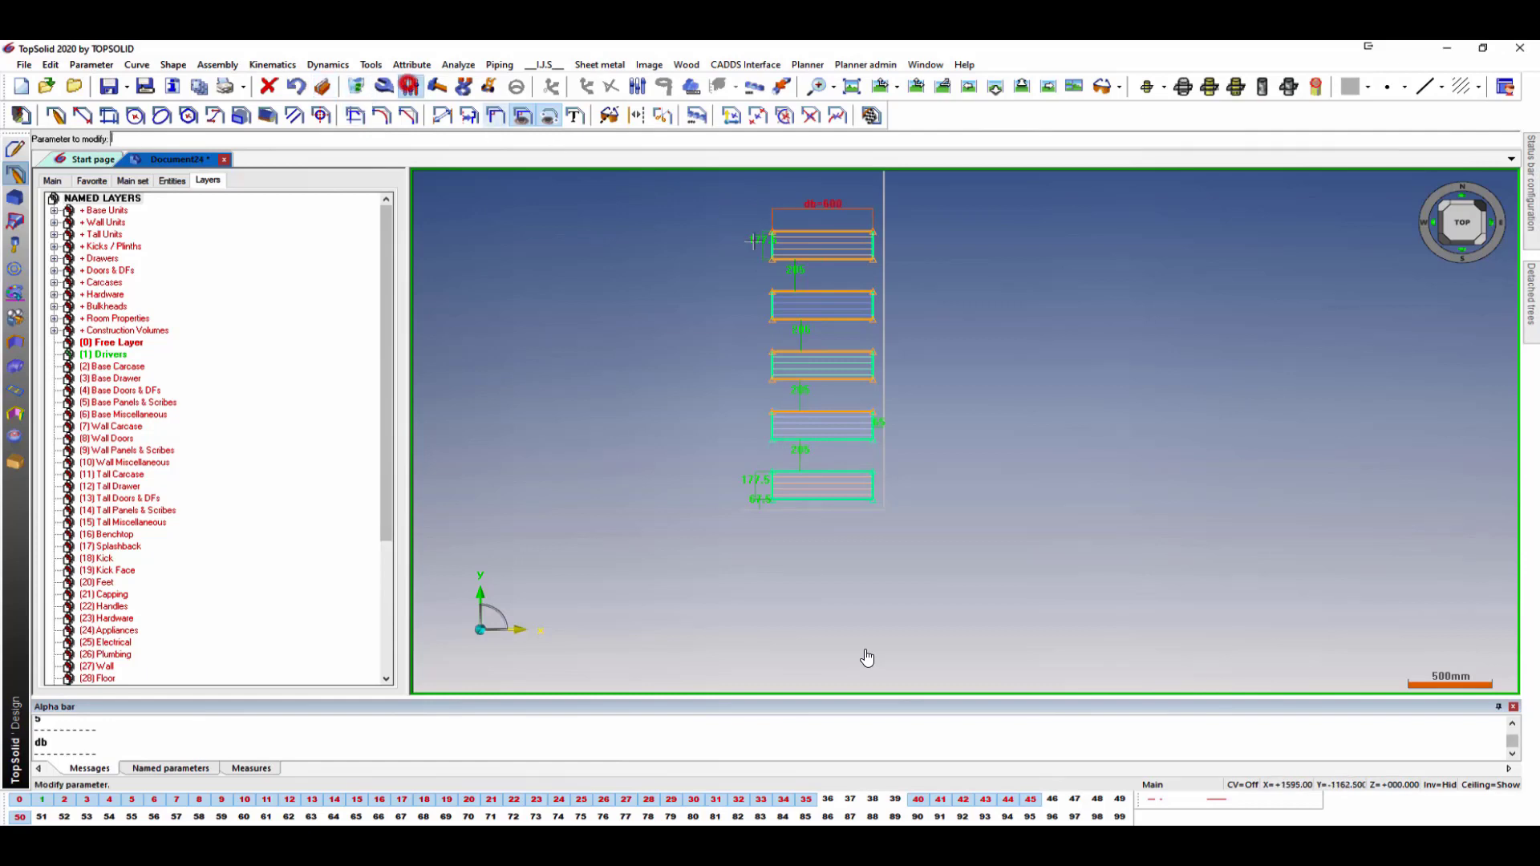
# Set the shared vertical gap between the column's rectangles to 0 mm.
pyautogui.click(410, 86)
pyautogui.click(798, 272)
pyautogui.write('0mm')
pyautogui.press('Return')
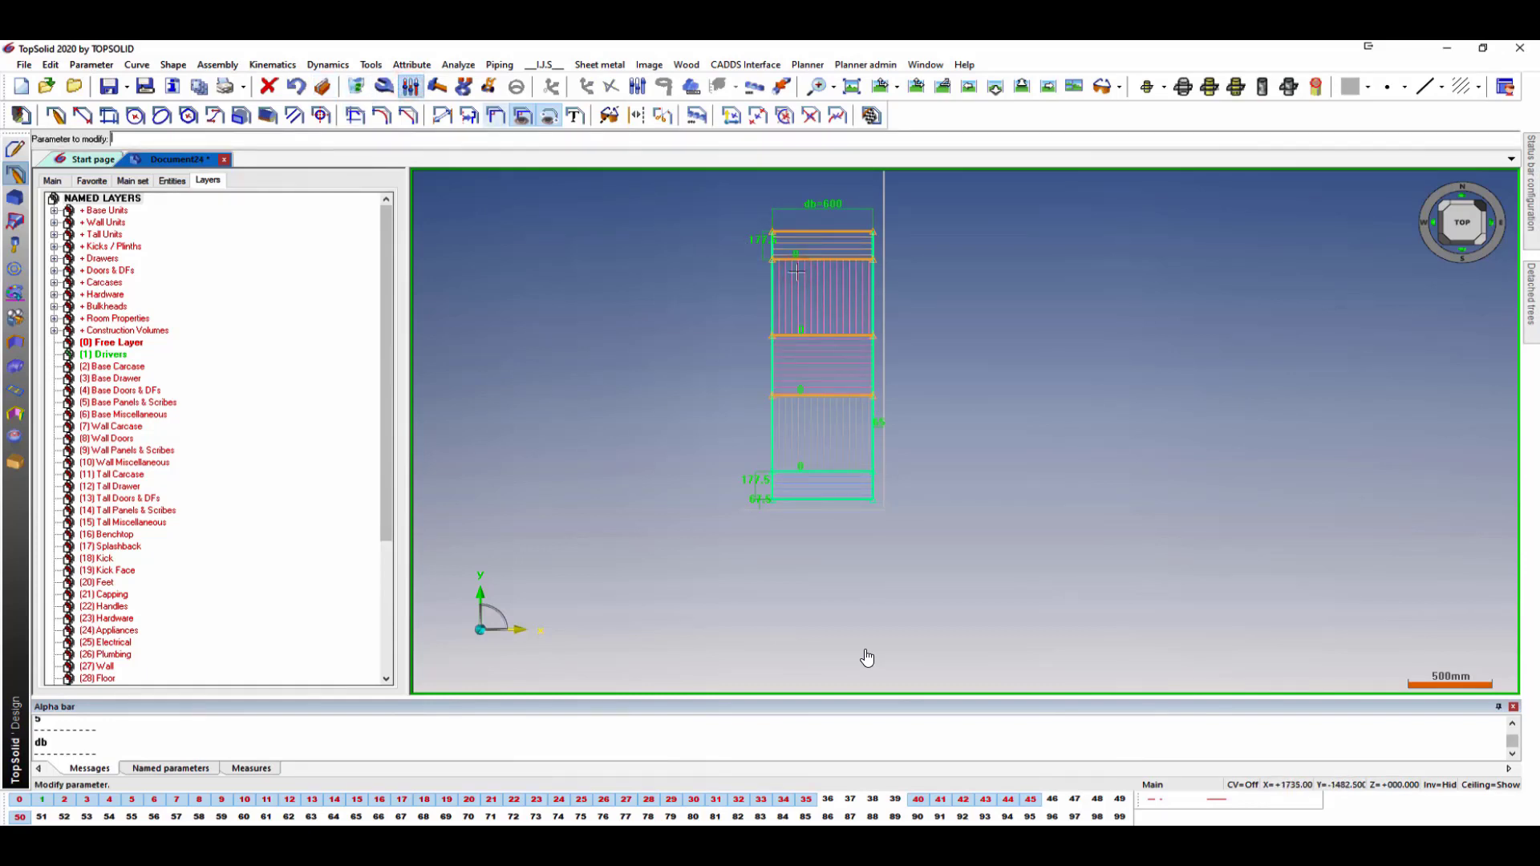
# Replace the column's offsets from the outline's lower and right edges with the shared 0 mm gap parameter.
pyautogui.click(759, 503)
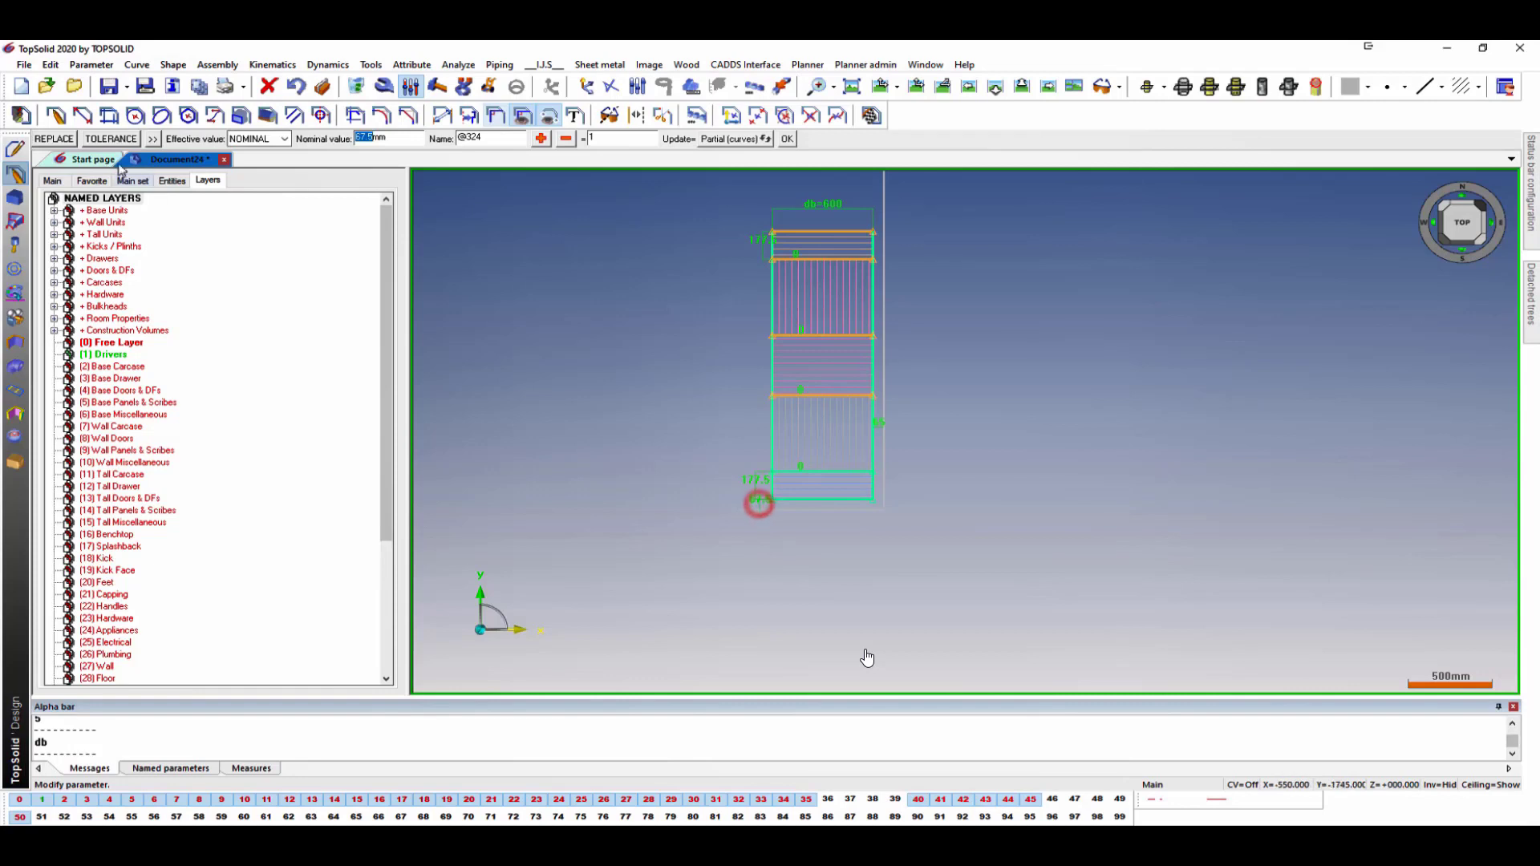
pyautogui.click(70, 140)
pyautogui.click(801, 468)
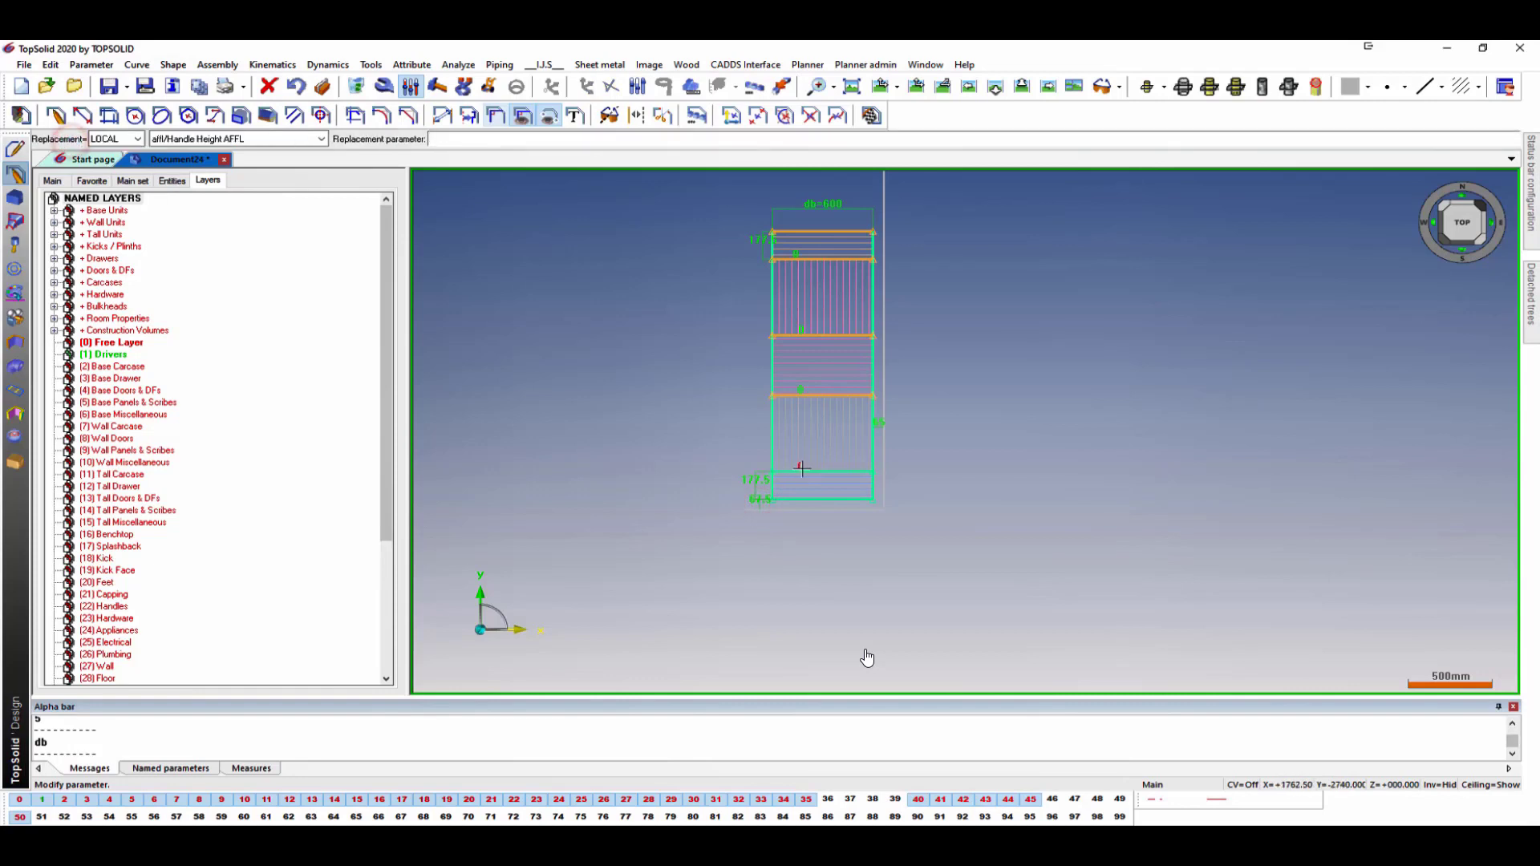
pyautogui.click(888, 425)
pyautogui.middleClick(856, 441)
pyautogui.click(802, 482)
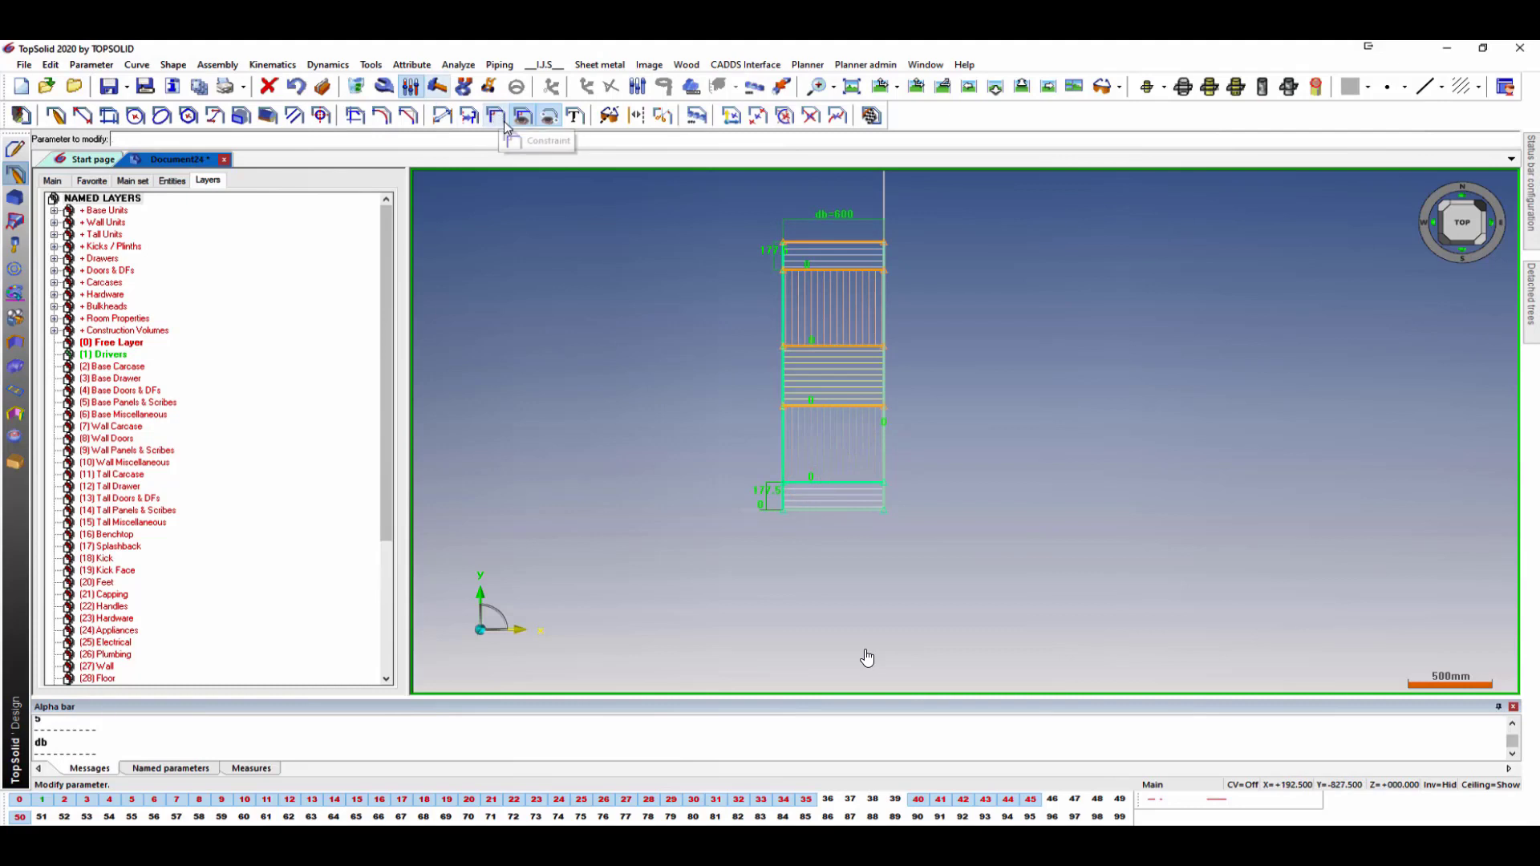
# Constrain the left edges of the column's second and middle rectangles to the same length.
pyautogui.click(784, 317)
pyautogui.click(136, 138)
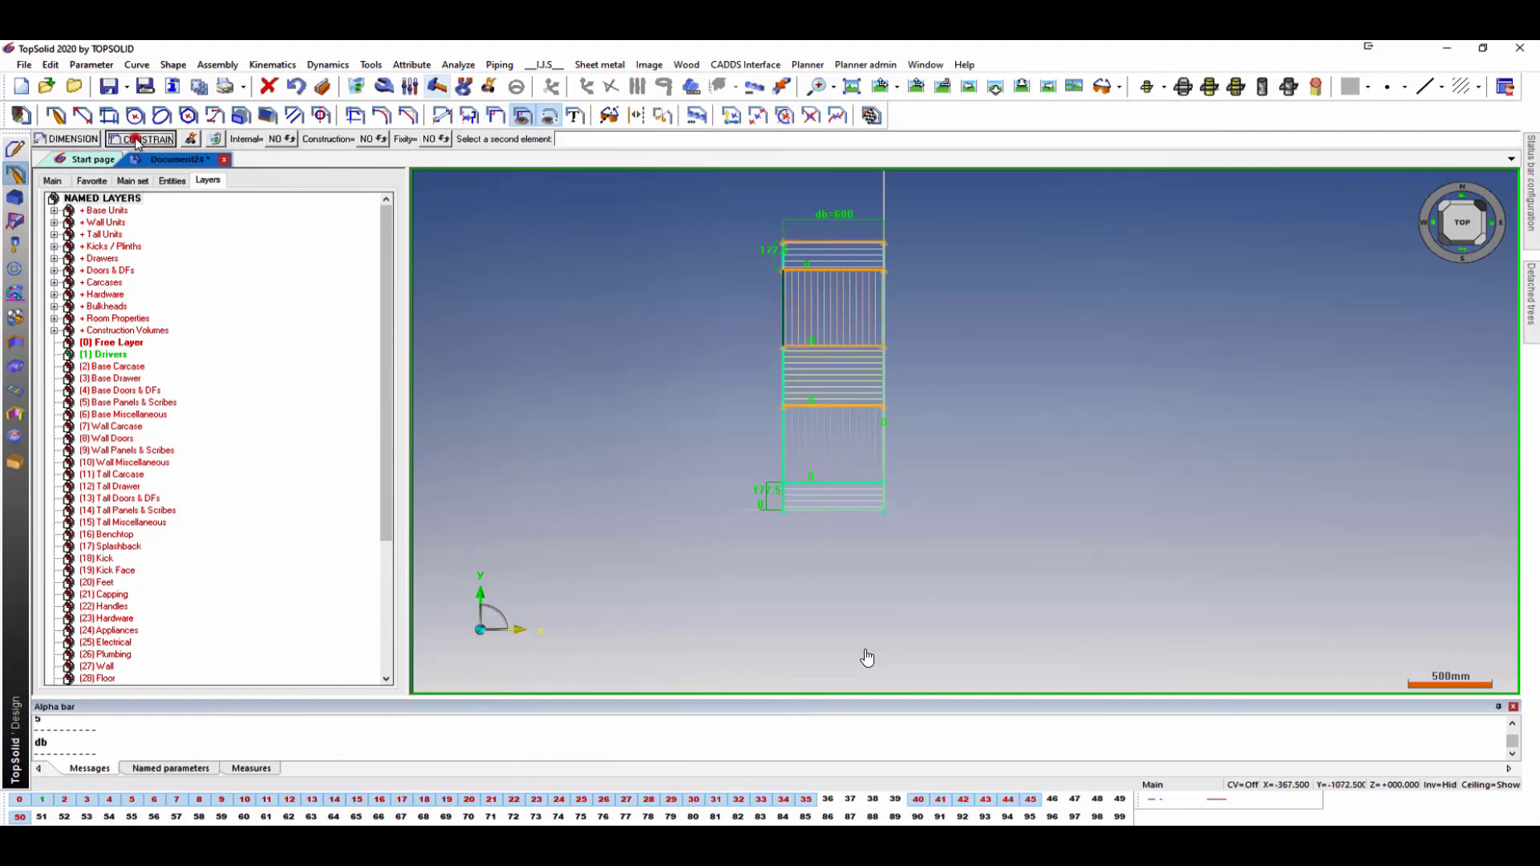
pyautogui.click(216, 138)
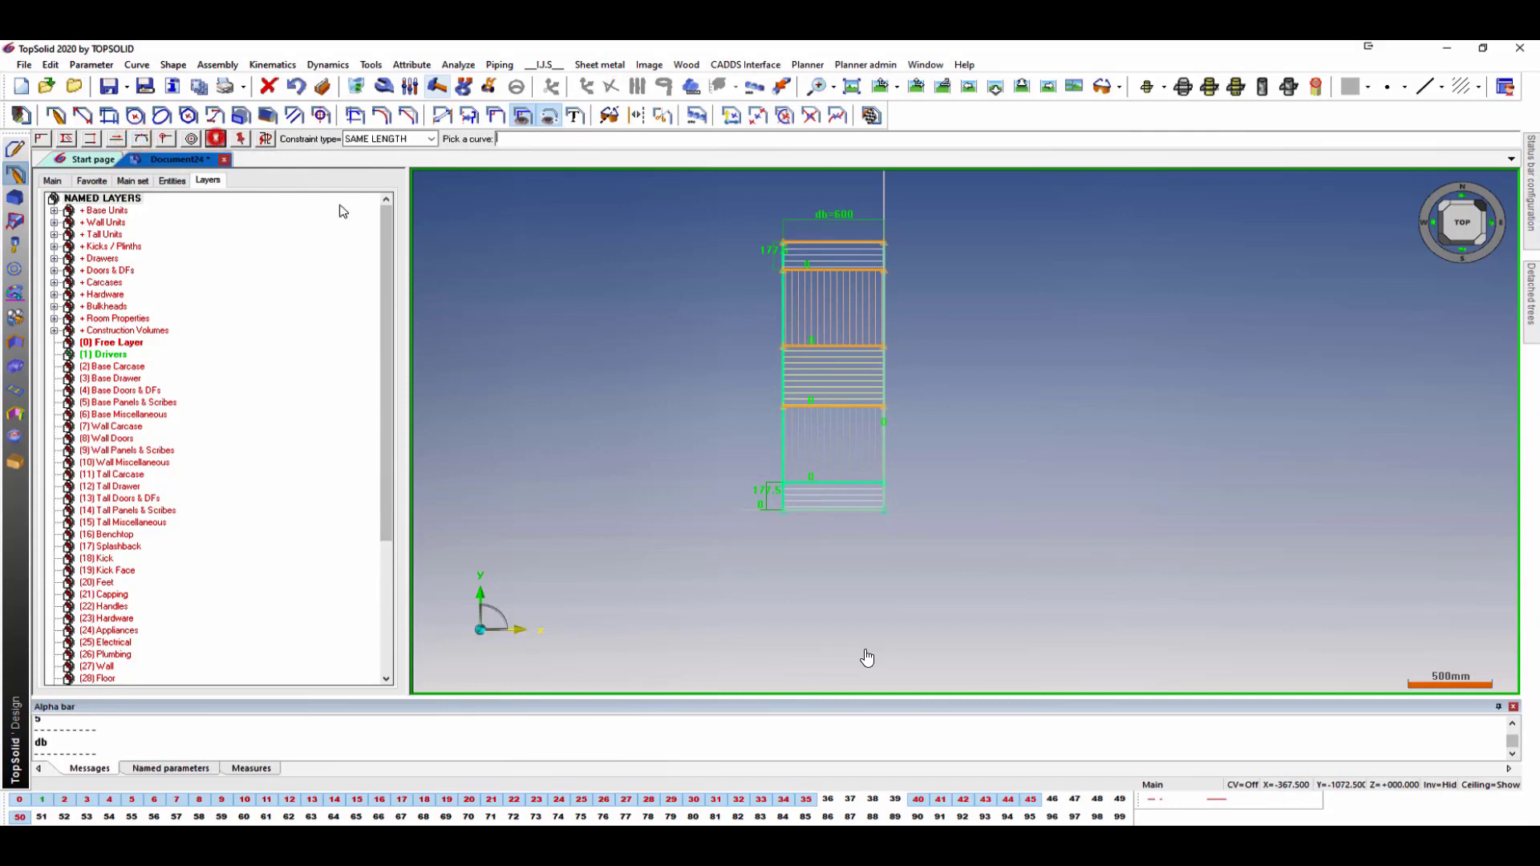
pyautogui.click(787, 382)
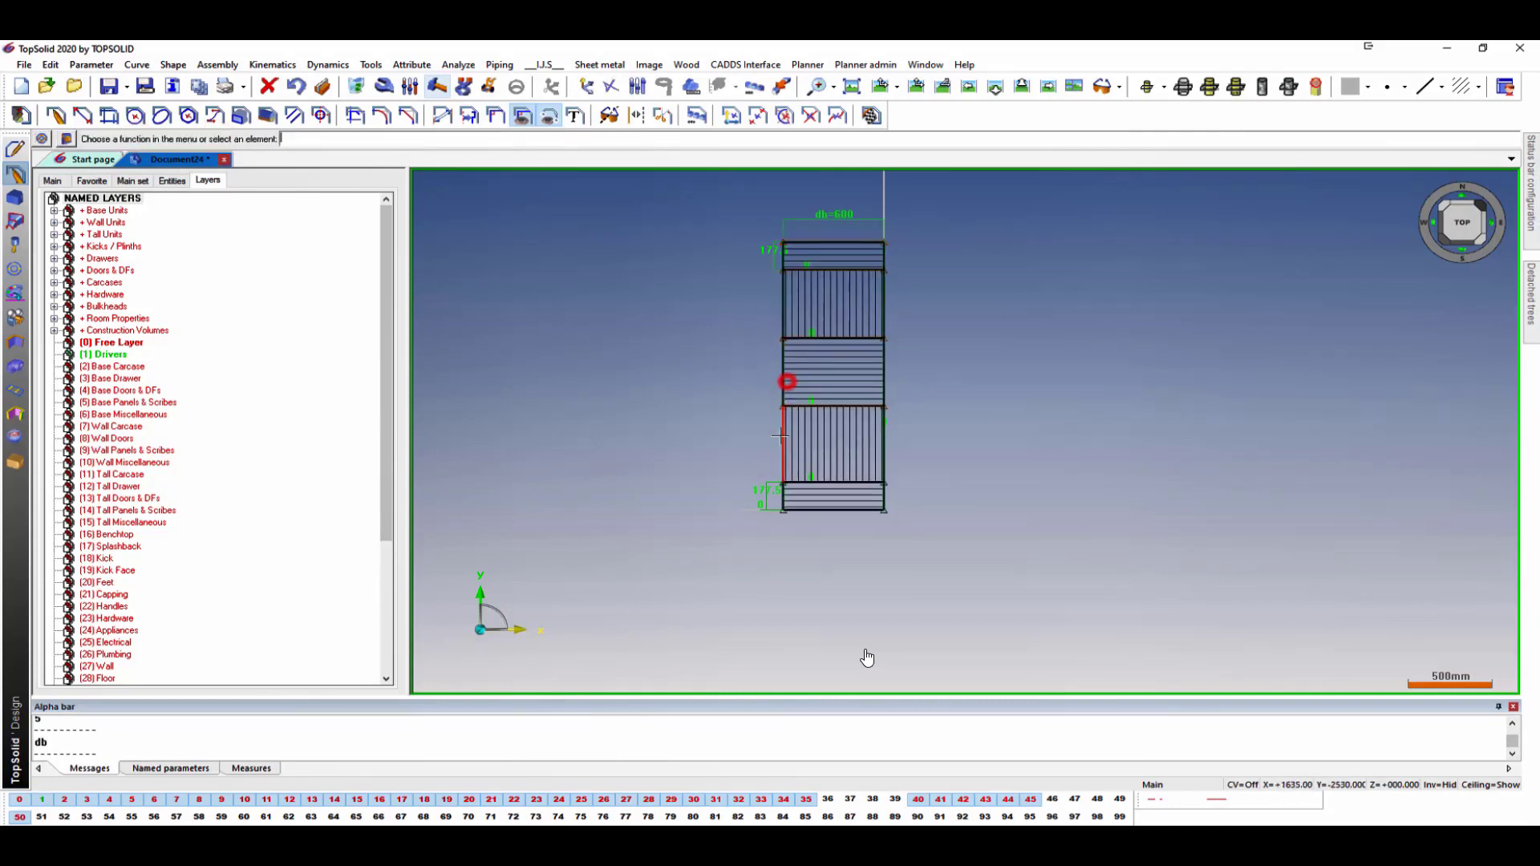
# Constrain the left edges of the column's fourth and middle rectangles to the same length.
pyautogui.click(504, 115)
pyautogui.click(224, 138)
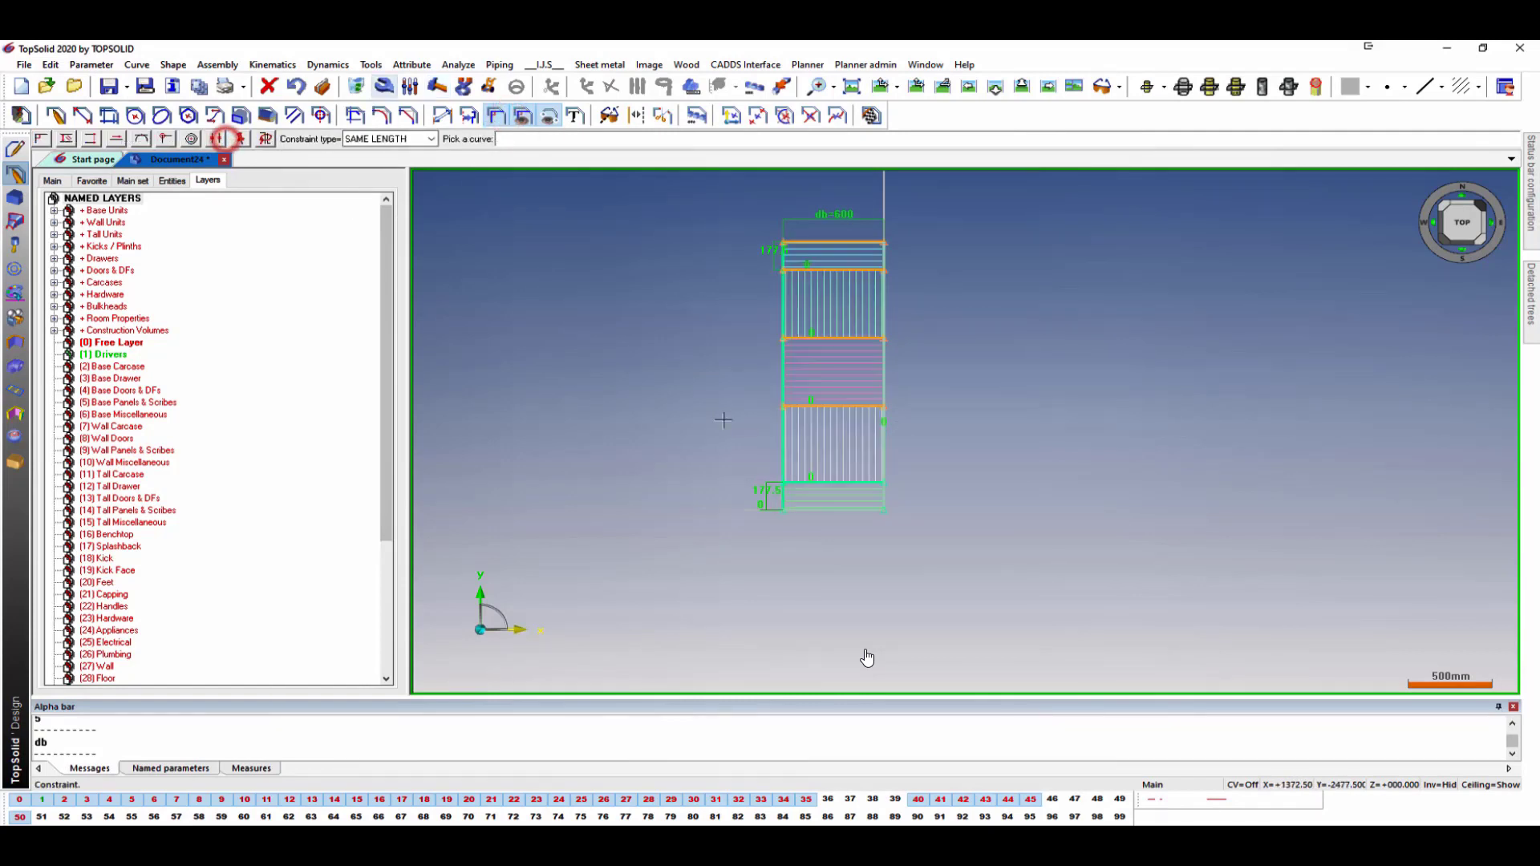
pyautogui.click(779, 427)
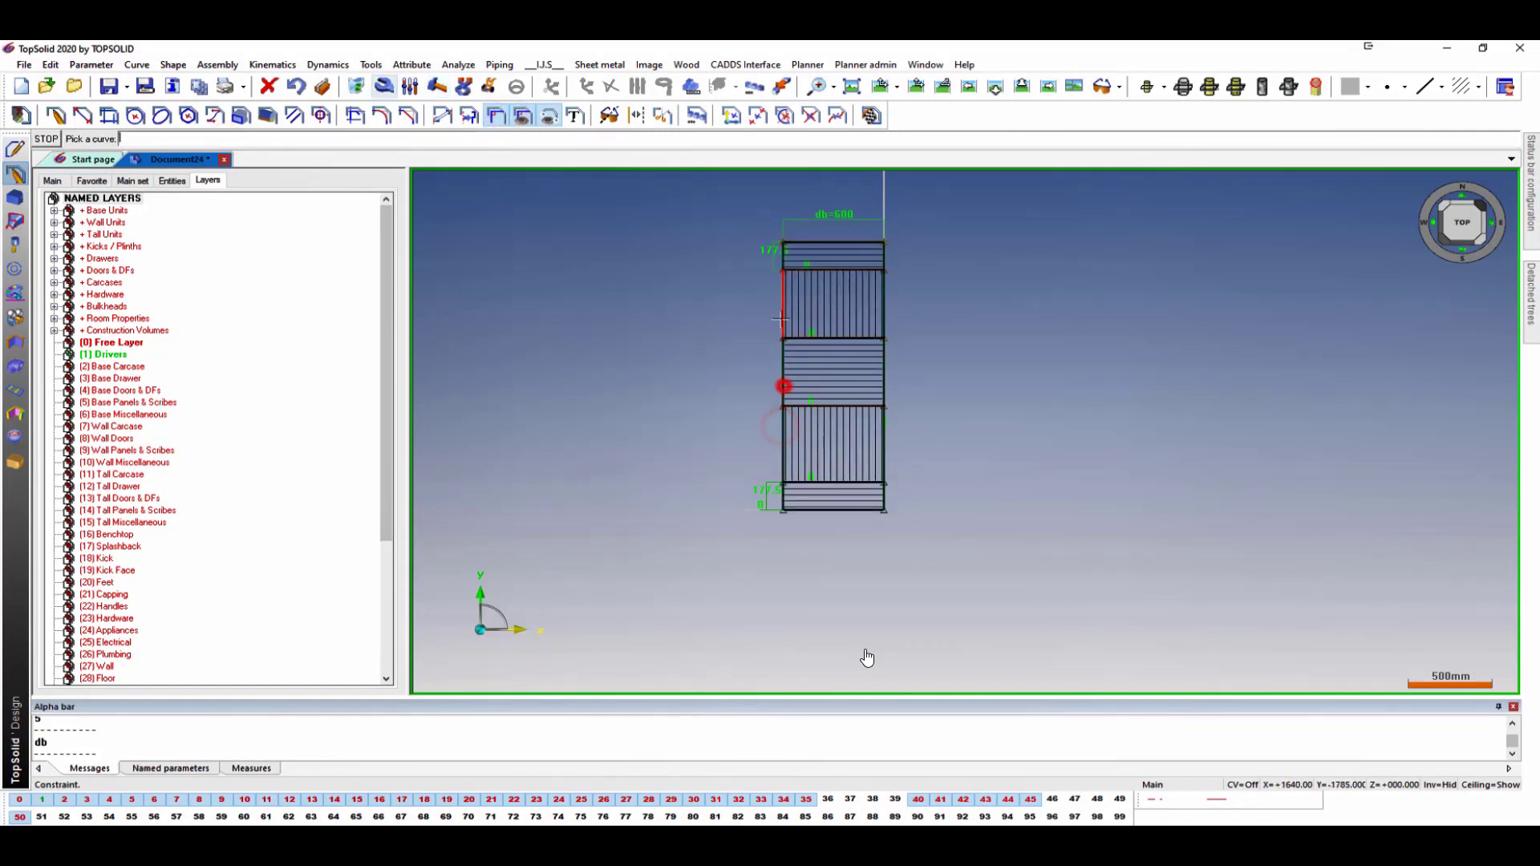
pyautogui.click(784, 385)
pyautogui.rightClick(750, 346)
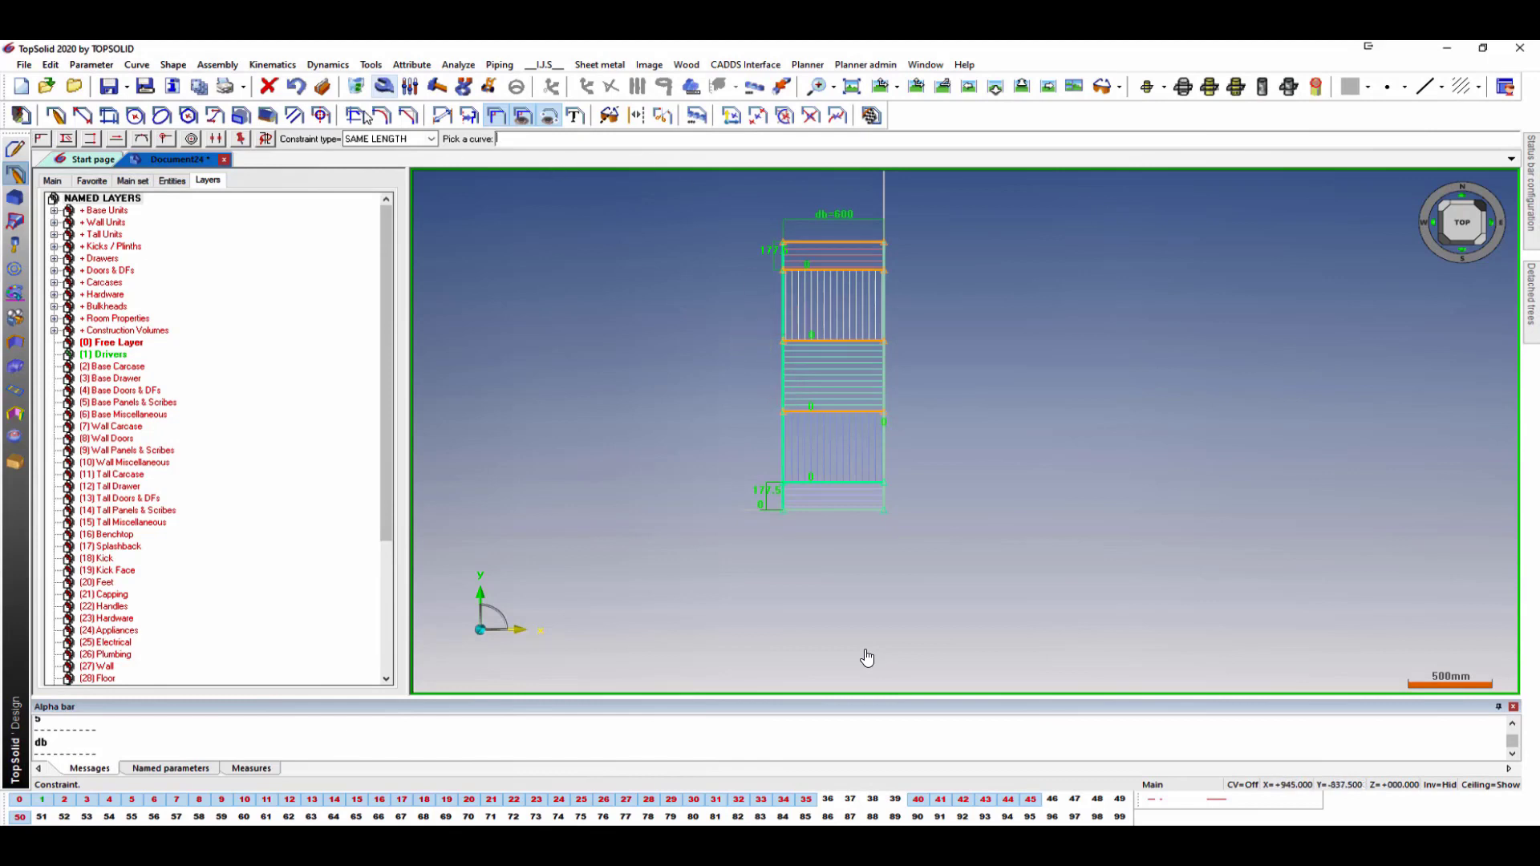
# Replace the height dimension of the column's top rectangle with the parameter te.
pyautogui.click(410, 86)
pyautogui.click(769, 251)
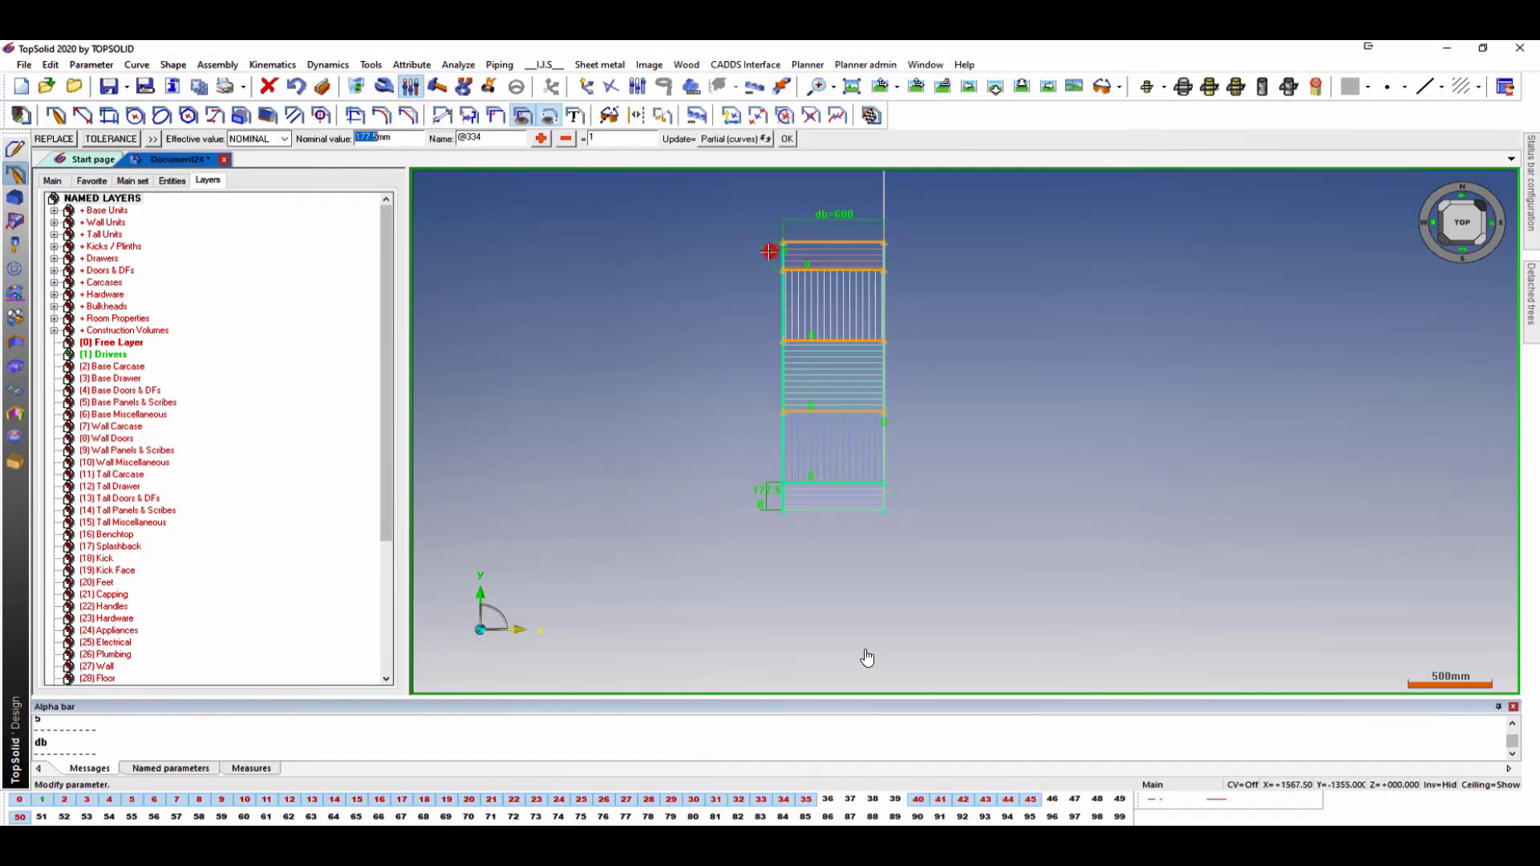
pyautogui.press('Return')
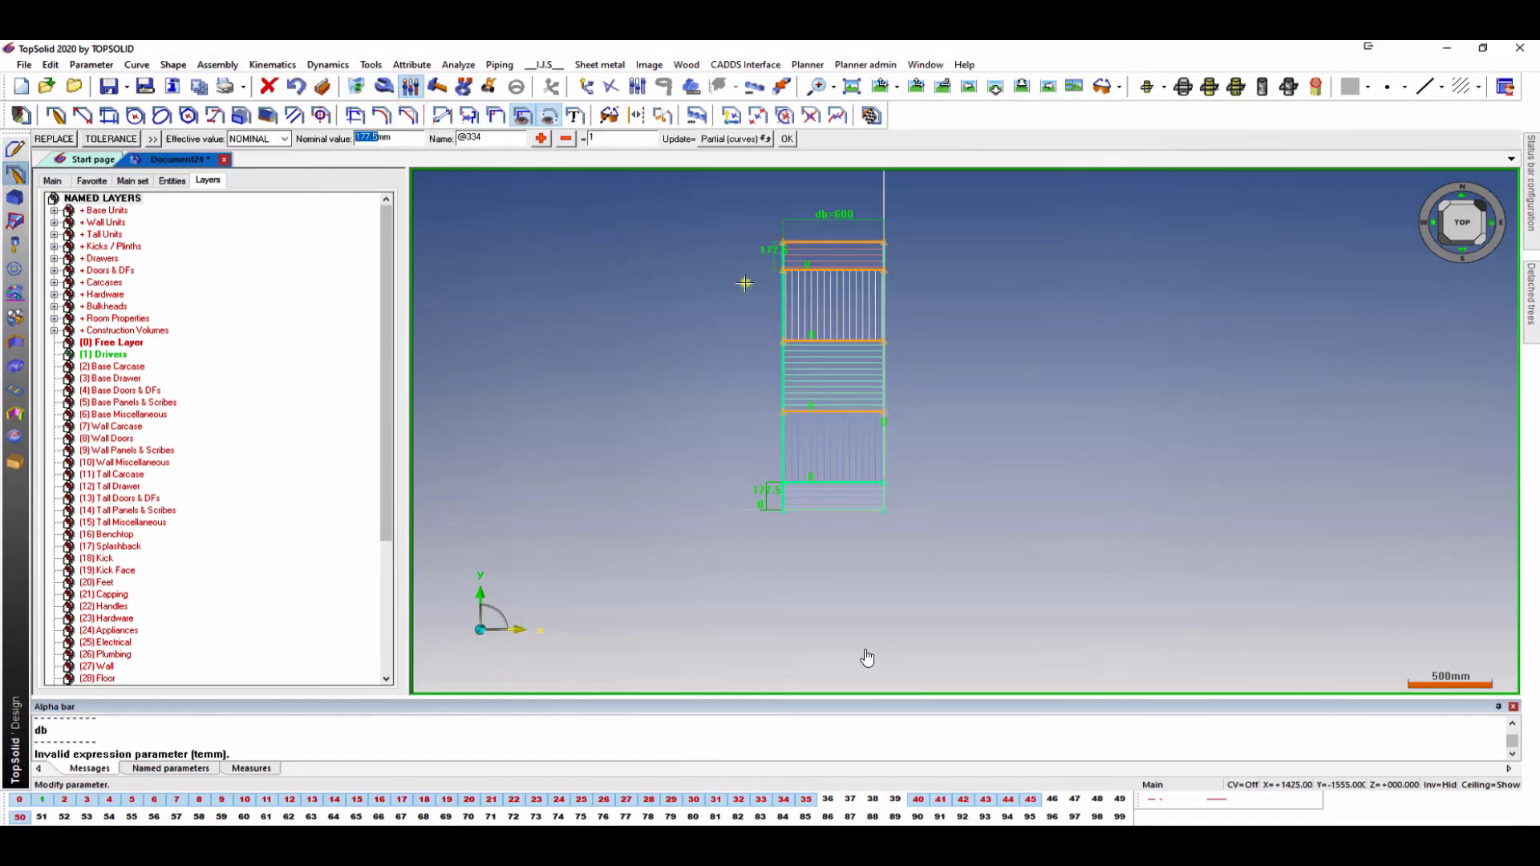
pyautogui.write('te')
pyautogui.rightClick(746, 282)
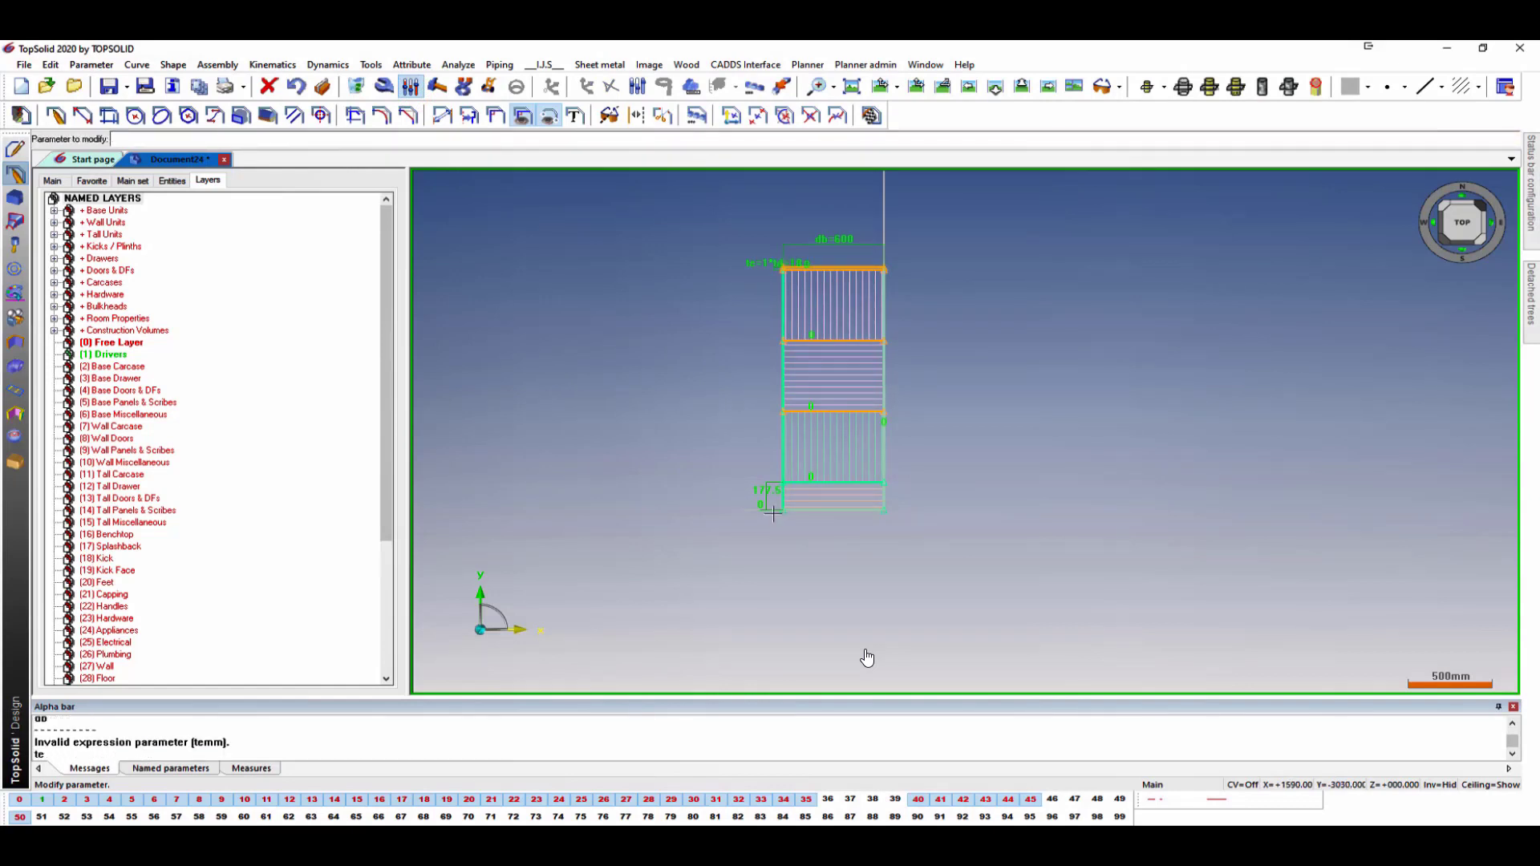
# Replace the height dimension of the column's lowest rectangle with the parameter wi.
pyautogui.click(722, 473)
pyautogui.click(714, 471)
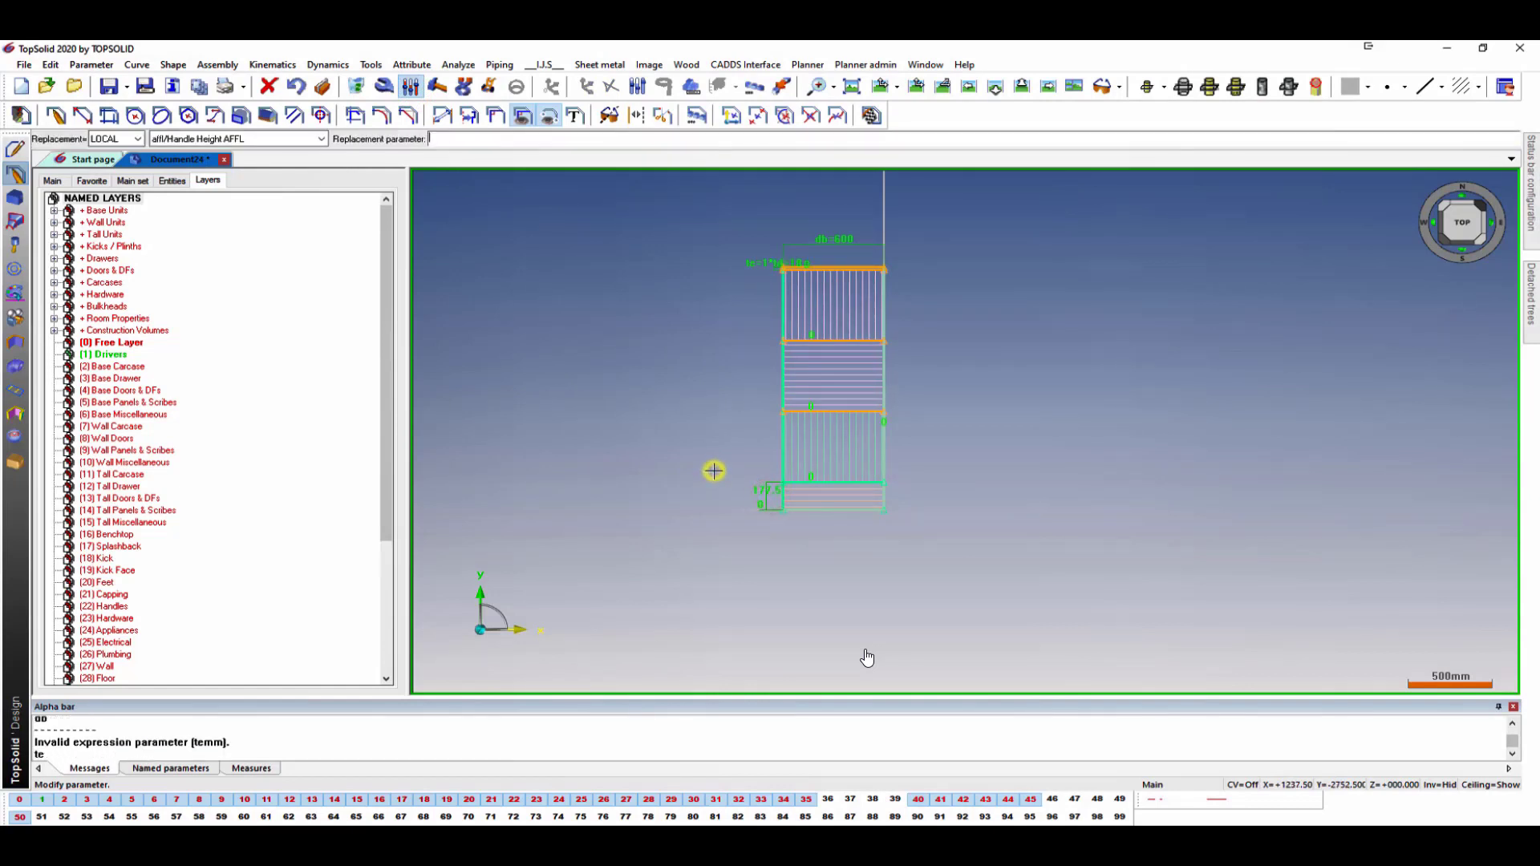
pyautogui.write('wi')
pyautogui.press('Return')
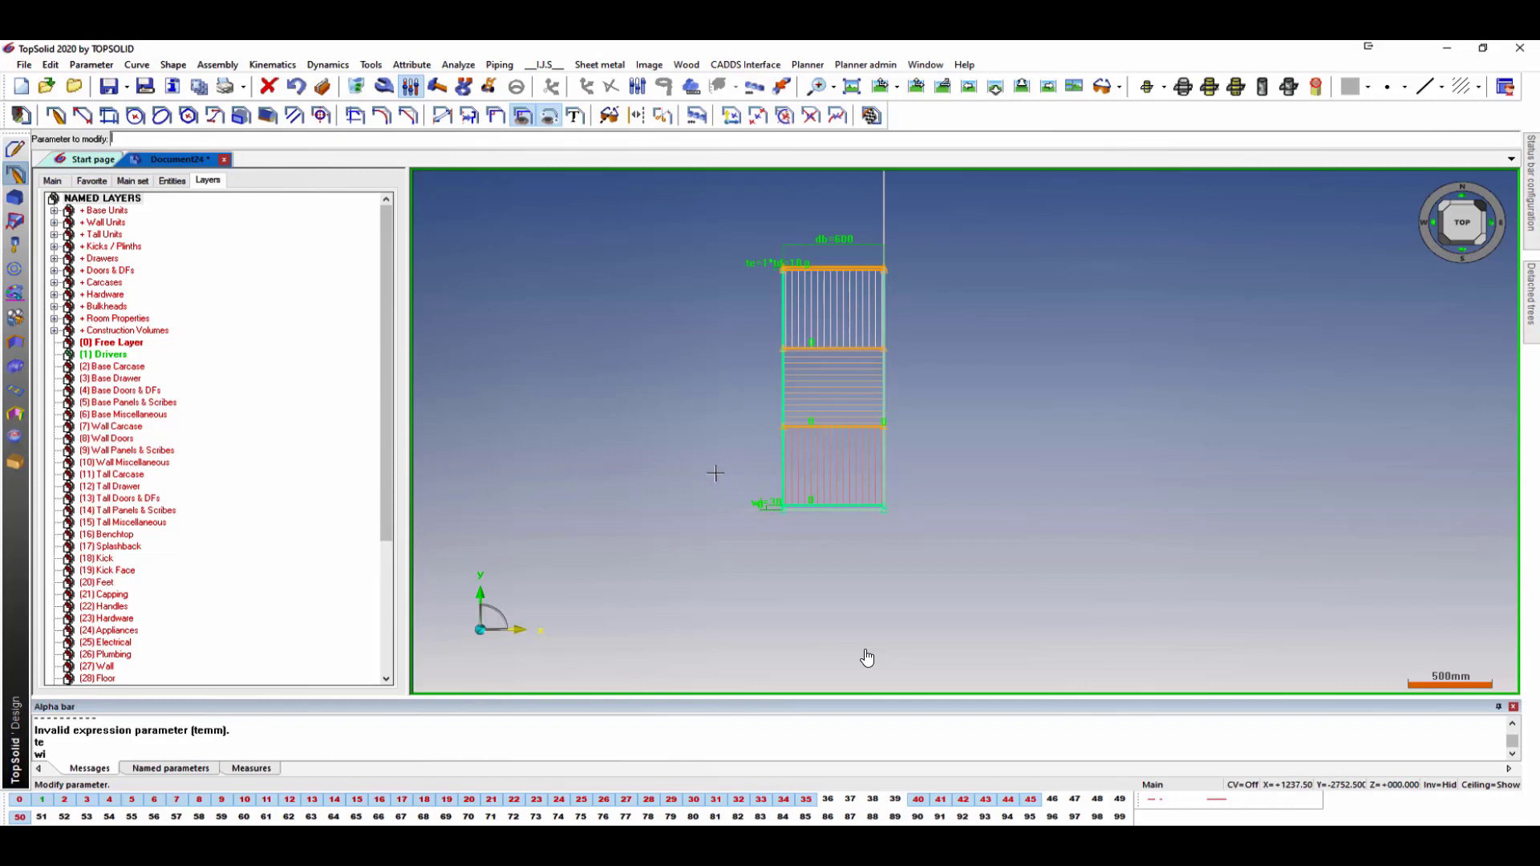
# Dimension the left edge of the column's fourth rectangle, set it to 900 mm, and finish the sketch.
pyautogui.click(442, 115)
pyautogui.click(783, 463)
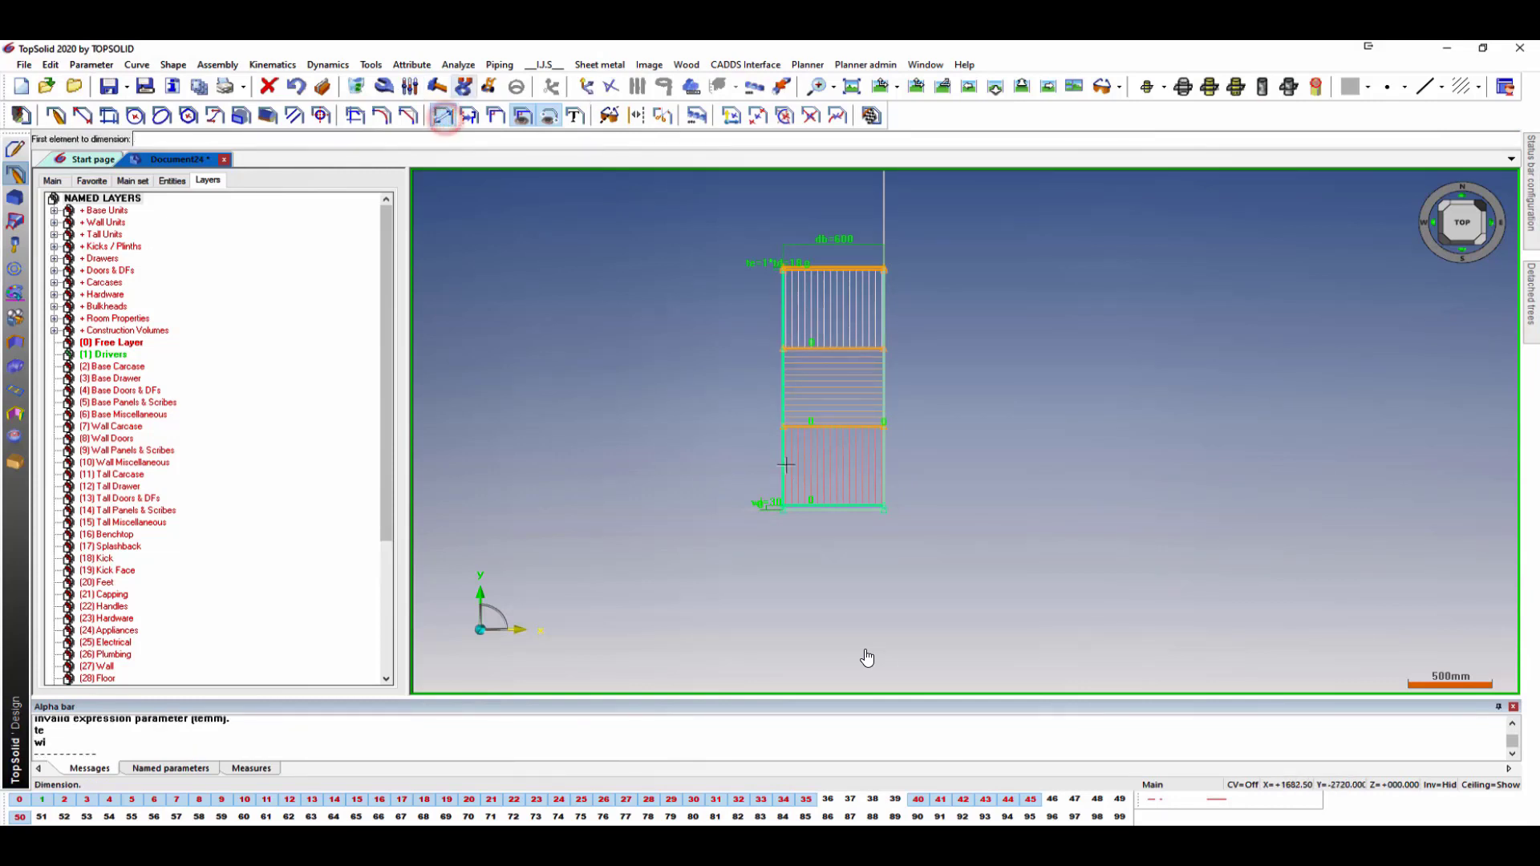
pyautogui.click(758, 451)
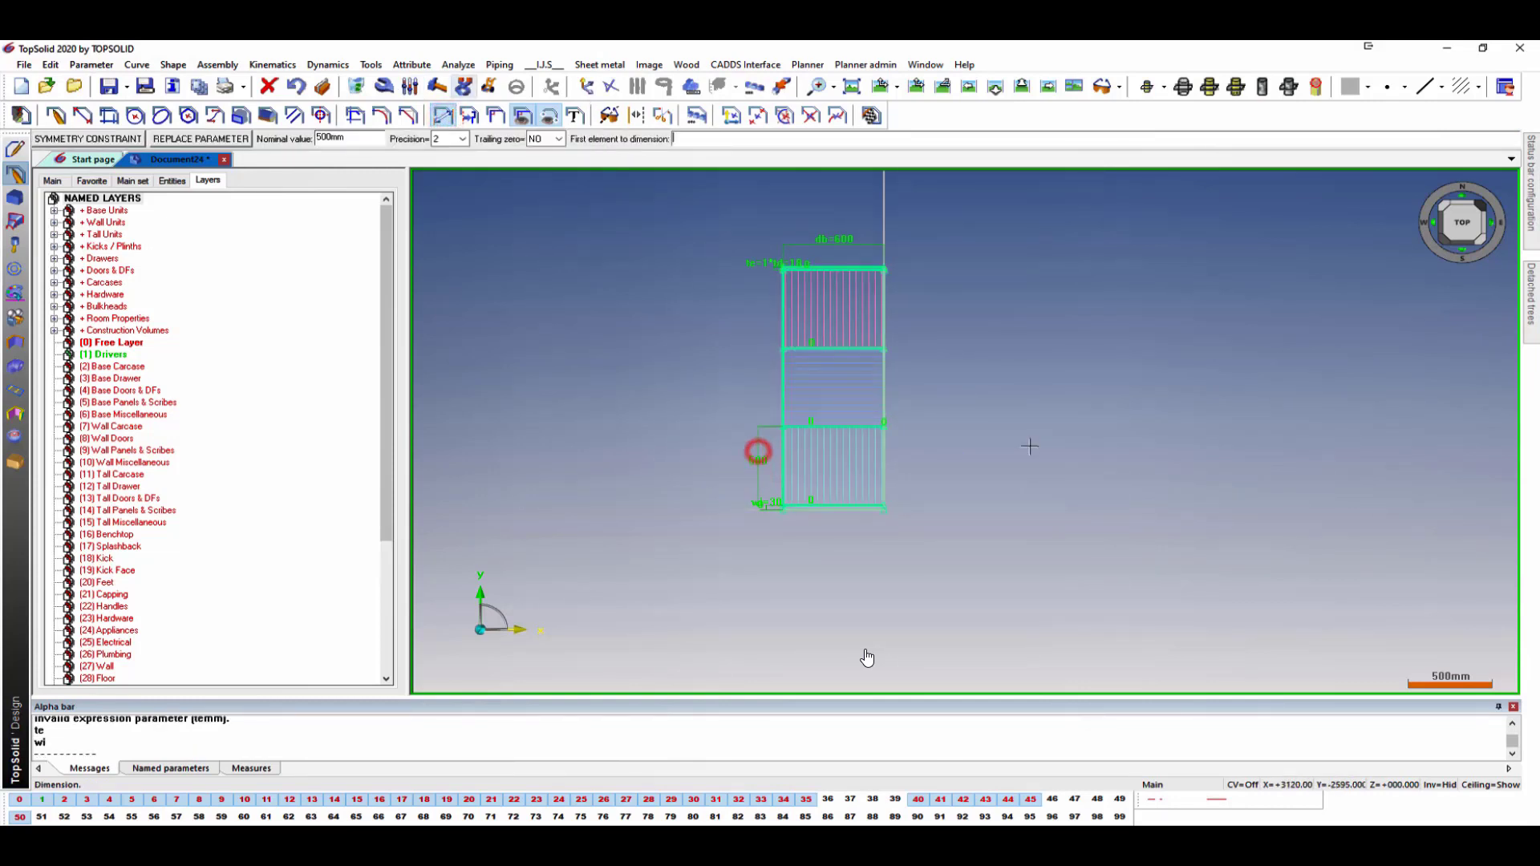
pyautogui.write('900')
pyautogui.press('Return')
pyautogui.scroll(-3, 995, 474)
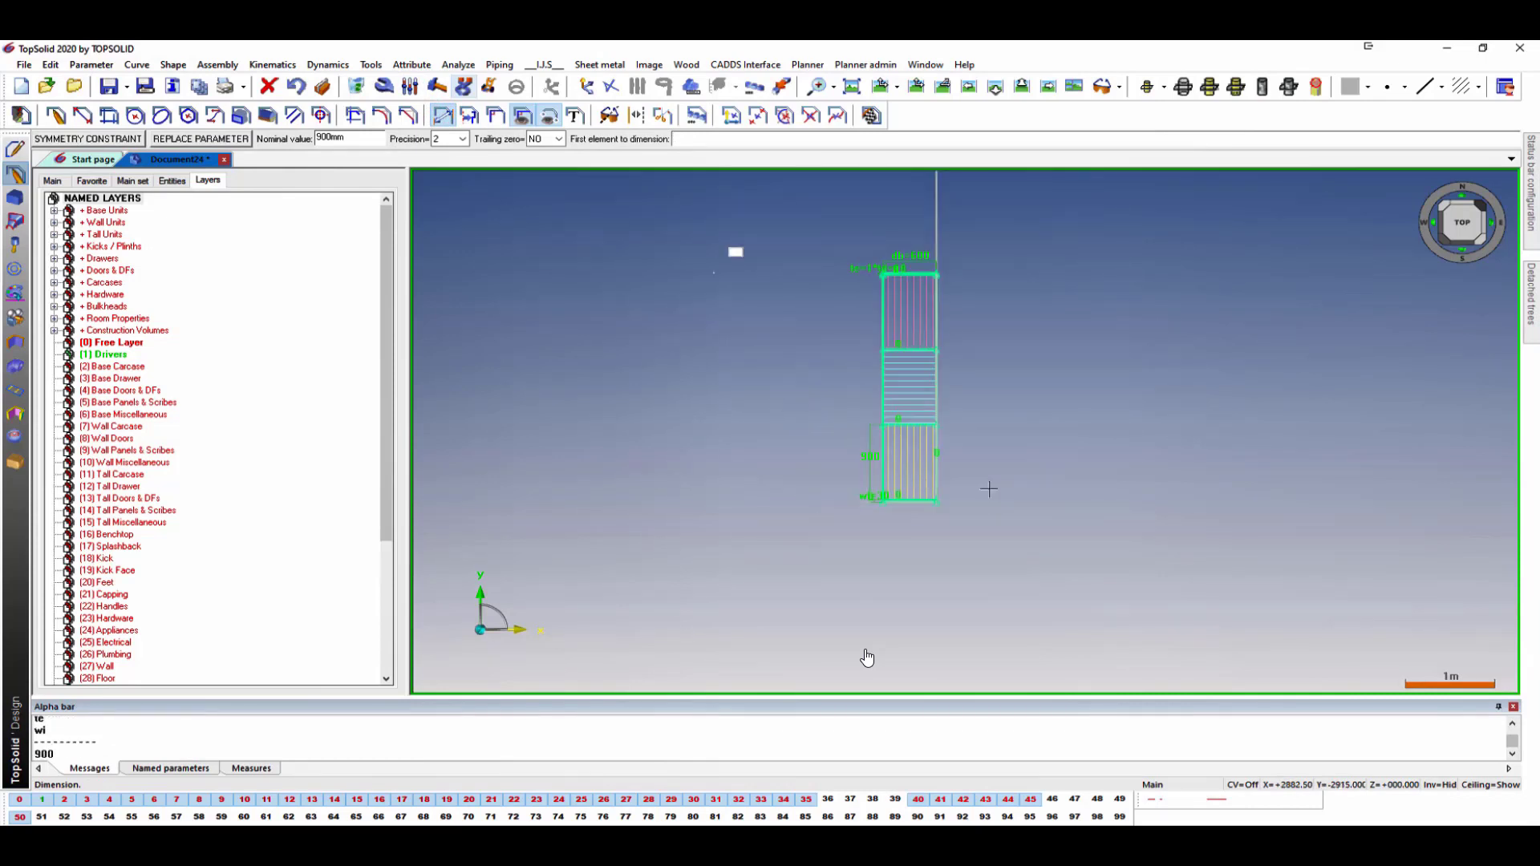
pyautogui.click(876, 114)
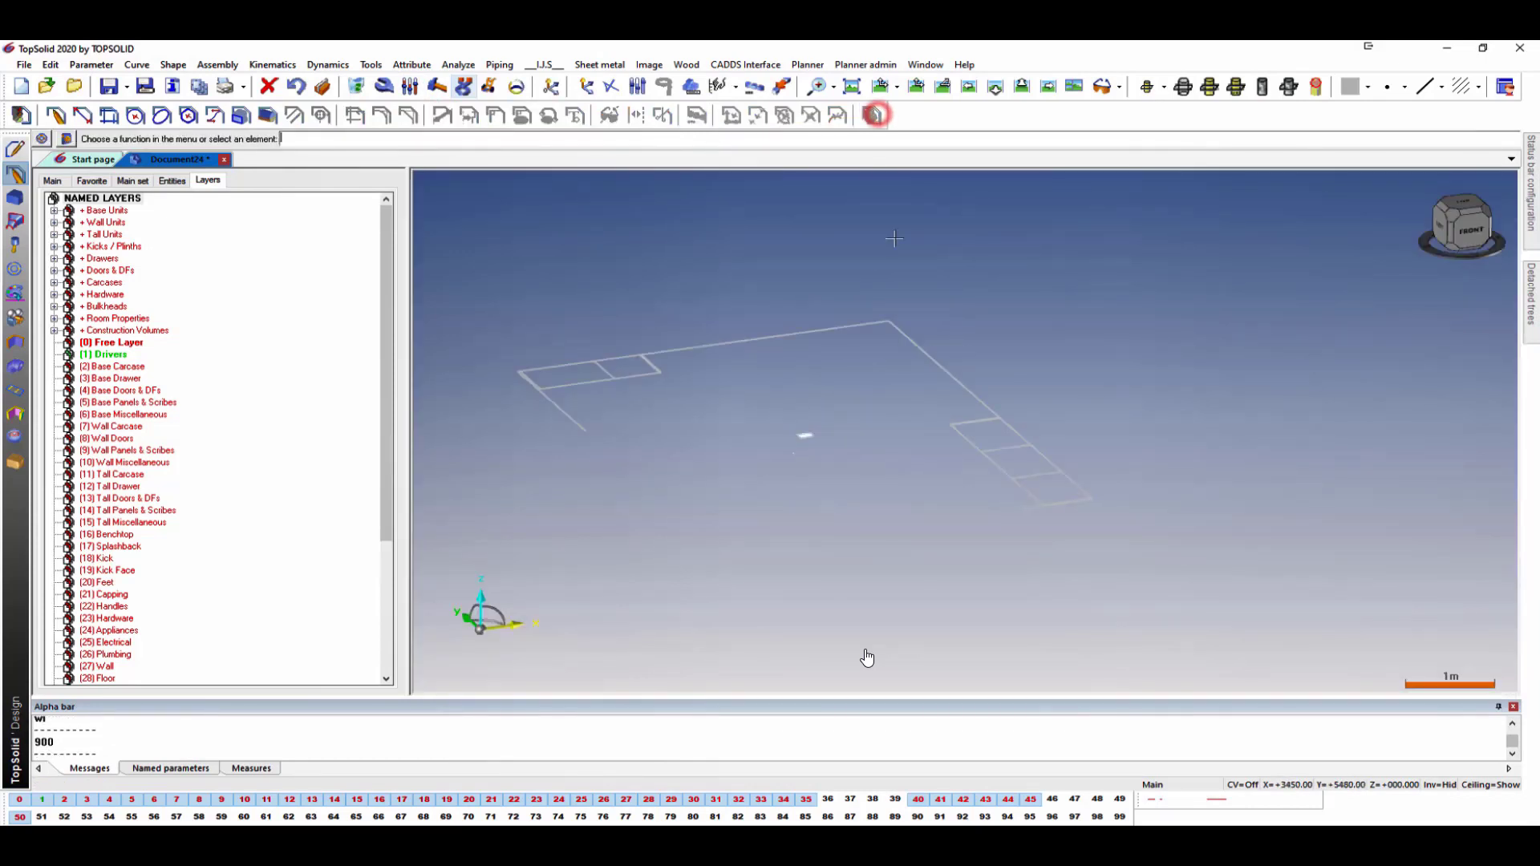
# Switch the favourites library from Benchtop Components to Project Tools.
pyautogui.click(91, 181)
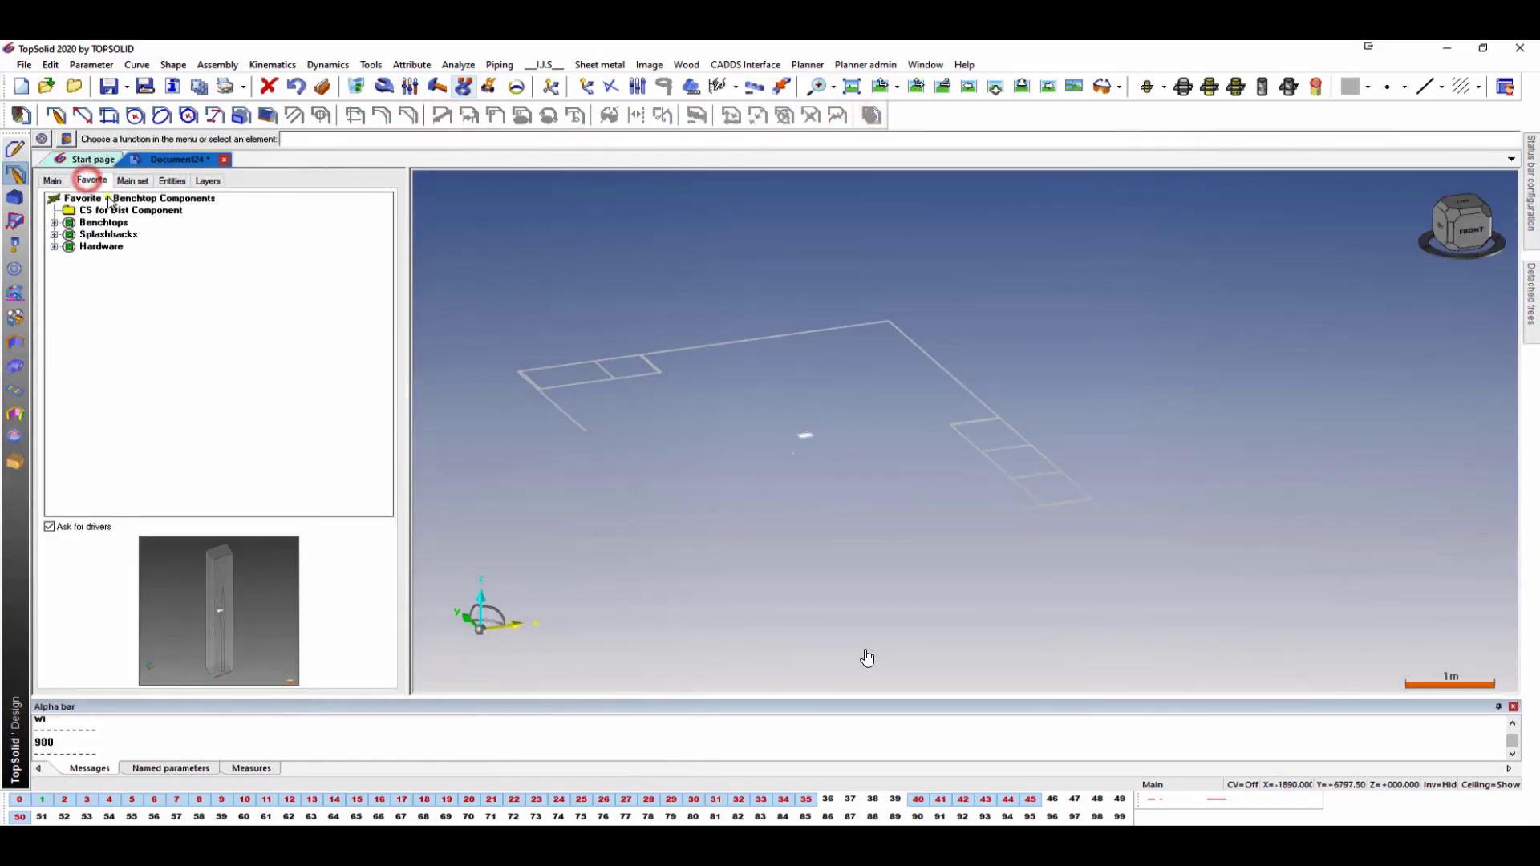
pyautogui.rightClick(106, 197)
pyautogui.moveTo(185, 238)
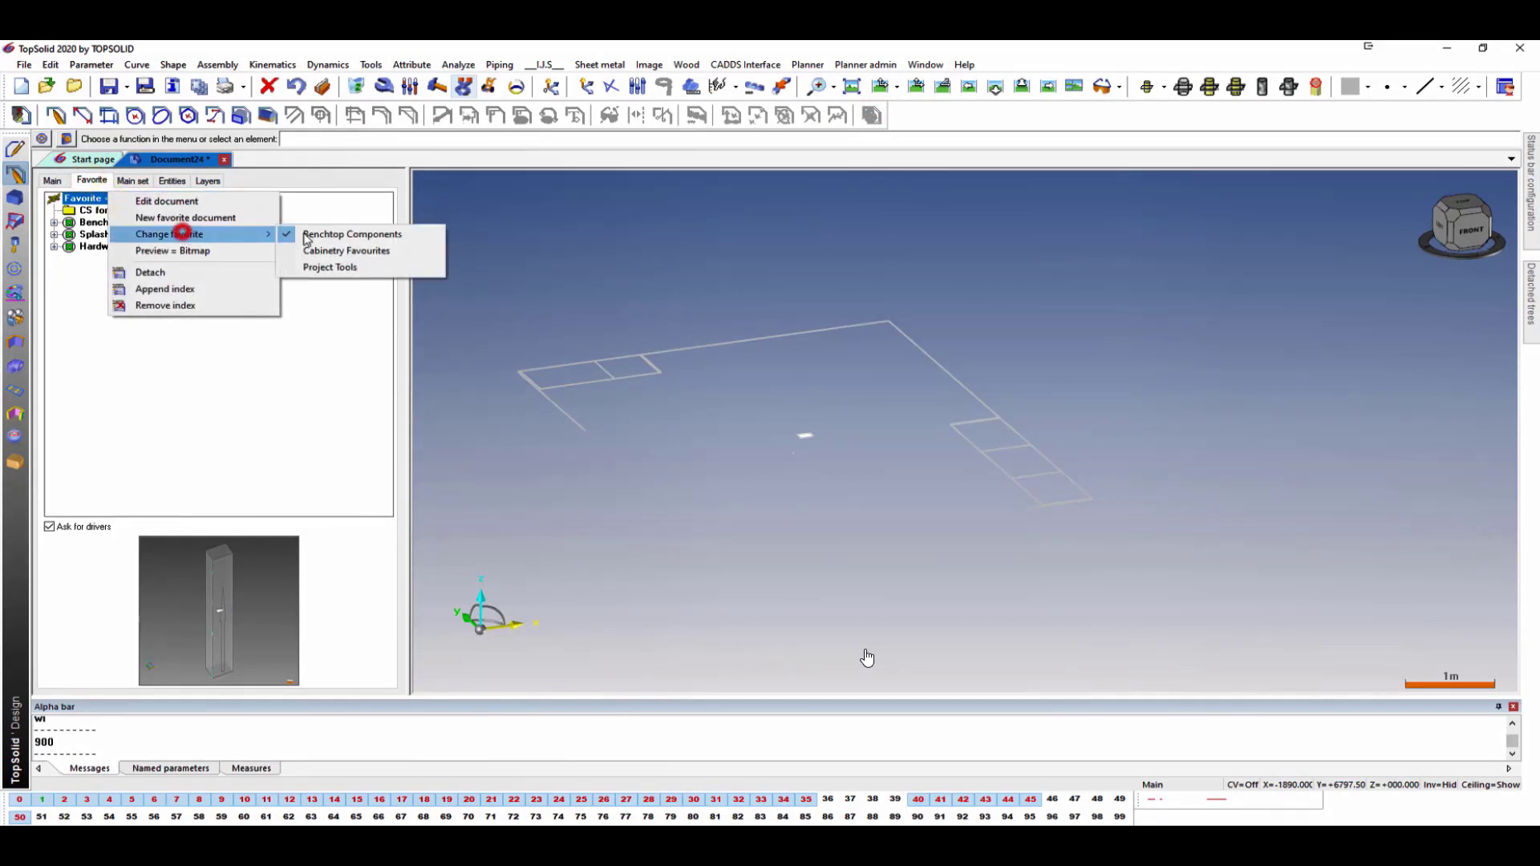
pyautogui.click(333, 268)
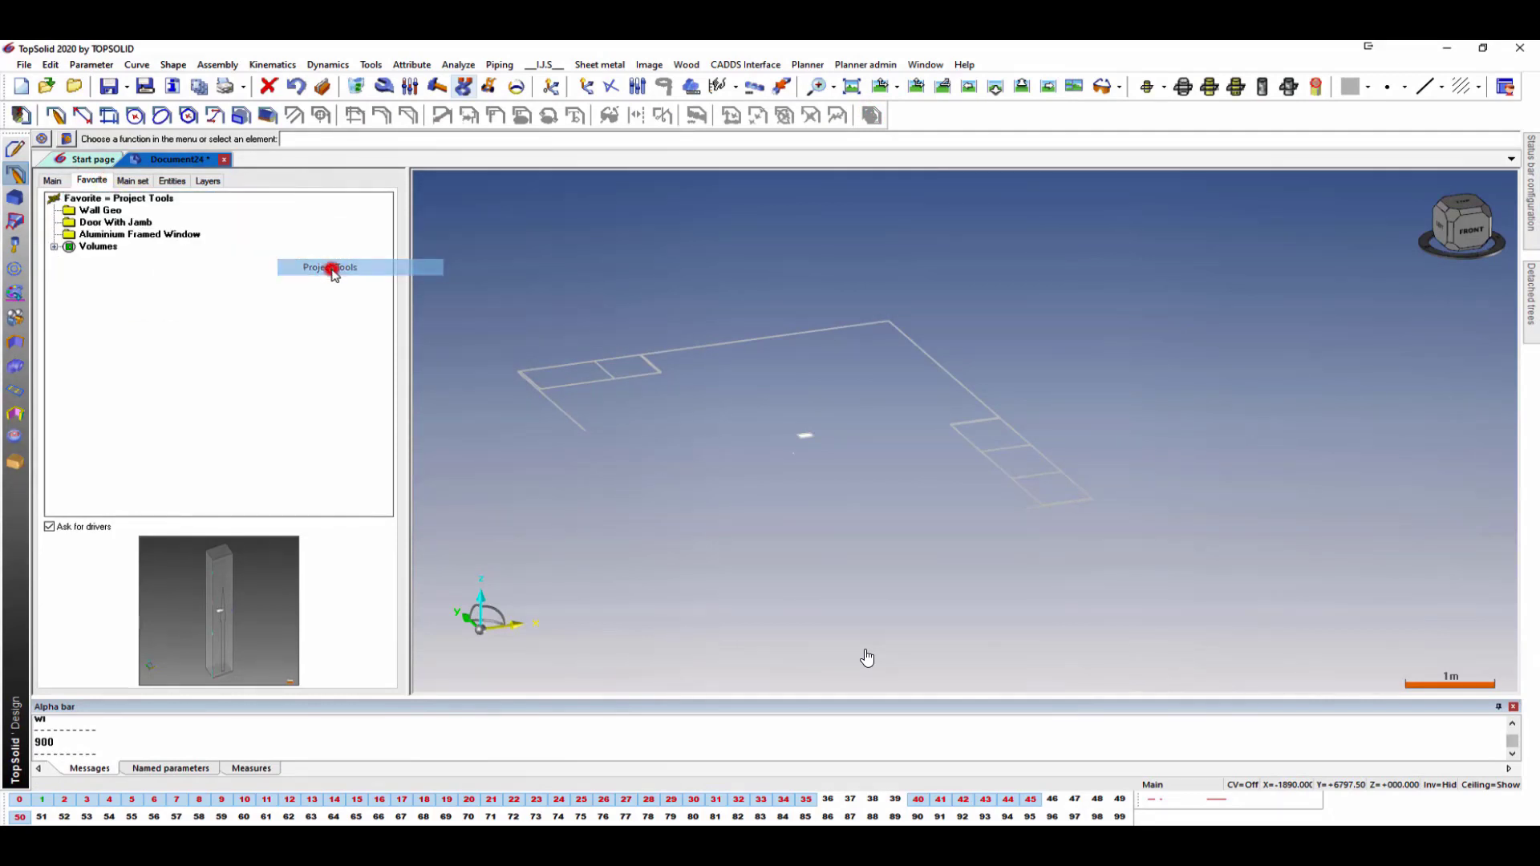
# Insert the Wall Geo component using the sketched room outline as the wall path.
pyautogui.click(102, 211)
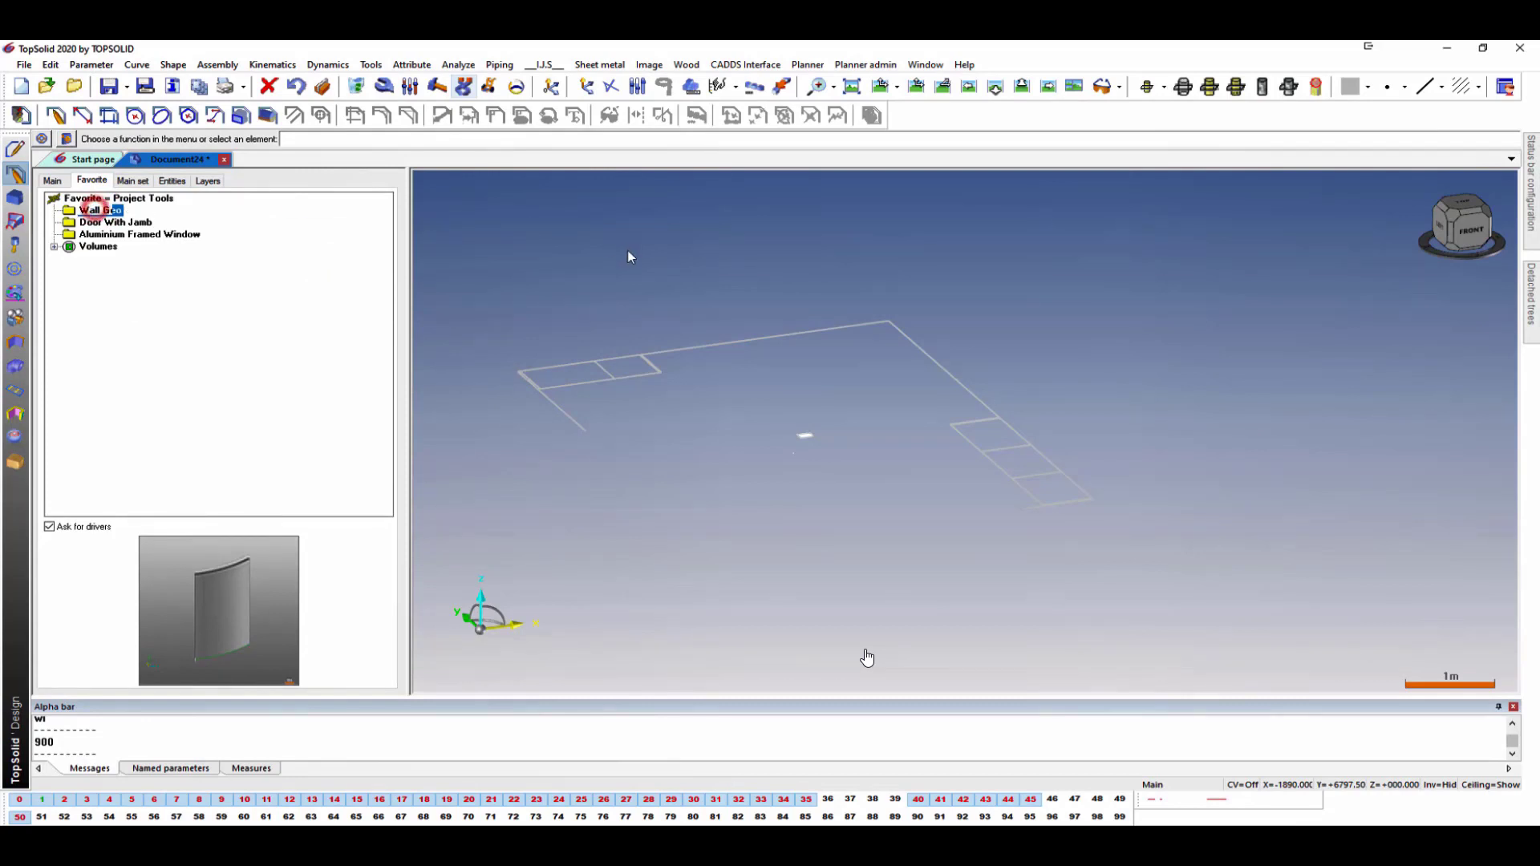
pyautogui.click(434, 140)
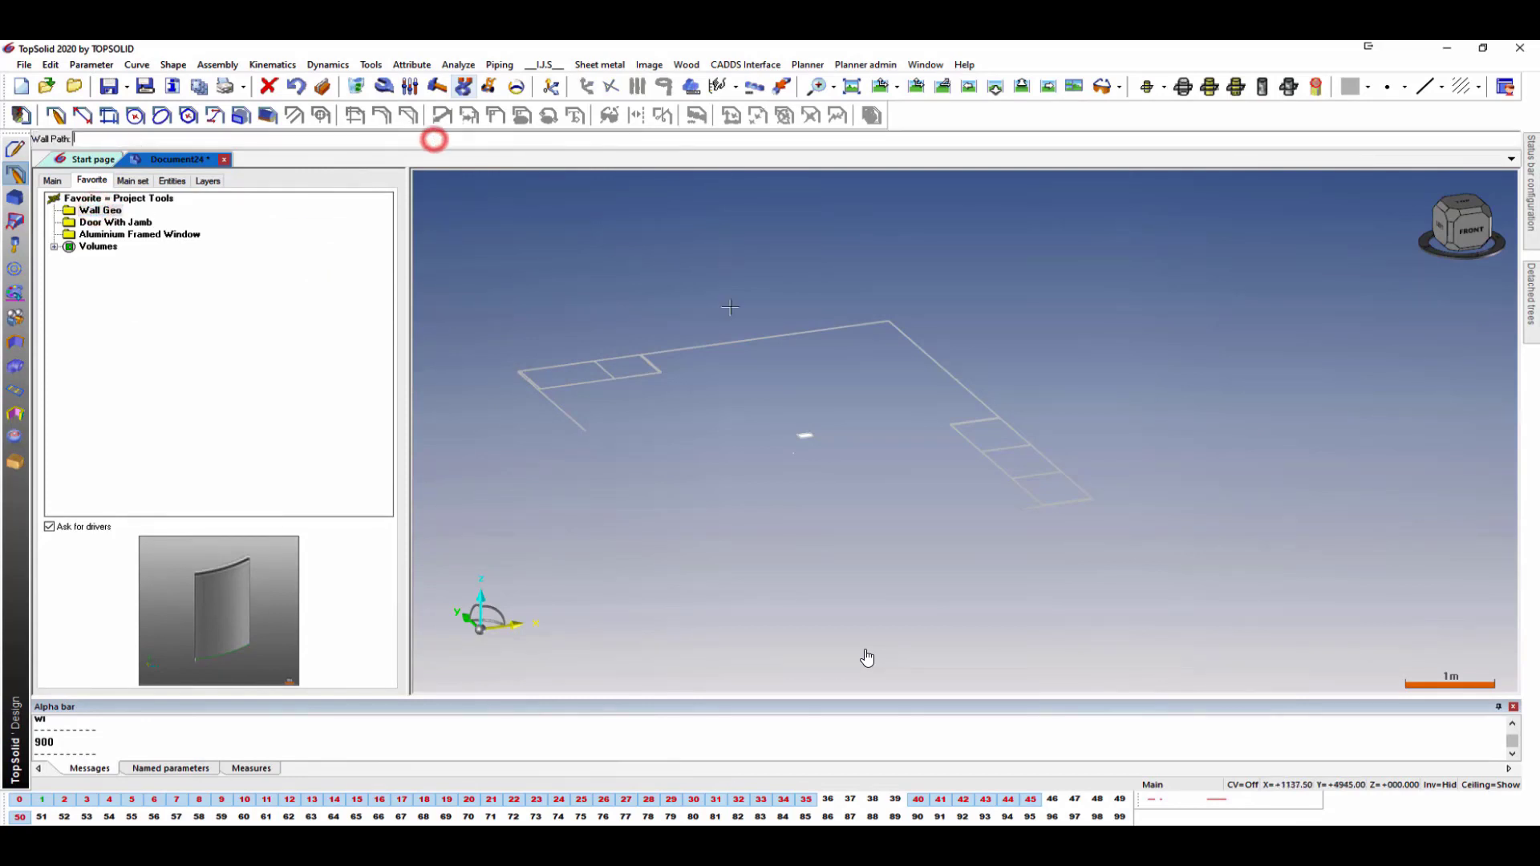
pyautogui.click(715, 344)
pyautogui.scroll(-2, 715, 345)
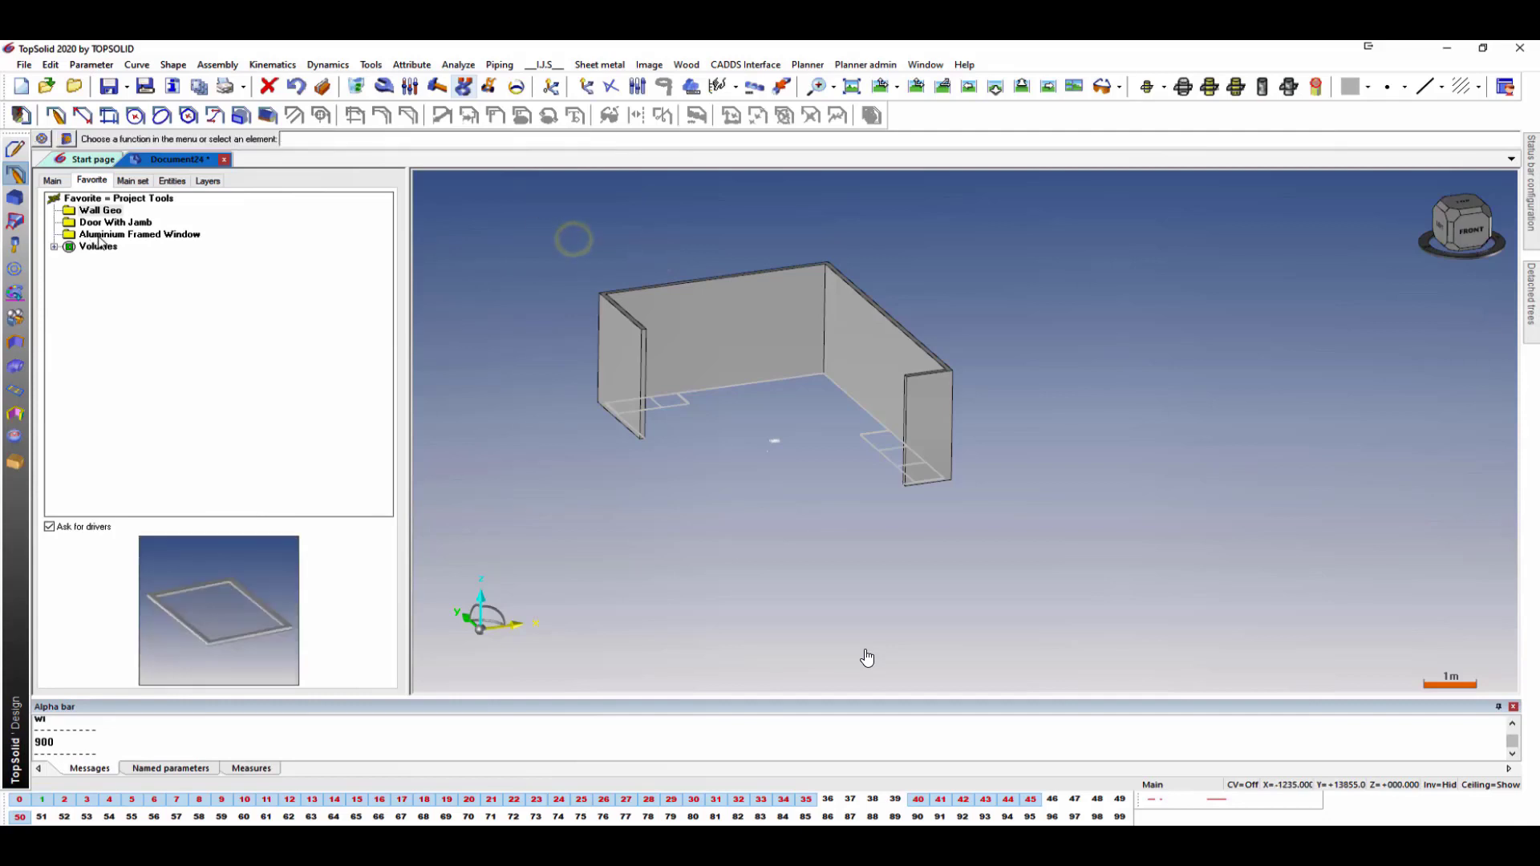
# Insert a Door With Jamb with its default dimensions and place it freely outside the left end wall.
pyautogui.click(98, 224)
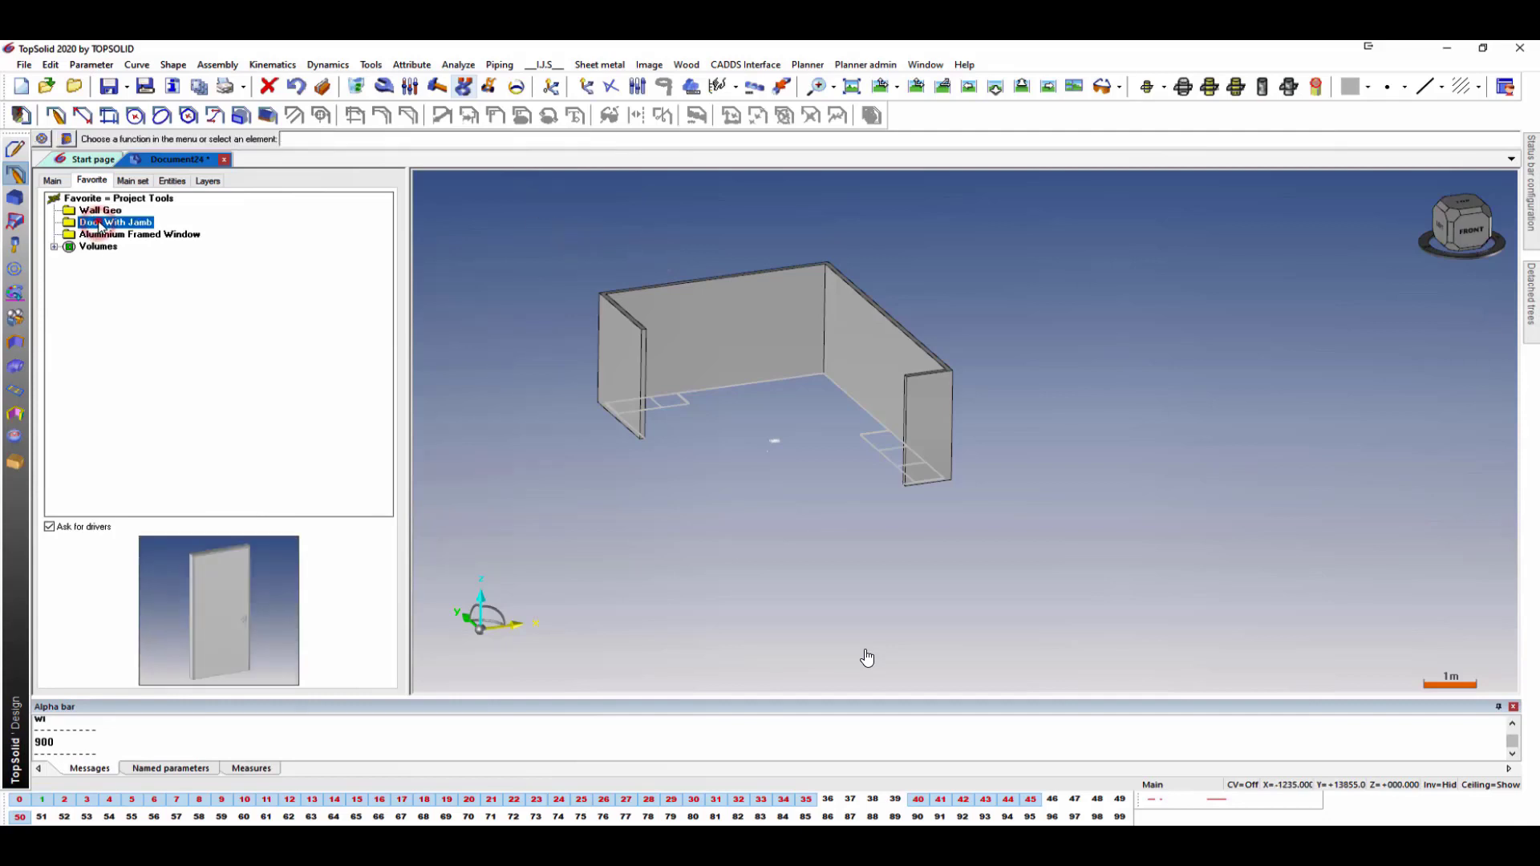
pyautogui.doubleClick(98, 224)
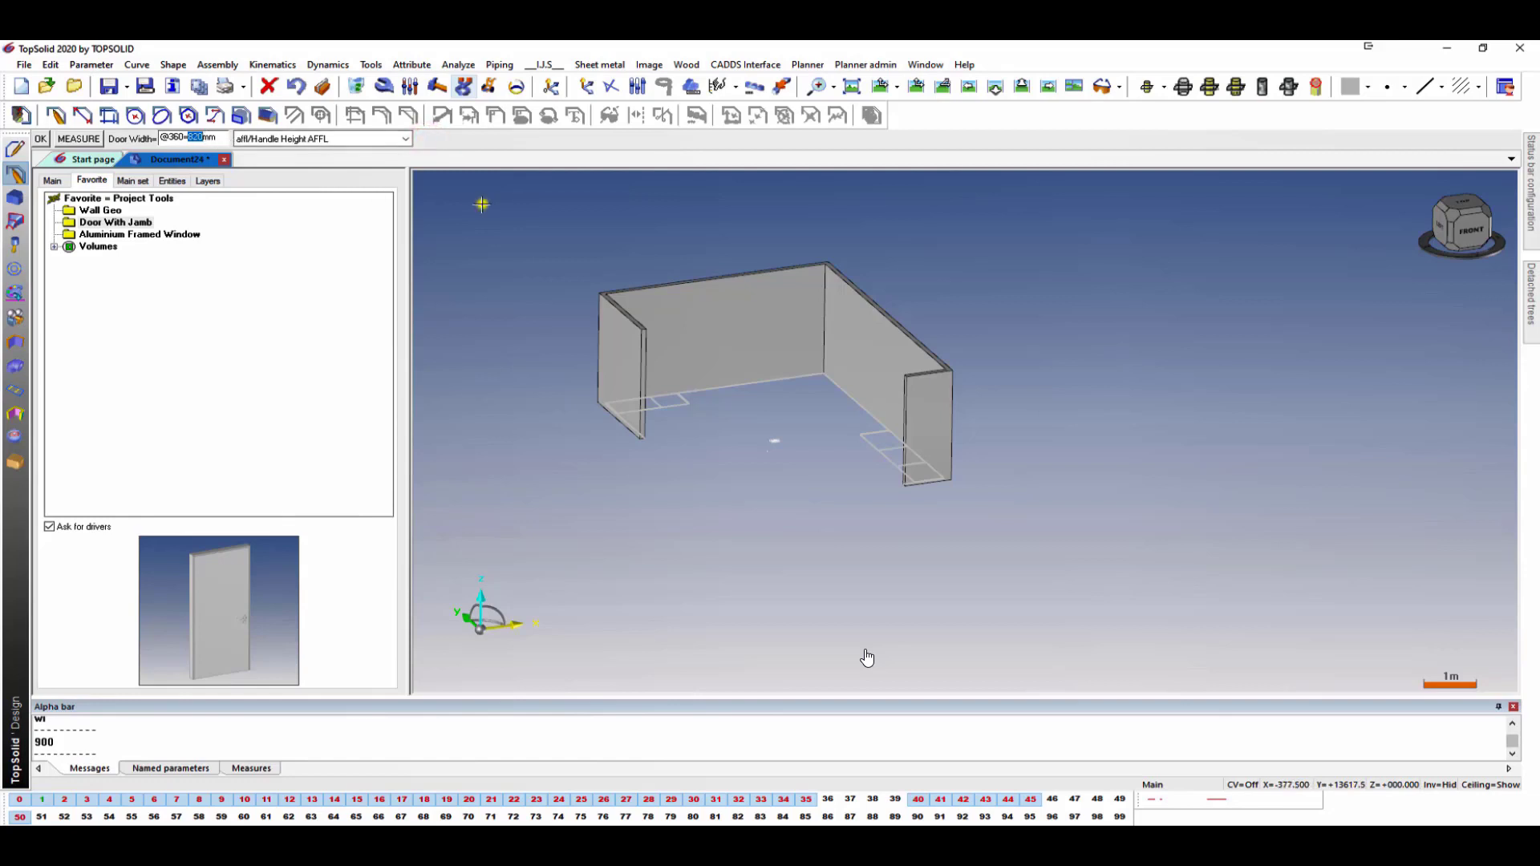
pyautogui.press('Return')
pyautogui.press('Return')
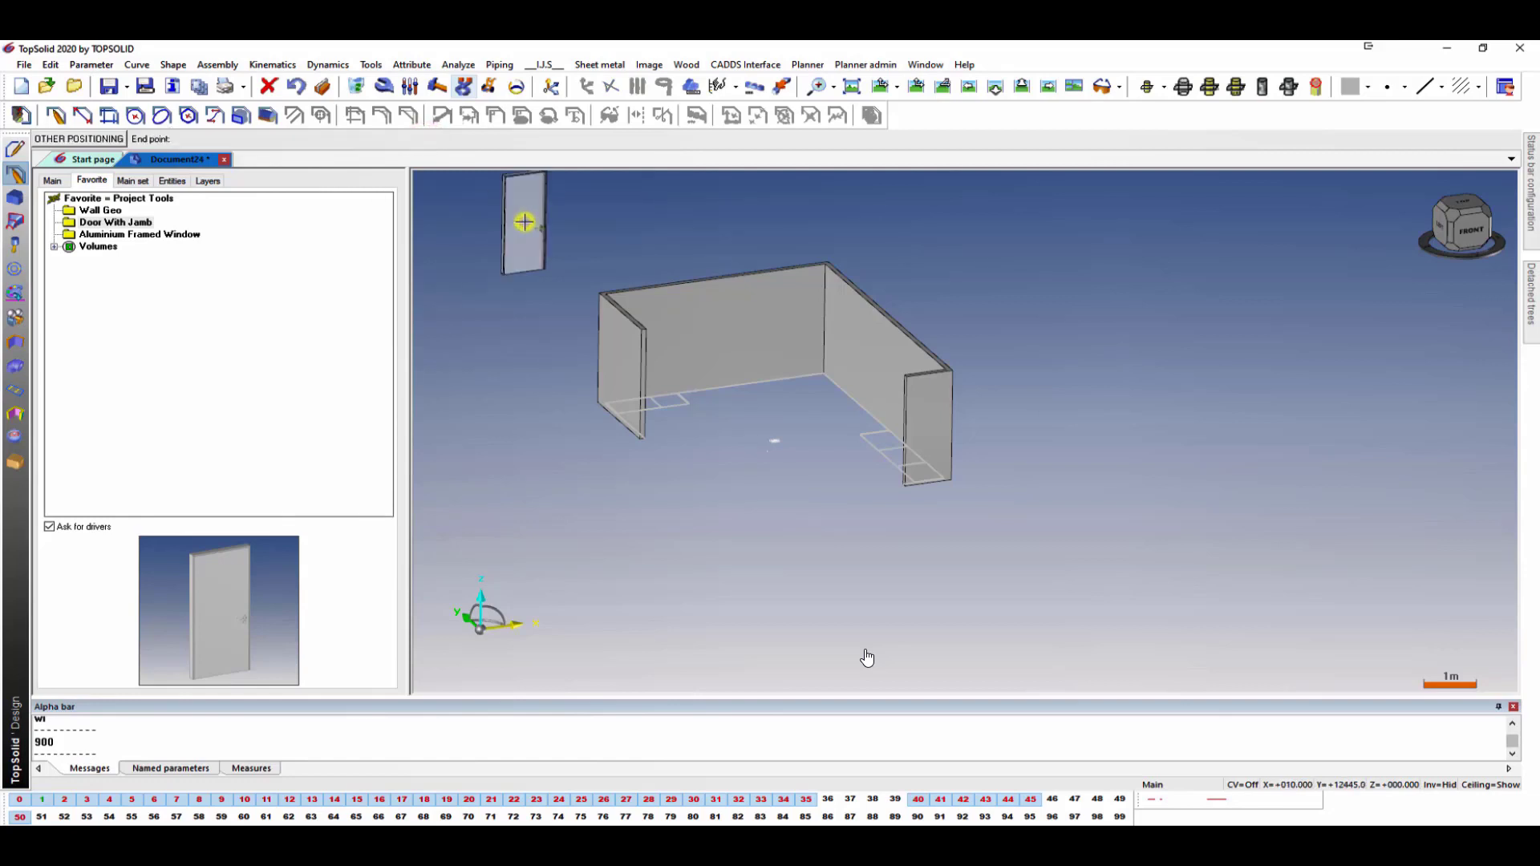
pyautogui.scroll(5, 527, 326)
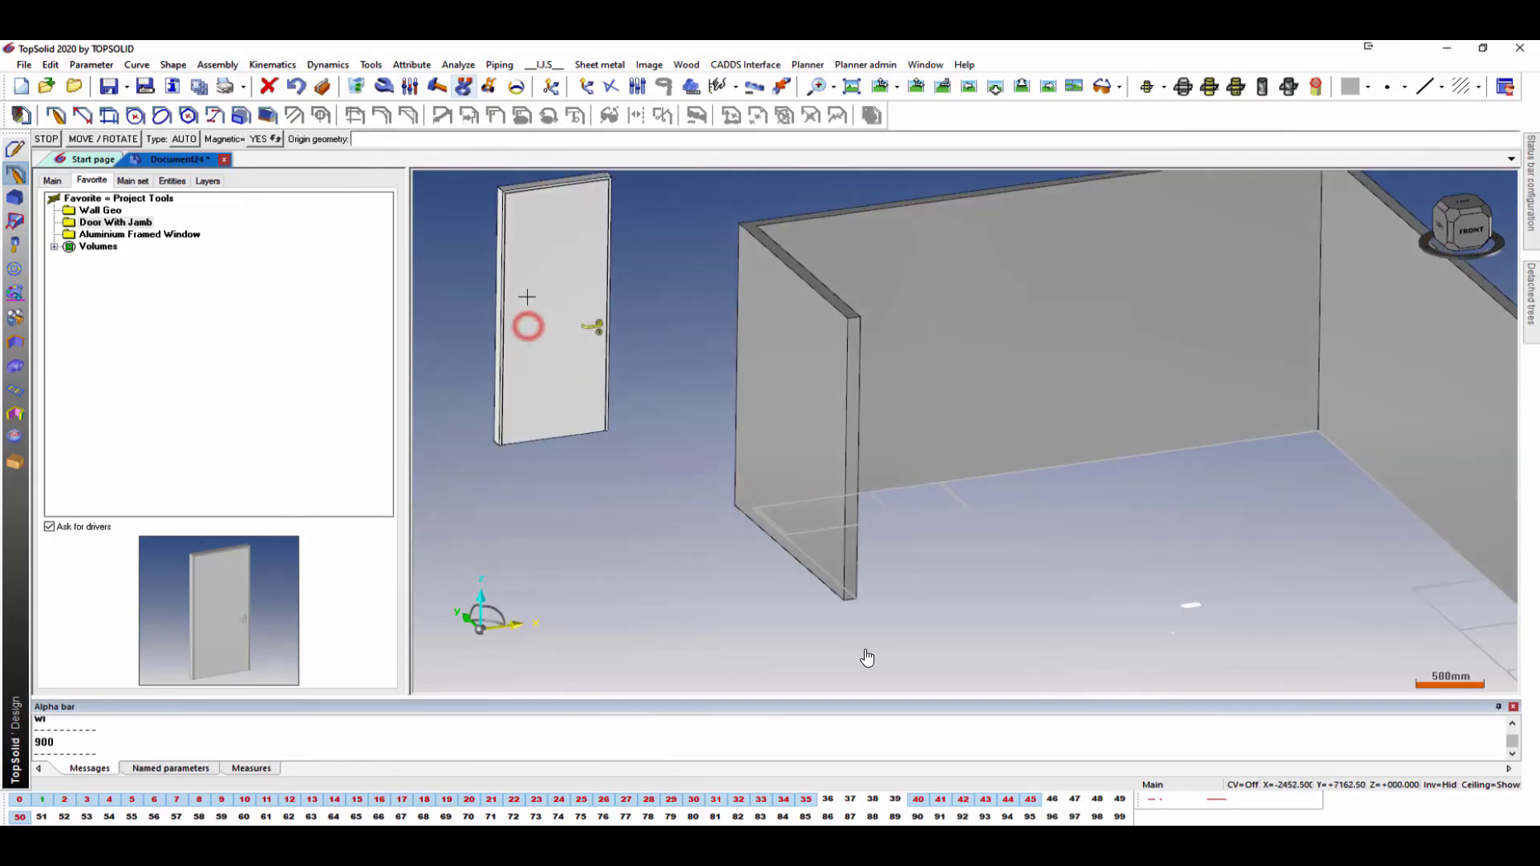
# Constrain the door's front face to the outer face of the left end wall, using an Alignment constraint at 0 mm.
pyautogui.scroll(5, 534, 317)
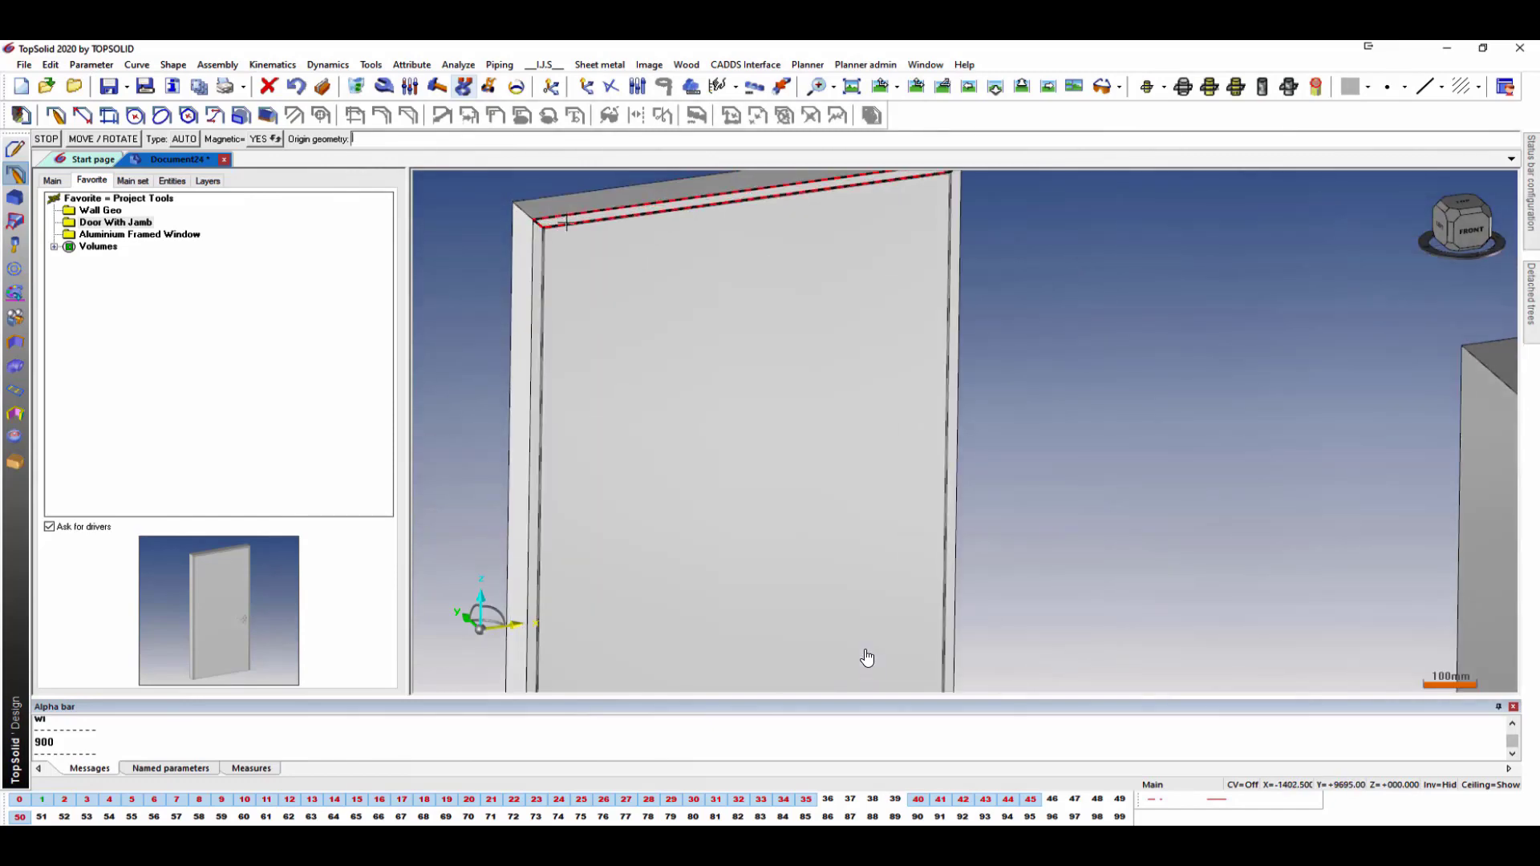
pyautogui.click(587, 282)
pyautogui.scroll(-5, 586, 283)
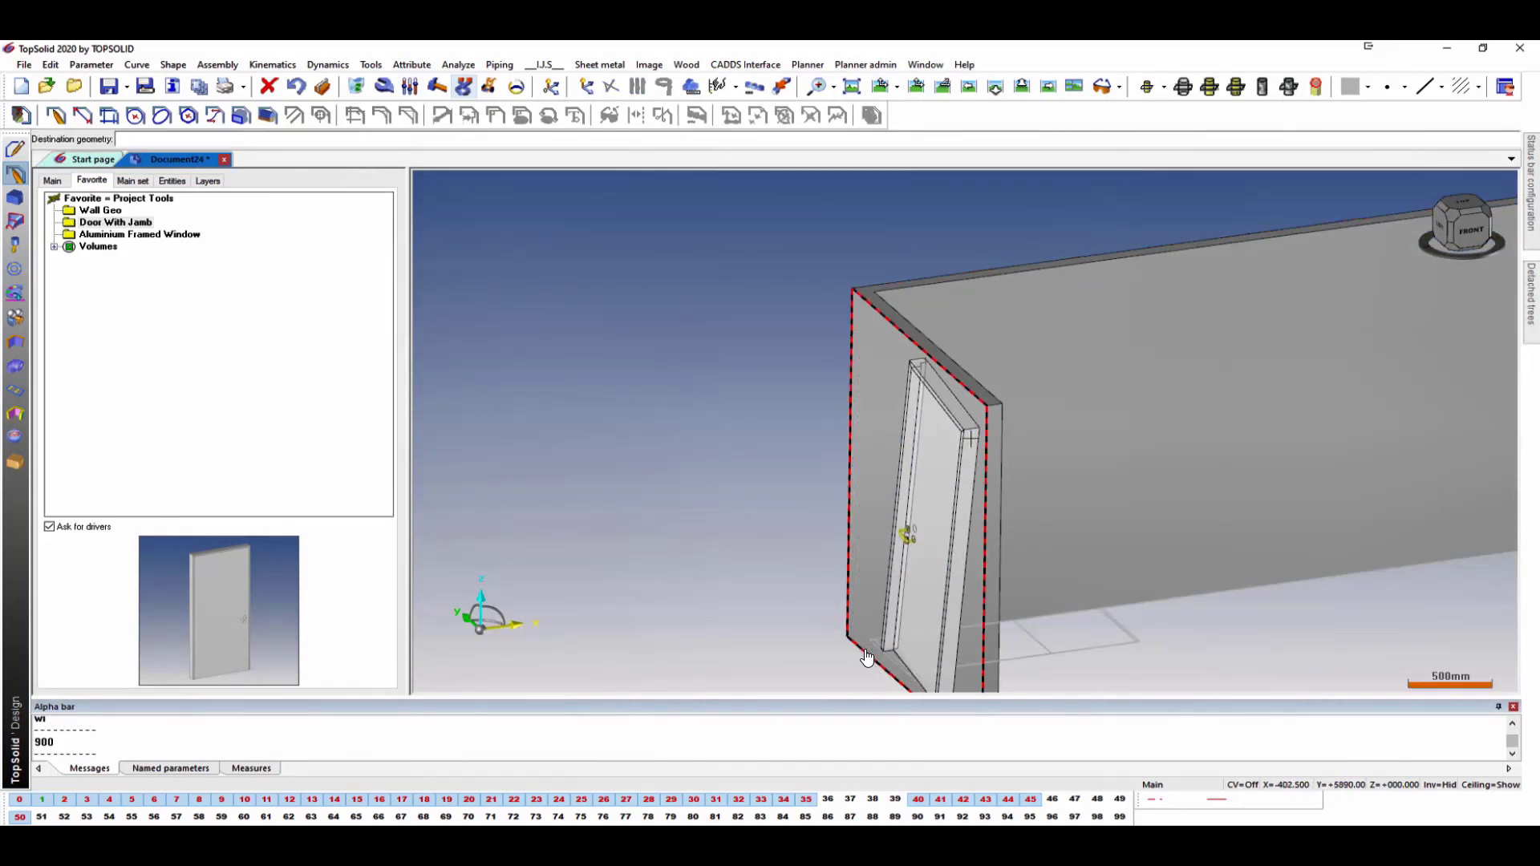
pyautogui.click(970, 438)
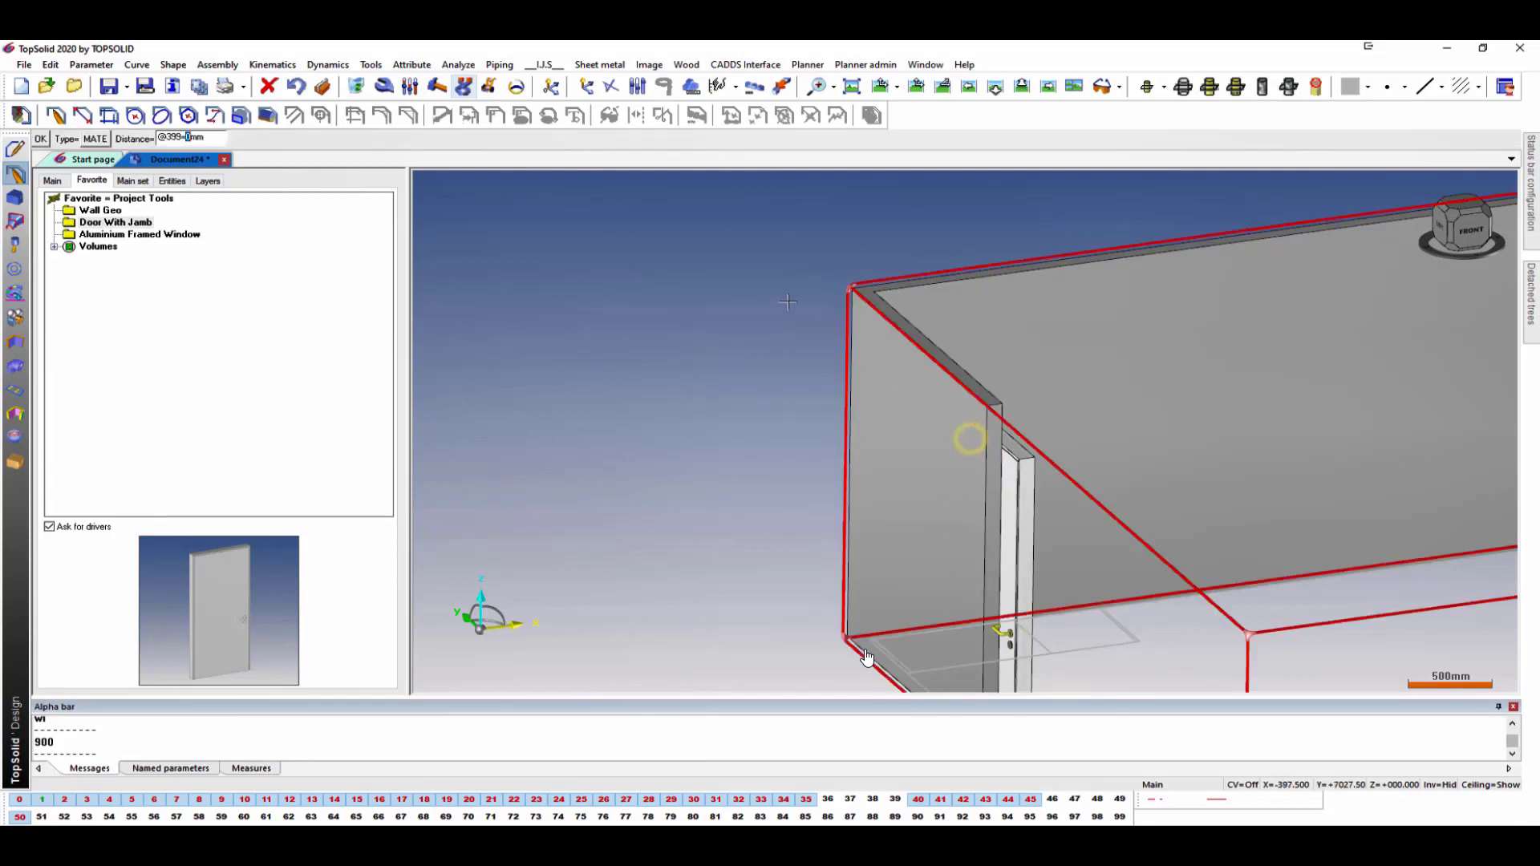
pyautogui.click(96, 141)
pyautogui.scroll(-2, 627, 262)
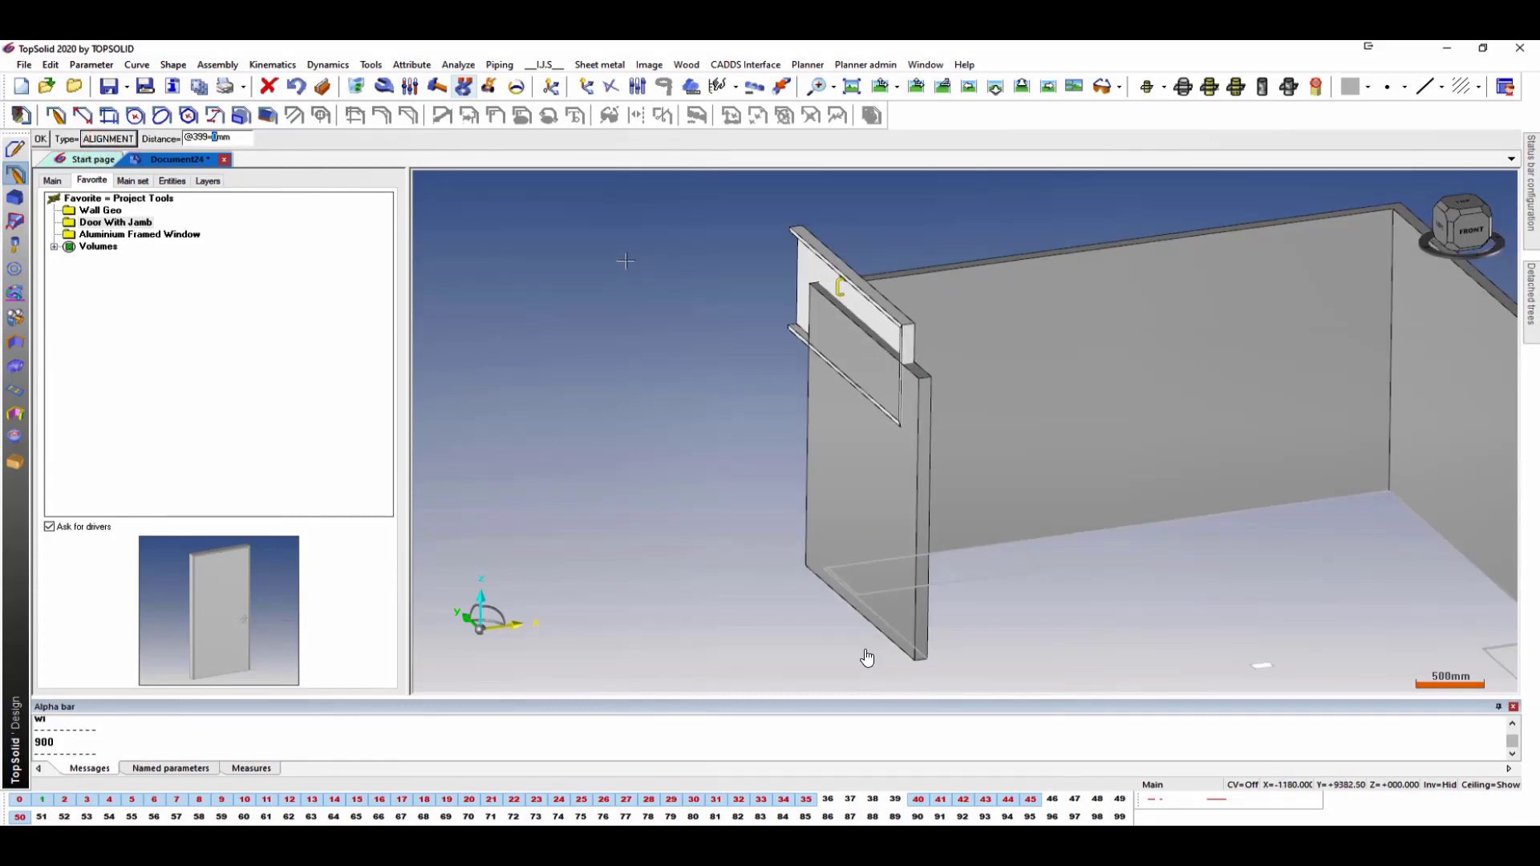
pyautogui.click(678, 275)
# Align the door's bottom with the bottom edge of the left end wall at 0 mm.
pyautogui.scroll(3, 680, 275)
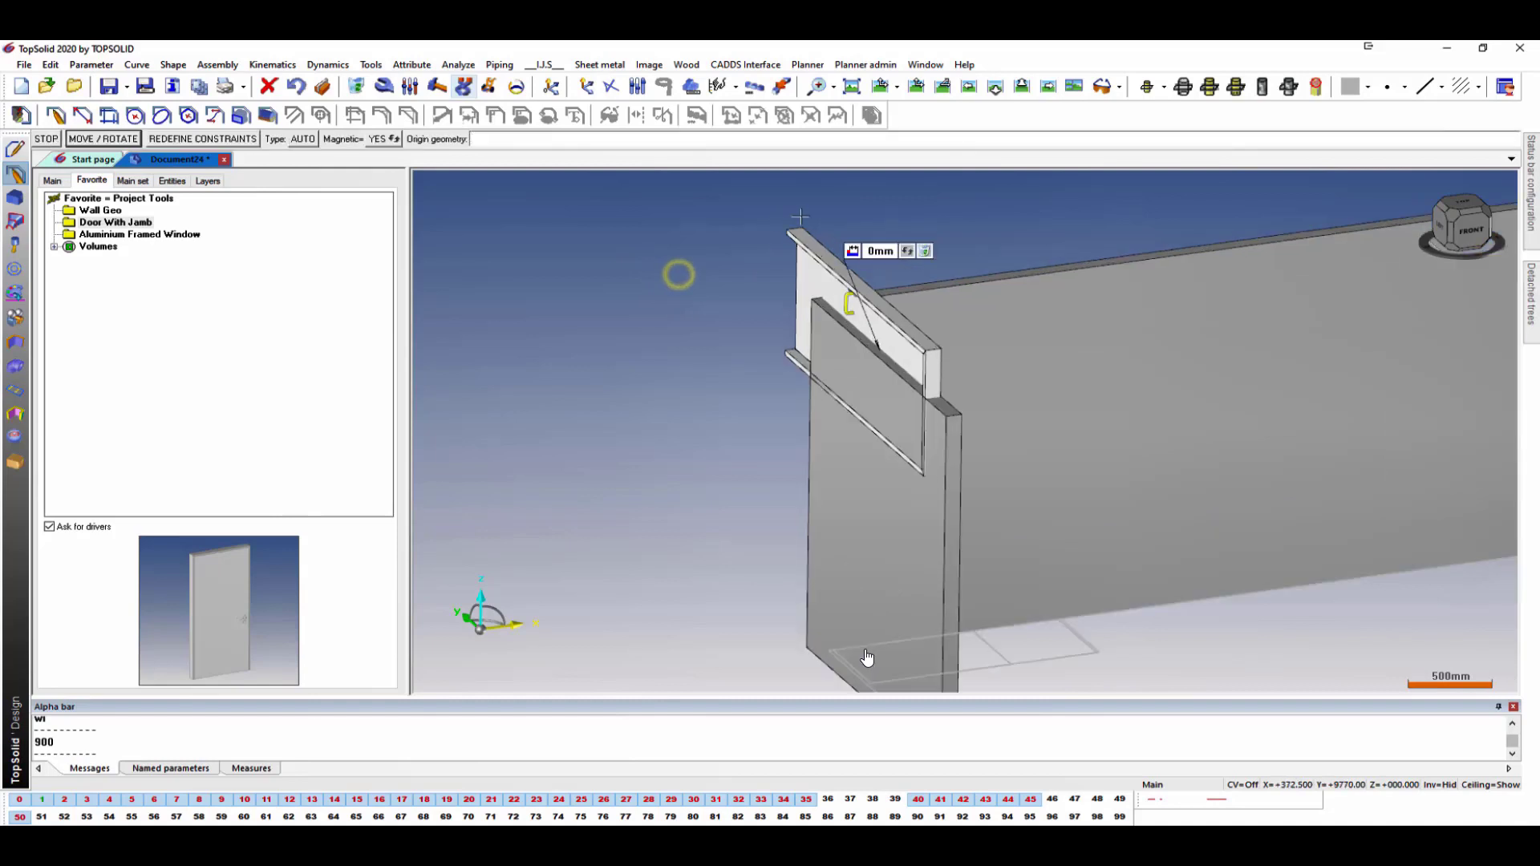
pyautogui.click(867, 658)
pyautogui.scroll(-3, 867, 658)
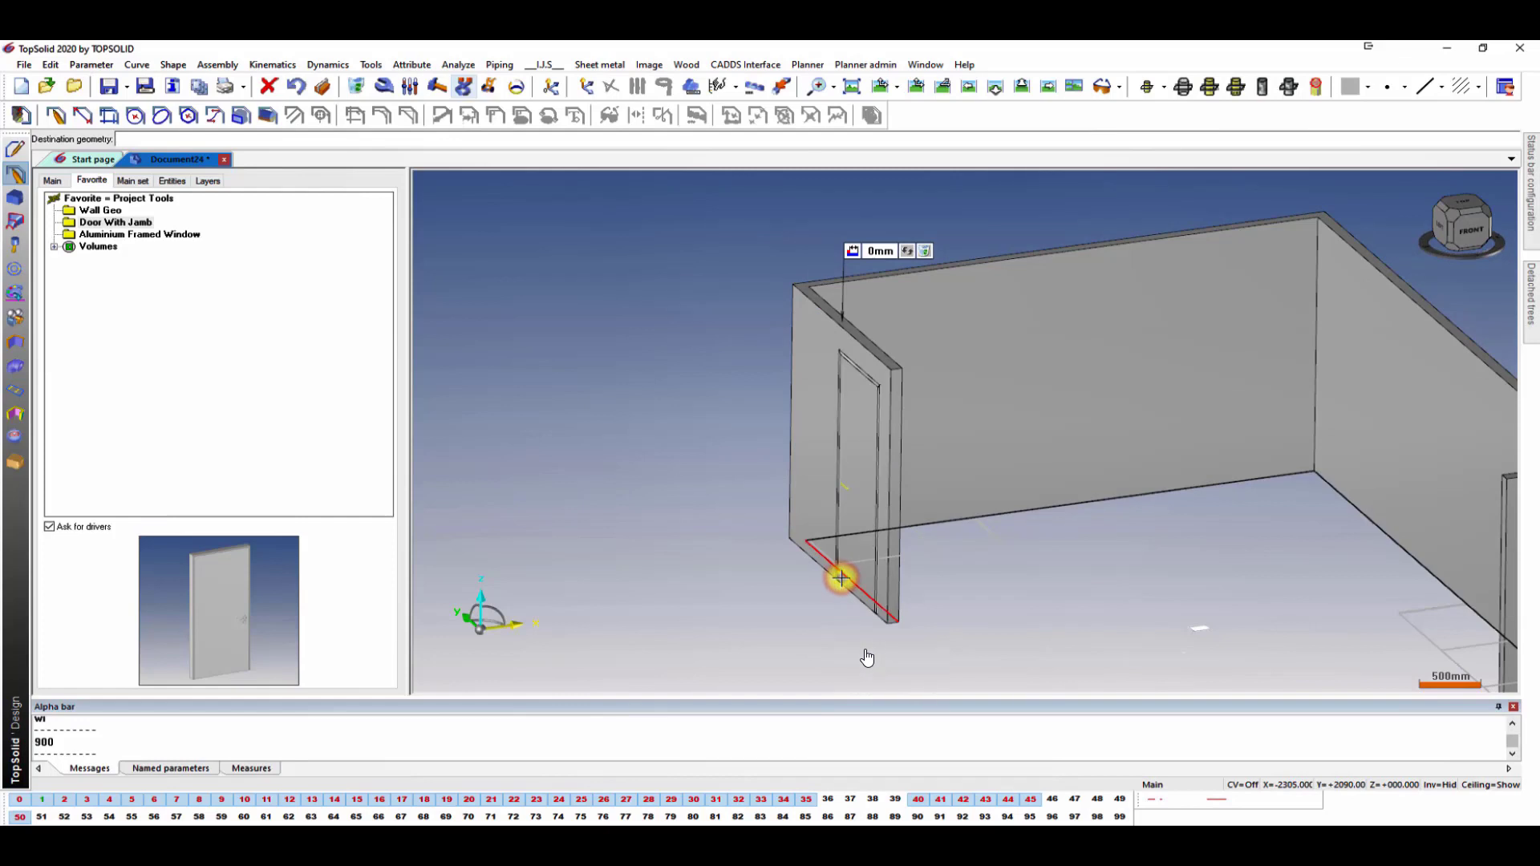
pyautogui.click(841, 579)
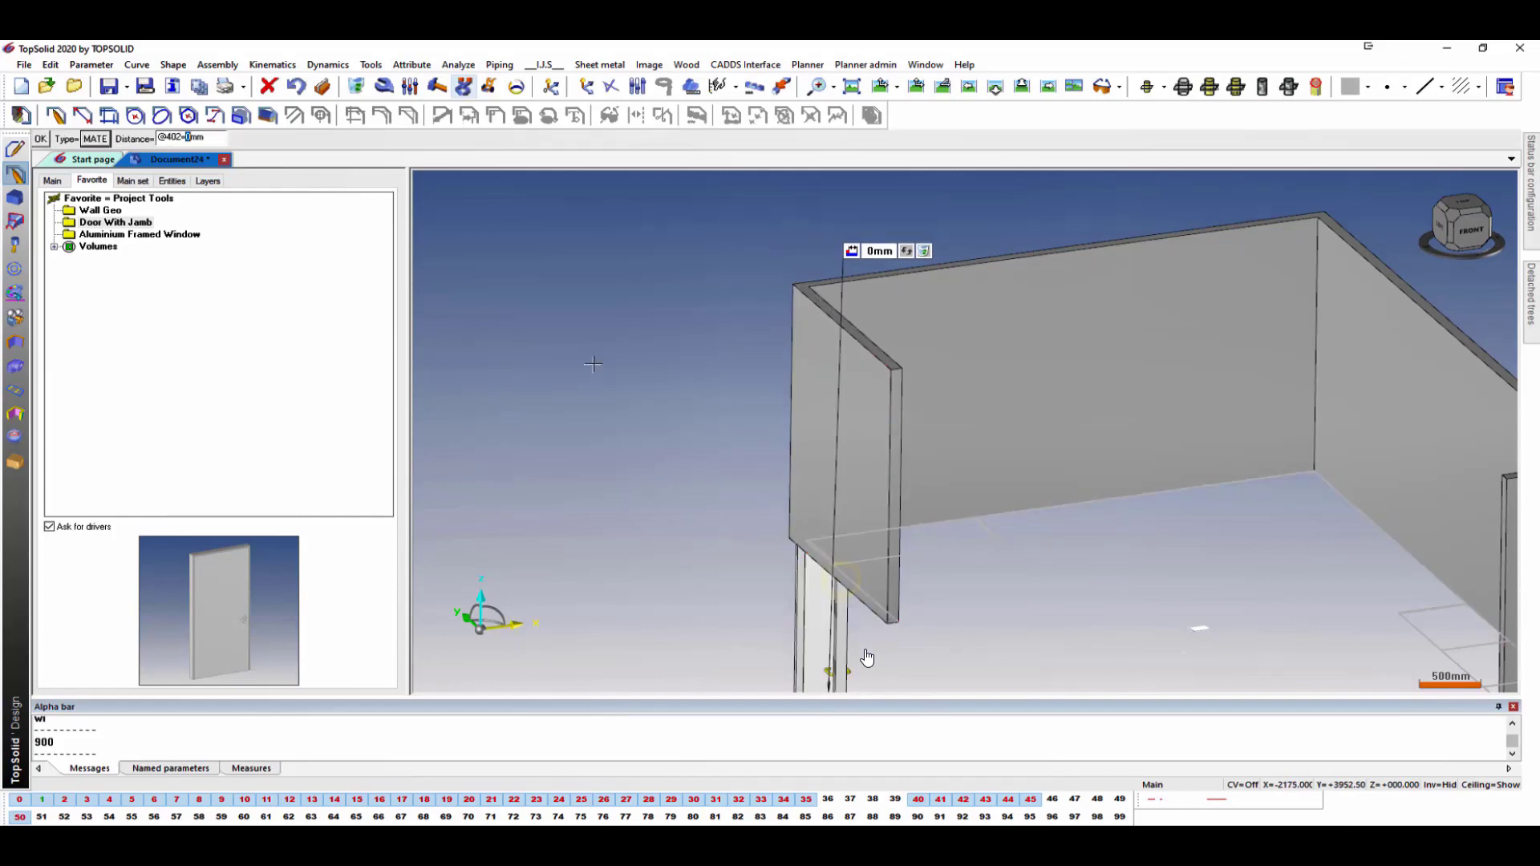
pyautogui.click(97, 140)
pyautogui.scroll(-2, 738, 282)
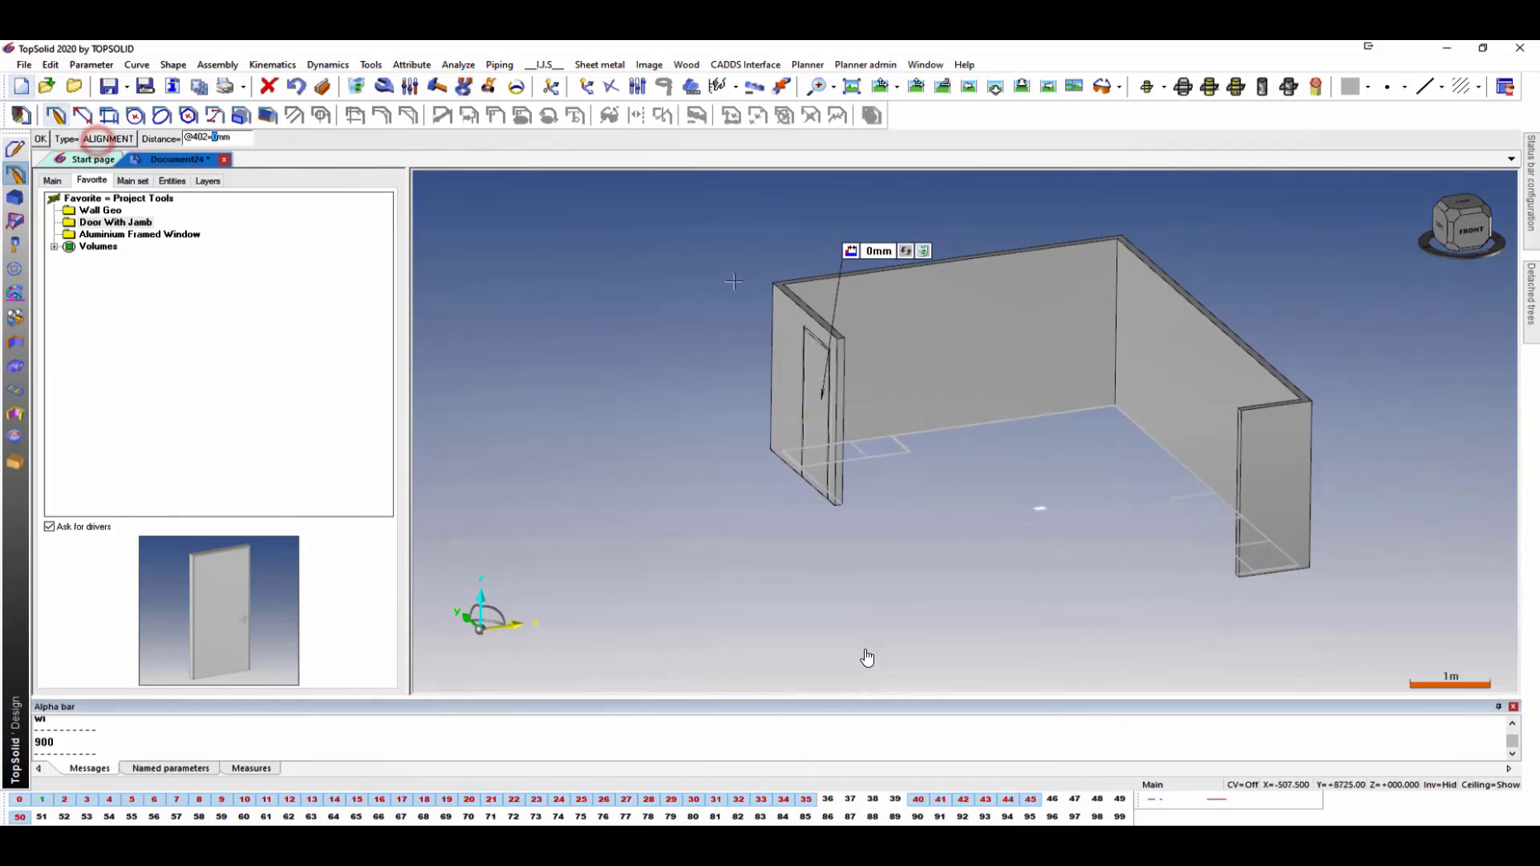
pyautogui.middleClick(728, 302)
# Align the door's side with the free end face of the left wall at an offset and finish positioning.
pyautogui.scroll(6, 843, 349)
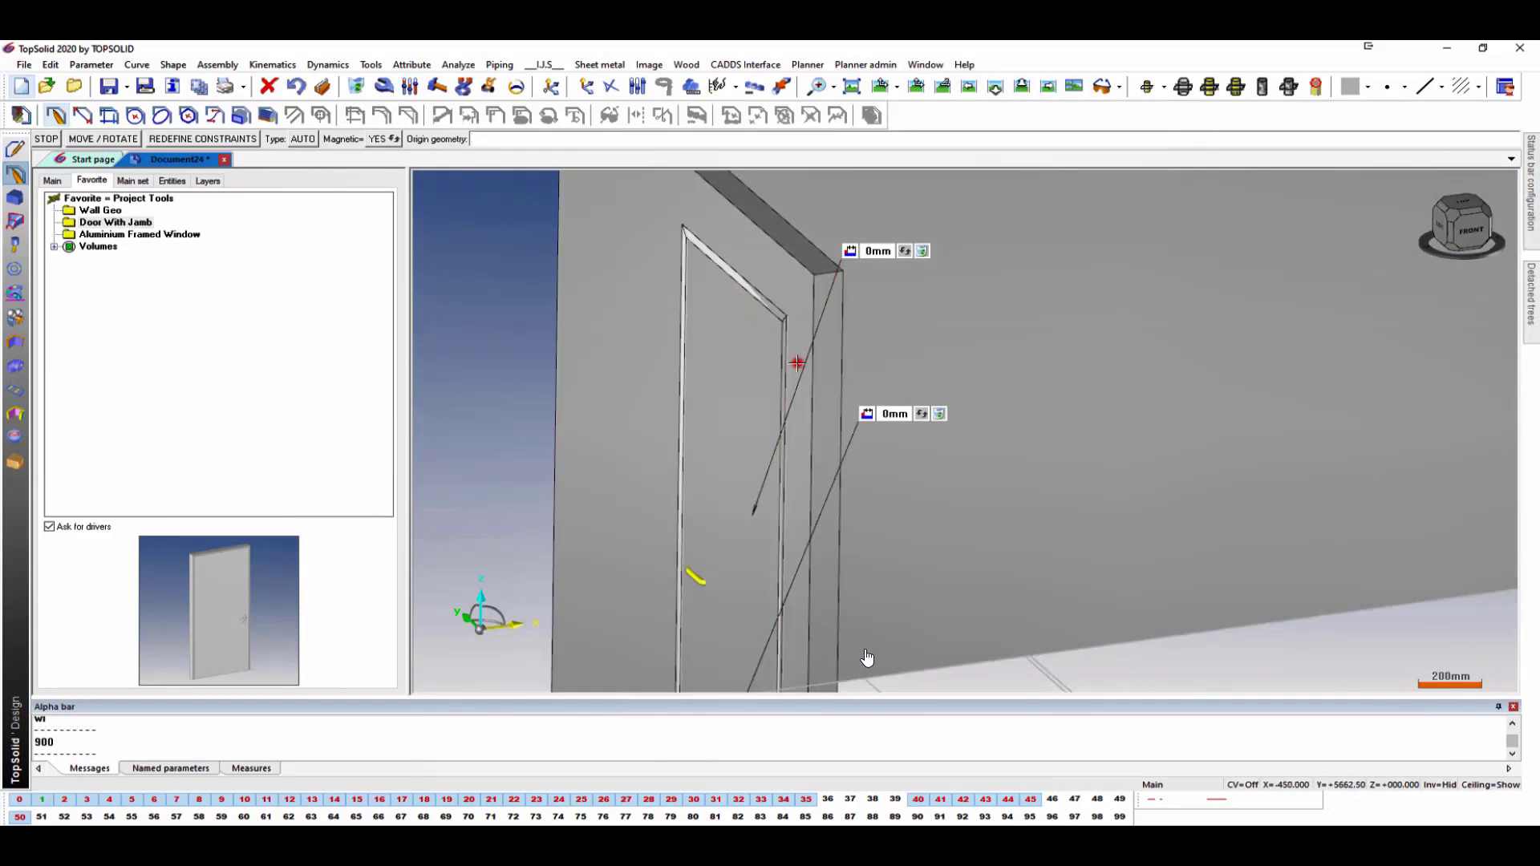
pyautogui.click(798, 361)
pyautogui.click(832, 365)
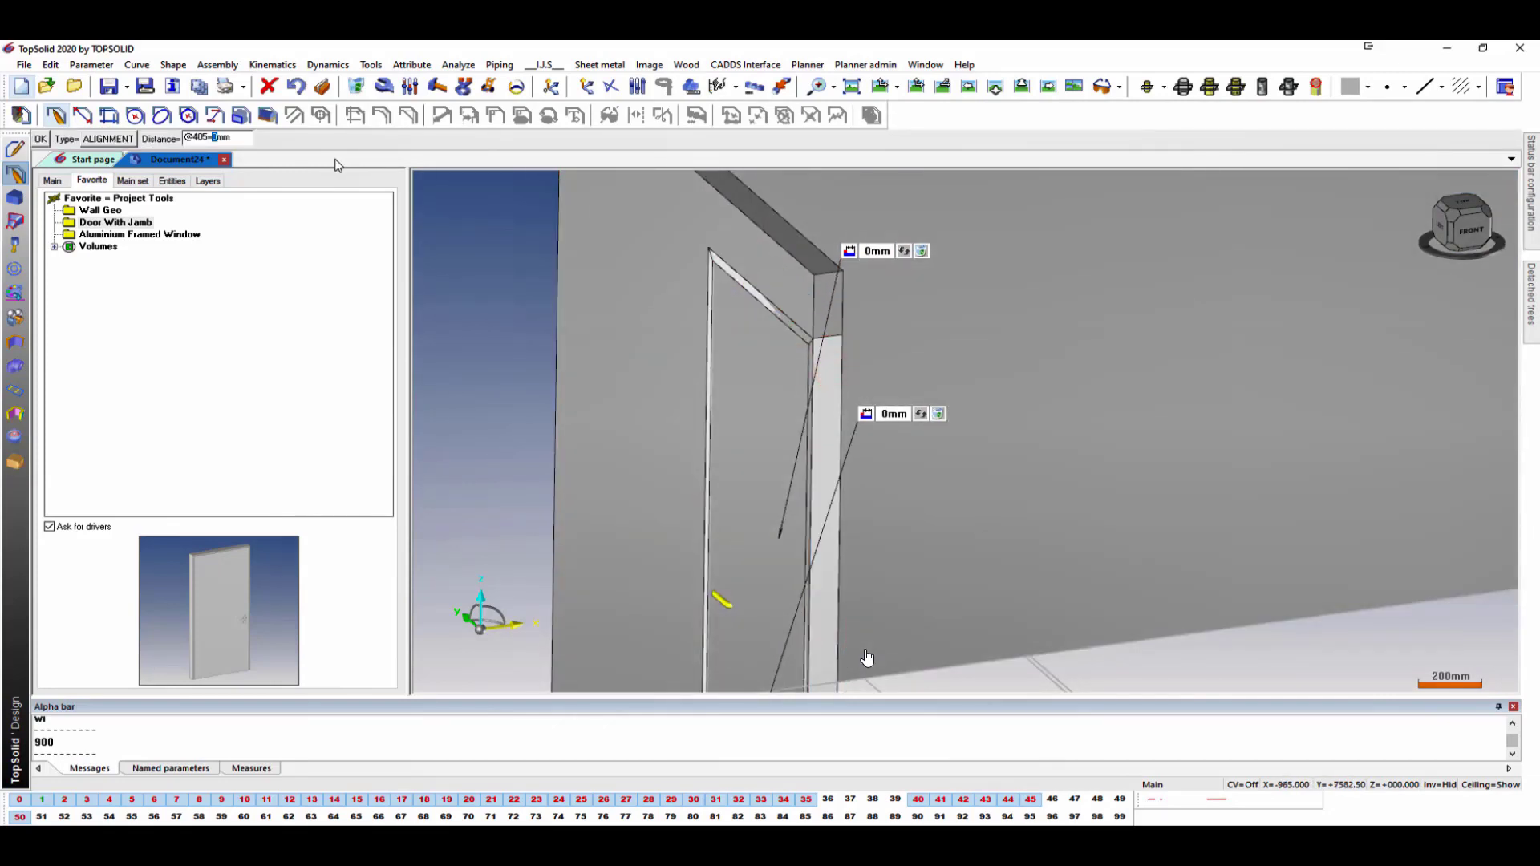
pyautogui.press('Return')
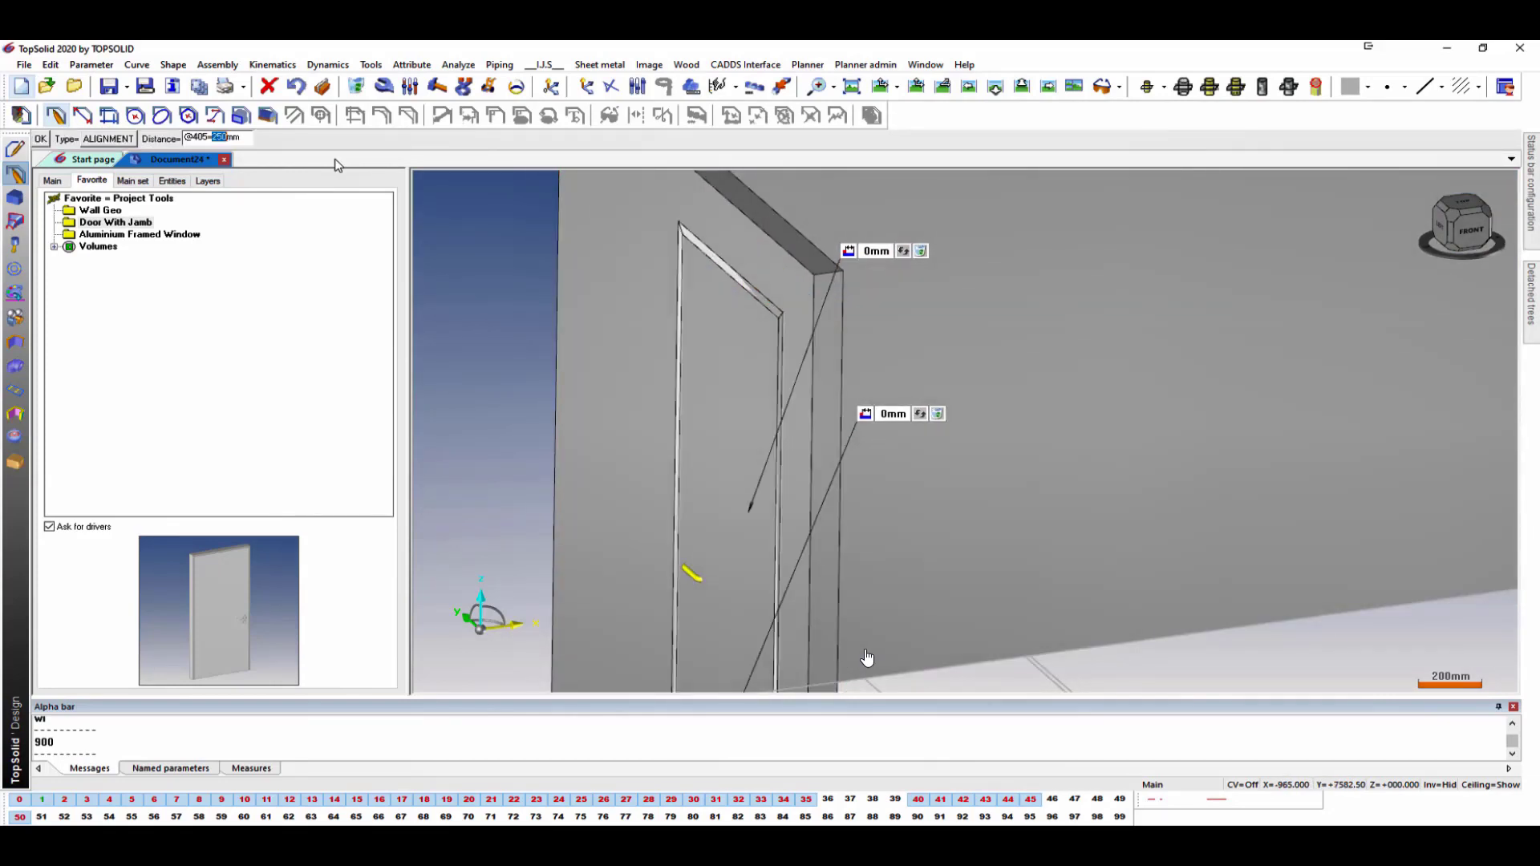
pyautogui.middleClick(492, 248)
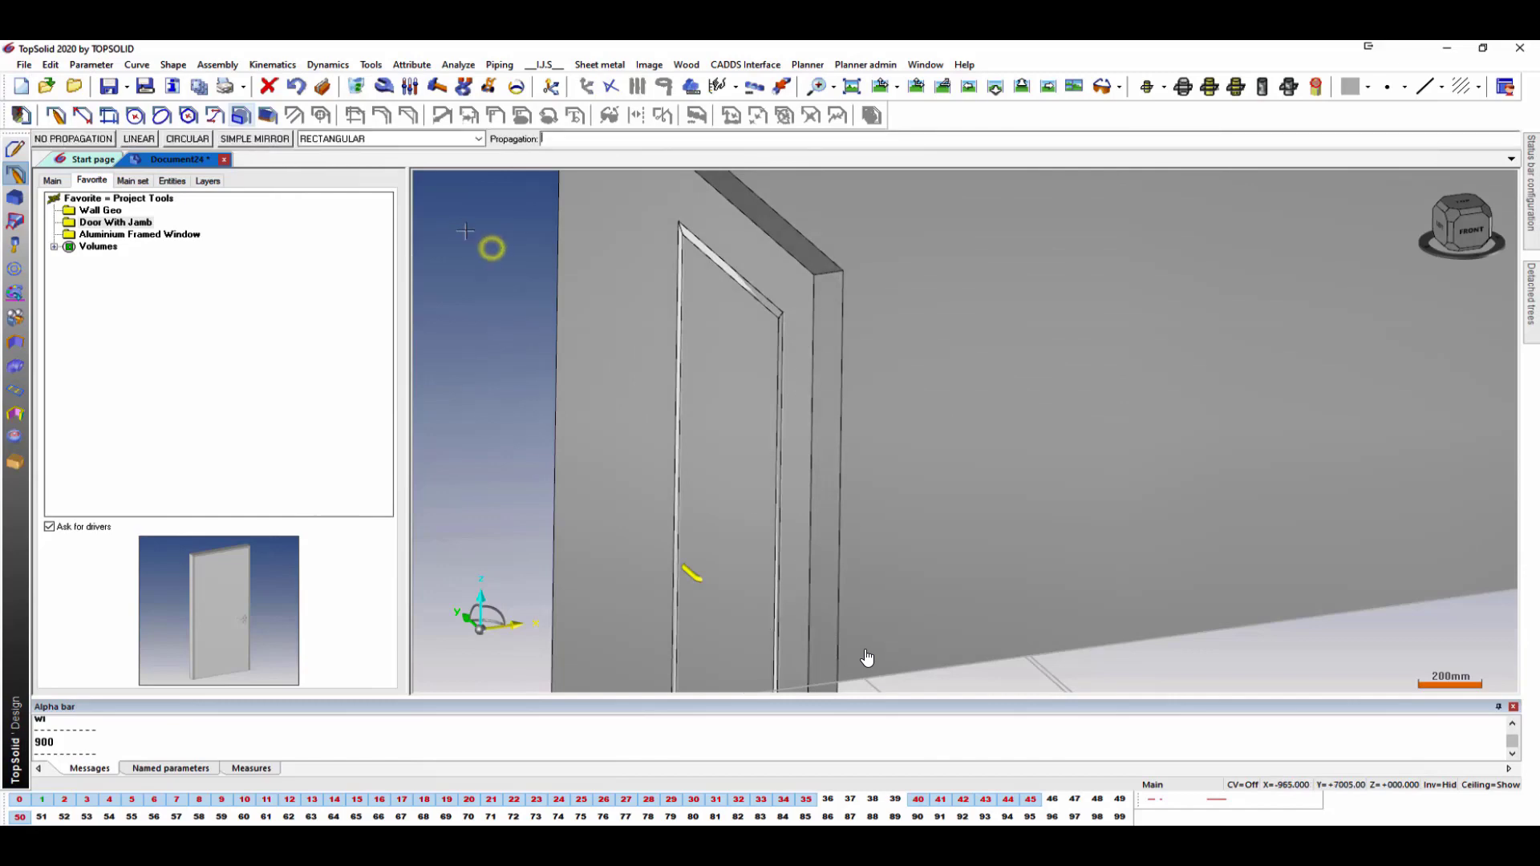
# Skip propagation of the door and cut its opening out of the wall.
pyautogui.middleClick(479, 238)
pyautogui.click(667, 217)
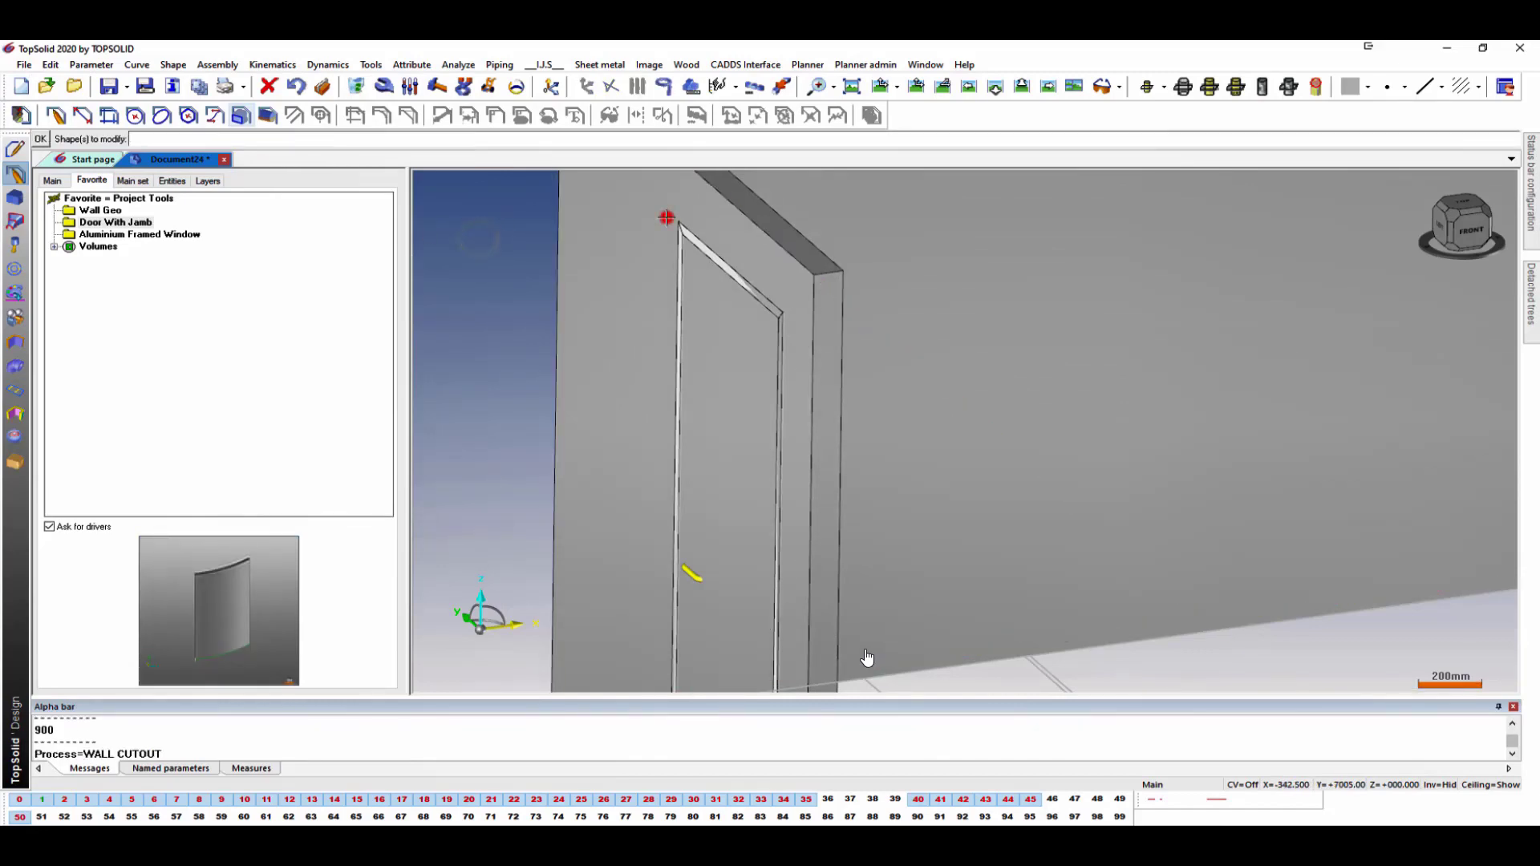
pyautogui.scroll(-4, 598, 289)
pyautogui.moveTo(553, 438); pyautogui.dragTo(819, 432, button='middle')
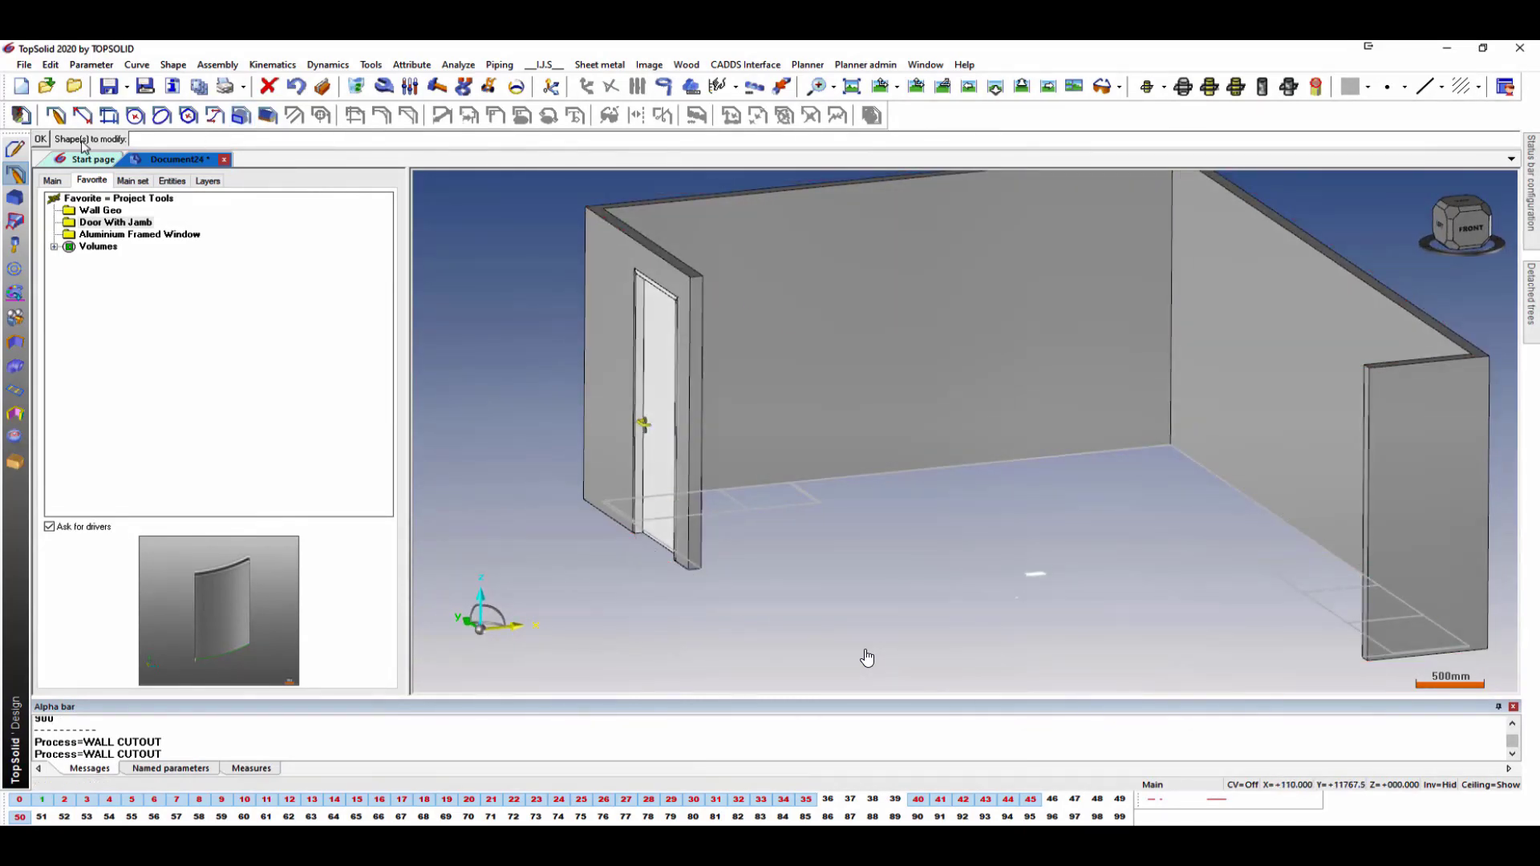
pyautogui.click(40, 138)
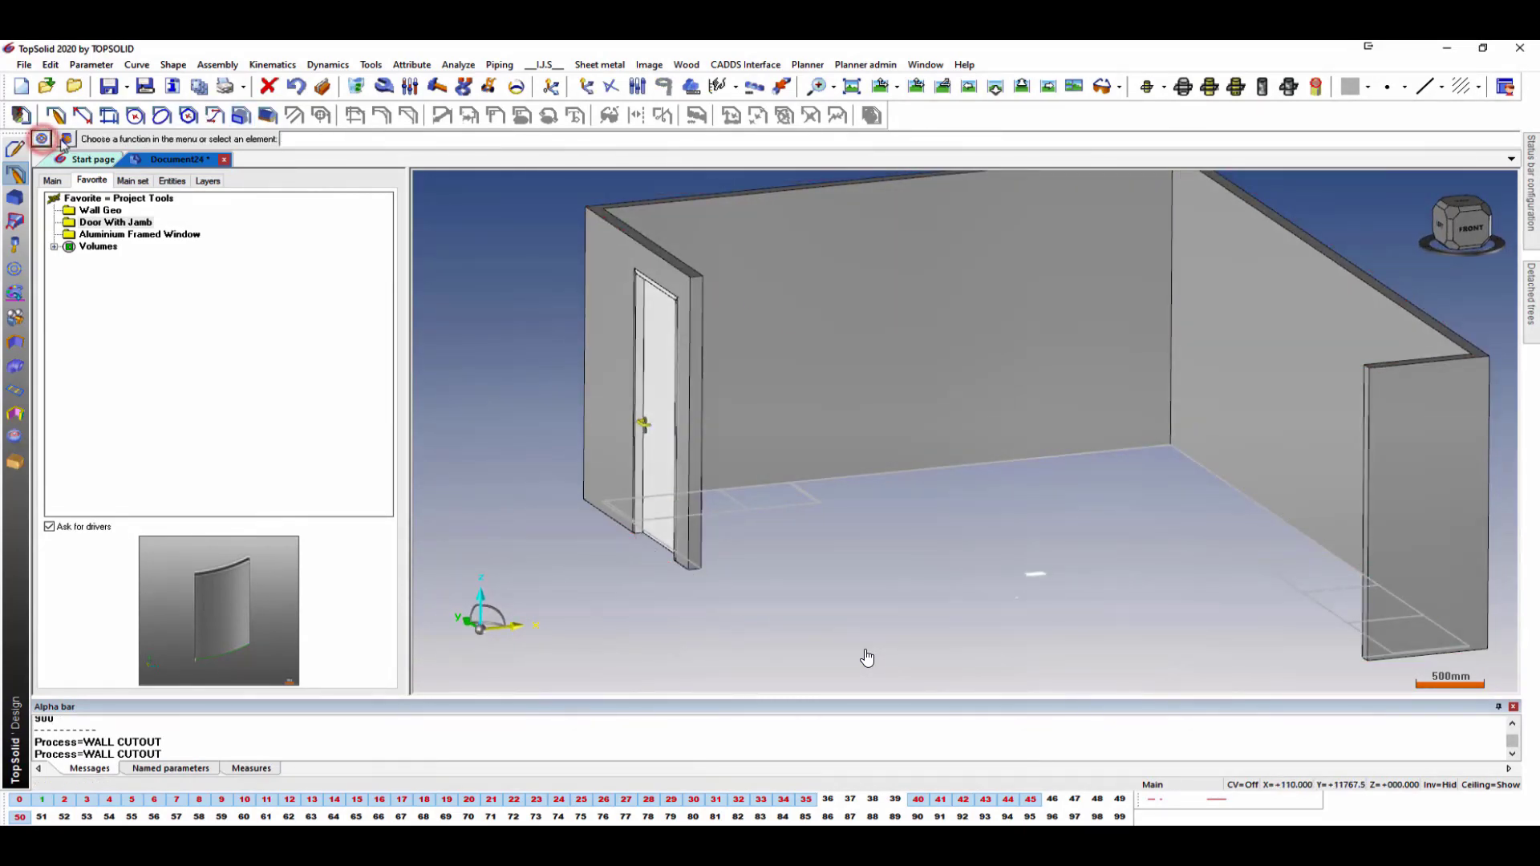
# Start inserting an Aluminium Framed Window with its width measured between the inner faces of the two side walls.
pyautogui.click(113, 234)
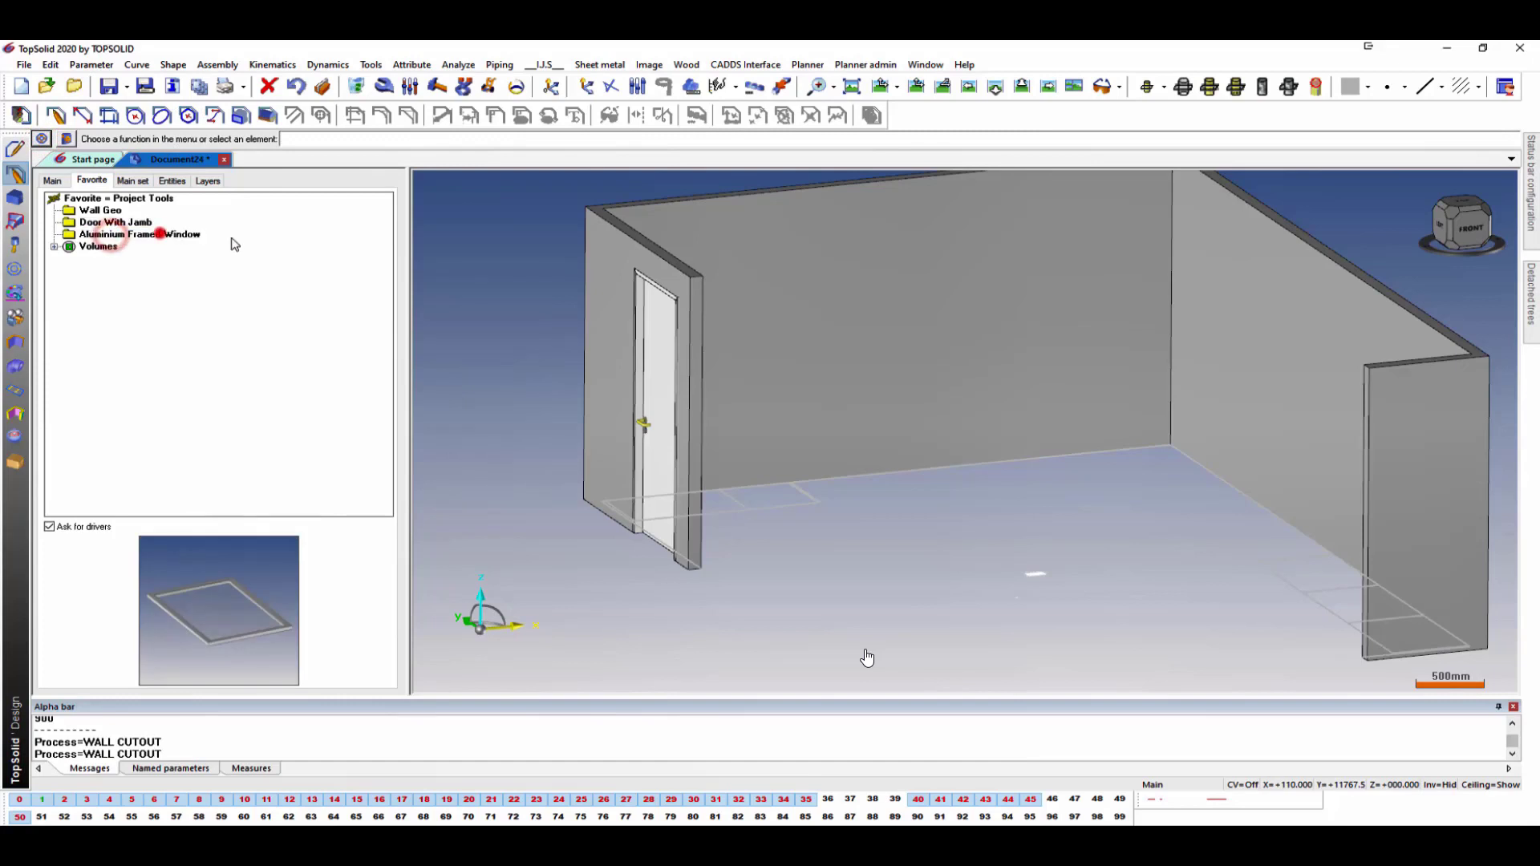
pyautogui.moveTo(161, 234); pyautogui.dragTo(482, 261)
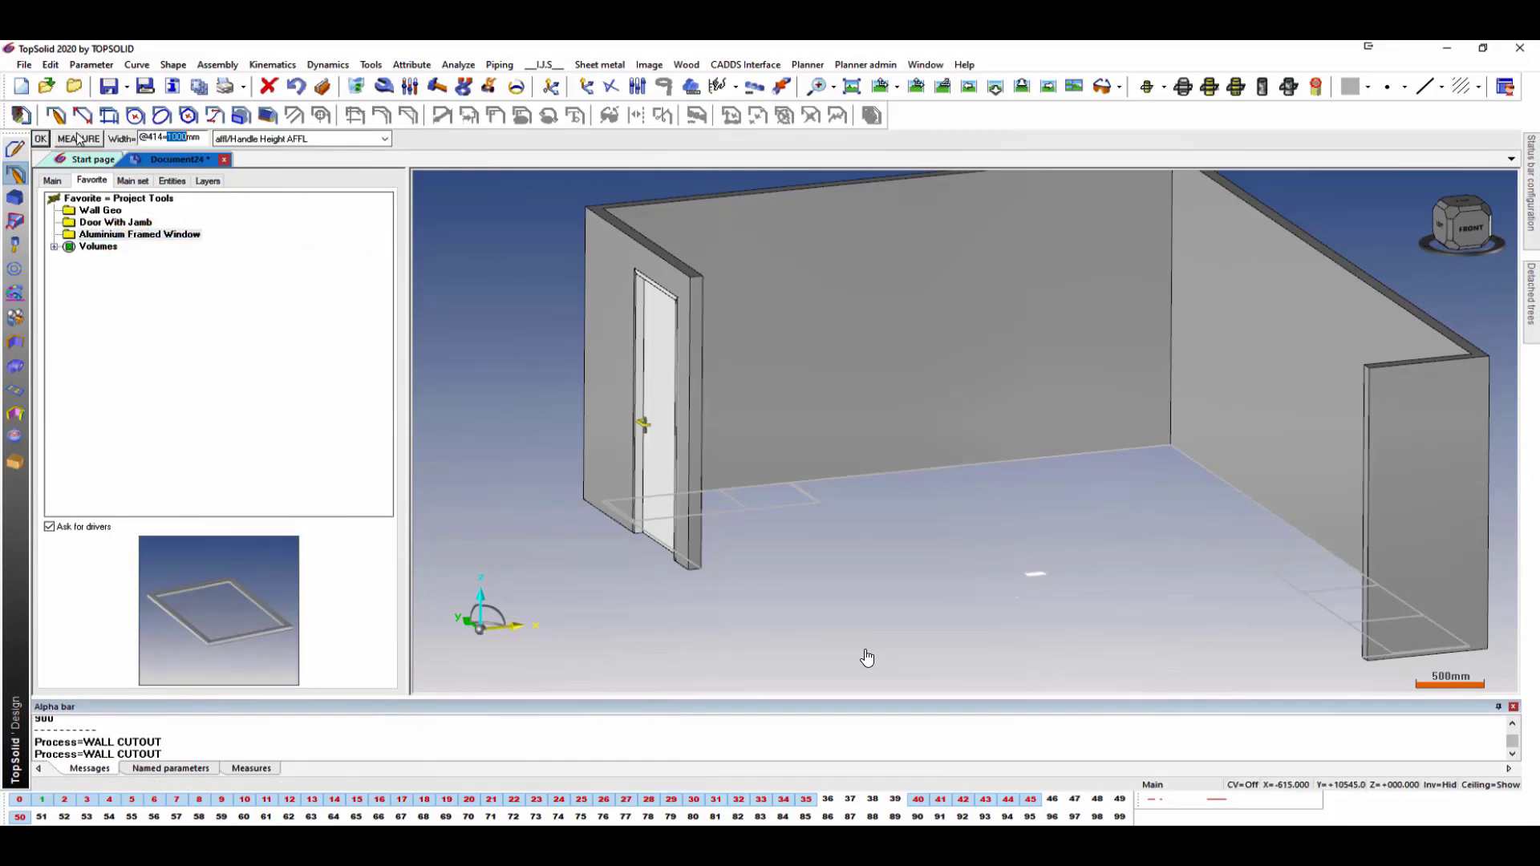
pyautogui.click(78, 138)
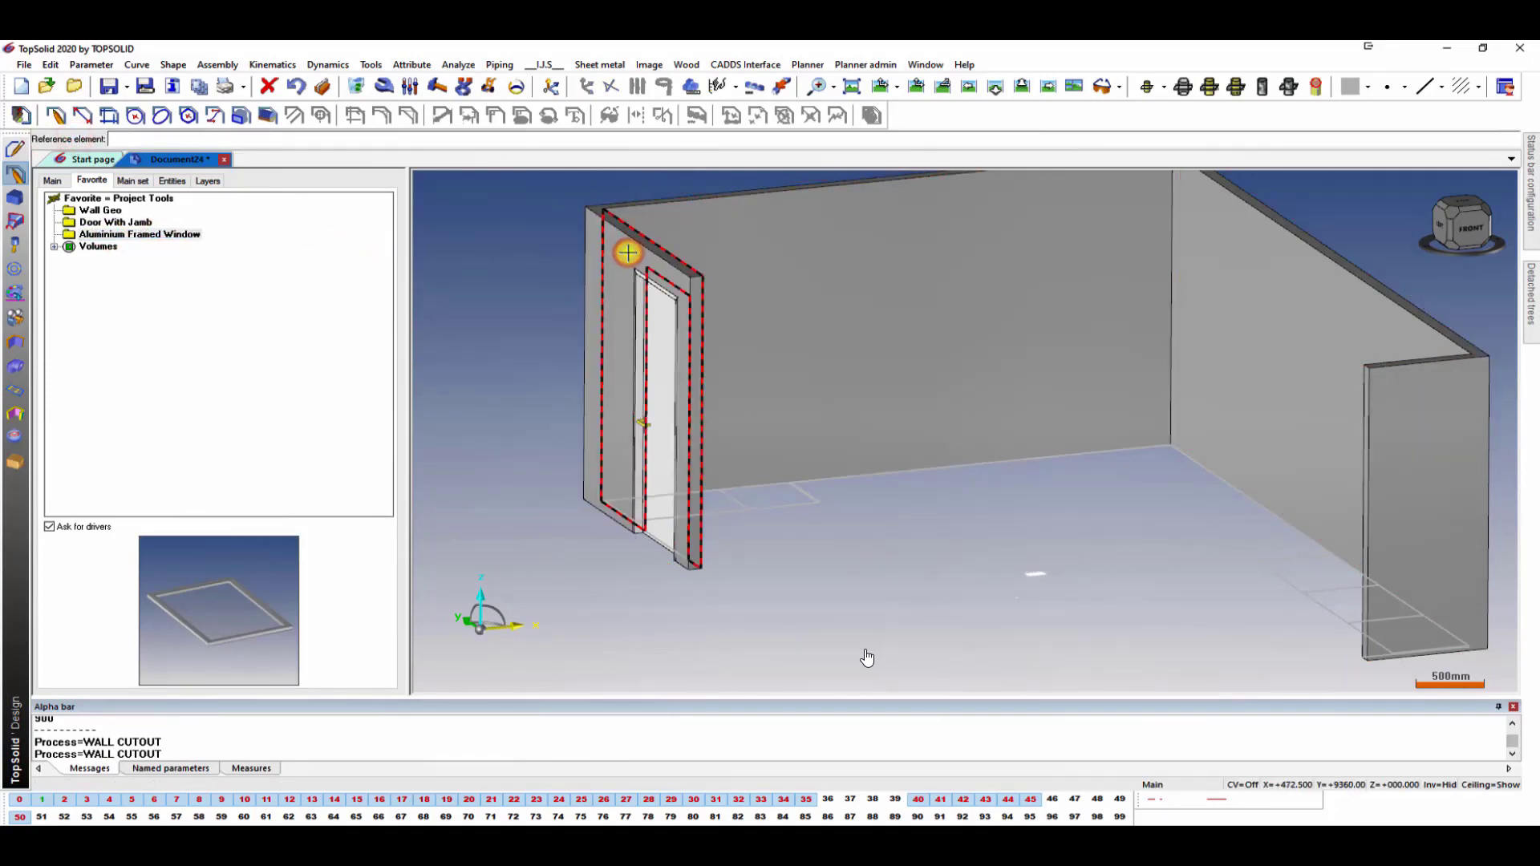
pyautogui.click(1254, 245)
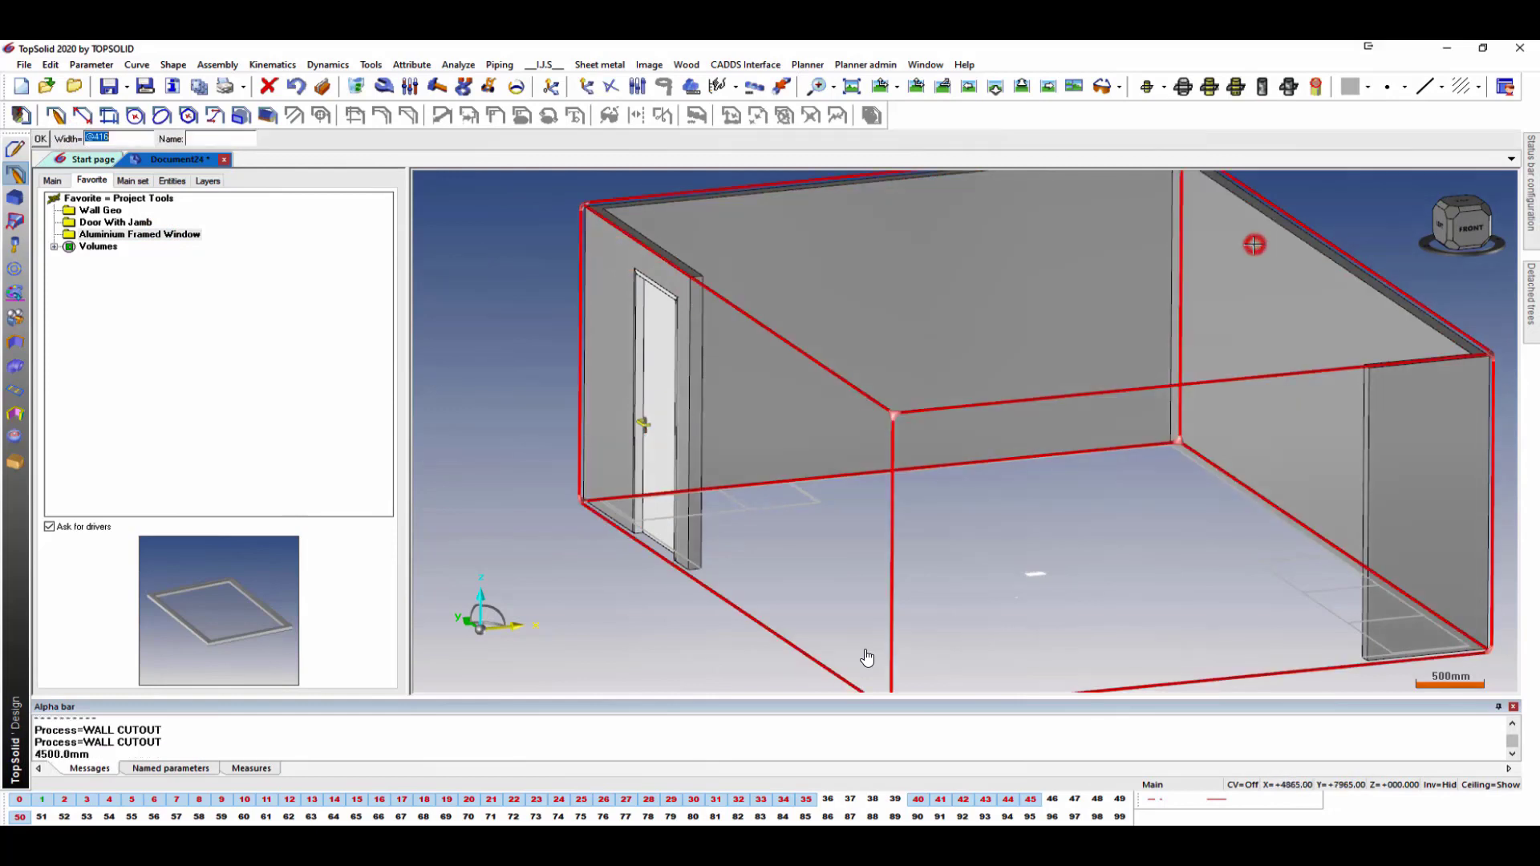
pyautogui.middleClick(951, 255)
# Set the window's height to 750 mm and place the window on the floor inside the room.
pyautogui.click(206, 138)
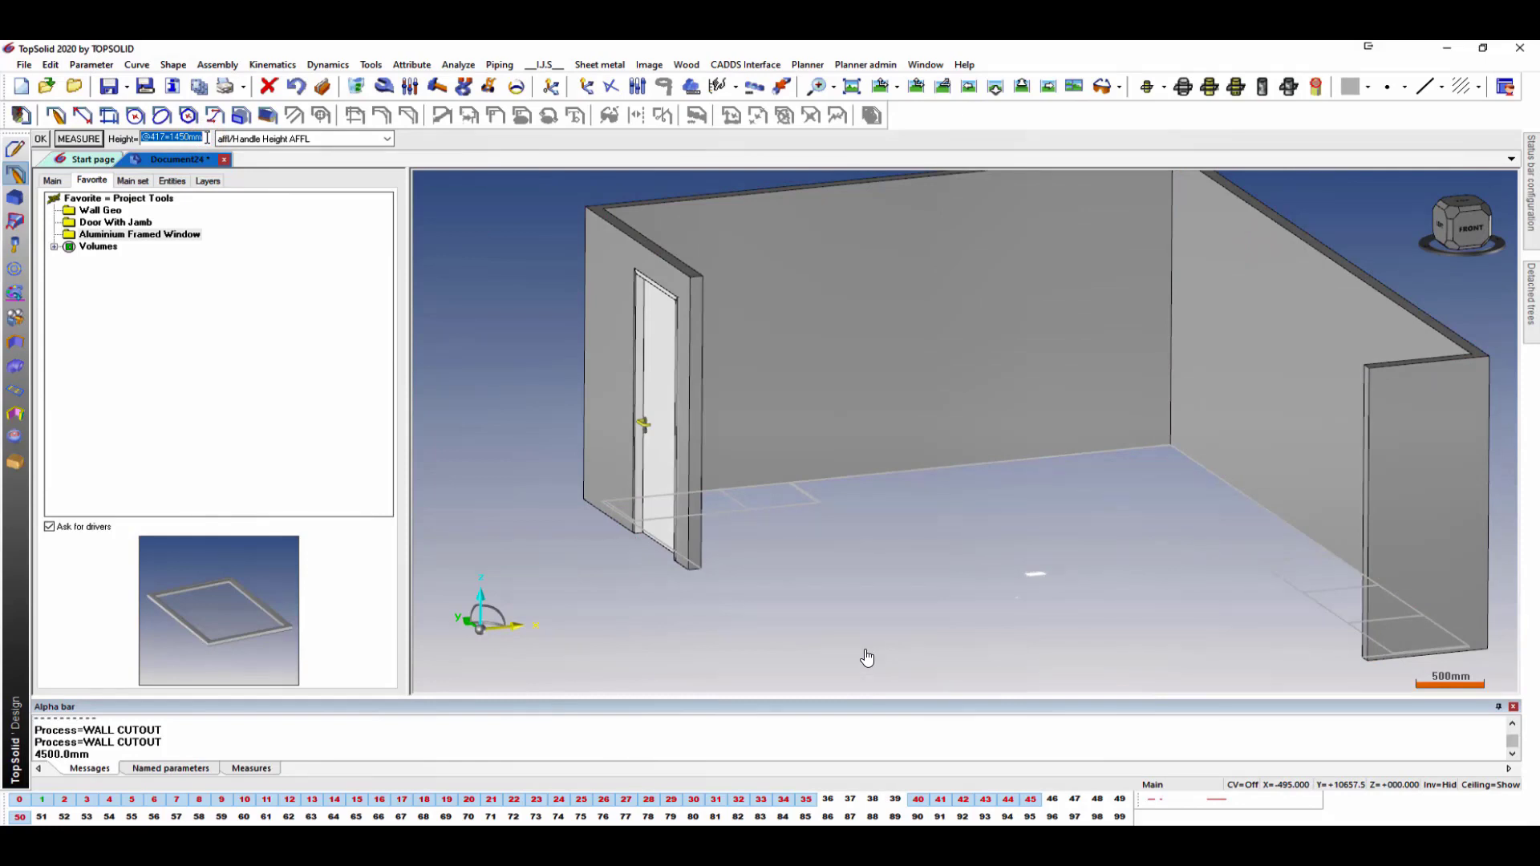
pyautogui.write('750')
pyautogui.press('Return')
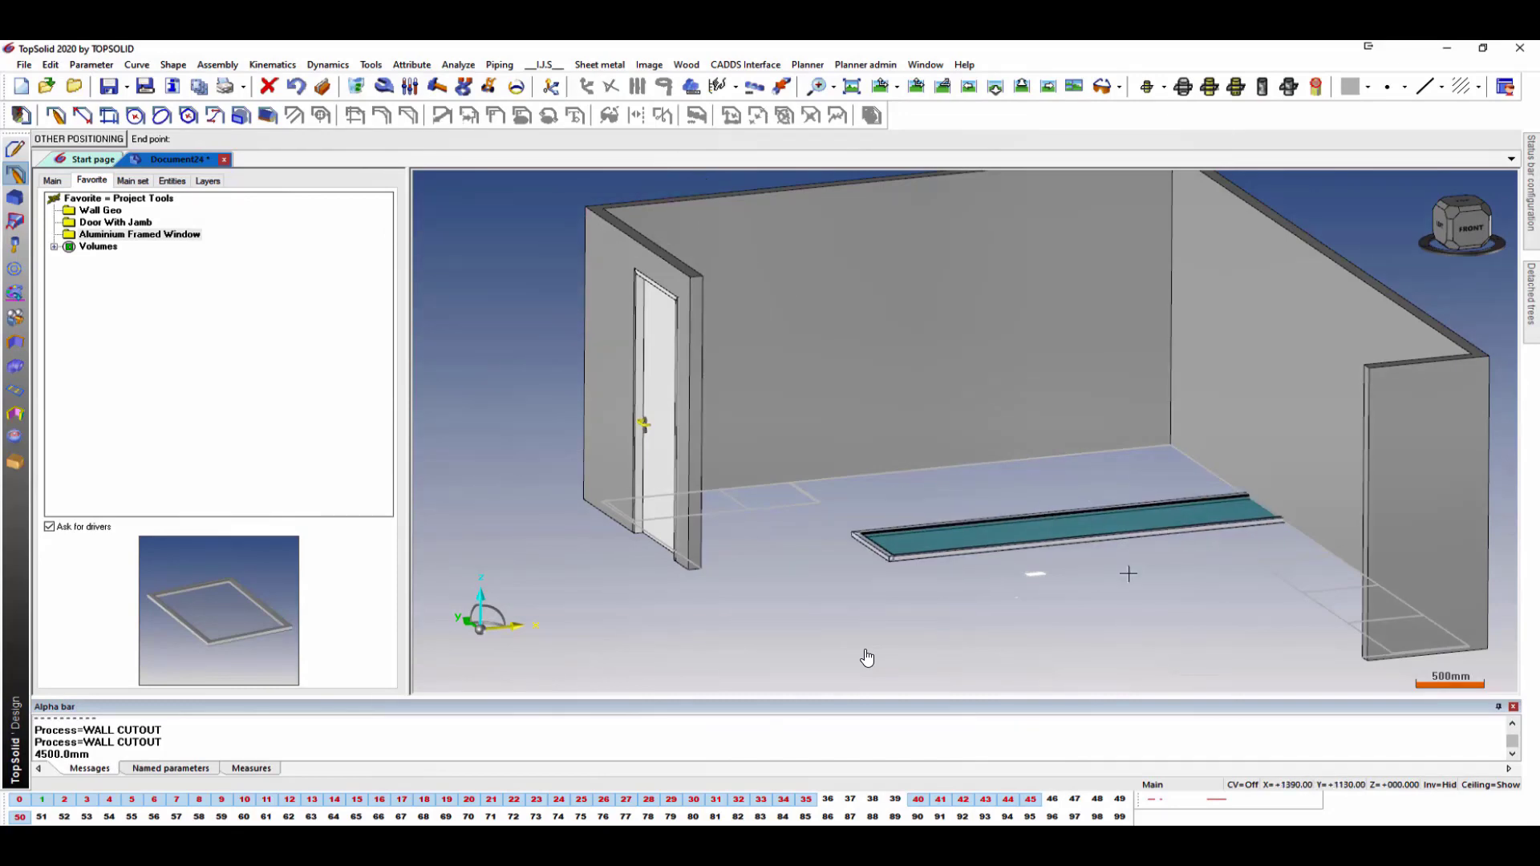
pyautogui.click(998, 569)
# Align the window frame's lower side with the bottom of the back wall at a distance of hb+50.
pyautogui.scroll(3, 998, 570)
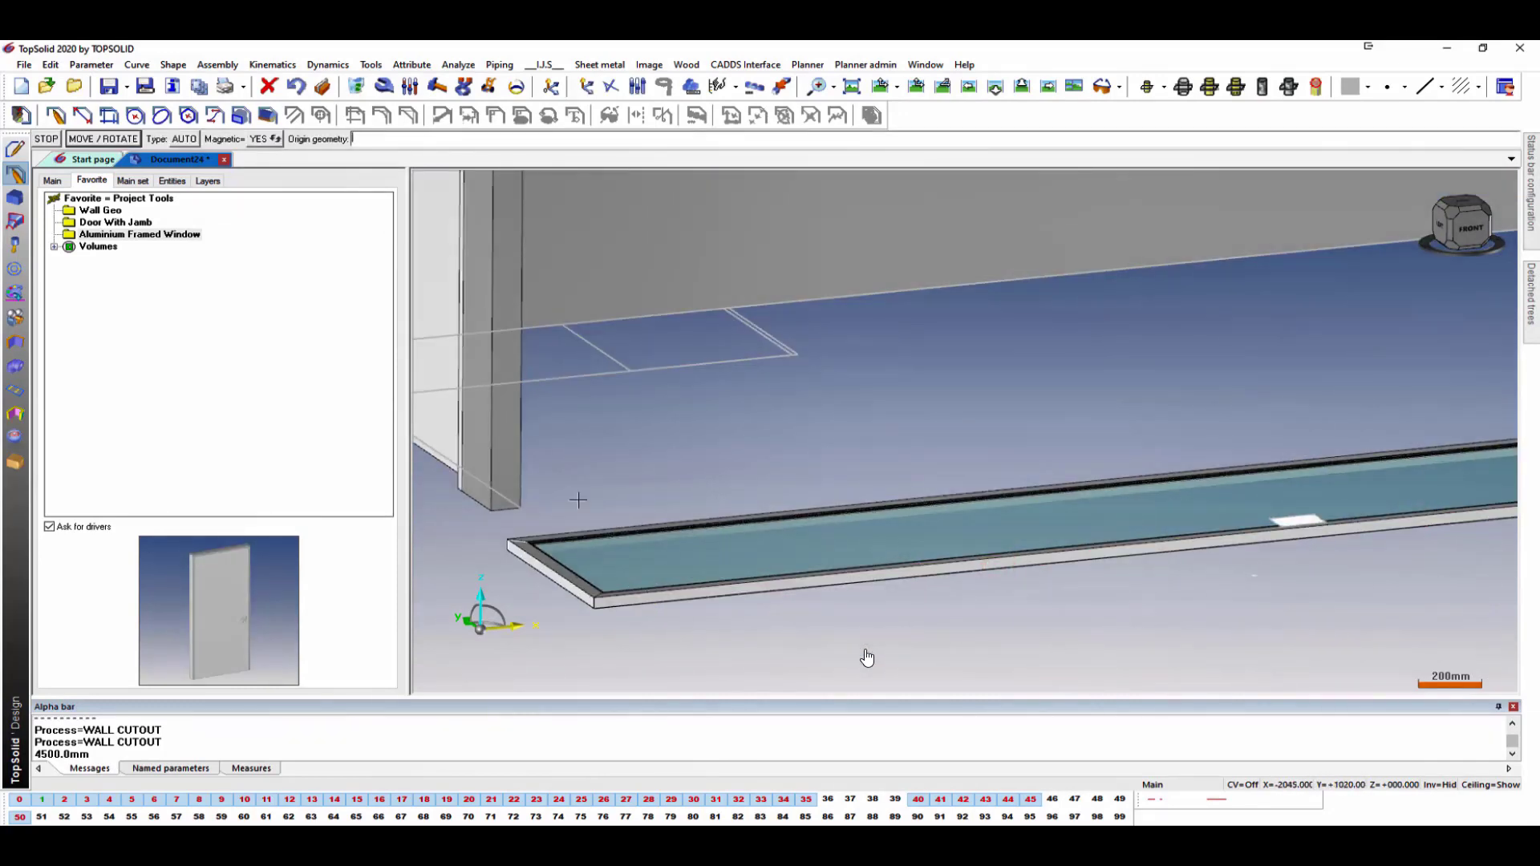
pyautogui.click(585, 529)
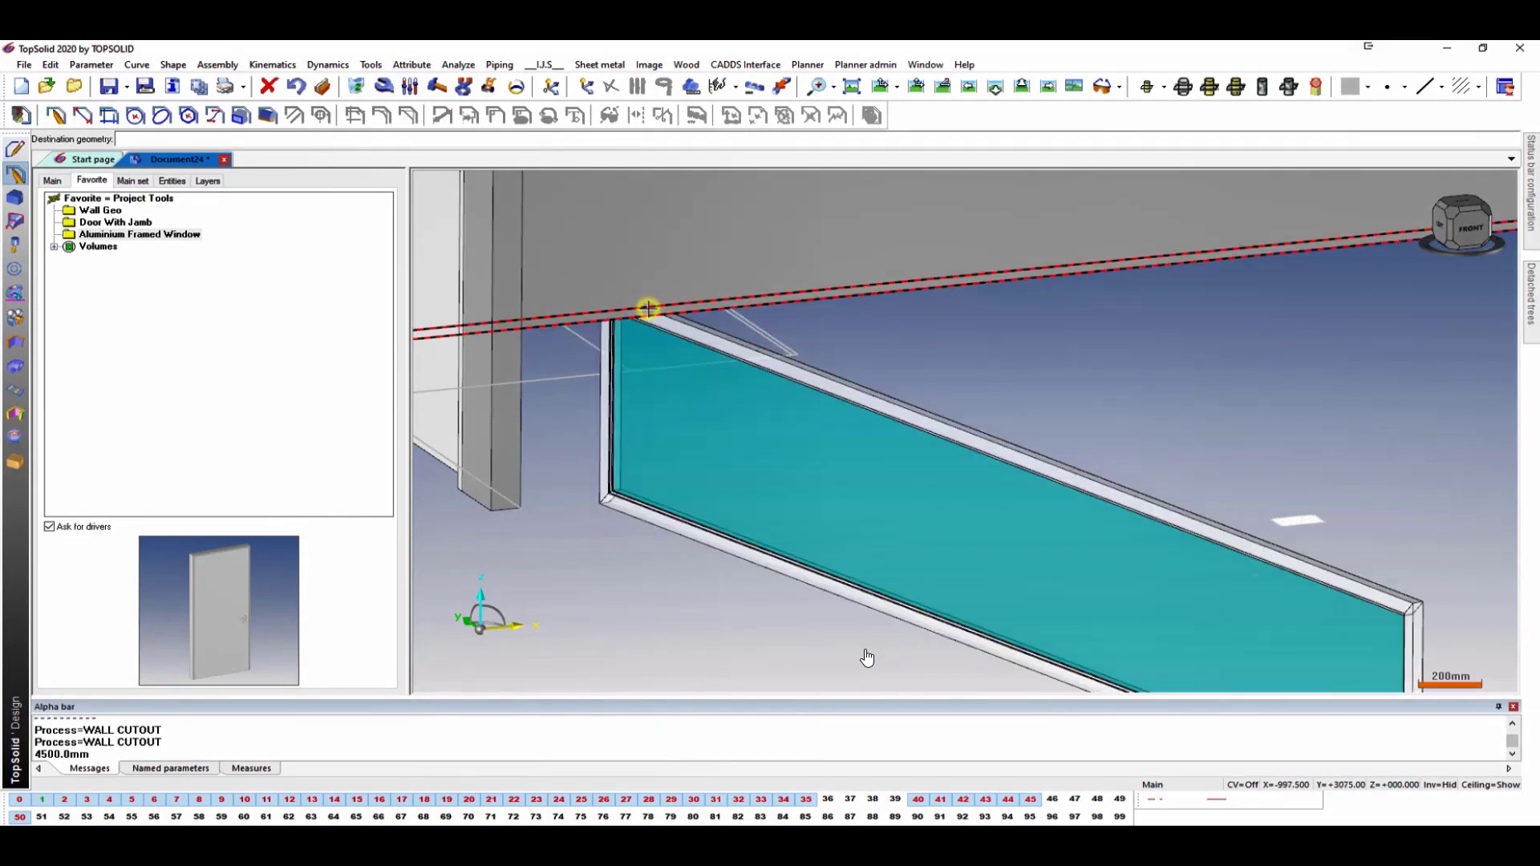
pyautogui.click(648, 308)
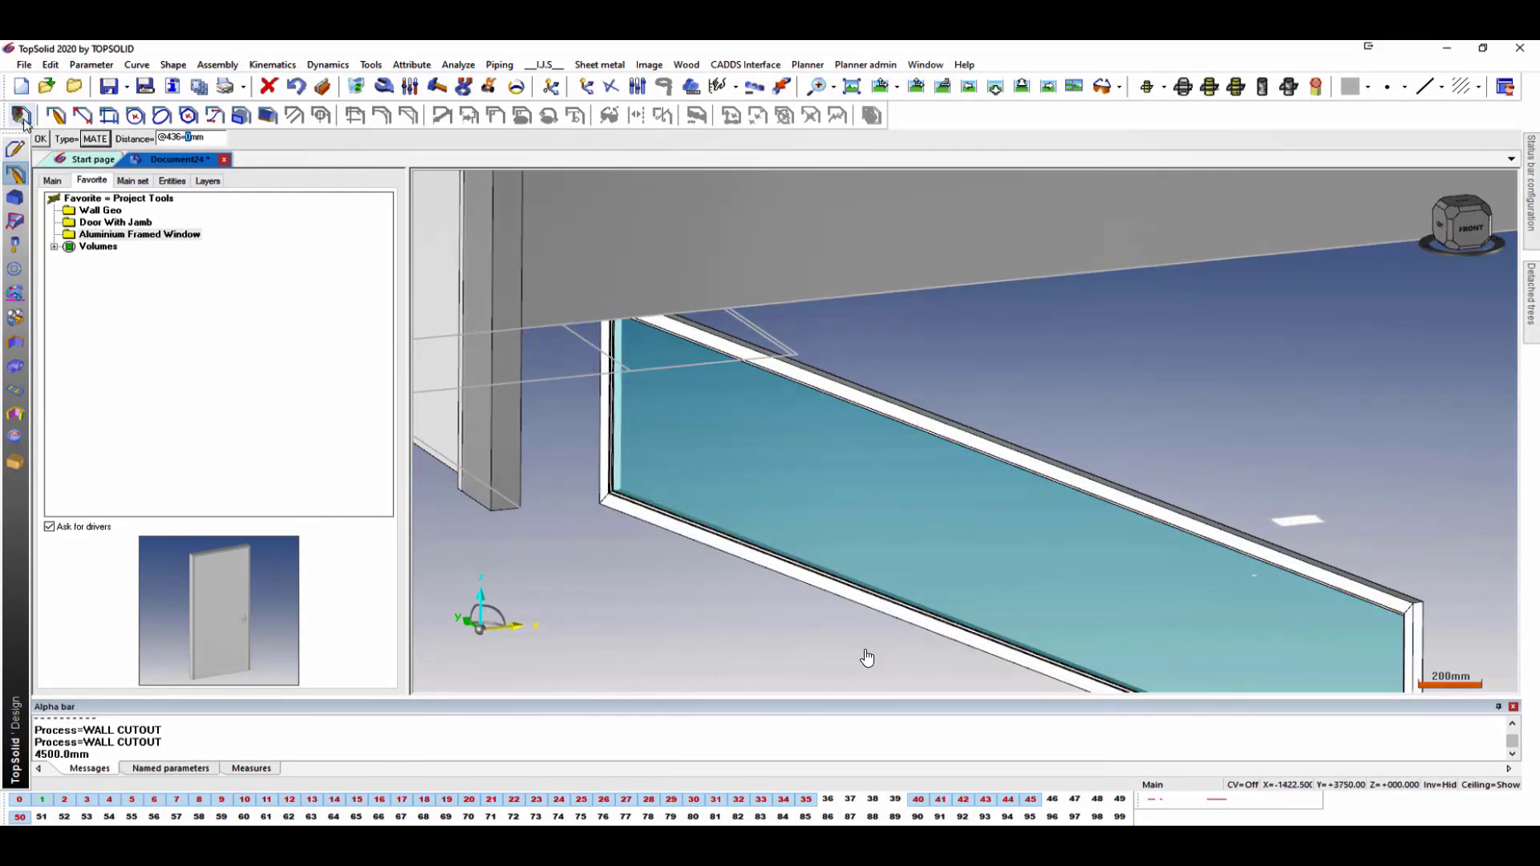
pyautogui.click(96, 139)
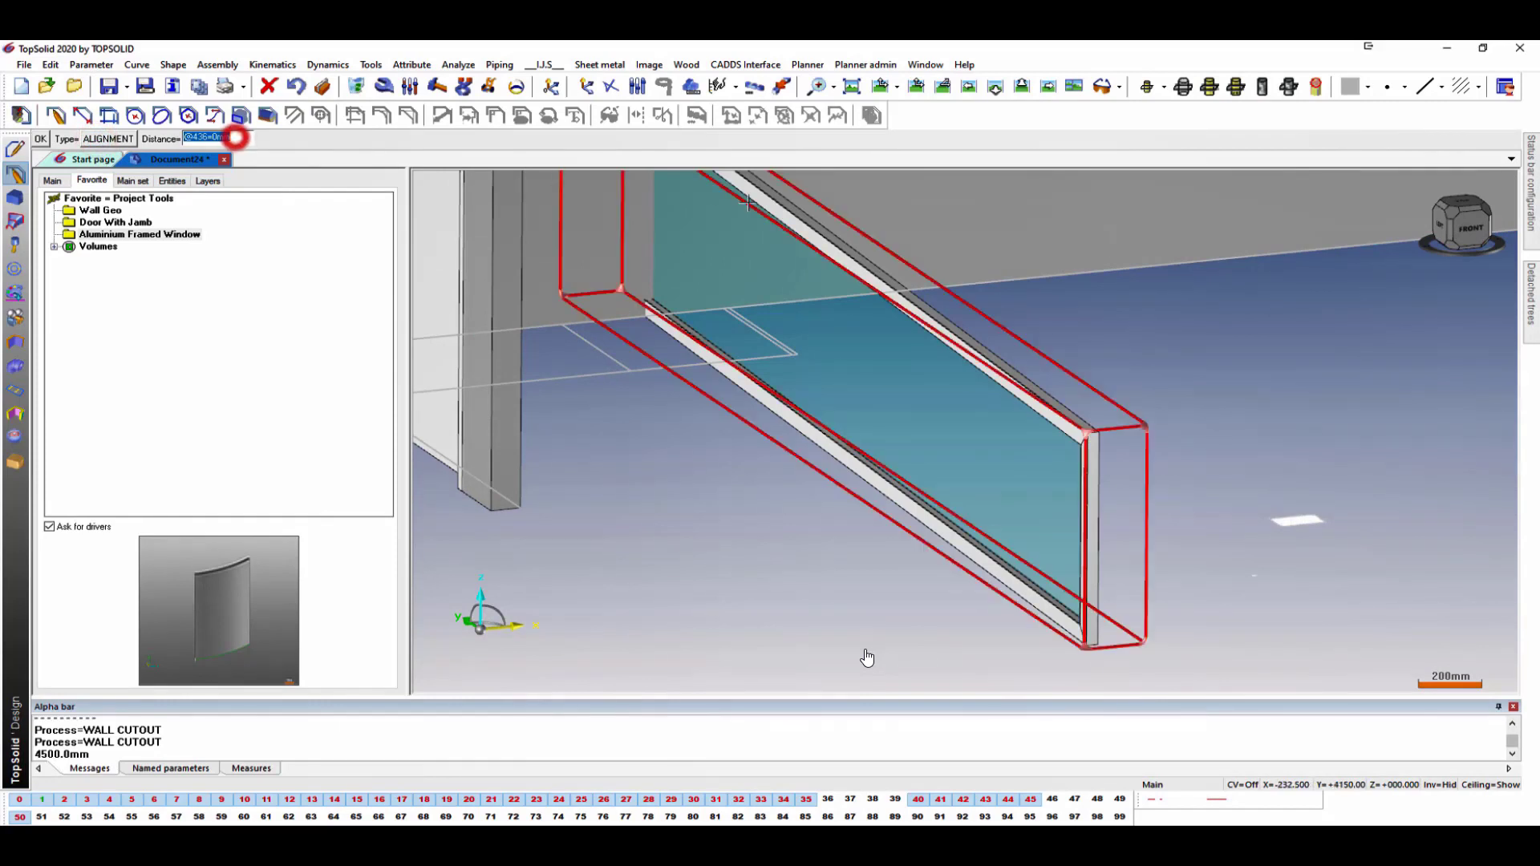
pyautogui.write('9')
pyautogui.press('Return')
pyautogui.scroll(-3, 868, 657)
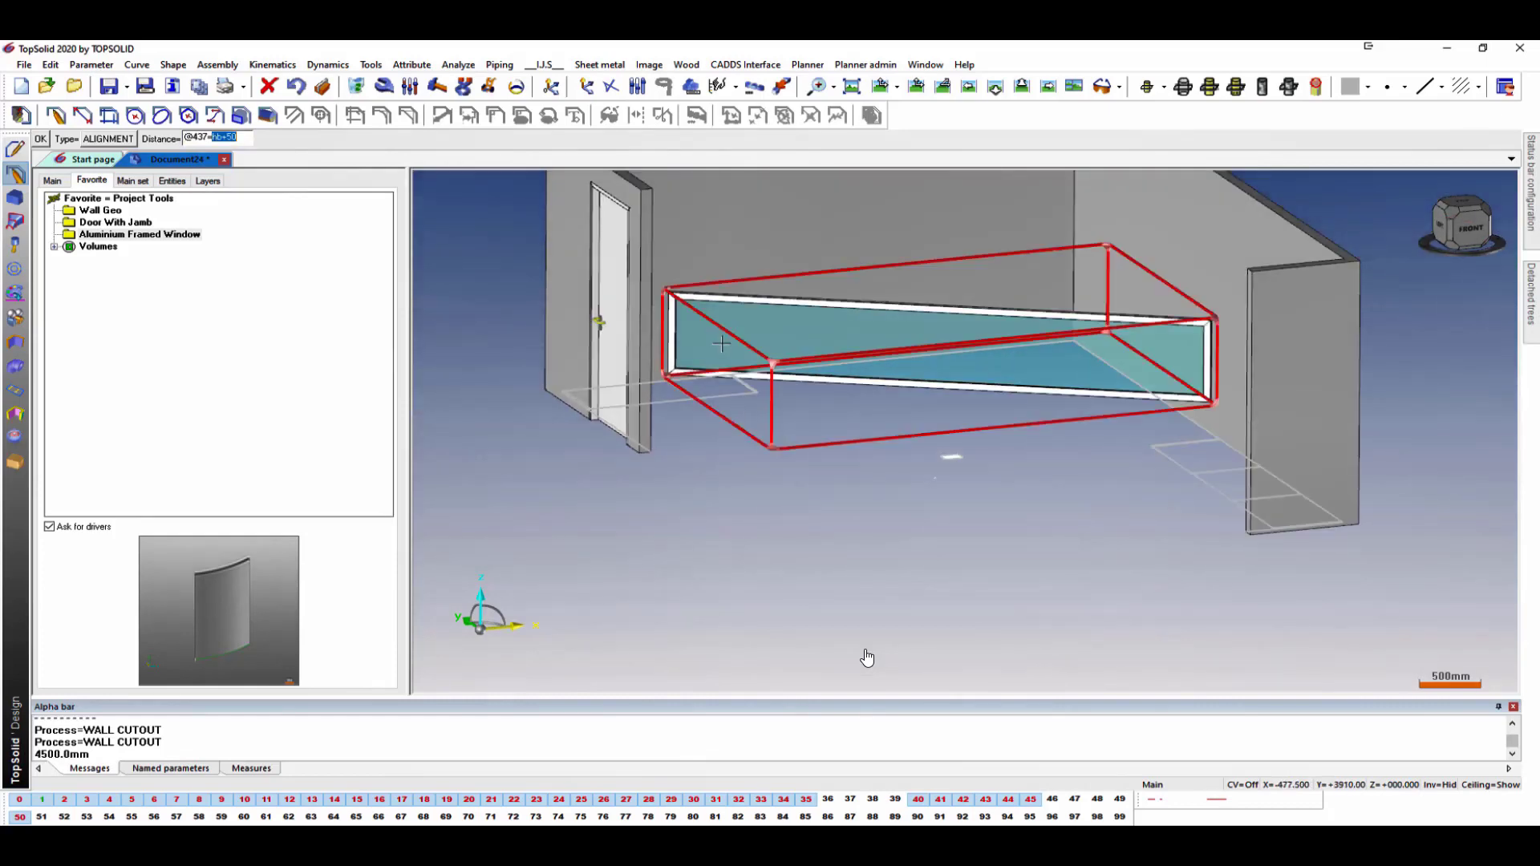
pyautogui.press('Return')
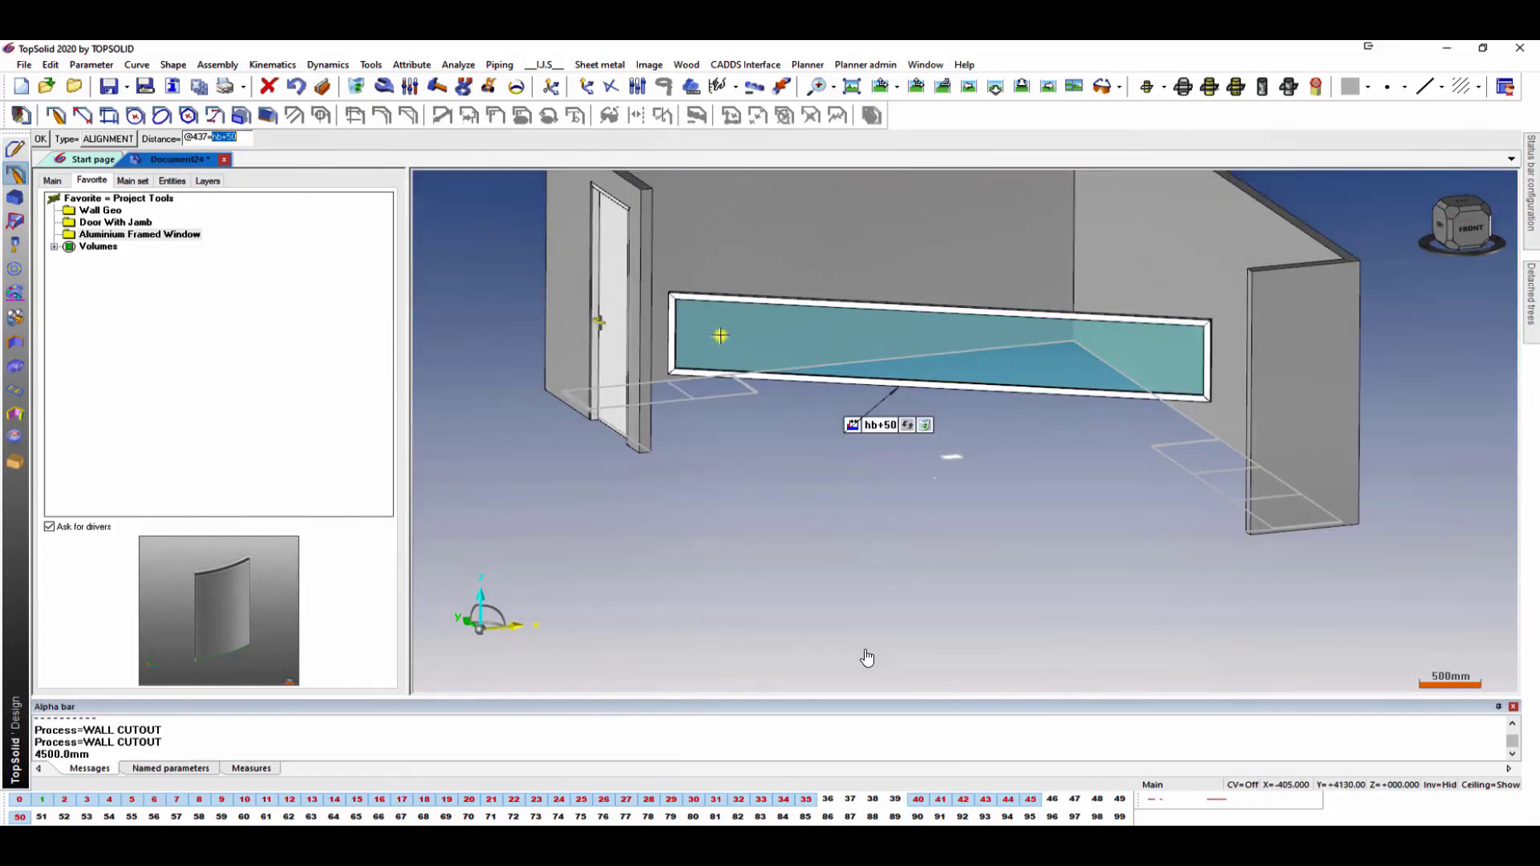
# Align the window frame's front face with the back wall's inner face at a distance of 0 mm.
pyautogui.scroll(5, 867, 658)
pyautogui.scroll(-3, 633, 325)
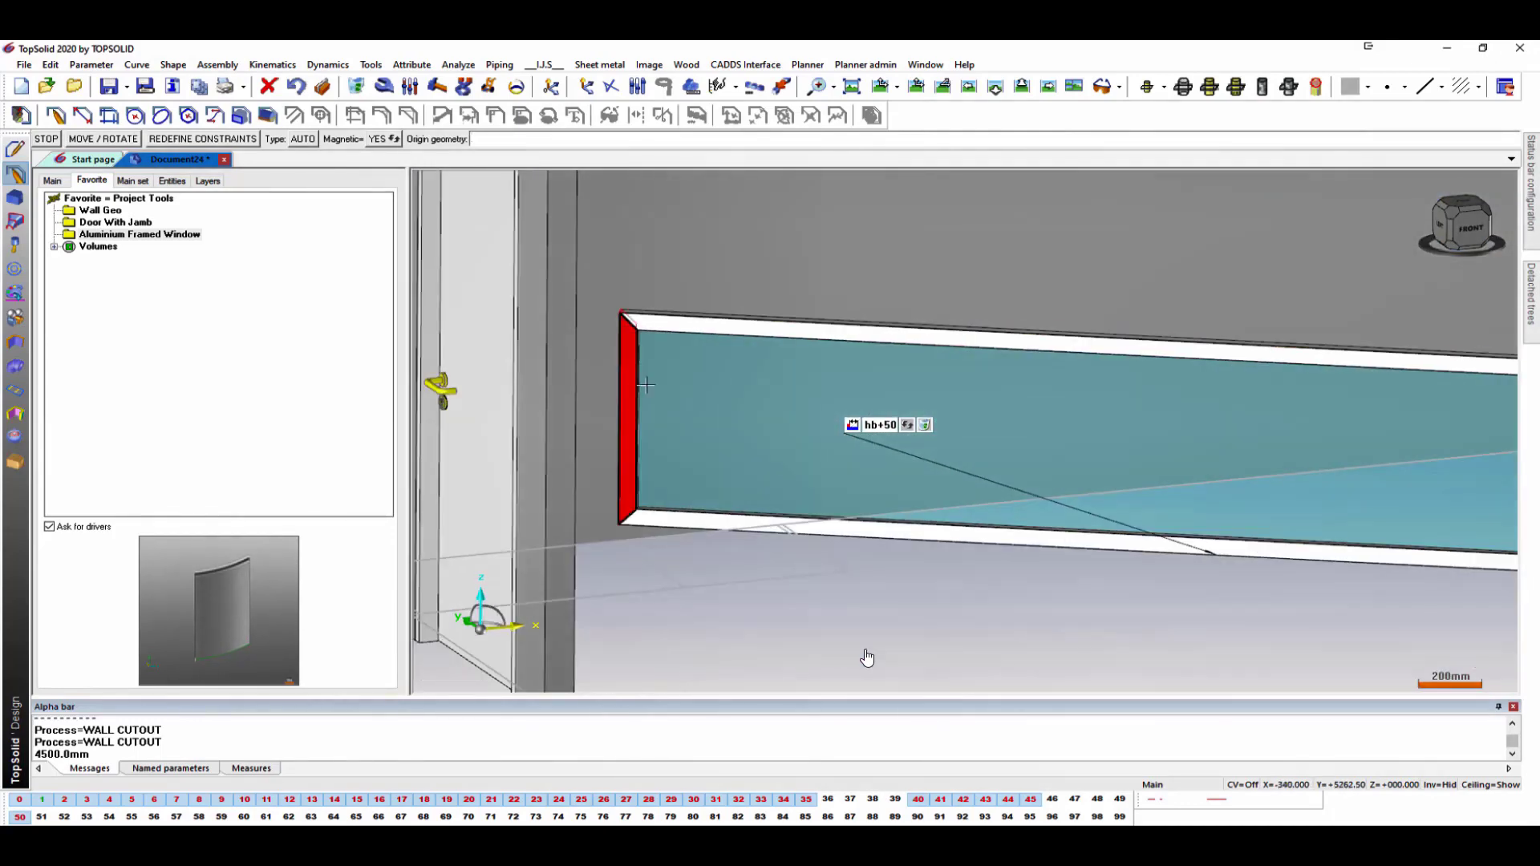
pyautogui.click(651, 521)
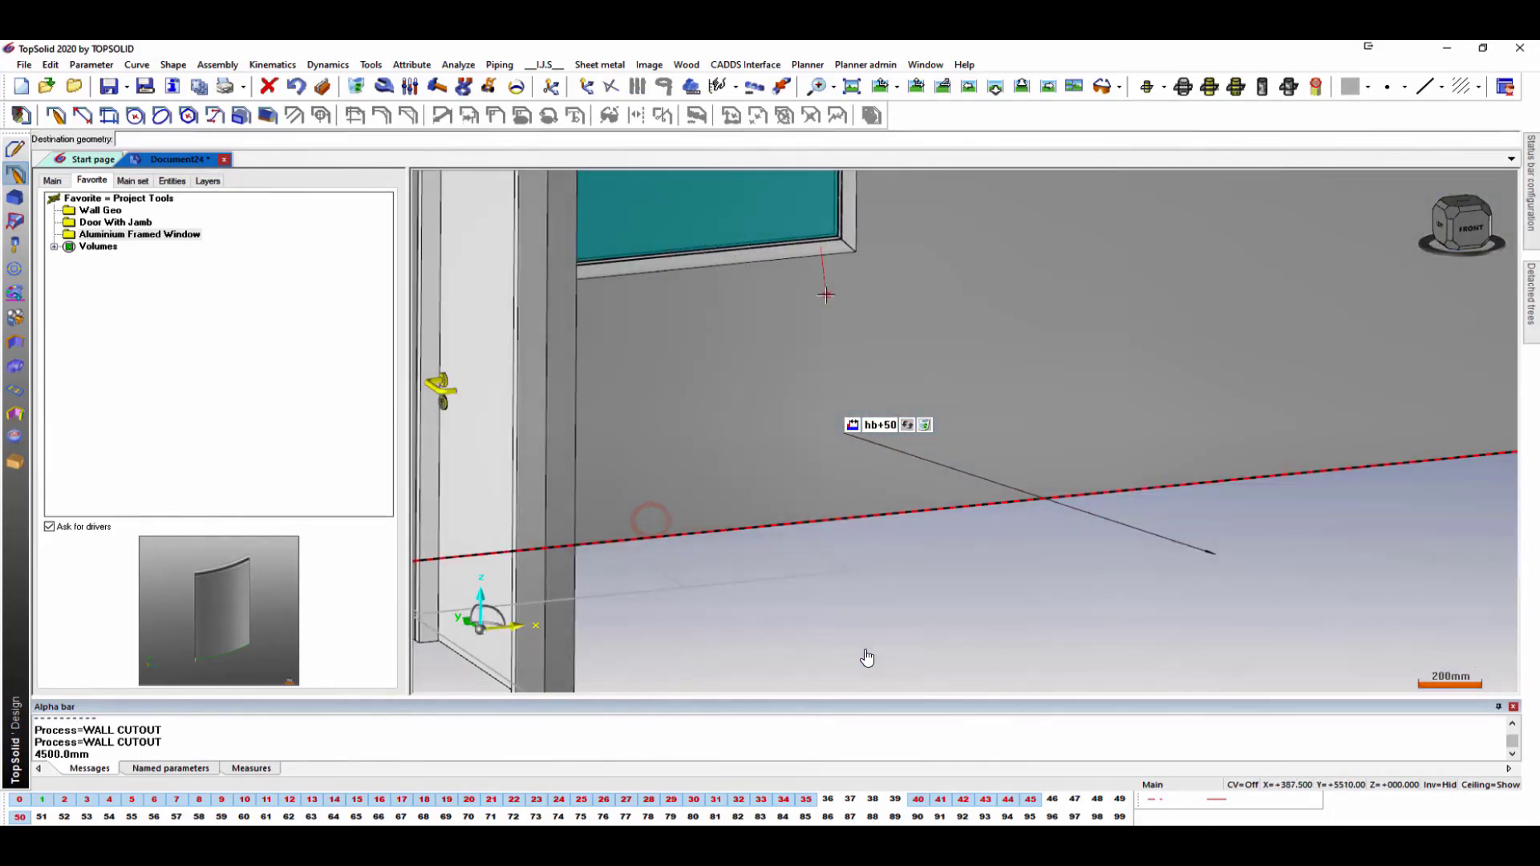
pyautogui.click(825, 291)
pyautogui.click(86, 139)
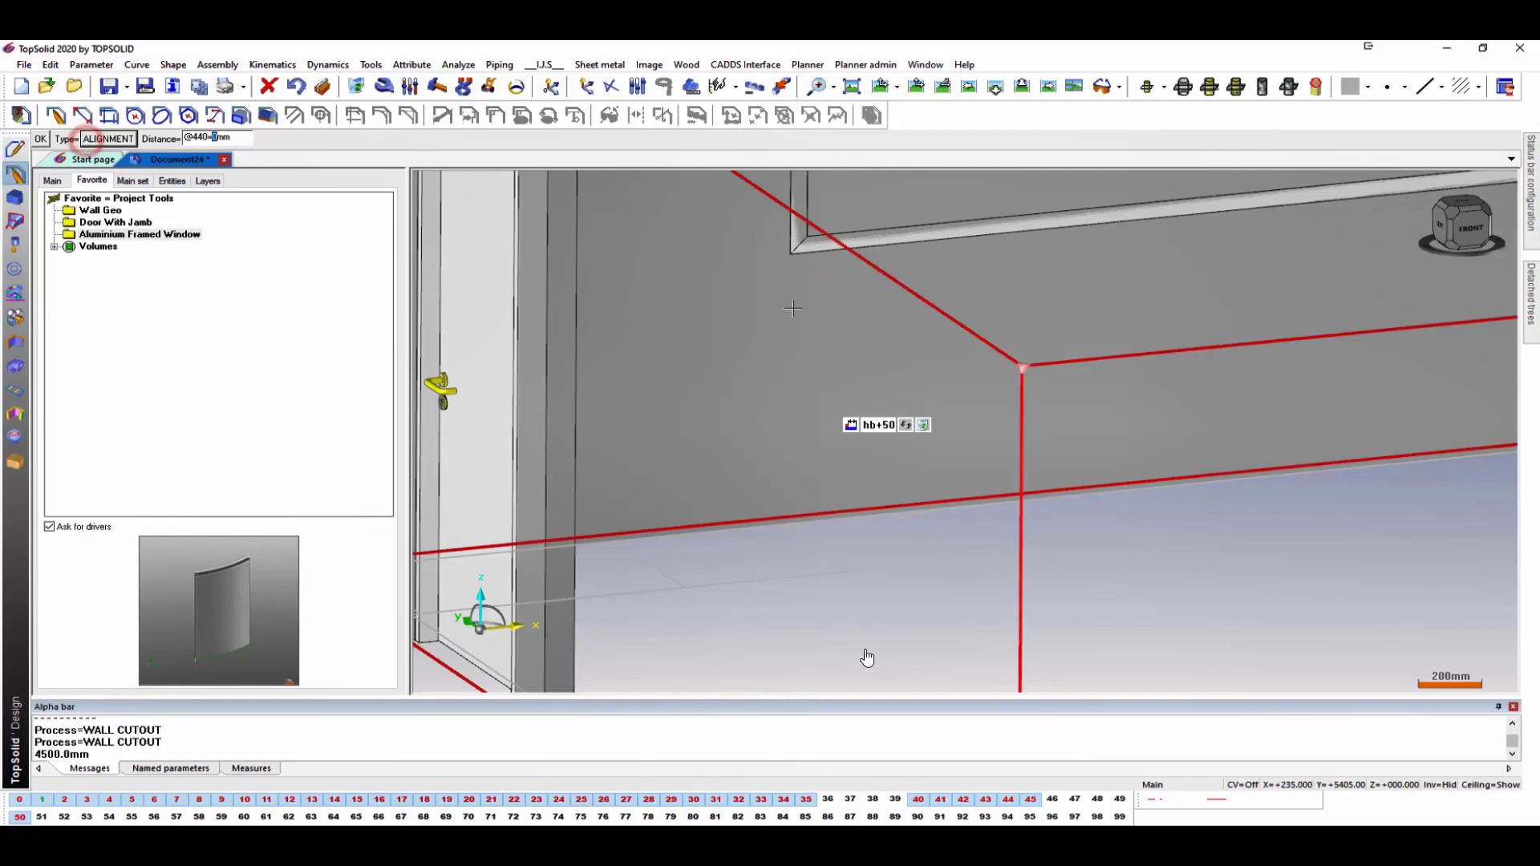
pyautogui.scroll(-5, 868, 657)
pyautogui.press('Return')
# Position the window's end face against the inner face of the wall containing the door and finish positioning.
pyautogui.scroll(3, 867, 658)
pyautogui.scroll(5, 867, 658)
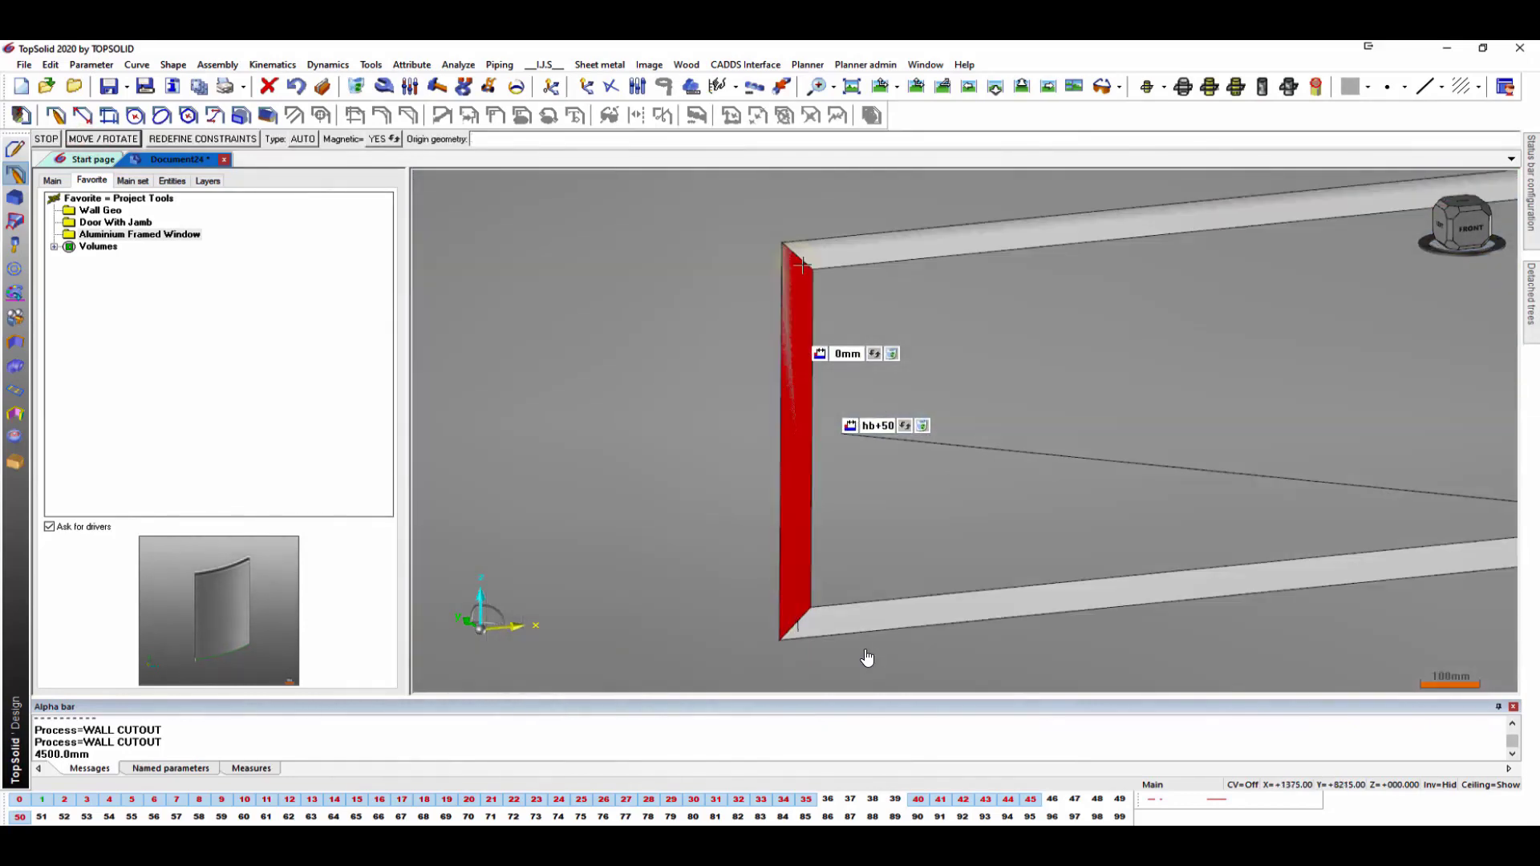
pyautogui.click(867, 657)
pyautogui.scroll(-5, 867, 658)
pyautogui.scroll(3, 867, 658)
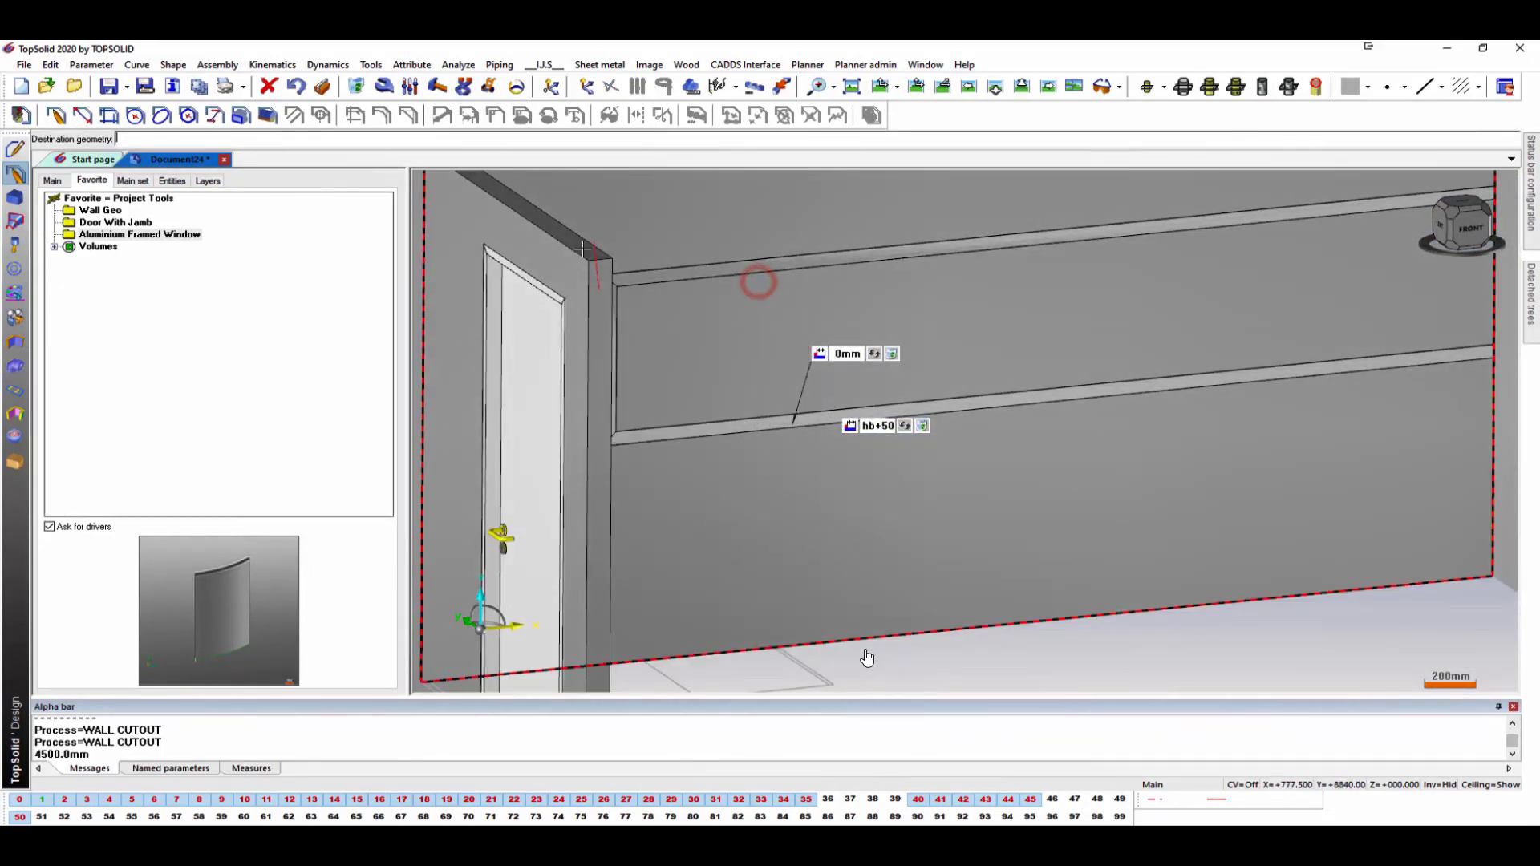
pyautogui.click(611, 269)
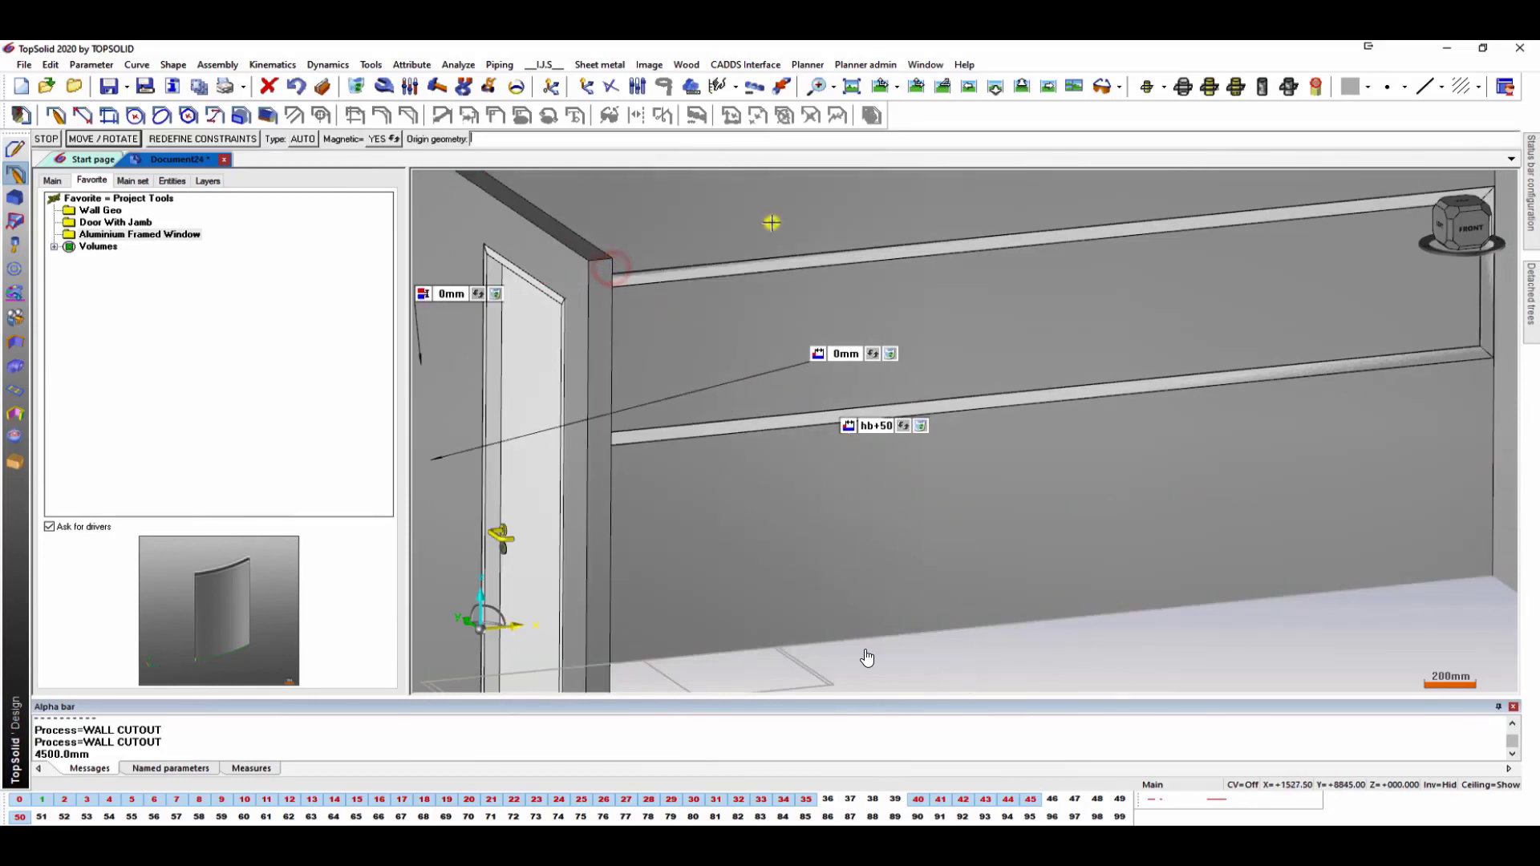
pyautogui.click(47, 140)
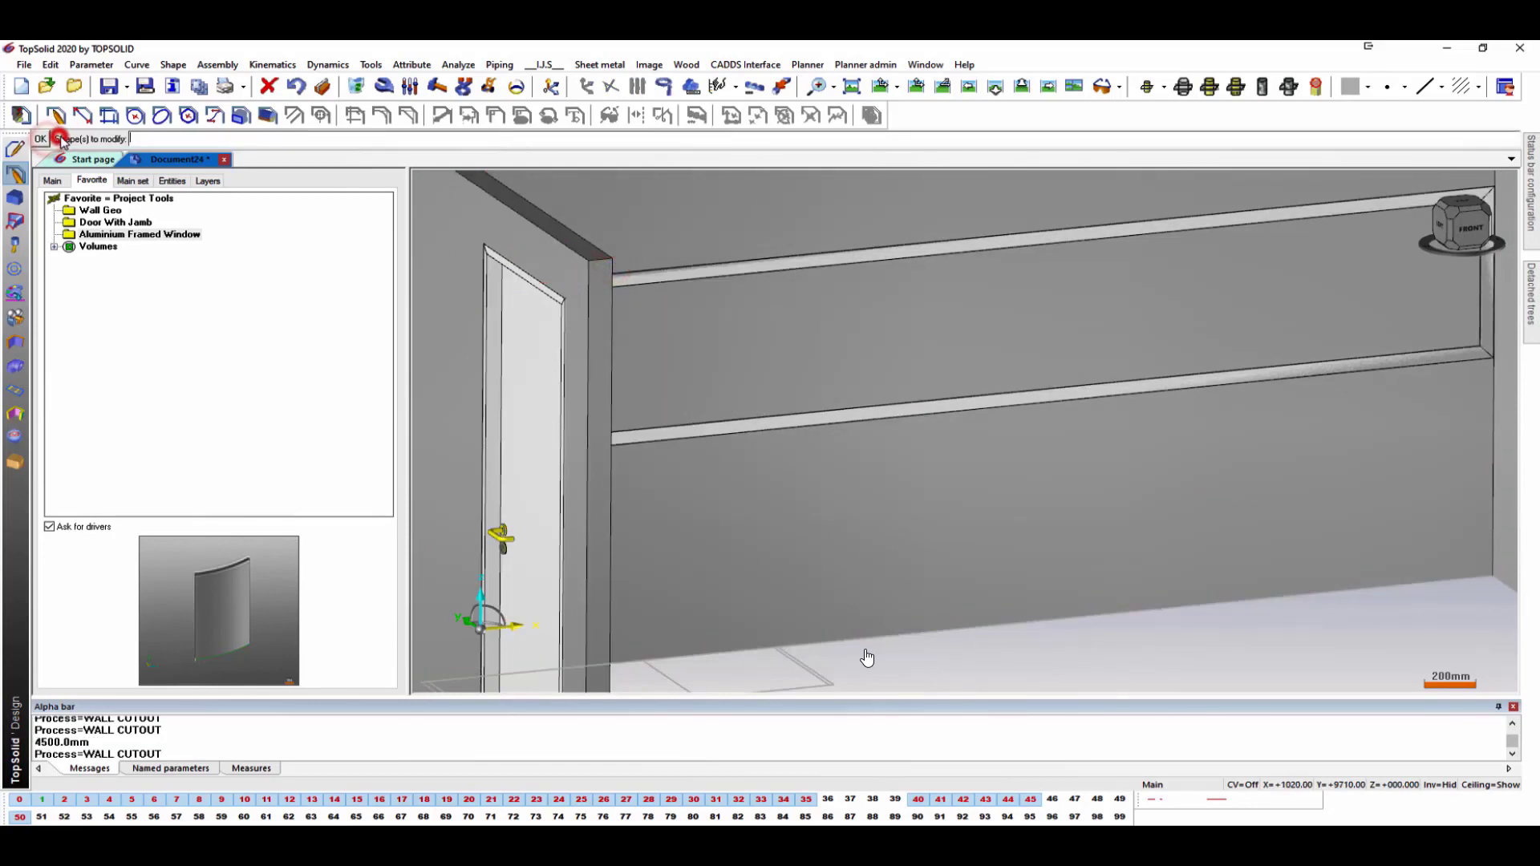
# Cut the window's opening out of the room walls.
pyautogui.scroll(-4, 867, 658)
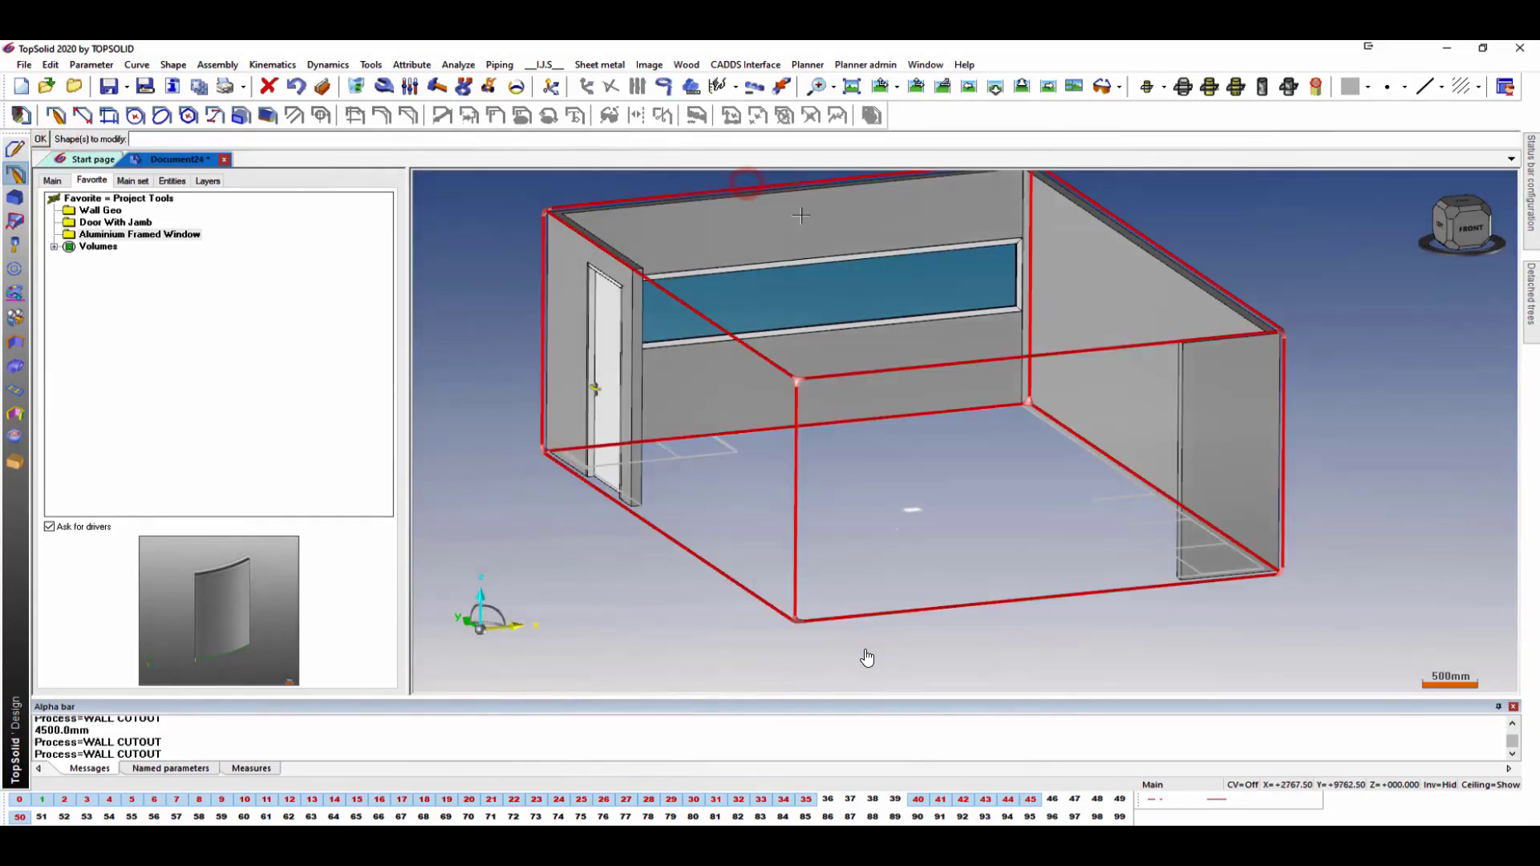
pyautogui.click(40, 140)
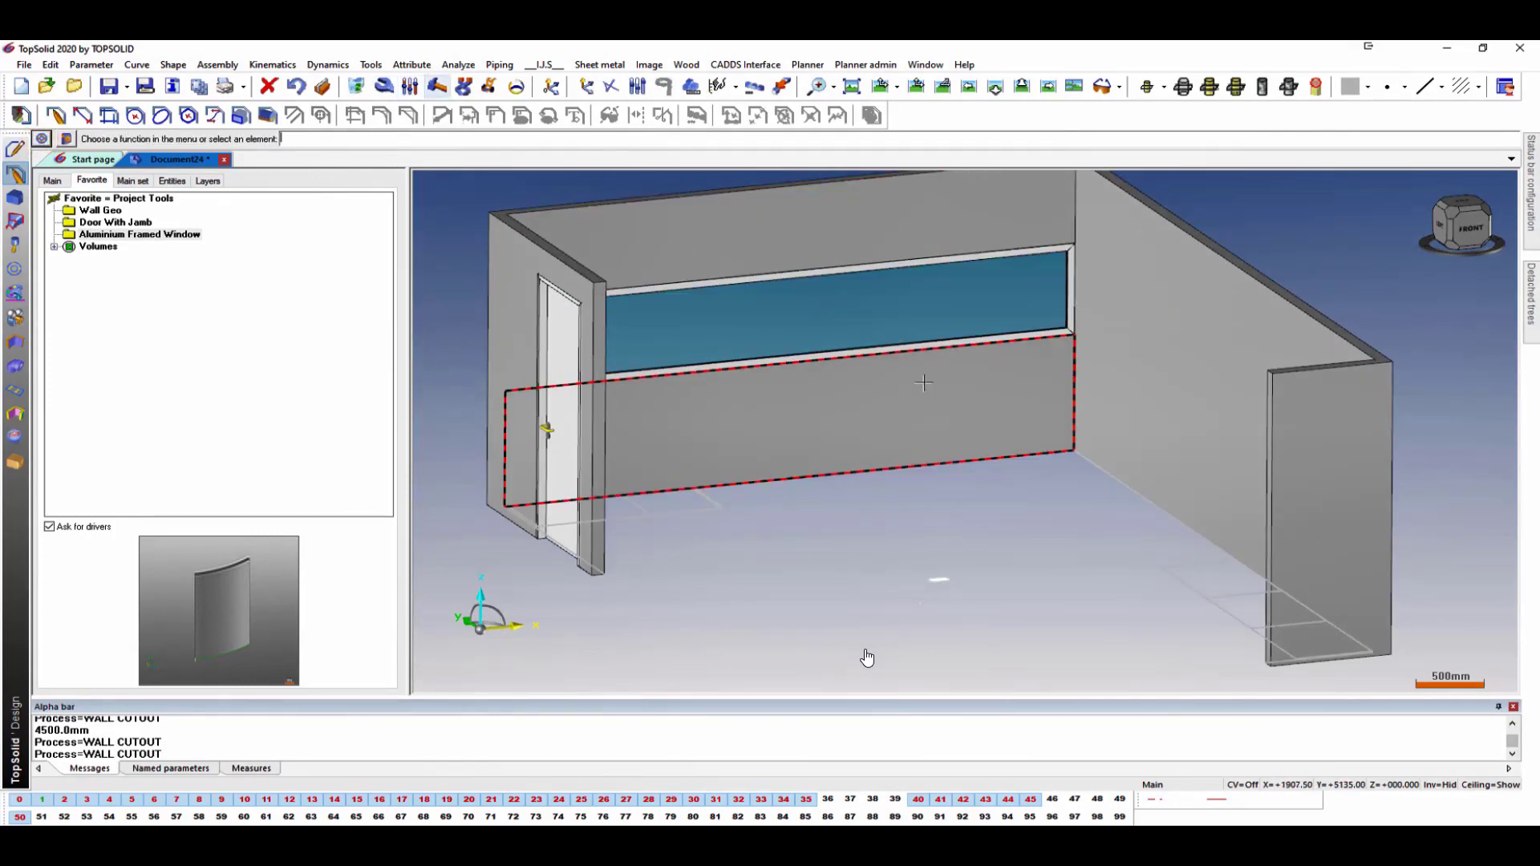
pyautogui.moveTo(939, 392); pyautogui.dragTo(1006, 395, button='middle')
pyautogui.moveTo(872, 391); pyautogui.dragTo(784, 398, button='middle')
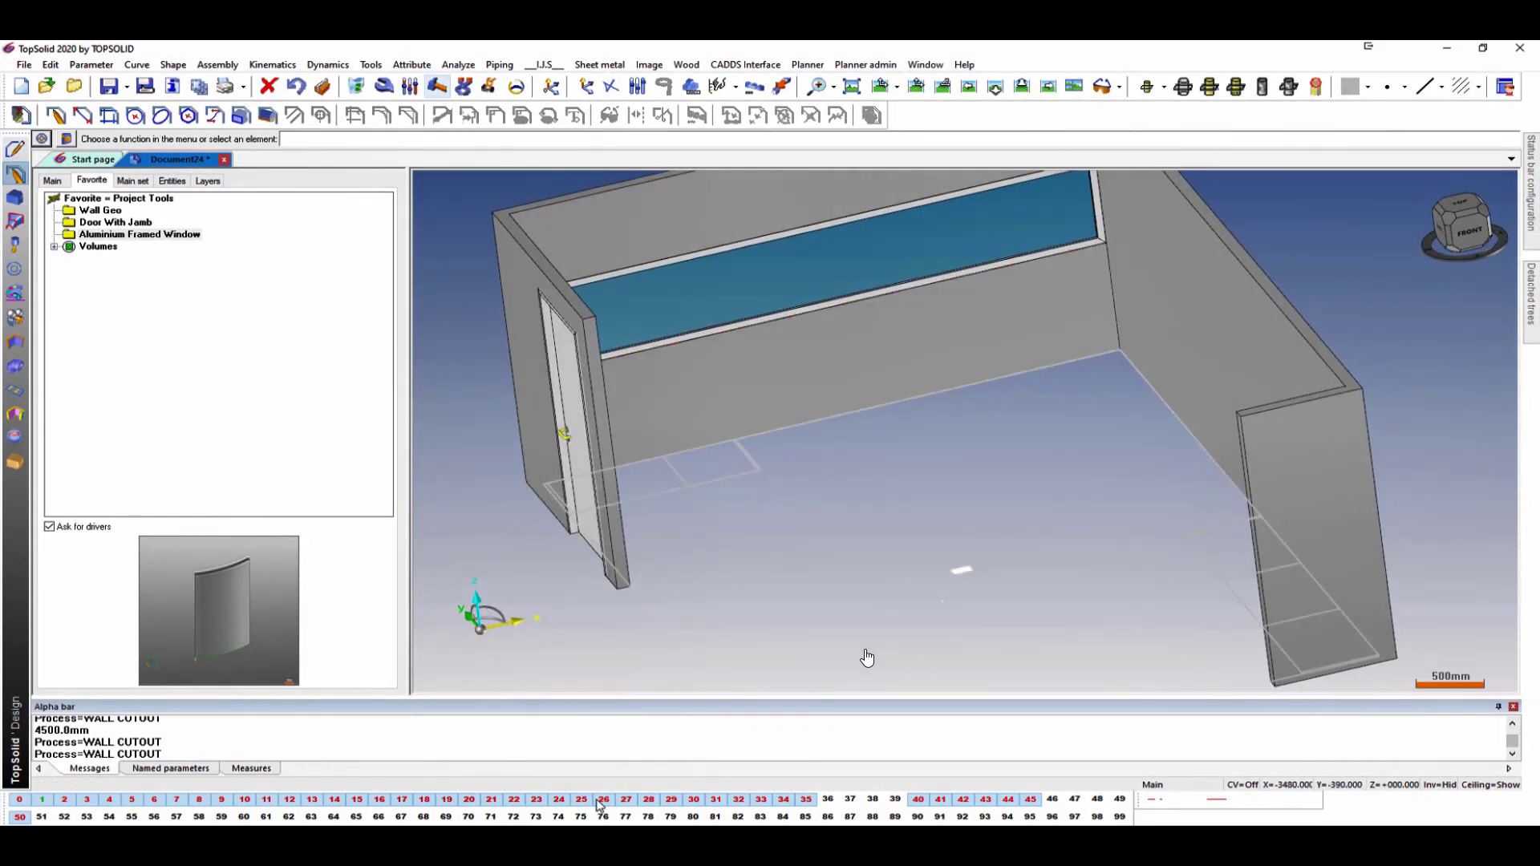
# Switch to layer 27 and place a Base Cabinet Volume on the left sketch run's outer narrow end-panel outline with automatic sizes.
pyautogui.click(626, 799)
pyautogui.doubleClick(87, 246)
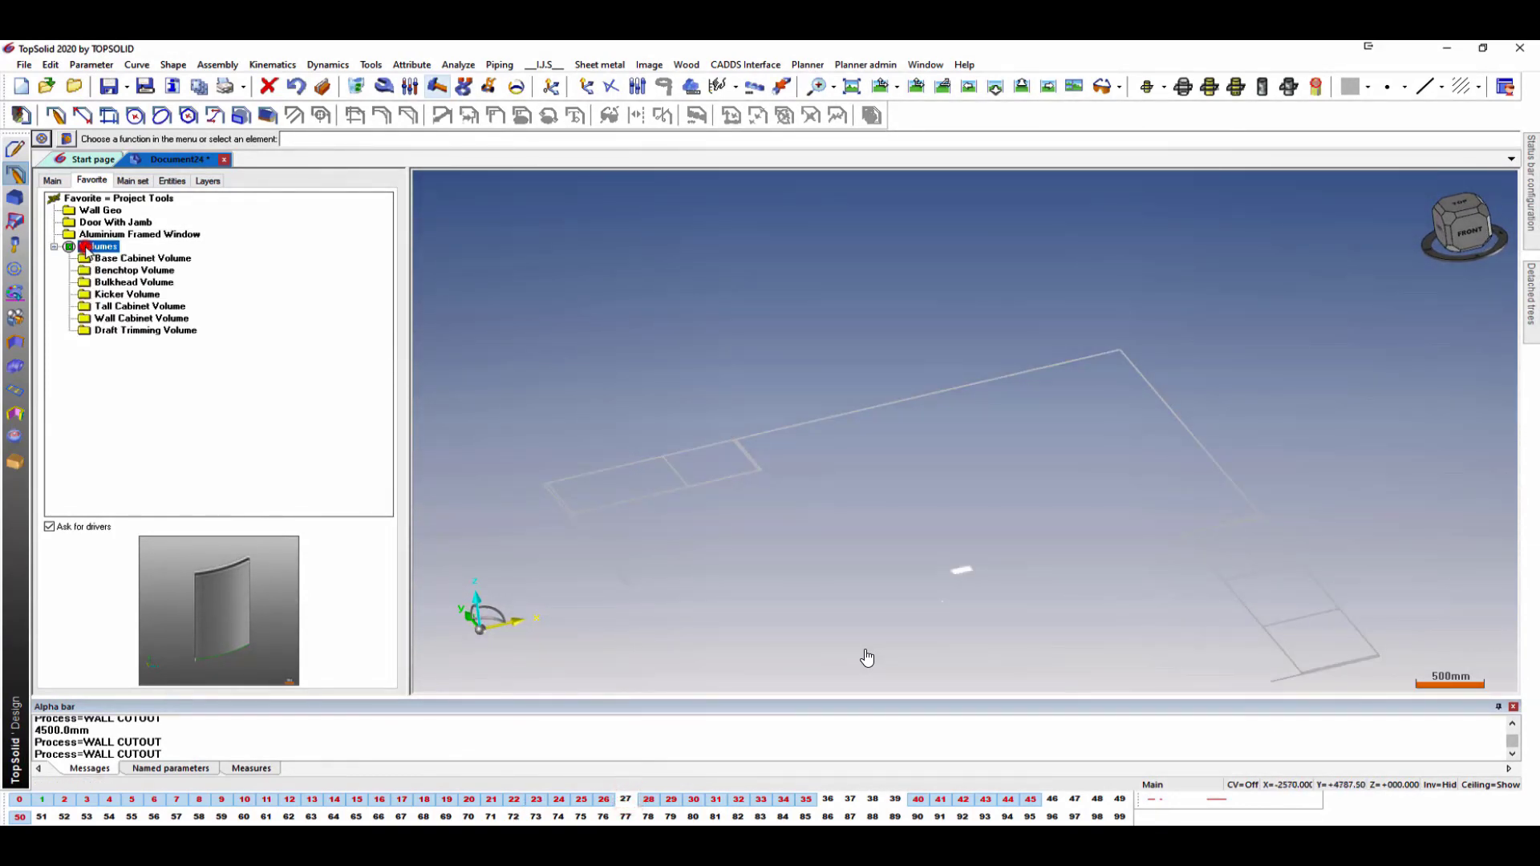
pyautogui.click(134, 259)
pyautogui.click(134, 259)
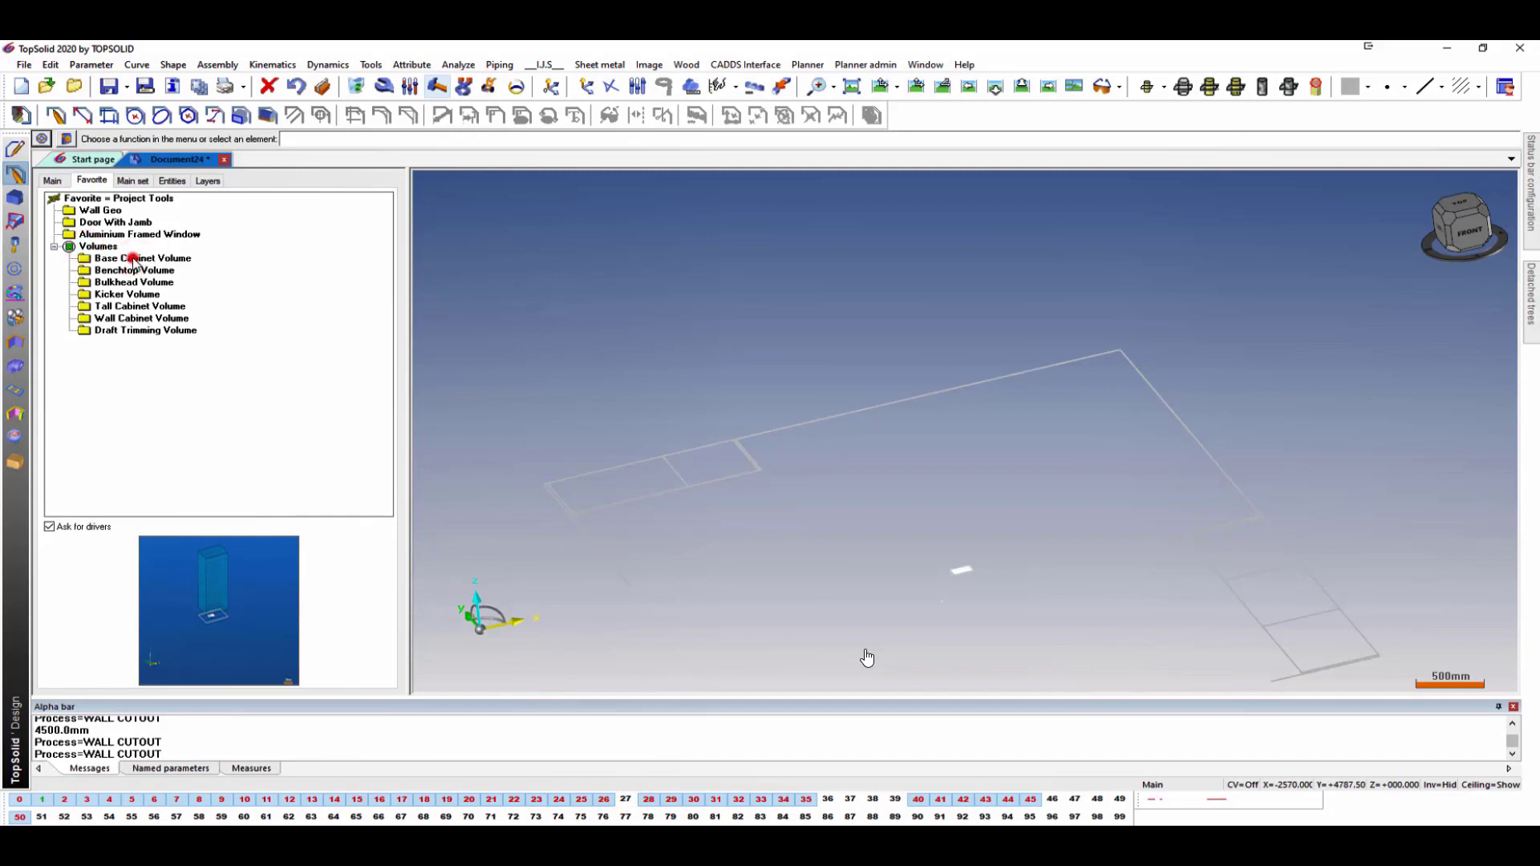
pyautogui.doubleClick(133, 259)
pyautogui.scroll(3, 550, 509)
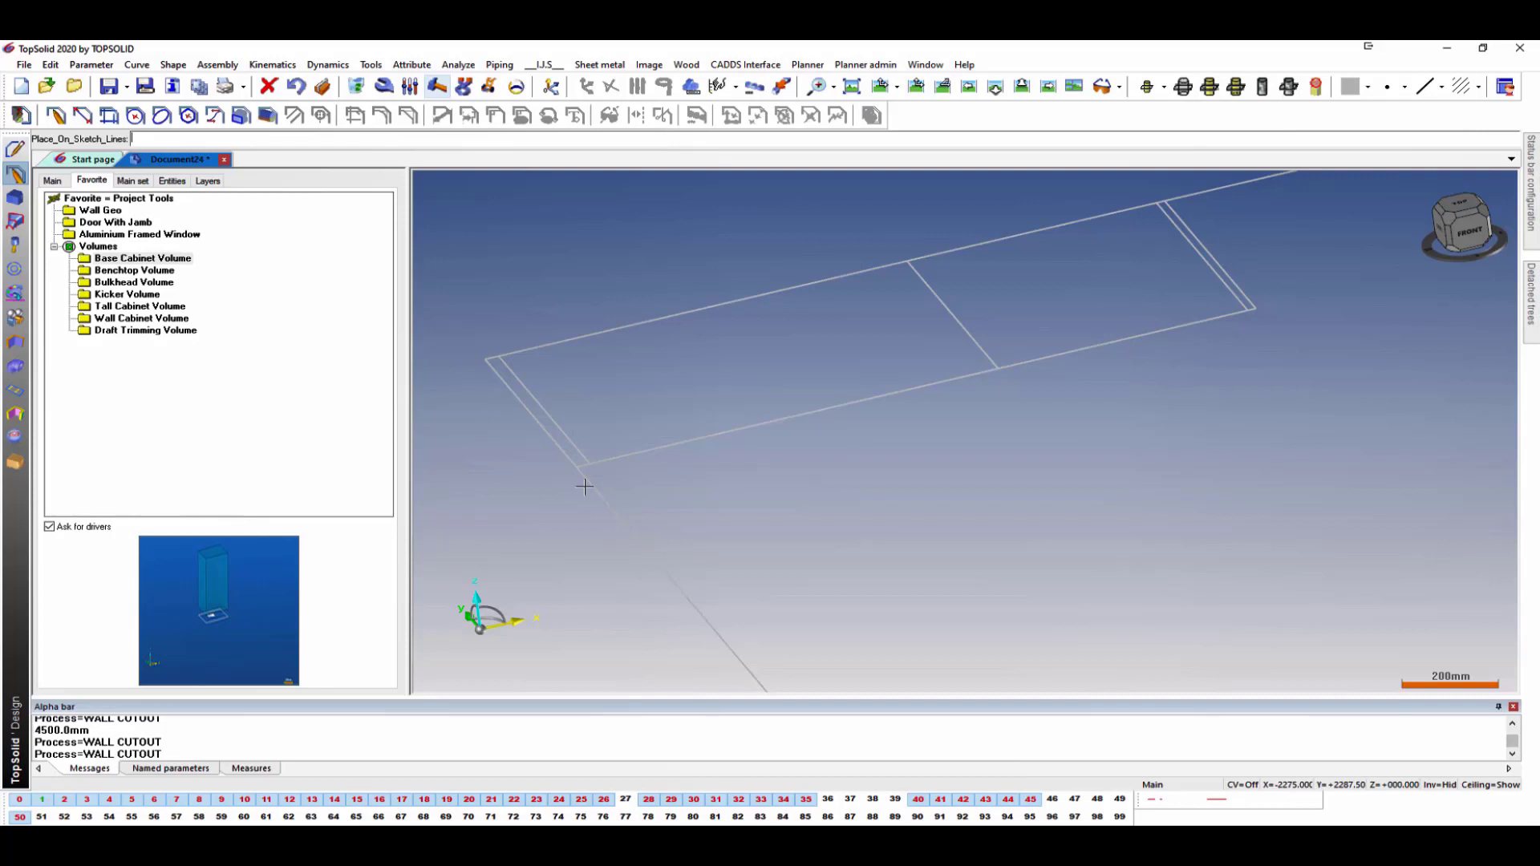
pyautogui.scroll(2, 584, 487)
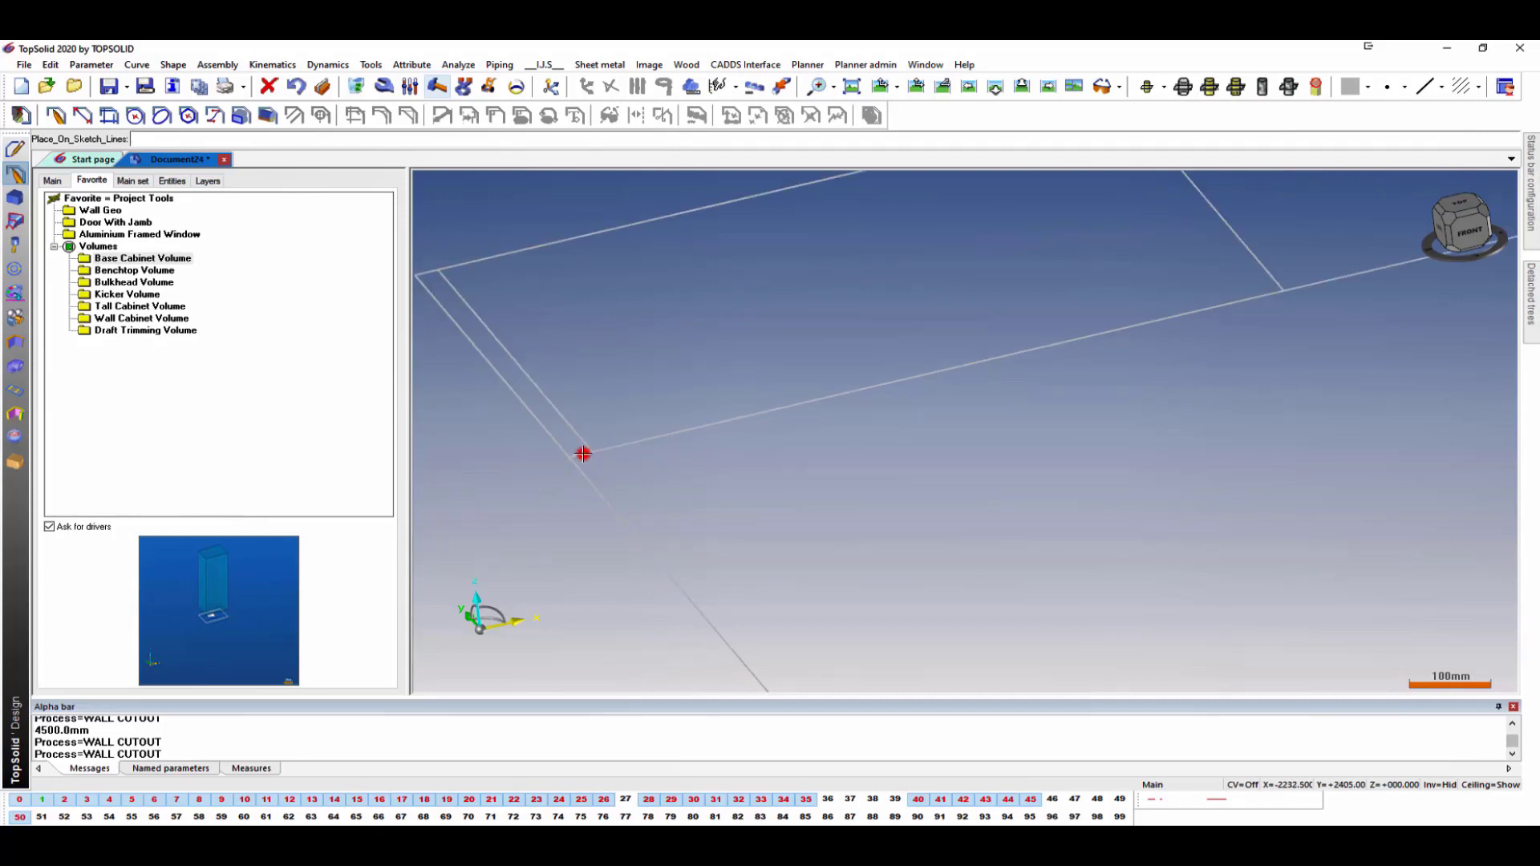
pyautogui.click(581, 451)
pyautogui.click(488, 140)
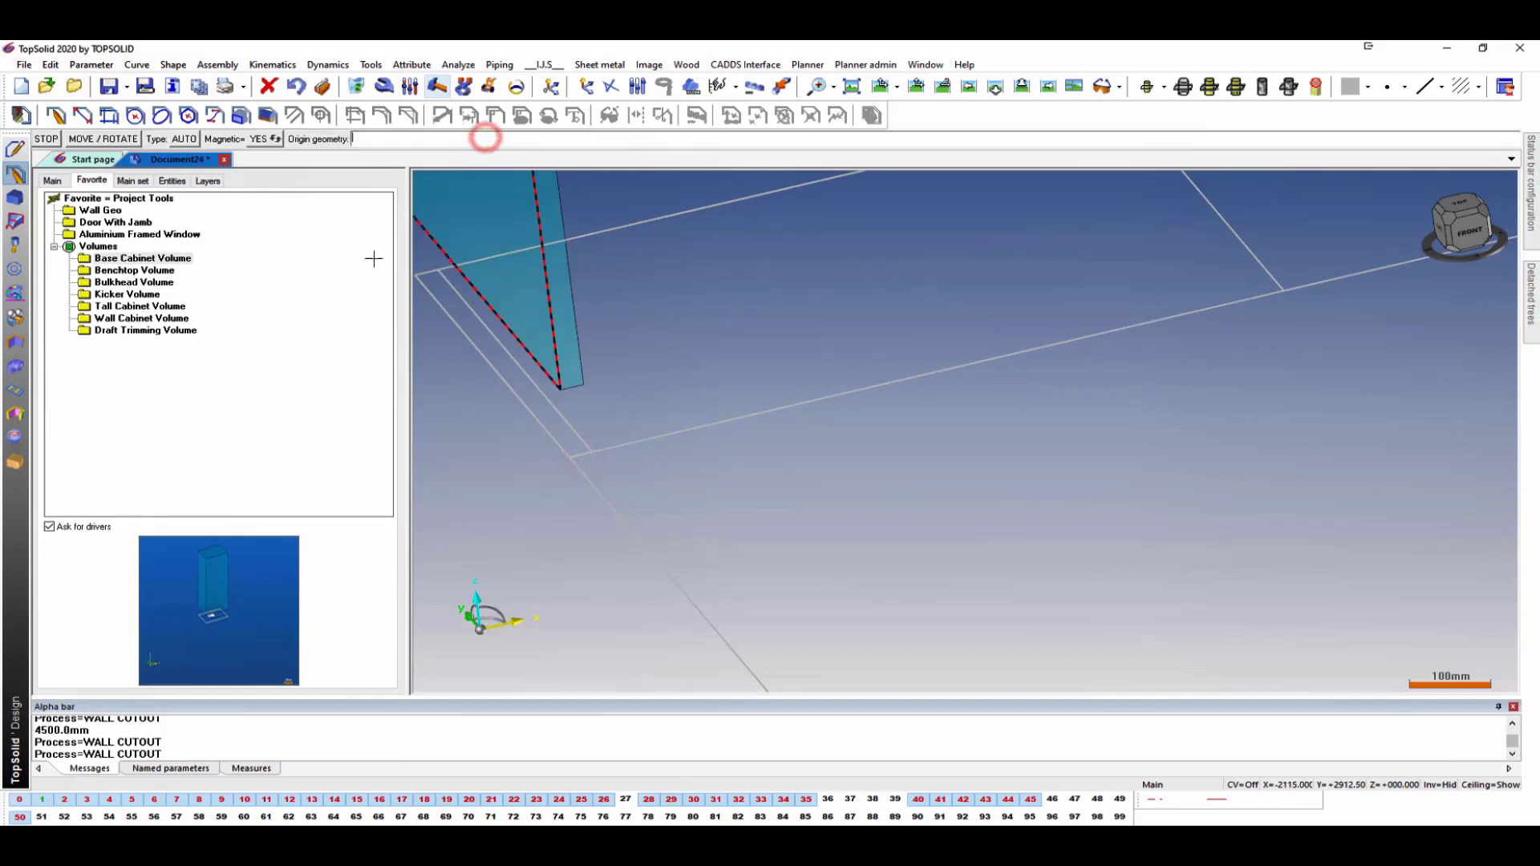
# Place Base Cabinet Volumes on the two adjoining cabinet outlines of the left sketch run, using automatic values for all sizes.
pyautogui.click(133, 258)
pyautogui.click(721, 421)
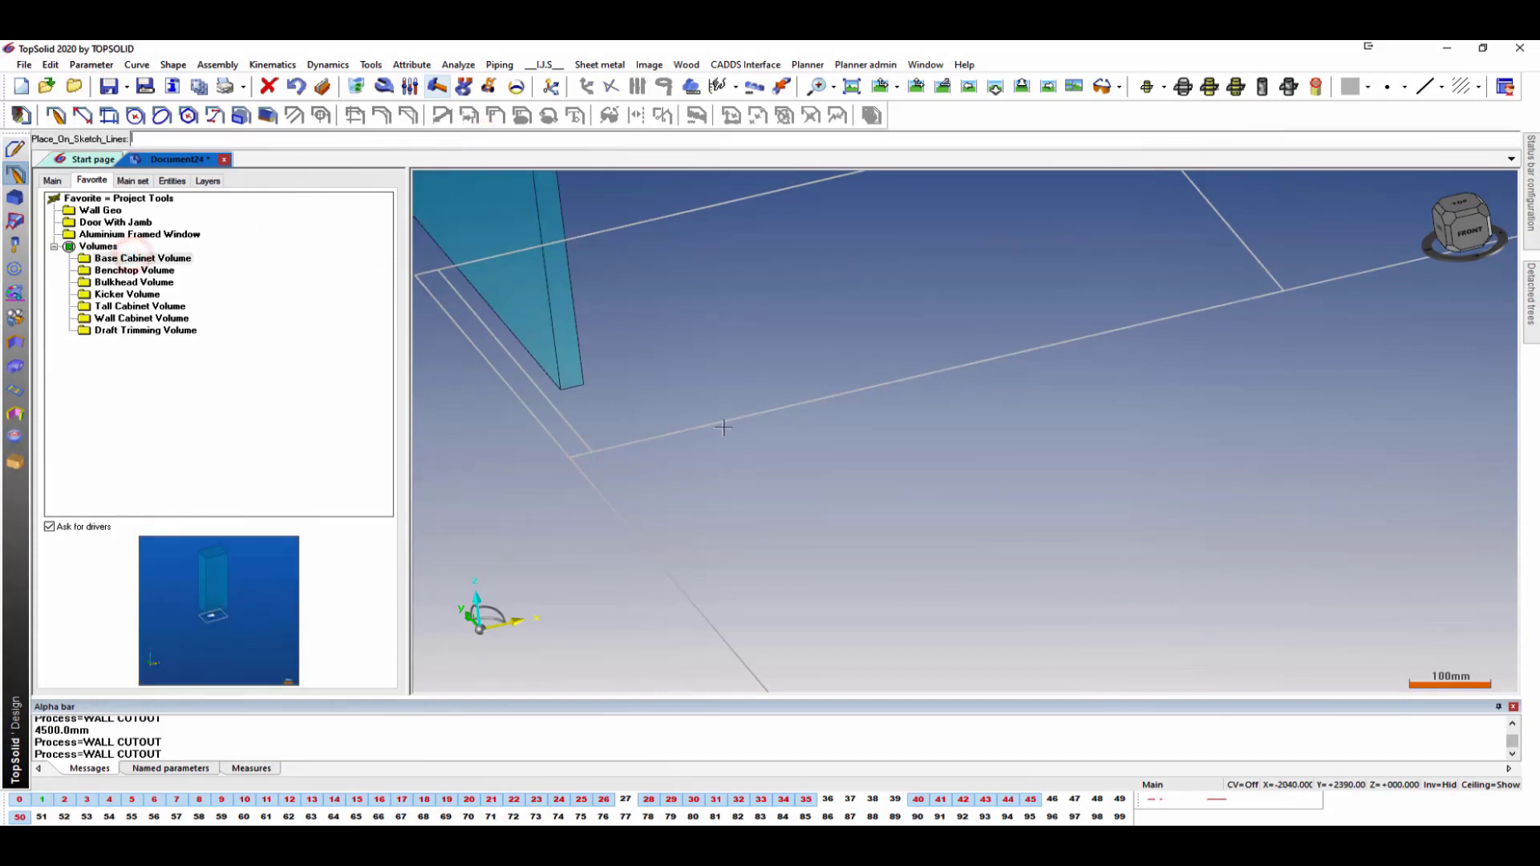
pyautogui.click(474, 142)
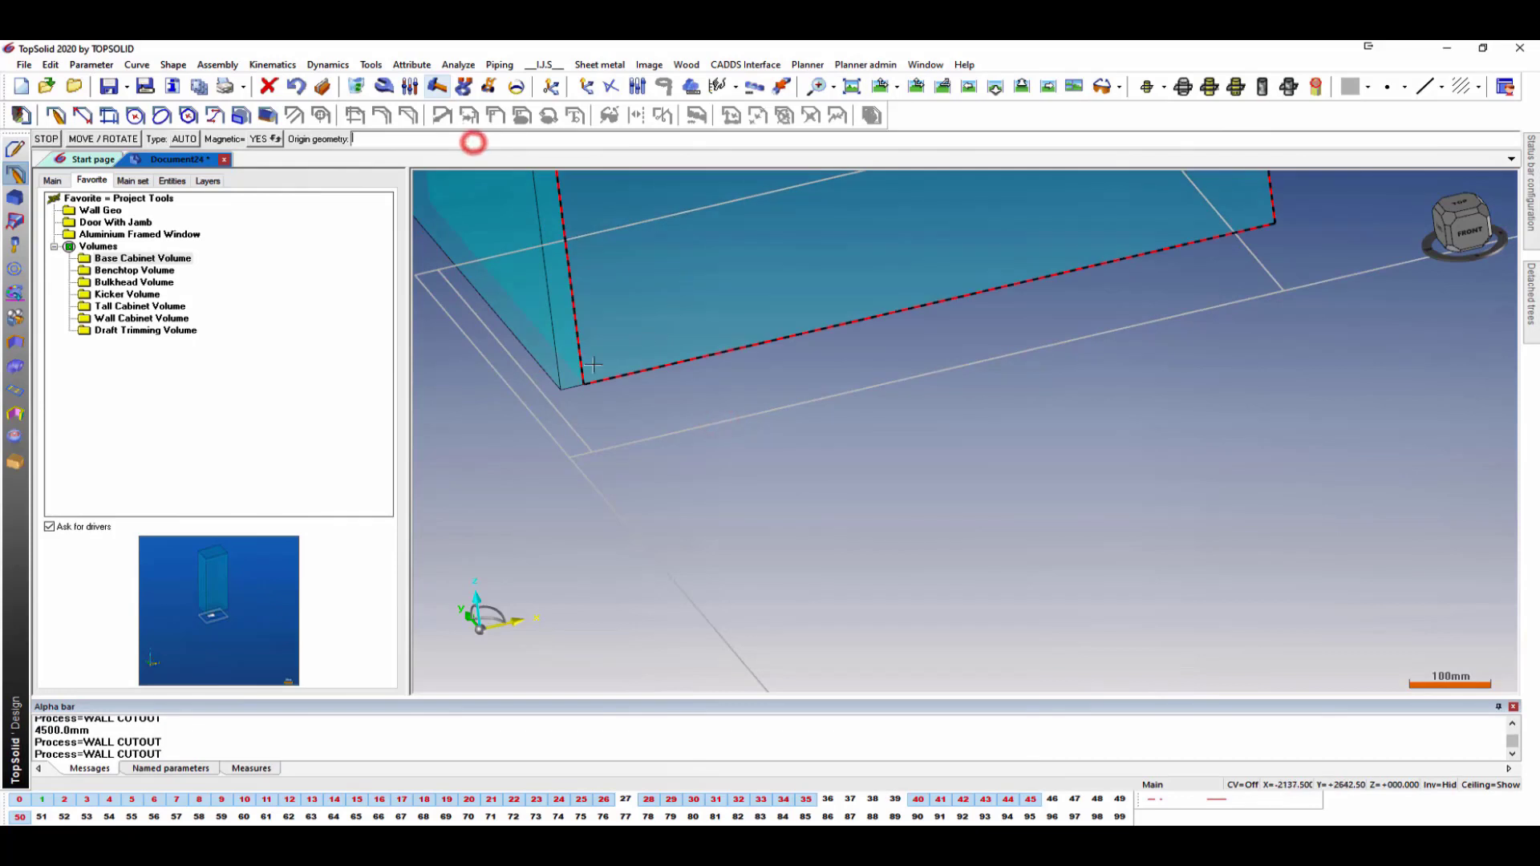
pyautogui.scroll(-5, 592, 367)
pyautogui.middleClick(702, 334)
pyautogui.click(109, 258)
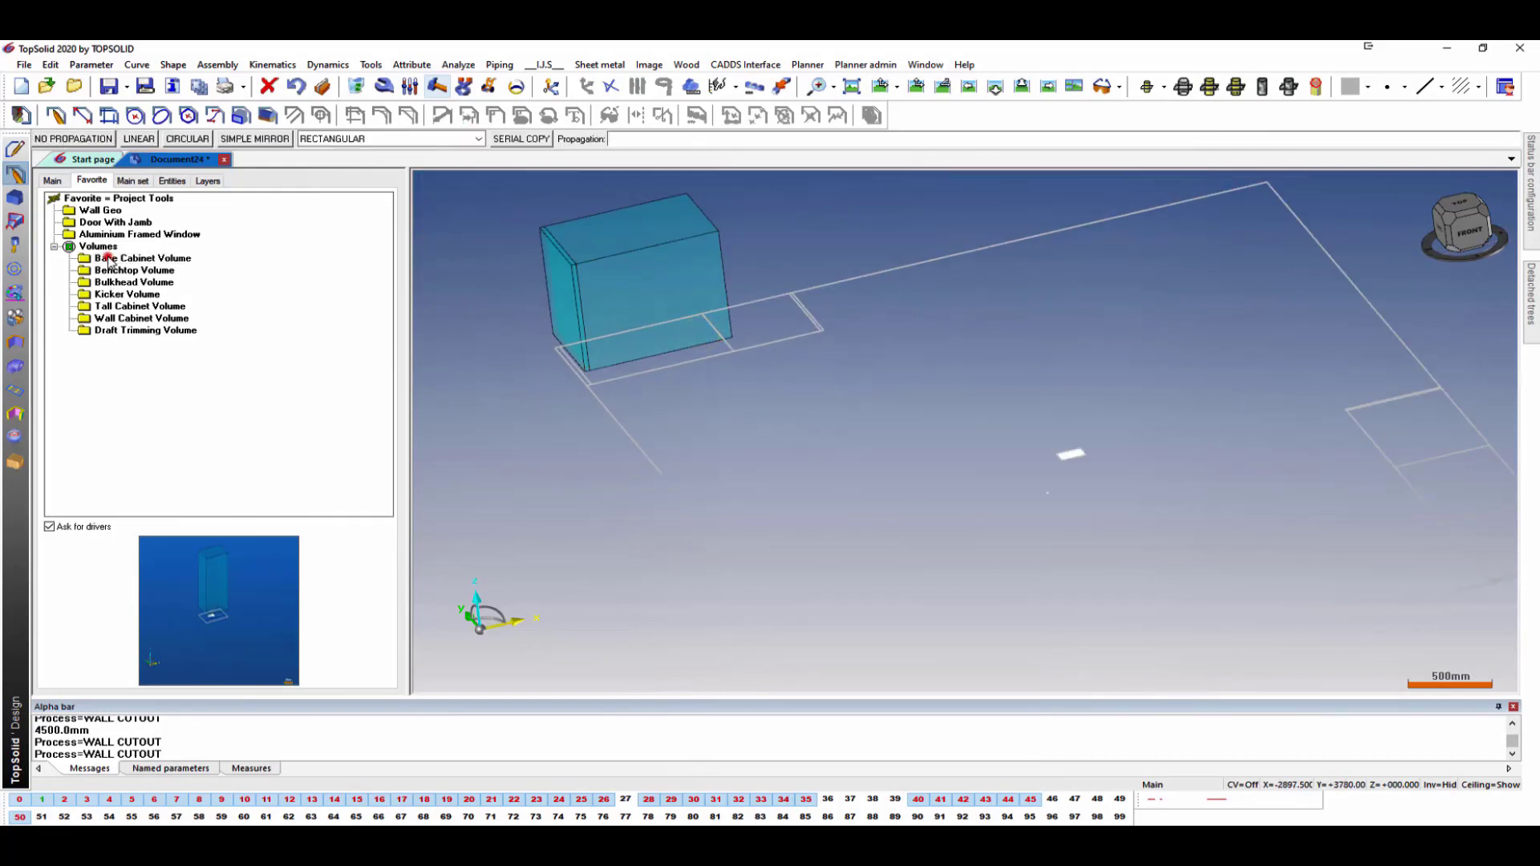
pyautogui.click(770, 347)
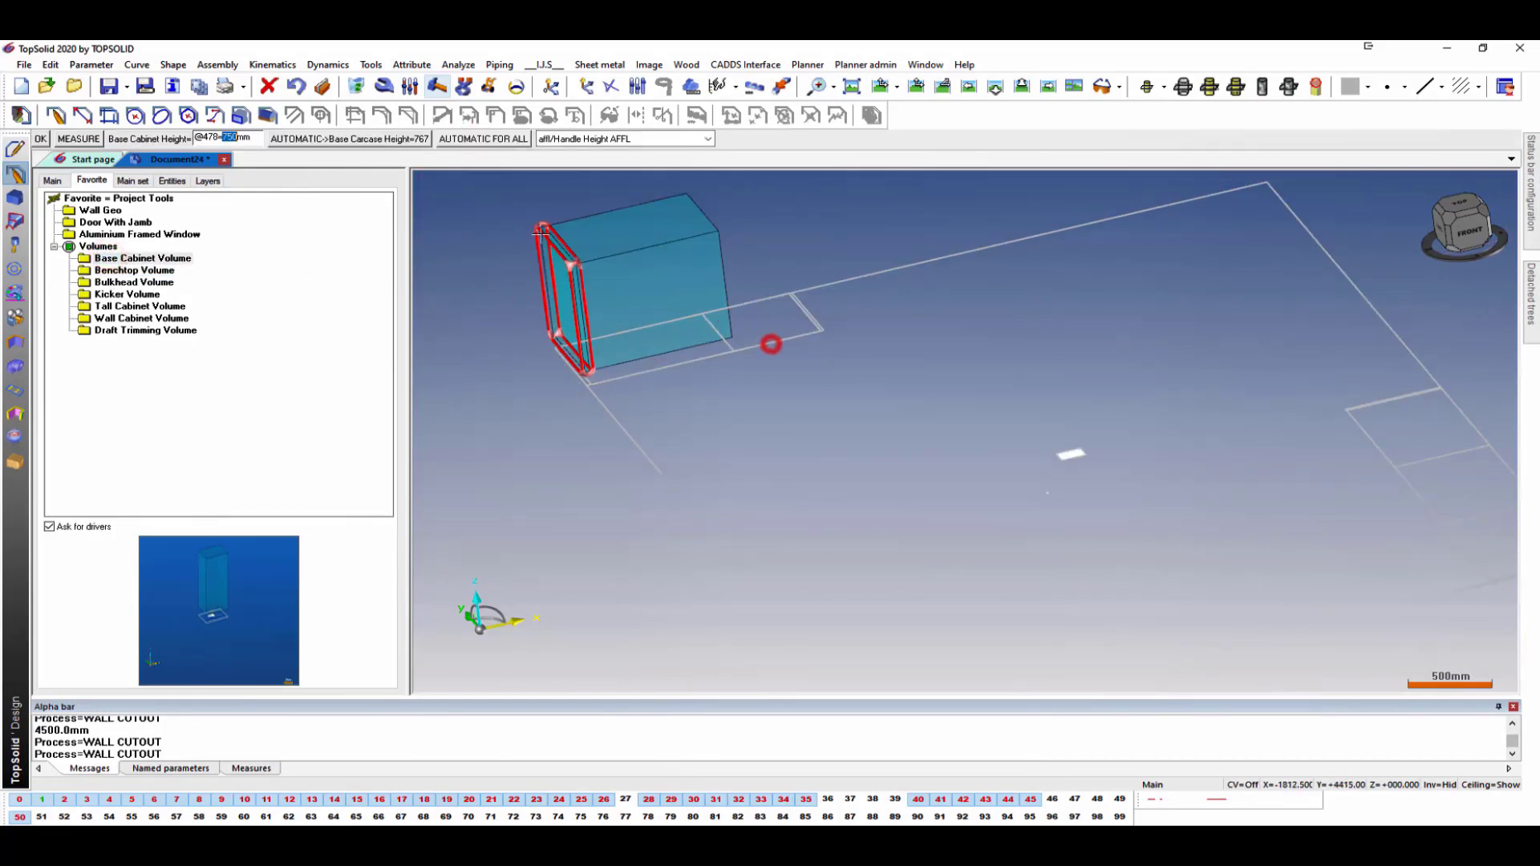
pyautogui.click(492, 138)
# Place a Base Cabinet Volume on the remaining narrow end-panel outline with a custom cabinet height and a kick height of 0 mm.
pyautogui.click(133, 258)
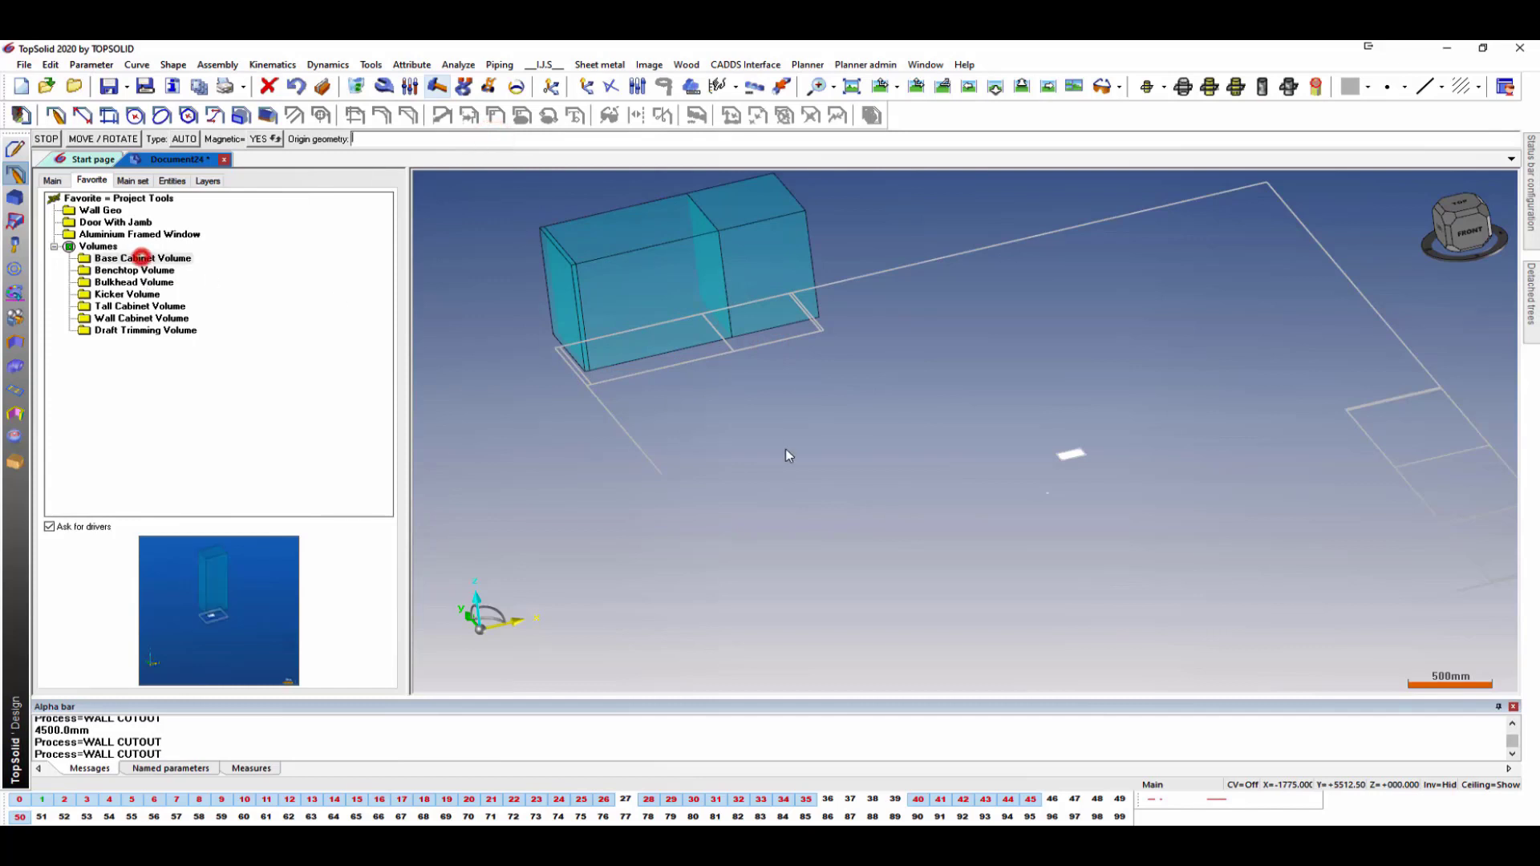
pyautogui.scroll(3, 826, 323)
pyautogui.click(826, 323)
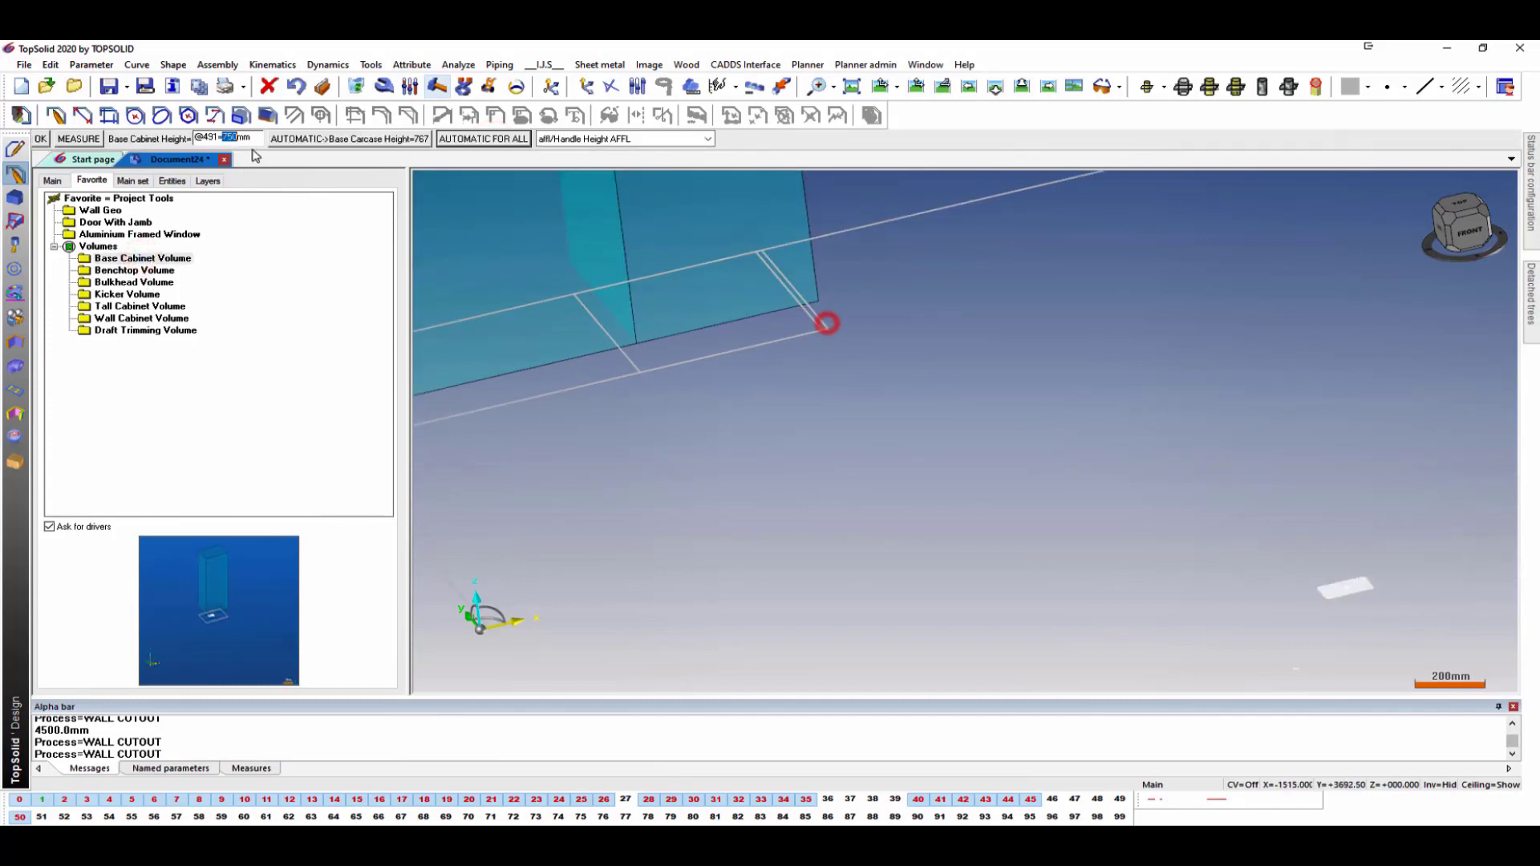
pyautogui.doubleClick(255, 138)
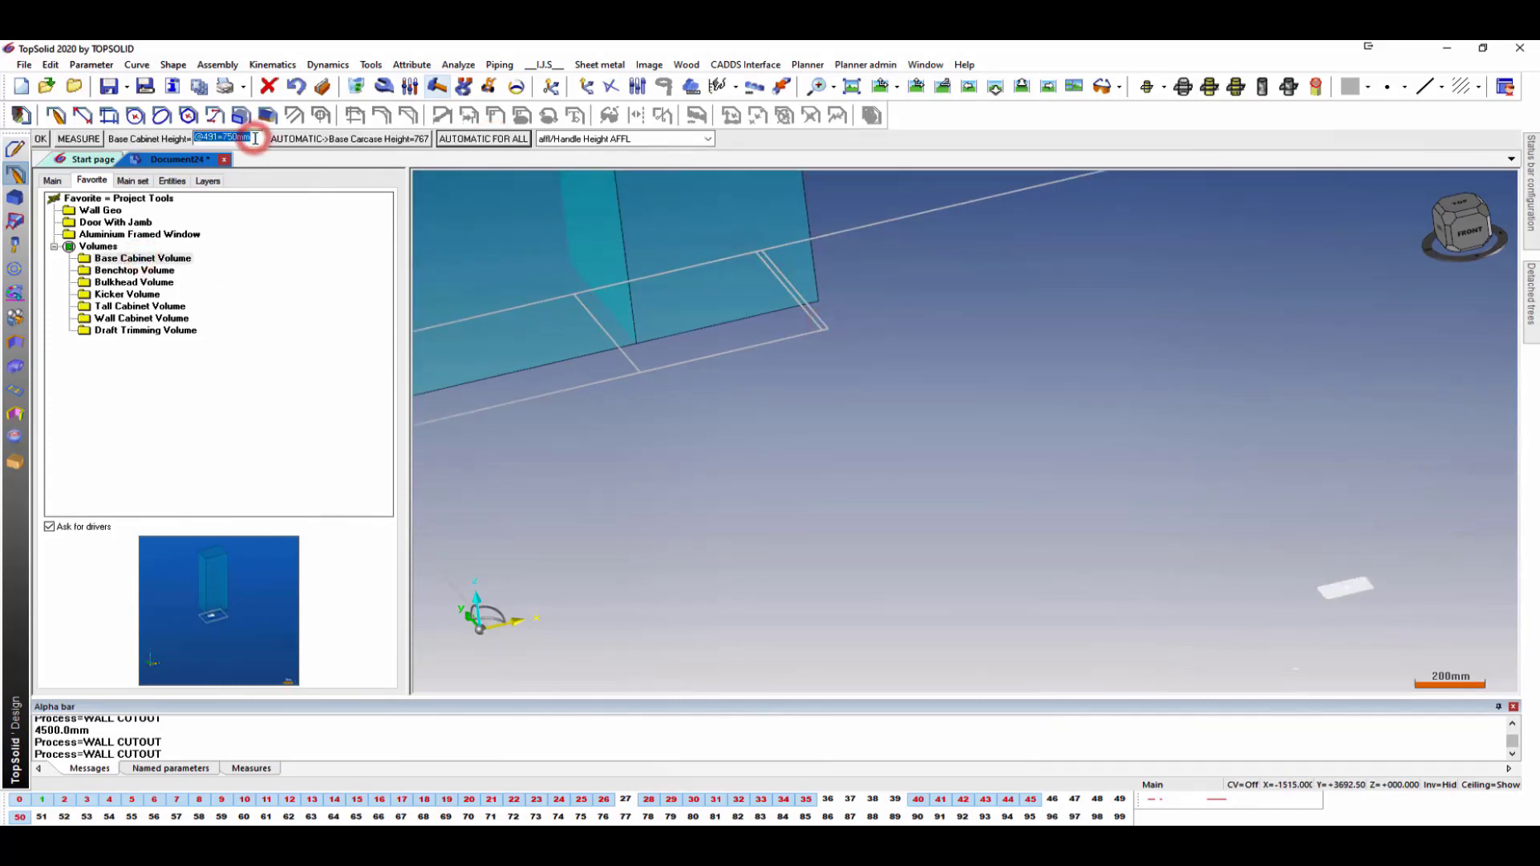
pyautogui.write('sb')
pyautogui.press('Return')
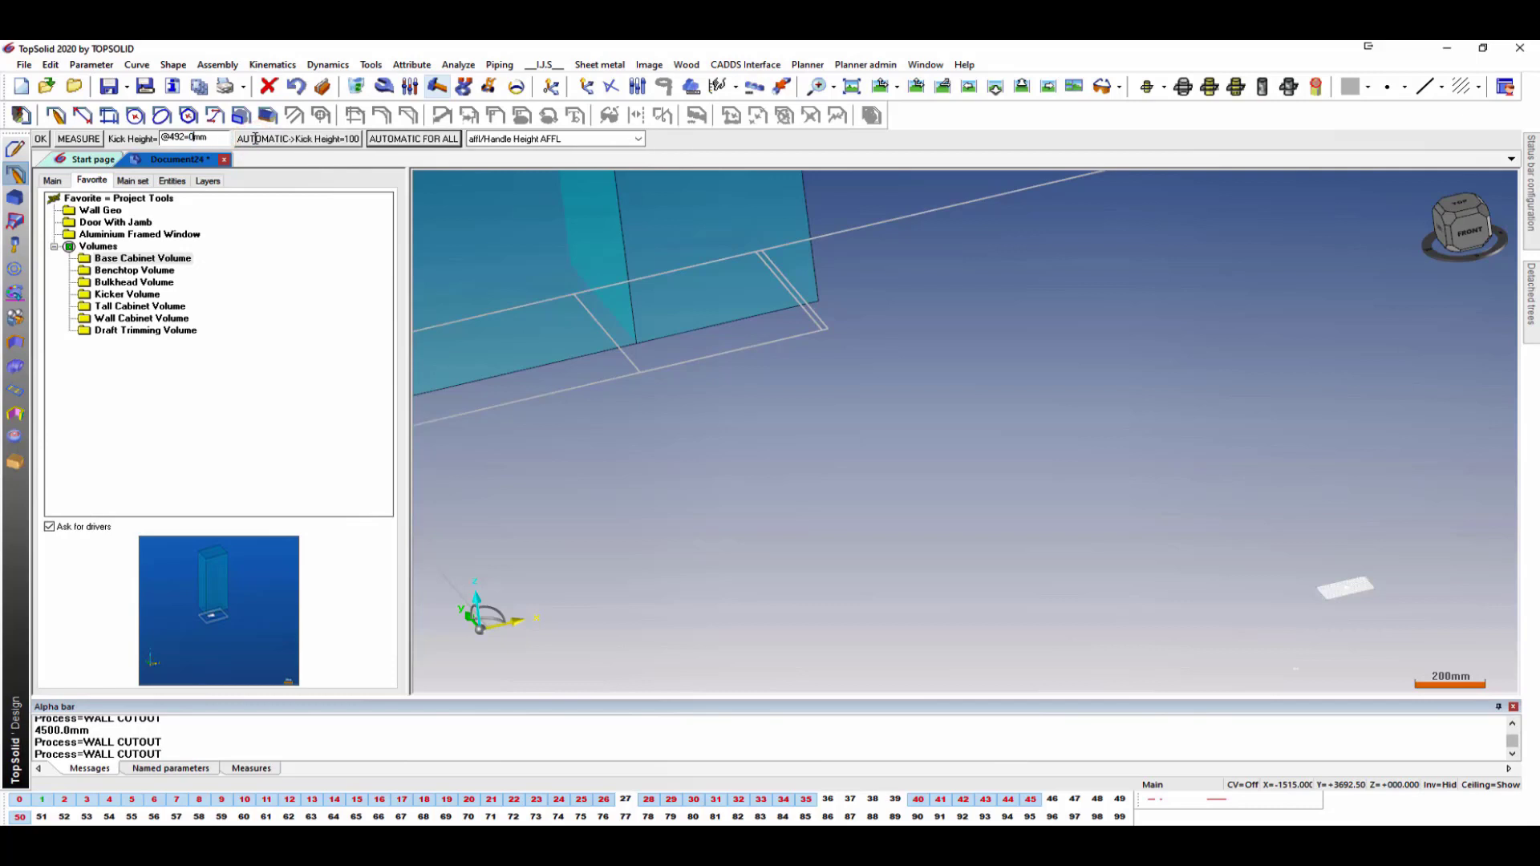
pyautogui.write('0')
pyautogui.press('Return')
pyautogui.middleClick(668, 341)
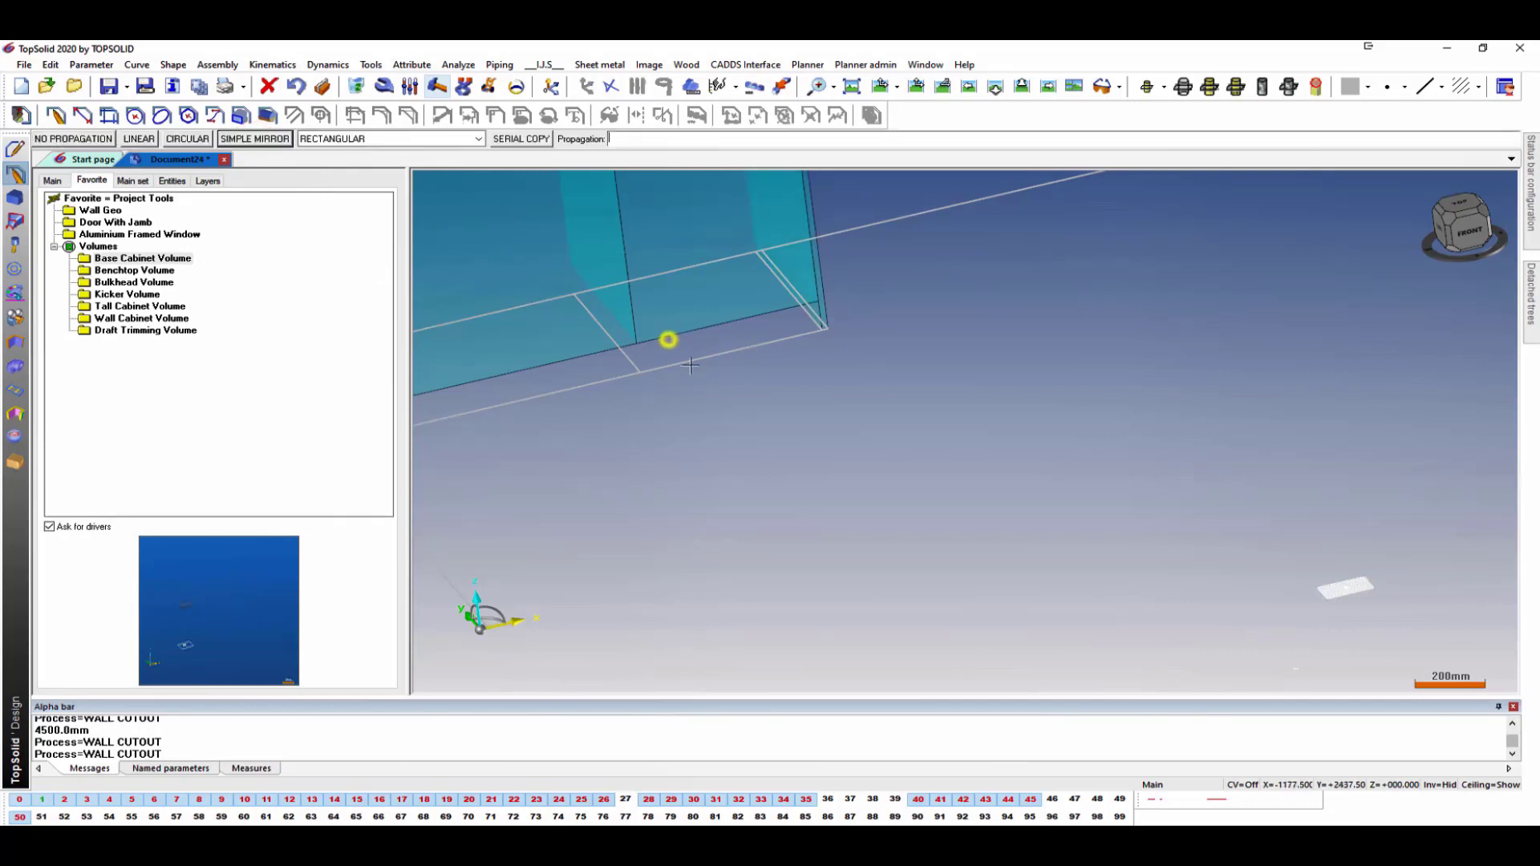
pyautogui.scroll(-4, 692, 369)
pyautogui.middleClick(700, 375)
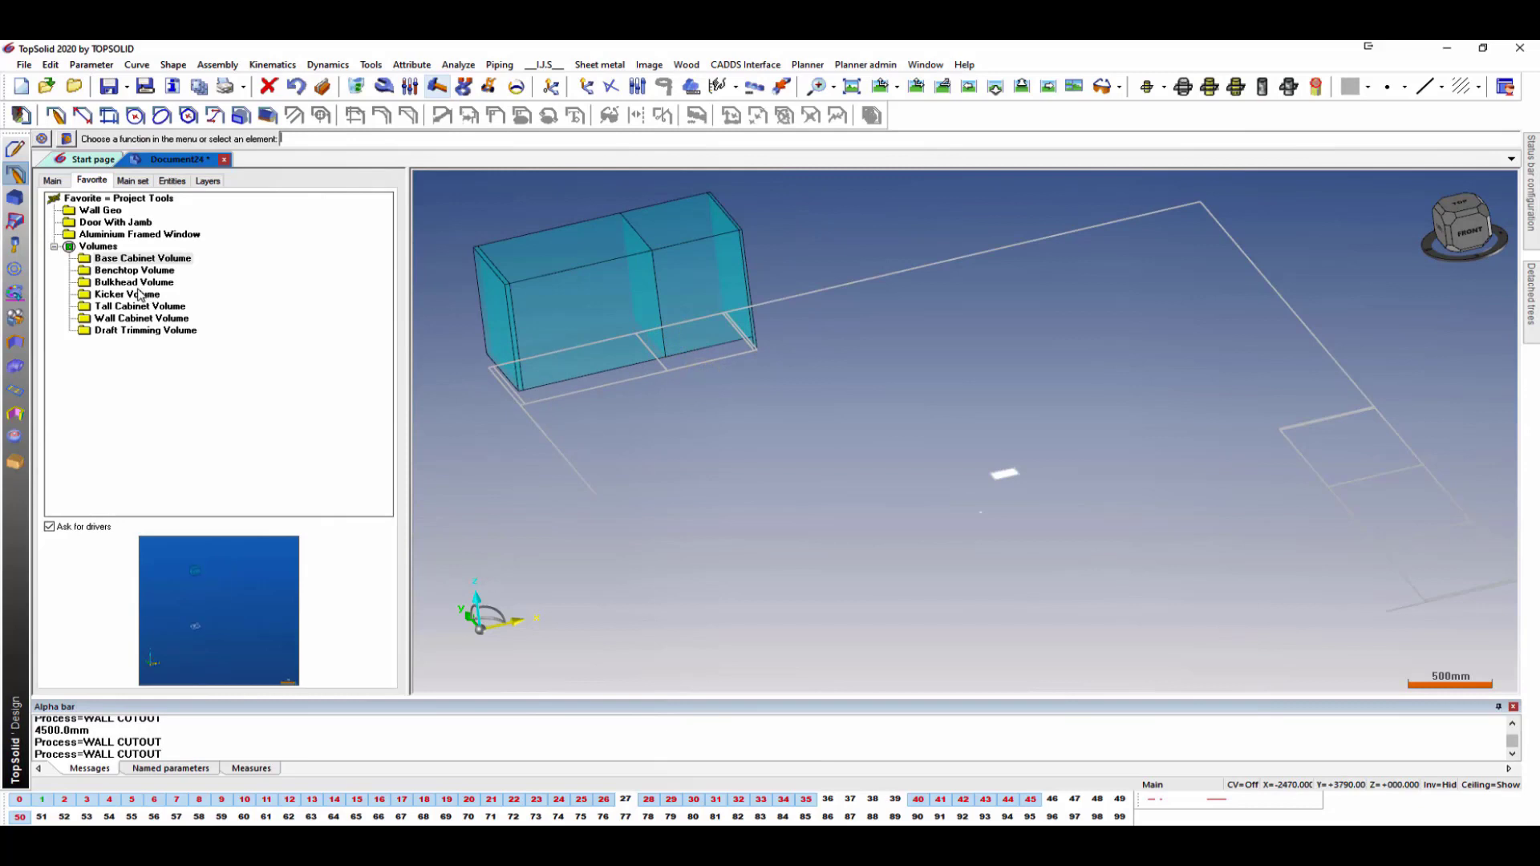
# Try to place a Tall Cabinet Volume on the right sketch run's narrow end-panel outline with automatic sizes, and undo it.
pyautogui.moveTo(701, 435); pyautogui.dragTo(784, 427, button='middle')
pyautogui.scroll(-4, 702, 337)
pyautogui.scroll(4, 1011, 357)
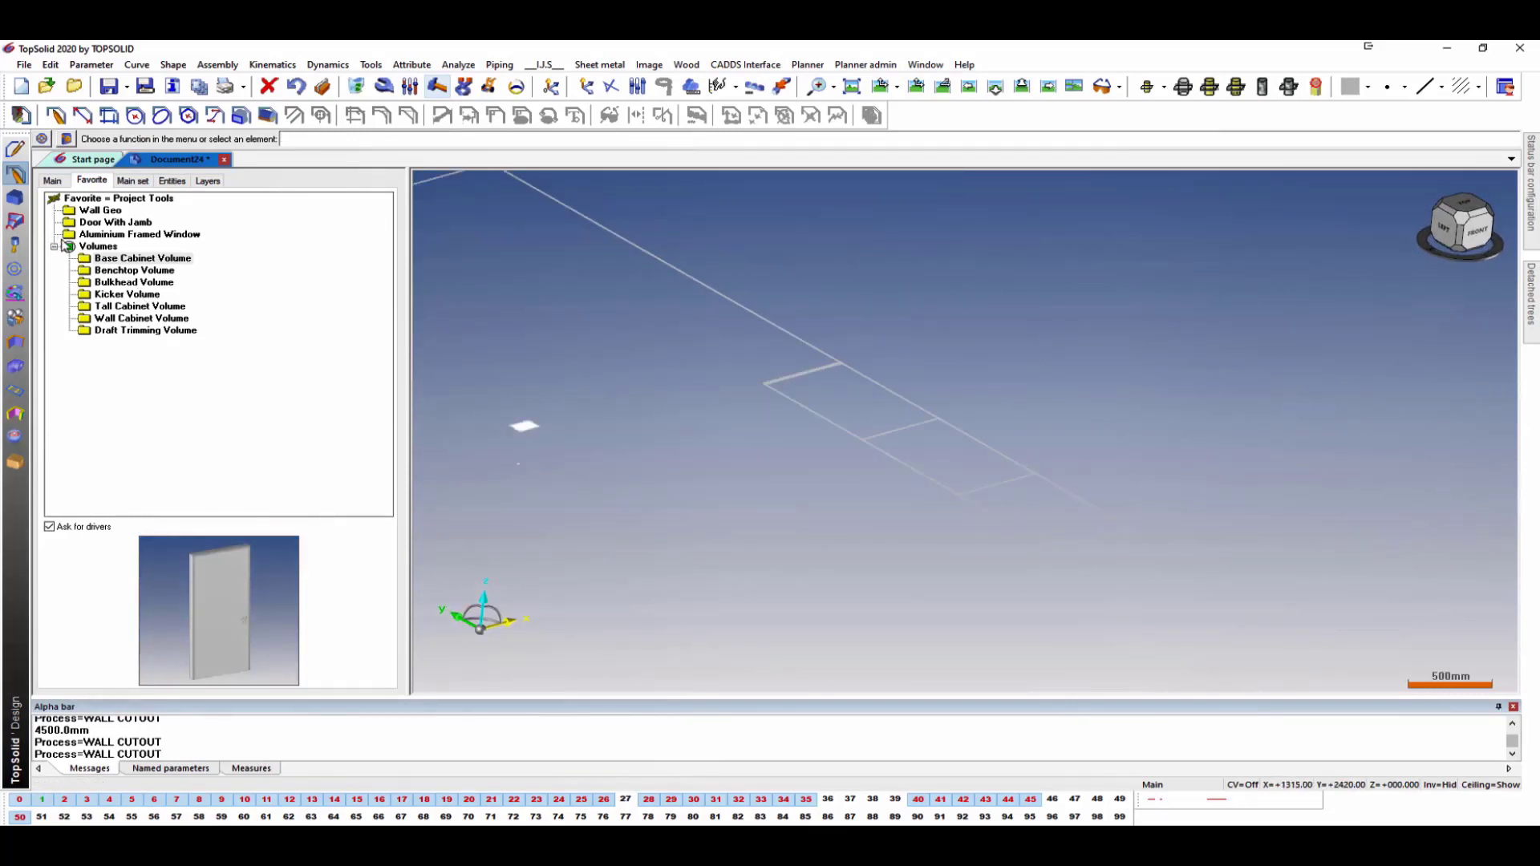
pyautogui.doubleClick(128, 306)
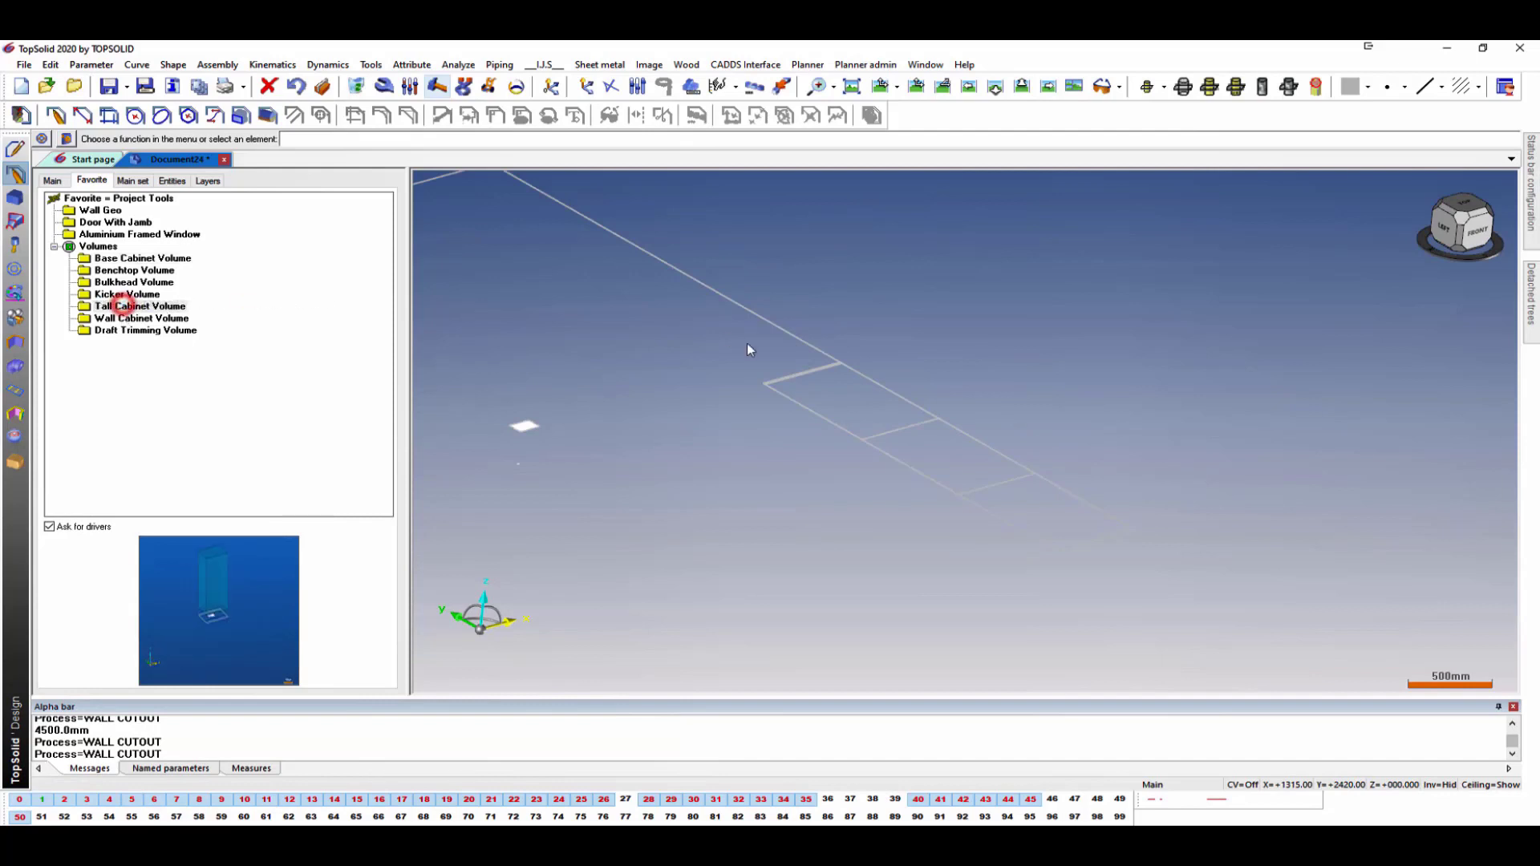
pyautogui.click(786, 373)
pyautogui.click(415, 139)
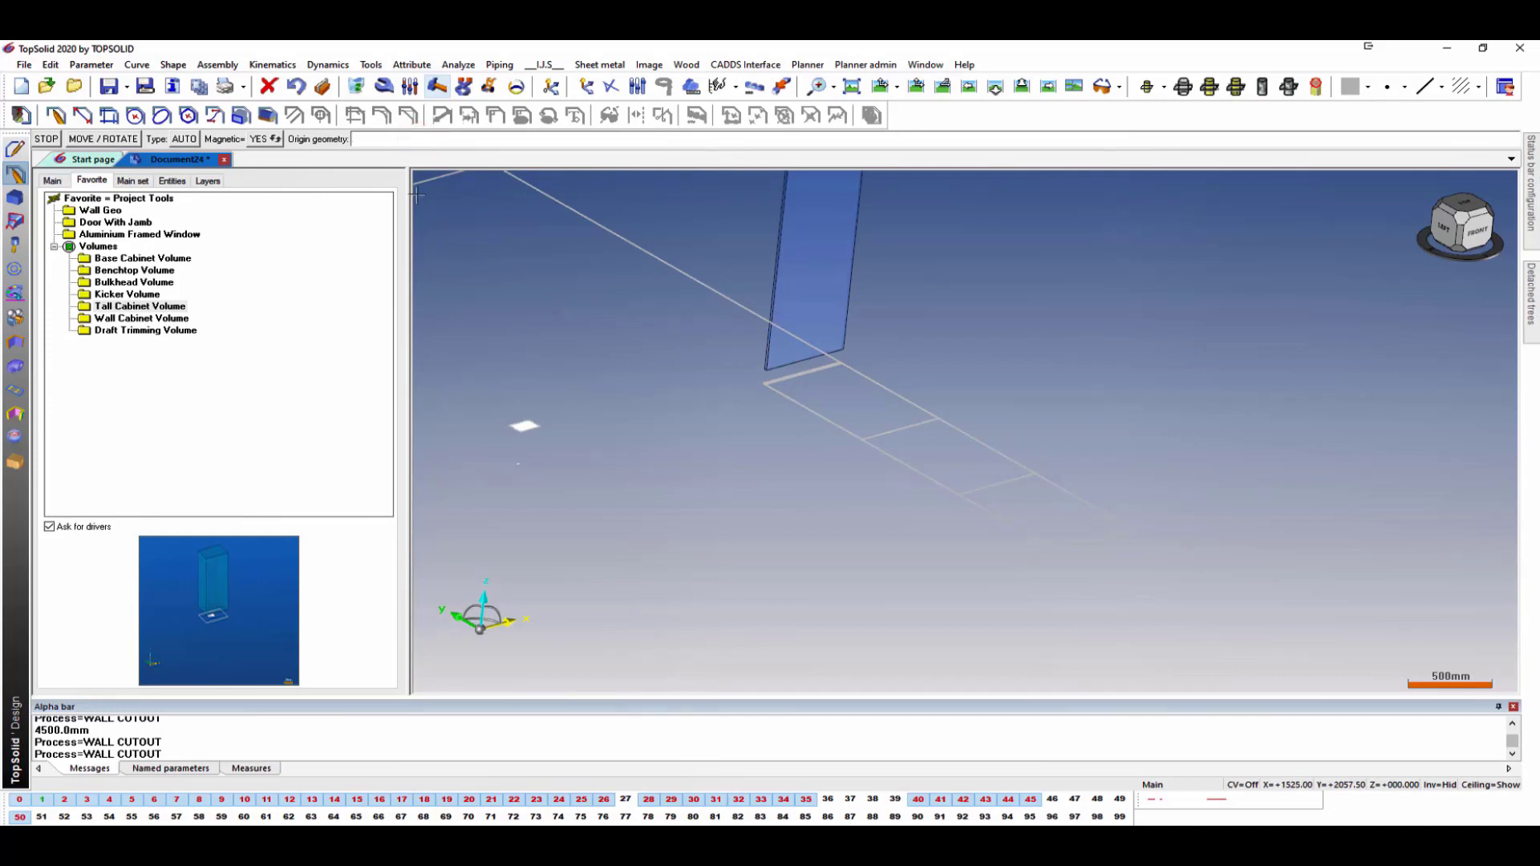
pyautogui.click(296, 89)
# Place the Tall Cabinet Volume on the right sketch run's narrow end-panel outline with a custom Tall Cabinet Height.
pyautogui.click(227, 138)
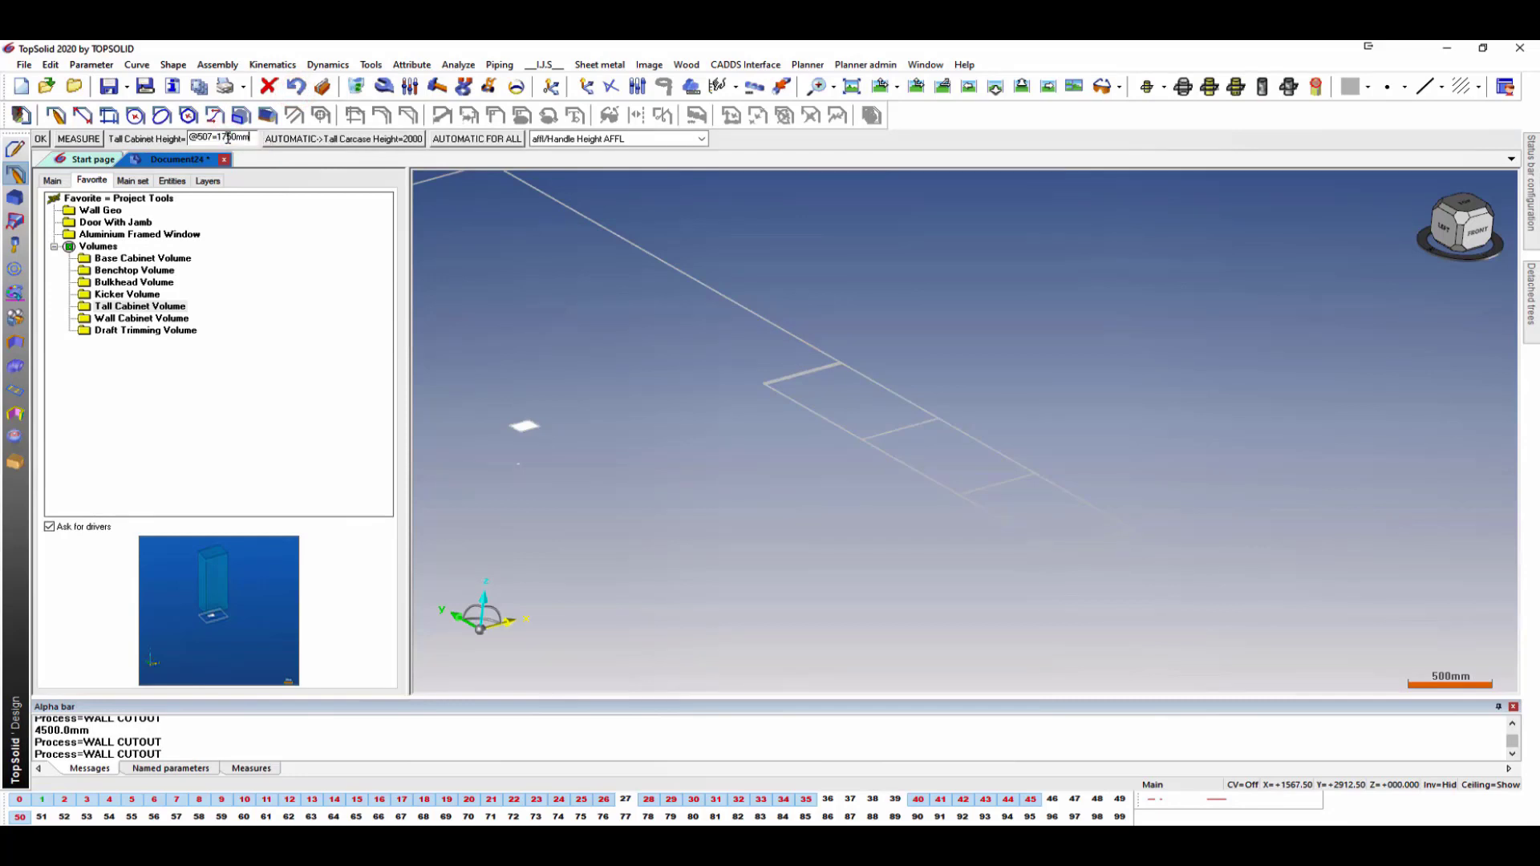
pyautogui.write('hd')
pyautogui.press('Return')
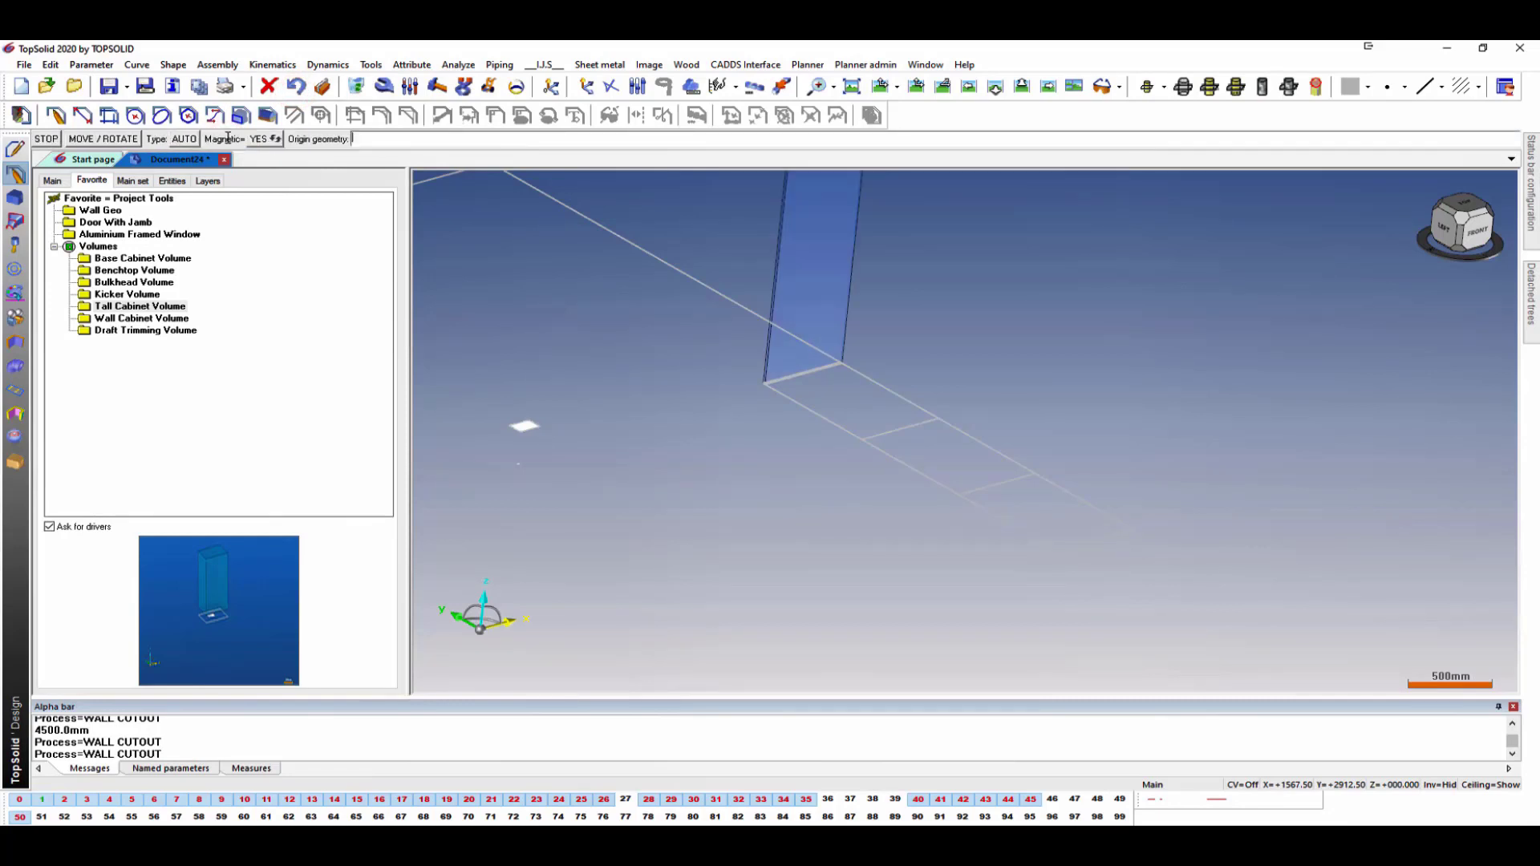
pyautogui.middleClick(703, 291)
pyautogui.middleClick(605, 296)
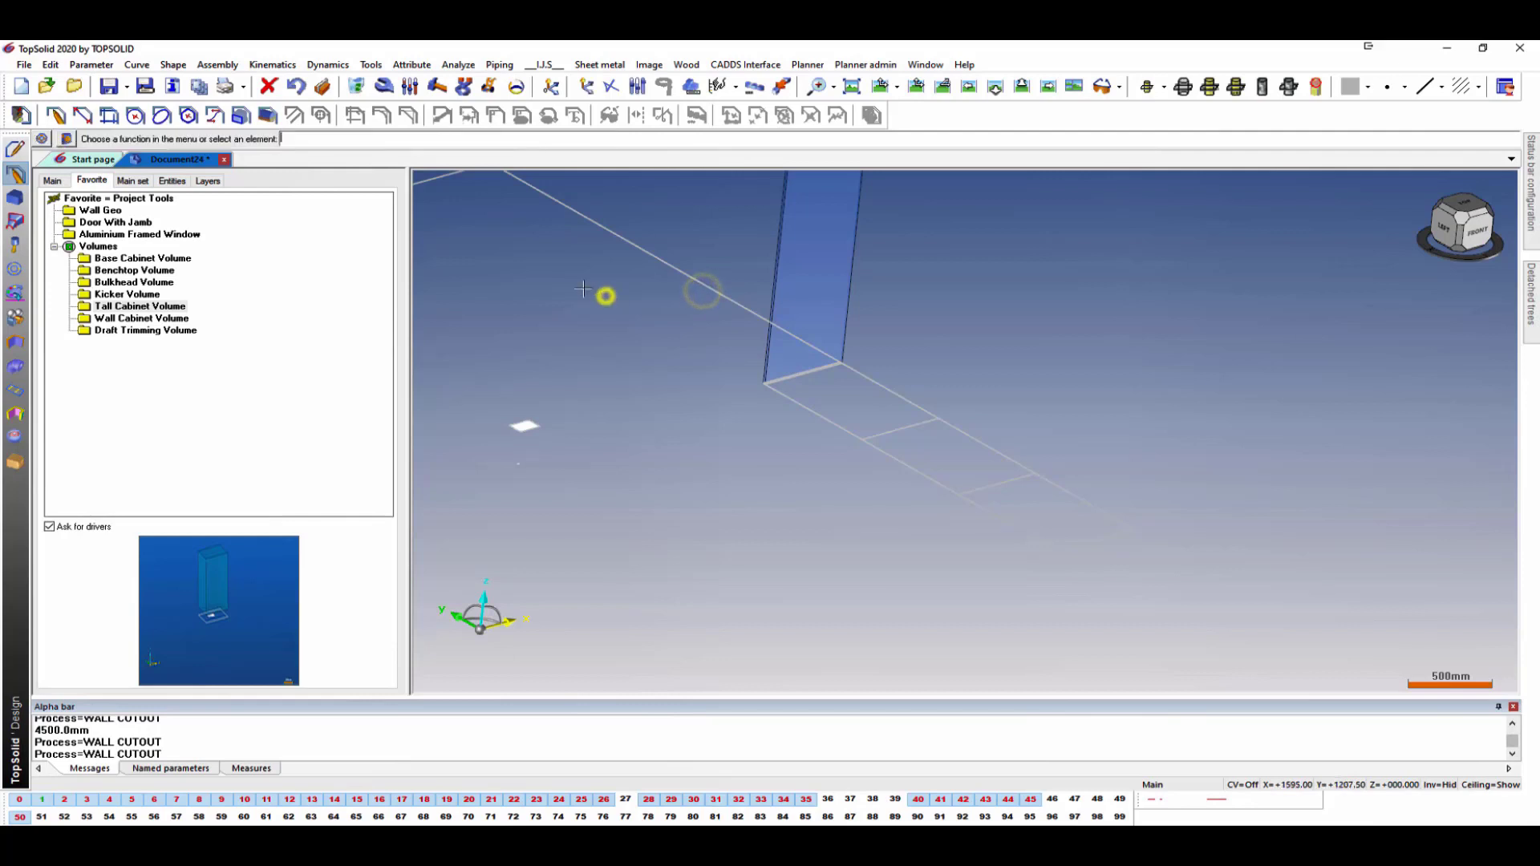
# Place Tall Cabinet Volumes on the three adjoining cabinet outlines of the right sketch run, using automatic values for all sizes.
pyautogui.click(824, 419)
pyautogui.click(425, 140)
pyautogui.rightClick(568, 346)
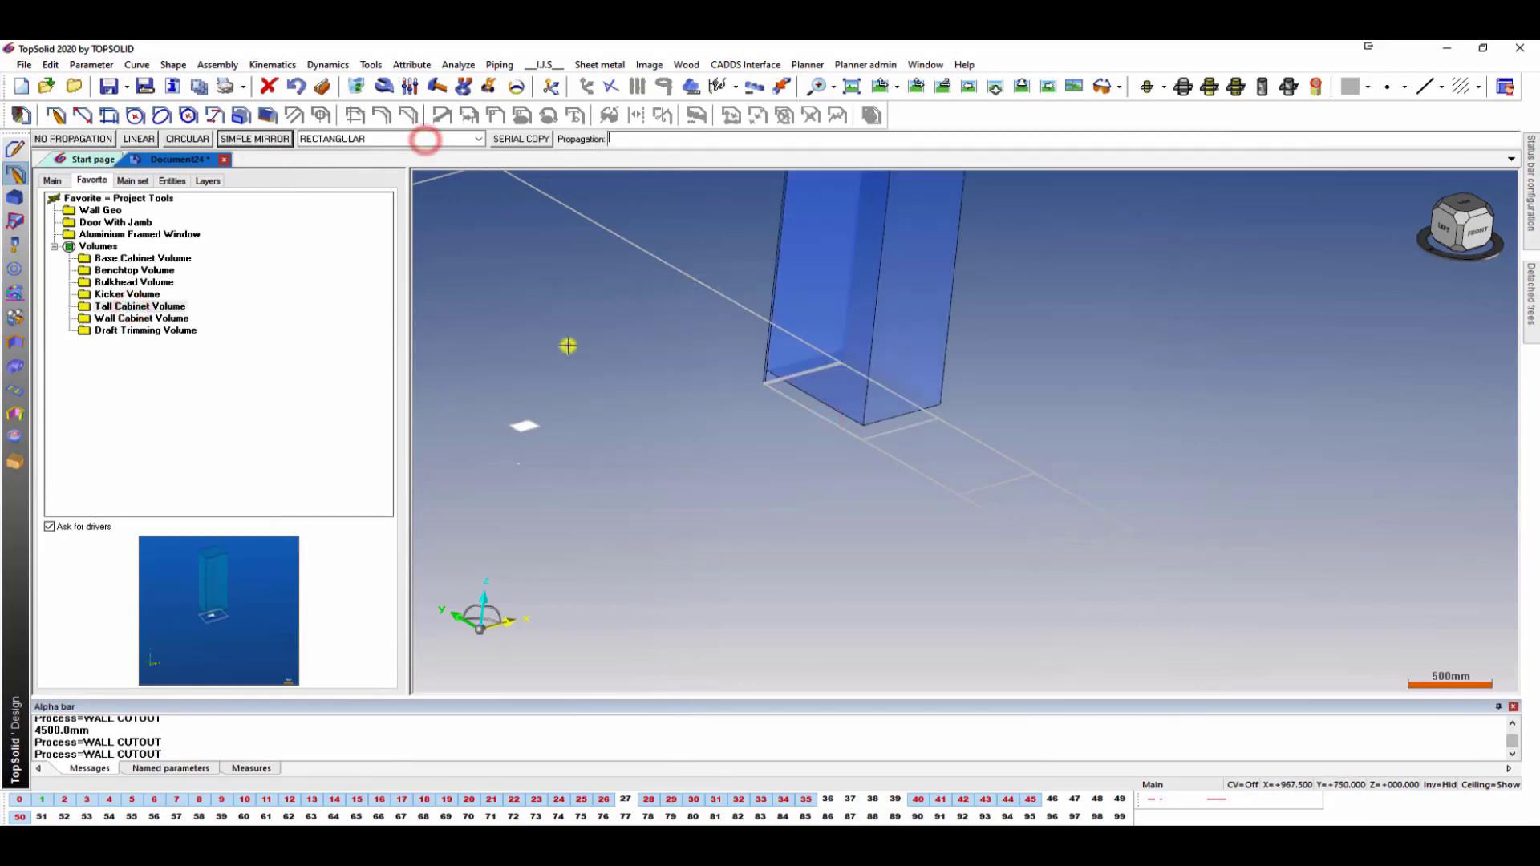
pyautogui.rightClick(555, 348)
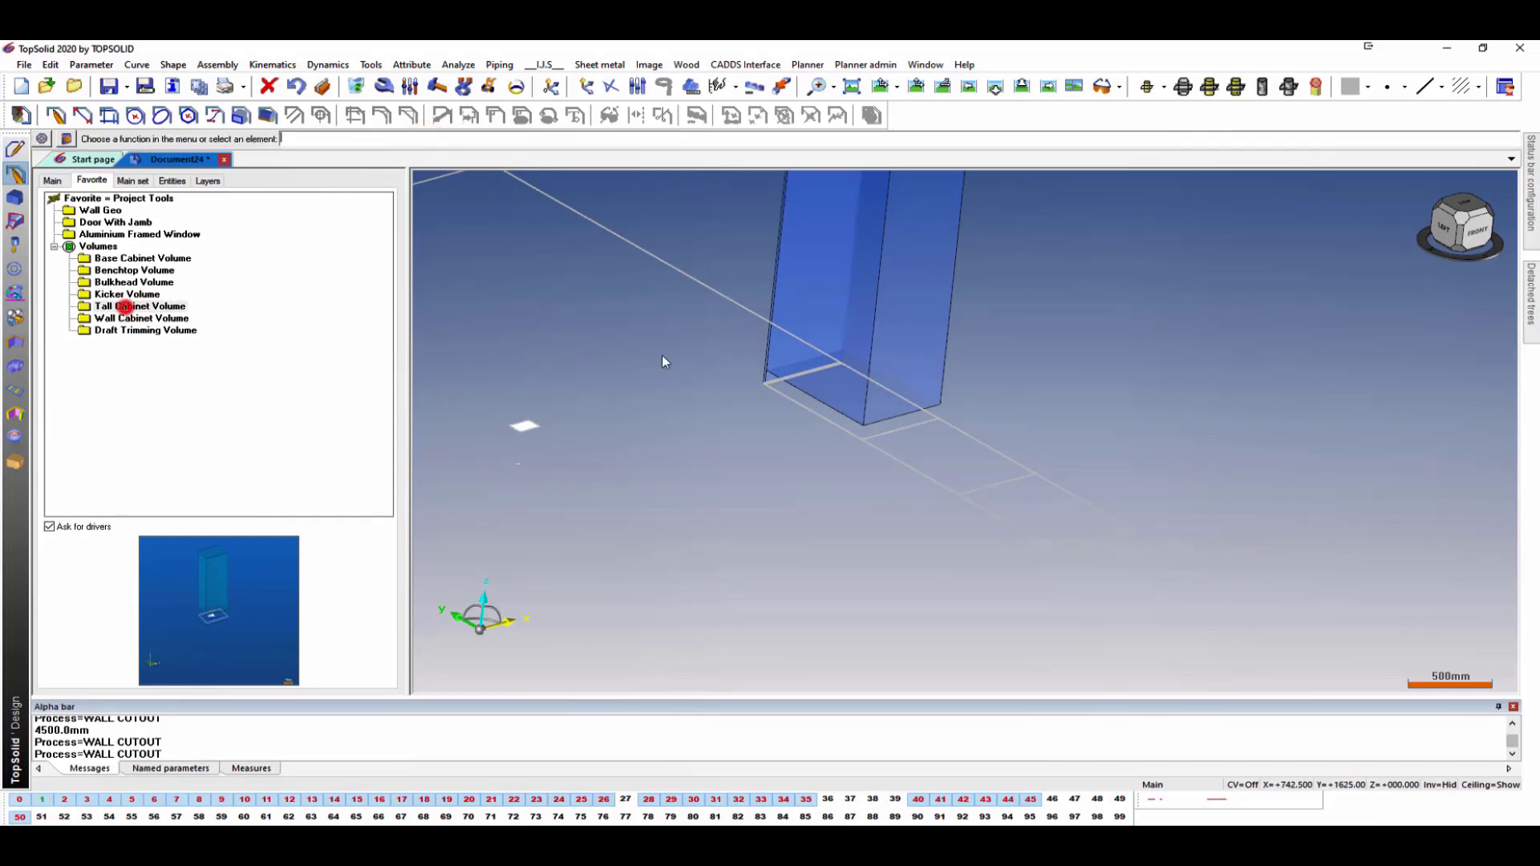
pyautogui.doubleClick(129, 307)
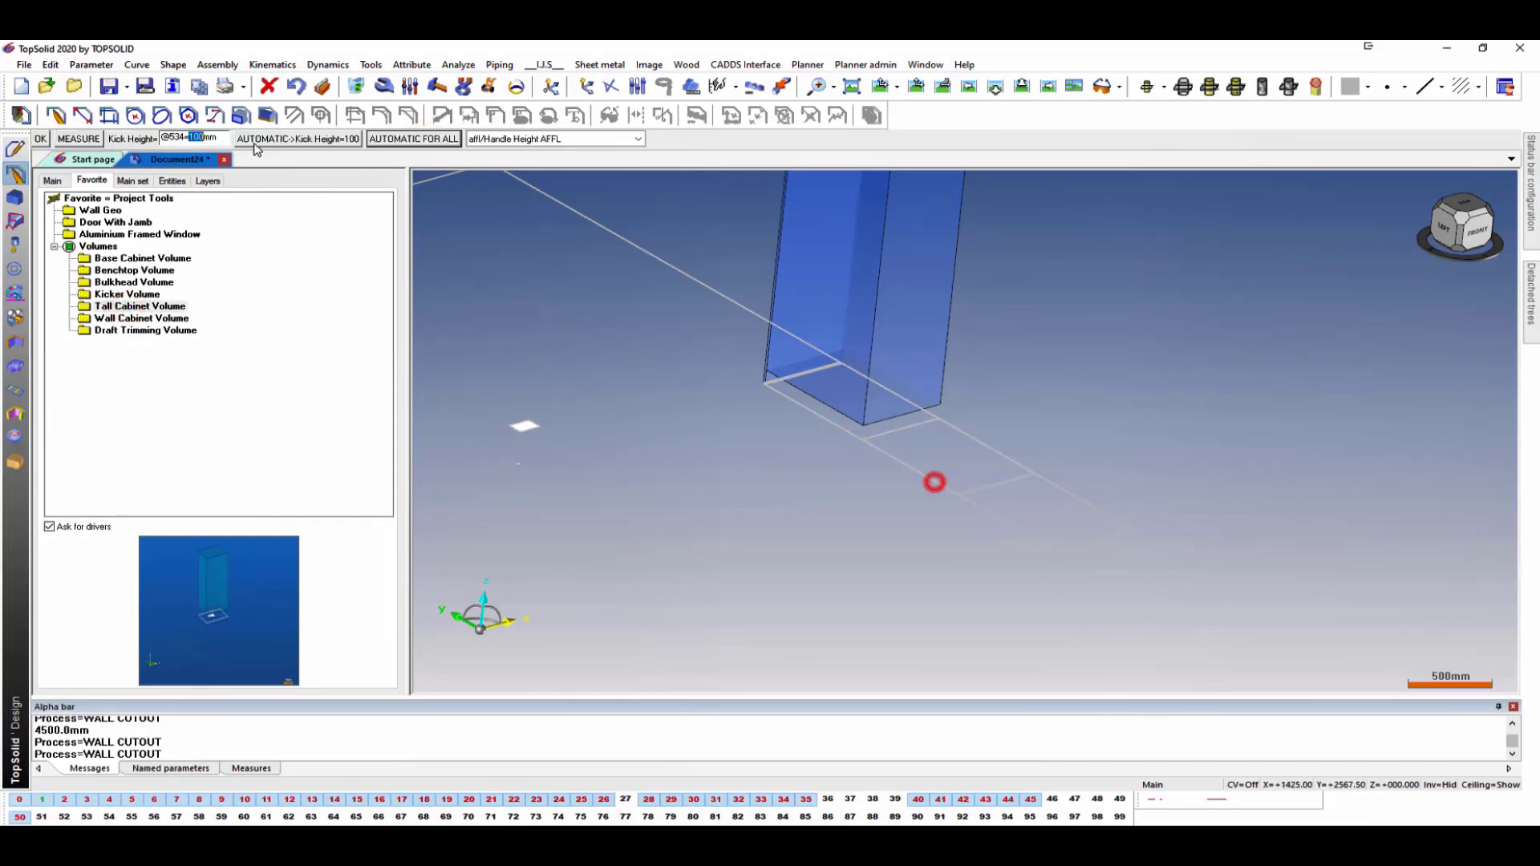
pyautogui.click(398, 140)
pyautogui.rightClick(554, 339)
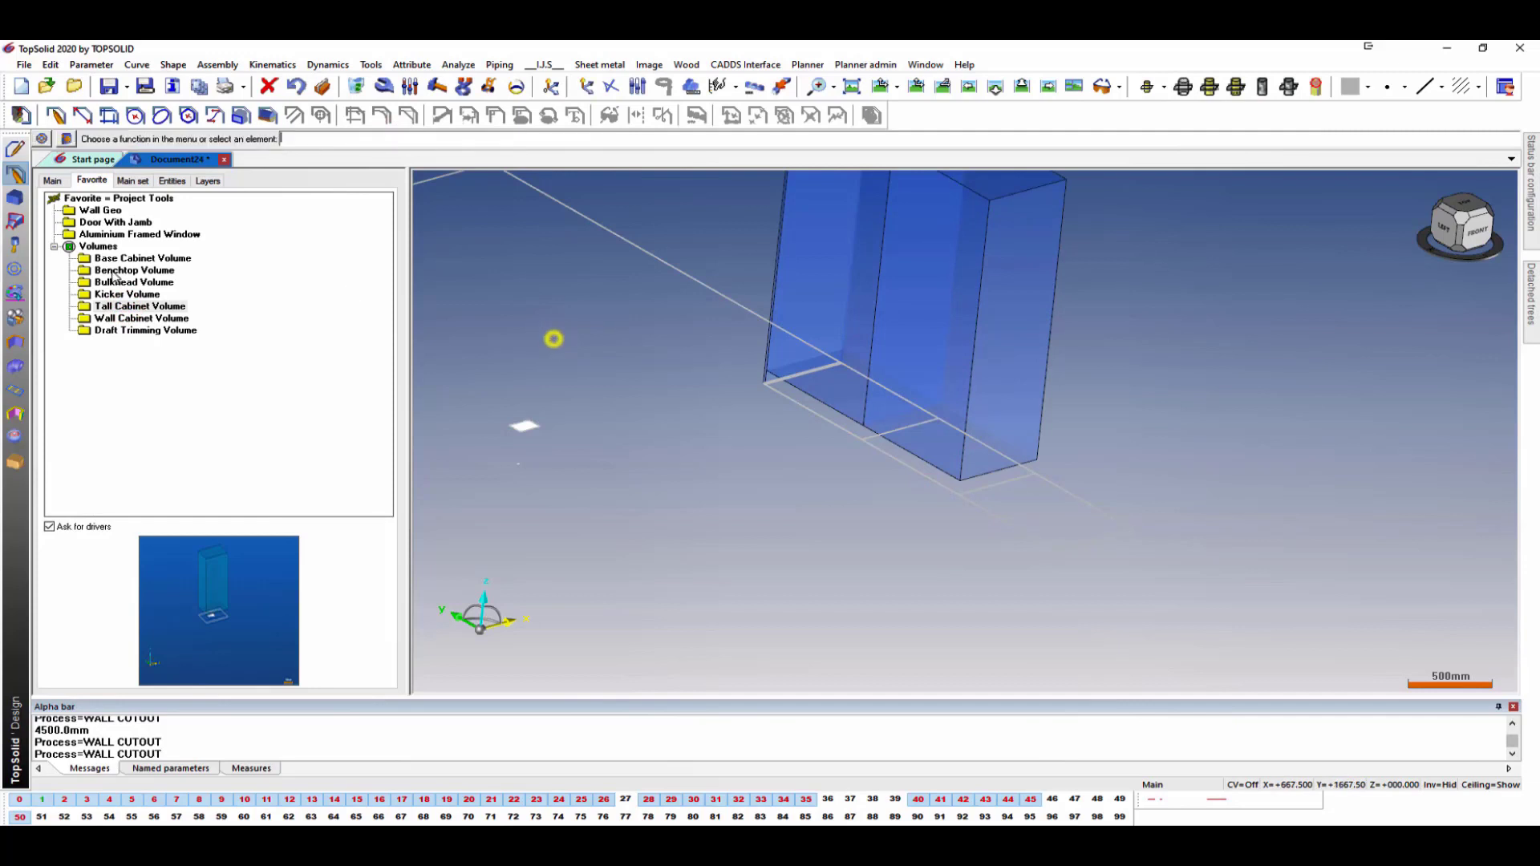
pyautogui.doubleClick(135, 308)
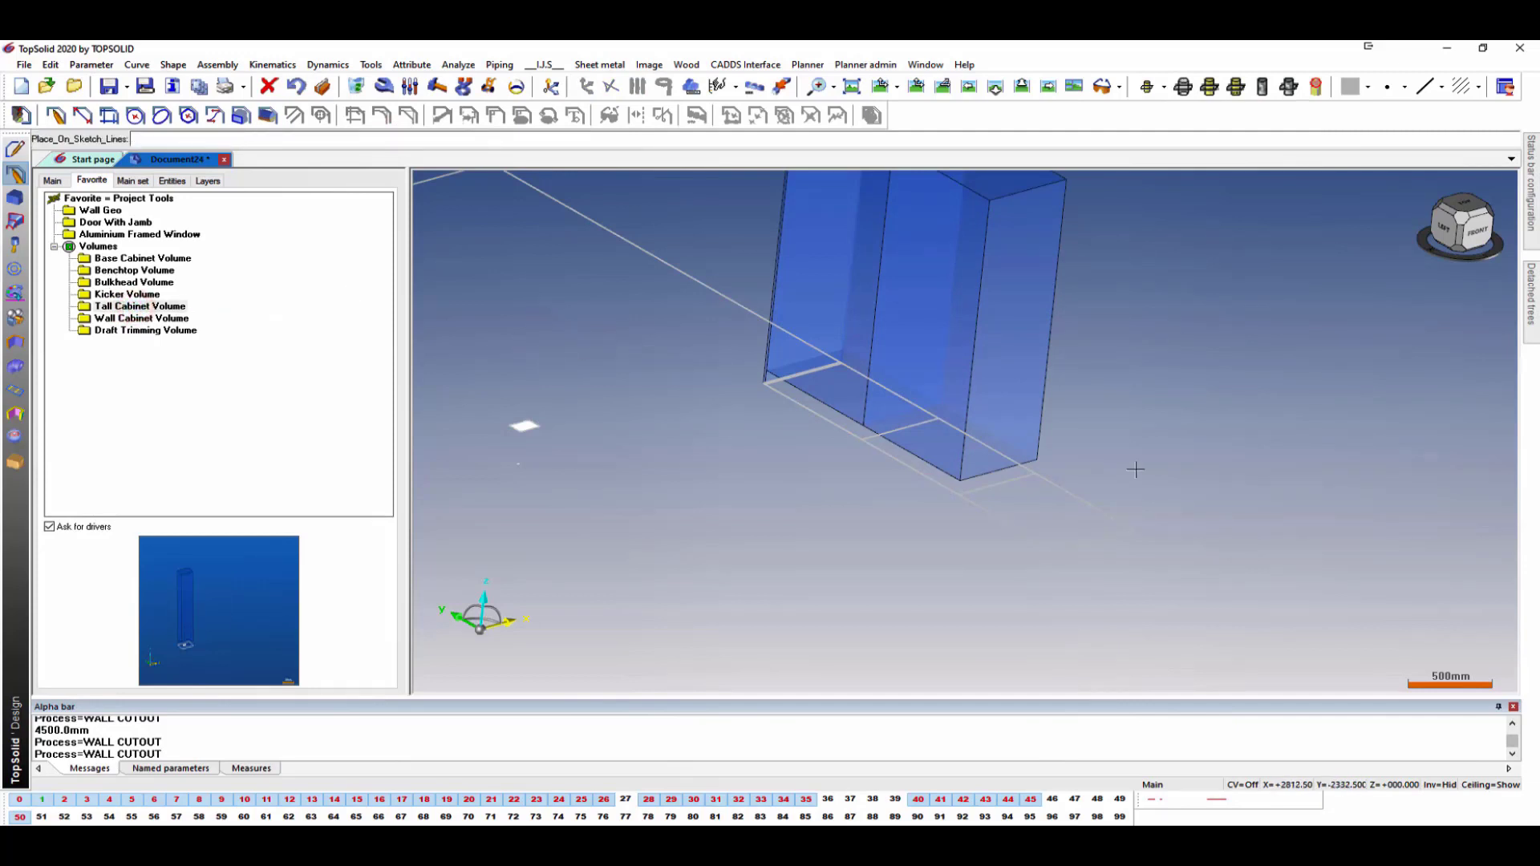
pyautogui.click(1035, 535)
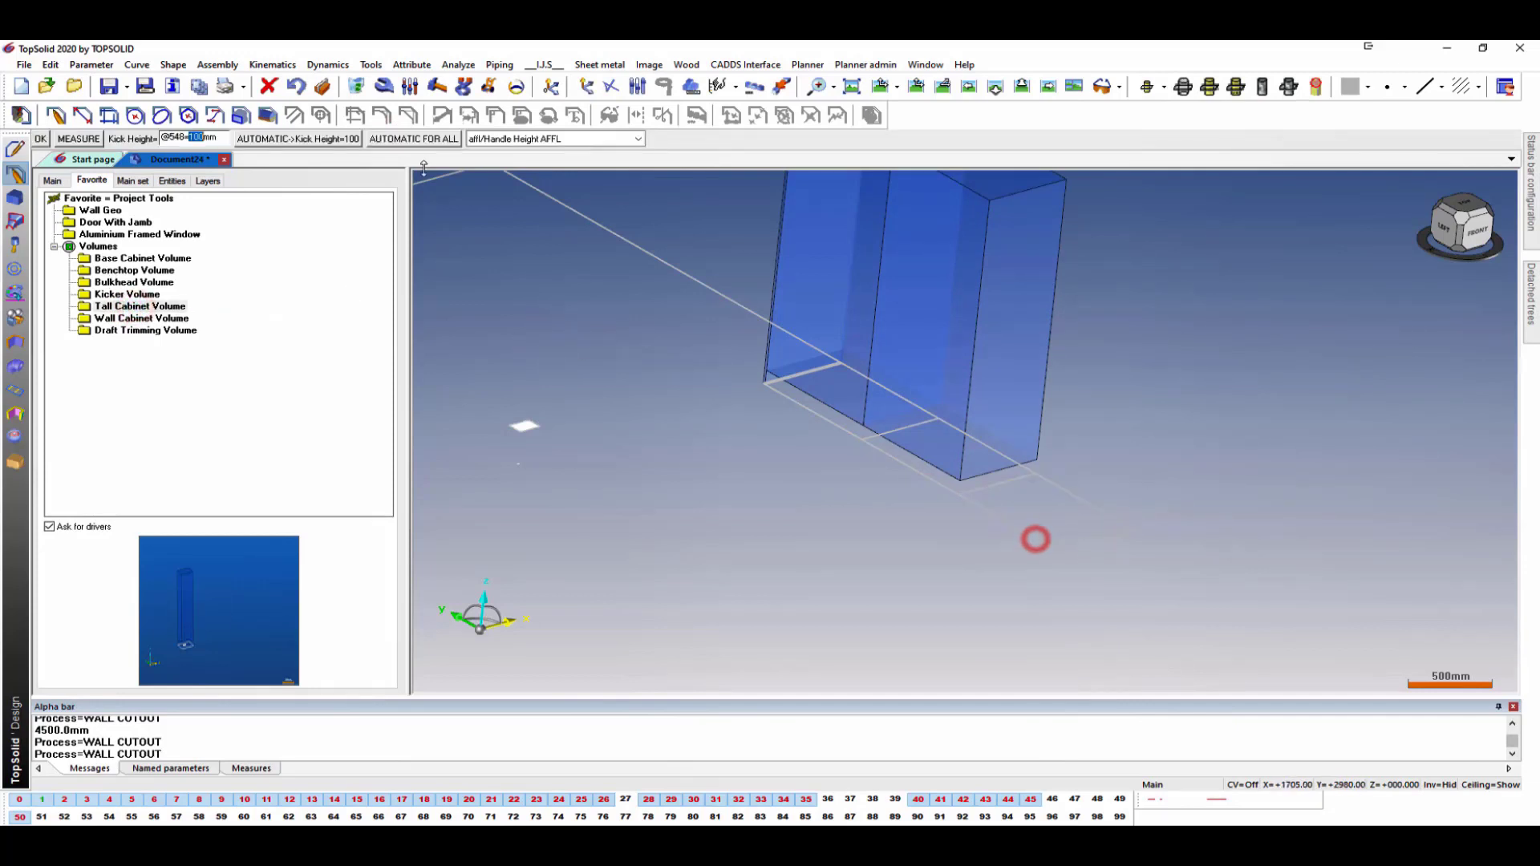
pyautogui.click(402, 139)
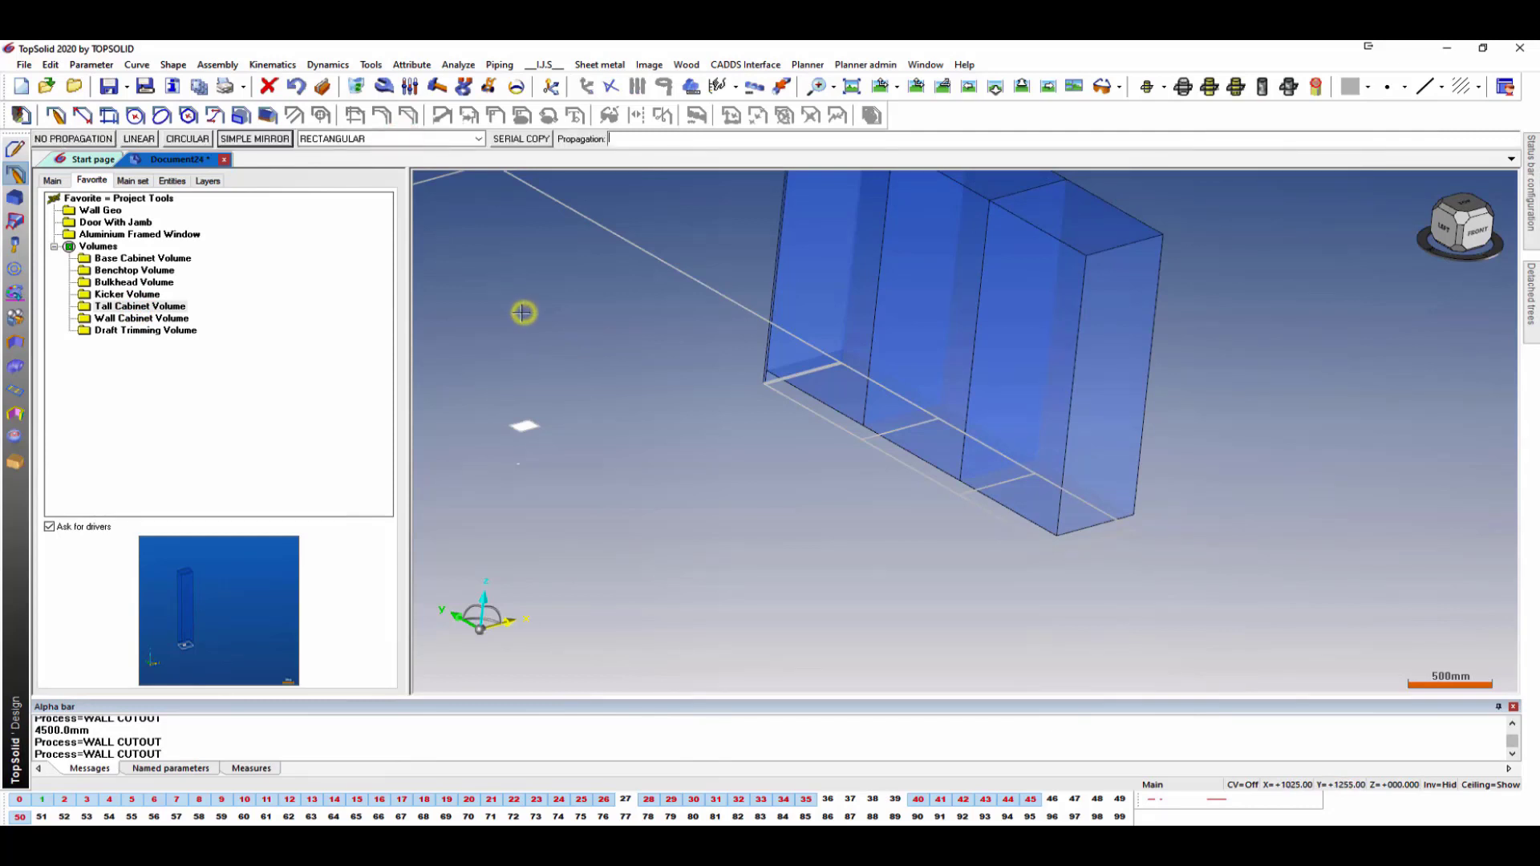
pyautogui.press('Return')
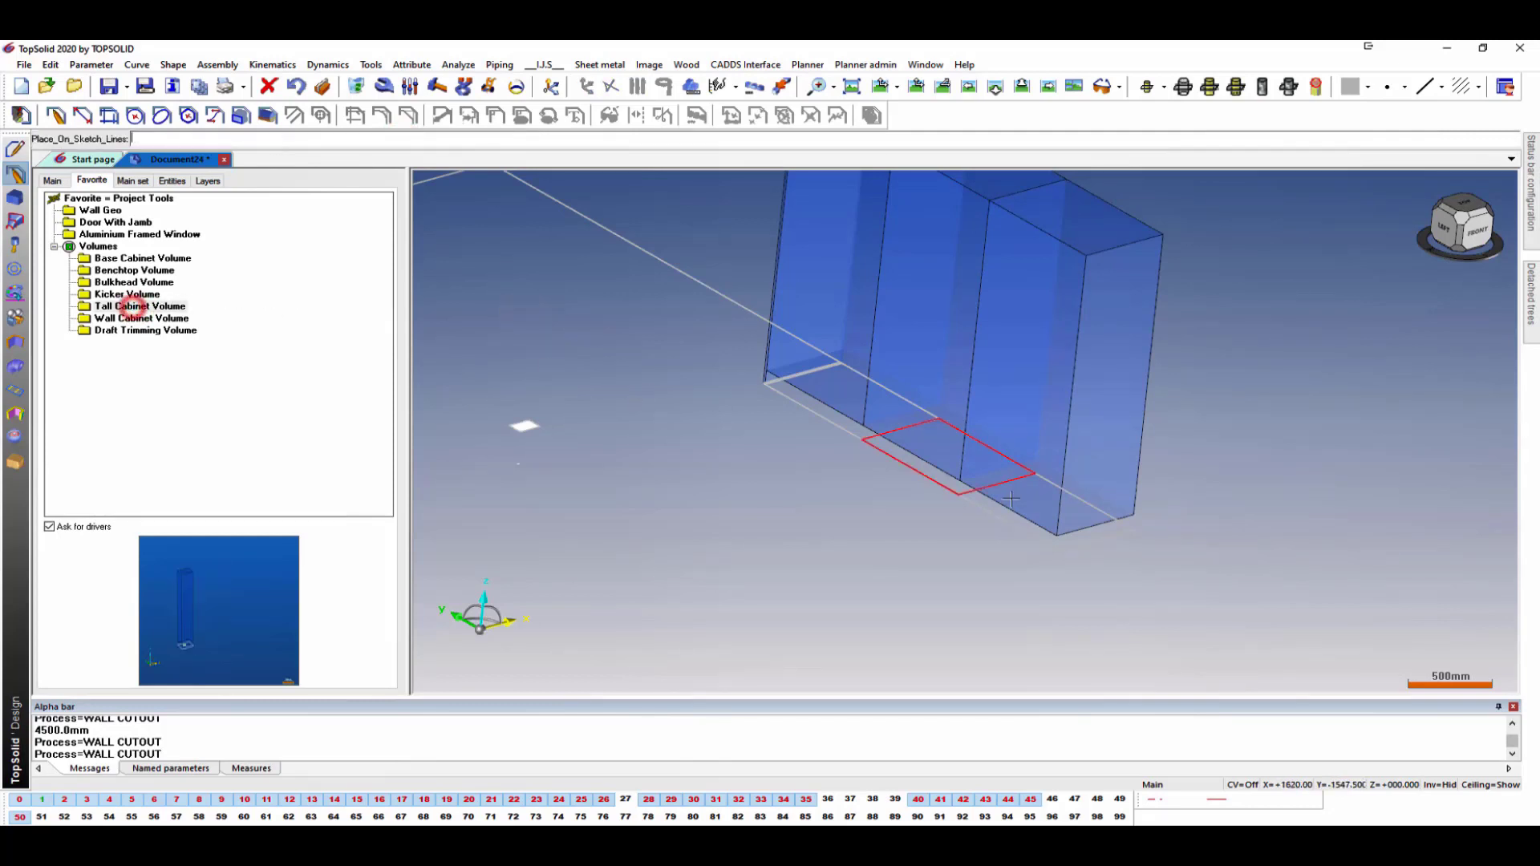
# Place a Tall Cabinet Volume on the narrow outline at the far end of the right sketch run with automatic sizes.
pyautogui.scroll(3, 1085, 553)
pyautogui.scroll(1, 1085, 552)
pyautogui.click(1059, 538)
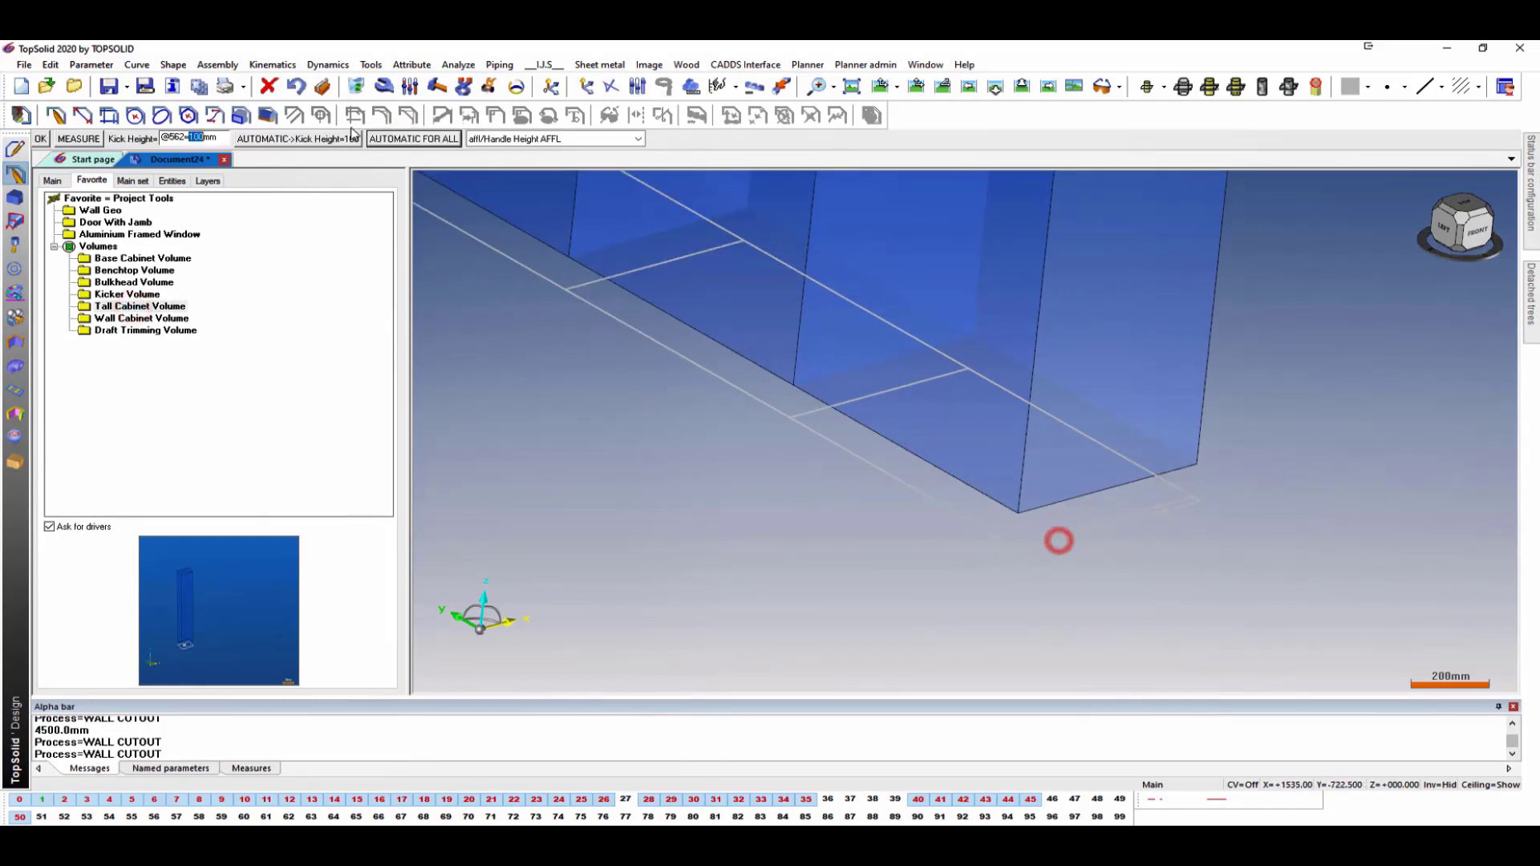
pyautogui.click(428, 141)
pyautogui.scroll(-5, 1123, 499)
pyautogui.moveTo(1027, 509); pyautogui.dragTo(990, 495, button='middle')
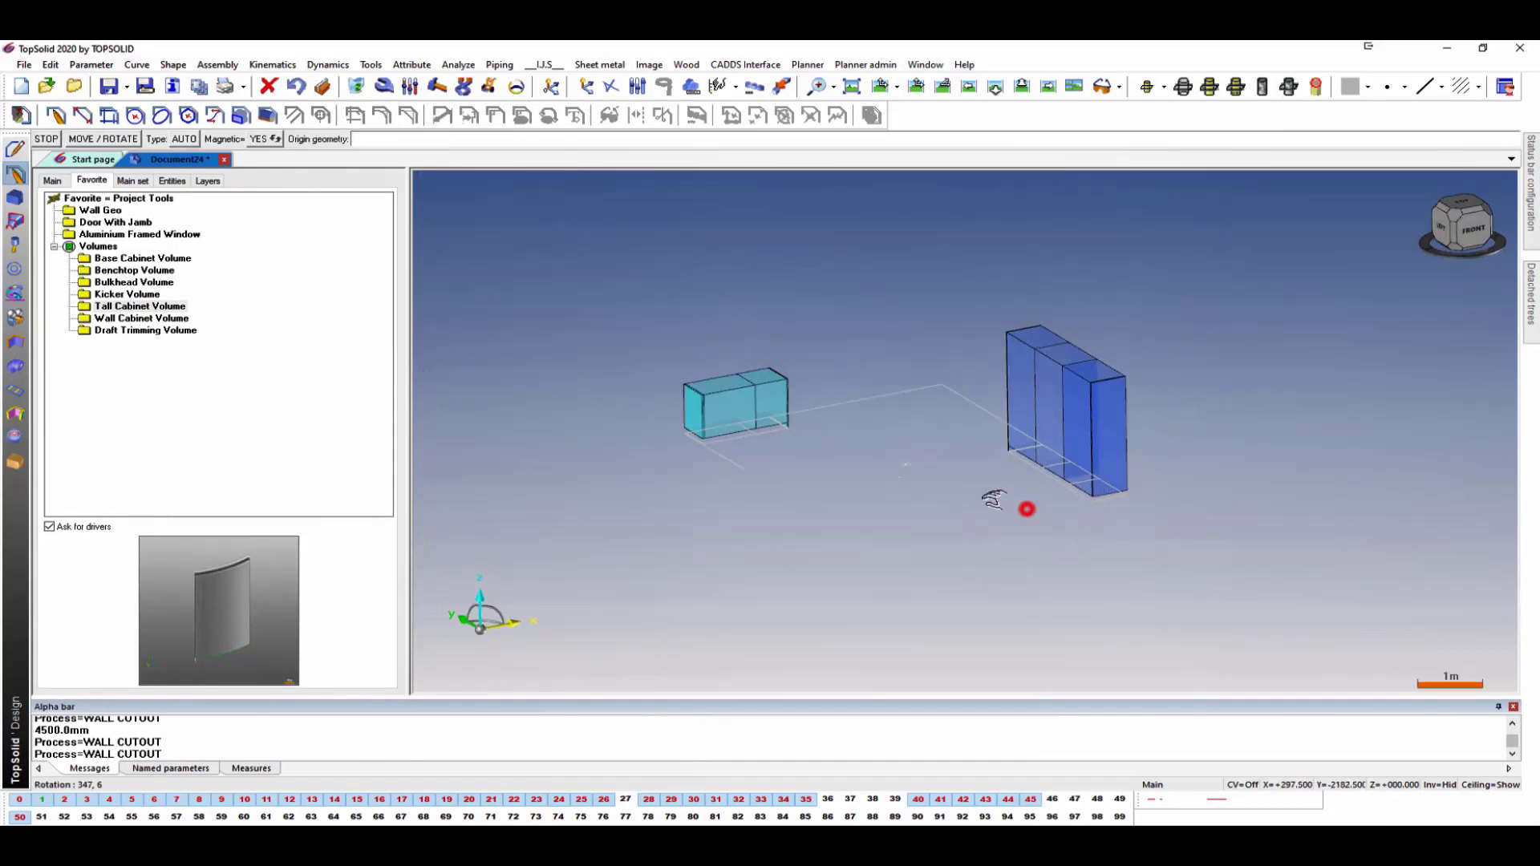
pyautogui.click(946, 446)
pyautogui.click(938, 439)
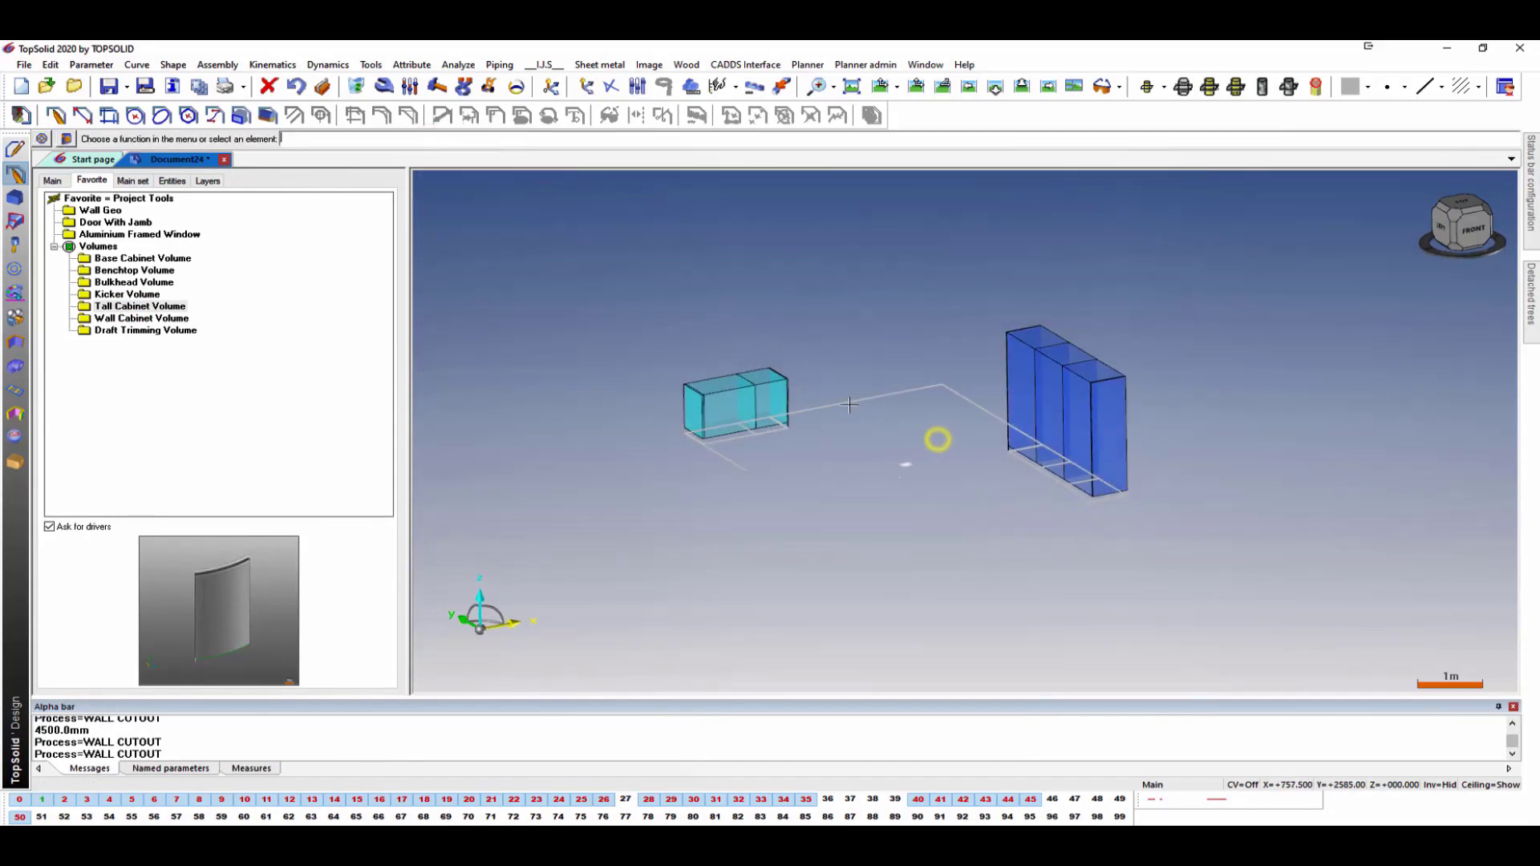
# In the top view, sketch a rectangular contour about 1317 mm wide inside the base cabinet run's footprint.
pyautogui.click(56, 116)
pyautogui.scroll(3, 812, 280)
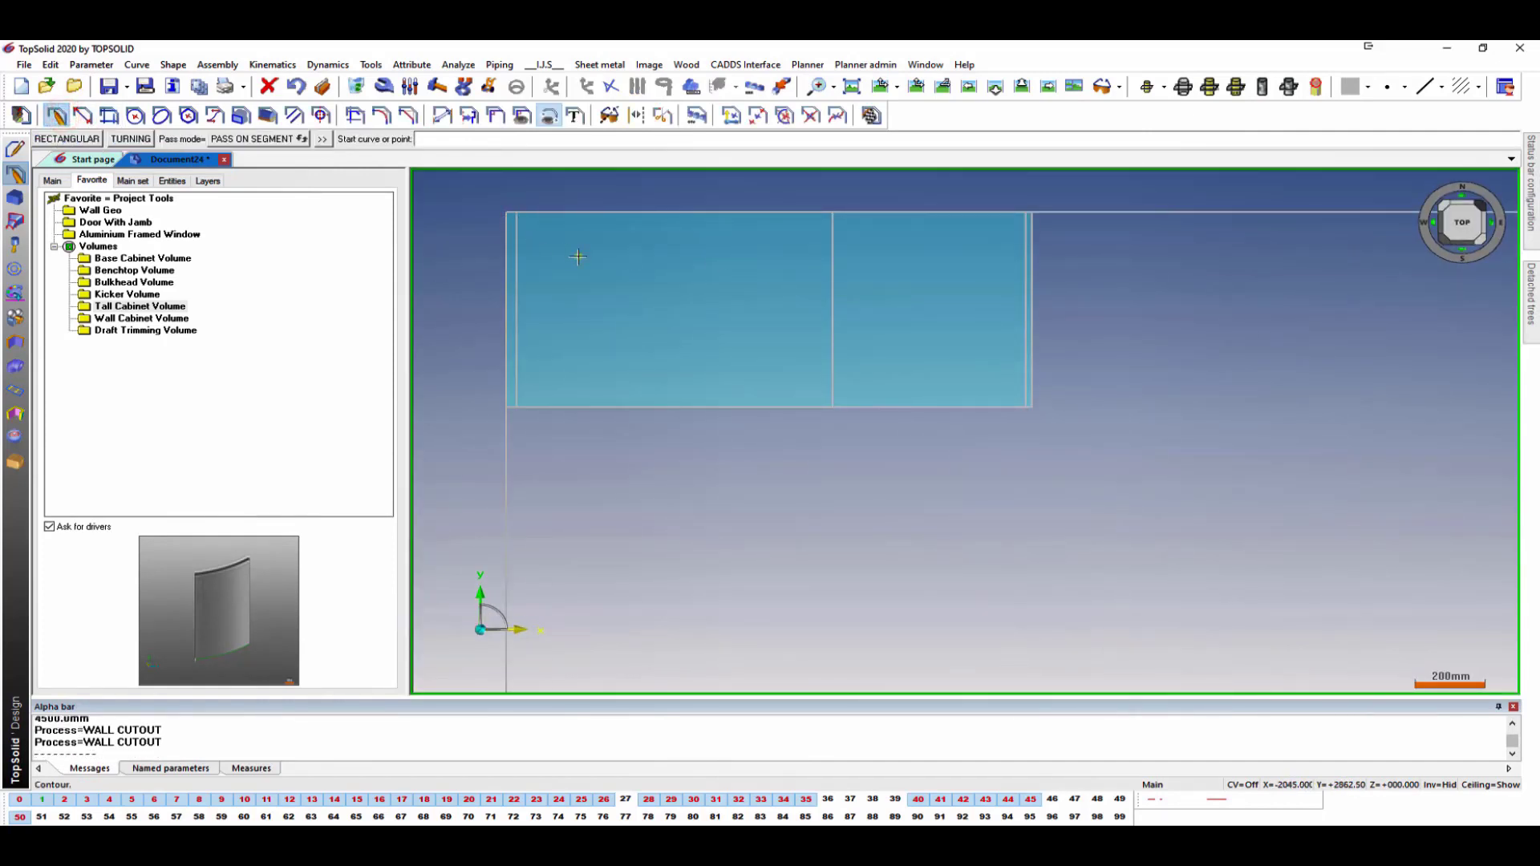
pyautogui.middleClick(577, 257)
pyautogui.click(529, 226)
pyautogui.click(992, 371)
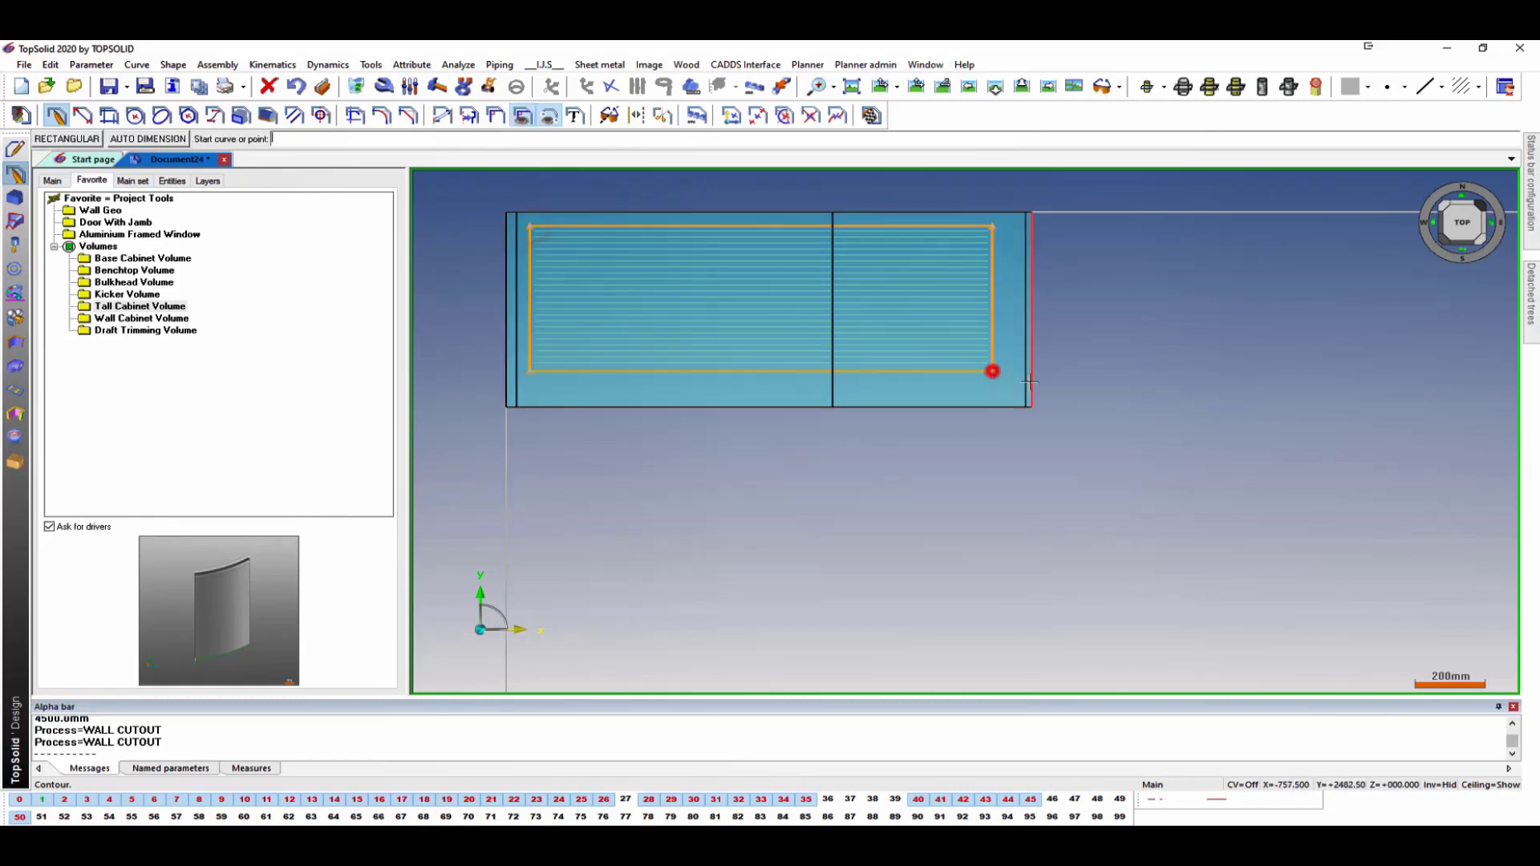
# Dimension the contour's back, left and right edges to the matching outer edges of the base cabinet run.
pyautogui.click(440, 118)
pyautogui.click(570, 210)
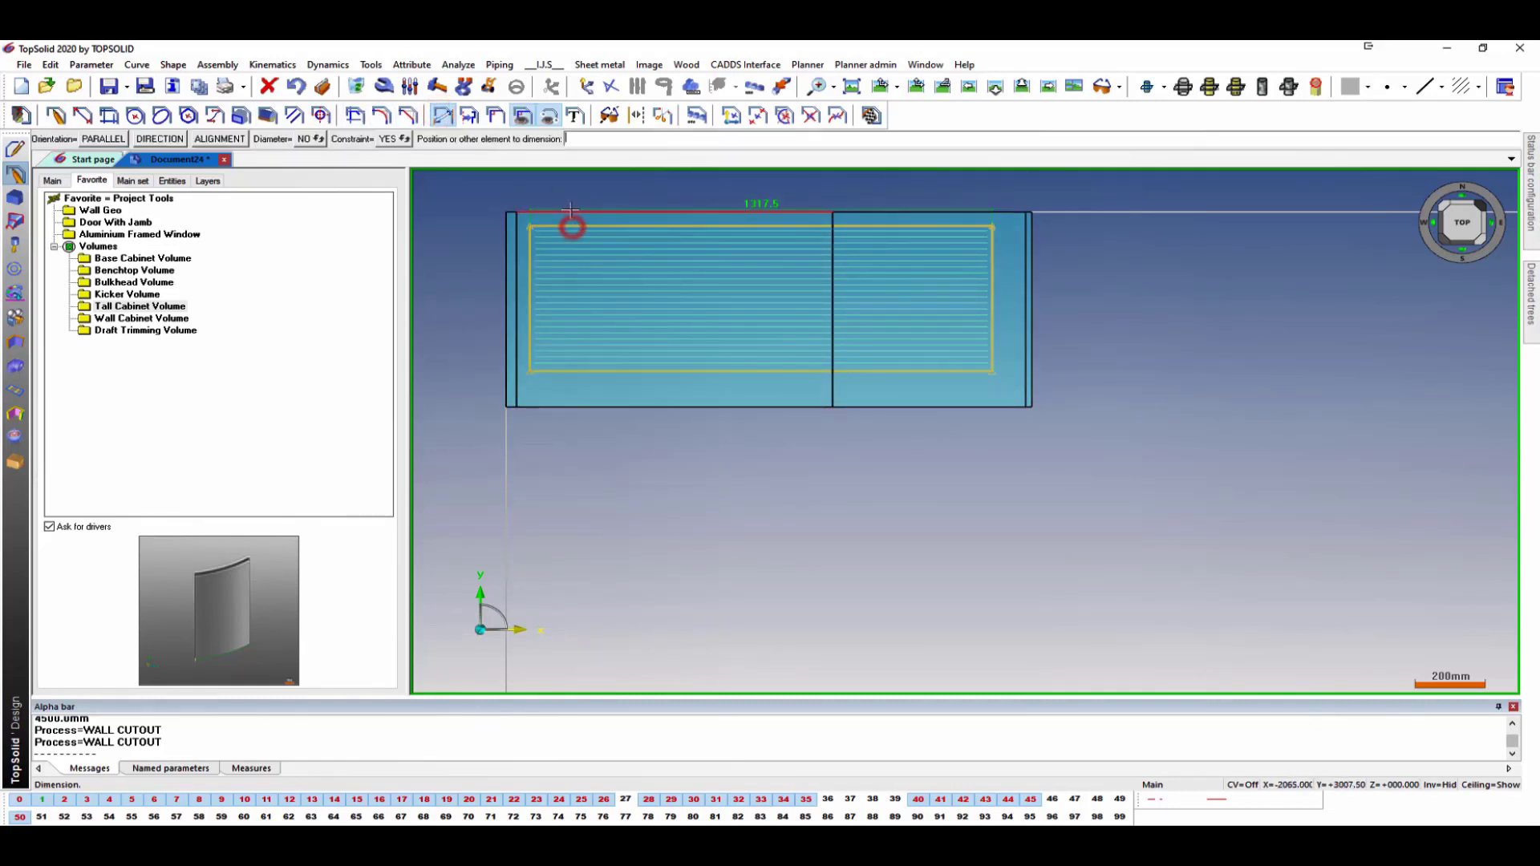
pyautogui.click(570, 212)
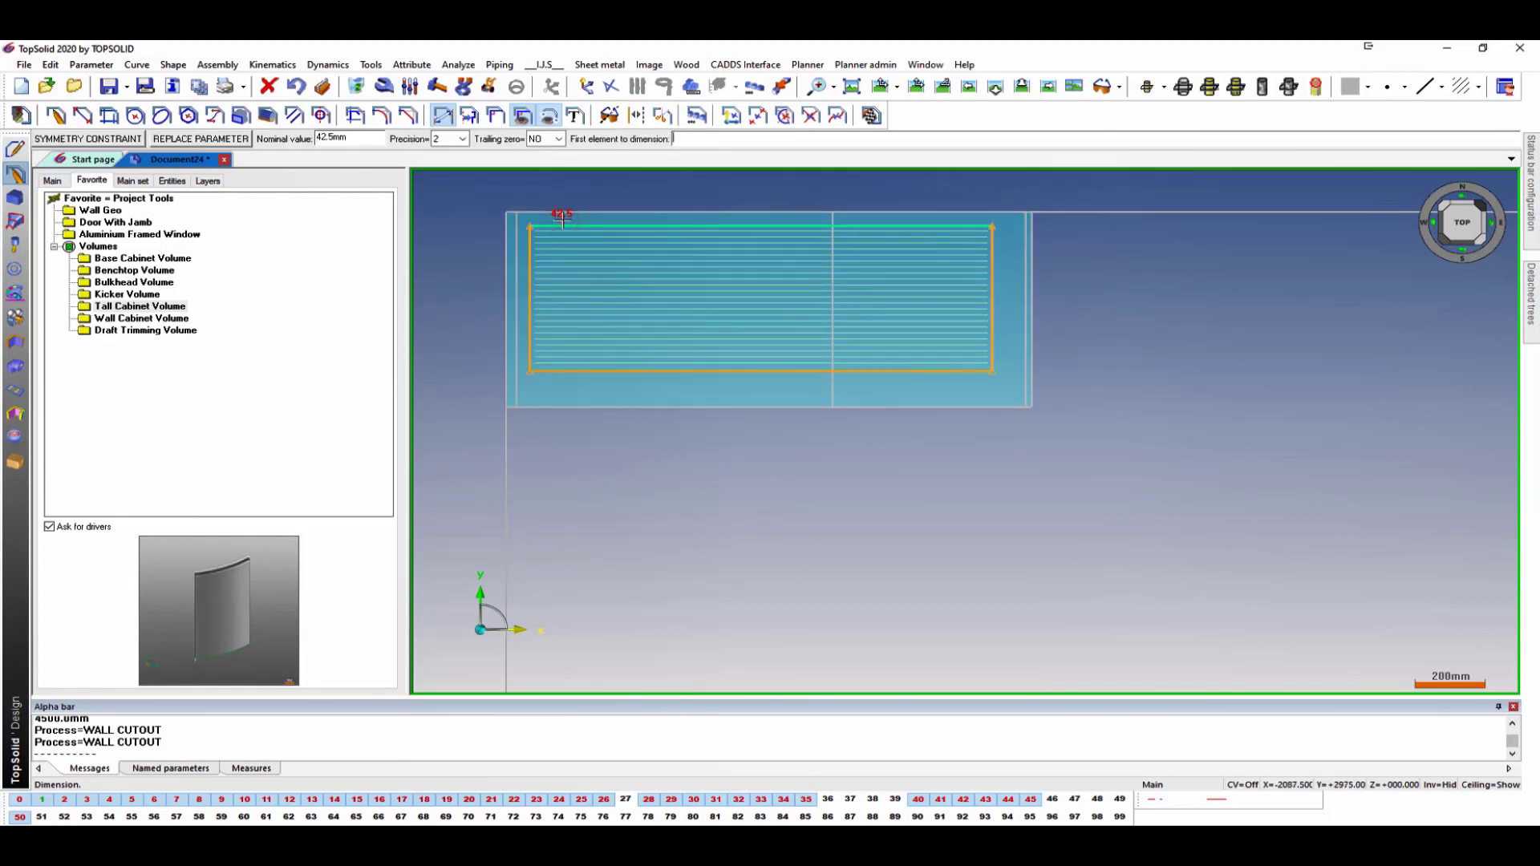
pyautogui.click(518, 261)
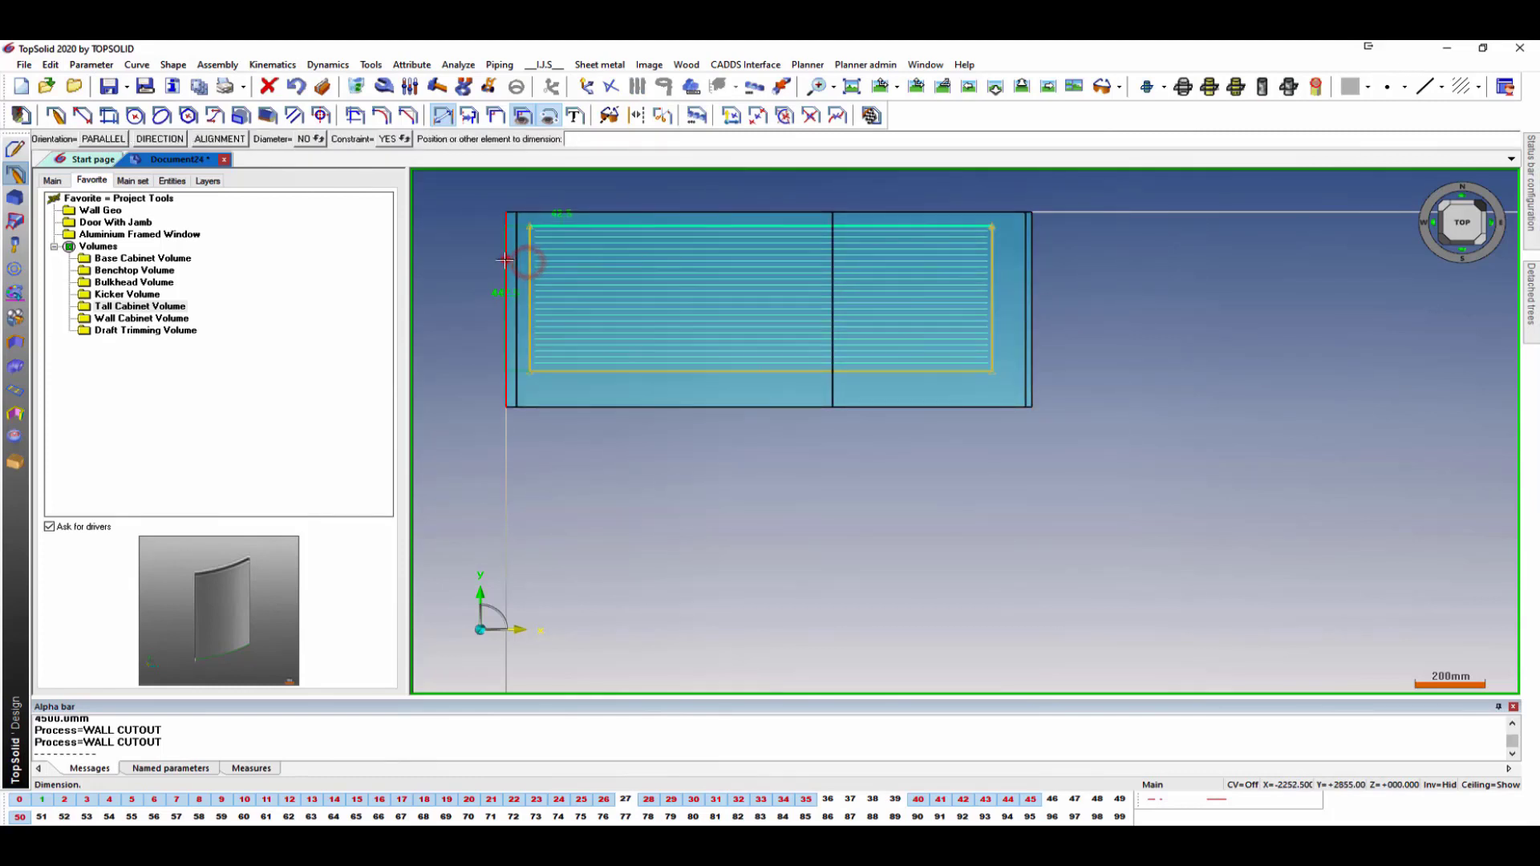
pyautogui.click(521, 258)
pyautogui.click(992, 278)
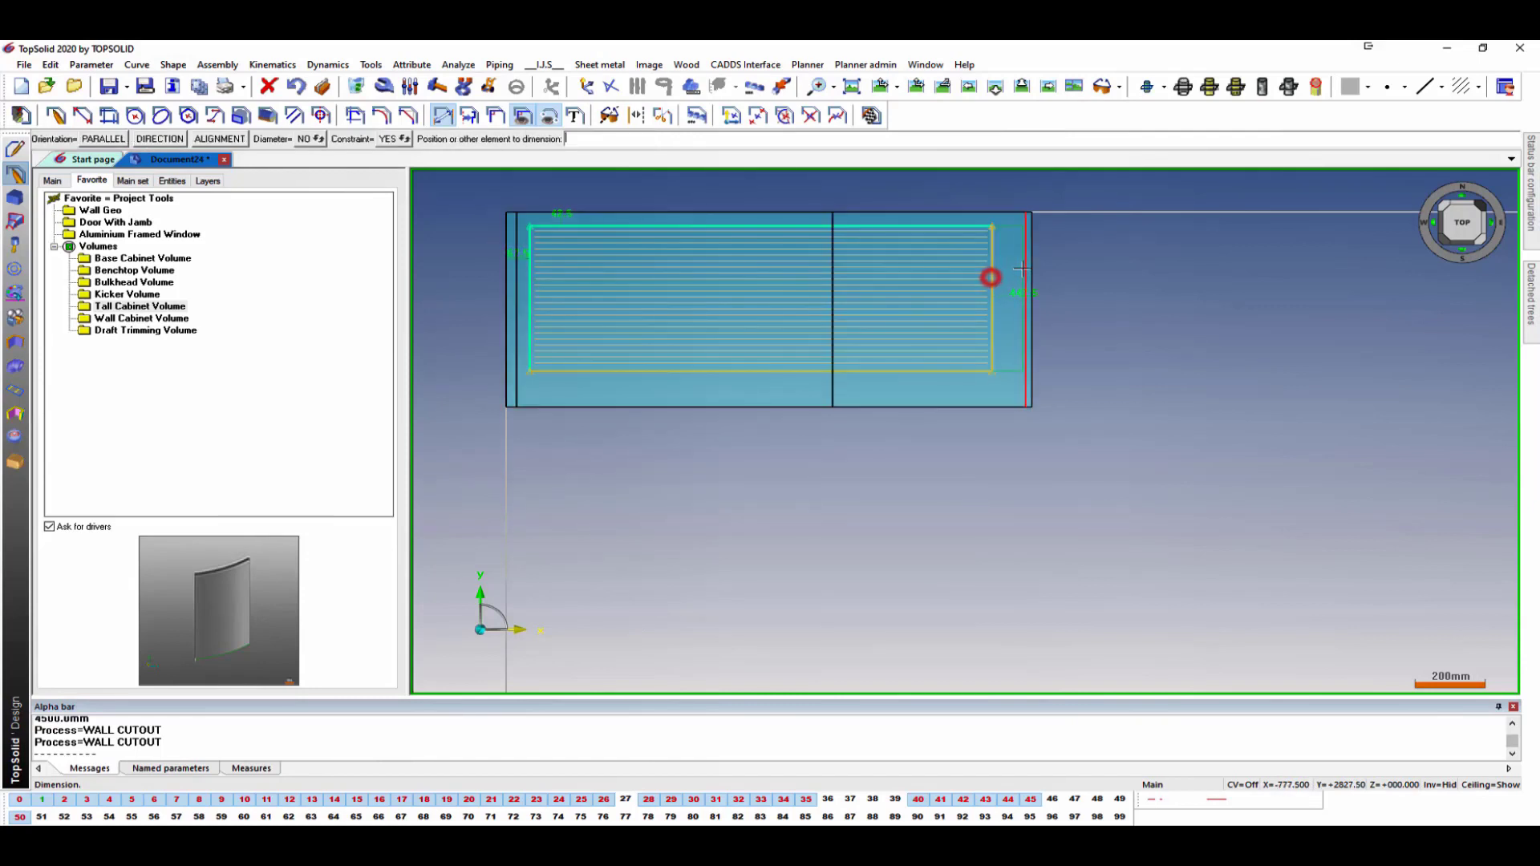
pyautogui.click(1023, 269)
pyautogui.click(1013, 279)
# Dimension the contour's front edge to the base cabinets' front edge and set the offset to the parameter sk.
pyautogui.click(945, 369)
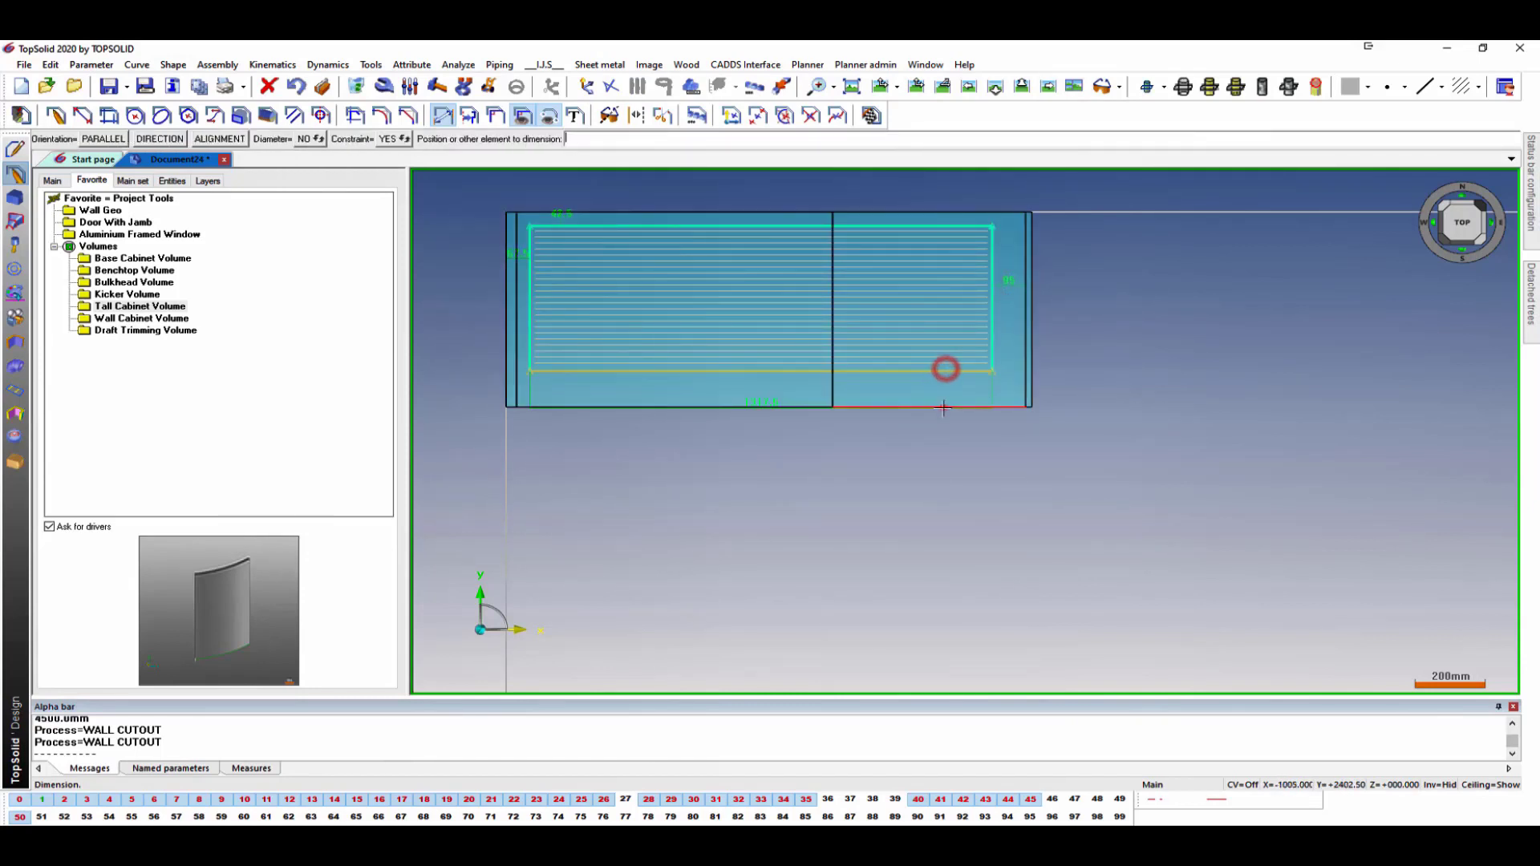
pyautogui.click(944, 407)
pyautogui.click(943, 397)
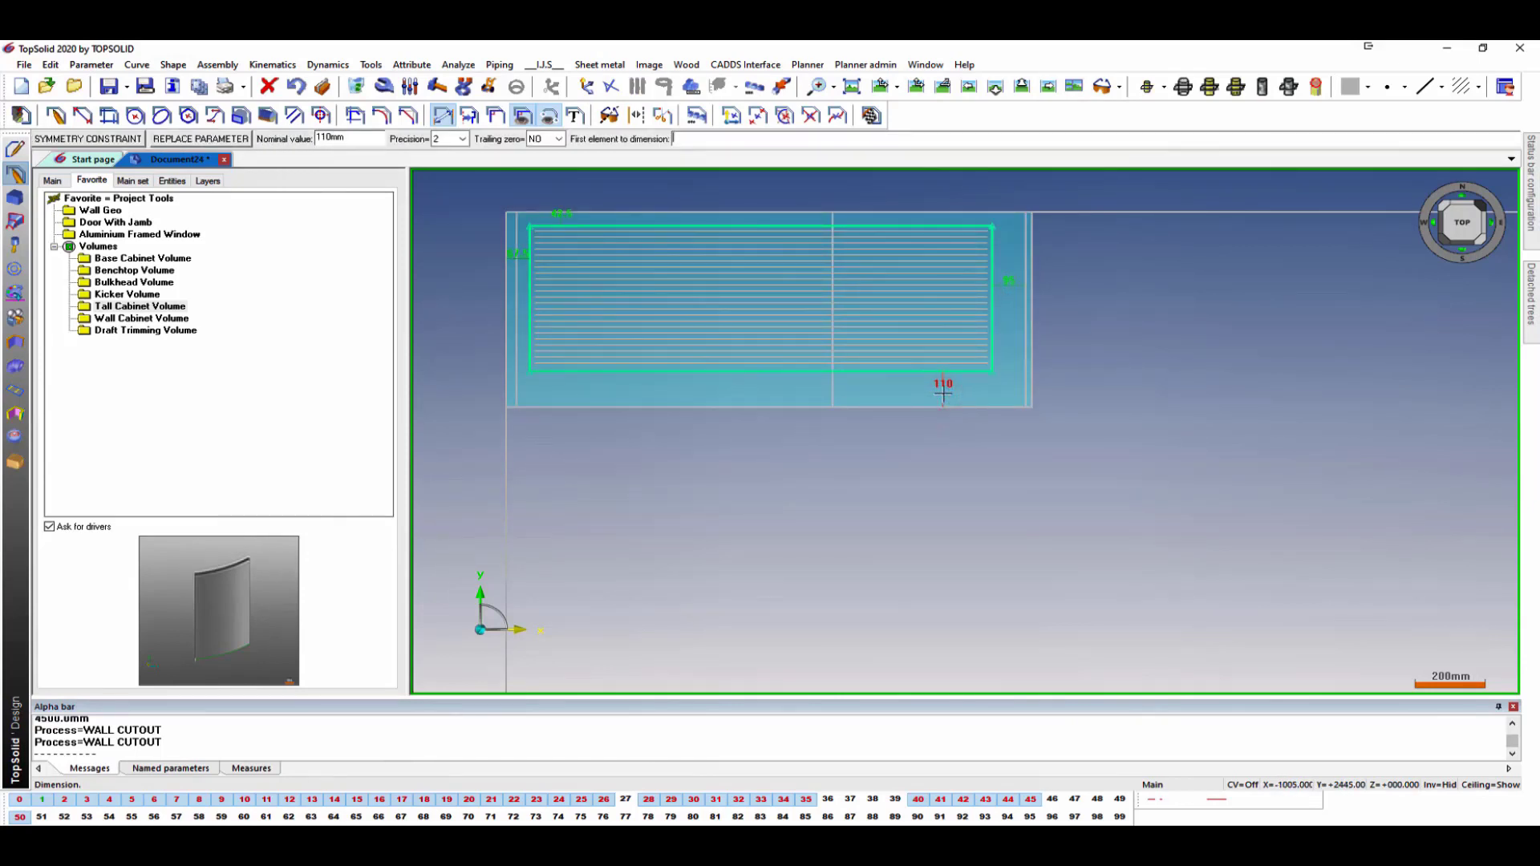
pyautogui.write('sk')
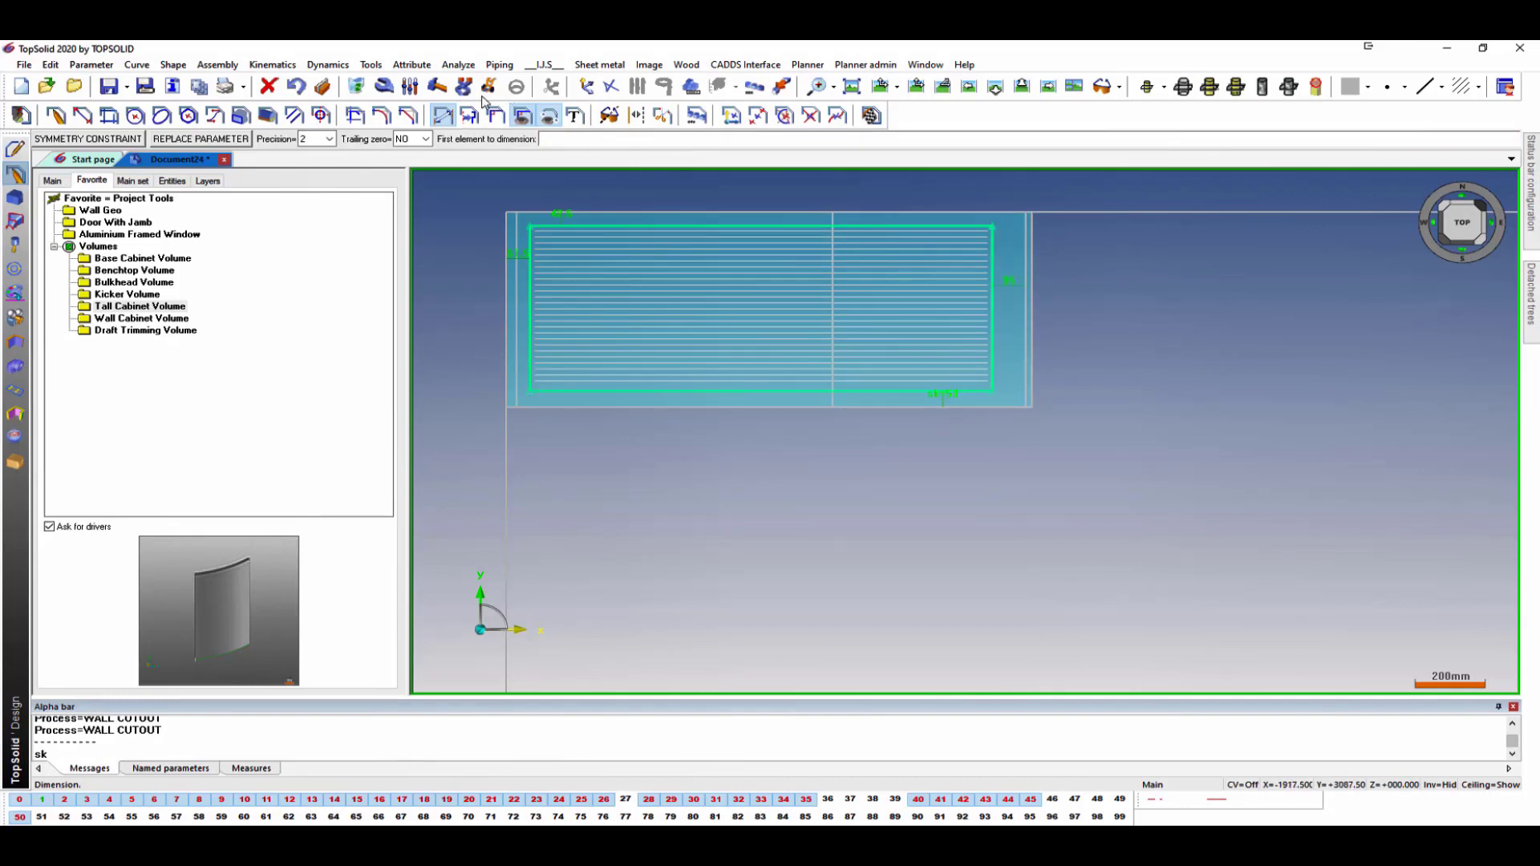
# Modify the offset between the contour's left edge and the base cabinet run's left end to 0 mm.
pyautogui.click(410, 86)
pyautogui.click(524, 251)
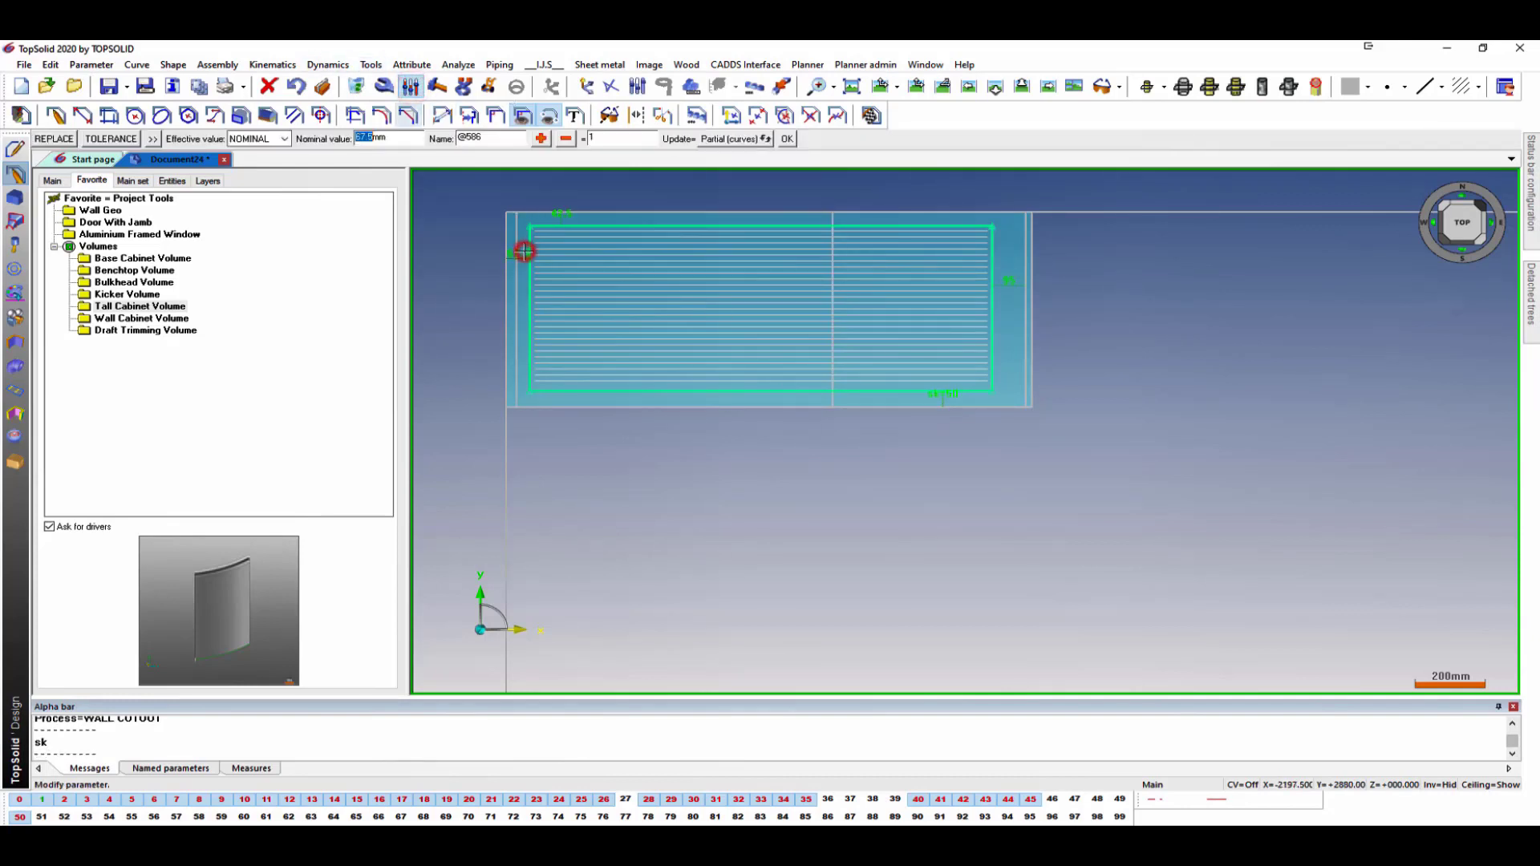
pyautogui.write('0')
pyautogui.press('Return')
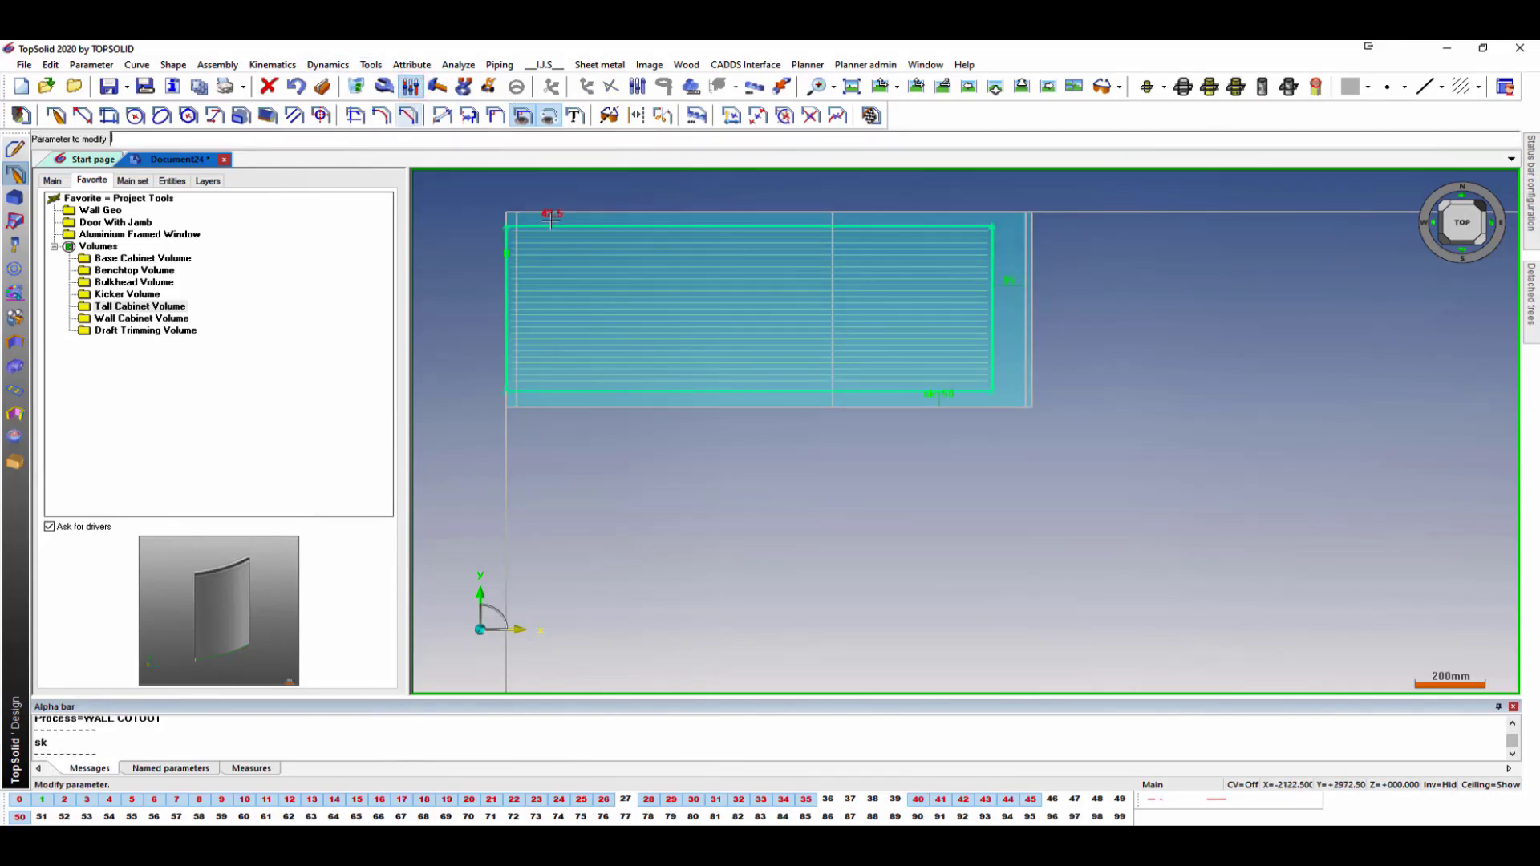
# Merge the contour's back and right offset parameters with the 0 mm left offset parameter.
pyautogui.press('Escape')
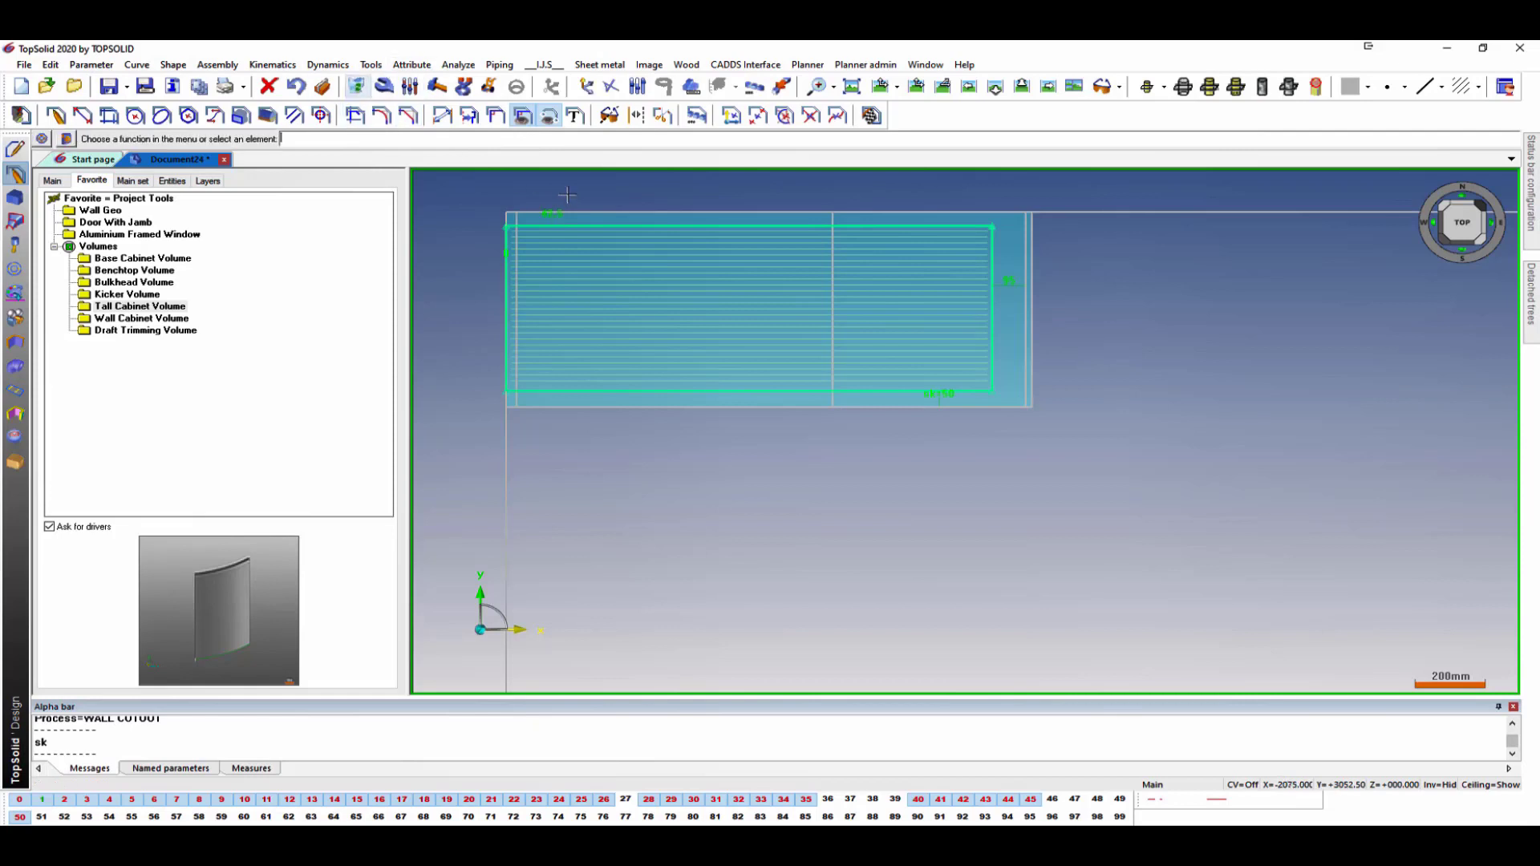
pyautogui.click(554, 212)
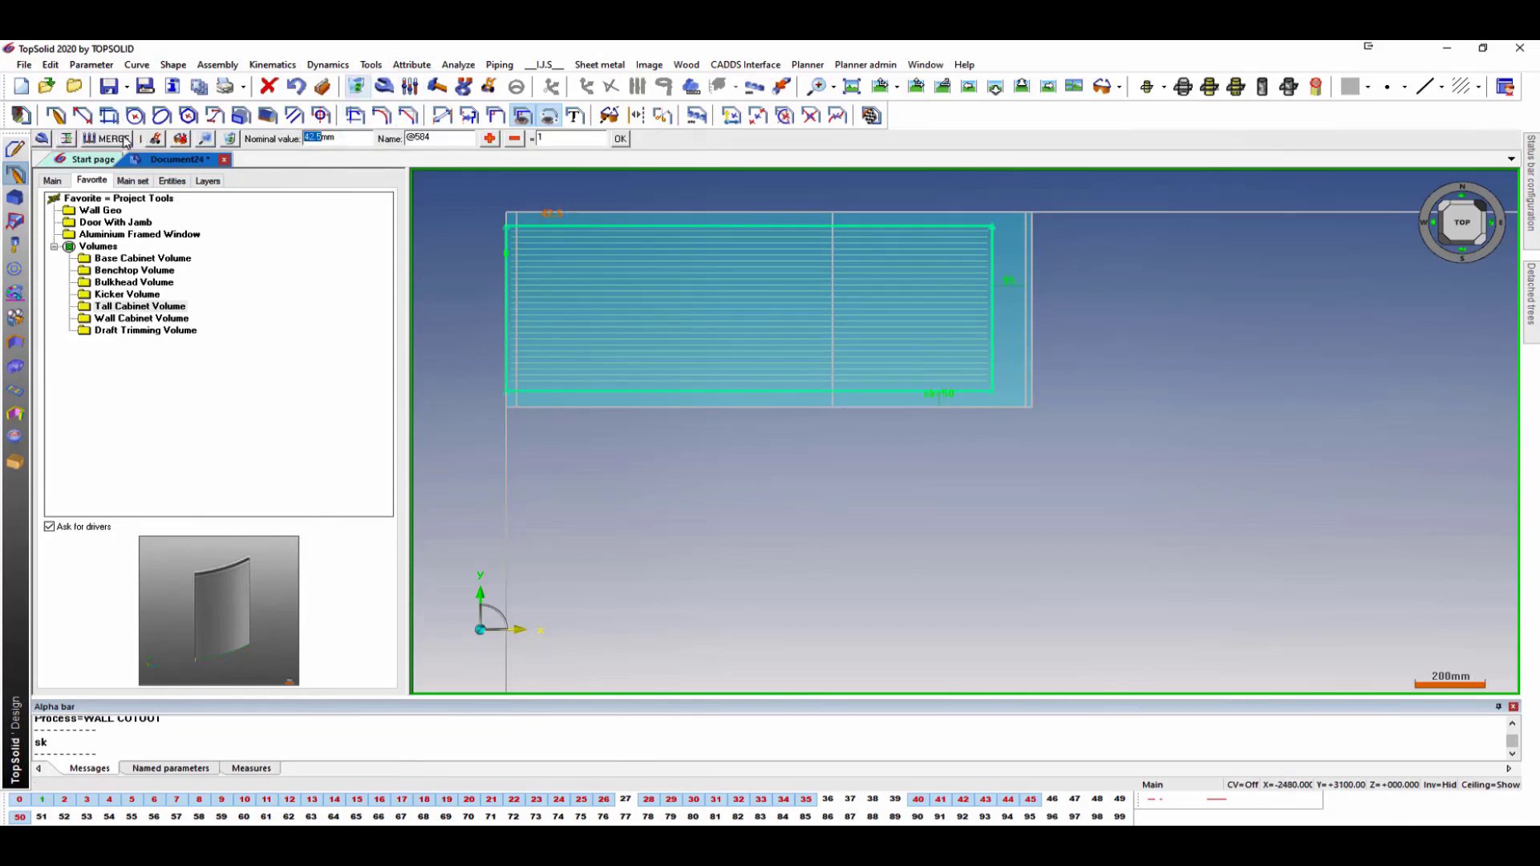
pyautogui.click(322, 87)
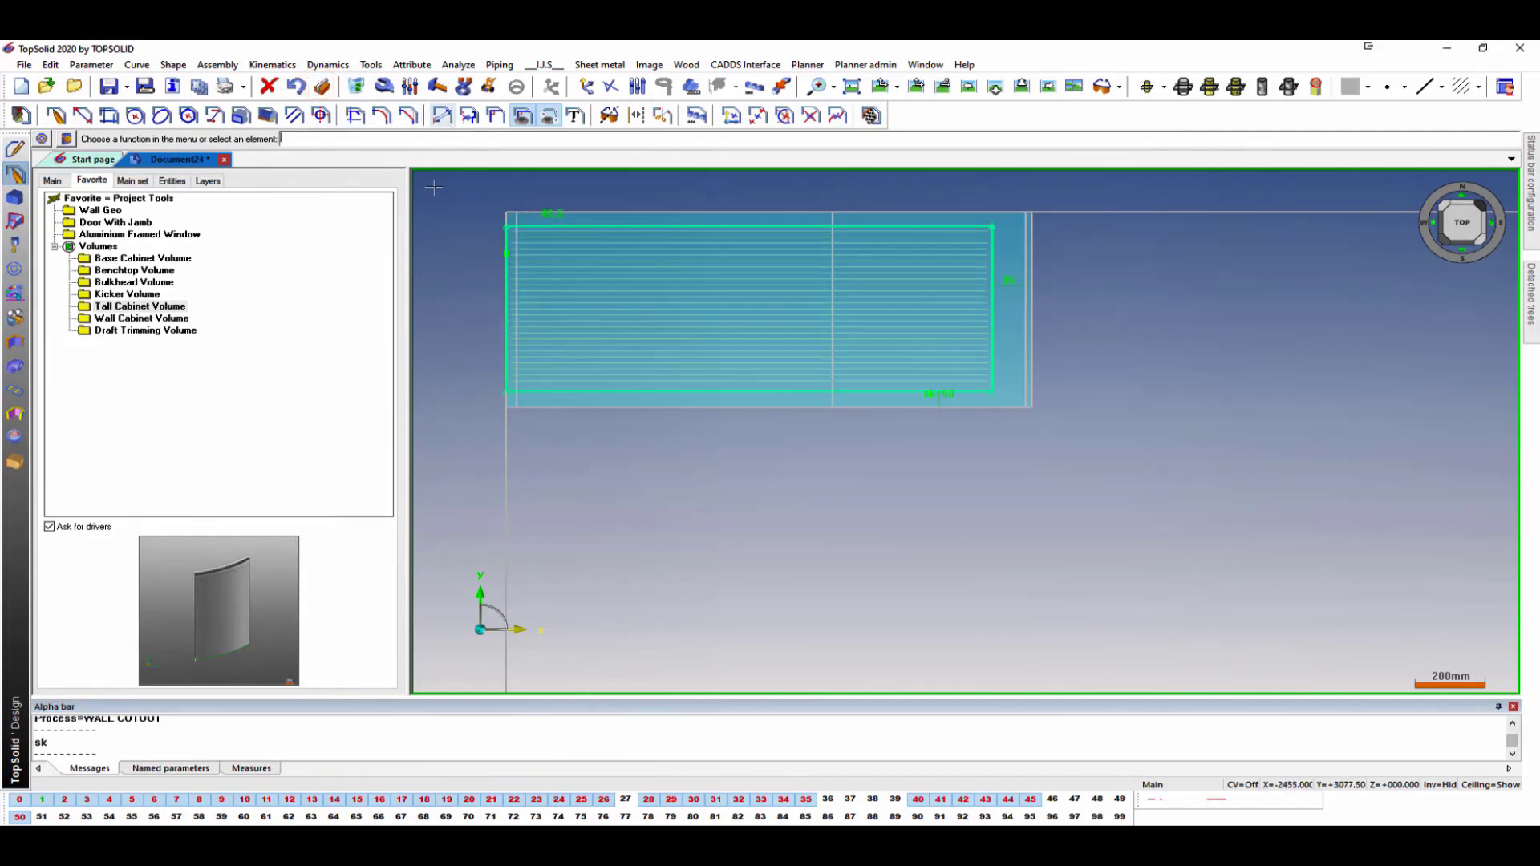
pyautogui.click(506, 253)
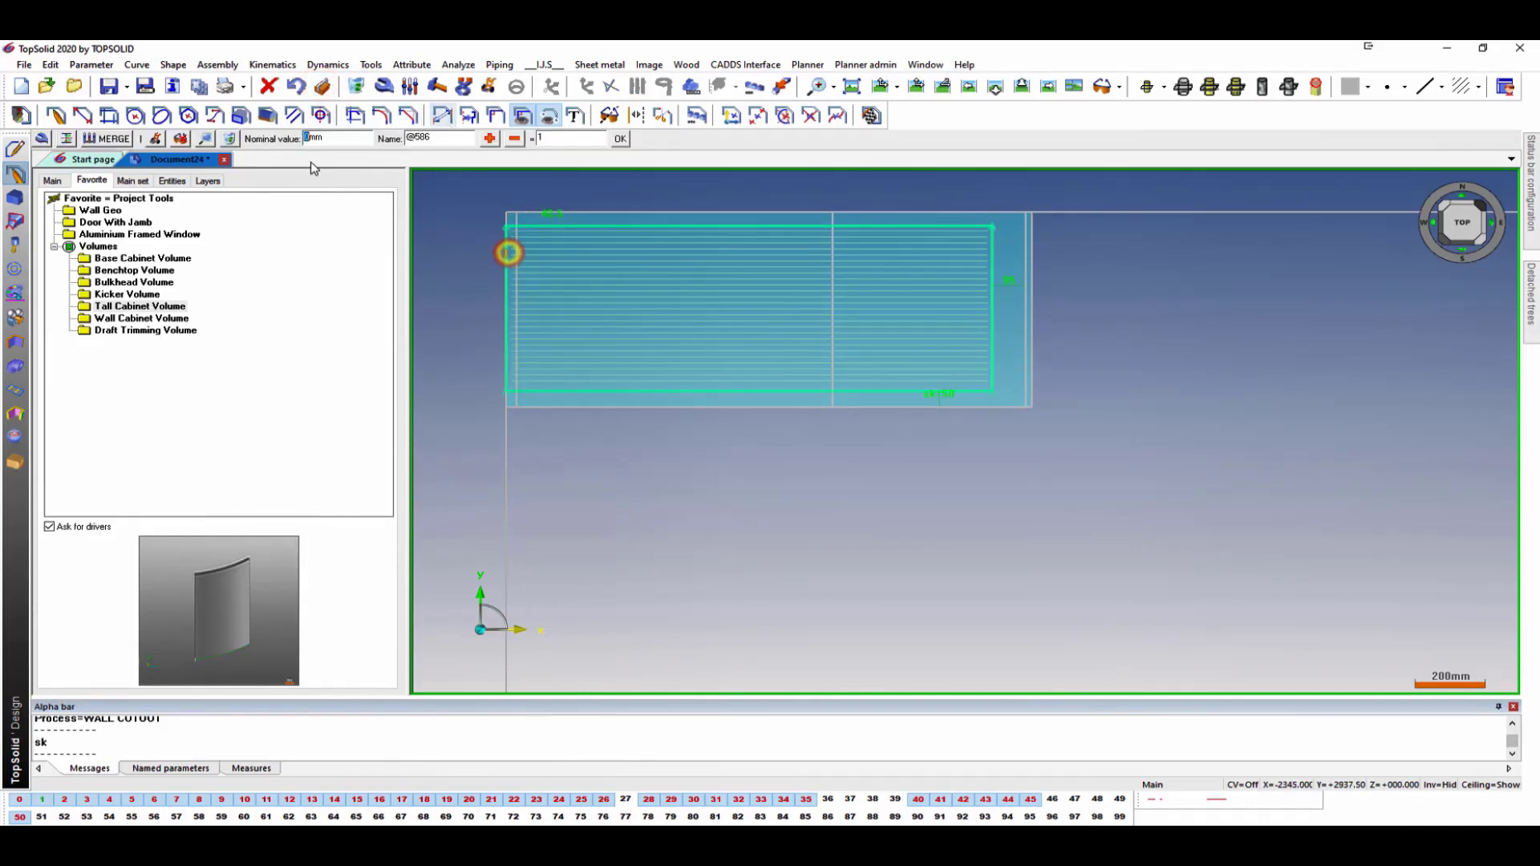
pyautogui.click(552, 214)
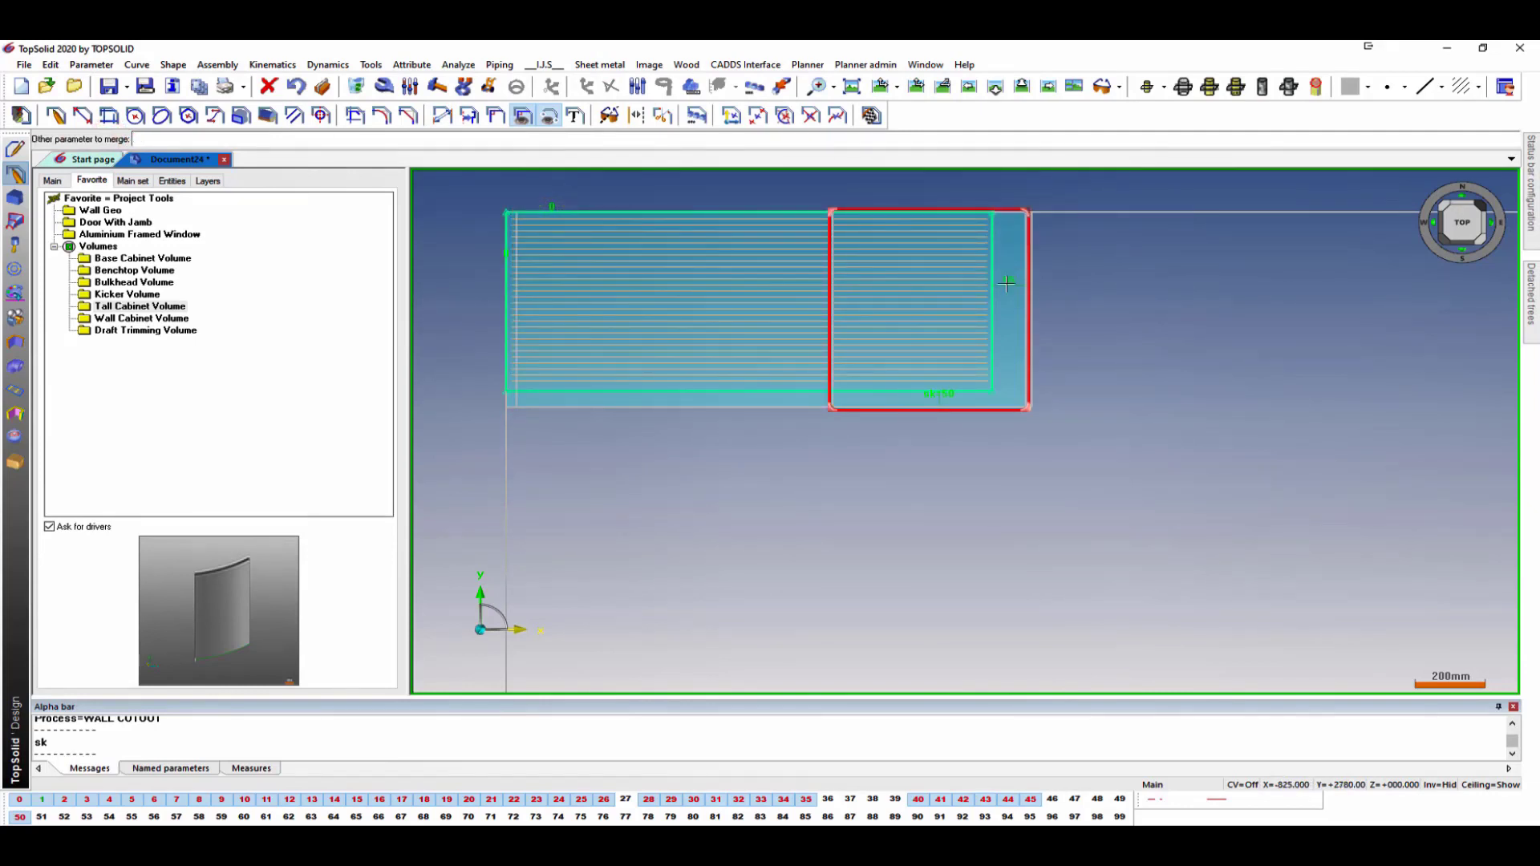
pyautogui.scroll(-5, 766, 339)
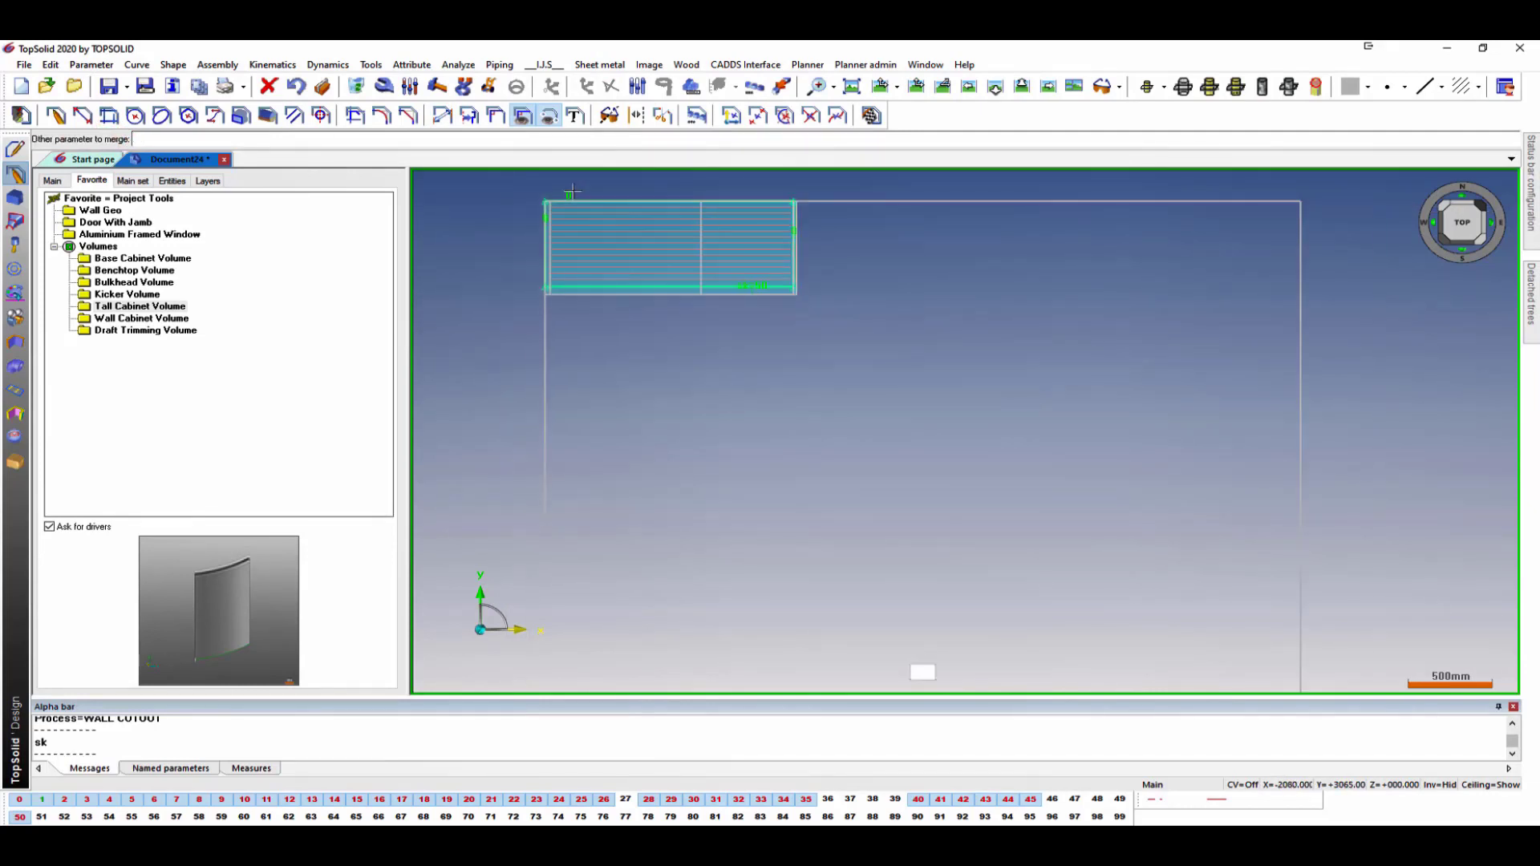
pyautogui.press('Escape')
# Sketch a rectangular contour inside the footprint of the whole tall cabinet run.
pyautogui.scroll(-3, 797, 367)
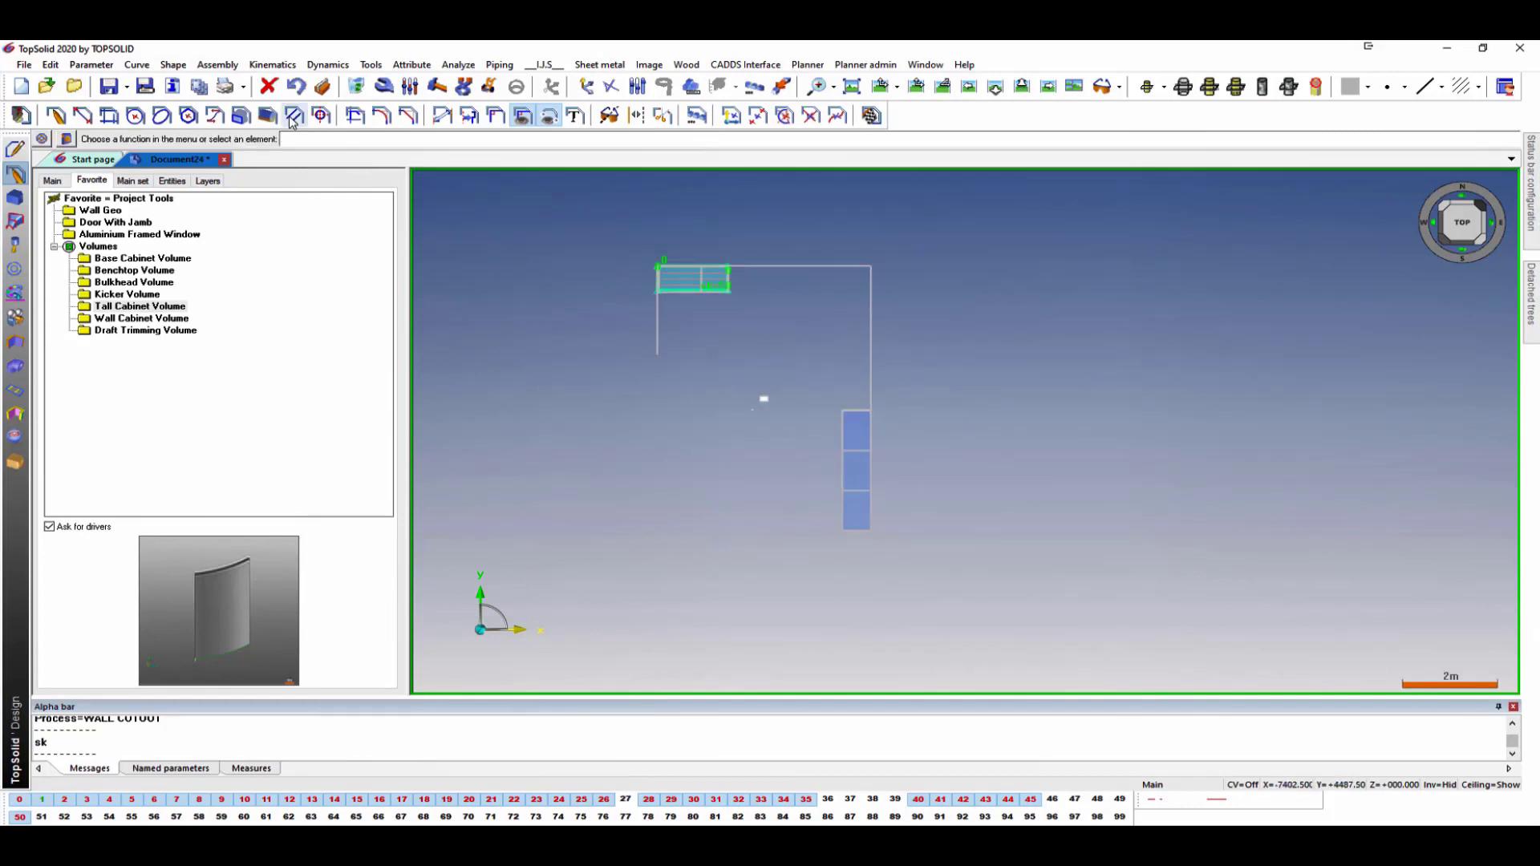
pyautogui.click(56, 115)
pyautogui.scroll(3, 1042, 540)
pyautogui.scroll(3, 699, 416)
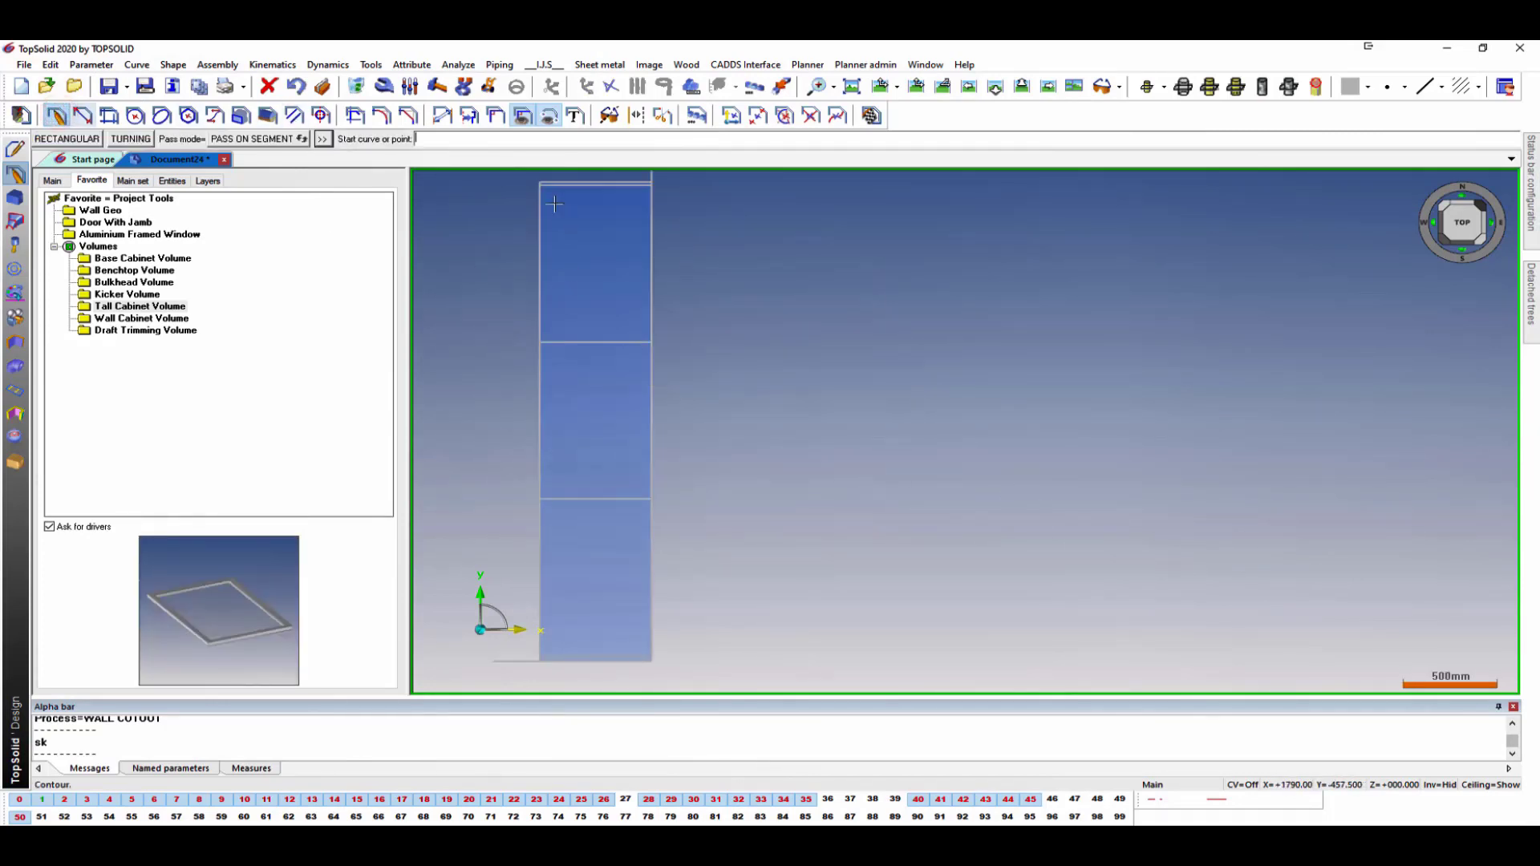
pyautogui.click(560, 197)
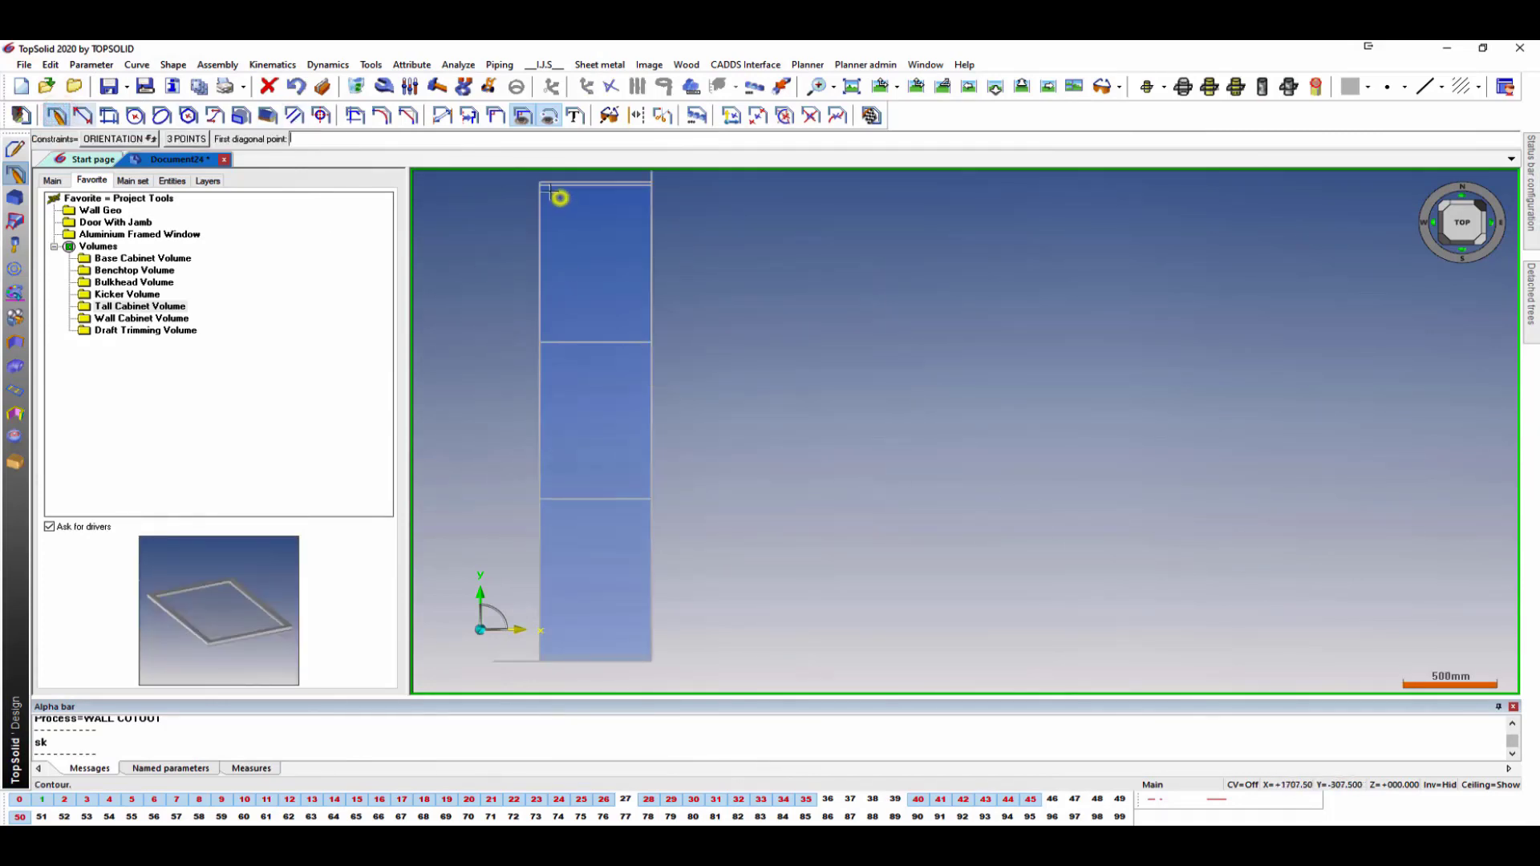
pyautogui.click(642, 634)
# Dimension the contour's front edge to the tall cabinets' front edge and set the offset to the parameter sk.
pyautogui.click(441, 116)
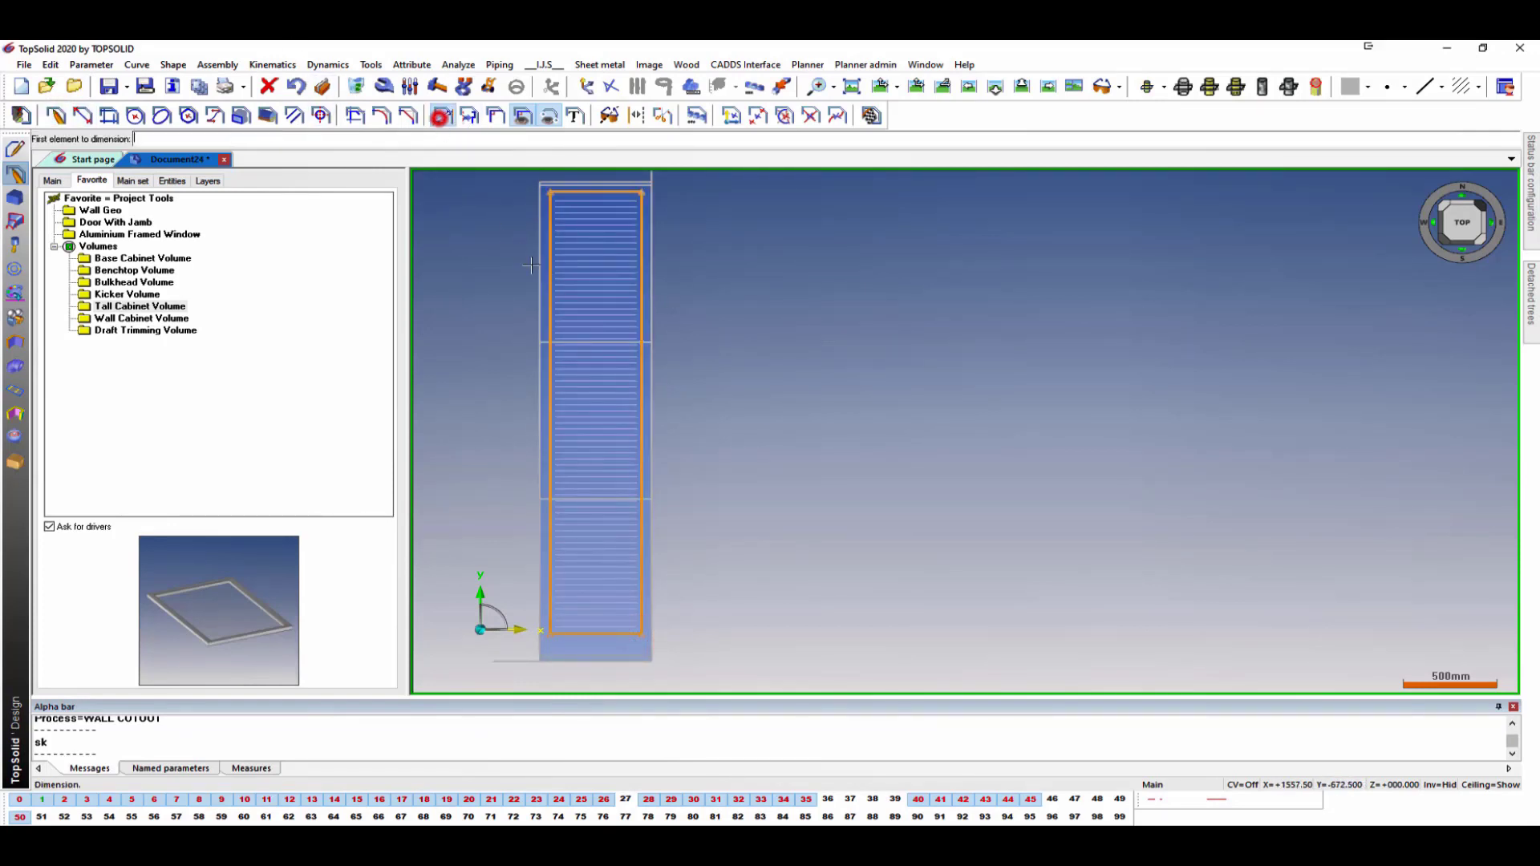
pyautogui.click(552, 279)
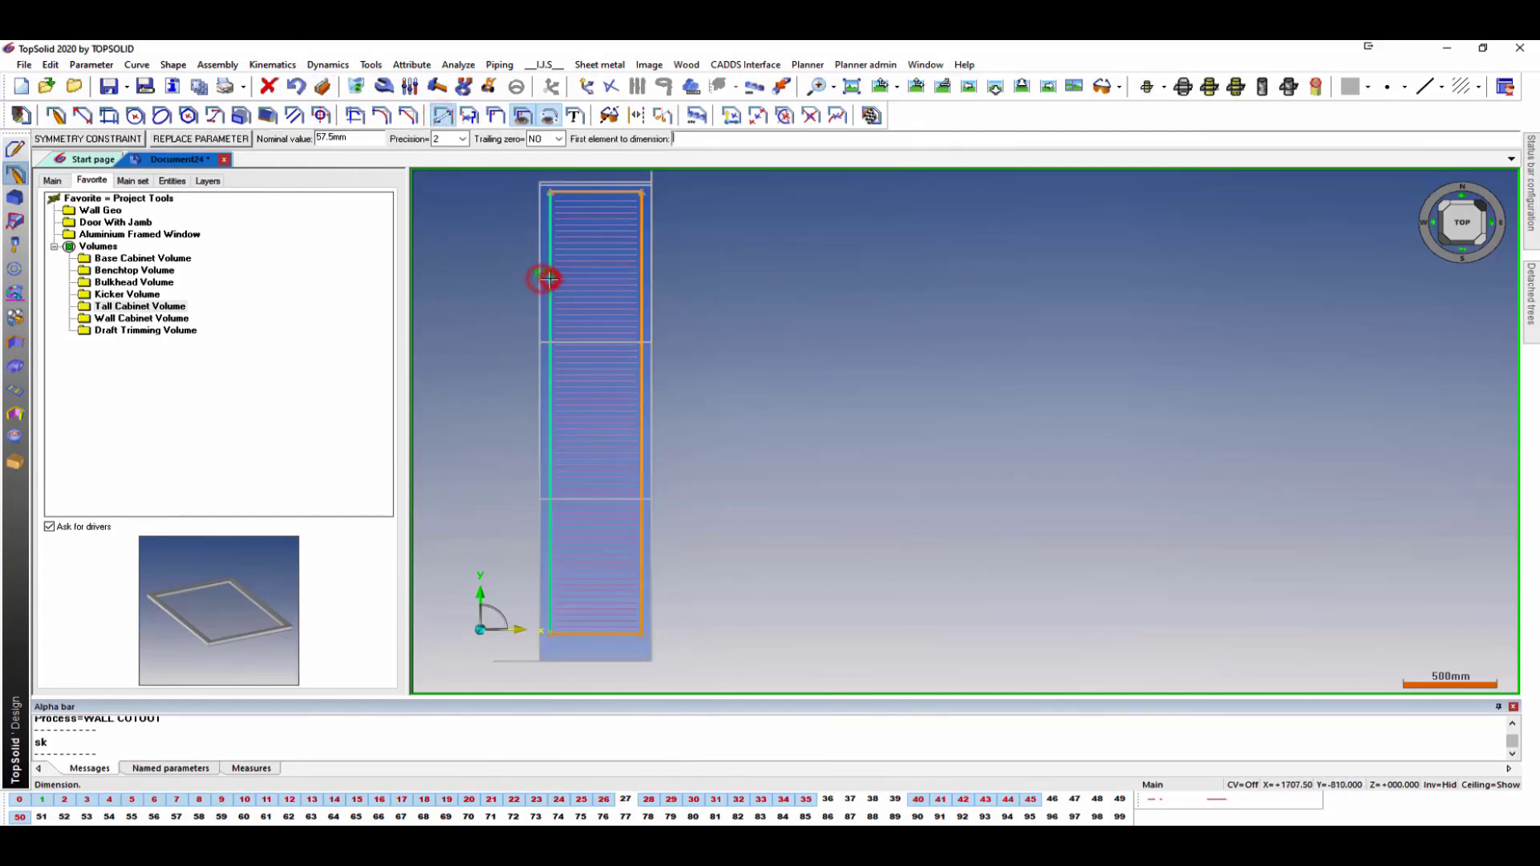
pyautogui.write('sk')
pyautogui.press('Return')
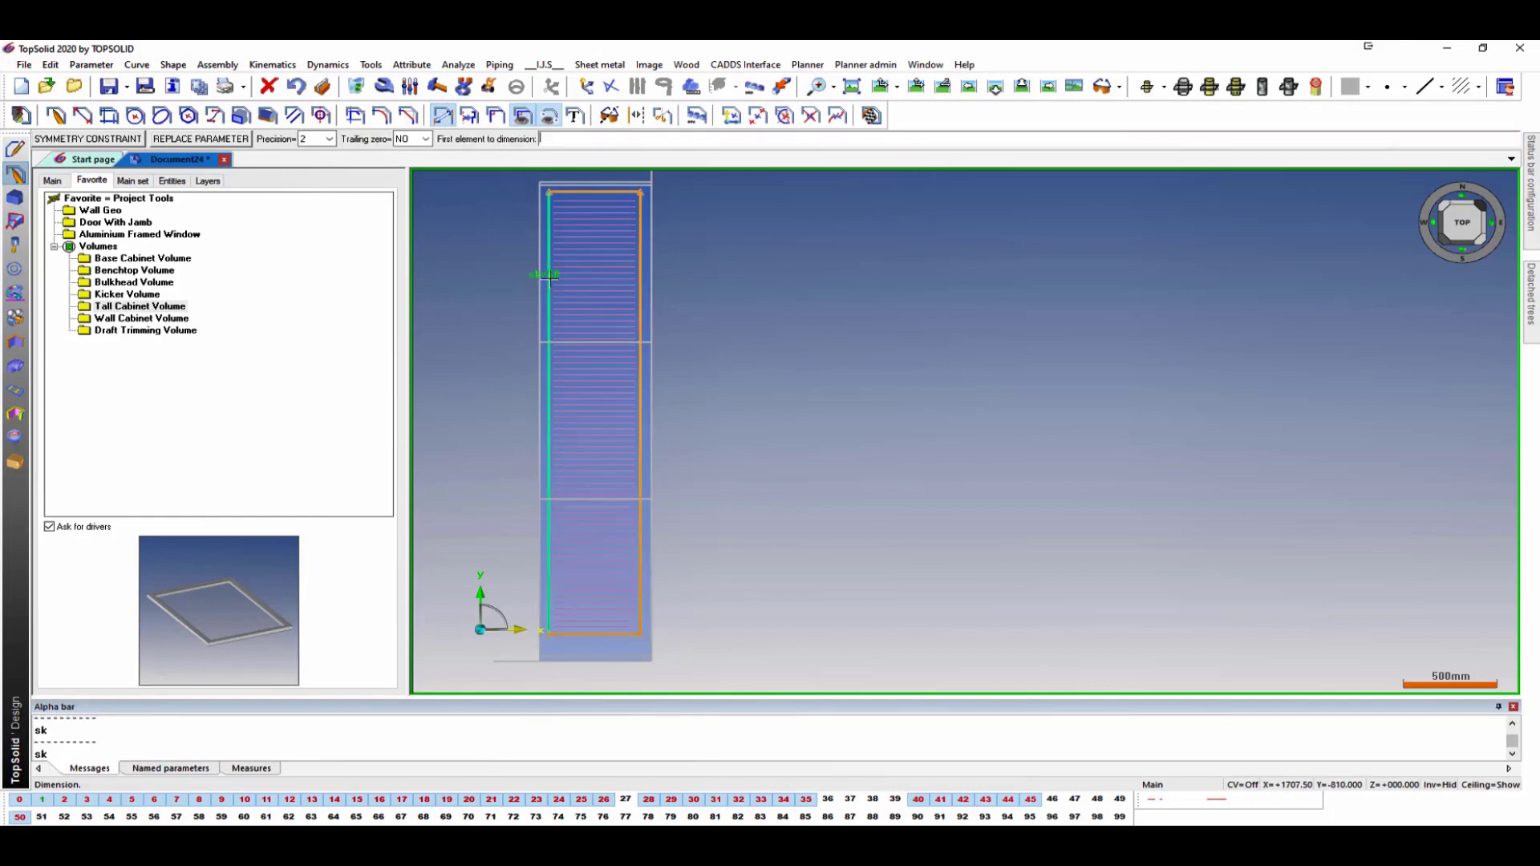
# Dimension the contour's upper edge to the tall cabinet run's upper end and set the offset to 0 mm.
pyautogui.click(612, 189)
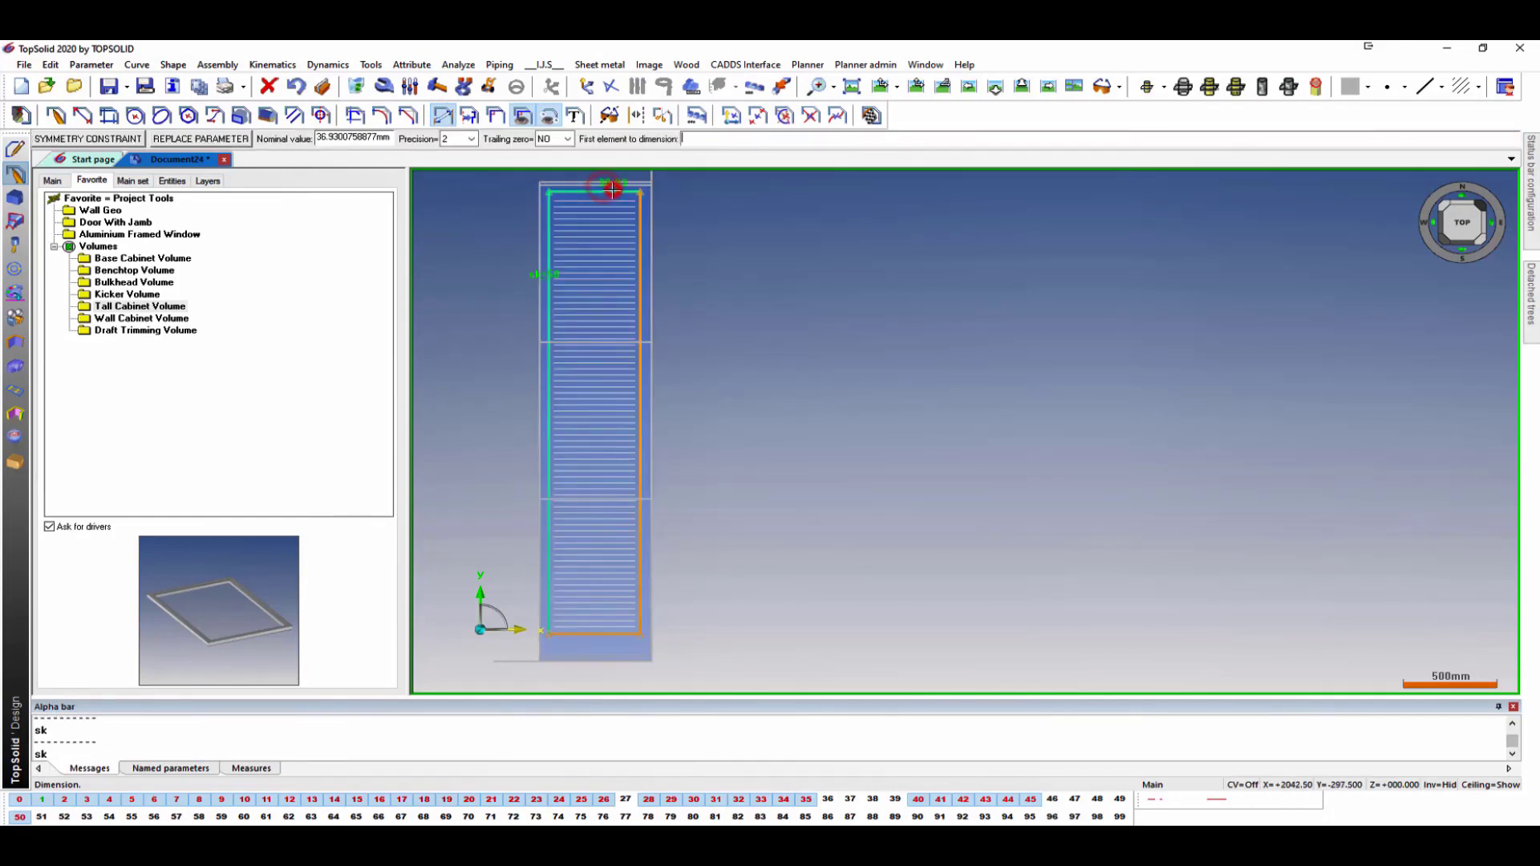
pyautogui.write('0')
pyautogui.press('Return')
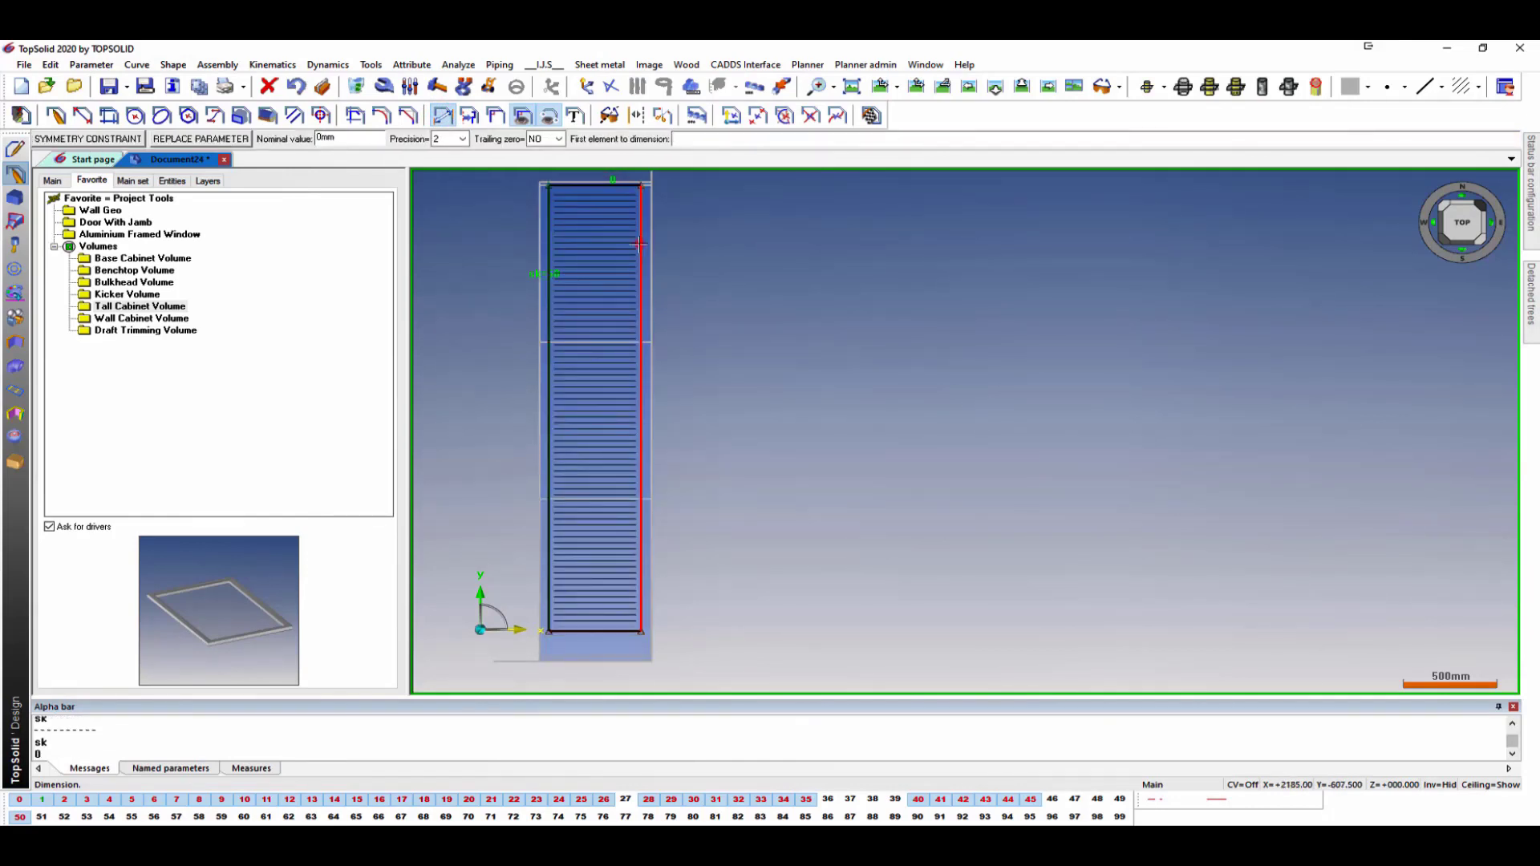
# Dimension the contour's back and lower edges to the back and lower end of the tall cabinet run.
pyautogui.click(642, 254)
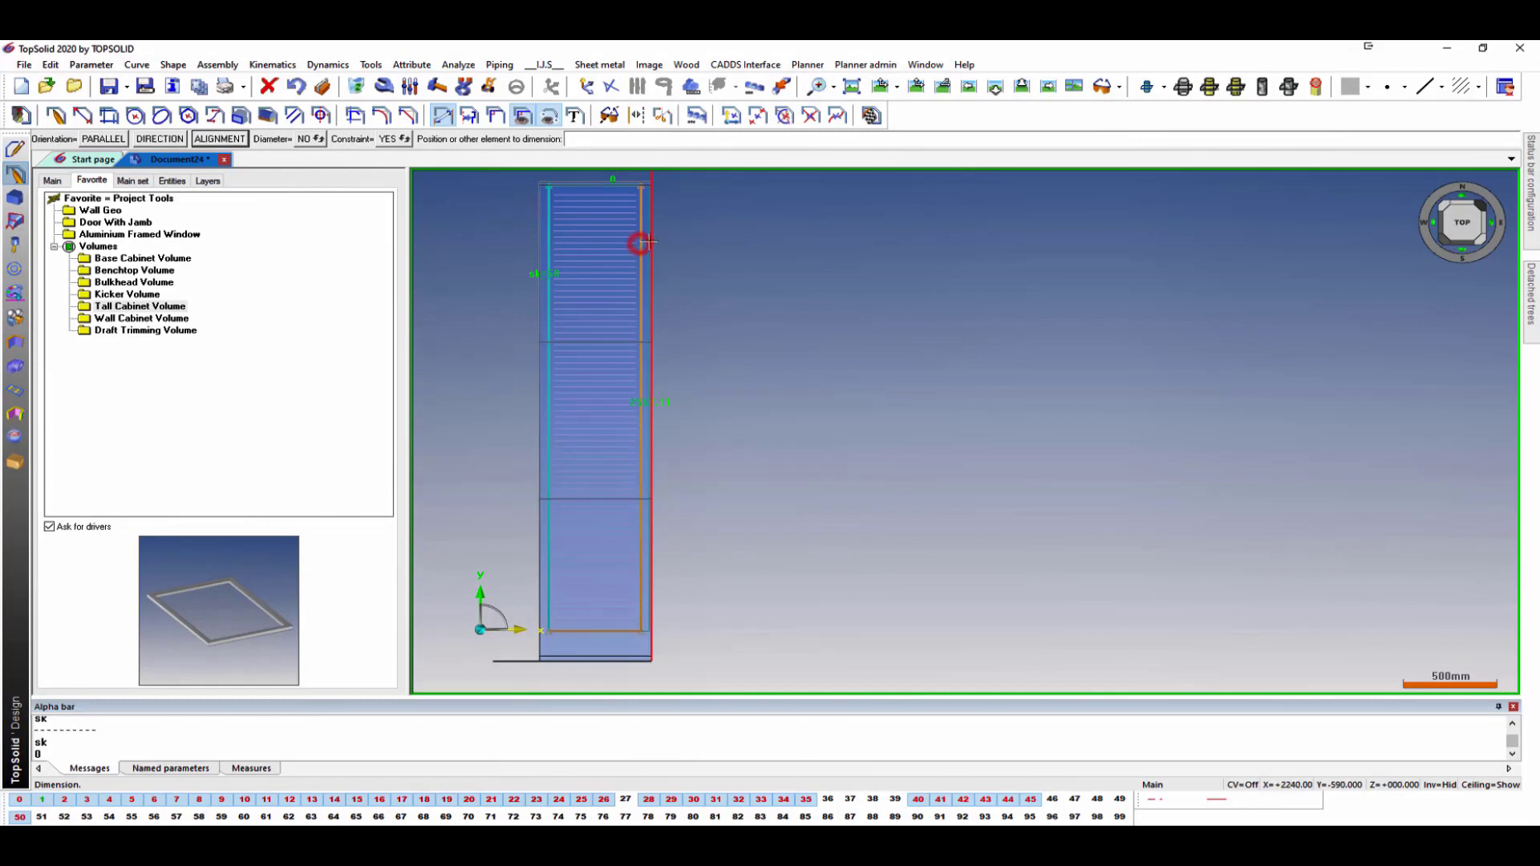
pyautogui.click(598, 631)
pyautogui.click(599, 662)
pyautogui.click(600, 659)
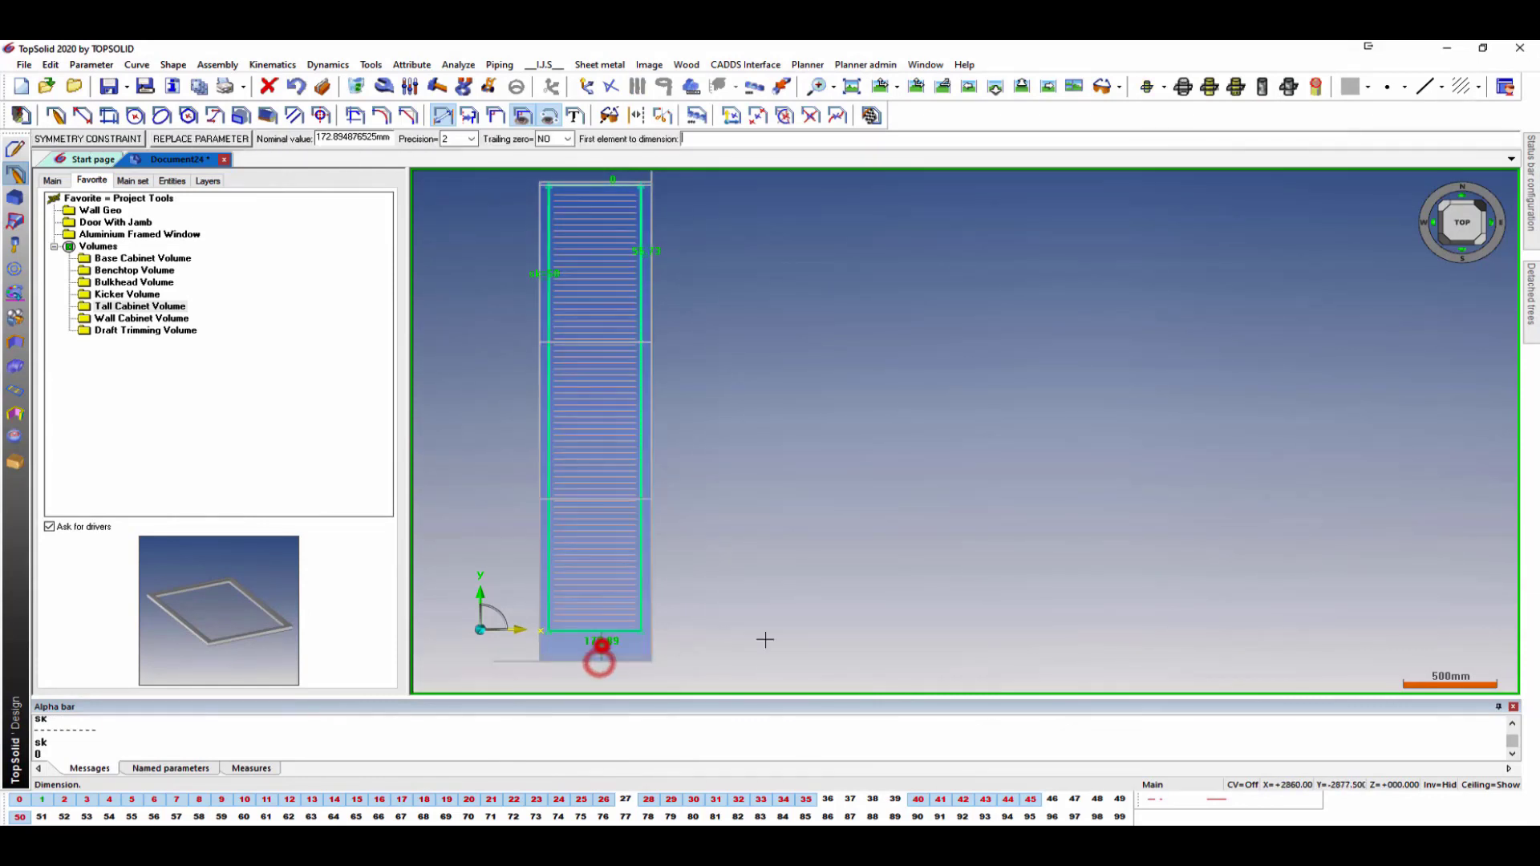
# Merge the contour's back and lower offset parameters with the 0 mm offset parameter at the upper end.
pyautogui.click(320, 116)
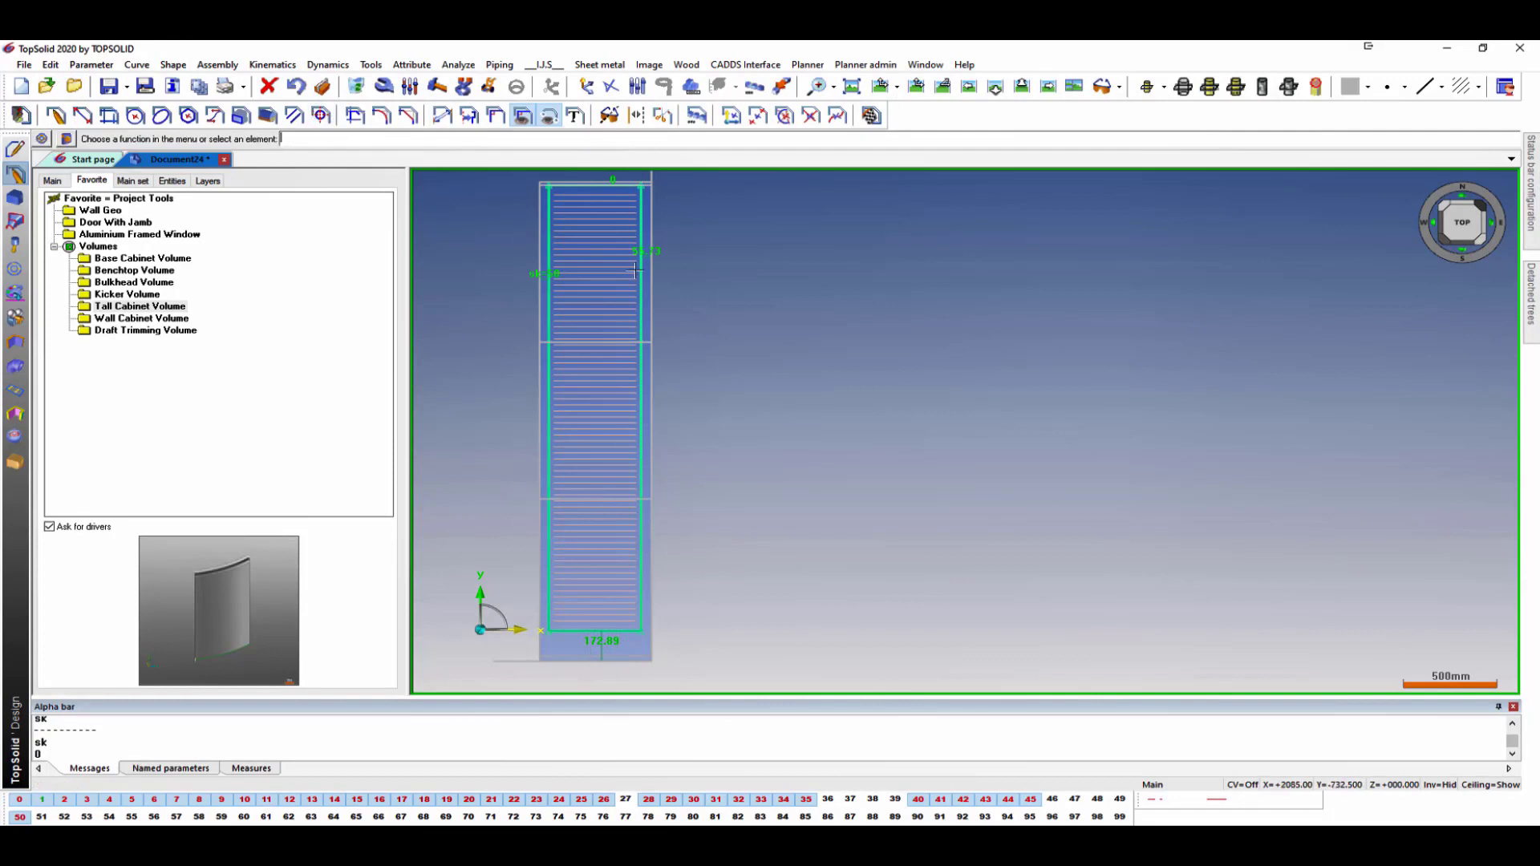
pyautogui.click(613, 178)
pyautogui.click(107, 136)
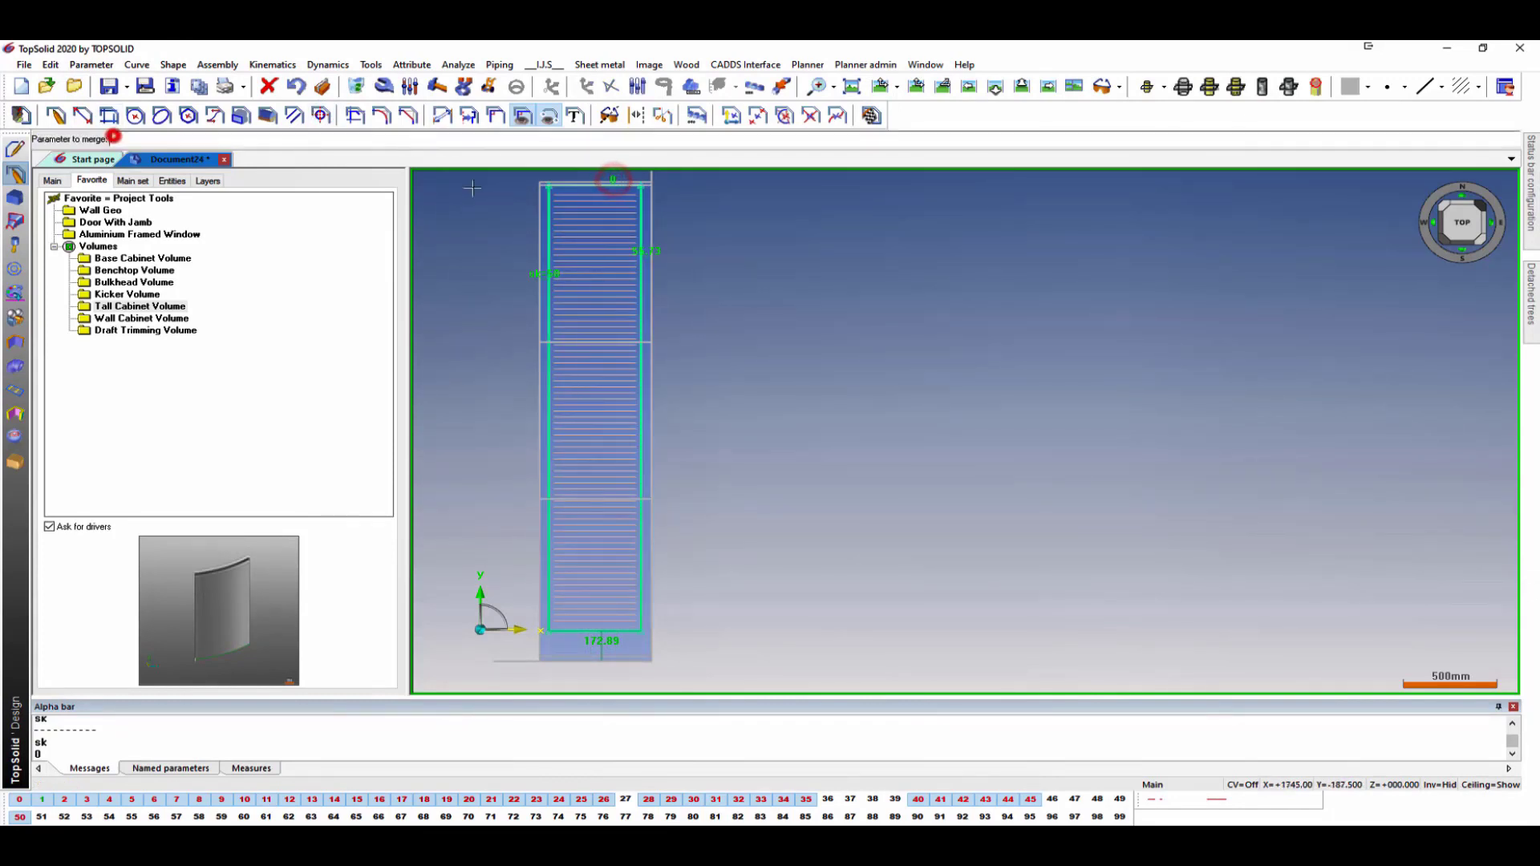
pyautogui.click(648, 254)
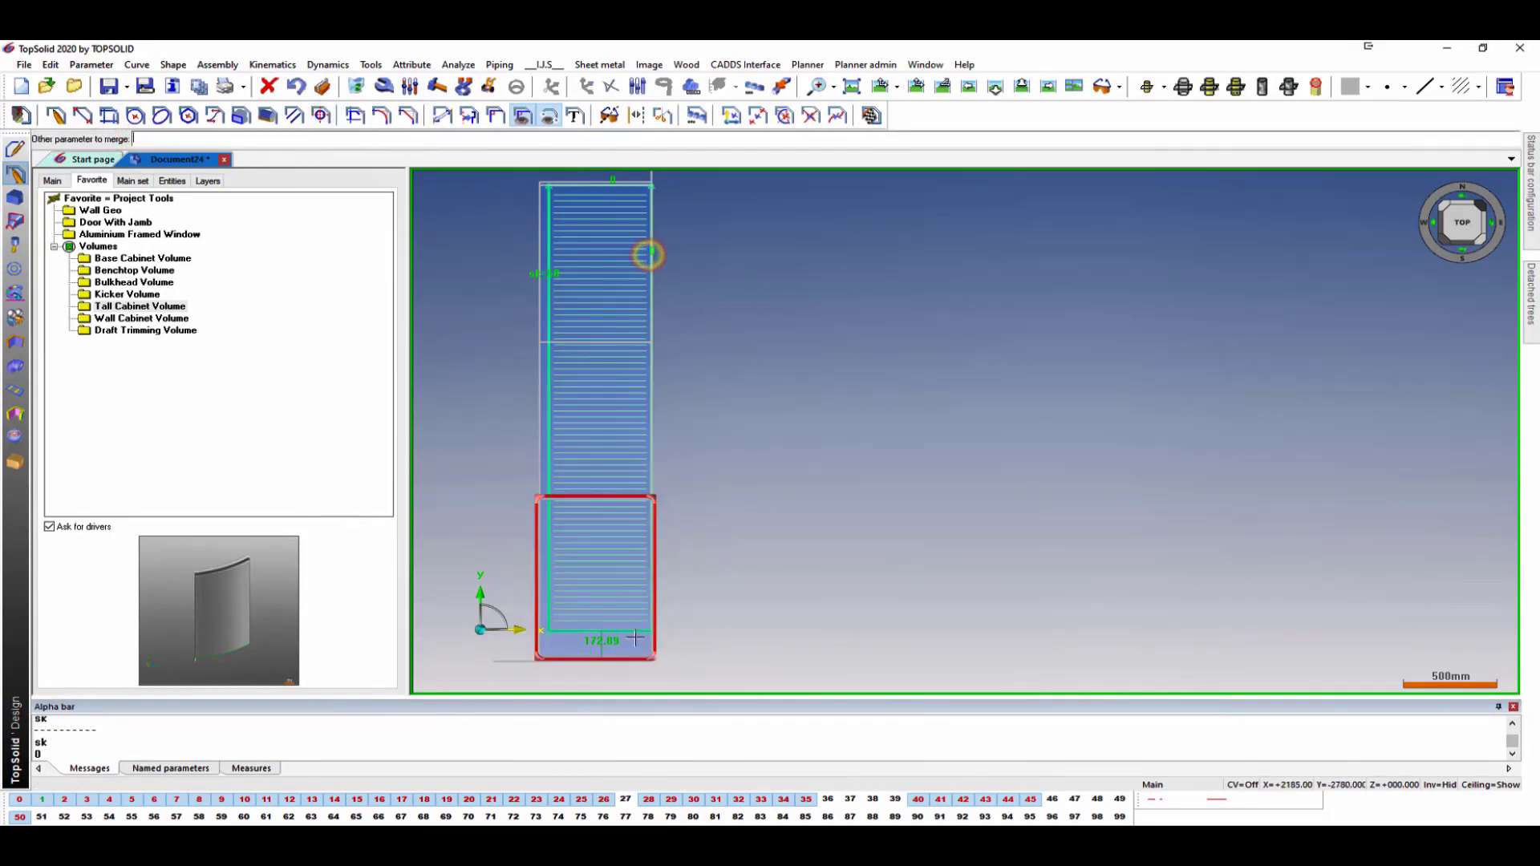
pyautogui.click(600, 643)
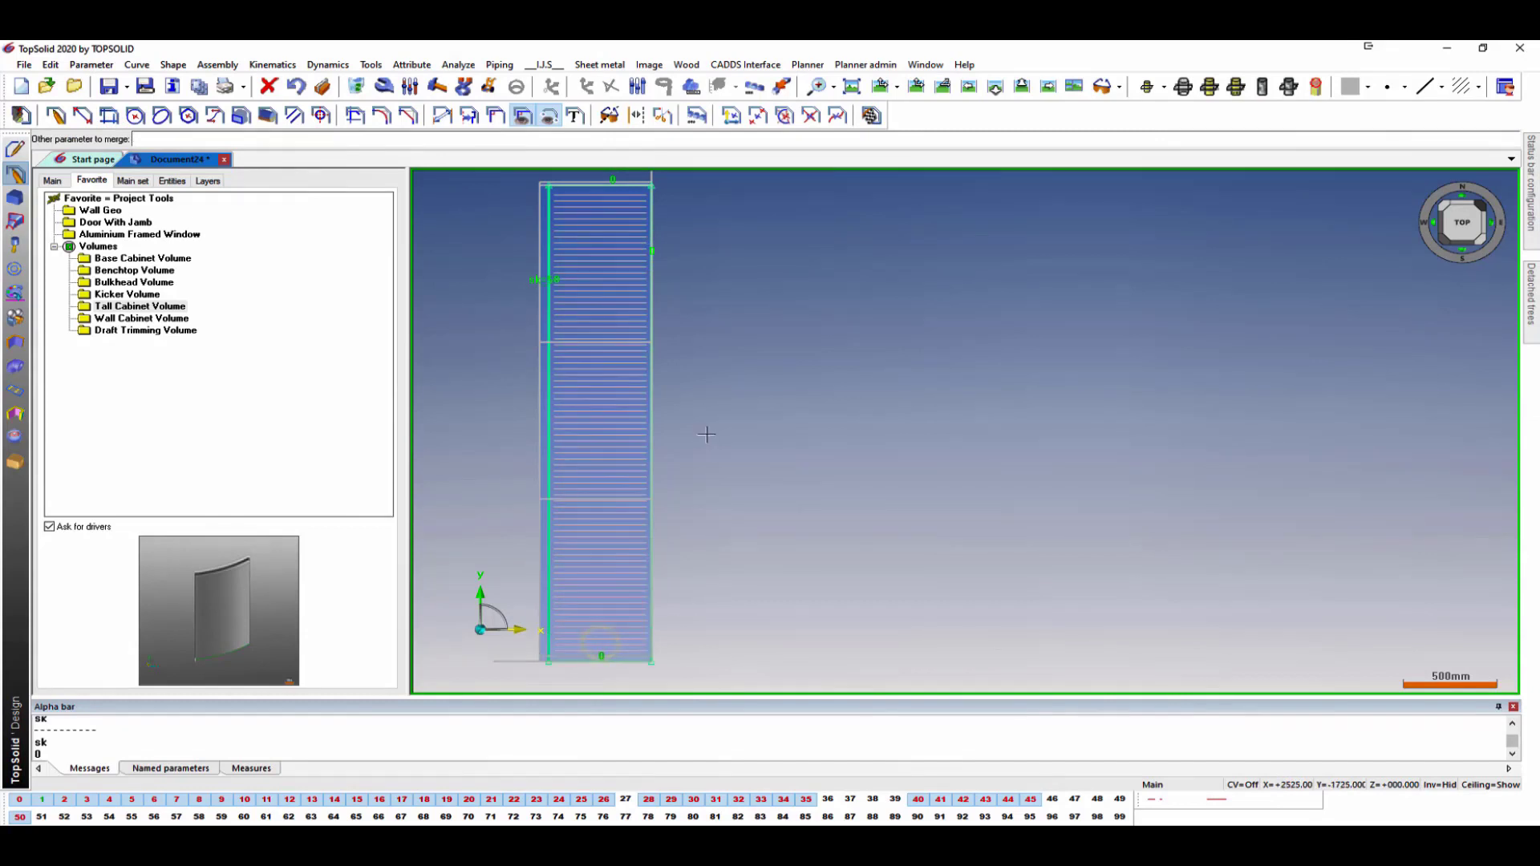
pyautogui.press('Escape')
# Leave the contour sketch and place a Kicker Volume on the contour beneath the base cabinets.
pyautogui.scroll(-7, 738, 397)
pyautogui.click(871, 115)
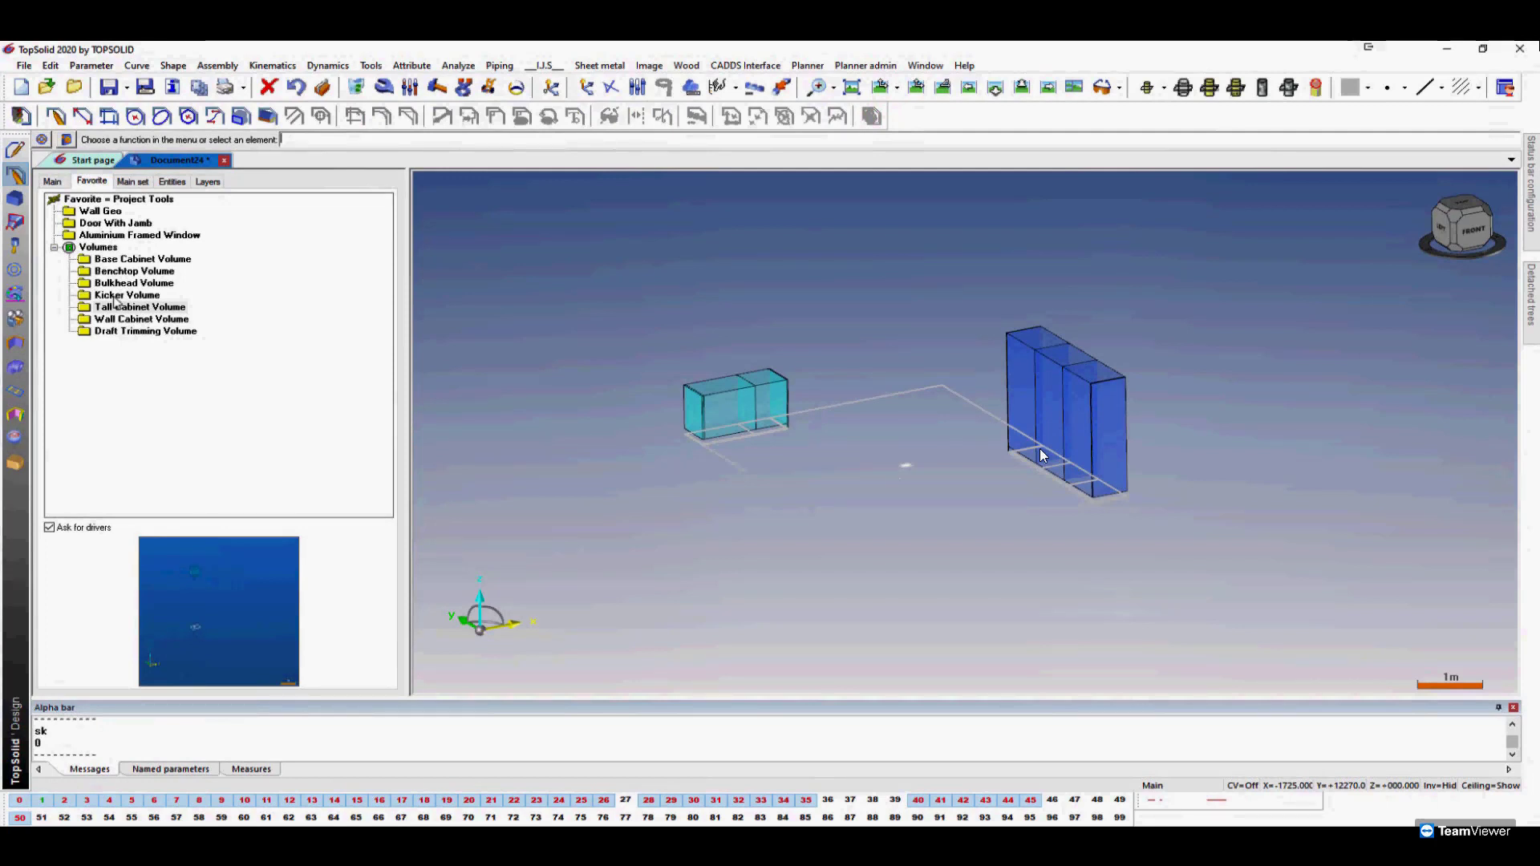
pyautogui.doubleClick(114, 297)
pyautogui.scroll(5, 746, 491)
pyautogui.click(720, 387)
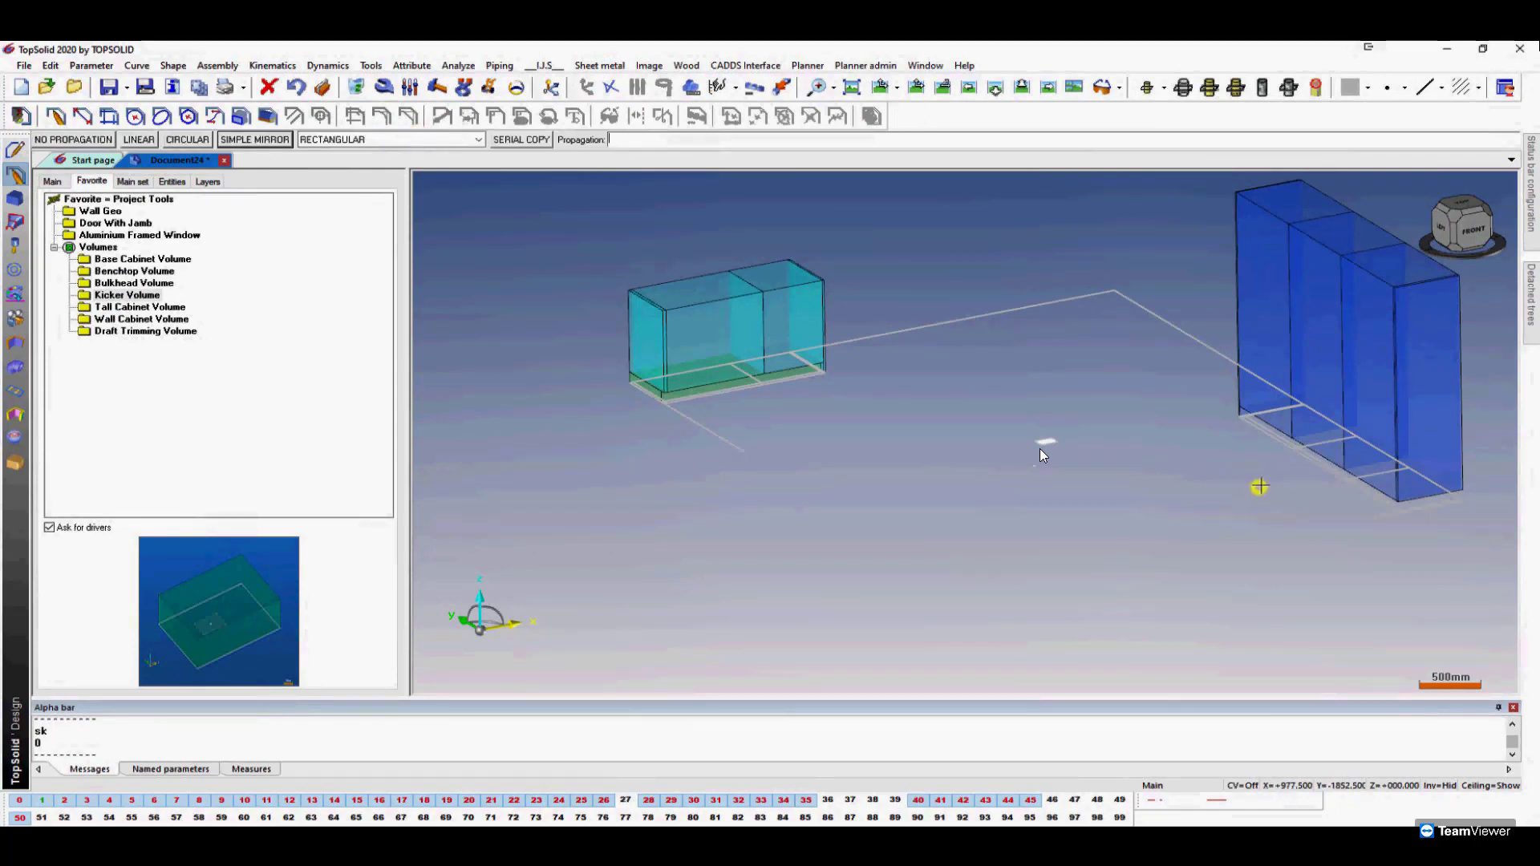
# Place a second Kicker Volume on the contour beneath the tall cabinet run.
pyautogui.doubleClick(127, 296)
pyautogui.click(1362, 486)
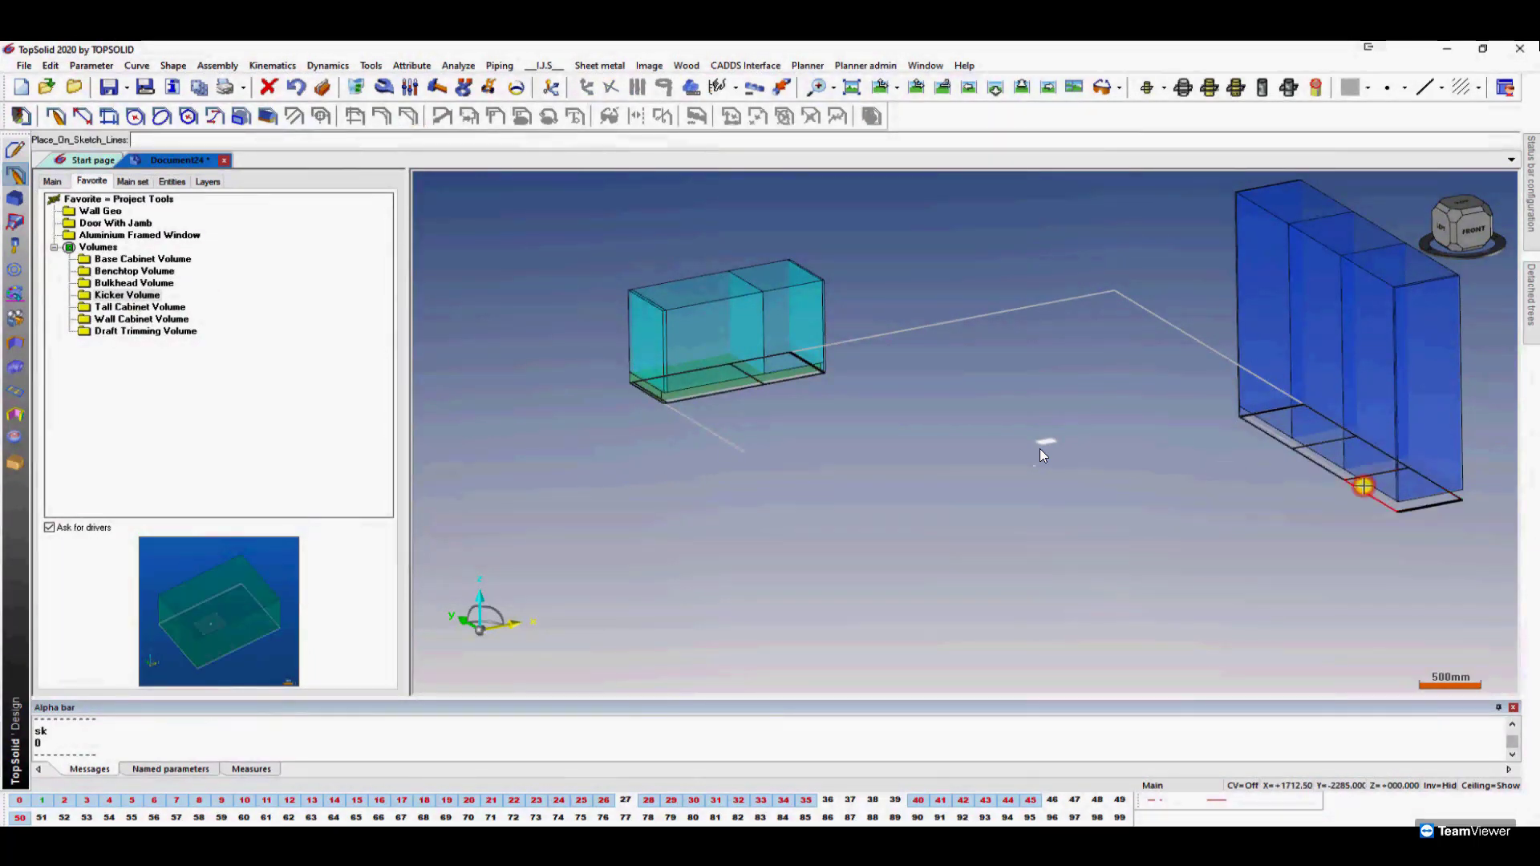
pyautogui.click(399, 142)
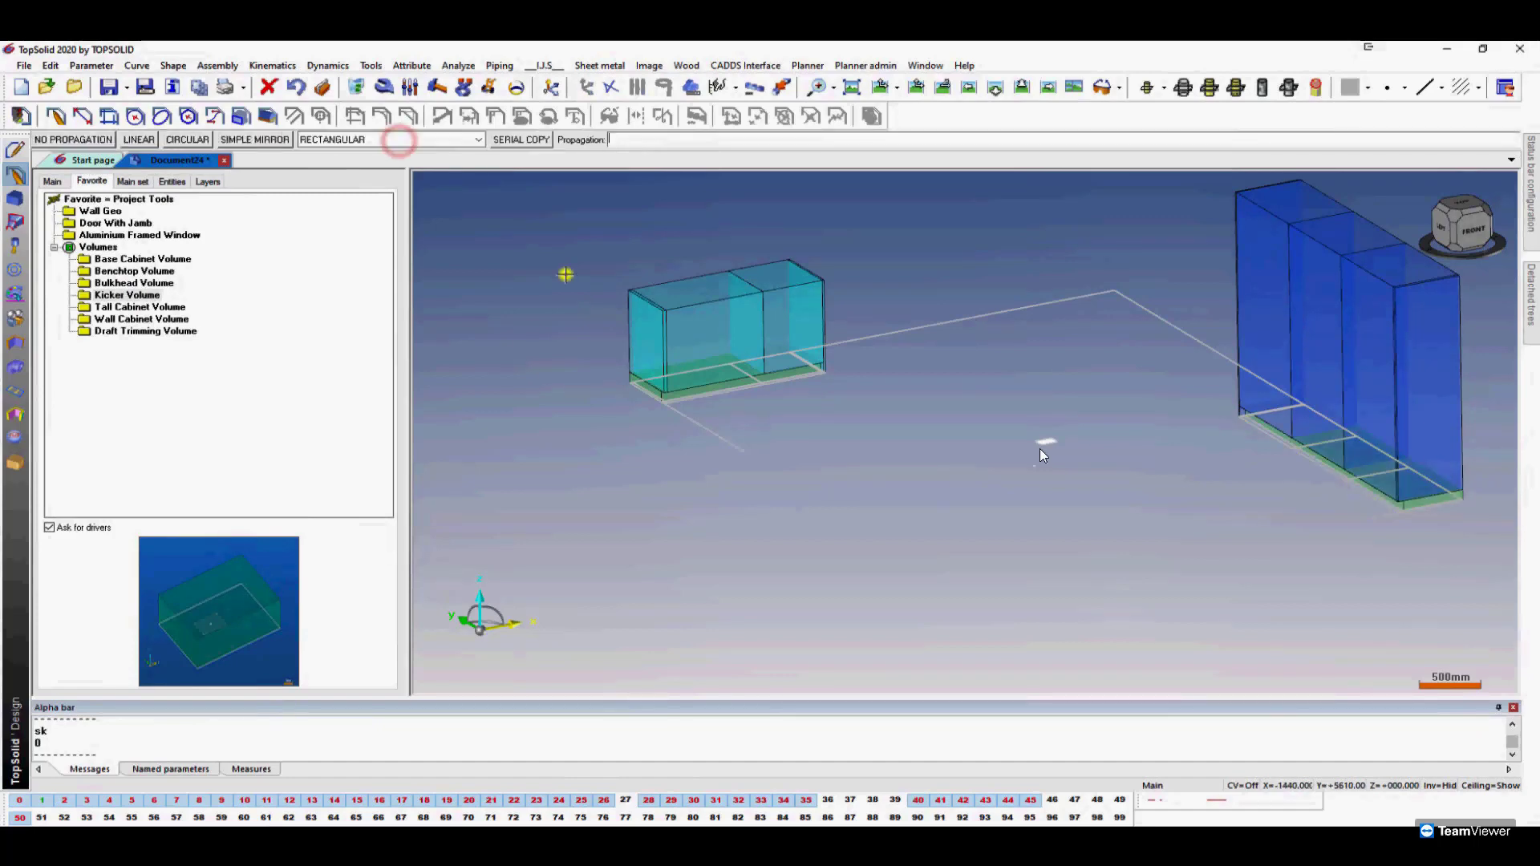
pyautogui.press('Escape')
pyautogui.scroll(-3, 561, 275)
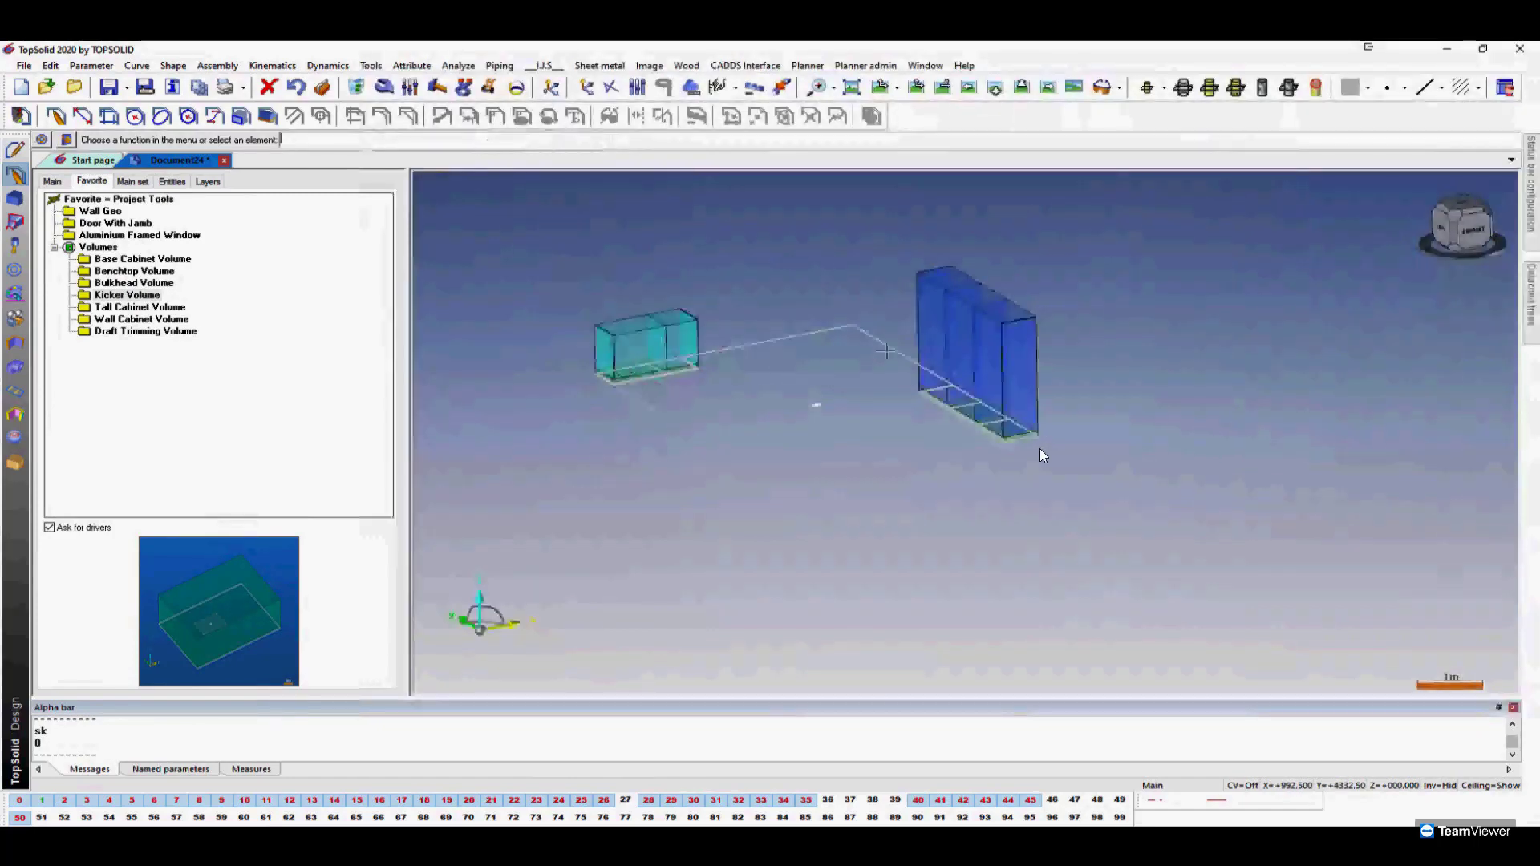
# Turn on layer 27 to show the room walls and switch the favourites set to Benchtop Components.
pyautogui.click(627, 800)
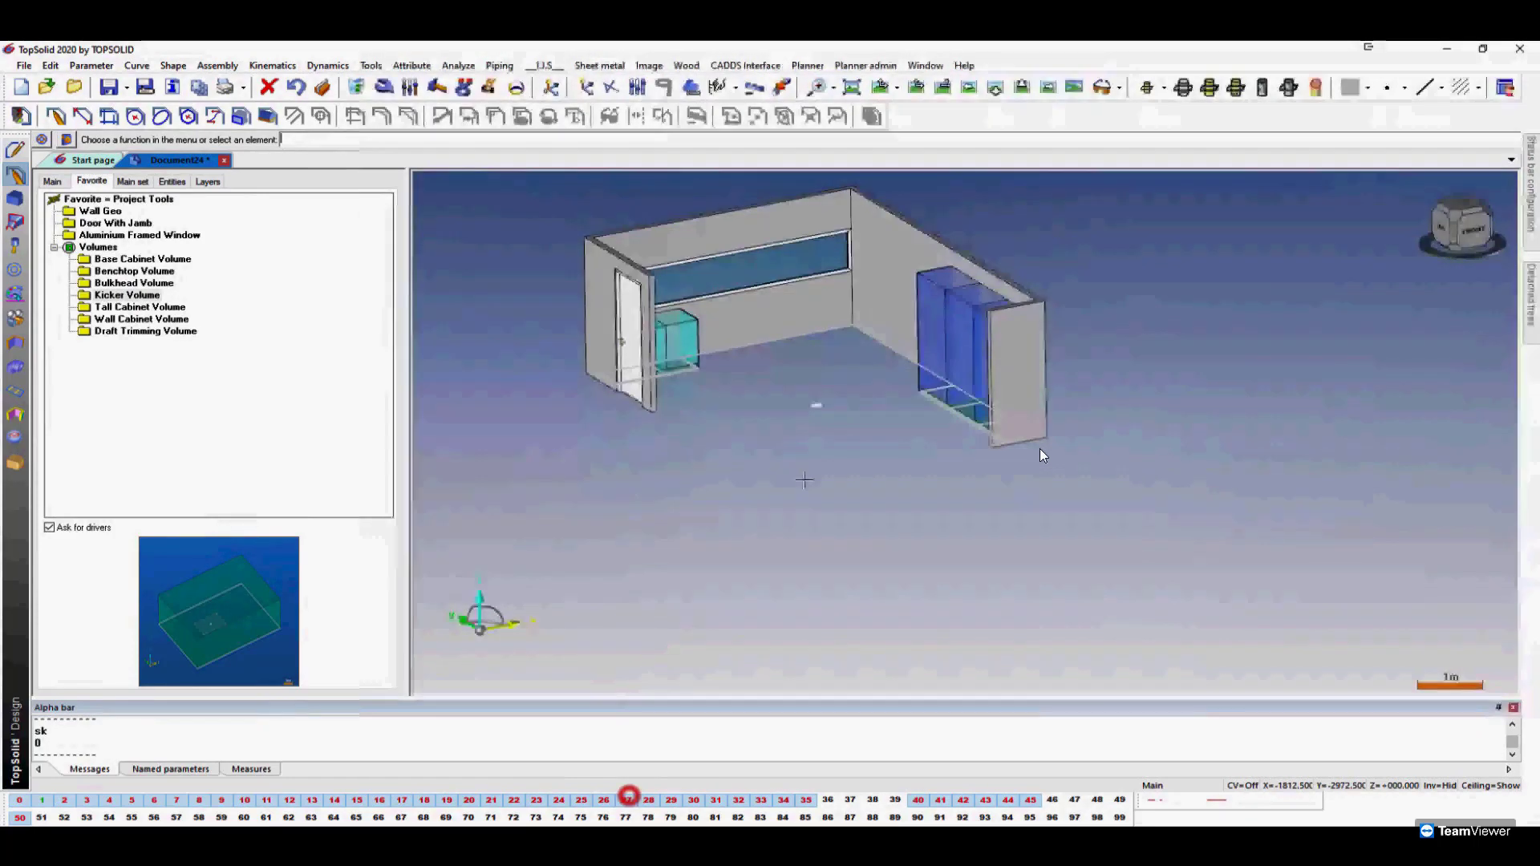
pyautogui.click(45, 138)
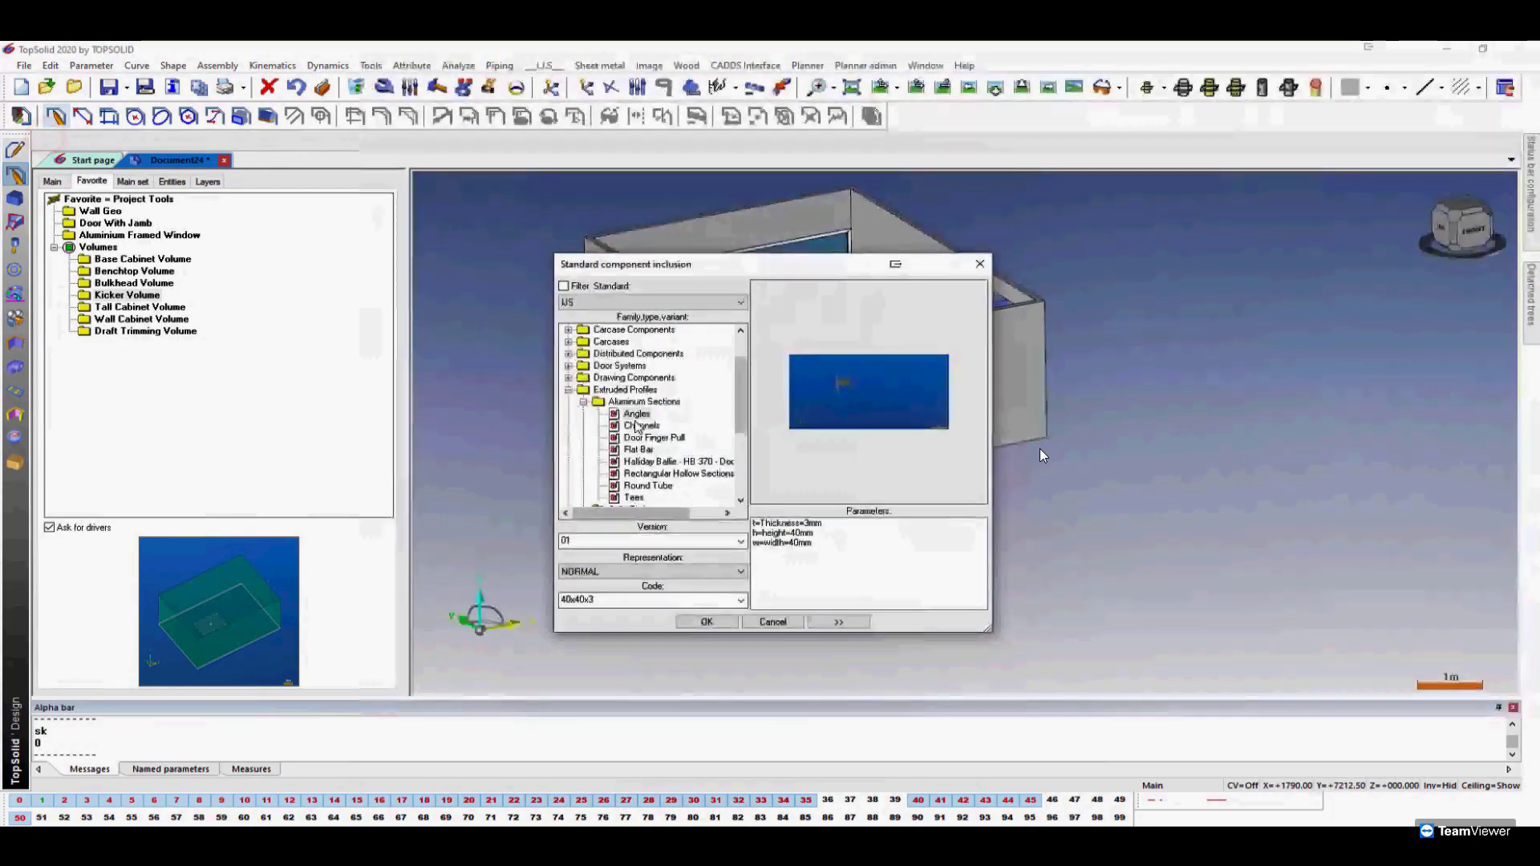
pyautogui.rightClick(124, 196)
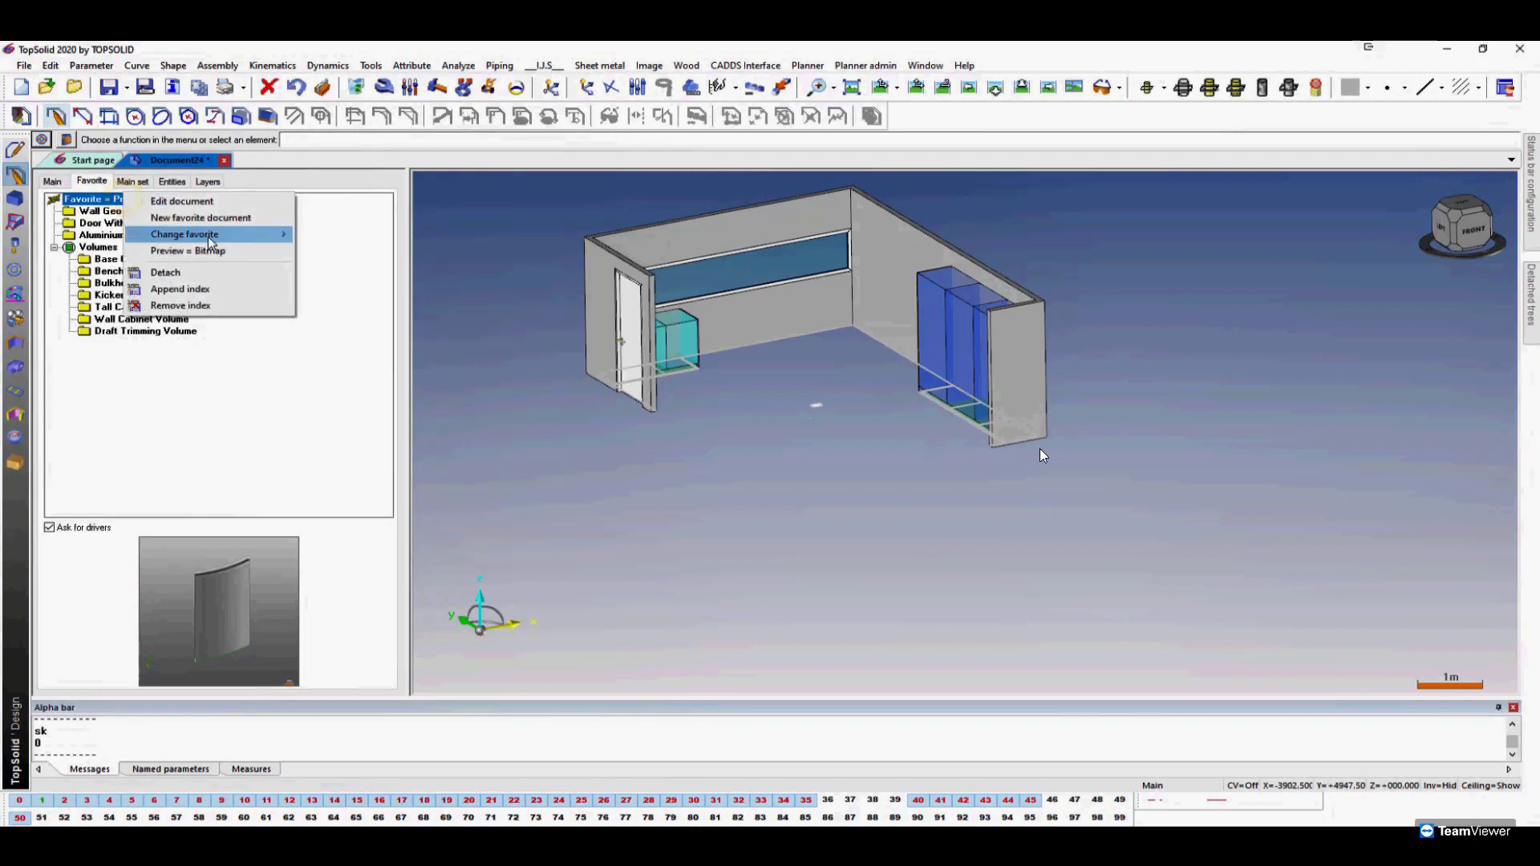
pyautogui.moveTo(210, 241)
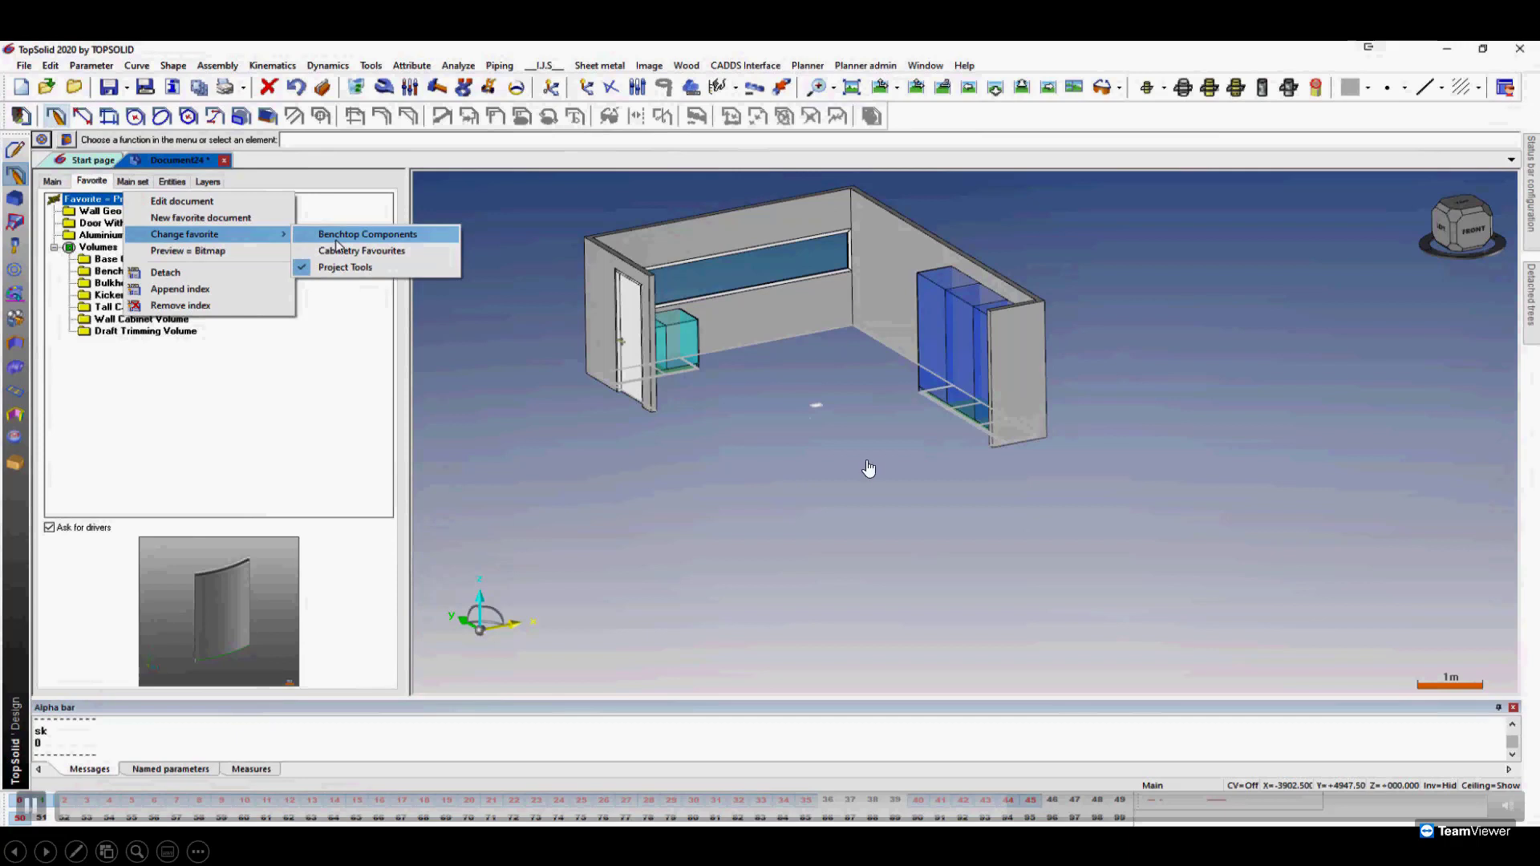
pyautogui.click(358, 234)
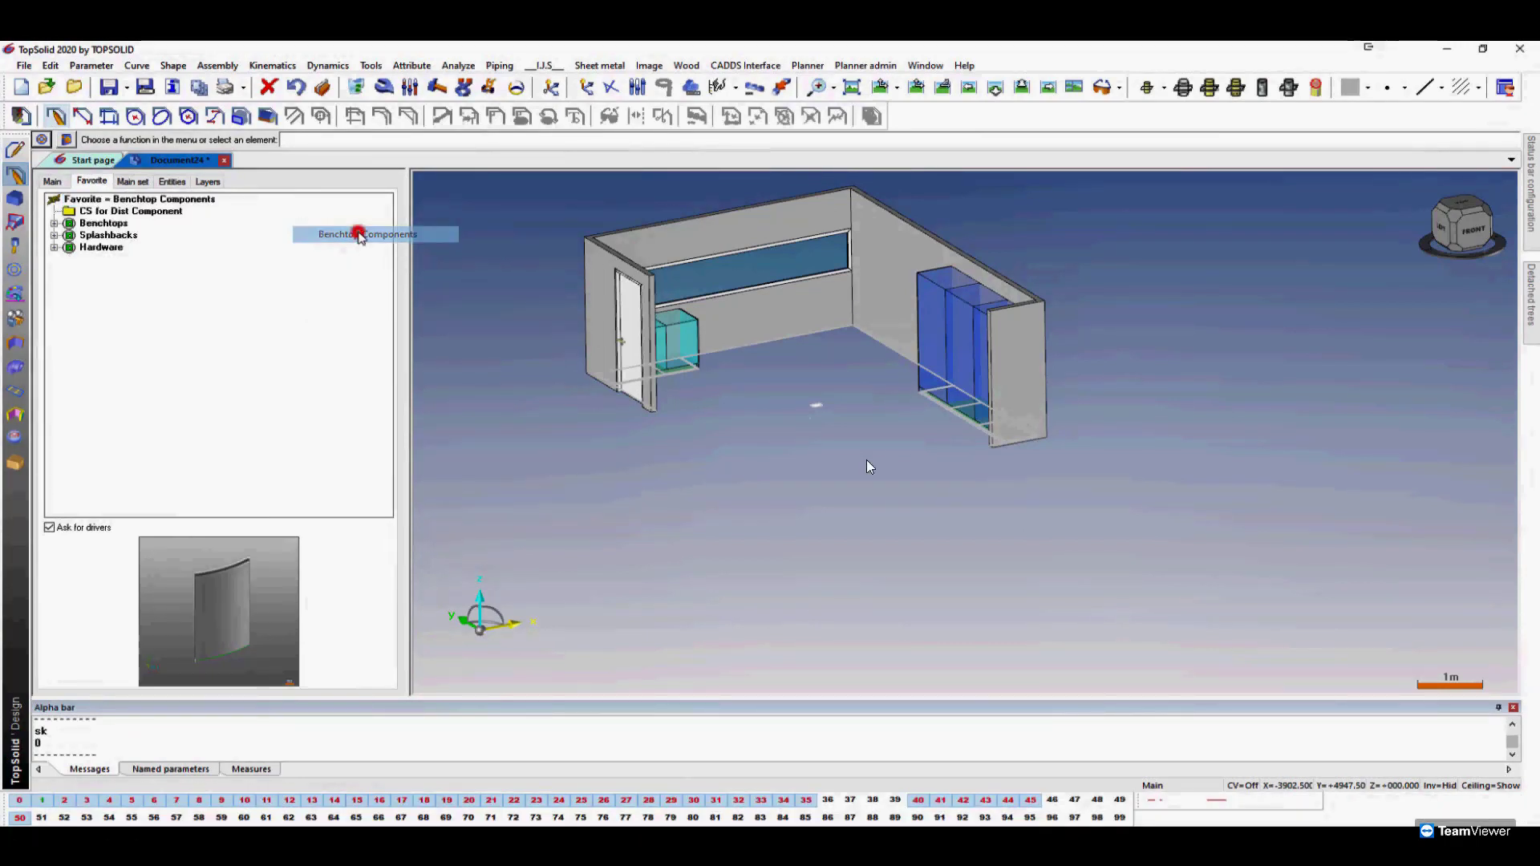
# Start a CS for Dist Component inclusion on the window wall and set its left plane to the door wall's inner face.
pyautogui.click(108, 211)
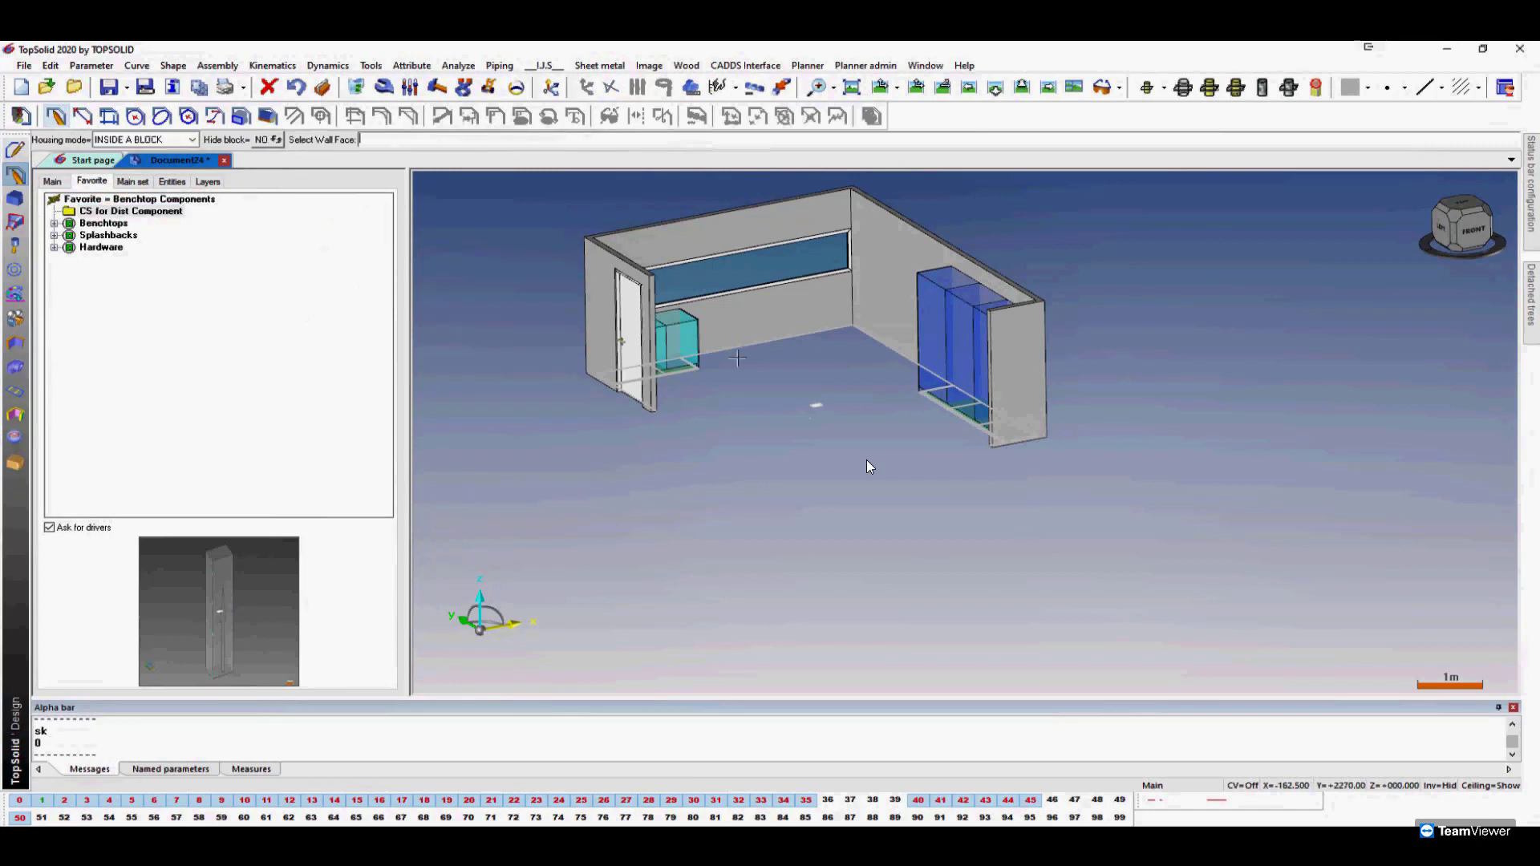
pyautogui.click(750, 239)
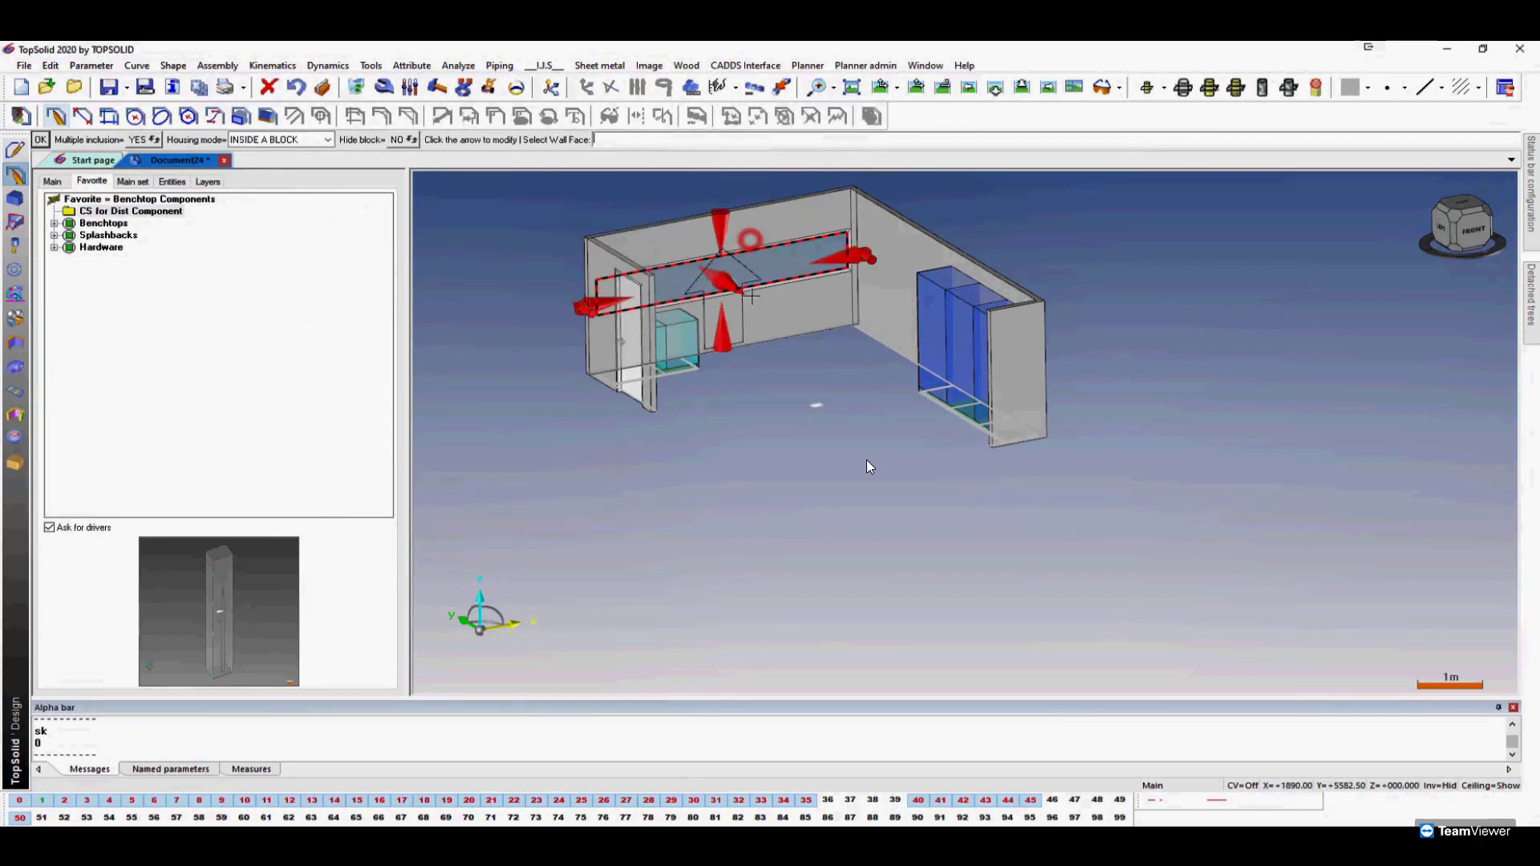
pyautogui.click(599, 305)
pyautogui.click(604, 264)
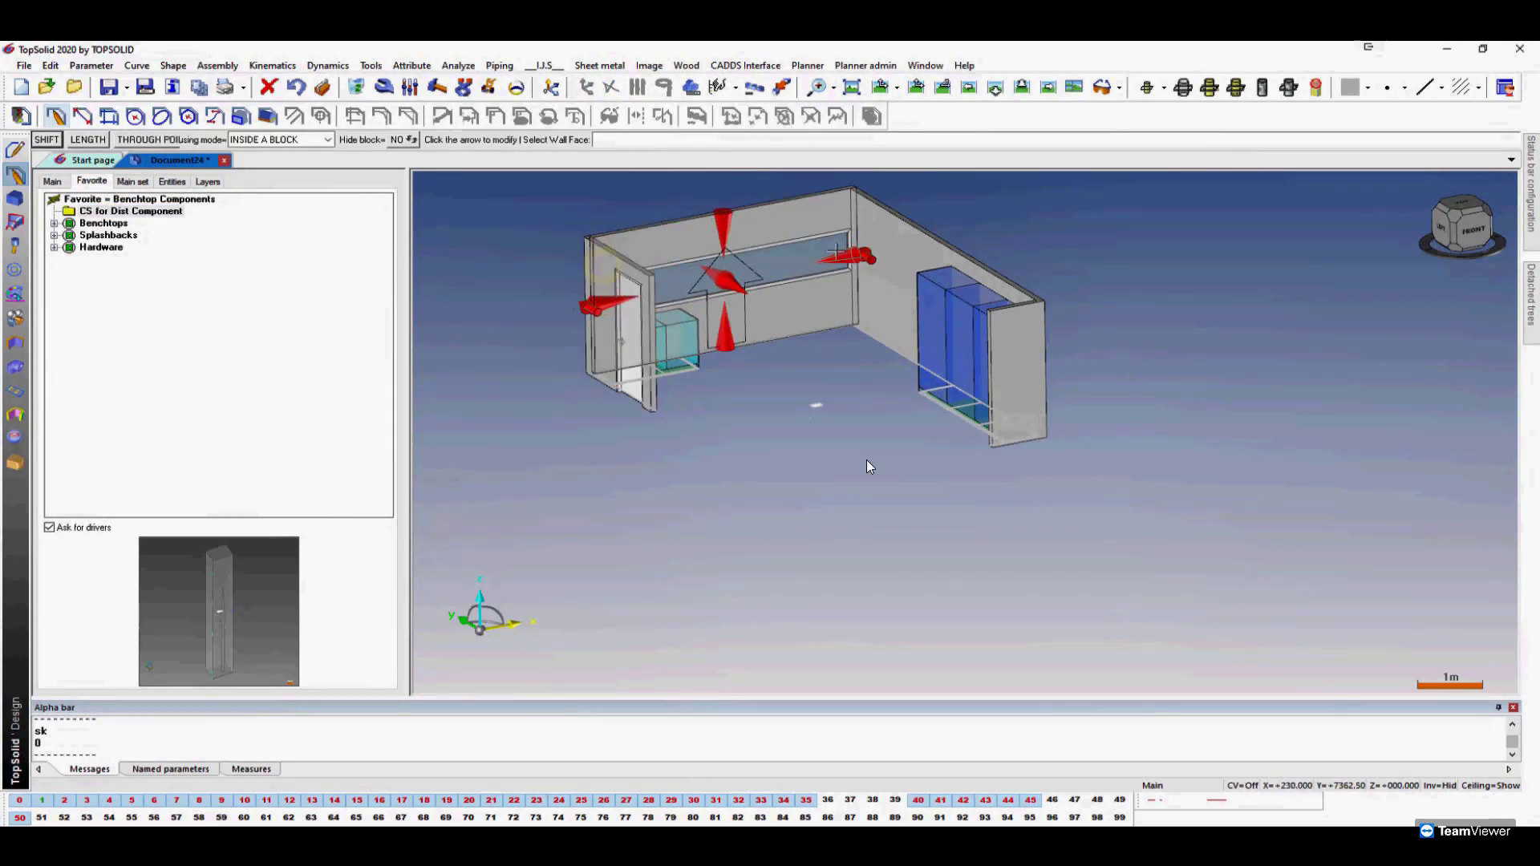
# Set the right plane of the window wall's CS for Dist Component with a shift of db-16.
pyautogui.click(836, 252)
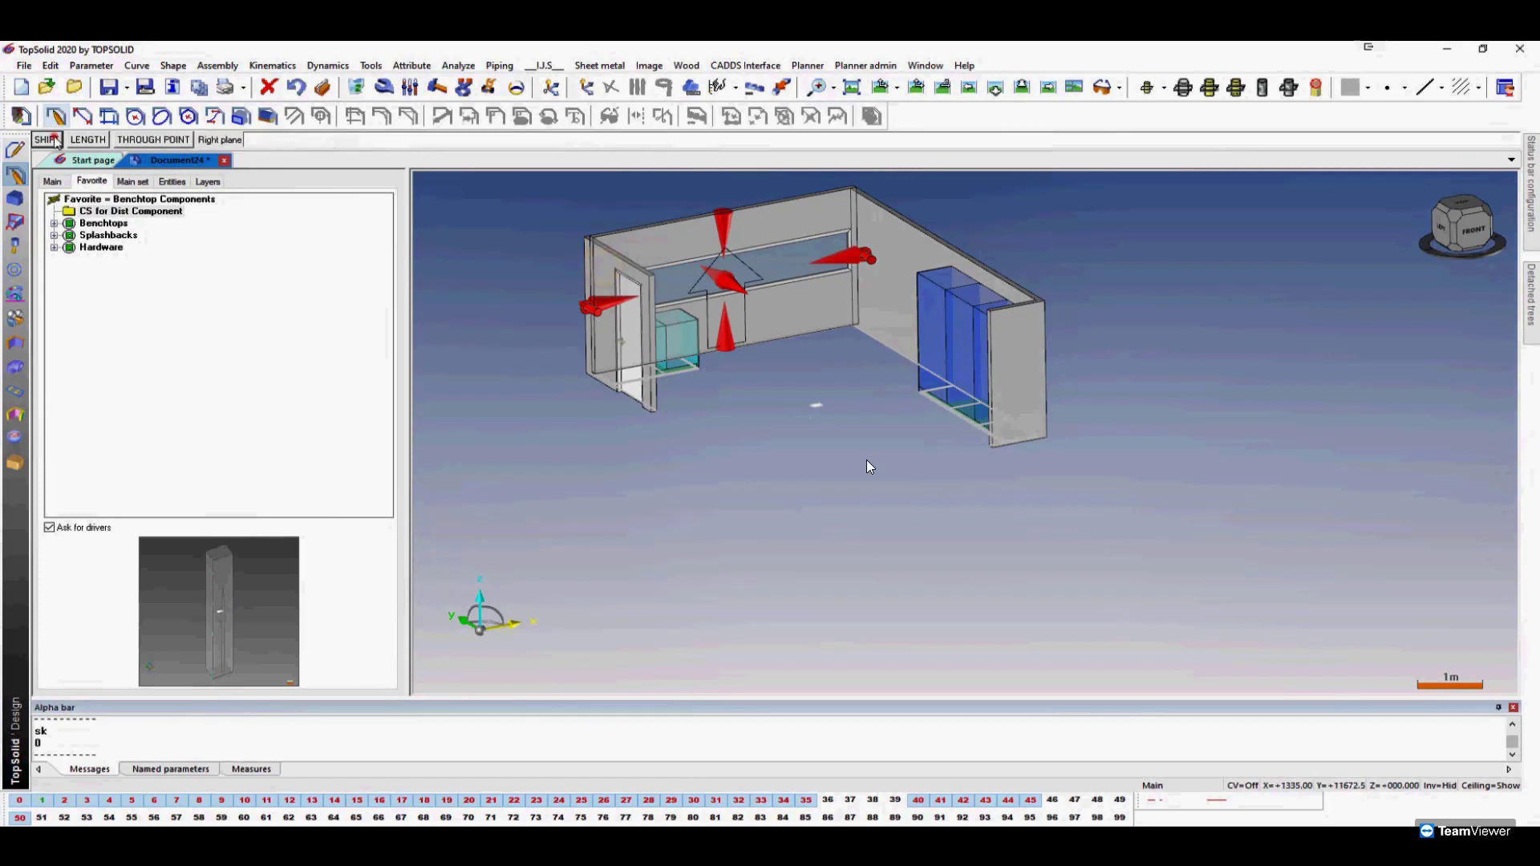
pyautogui.click(53, 138)
pyautogui.doubleClick(207, 138)
pyautogui.write('d')
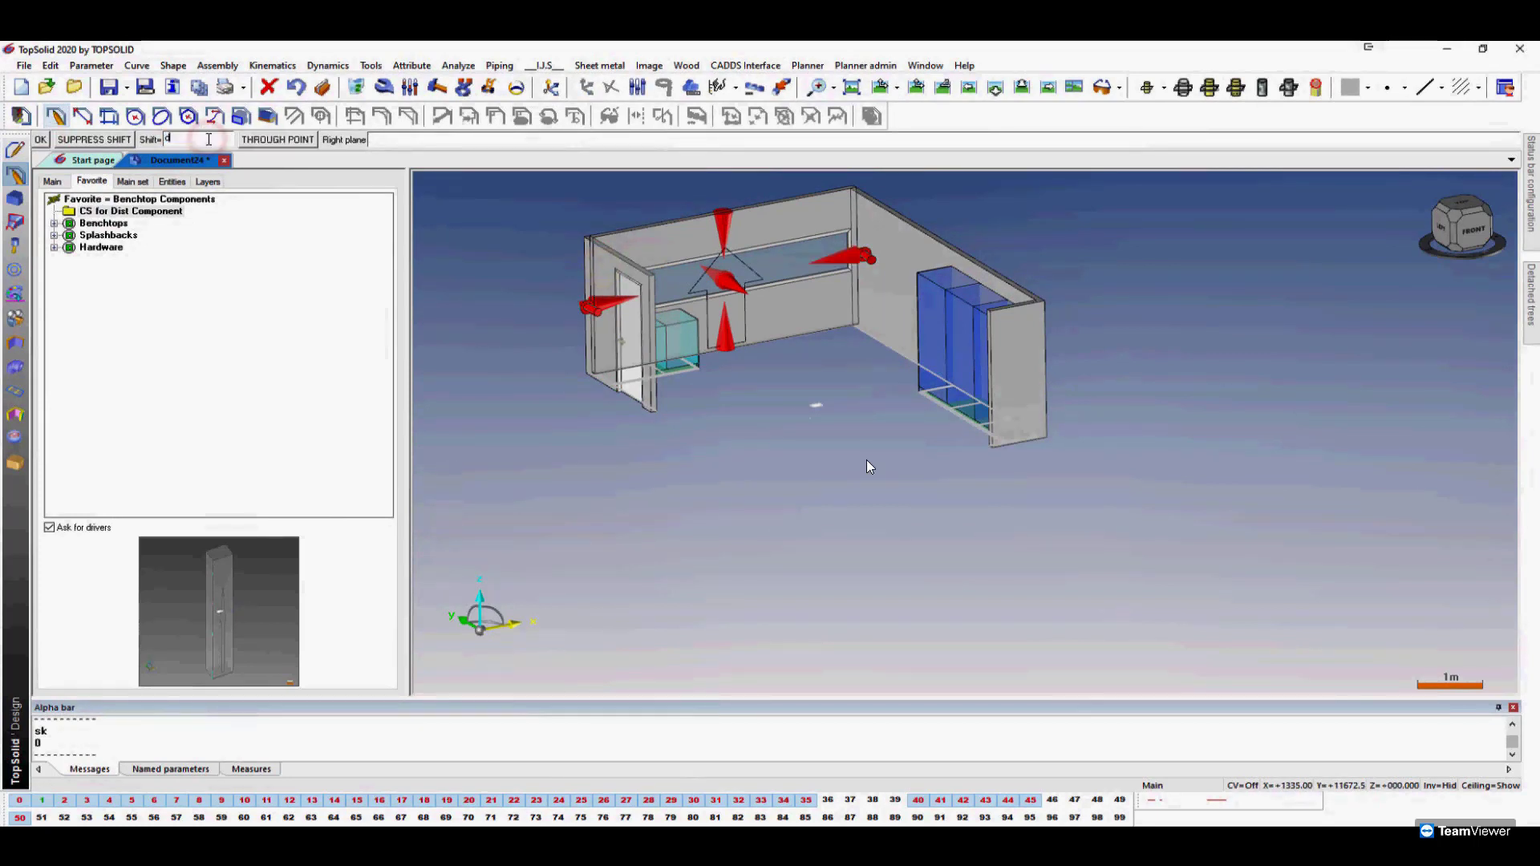
pyautogui.write('b-16')
pyautogui.press('Return')
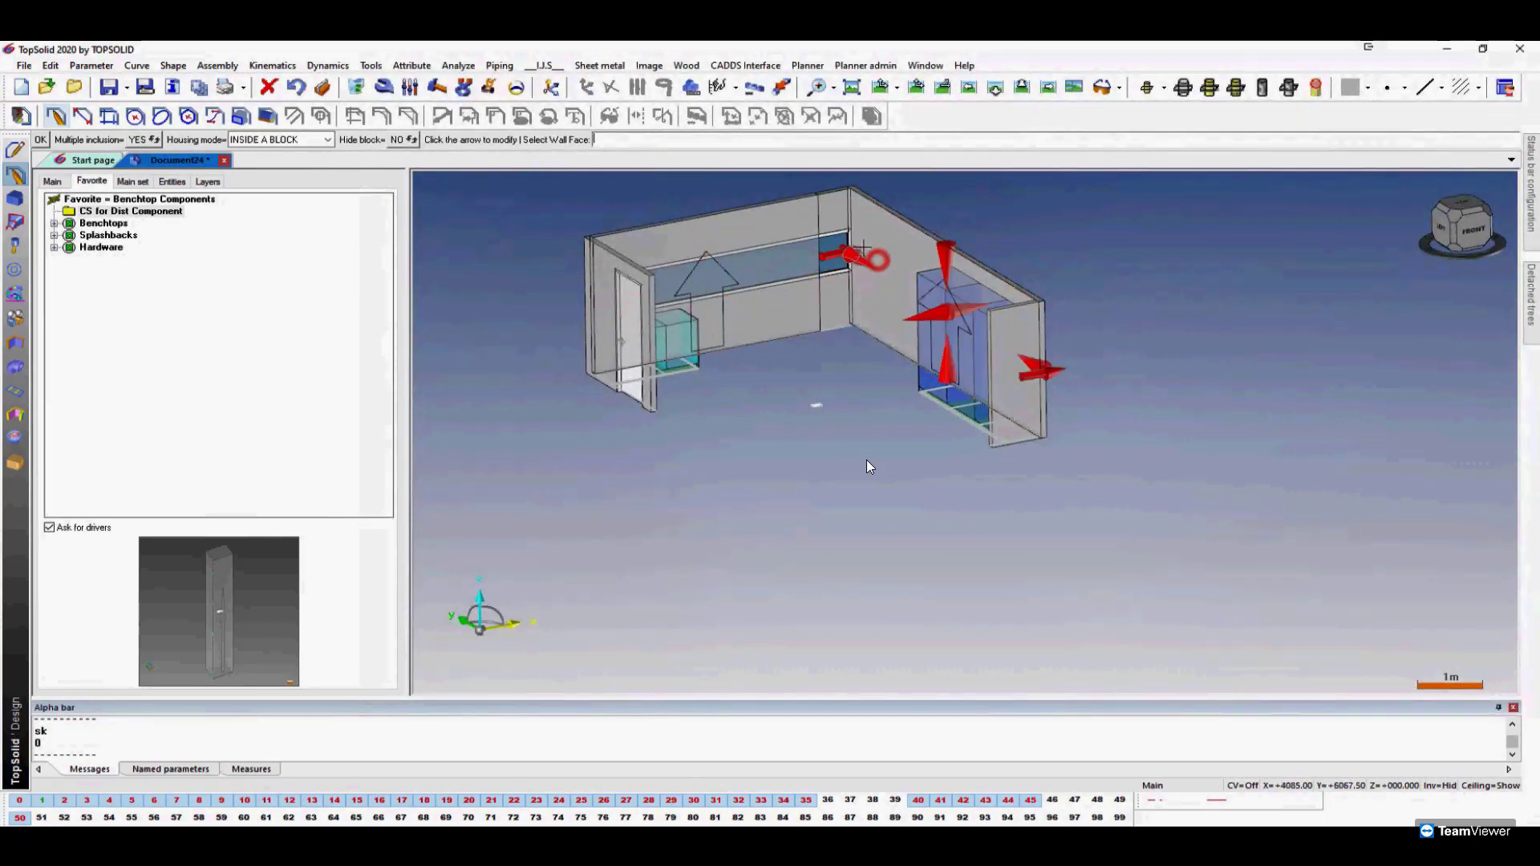
# Bound the adjoining wall's inclusion between the first block's end and the tall cabinet's side, applying automatic values for all parameters.
pyautogui.click(822, 209)
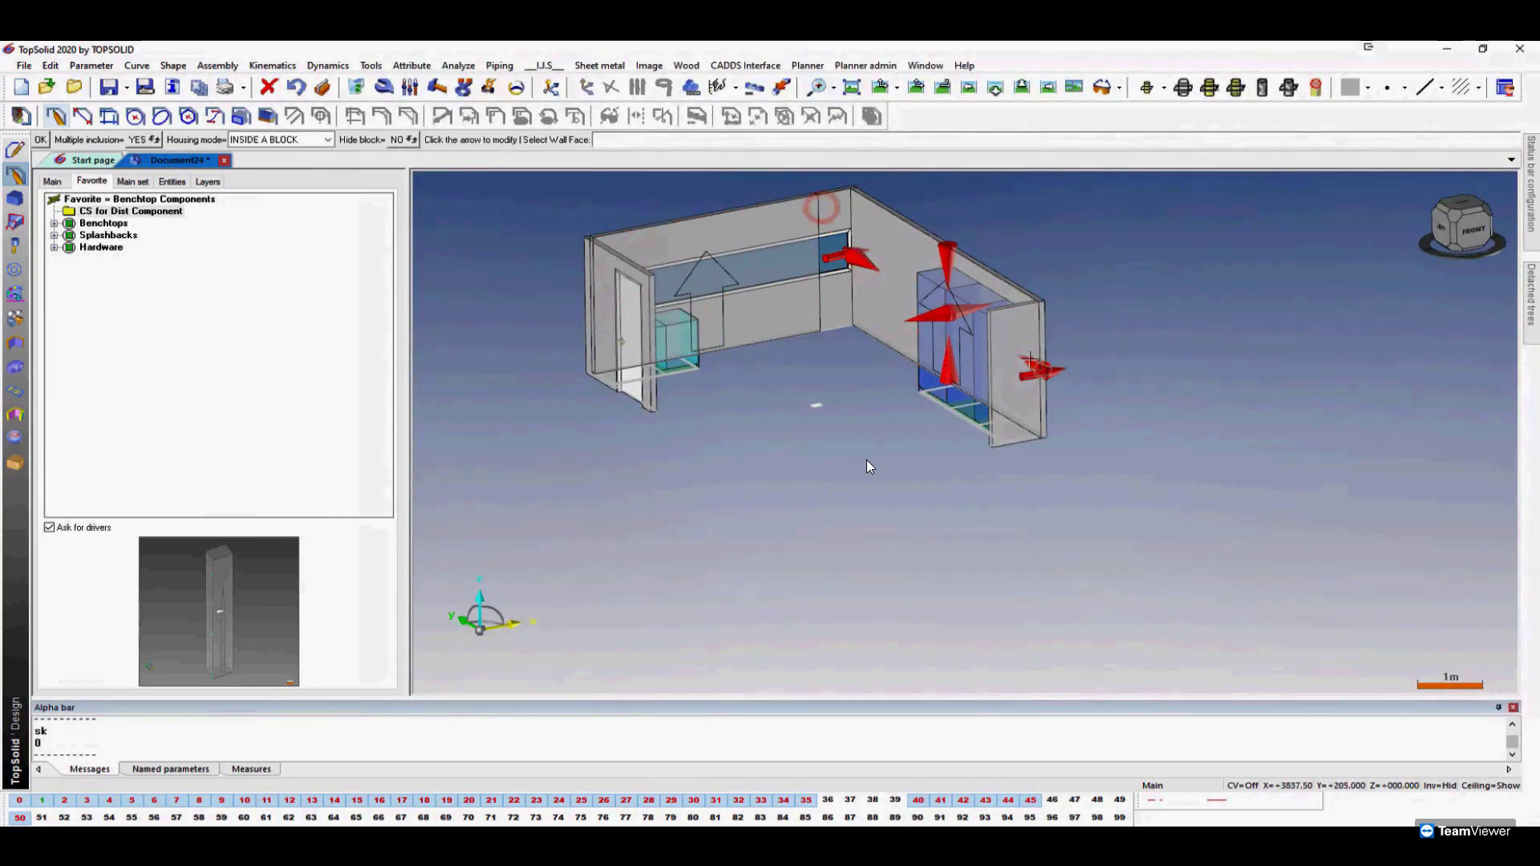
pyautogui.click(1028, 360)
pyautogui.scroll(1, 937, 286)
pyautogui.scroll(10, 937, 286)
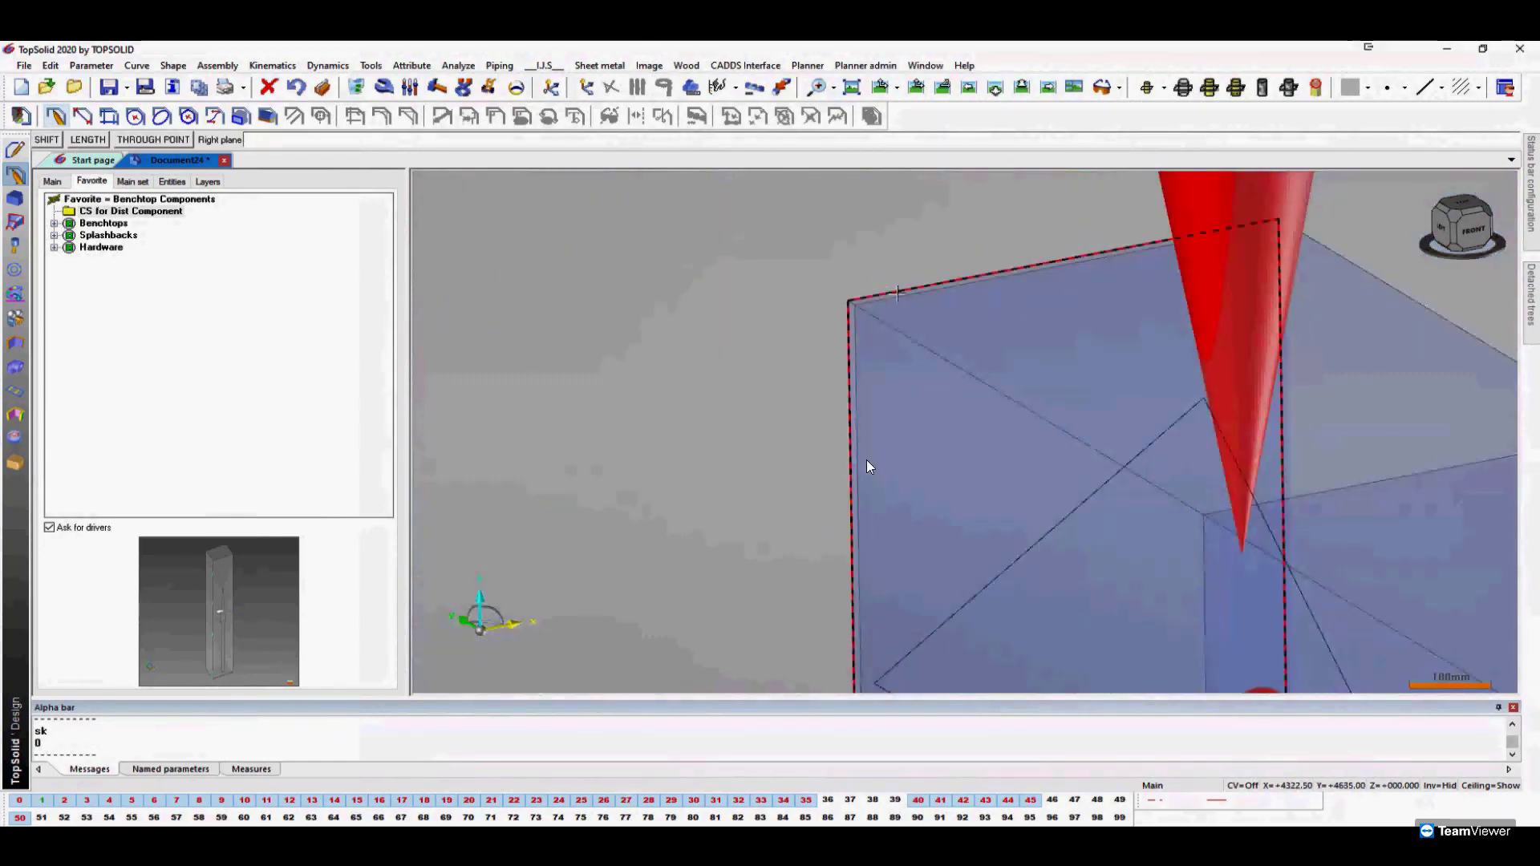
pyautogui.click(897, 293)
pyautogui.scroll(-10, 897, 293)
pyautogui.middleClick(965, 316)
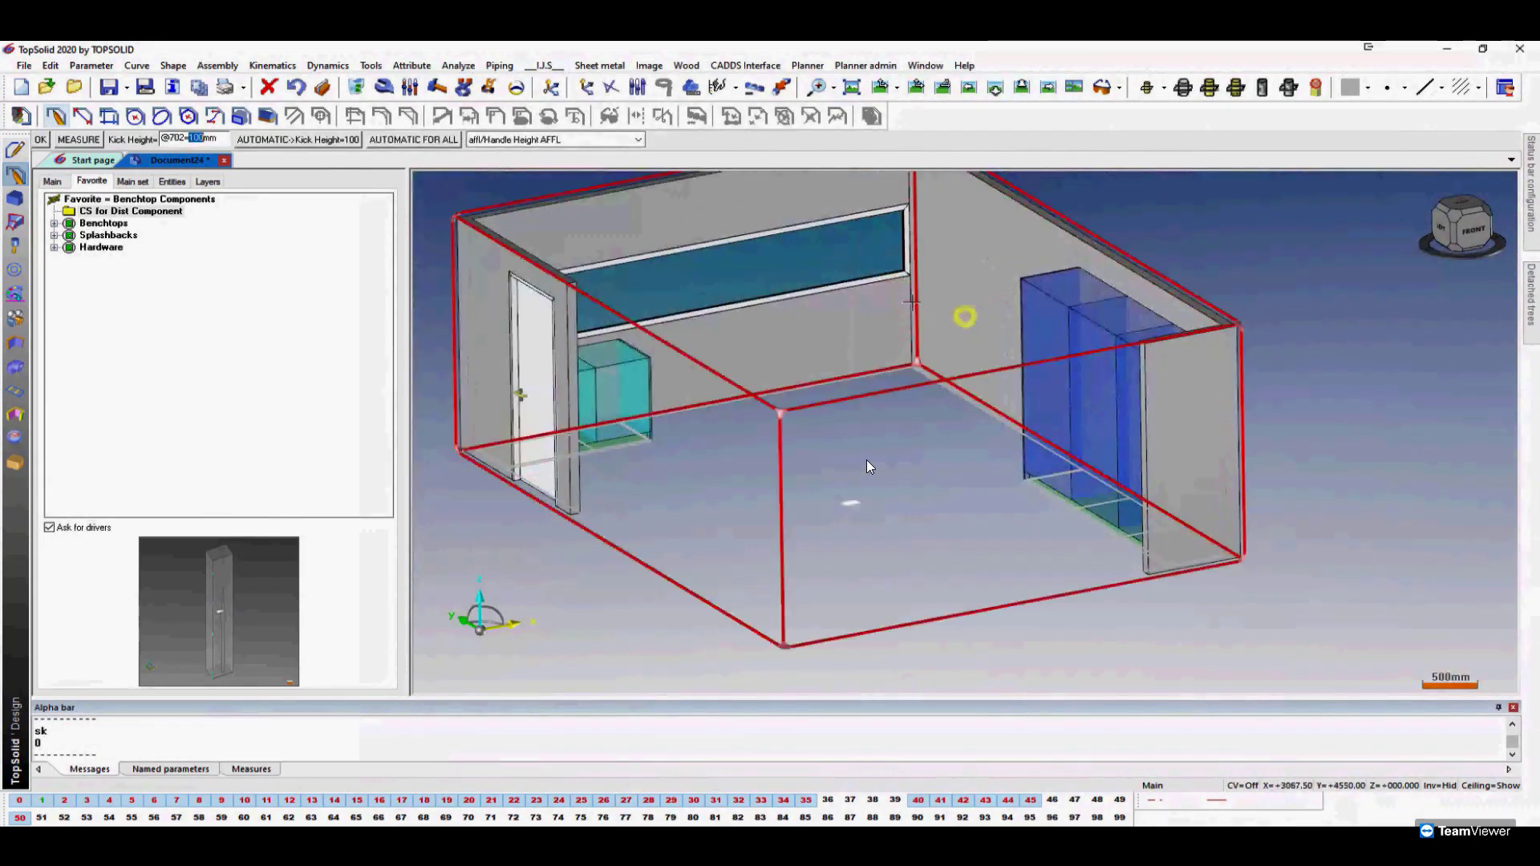
pyautogui.click(407, 138)
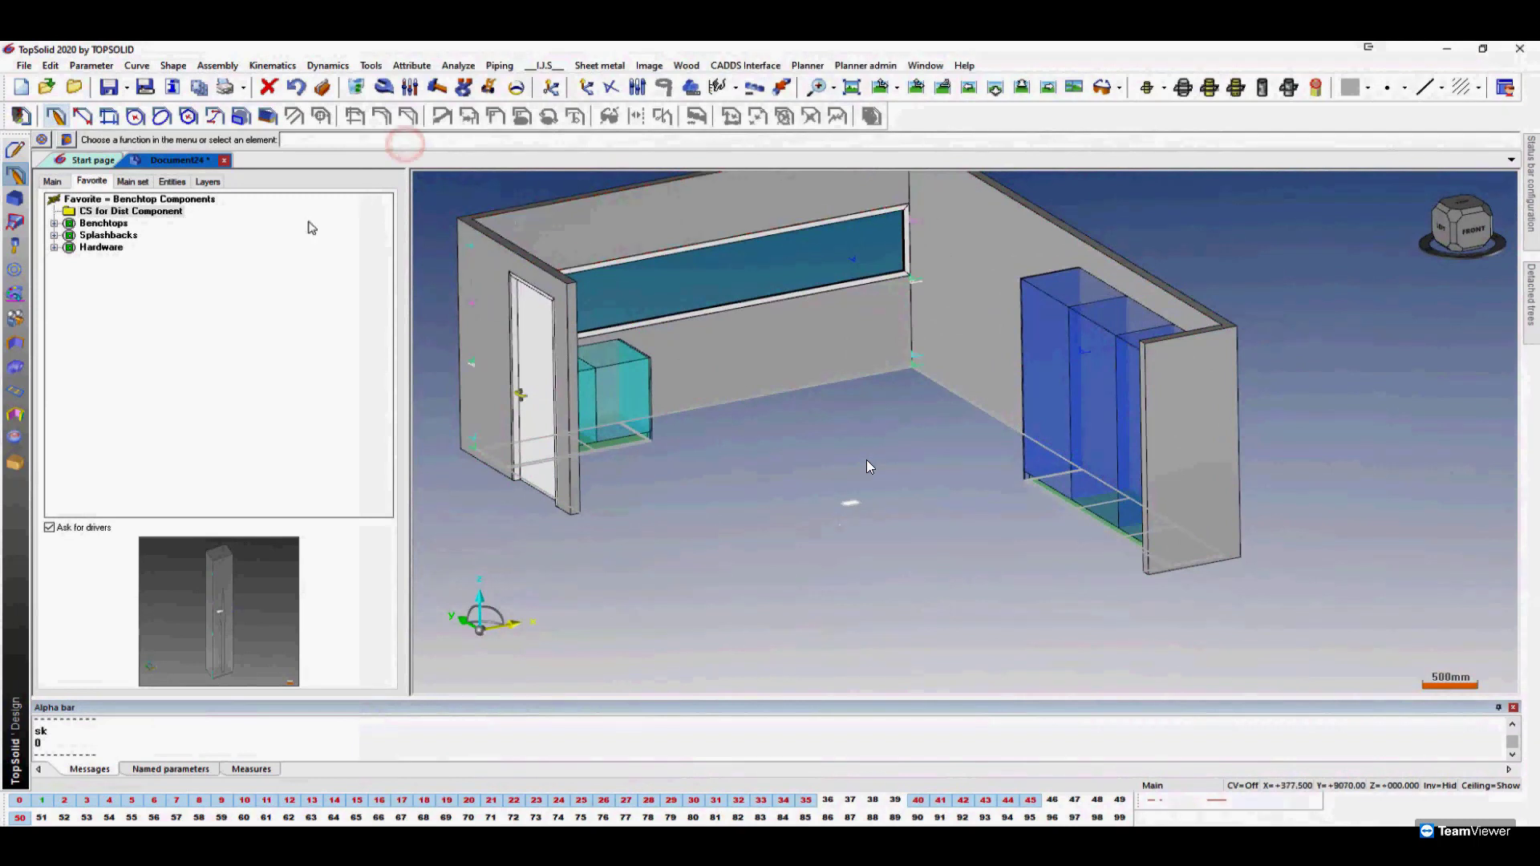
# Start a Pre Finished Benchtop with ABS Edge using the automatic thickness of 33, type Wall LH - MM RH and automatic back oversize of 0.
pyautogui.doubleClick(103, 223)
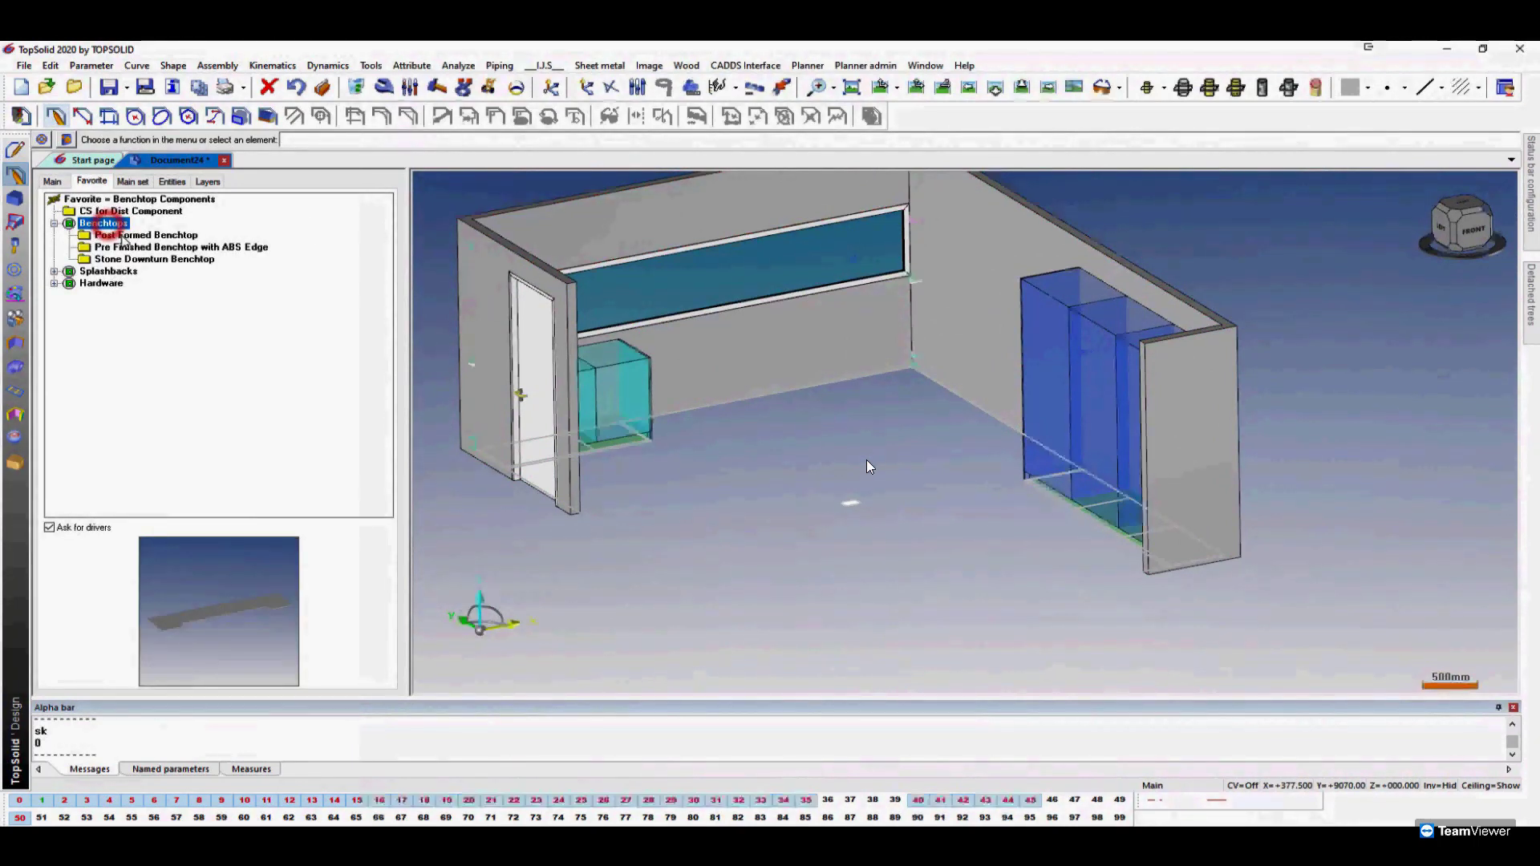
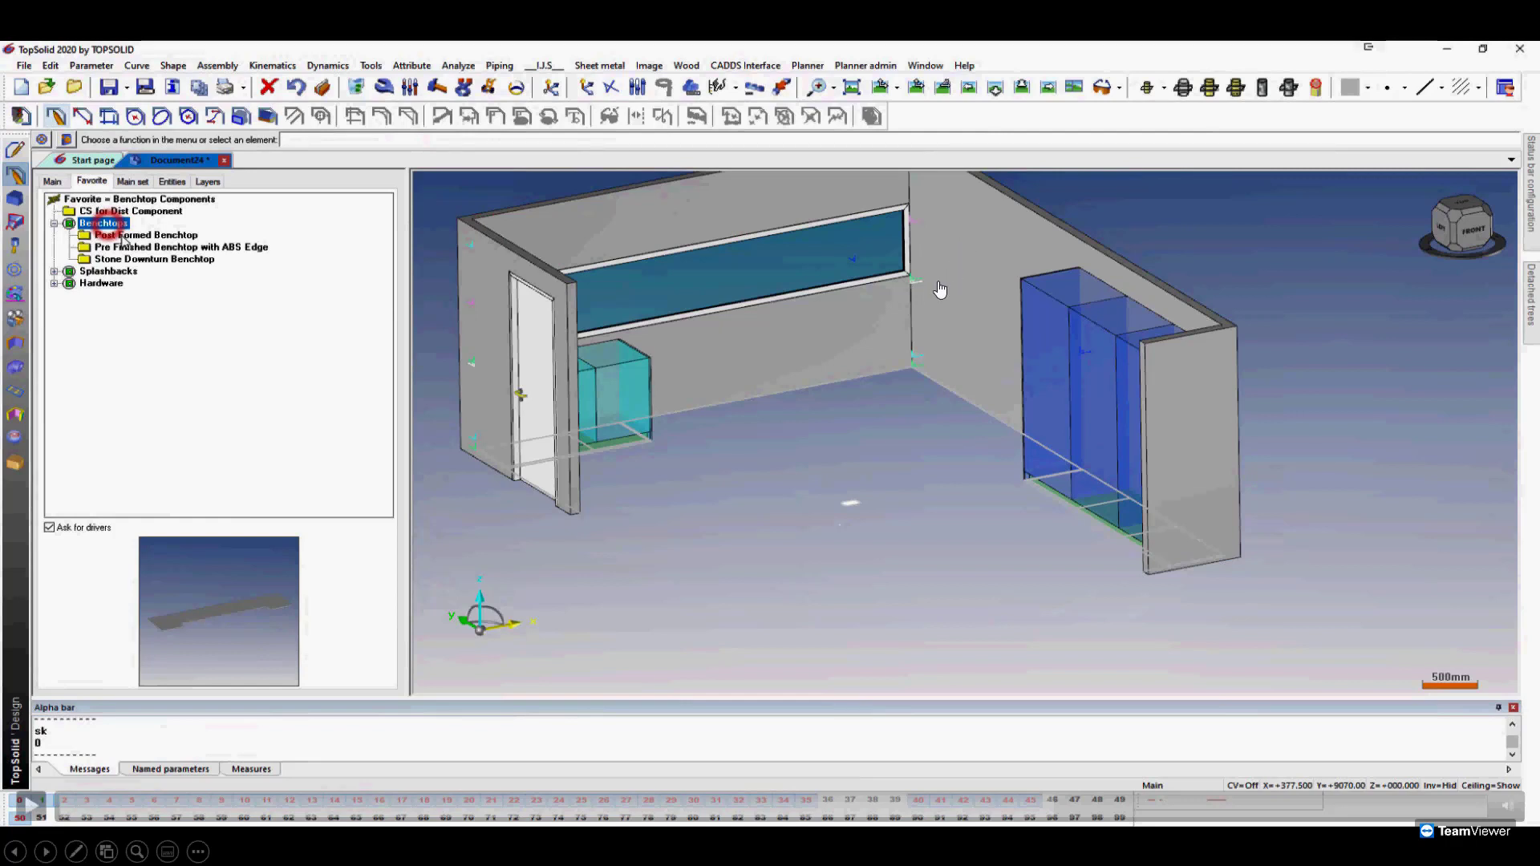
pyautogui.click(154, 248)
pyautogui.moveTo(154, 247); pyautogui.dragTo(734, 500)
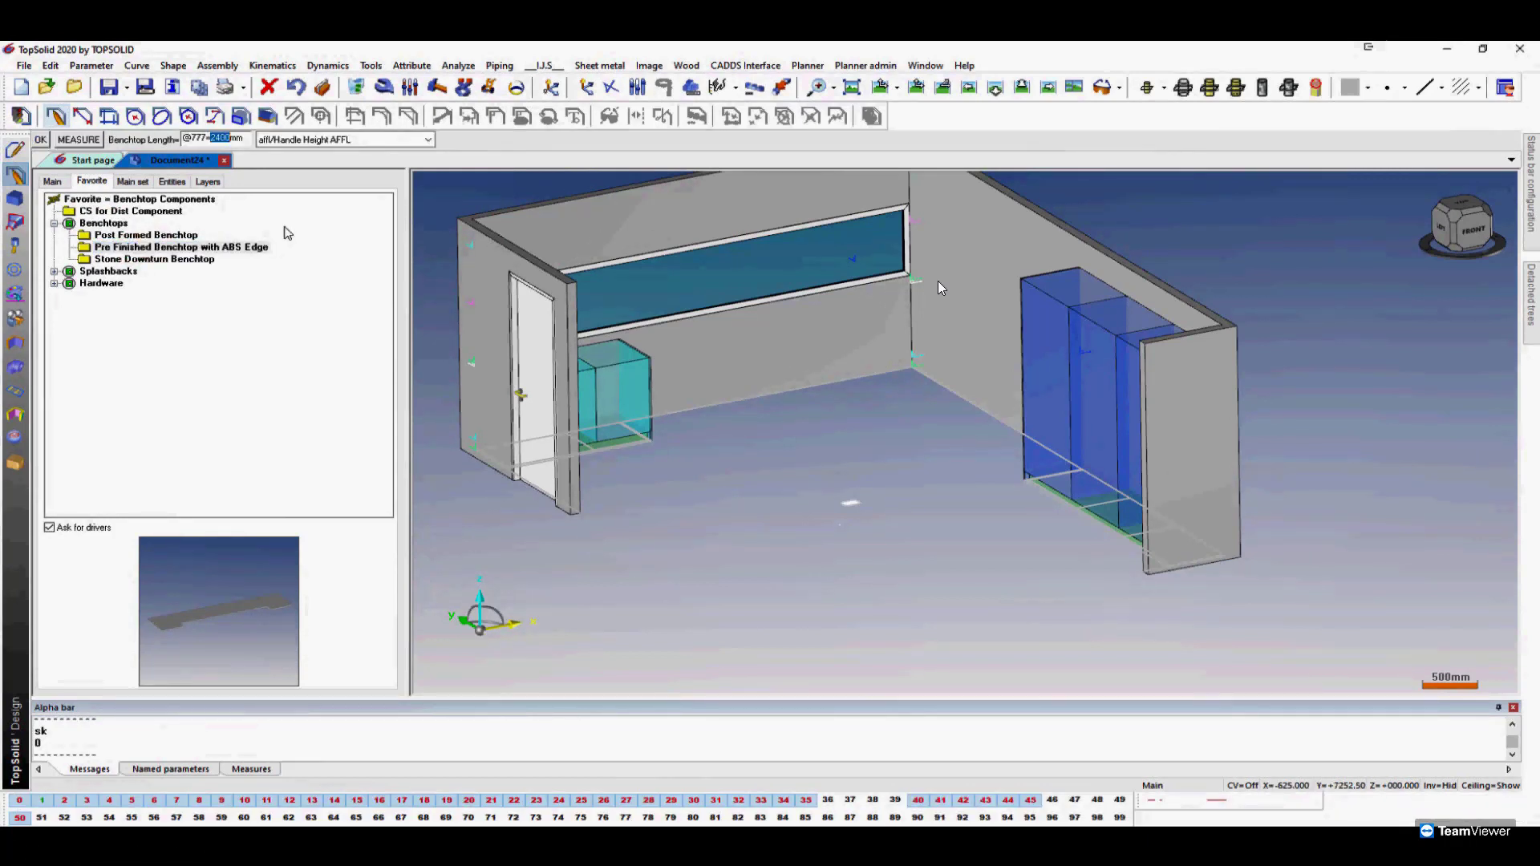
pyautogui.press('Return')
pyautogui.click(337, 142)
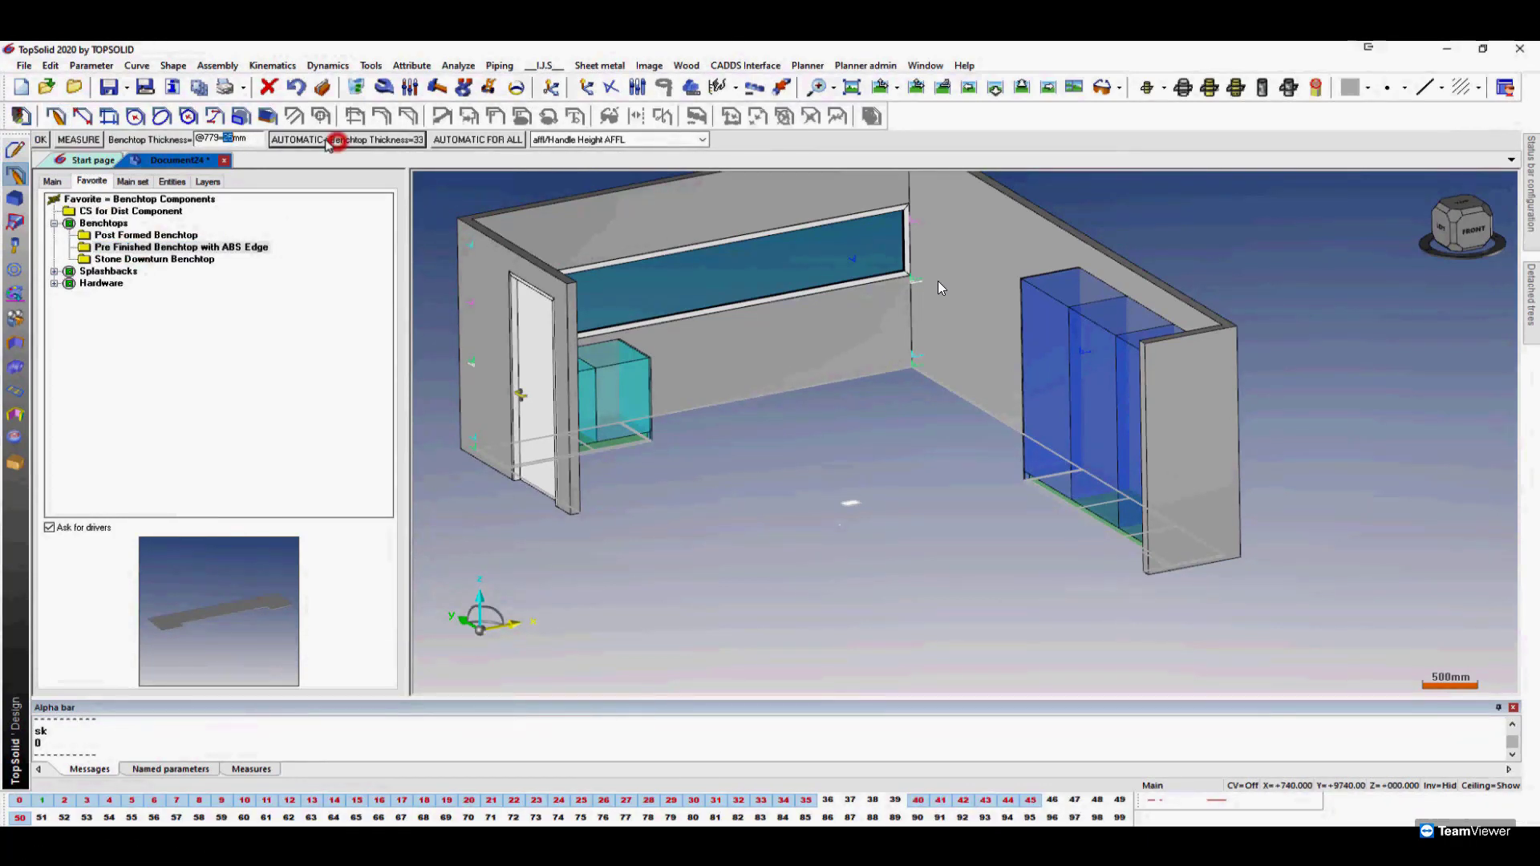
pyautogui.click(240, 140)
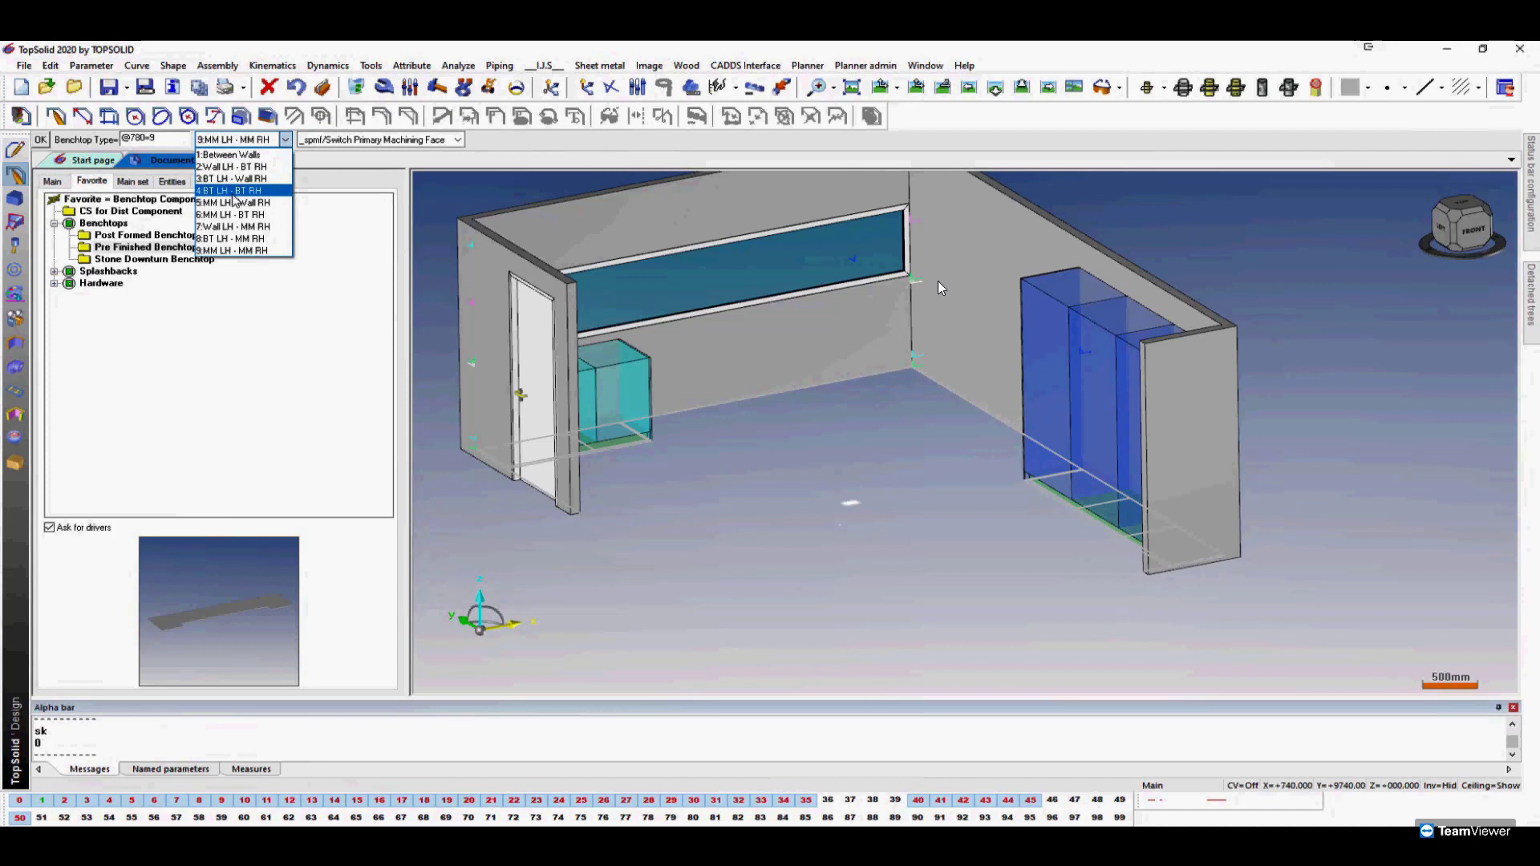
pyautogui.click(235, 227)
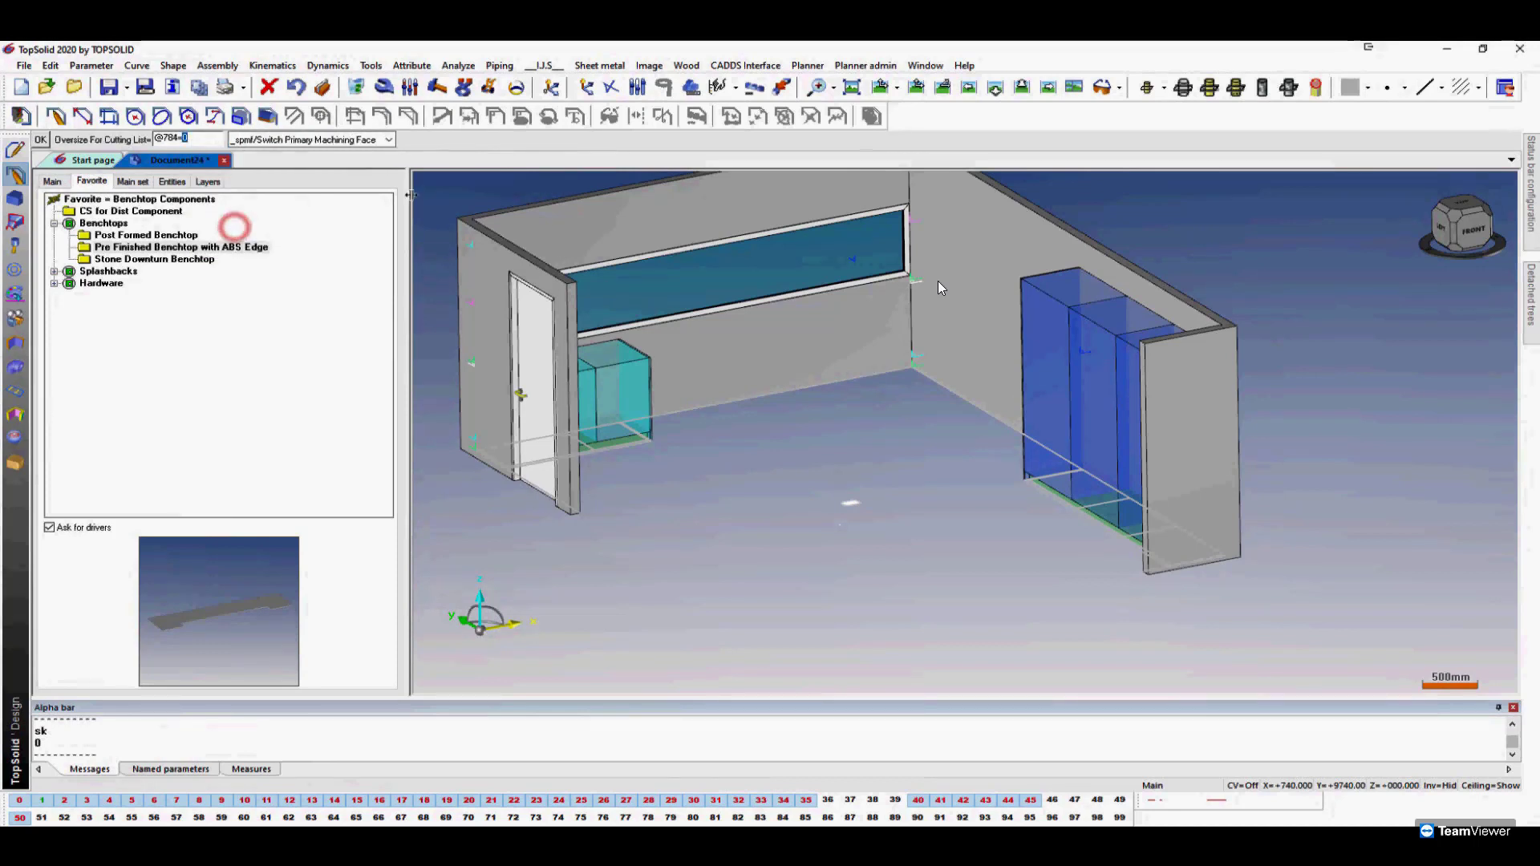
pyautogui.click(456, 198)
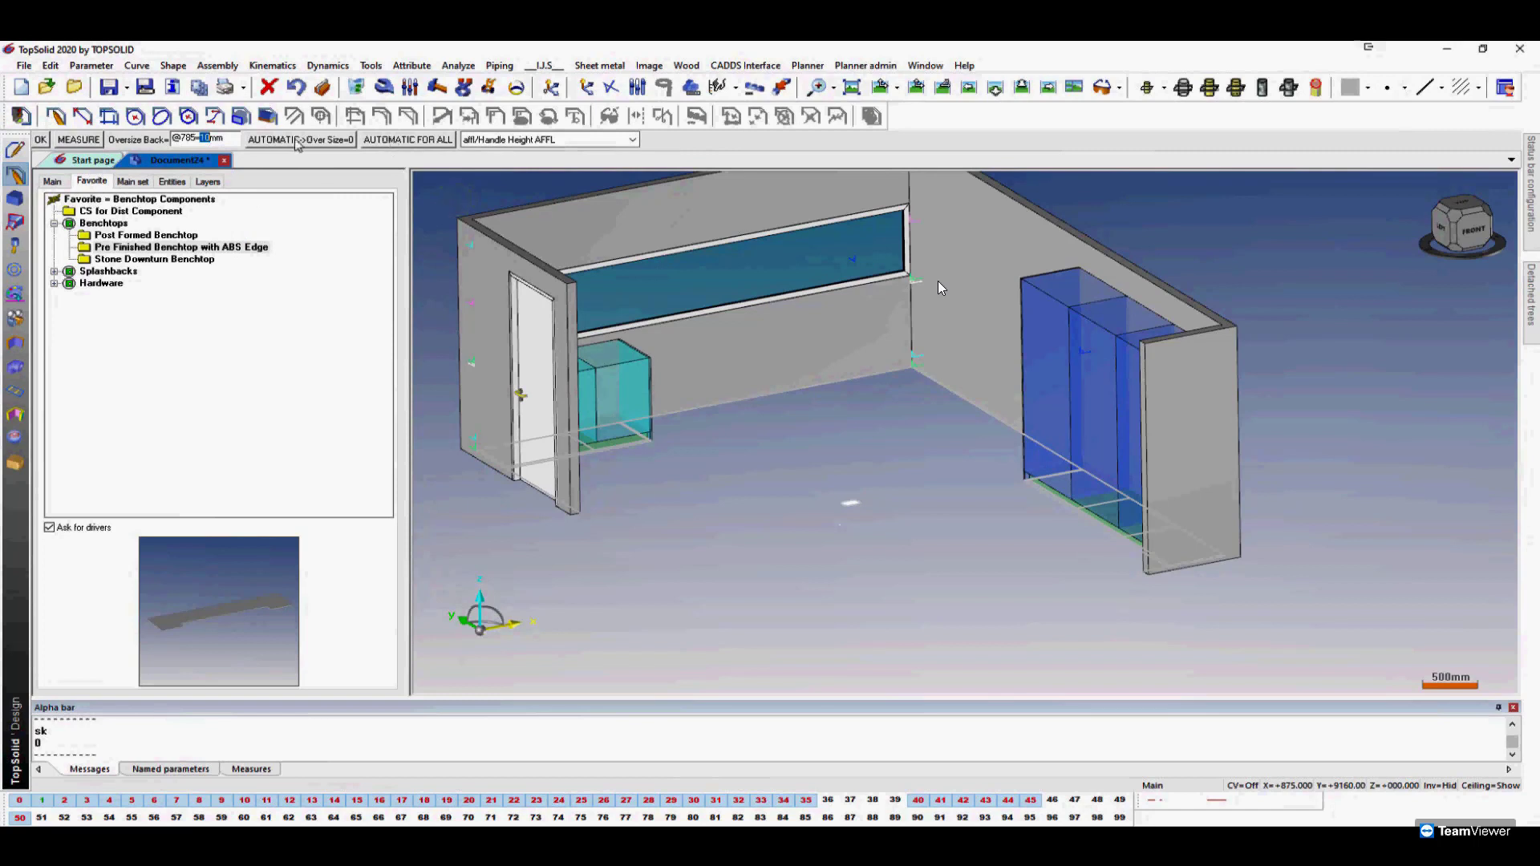
pyautogui.click(300, 140)
# Distribute the benchtop along the window wall between its start and end coordinate systems and accept the Masons Mitre LH process.
pyautogui.click(165, 139)
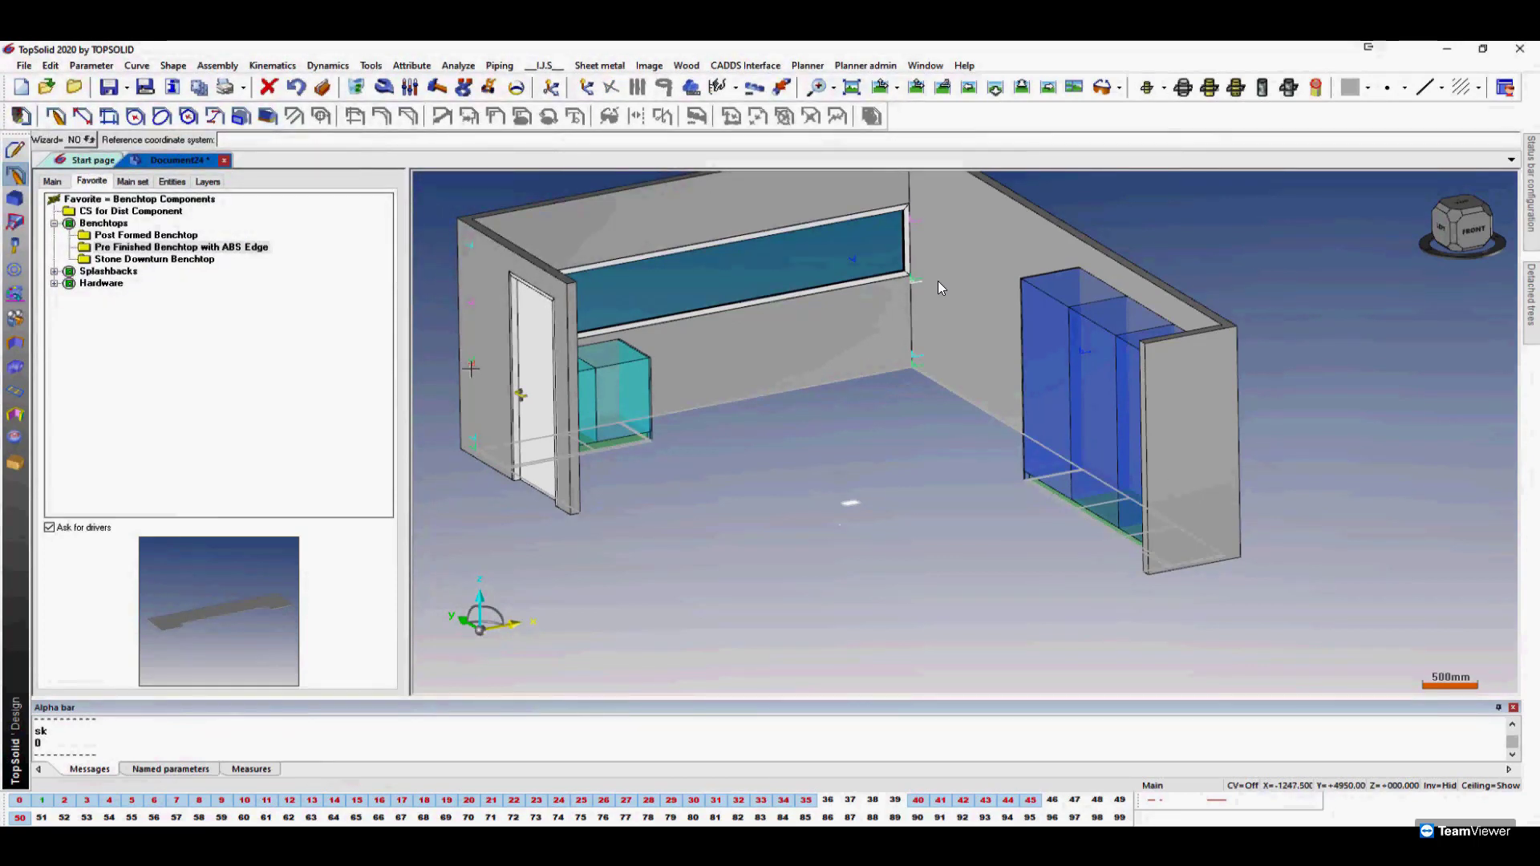
pyautogui.click(471, 369)
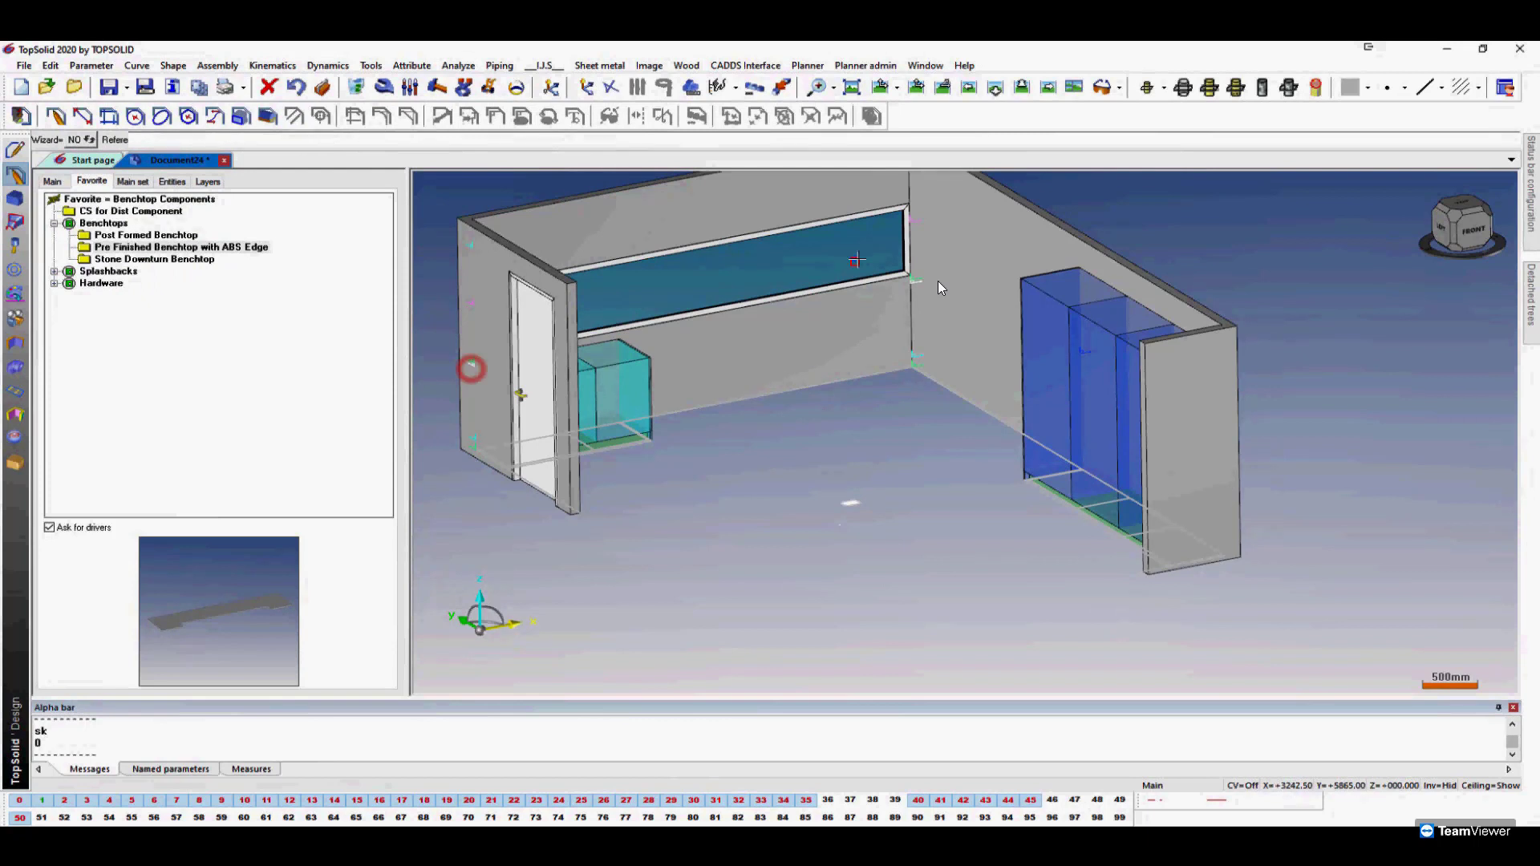
pyautogui.click(855, 258)
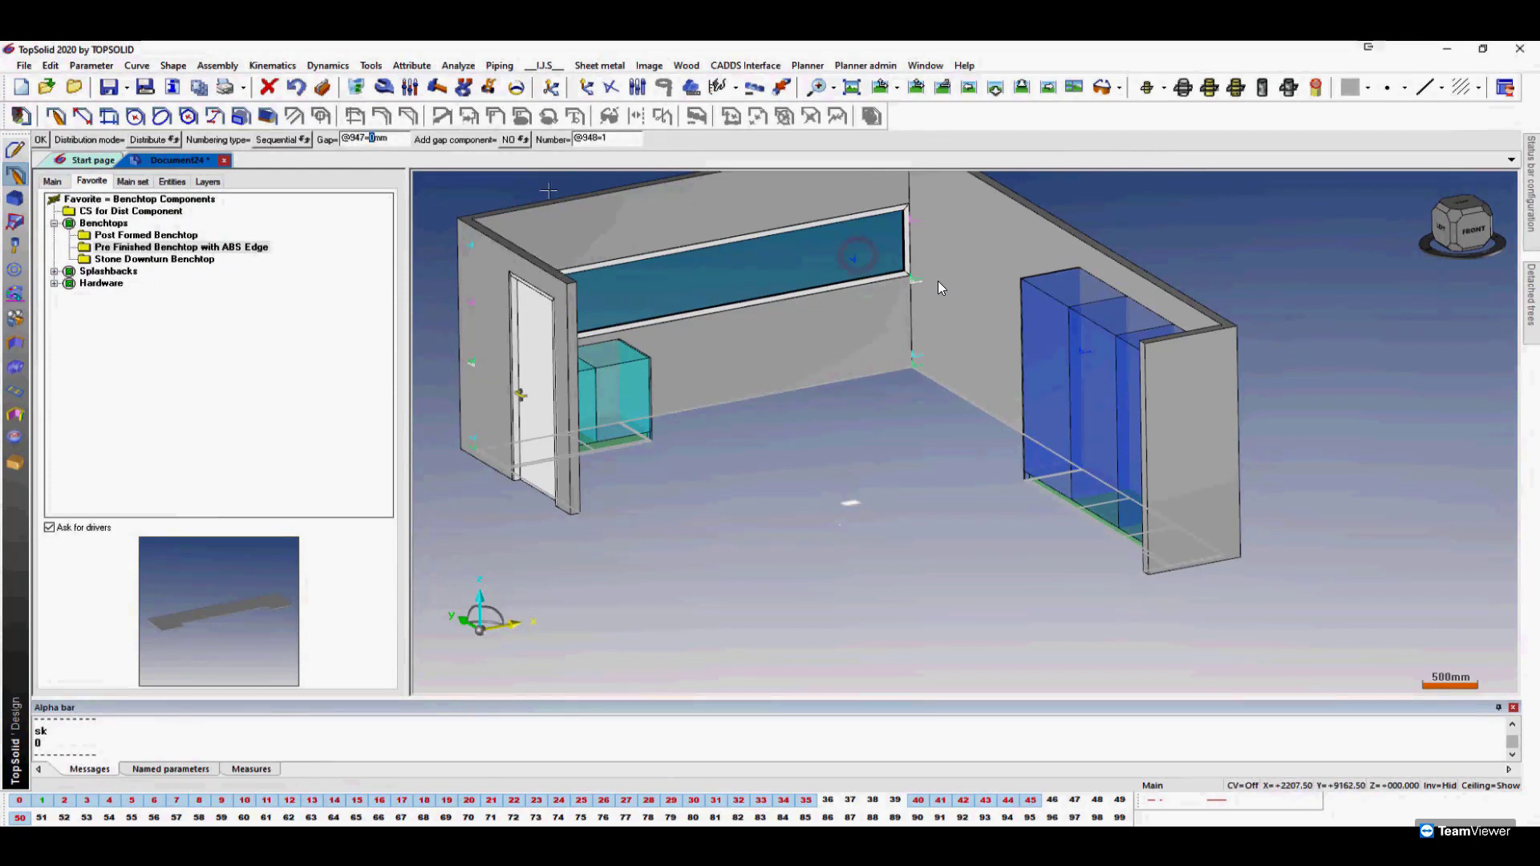
pyautogui.middleClick(499, 188)
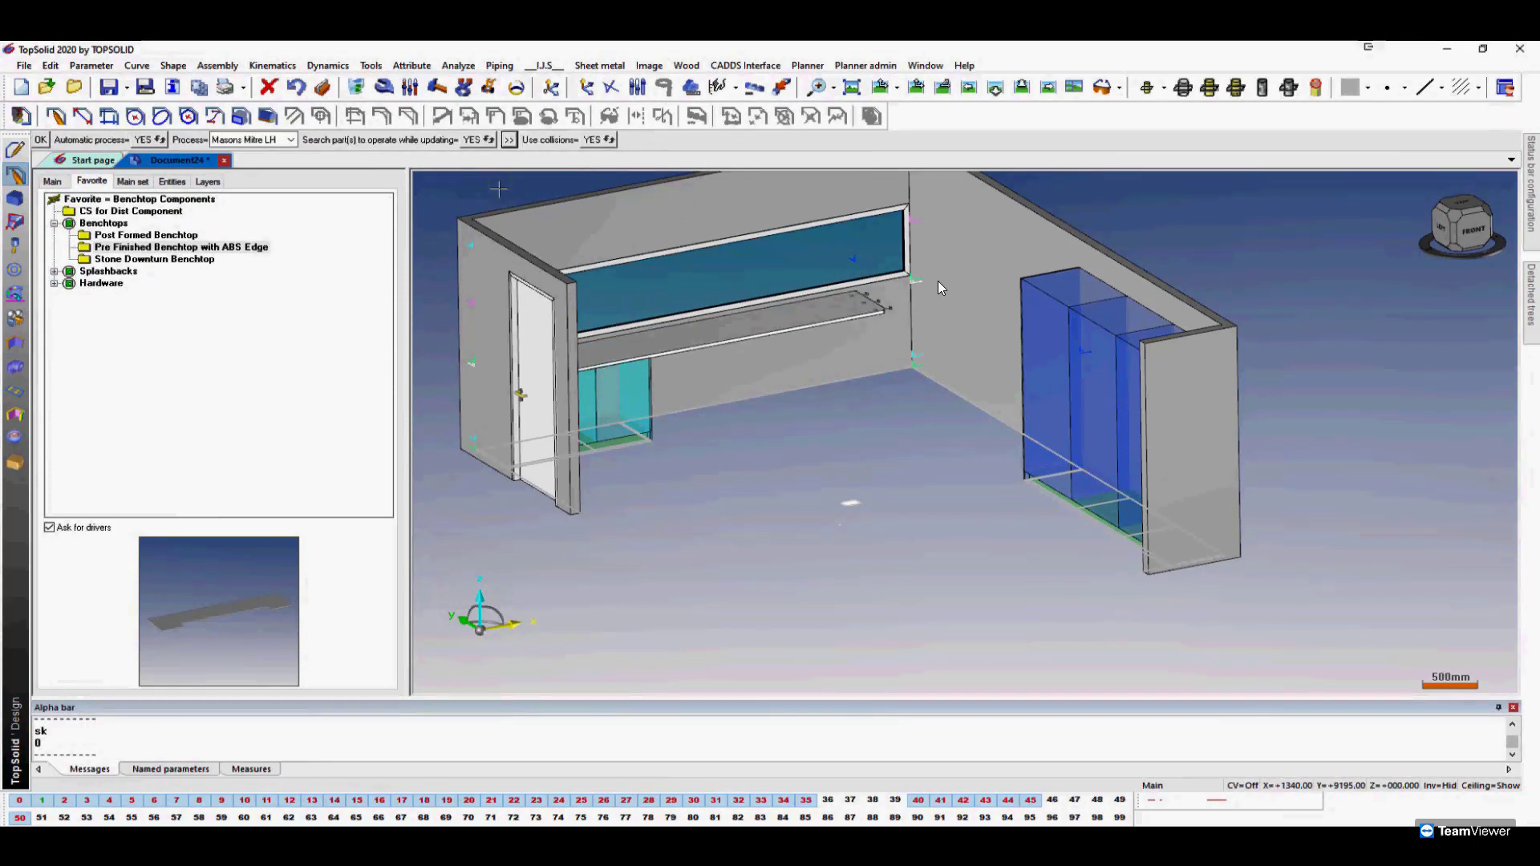
pyautogui.middleClick(491, 192)
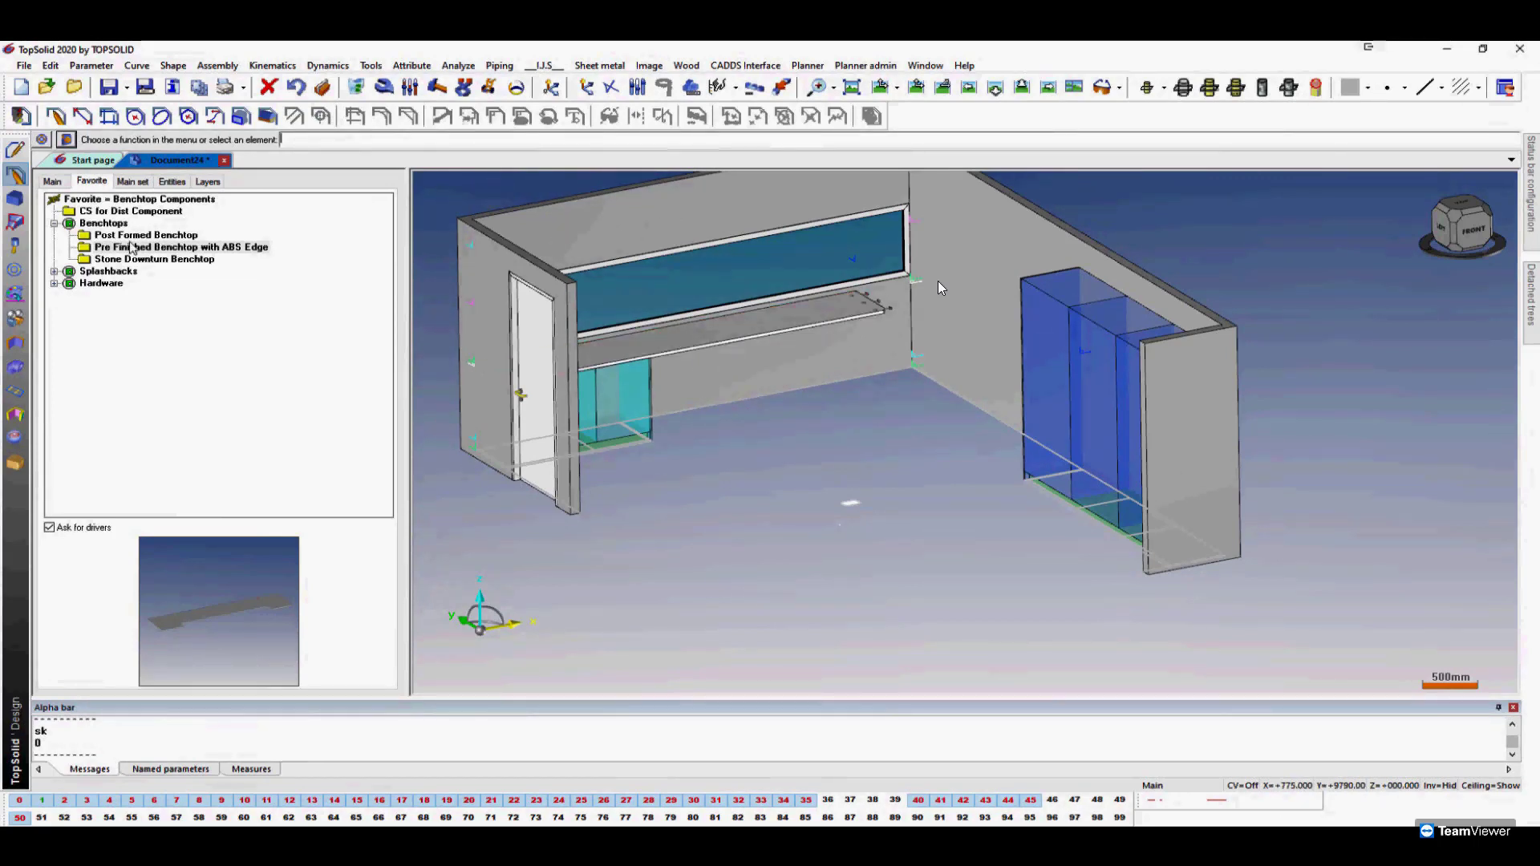
# Distribute a second Pre Finished Benchtop with ABS Edge along the adjoining wall from the room corner to the tall cabinet.
pyautogui.doubleClick(133, 247)
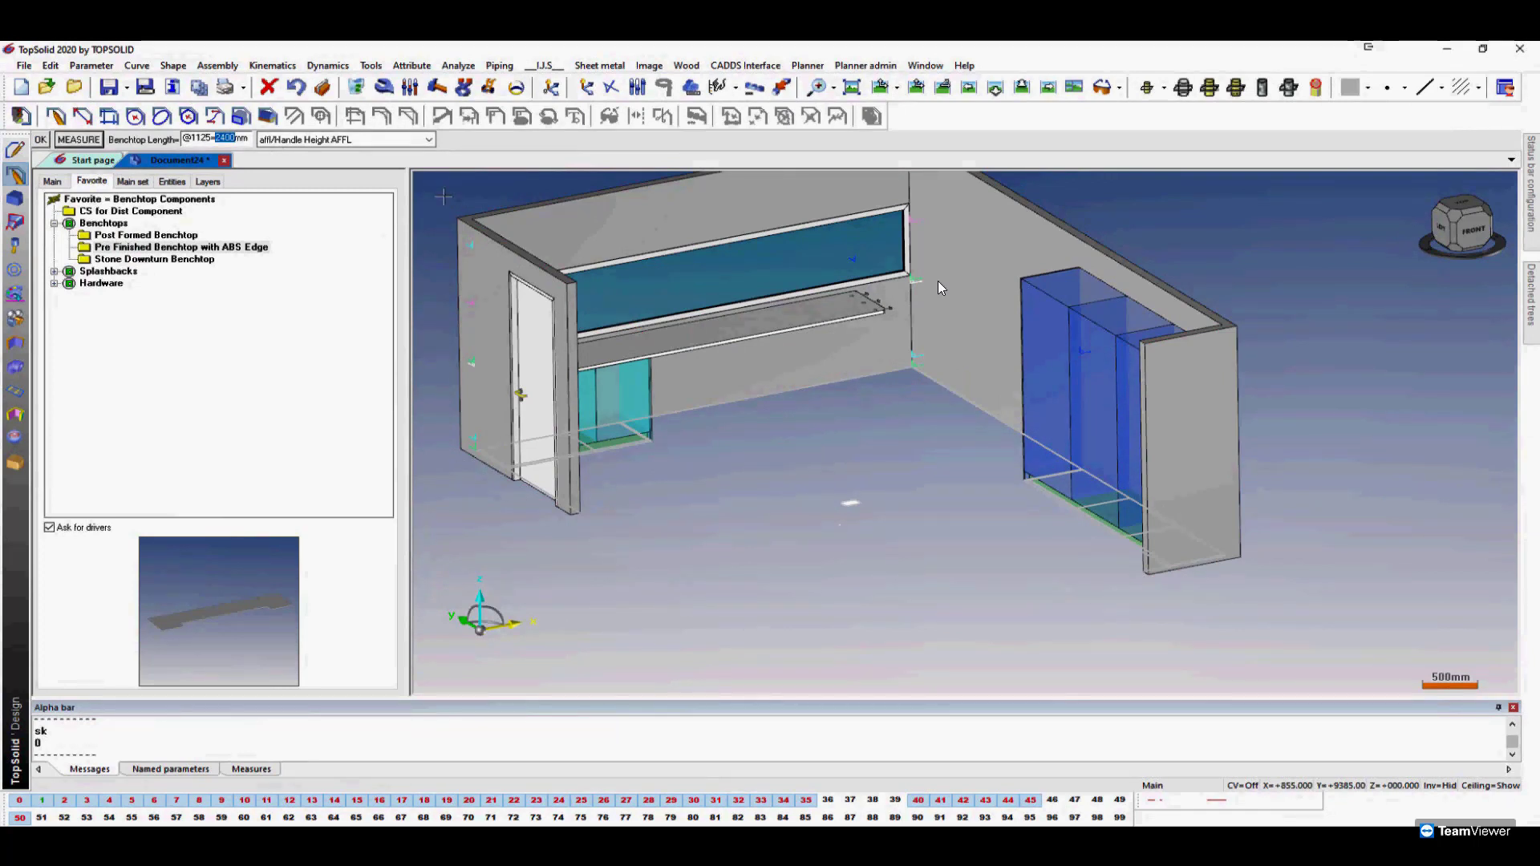
pyautogui.press('Return')
pyautogui.press('Return')
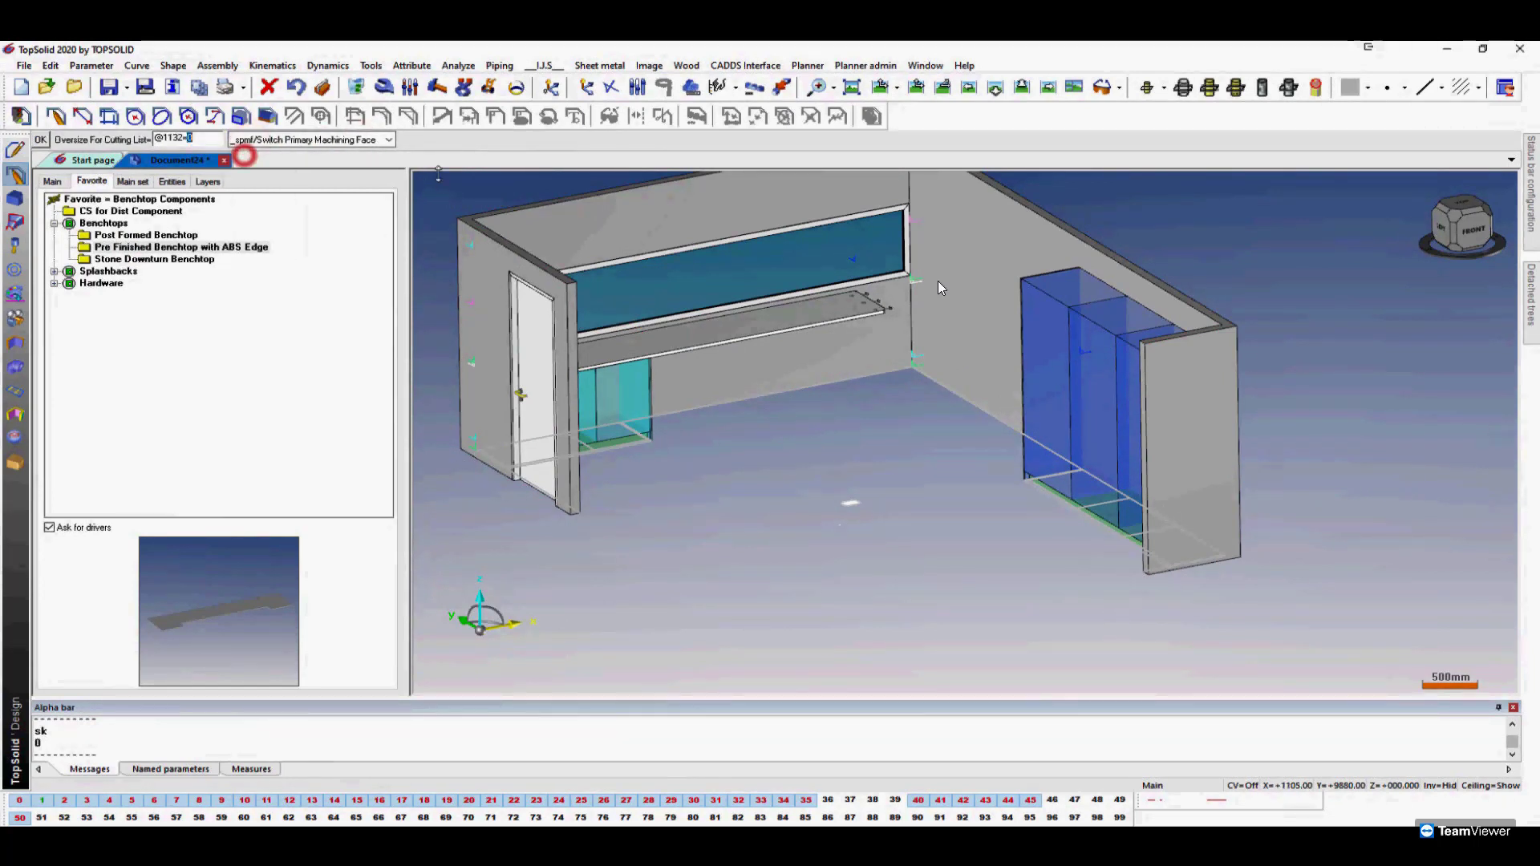
pyautogui.press('Return')
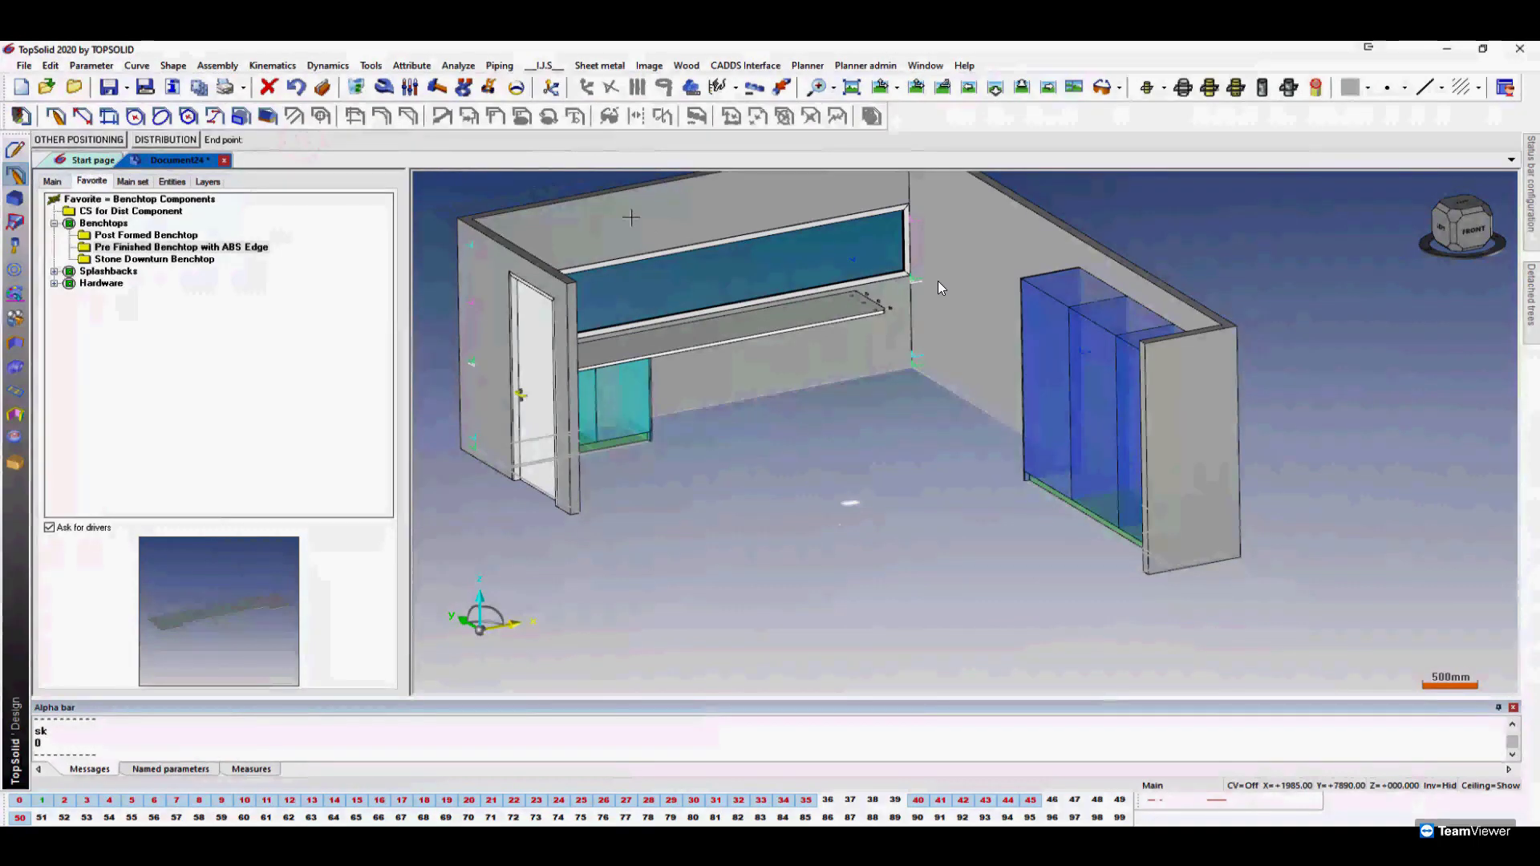
pyautogui.click(176, 140)
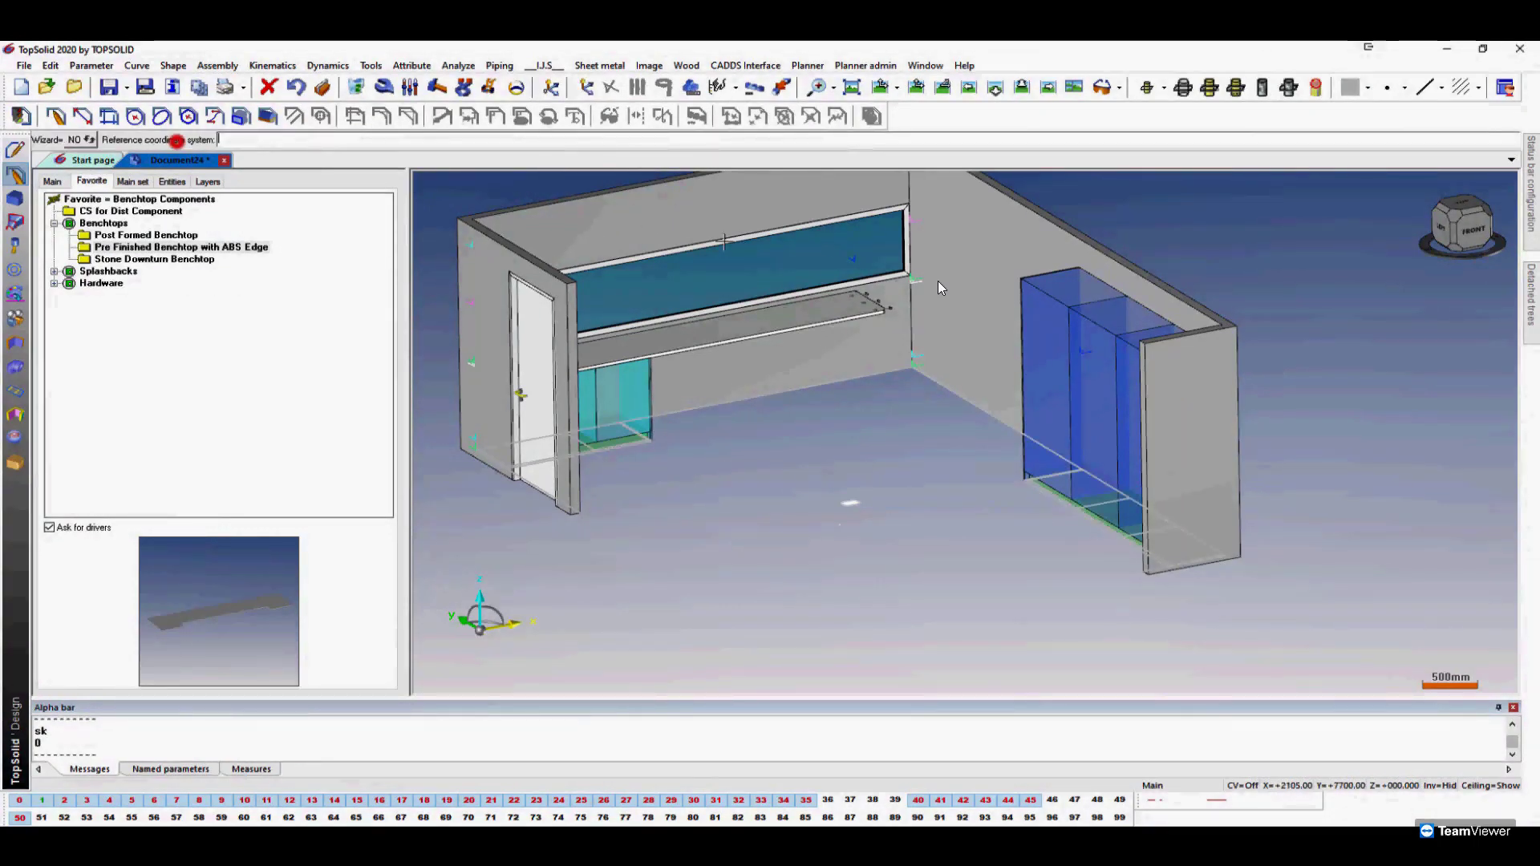
pyautogui.scroll(3, 937, 281)
pyautogui.click(937, 281)
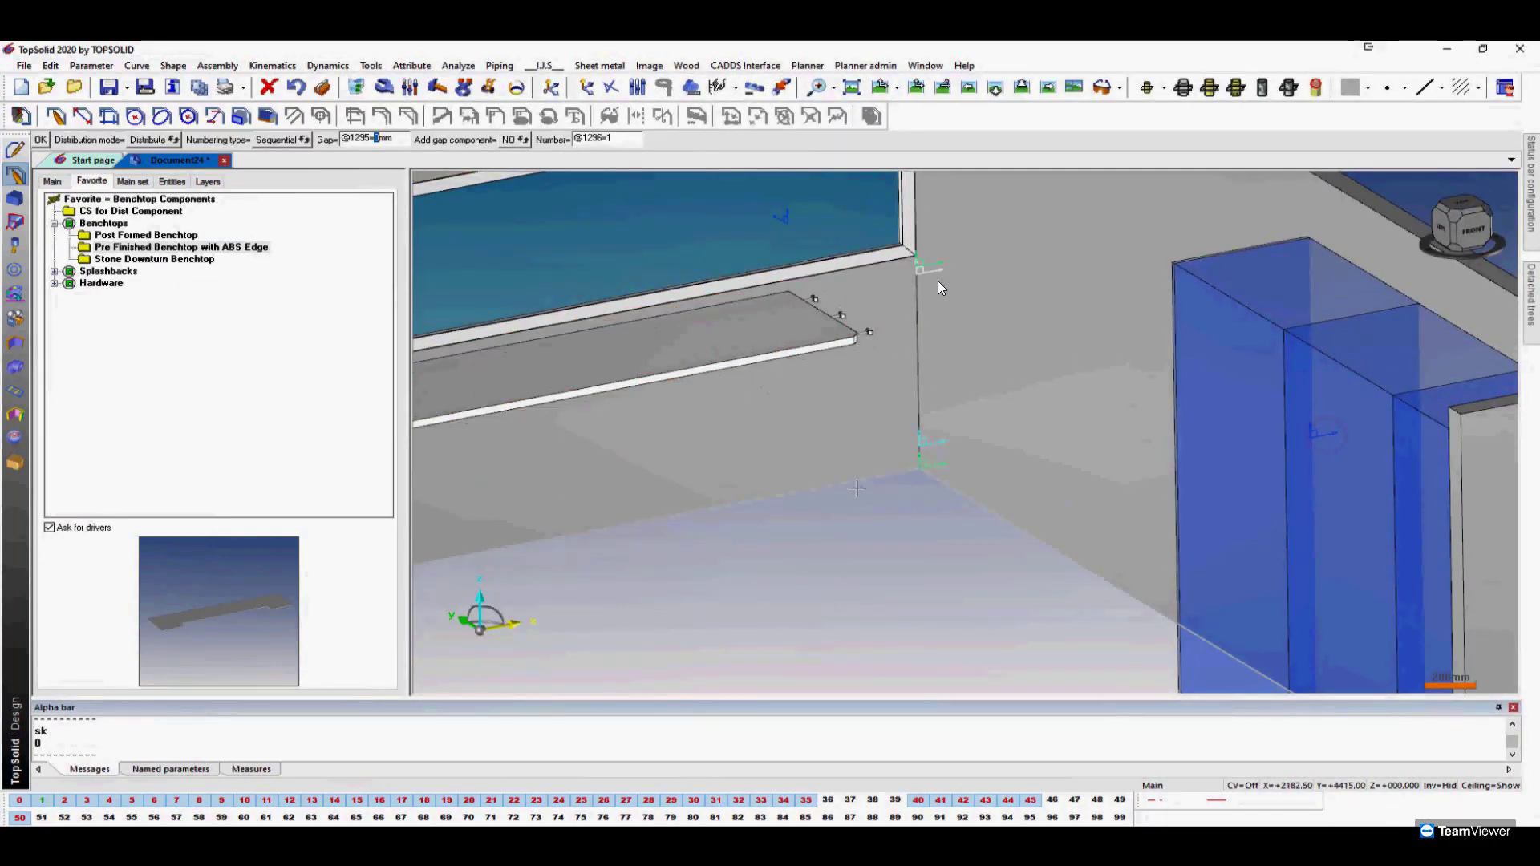
pyautogui.click(857, 488)
pyautogui.press('Escape')
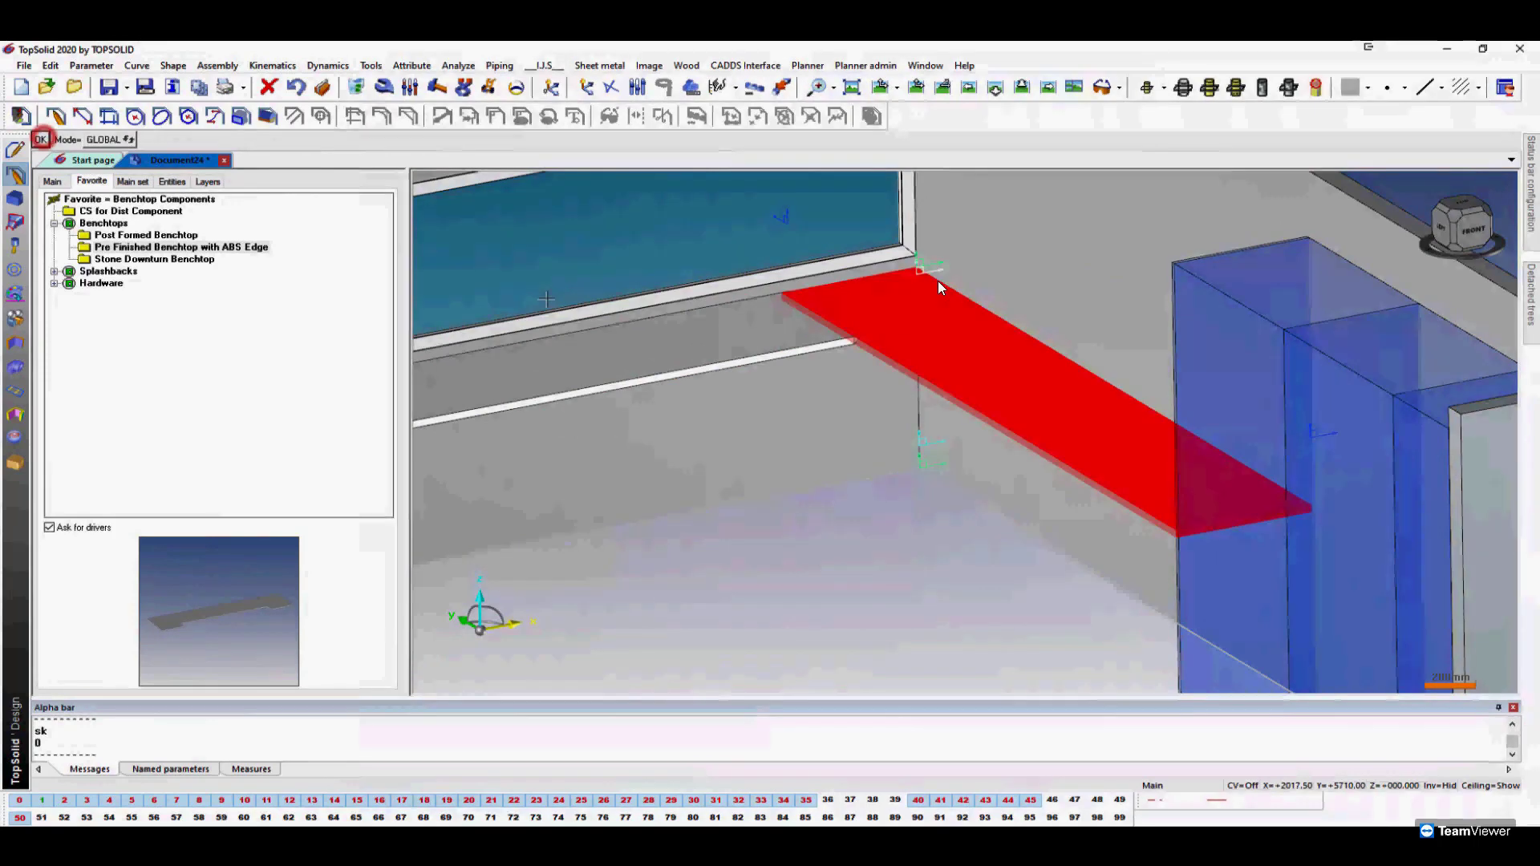
pyautogui.press('Escape')
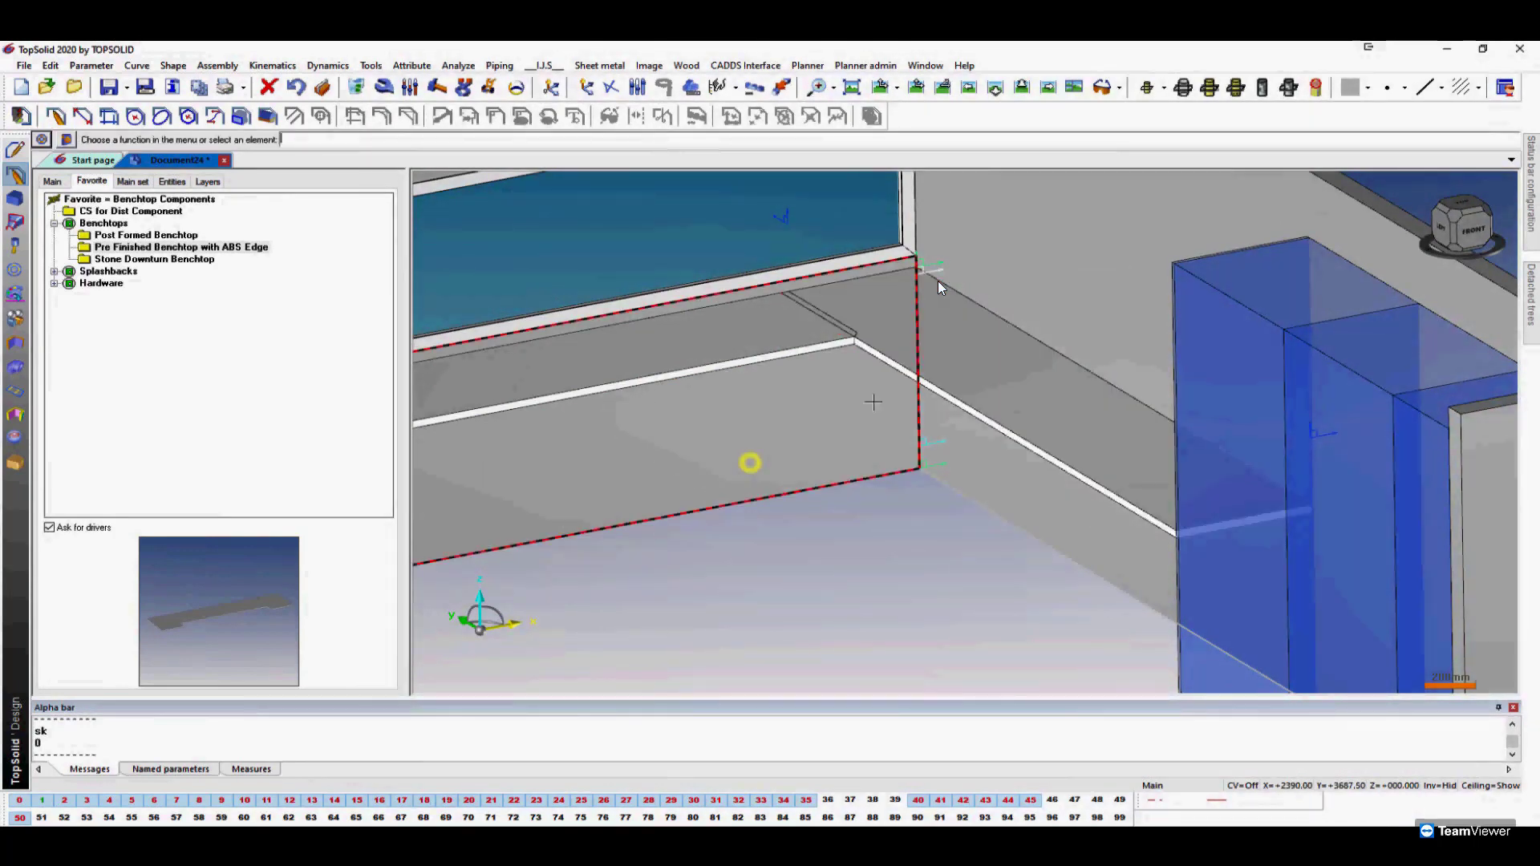
# Display hidden edges as dashed lines and start an Aluminium Angle 40x40x3 that follows curves.
pyautogui.scroll(-5, 873, 402)
pyautogui.moveTo(849, 461); pyautogui.dragTo(854, 467, button='middle')
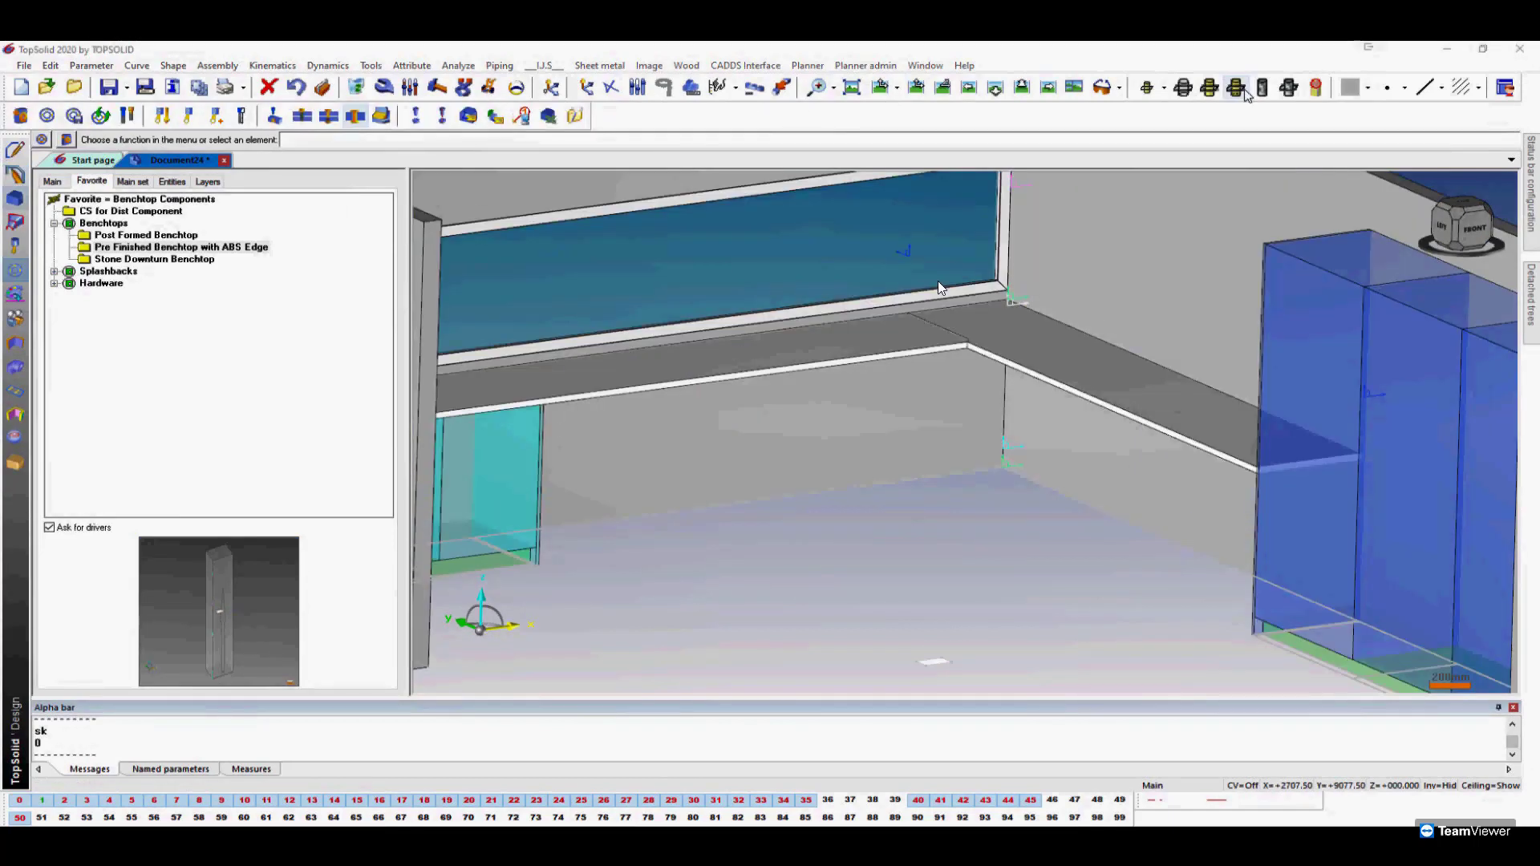
pyautogui.click(1243, 90)
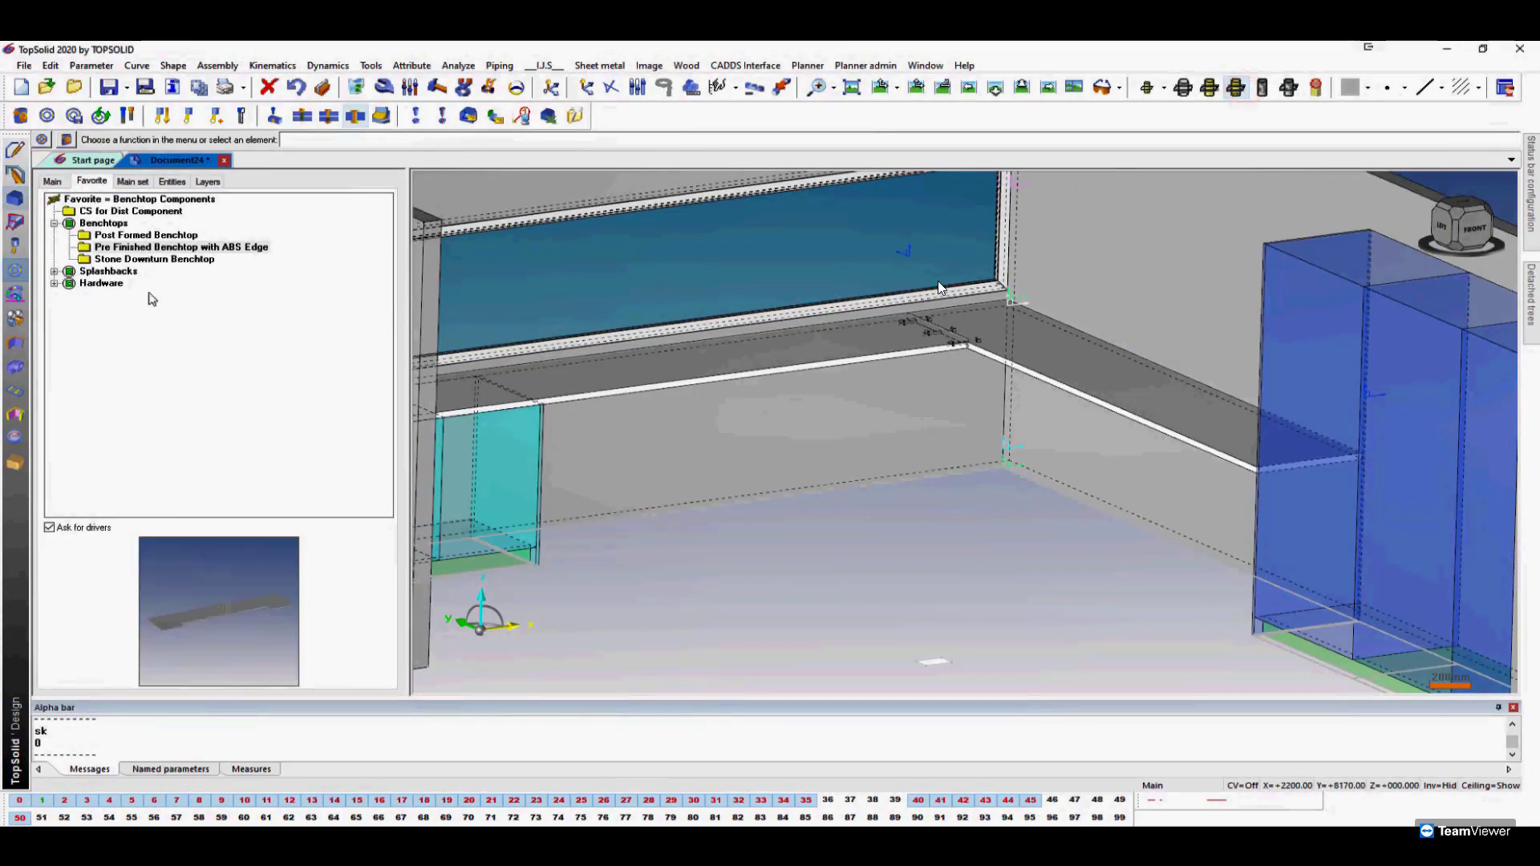
pyautogui.click(91, 286)
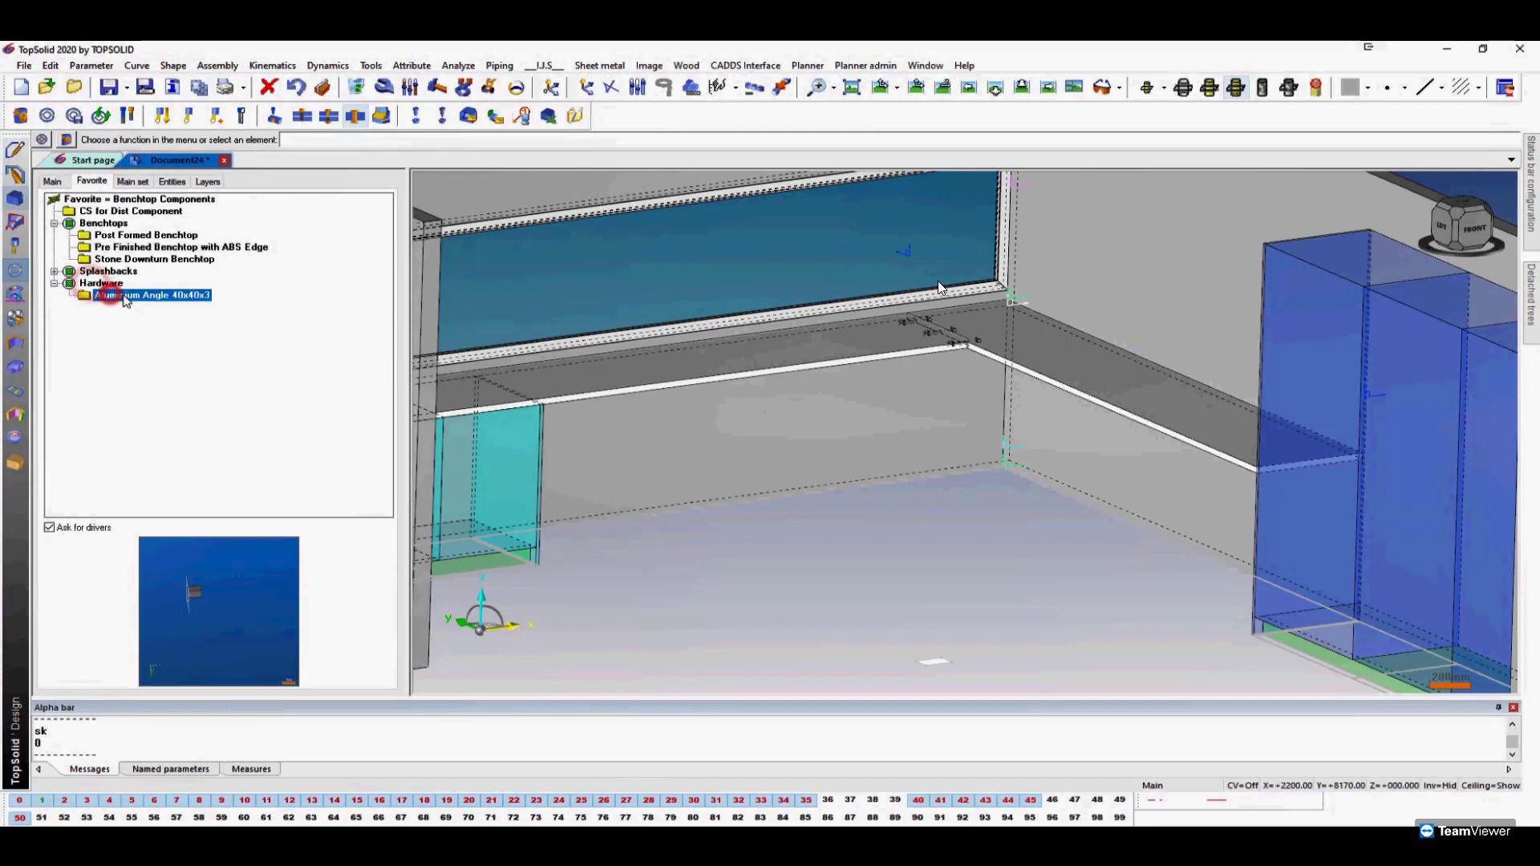
pyautogui.click(122, 295)
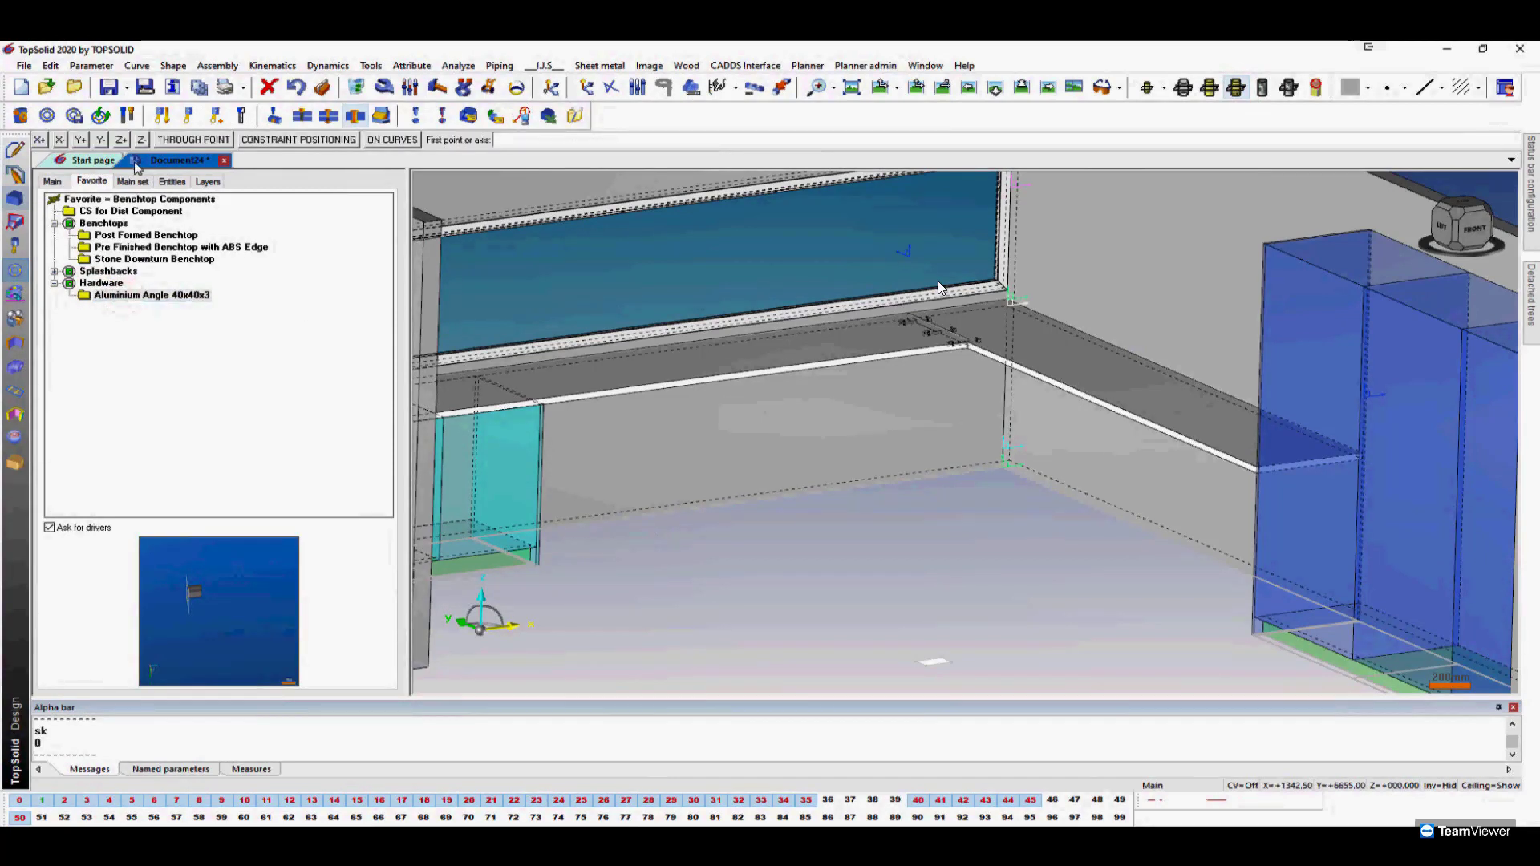
pyautogui.click(59, 135)
# Trace the angle's path from the base cabinet's rear upper corner beneath the benchtops, around the room corner to the tall cabinet's front edge.
pyautogui.scroll(4, 480, 378)
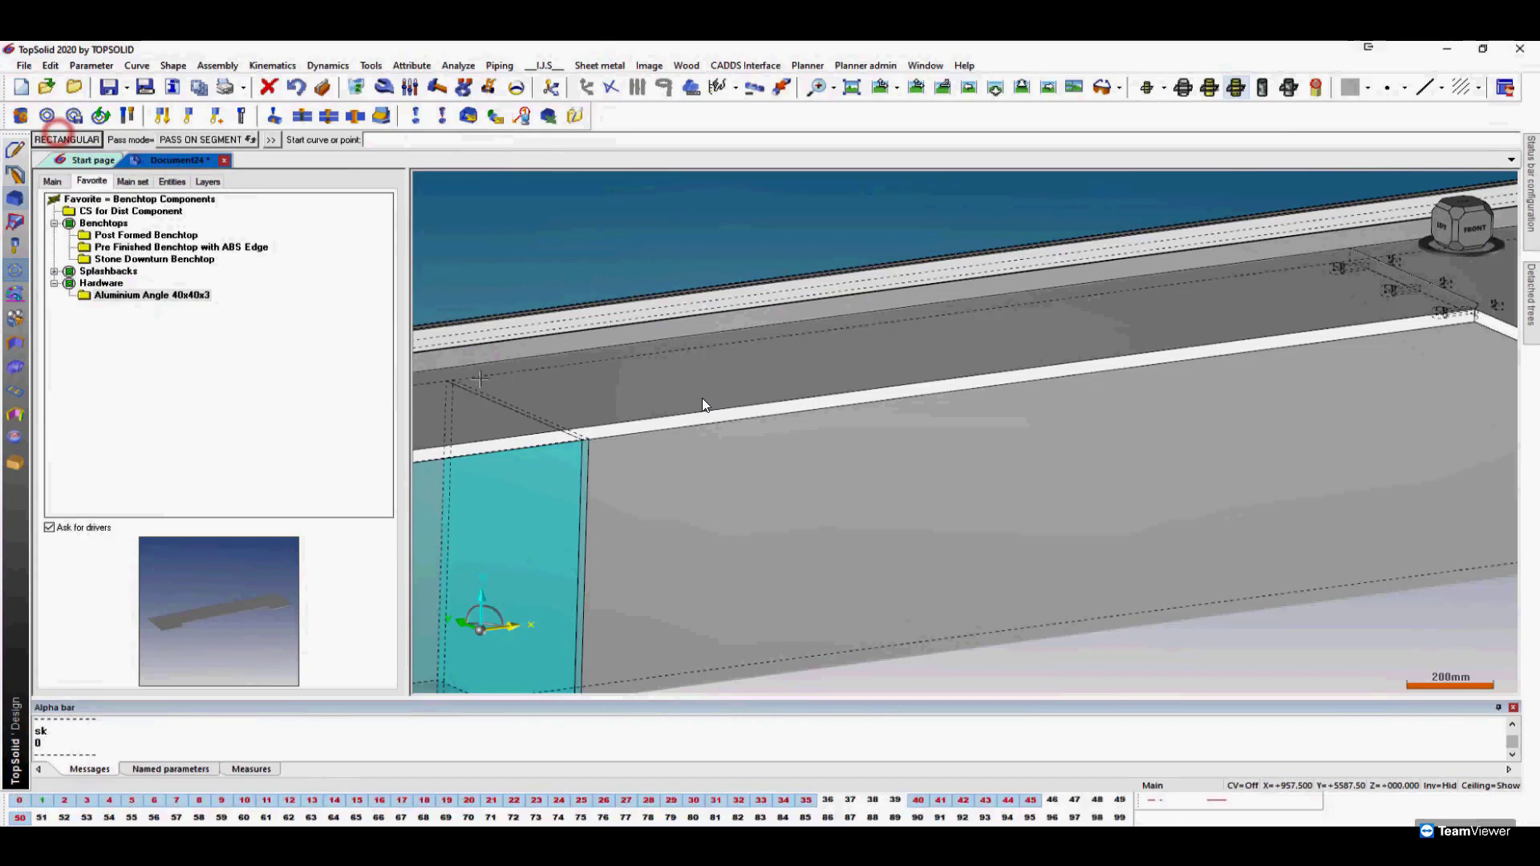
pyautogui.scroll(2, 701, 398)
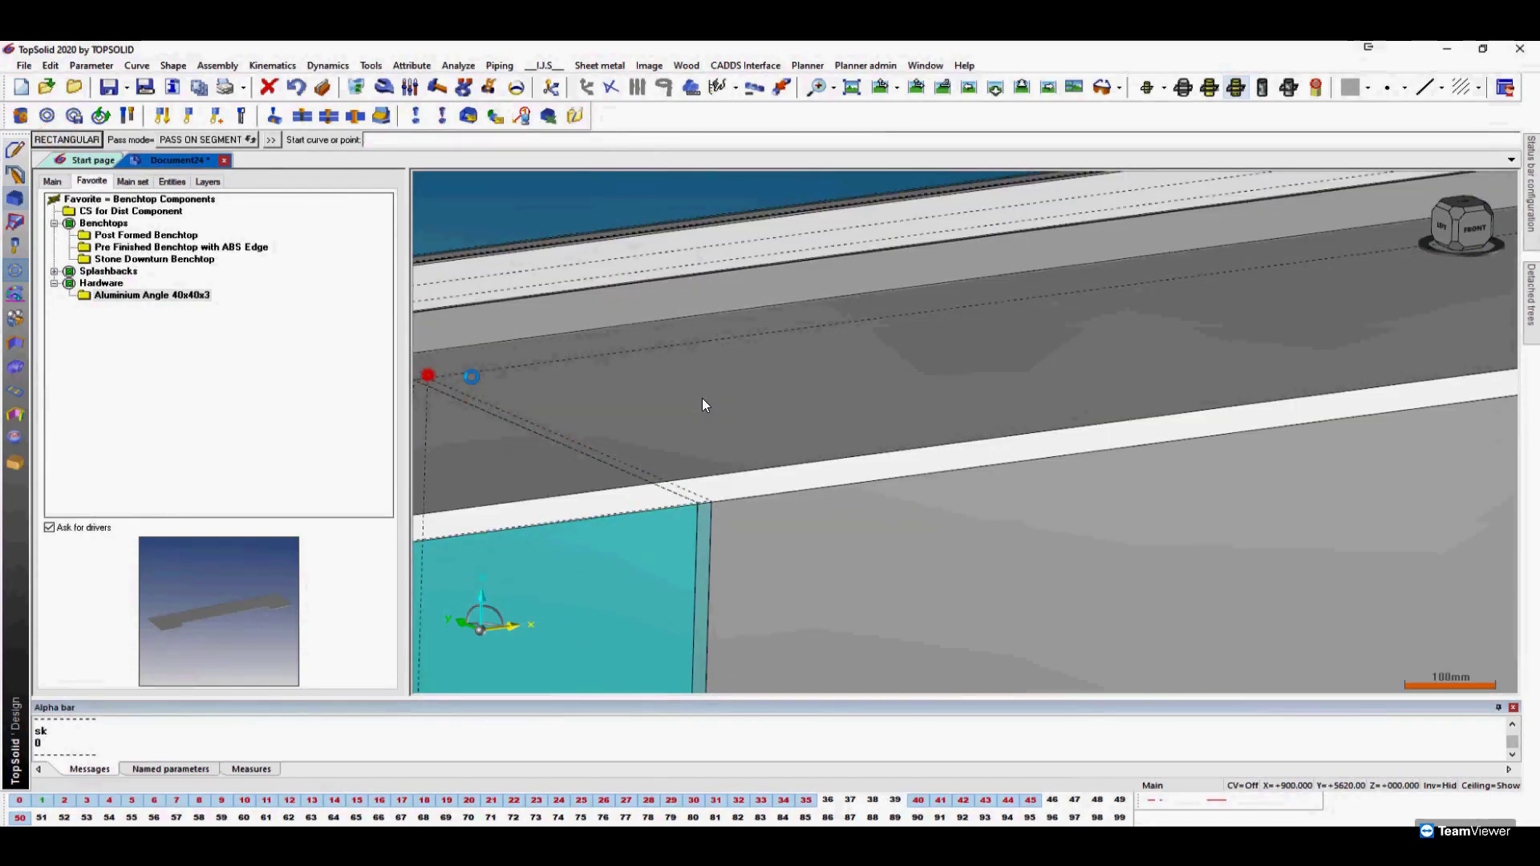
pyautogui.click(701, 398)
pyautogui.scroll(-5, 701, 398)
pyautogui.scroll(4, 702, 398)
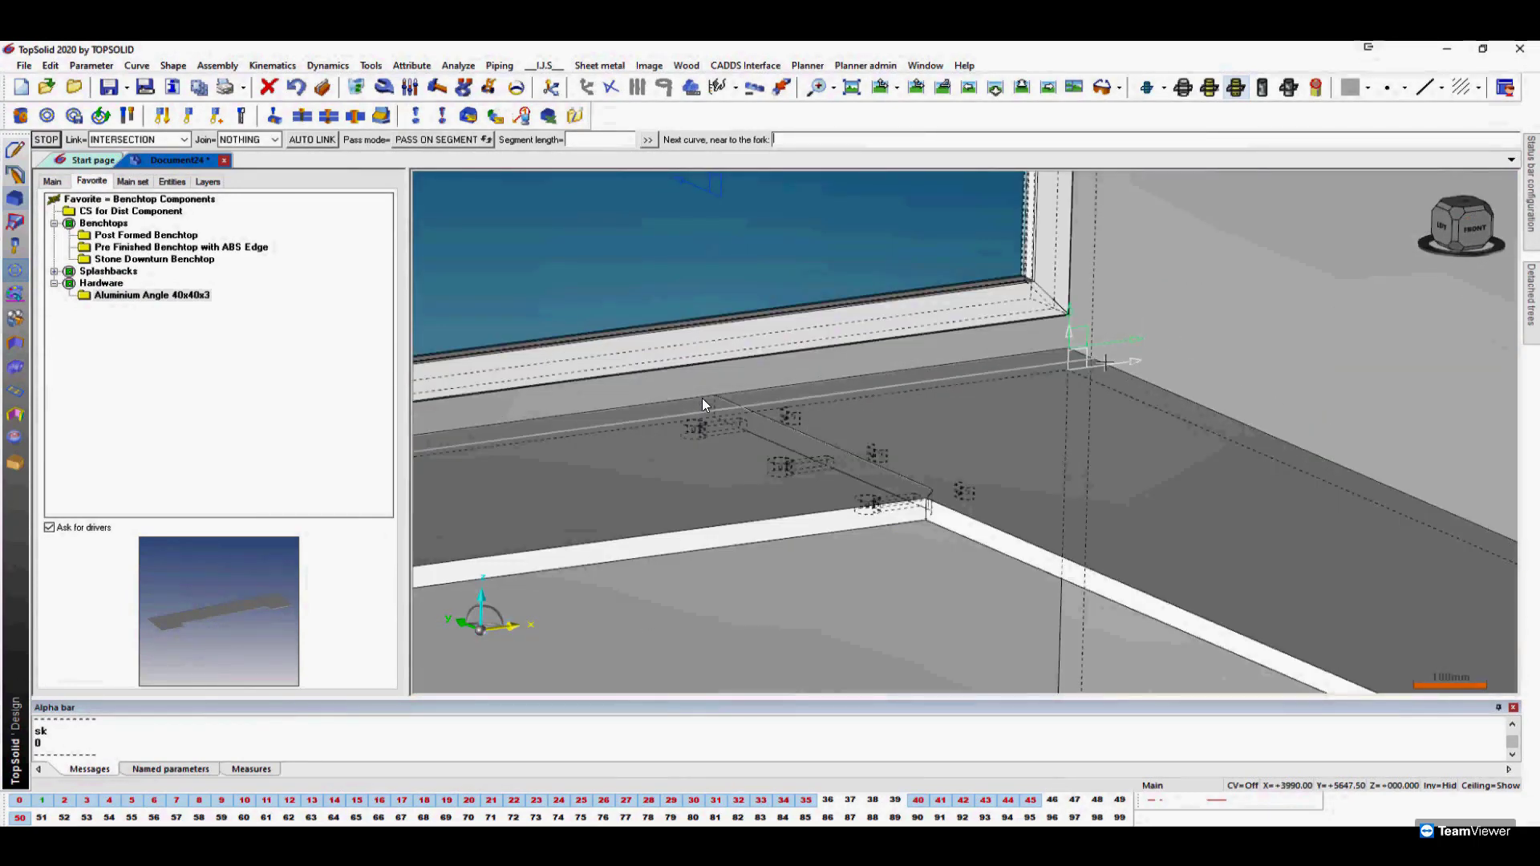
pyautogui.scroll(-5, 1105, 362)
pyautogui.scroll(5, 1253, 456)
pyautogui.scroll(1, 1253, 456)
pyautogui.click(1249, 471)
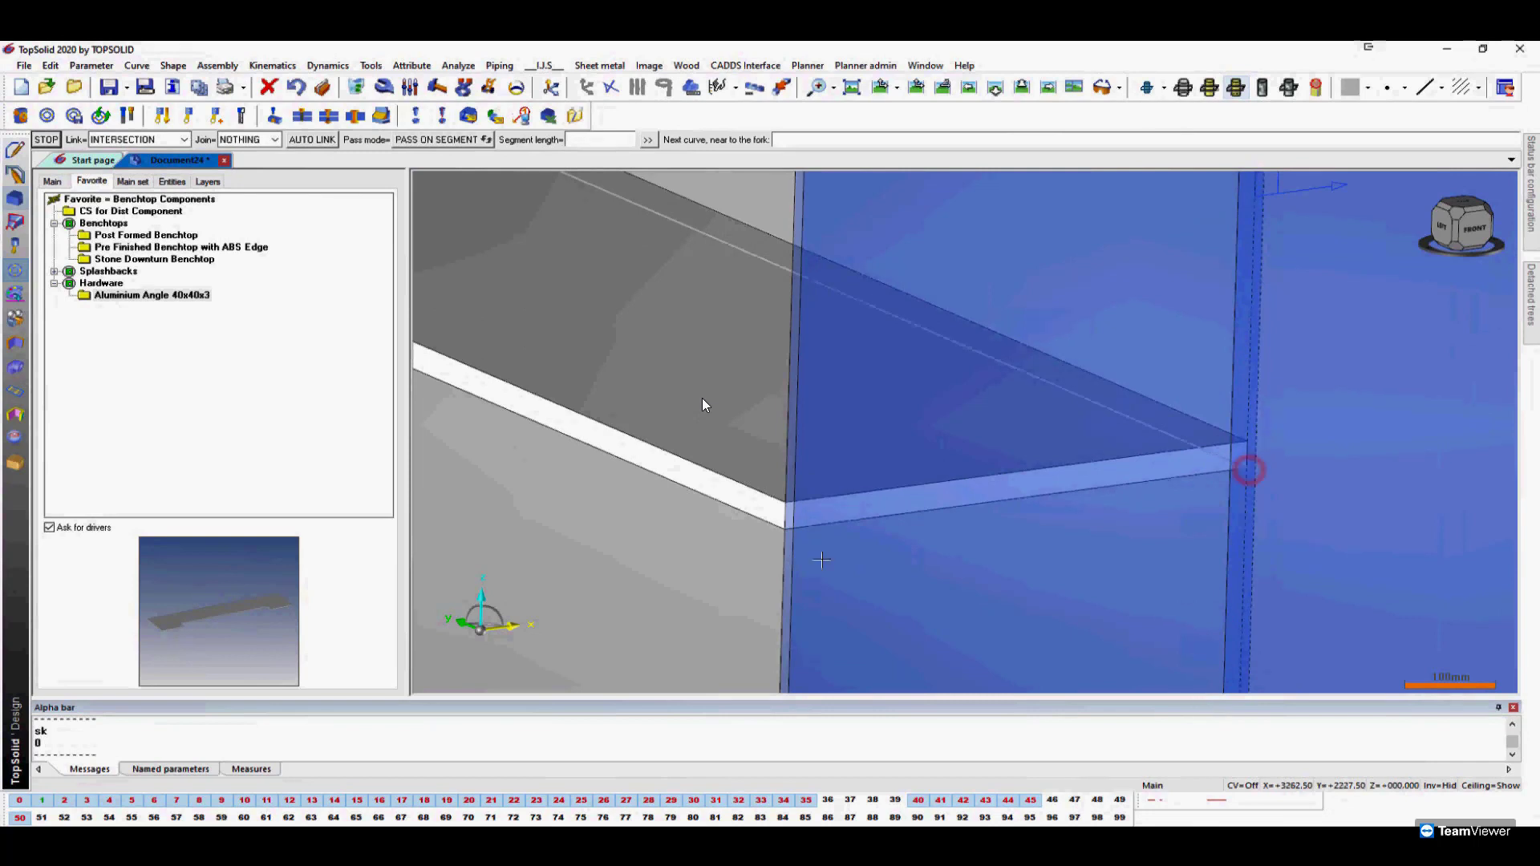
pyautogui.click(783, 531)
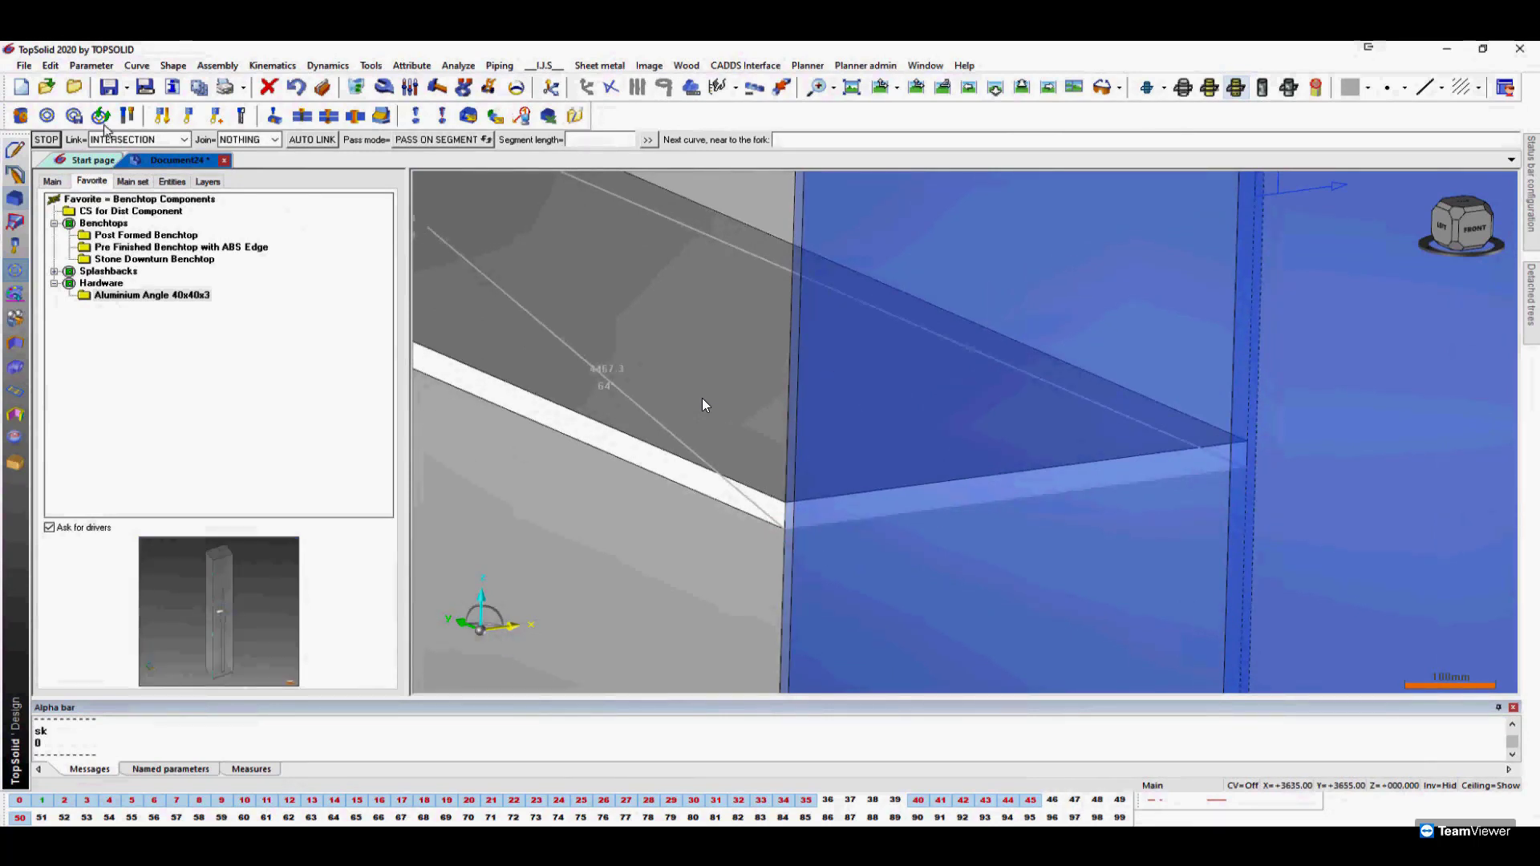
# End the angle's path and set its corner cut to Planar cutext mitre.
pyautogui.click(48, 140)
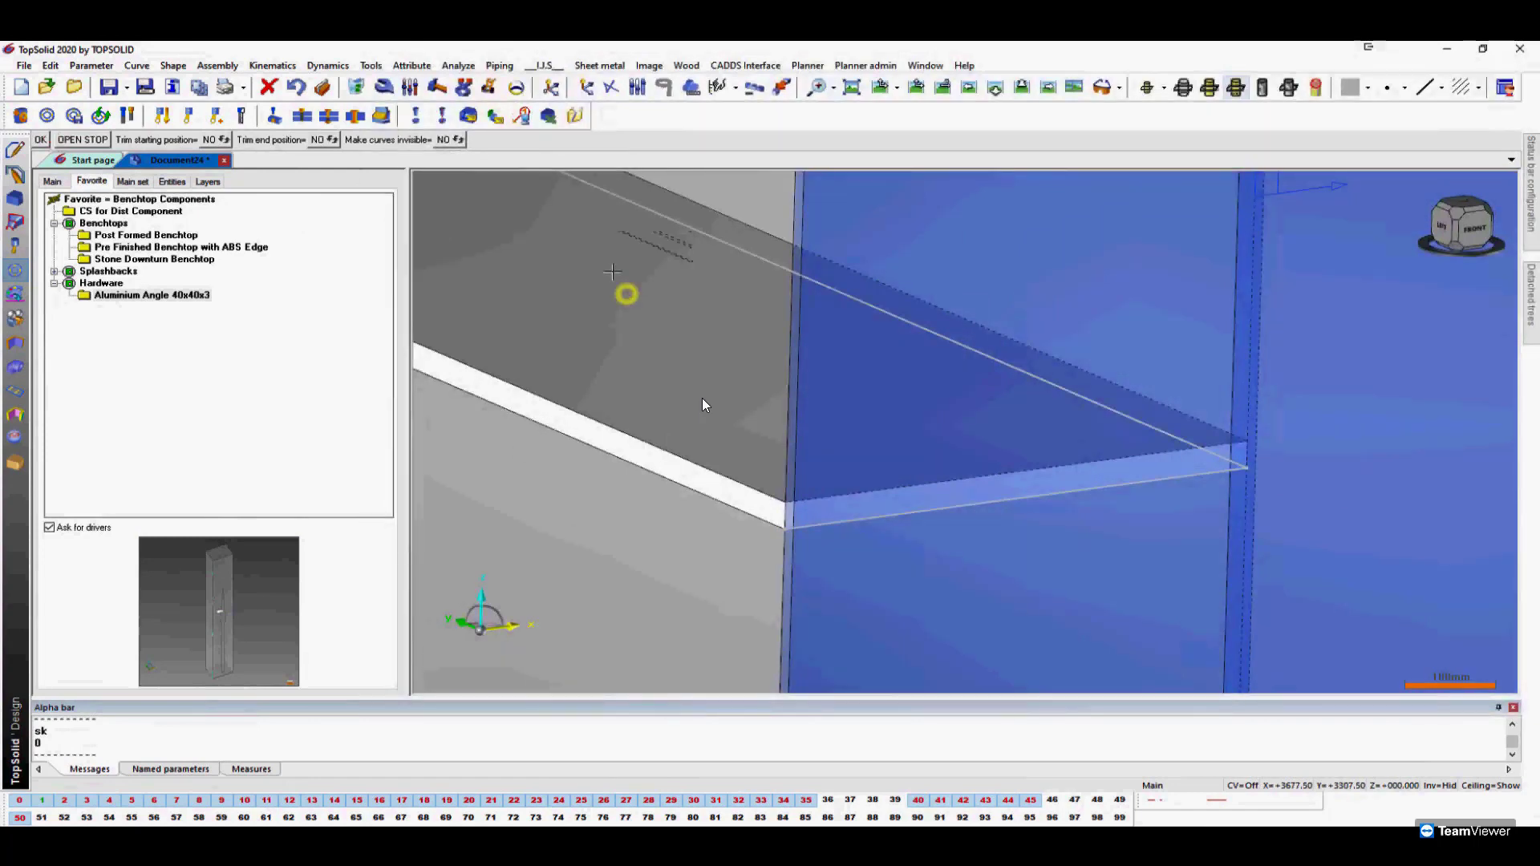
pyautogui.click(457, 140)
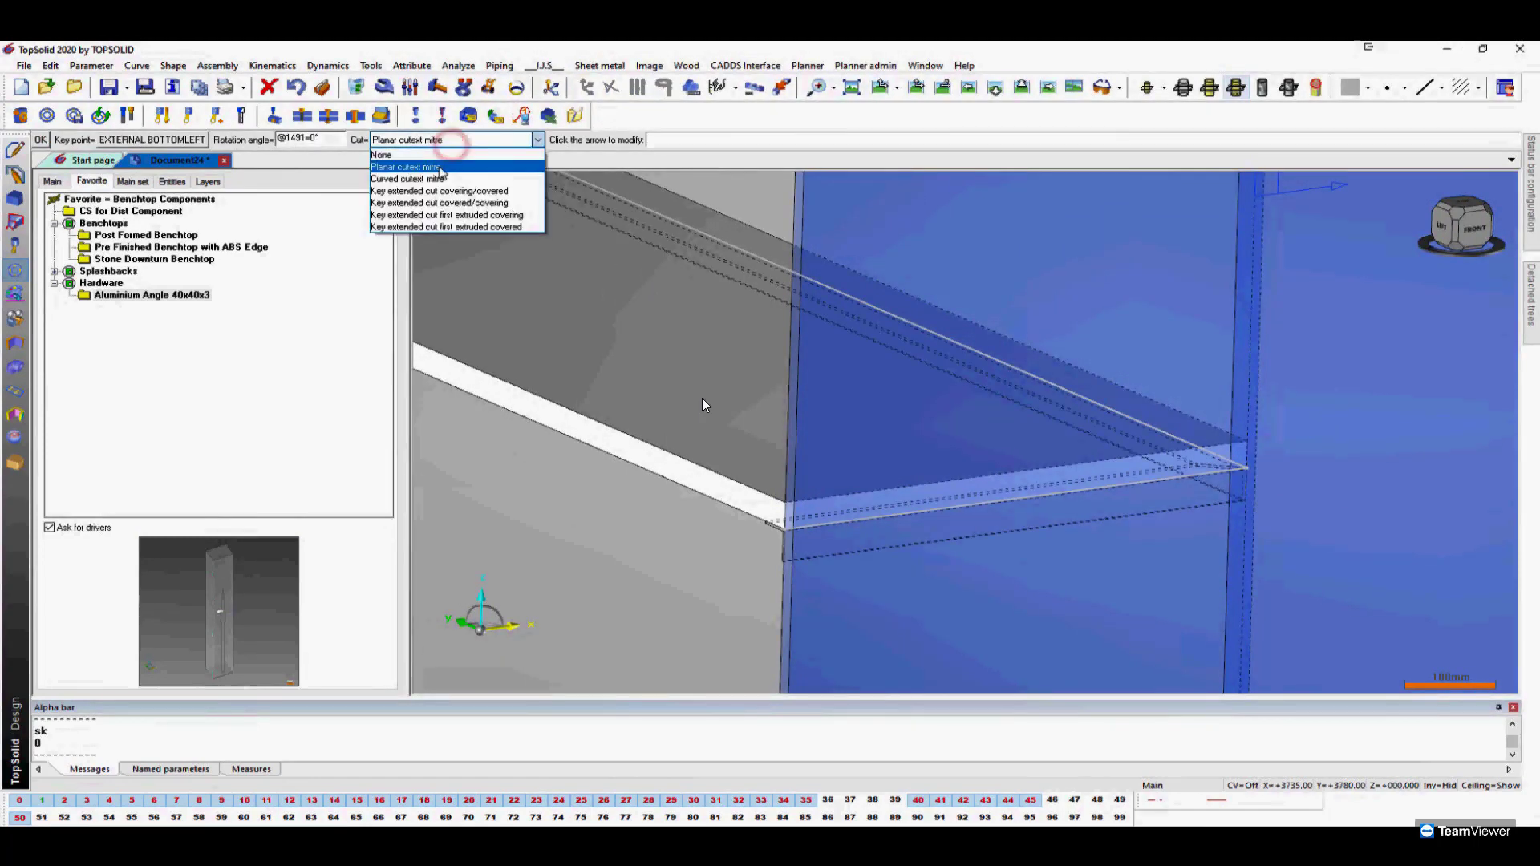
pyautogui.click(440, 167)
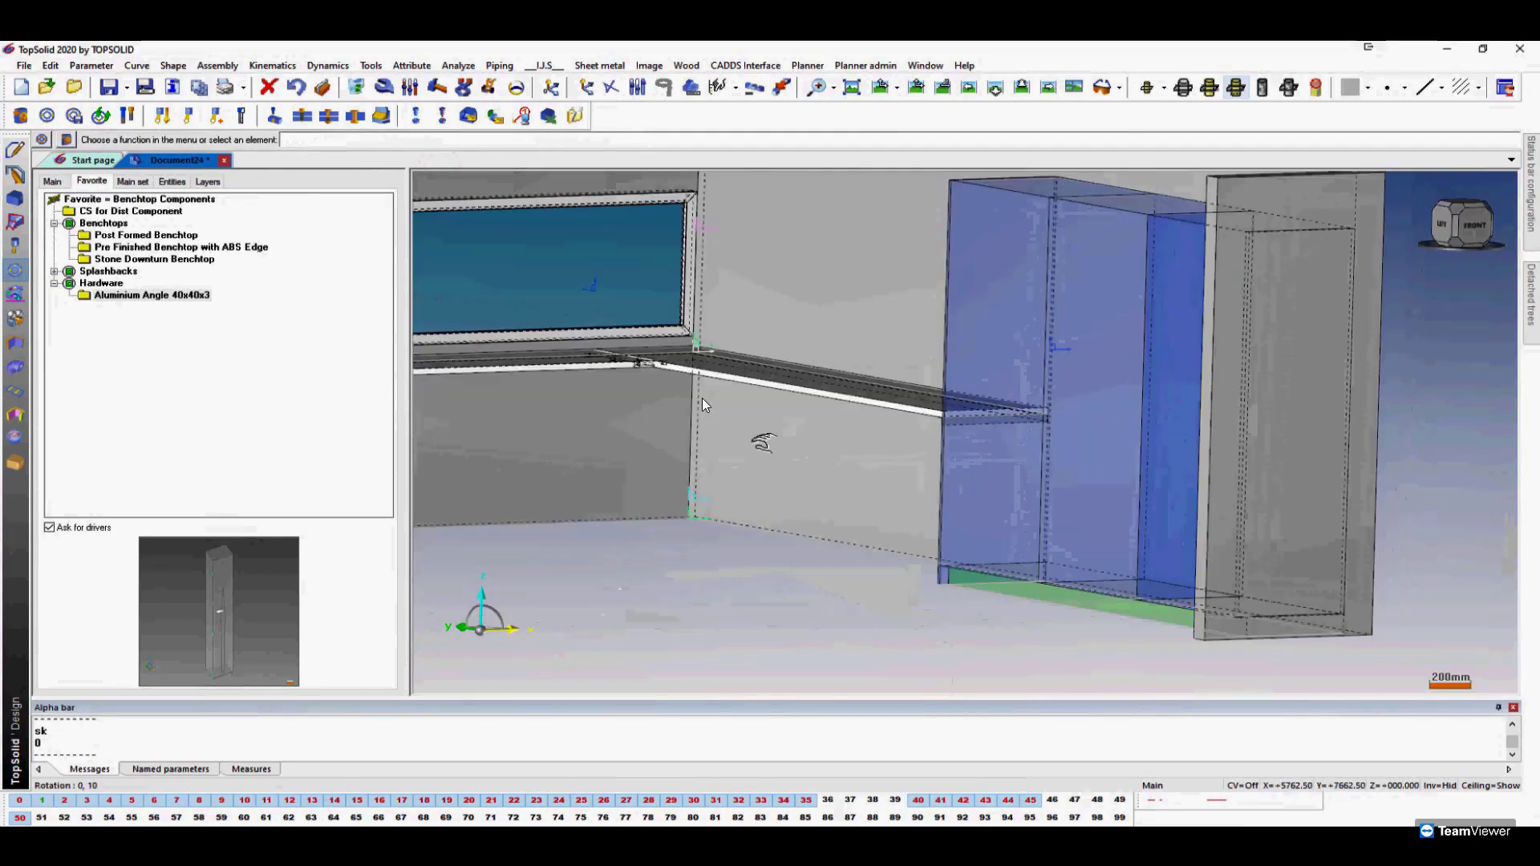
# Turn off layer 27 to hide the room walls.
pyautogui.moveTo(763, 440); pyautogui.dragTo(757, 454, button='middle')
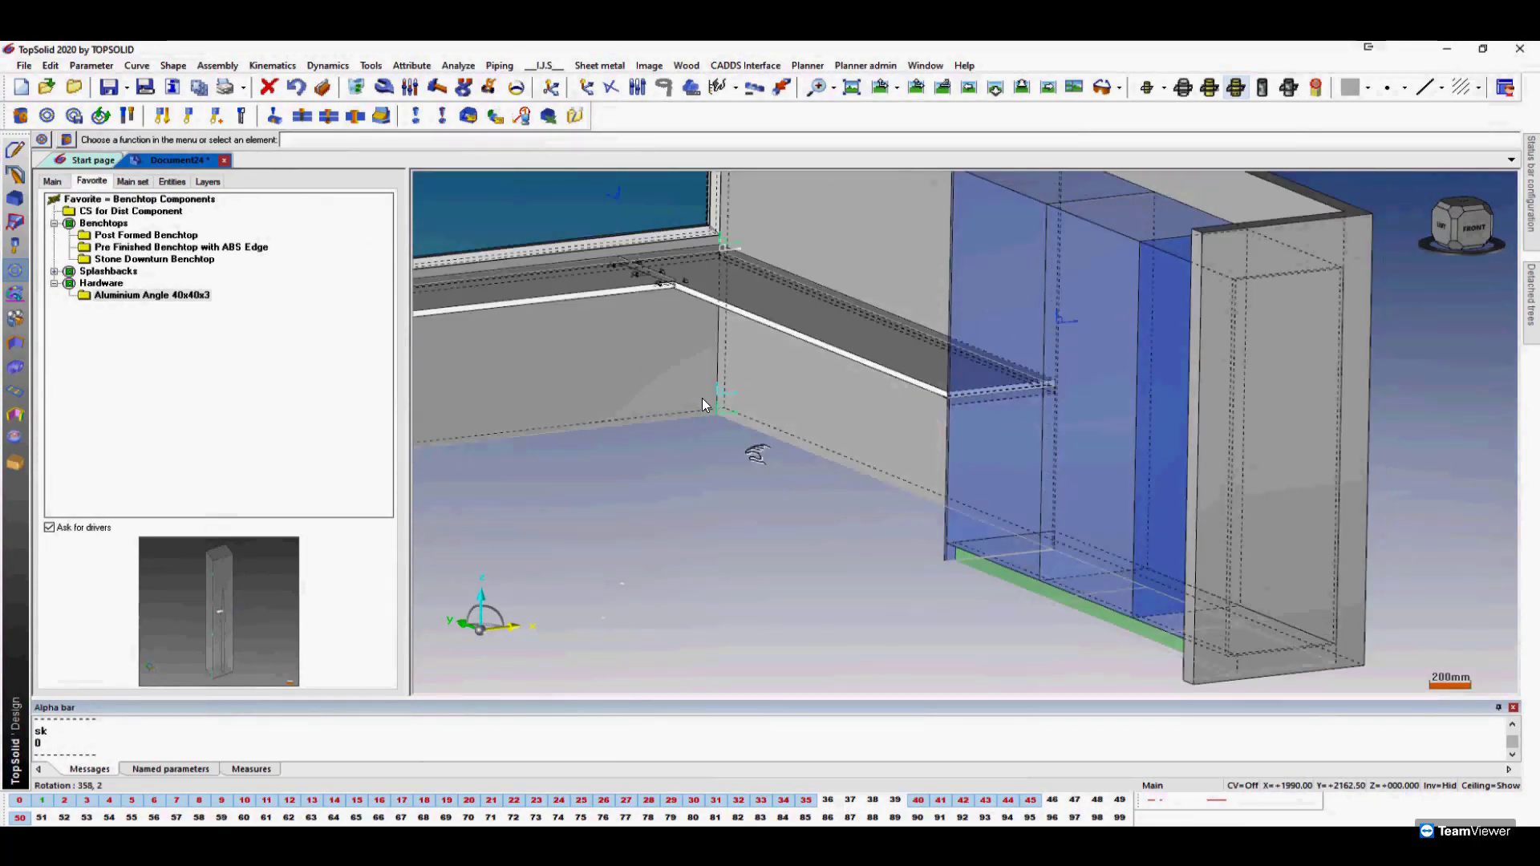
pyautogui.scroll(-3, 756, 455)
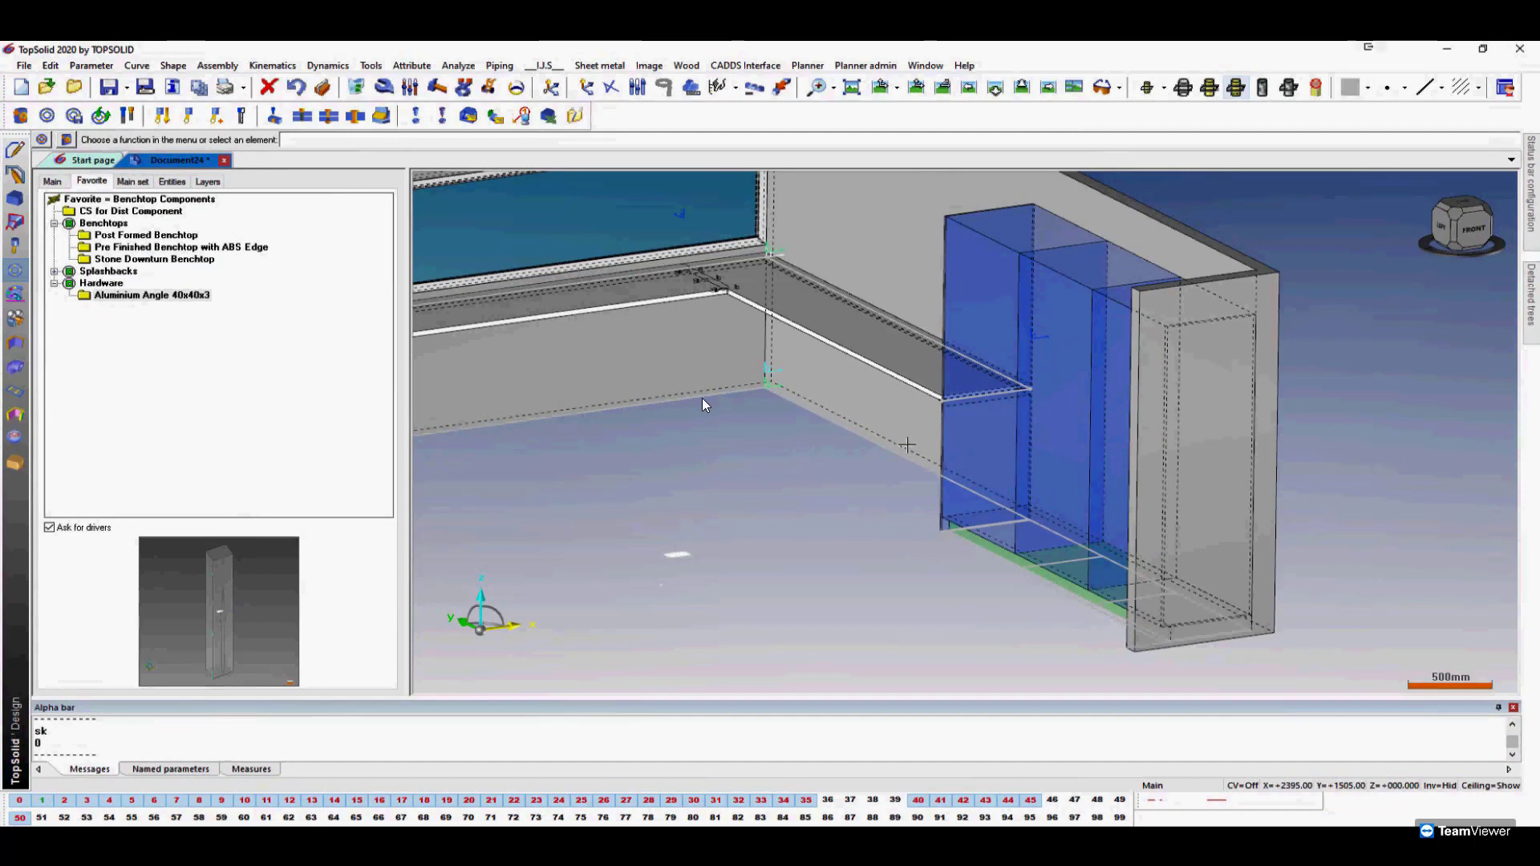
pyautogui.scroll(-2, 1160, 477)
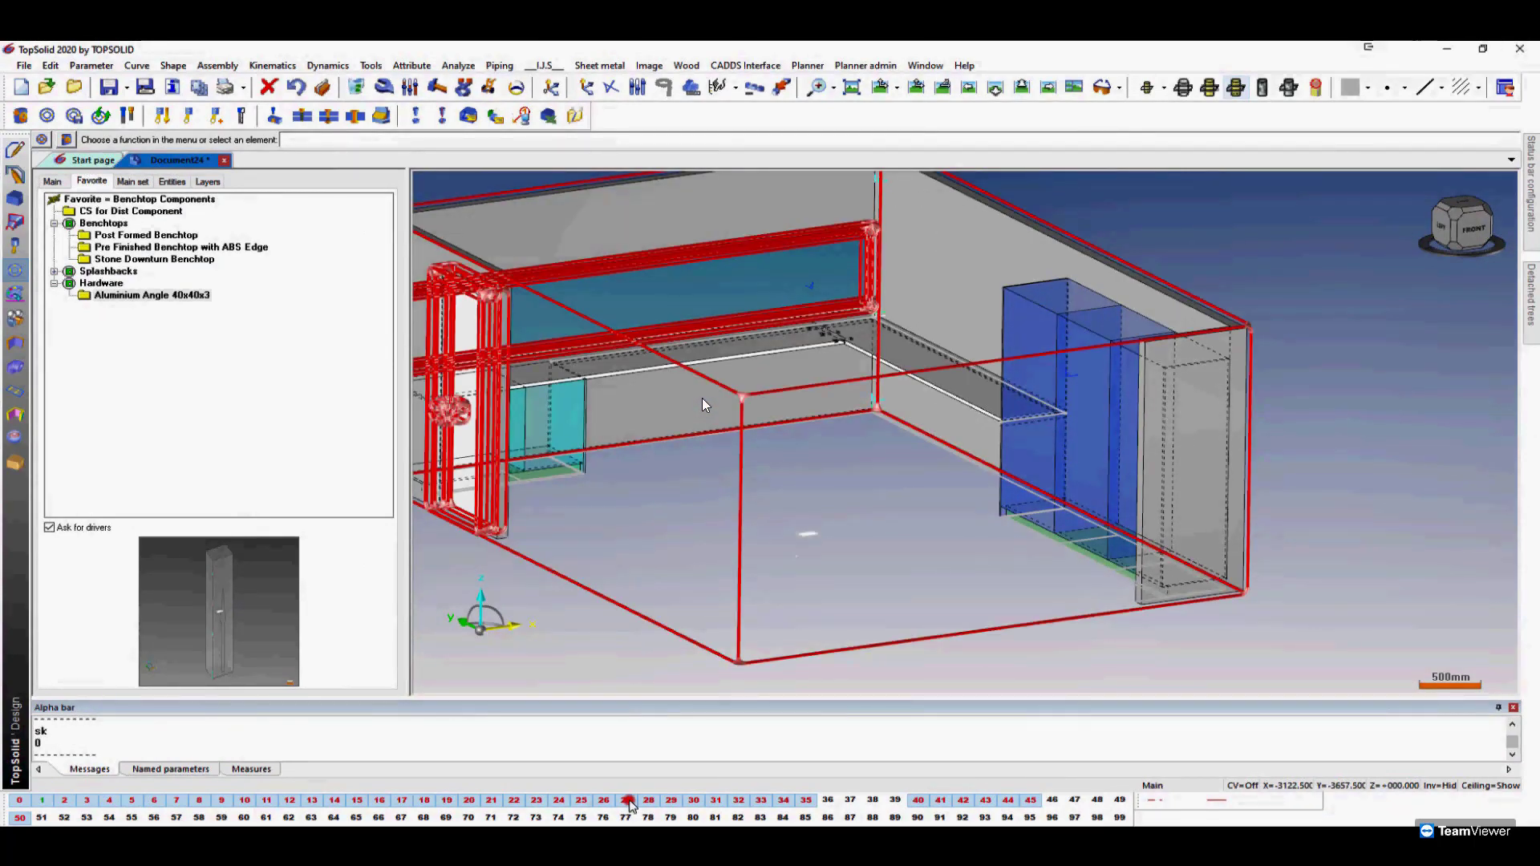
pyautogui.click(628, 799)
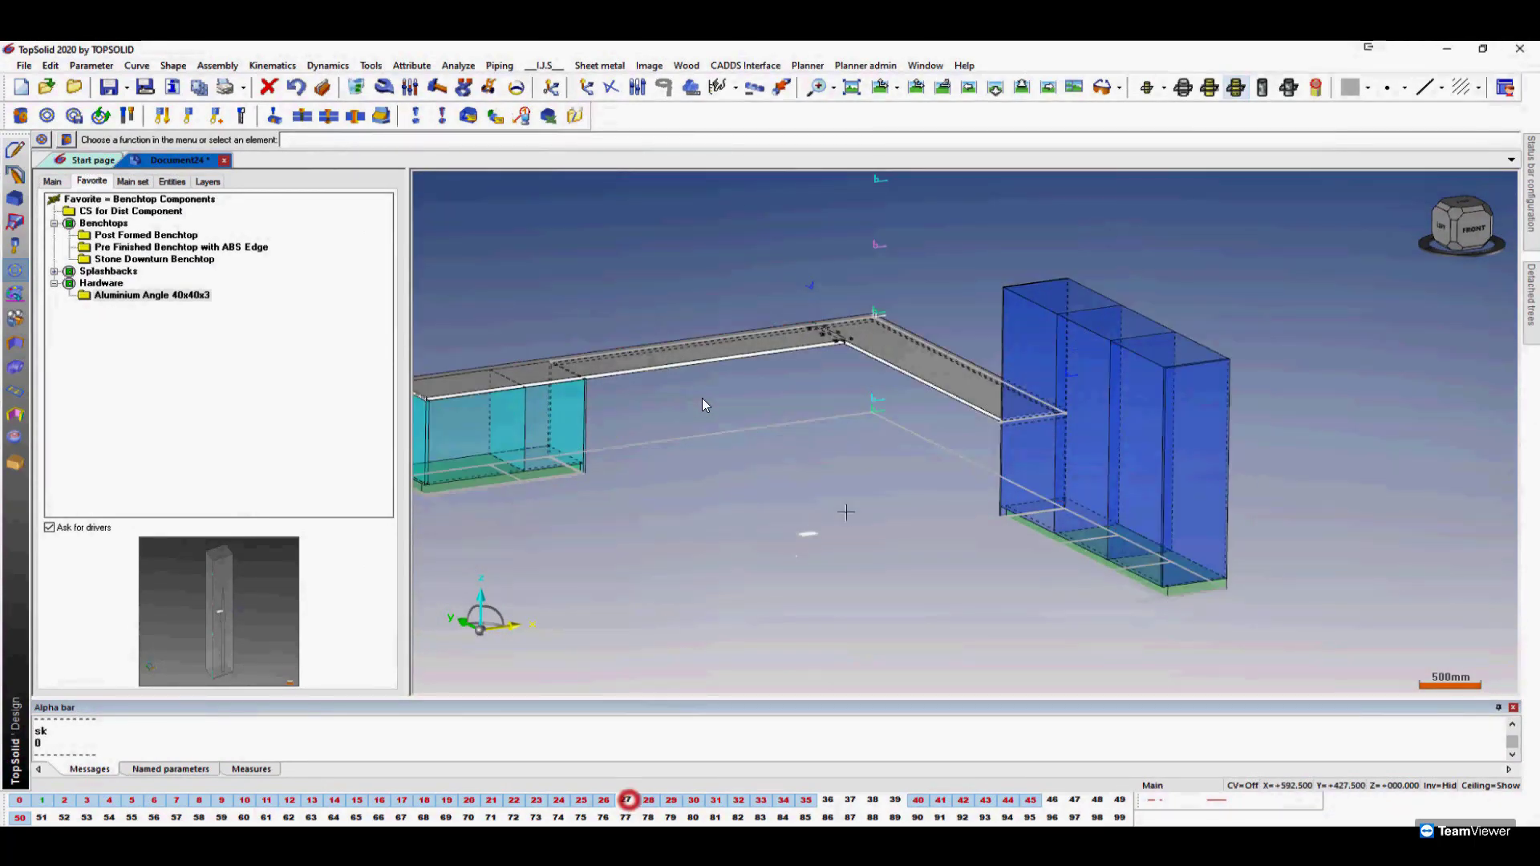
# Switch the component favourites to Cabinetry Favourites and fit 2 Rail Base Carcases inside the base cabinet volumes.
pyautogui.scroll(-2, 846, 512)
pyautogui.rightClick(149, 199)
pyautogui.click(224, 235)
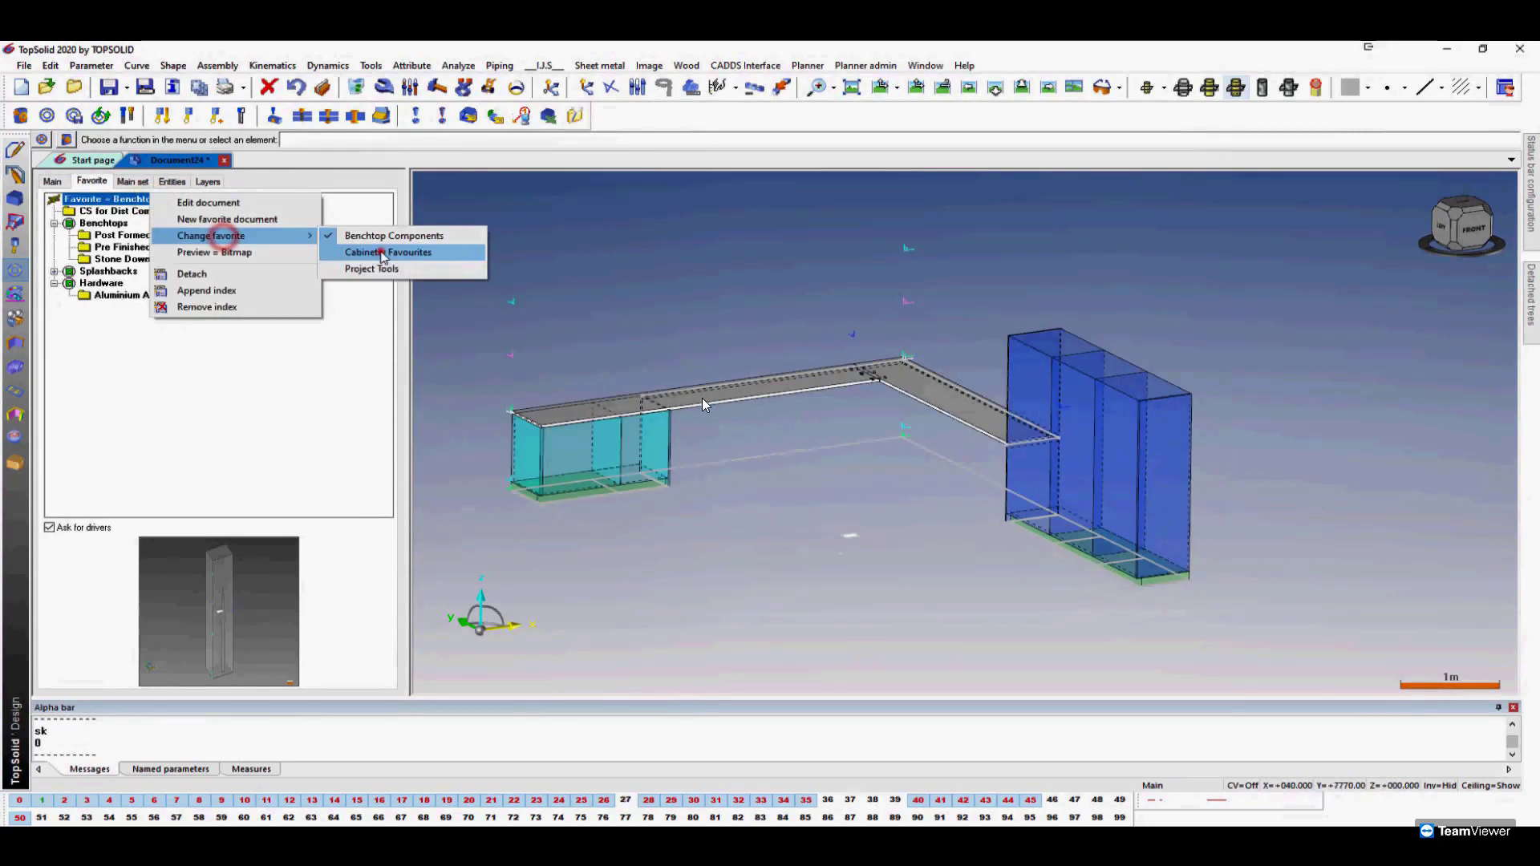
pyautogui.click(382, 253)
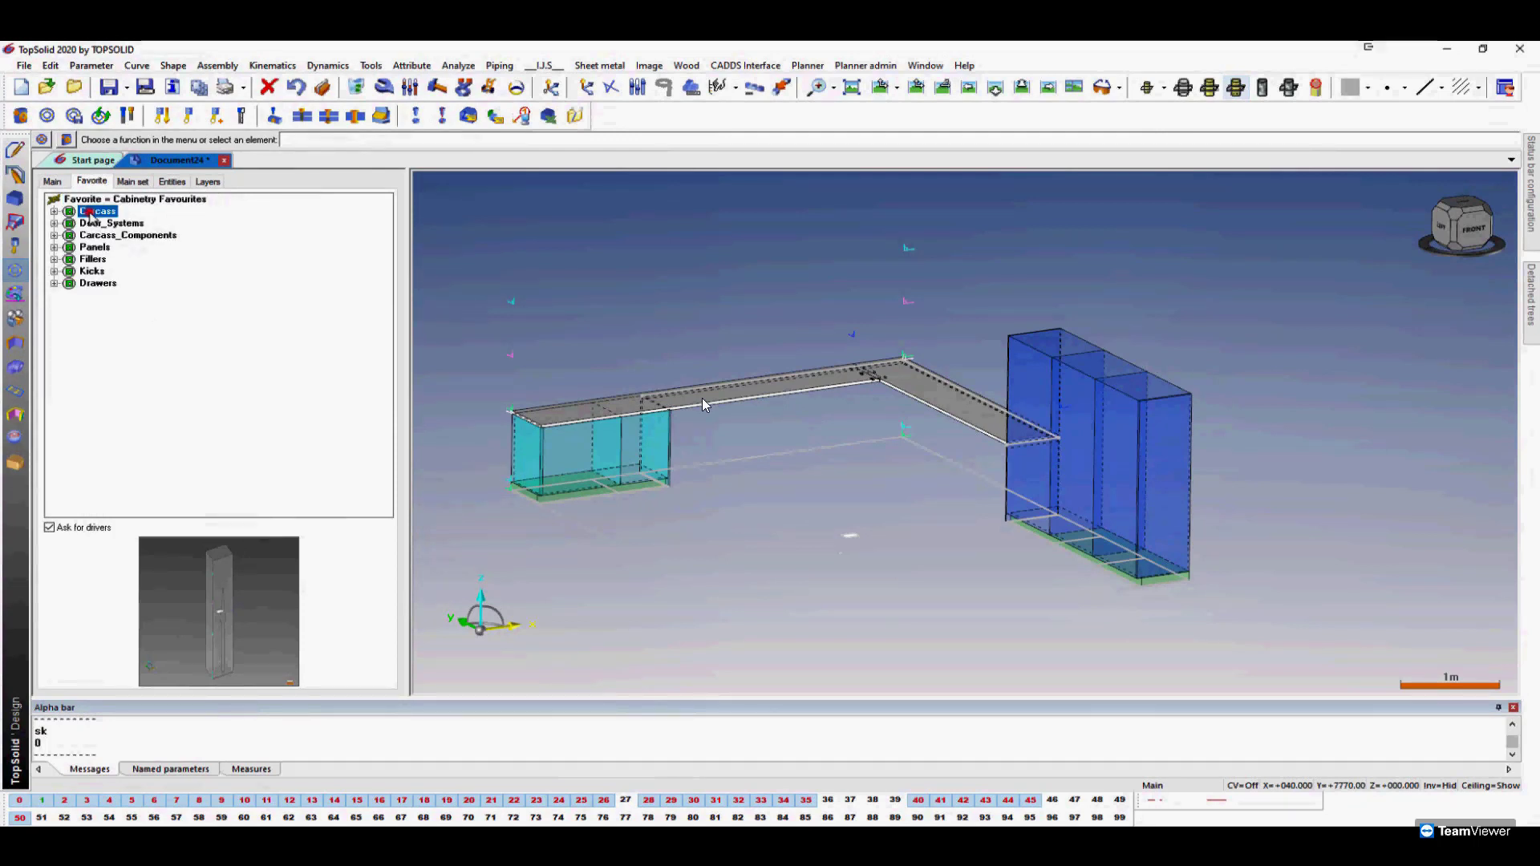
pyautogui.doubleClick(90, 210)
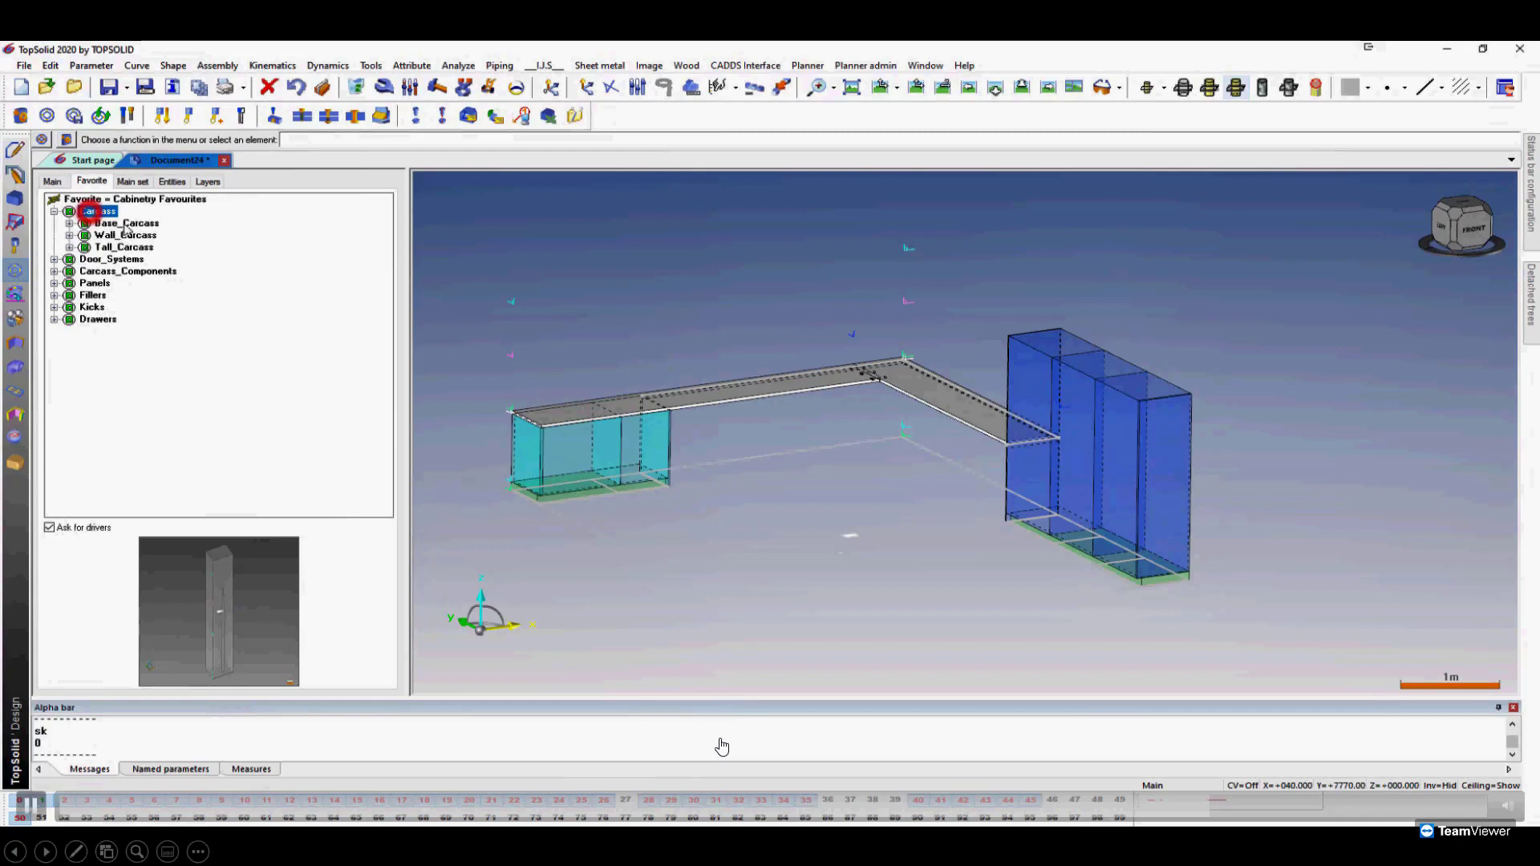
pyautogui.doubleClick(126, 223)
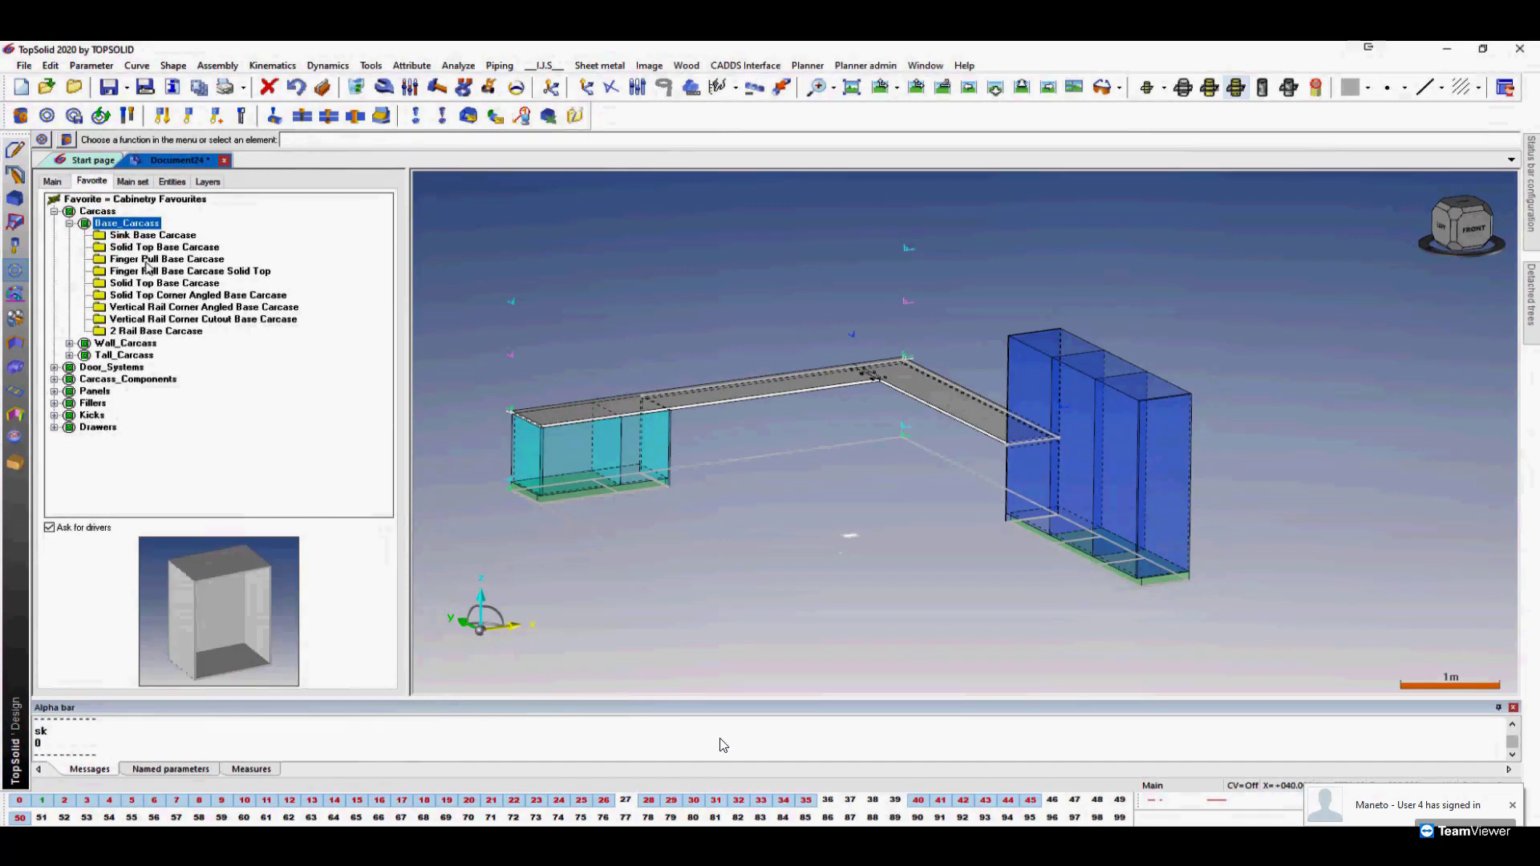
pyautogui.doubleClick(146, 260)
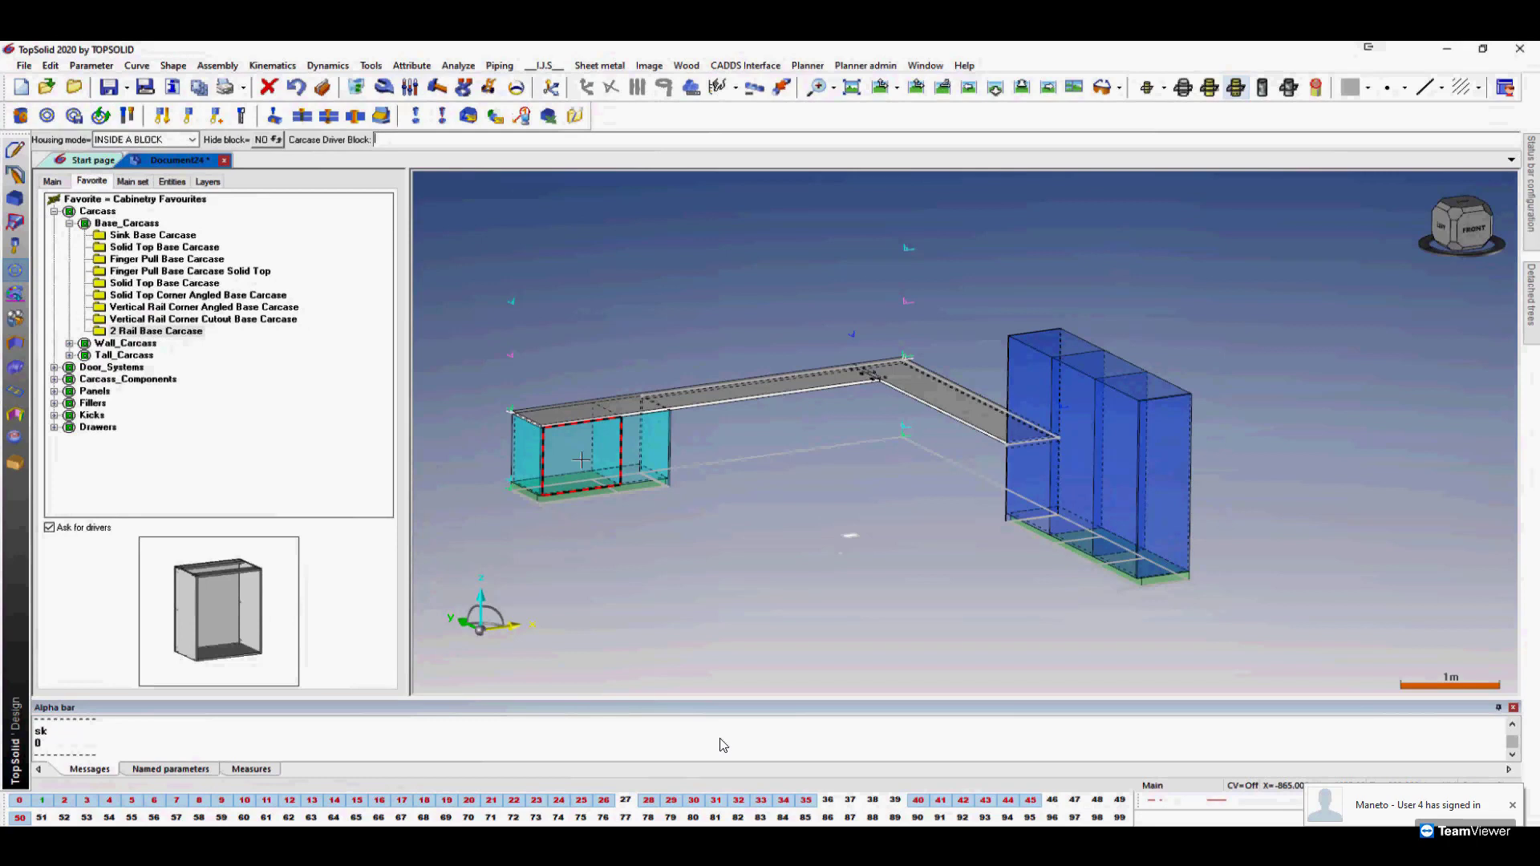
pyautogui.click(582, 460)
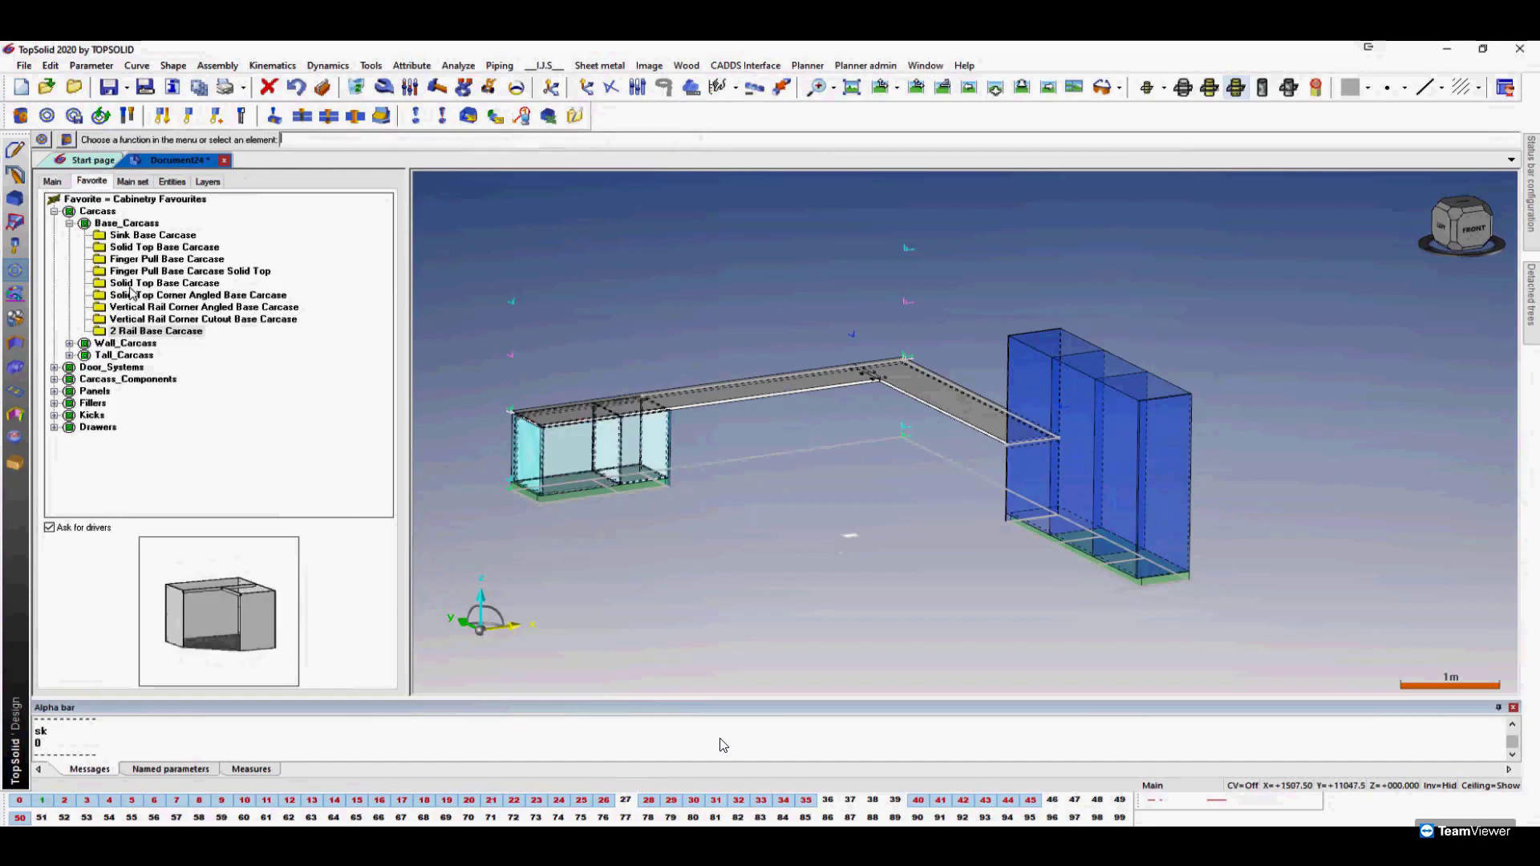
# Fit Solid Top Tall Carcases inside the three tall cabinet volumes and process their machining automatically.
pyautogui.click(69, 223)
pyautogui.click(69, 247)
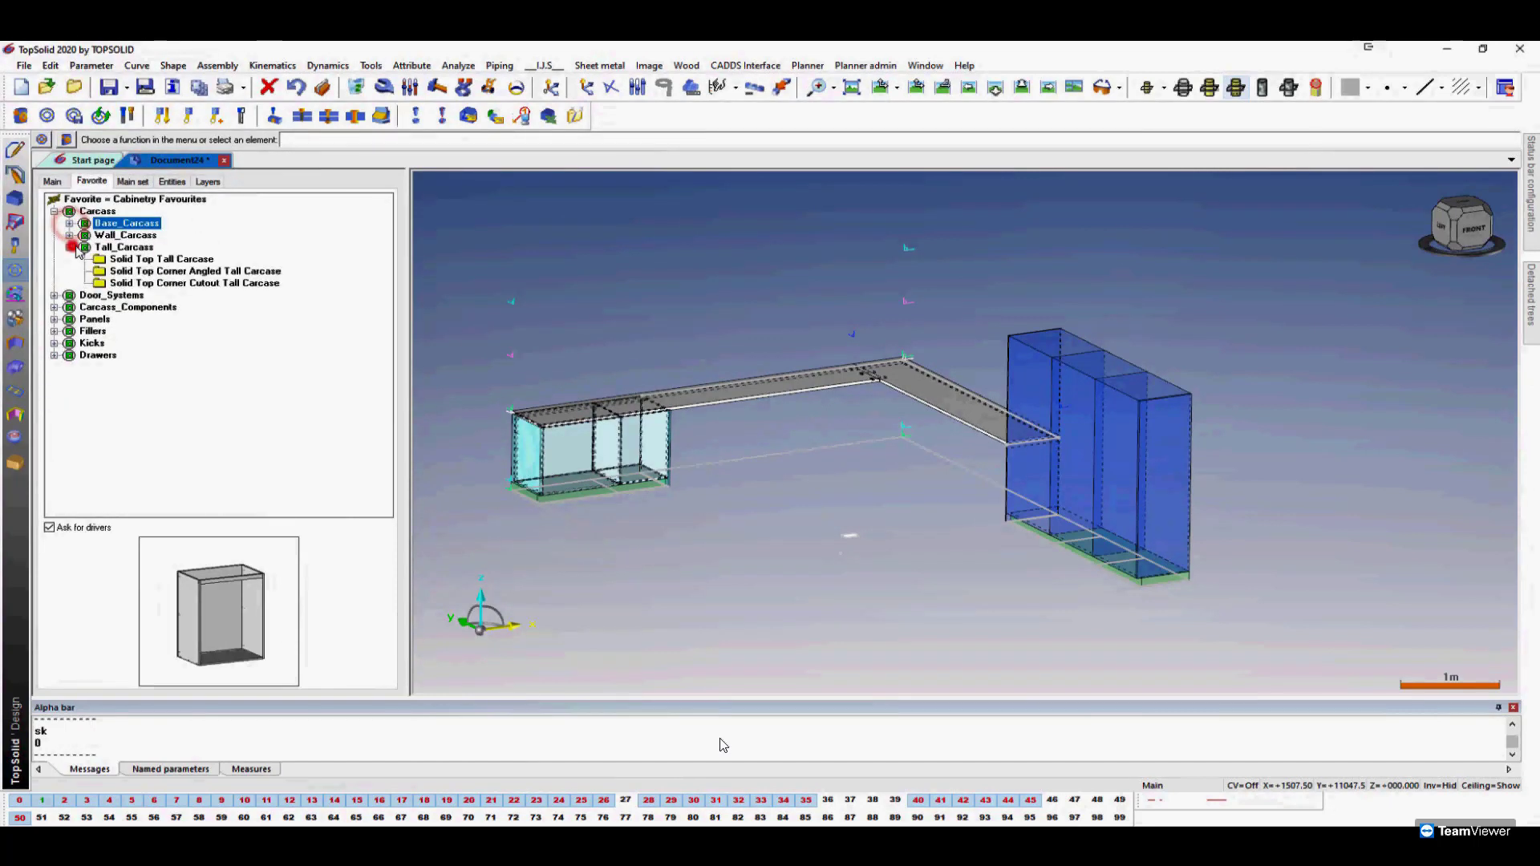
pyautogui.doubleClick(160, 259)
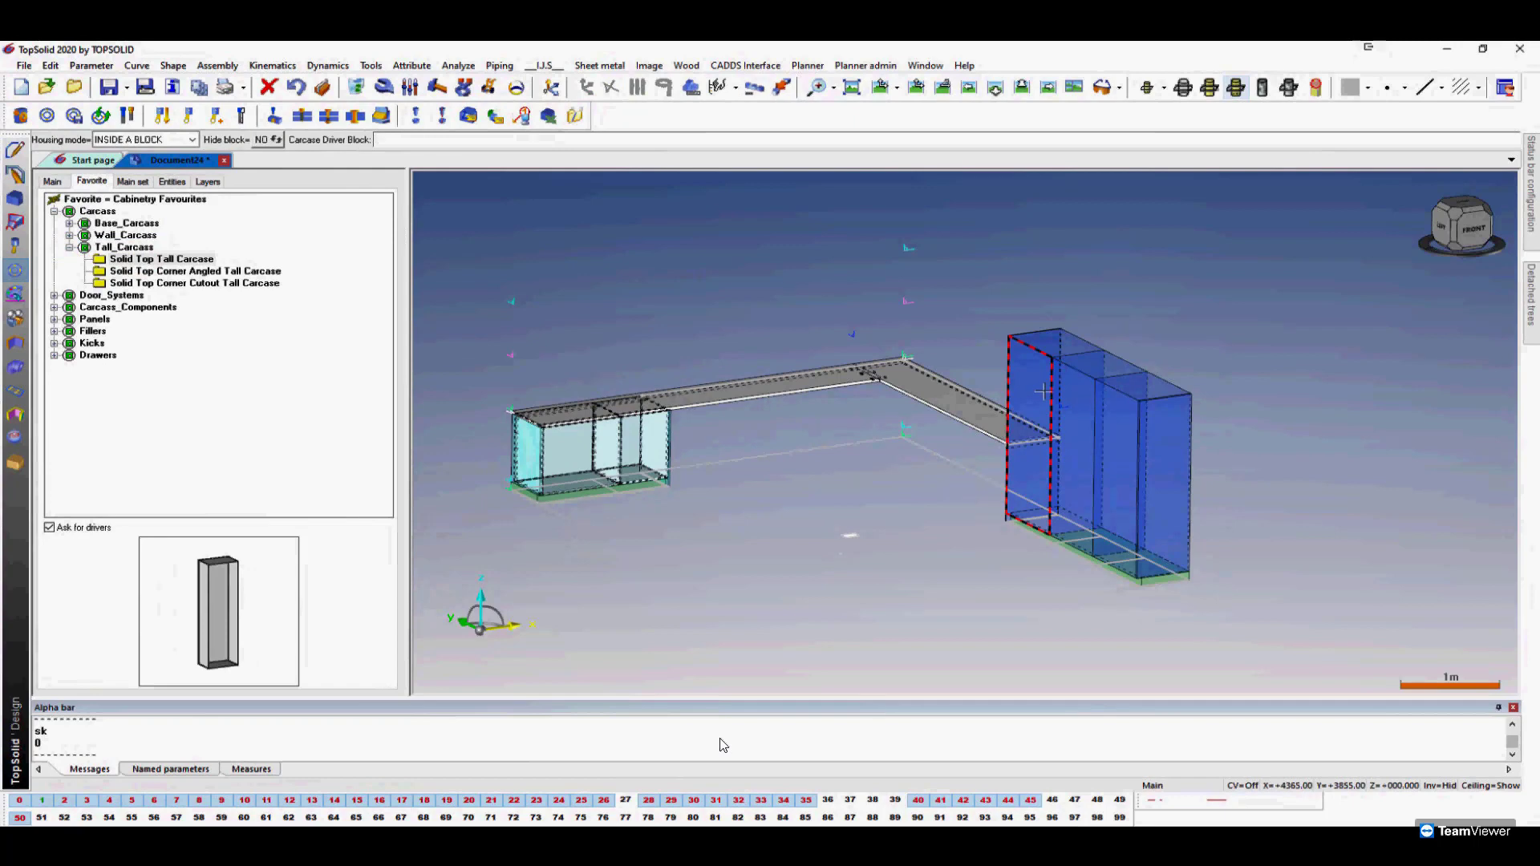
pyautogui.click(1042, 391)
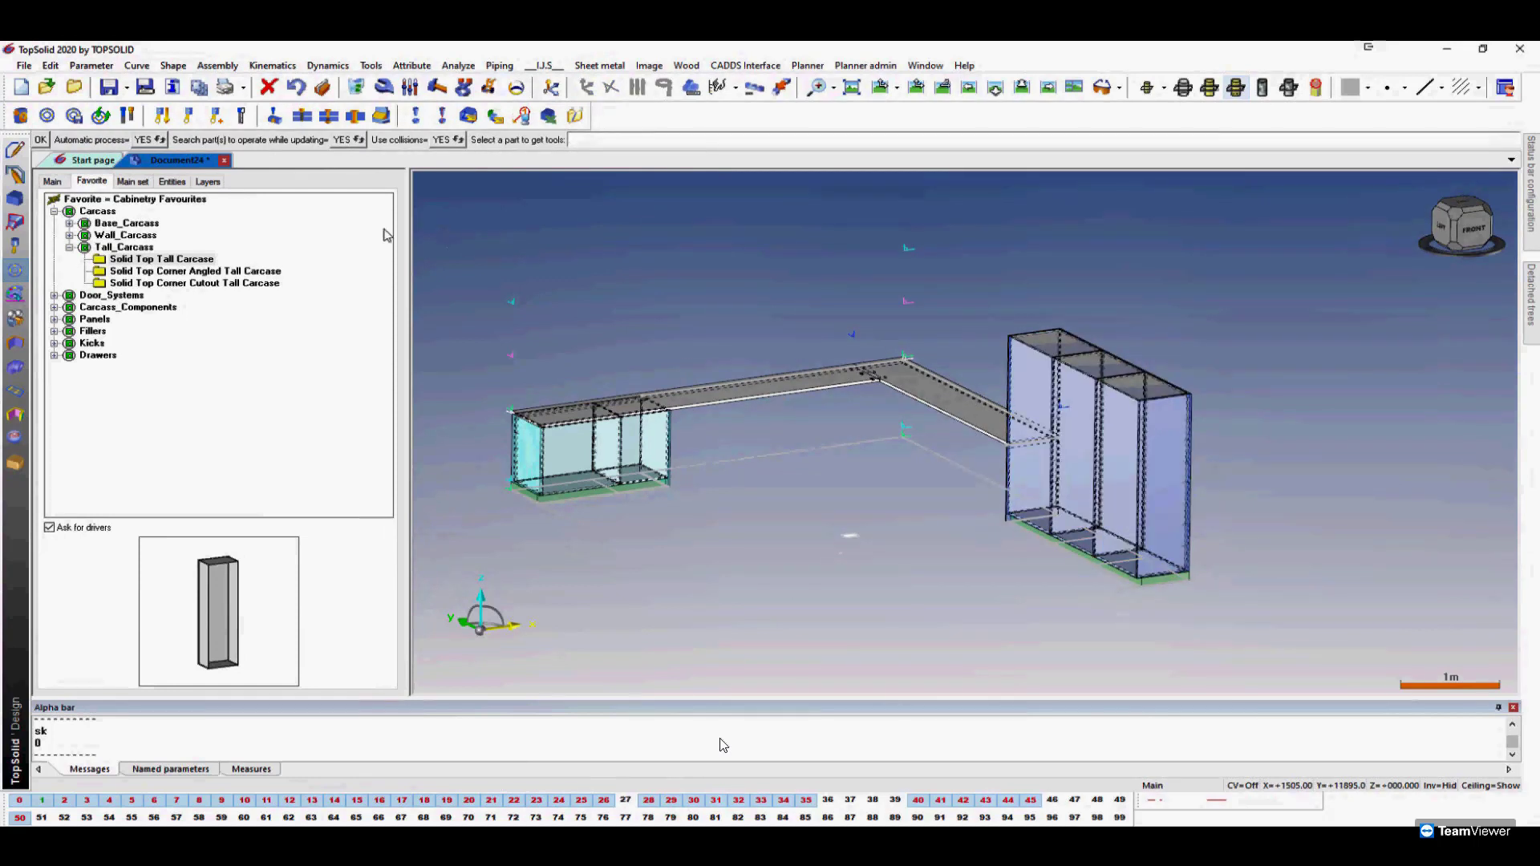
pyautogui.click(521, 250)
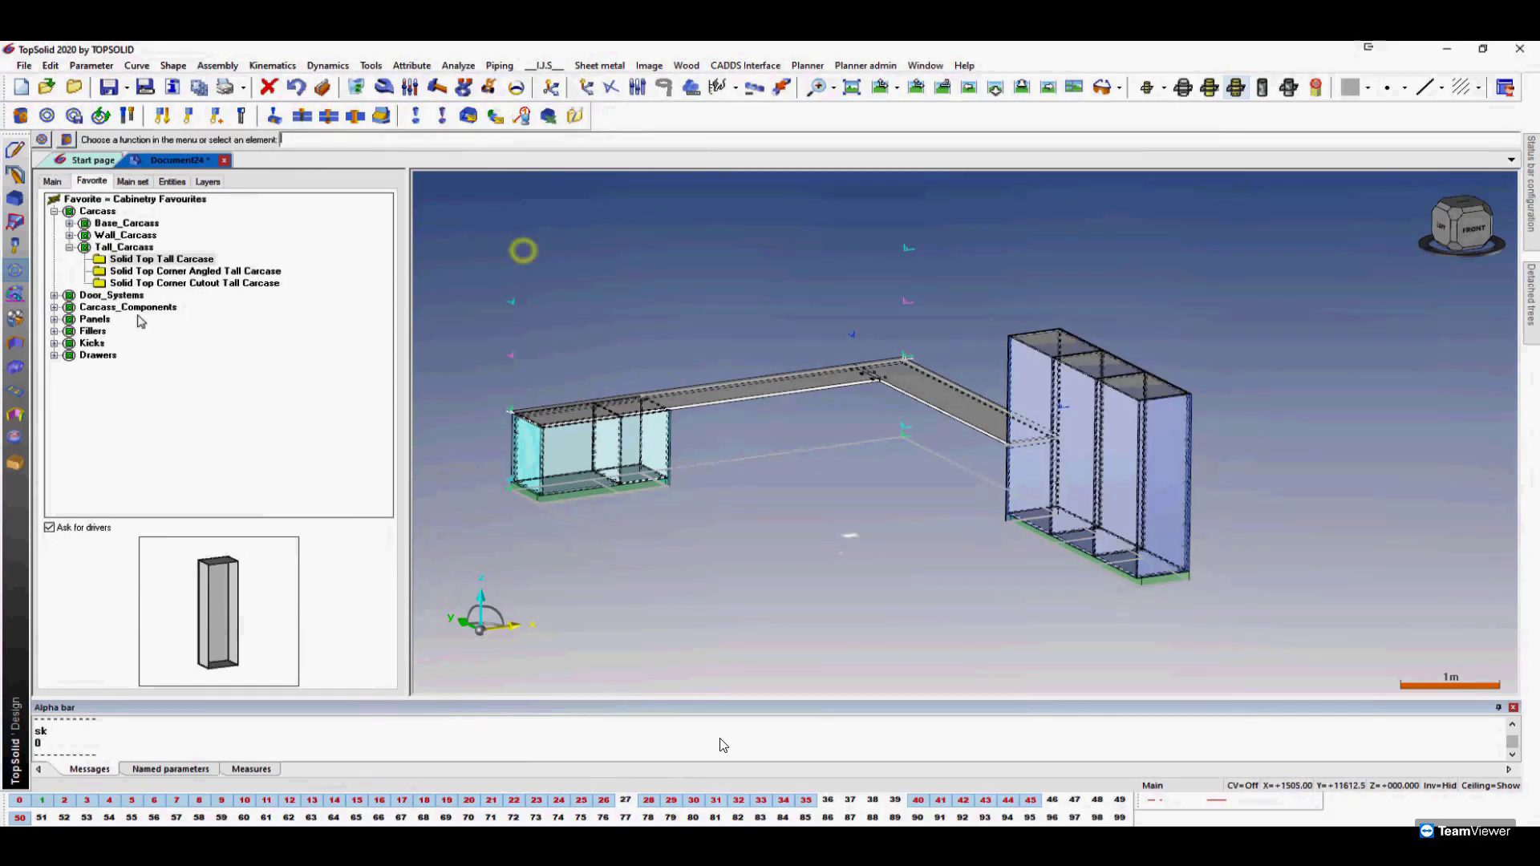
# Fit Kick with False Front assemblies inside the kicker volumes of the base and tall cabinets, using automatic values for all parameters.
pyautogui.click(54, 343)
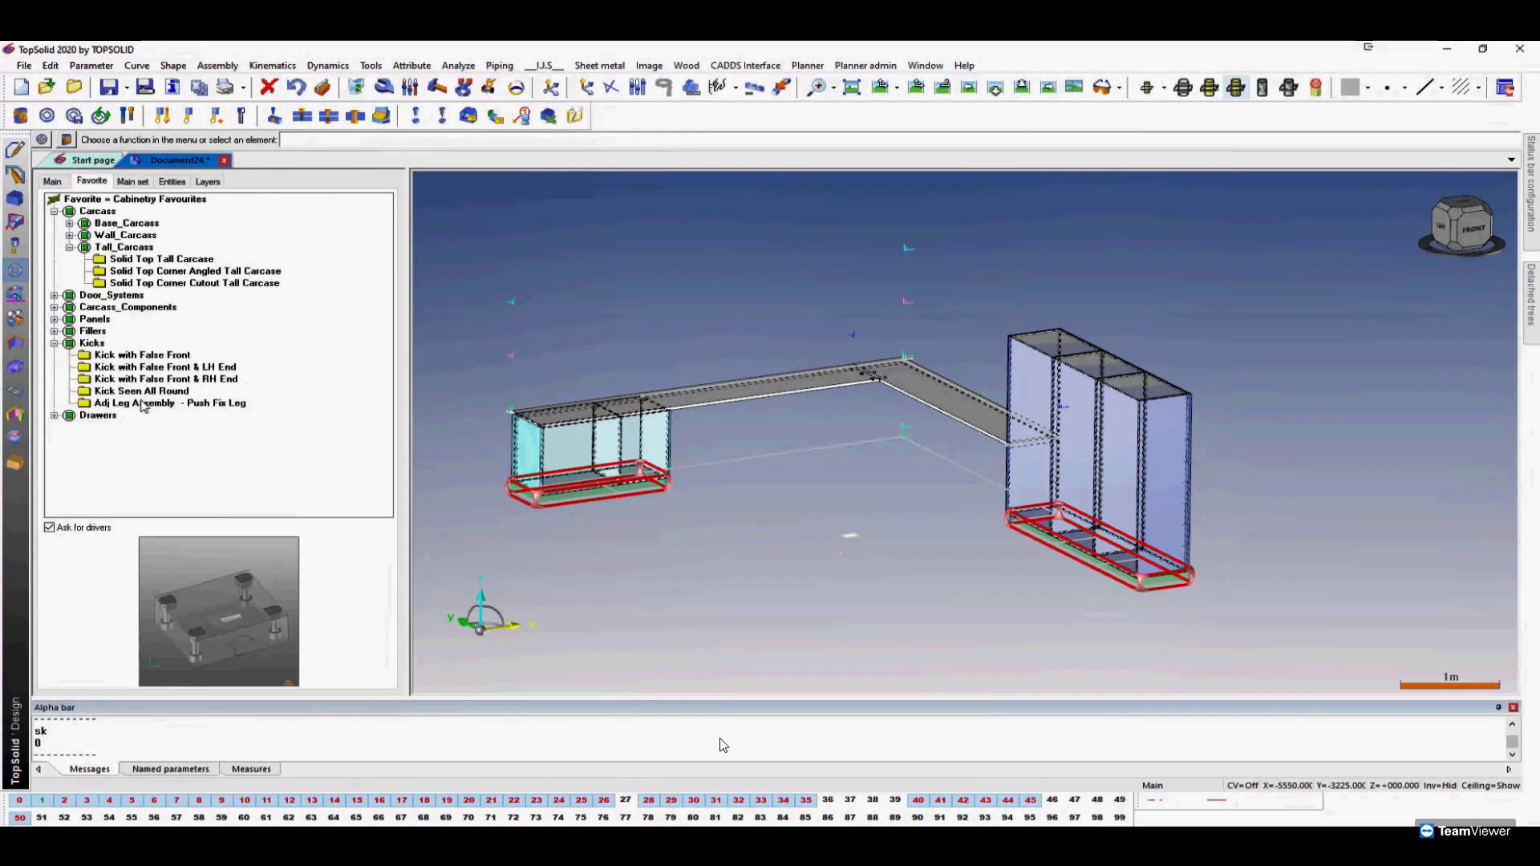
pyautogui.doubleClick(140, 354)
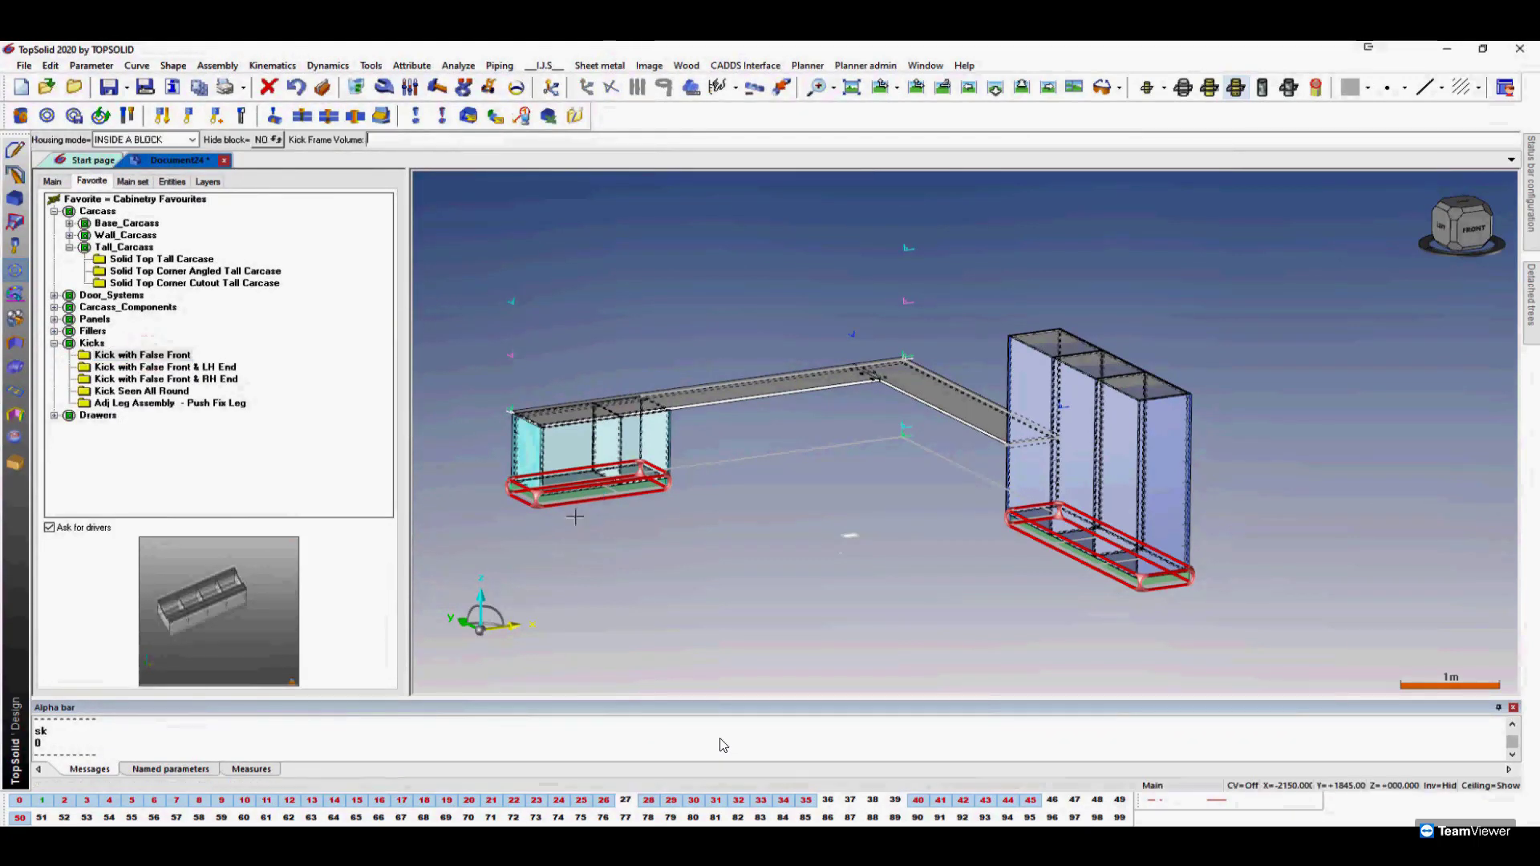
pyautogui.scroll(2, 574, 516)
pyautogui.click(598, 438)
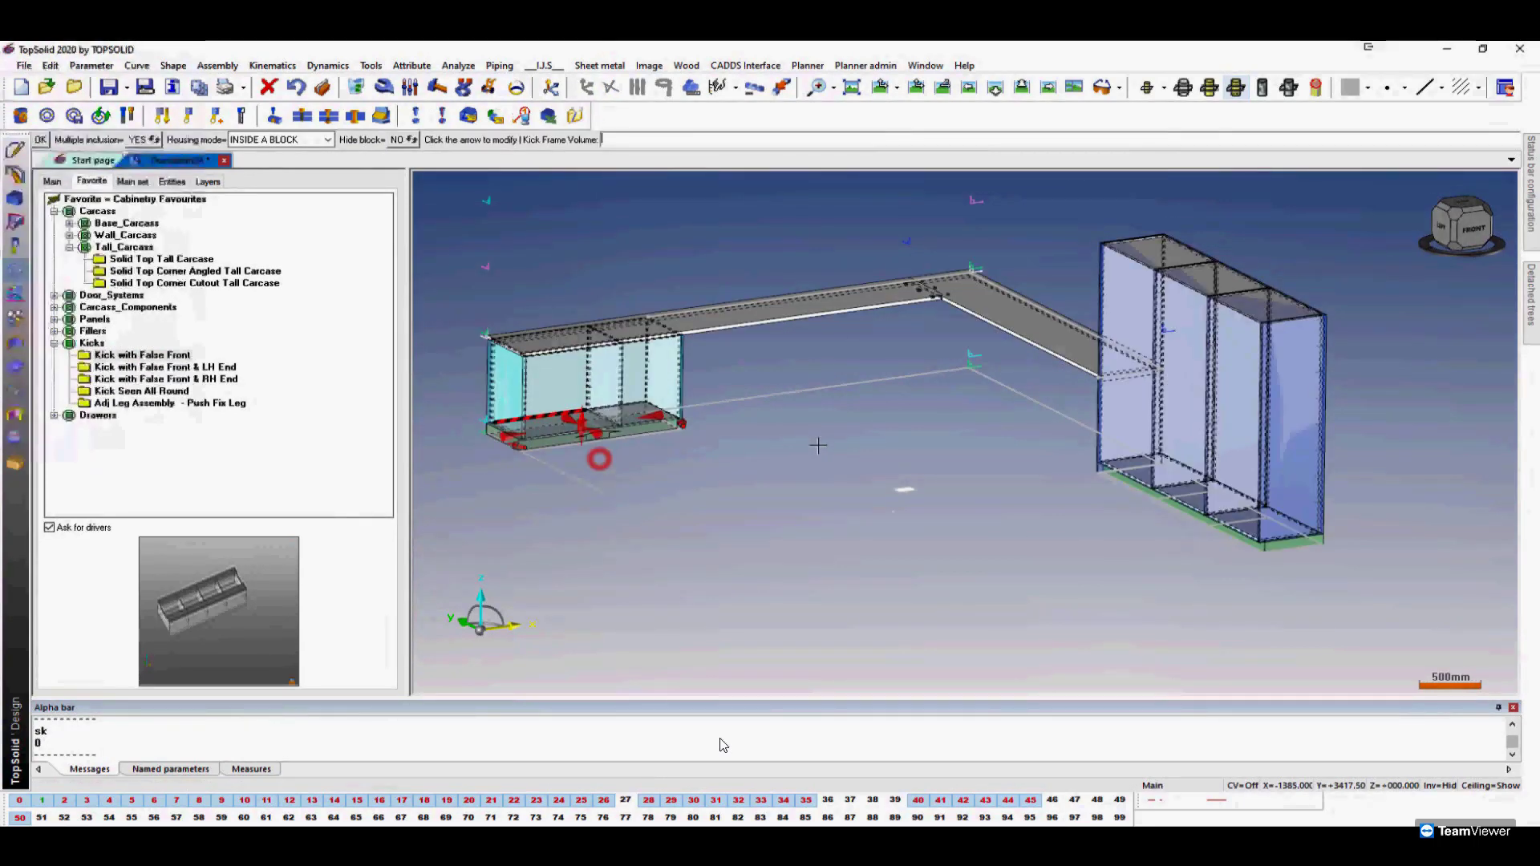
pyautogui.scroll(-2, 743, 470)
pyautogui.middleClick(742, 471)
pyautogui.click(452, 137)
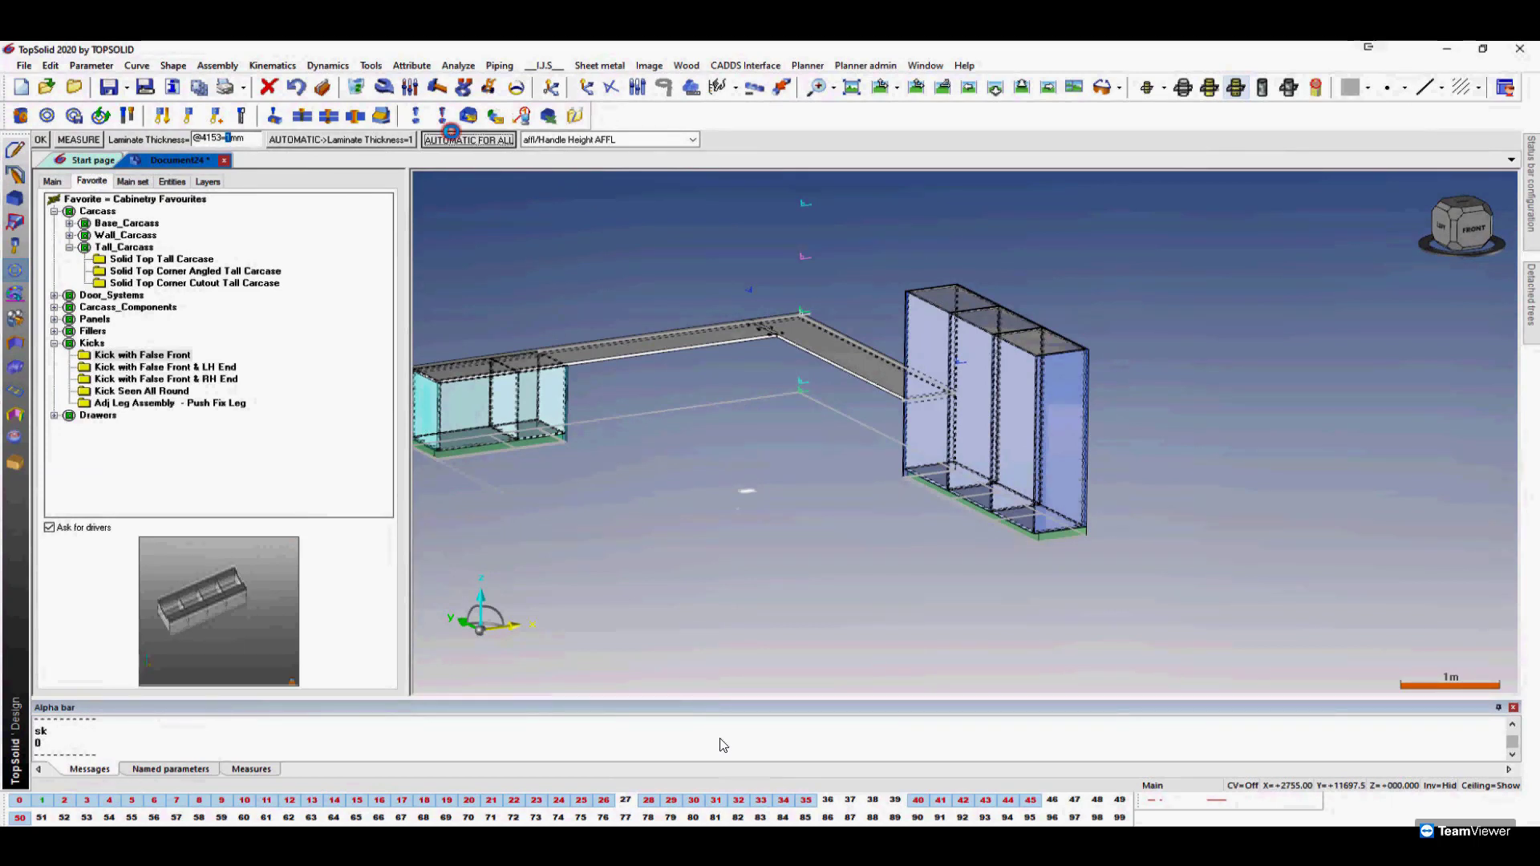
pyautogui.scroll(-2, 547, 251)
pyautogui.middleClick(547, 251)
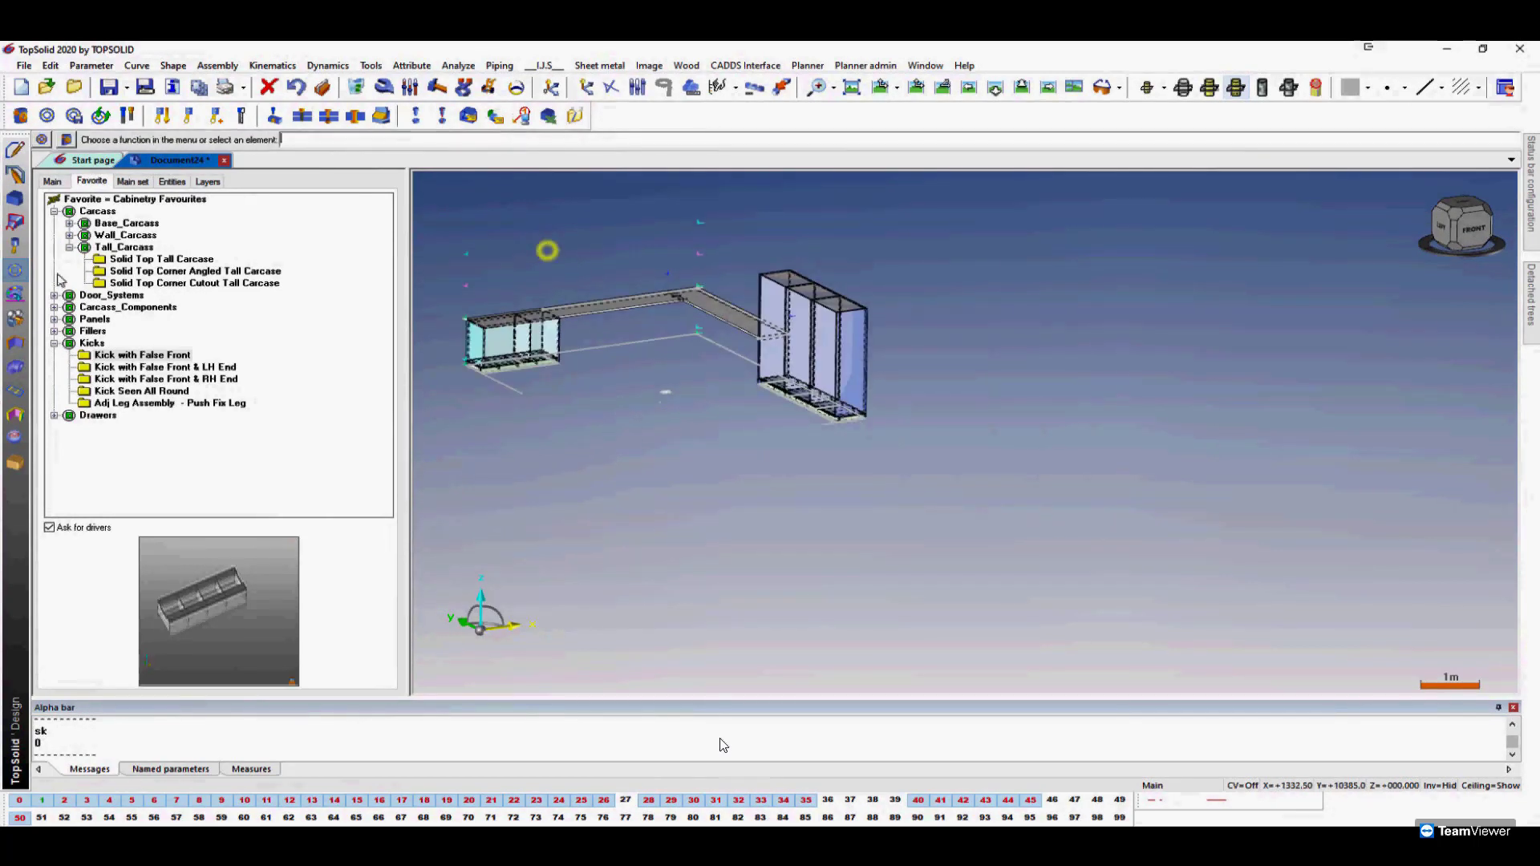
# Insert Filler With Packer components into the filler volumes of the base and tall cabinet runs.
pyautogui.click(54, 331)
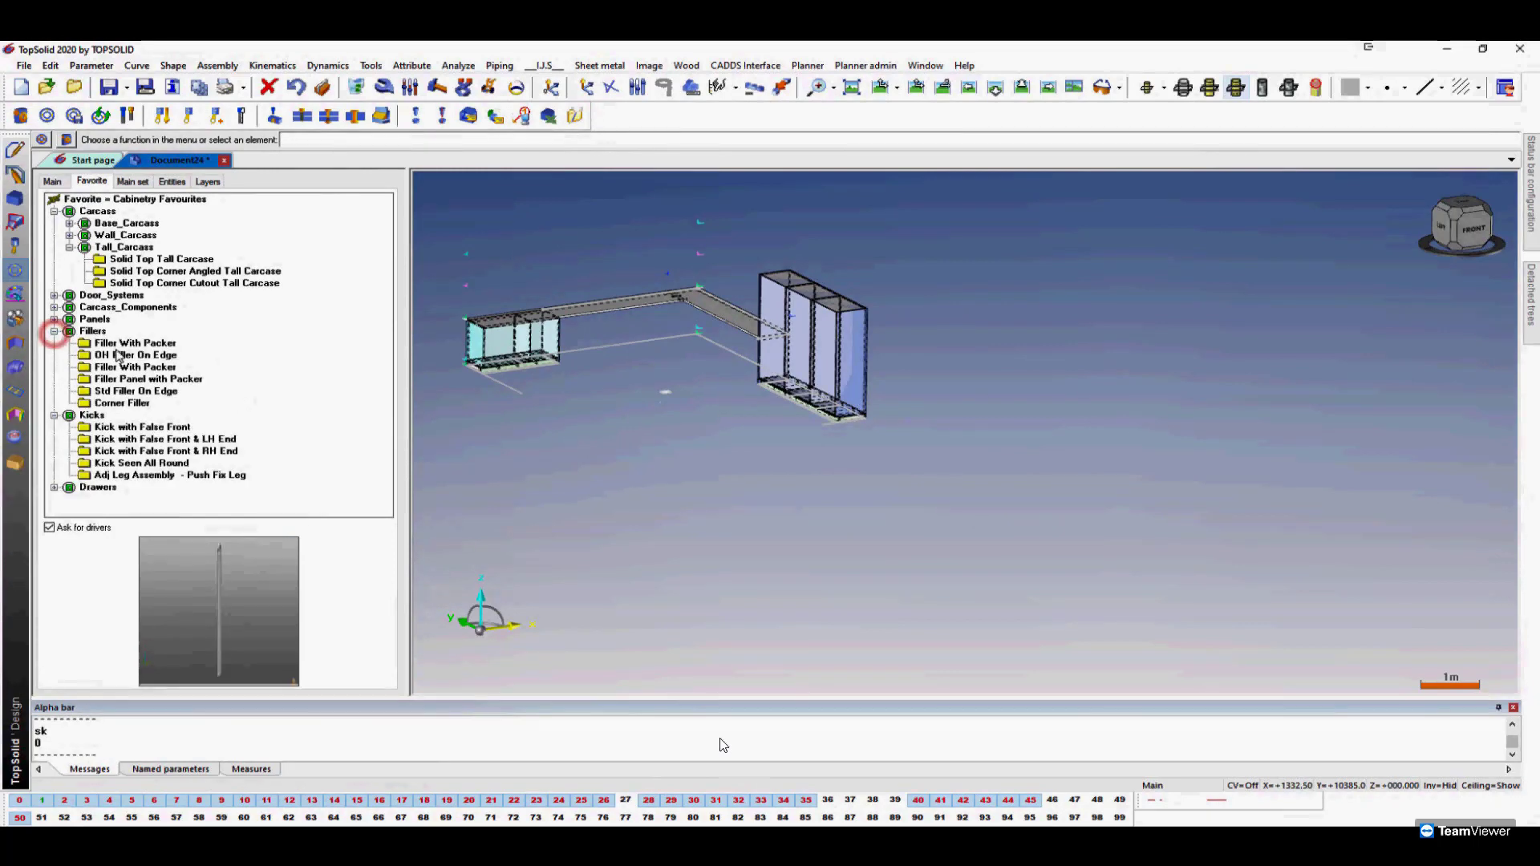
pyautogui.click(128, 343)
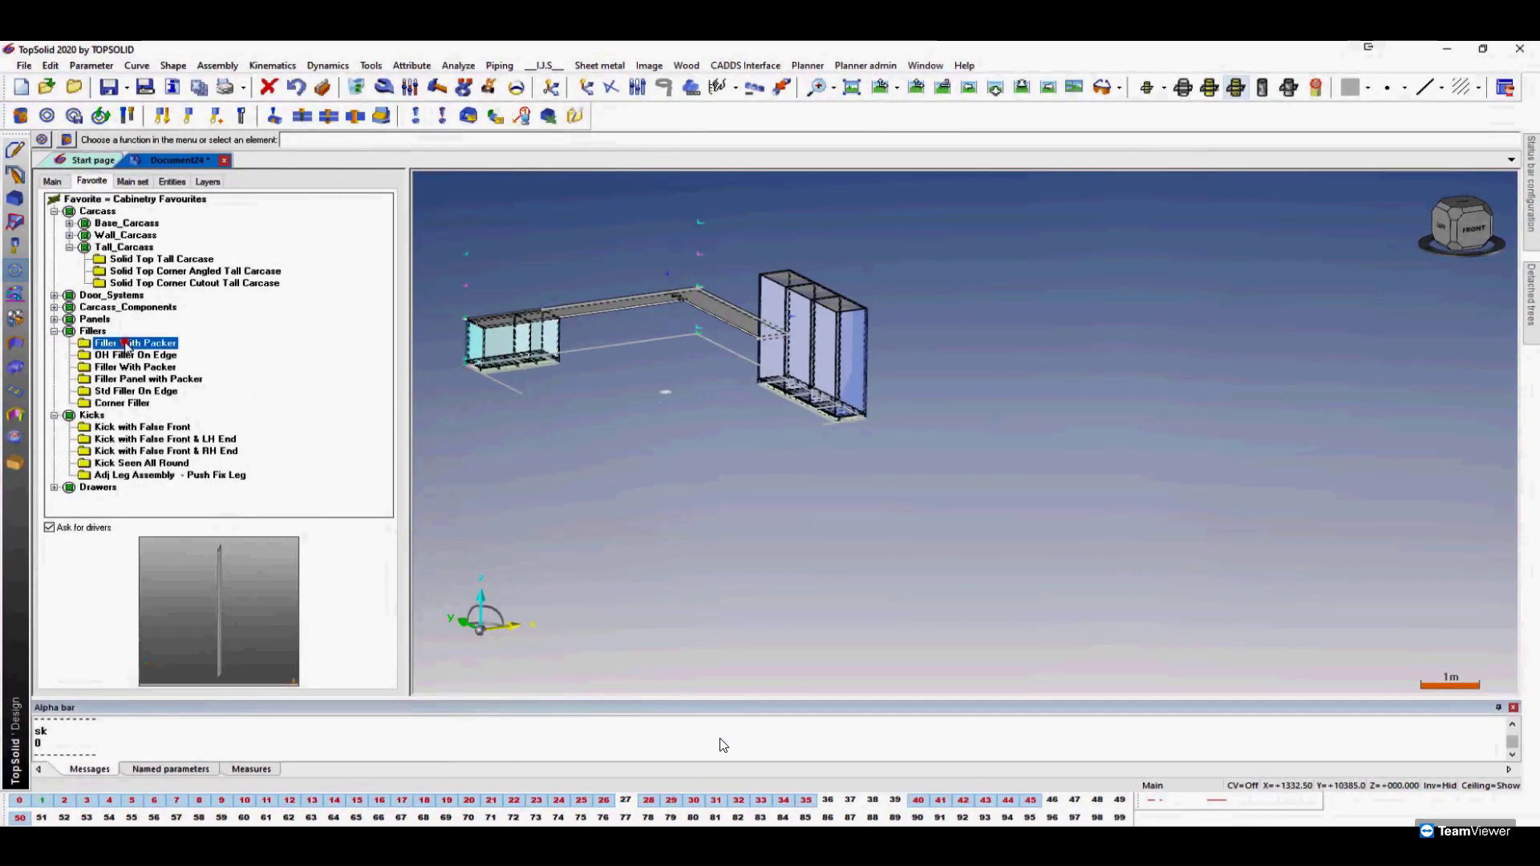
pyautogui.doubleClick(127, 343)
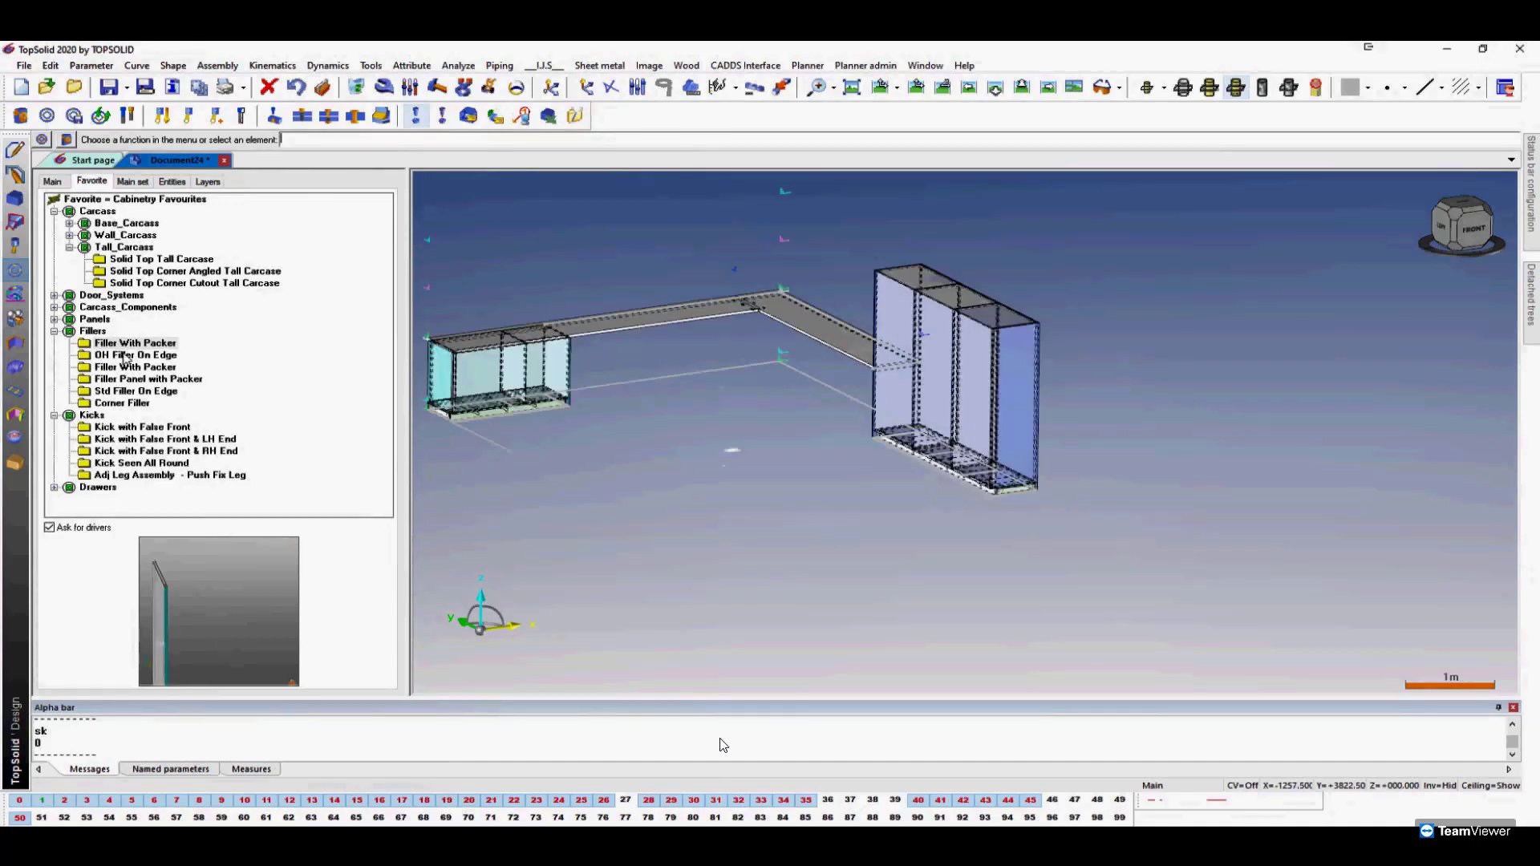
# Fit End Panels inside the exposed end volumes of the base and tall cabinets, using automatic values.
pyautogui.doubleClick(97, 322)
pyautogui.click(120, 330)
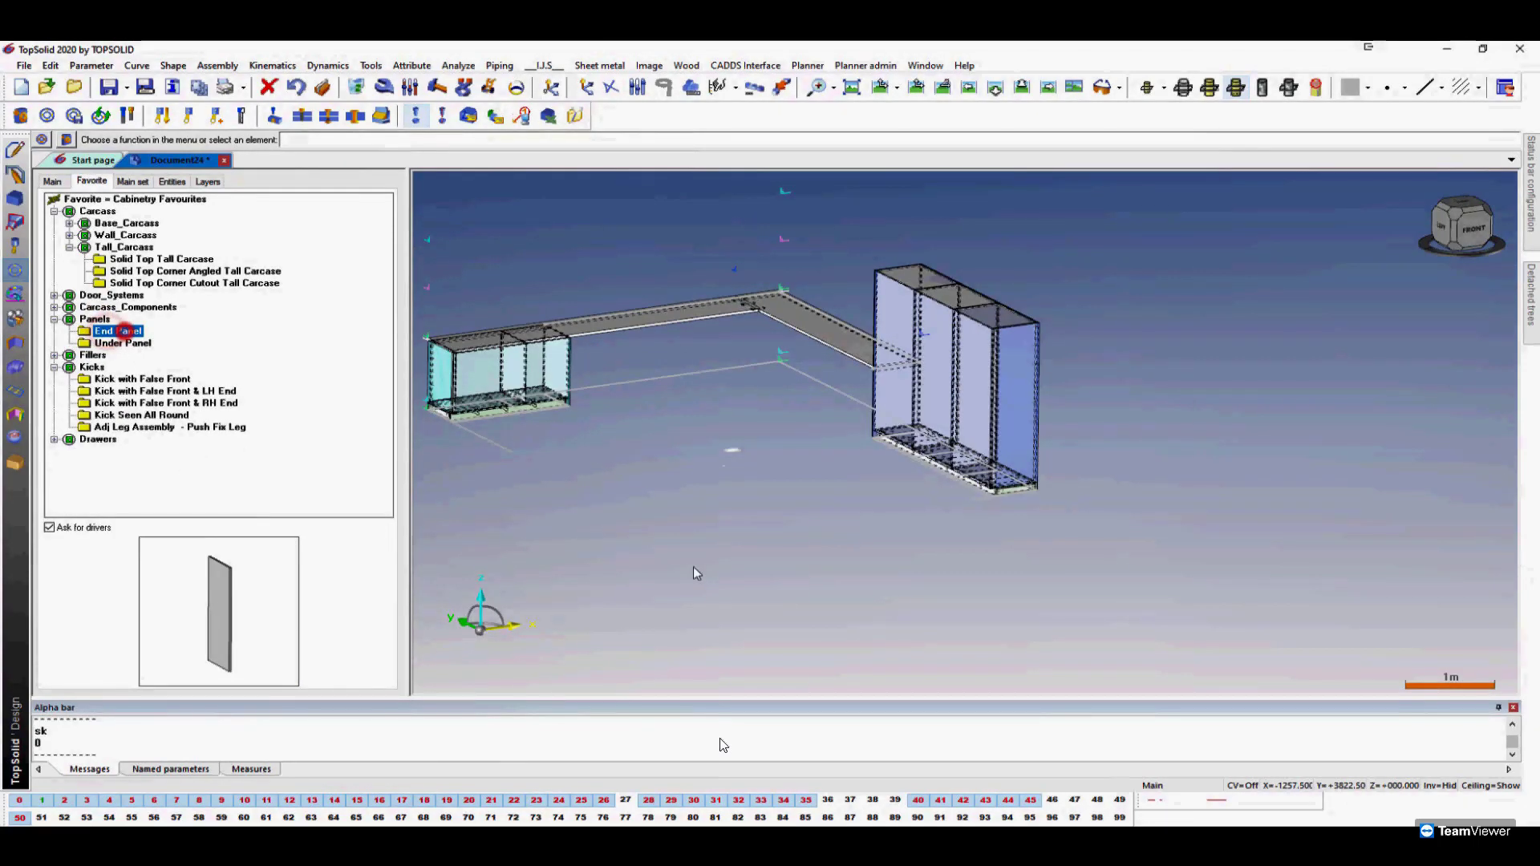
pyautogui.scroll(5, 559, 355)
pyautogui.click(624, 348)
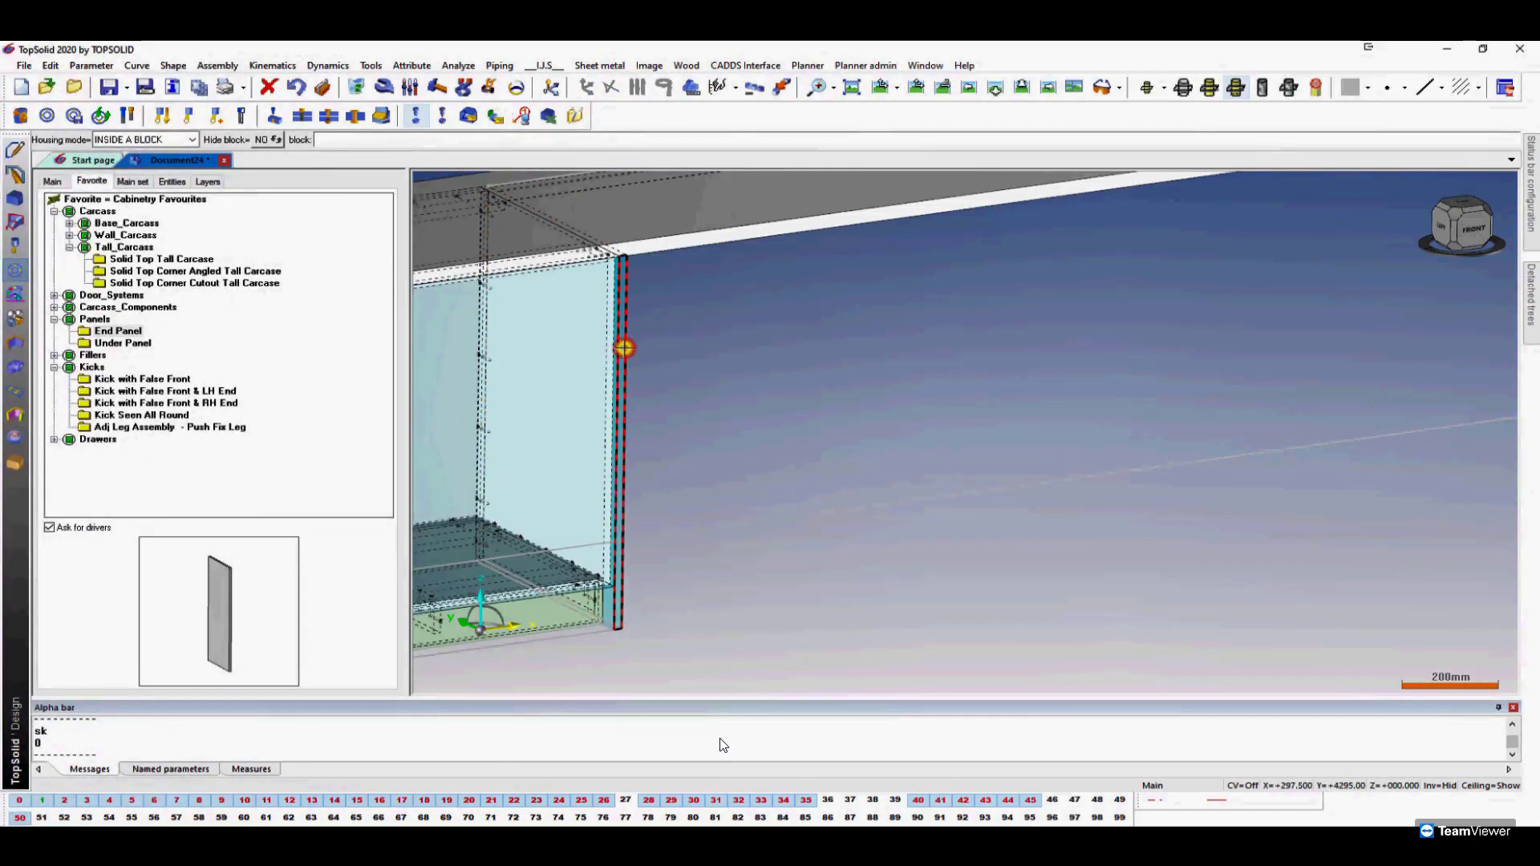
pyautogui.click(1246, 406)
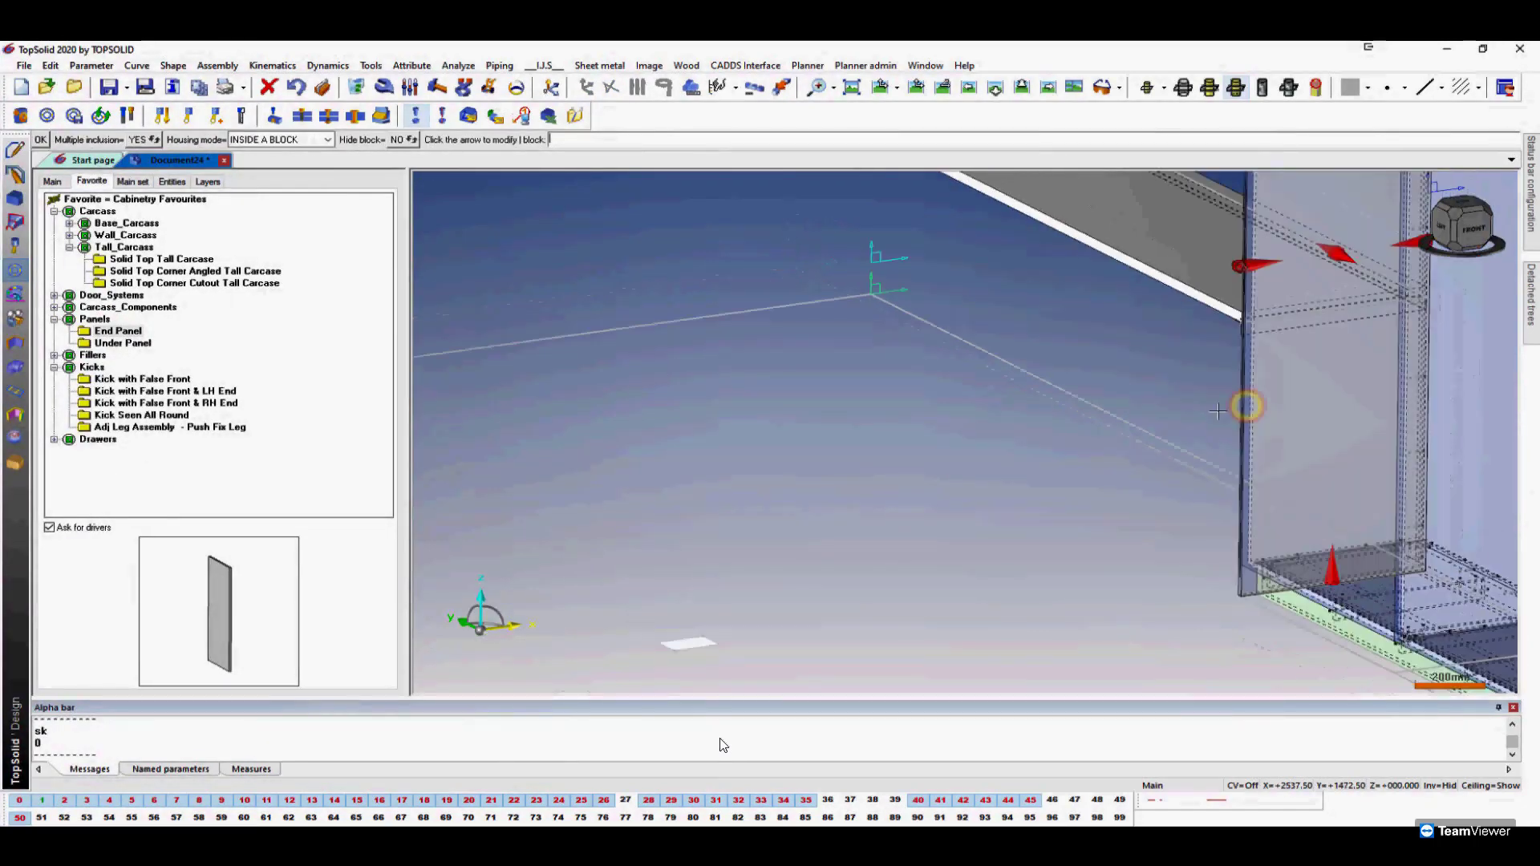
pyautogui.scroll(-3, 1247, 406)
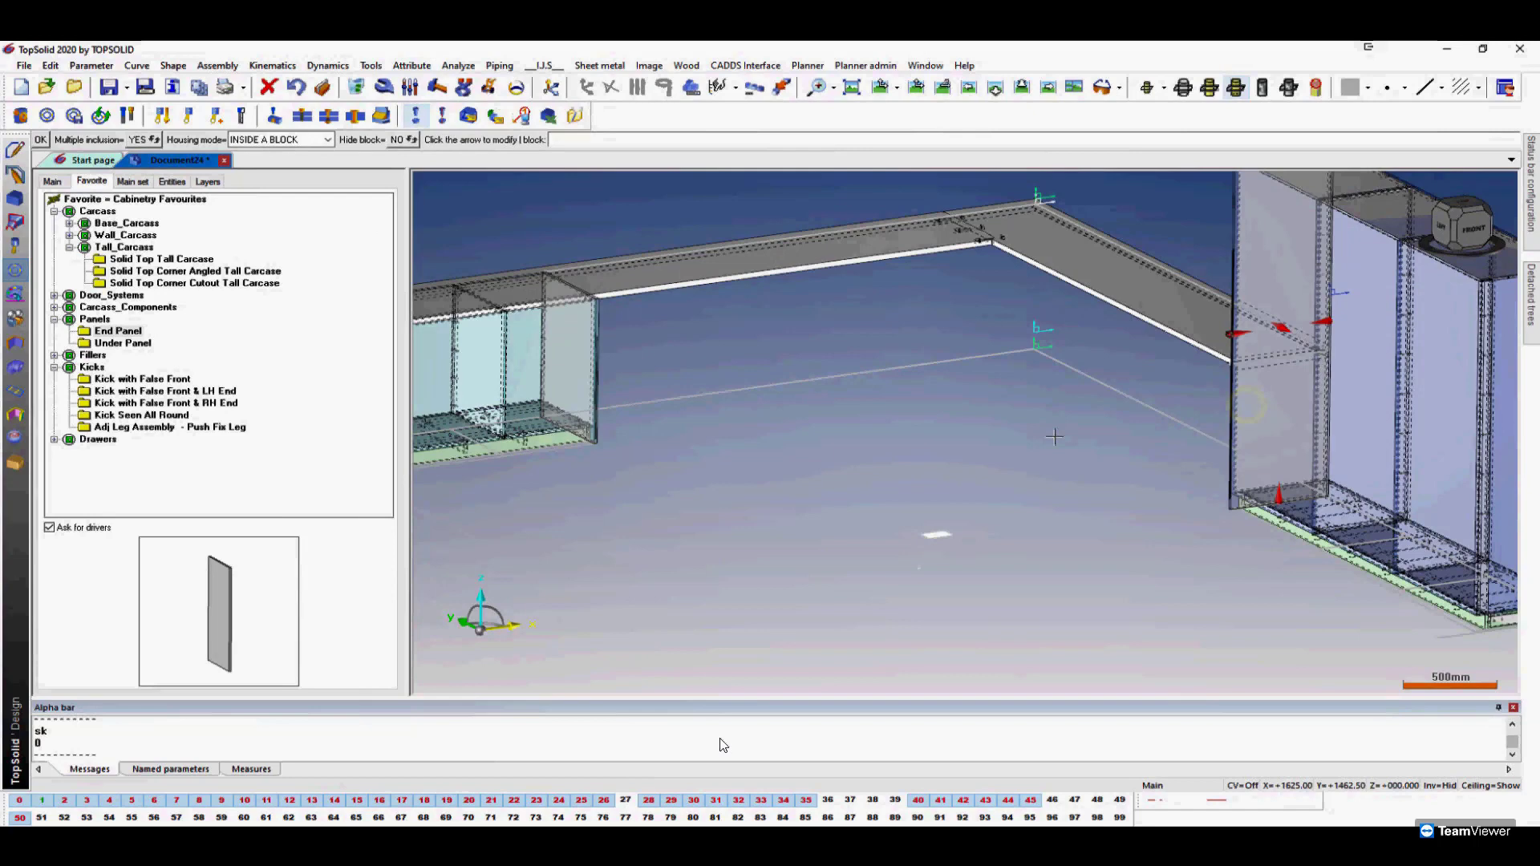
pyautogui.click(1035, 441)
pyautogui.click(451, 140)
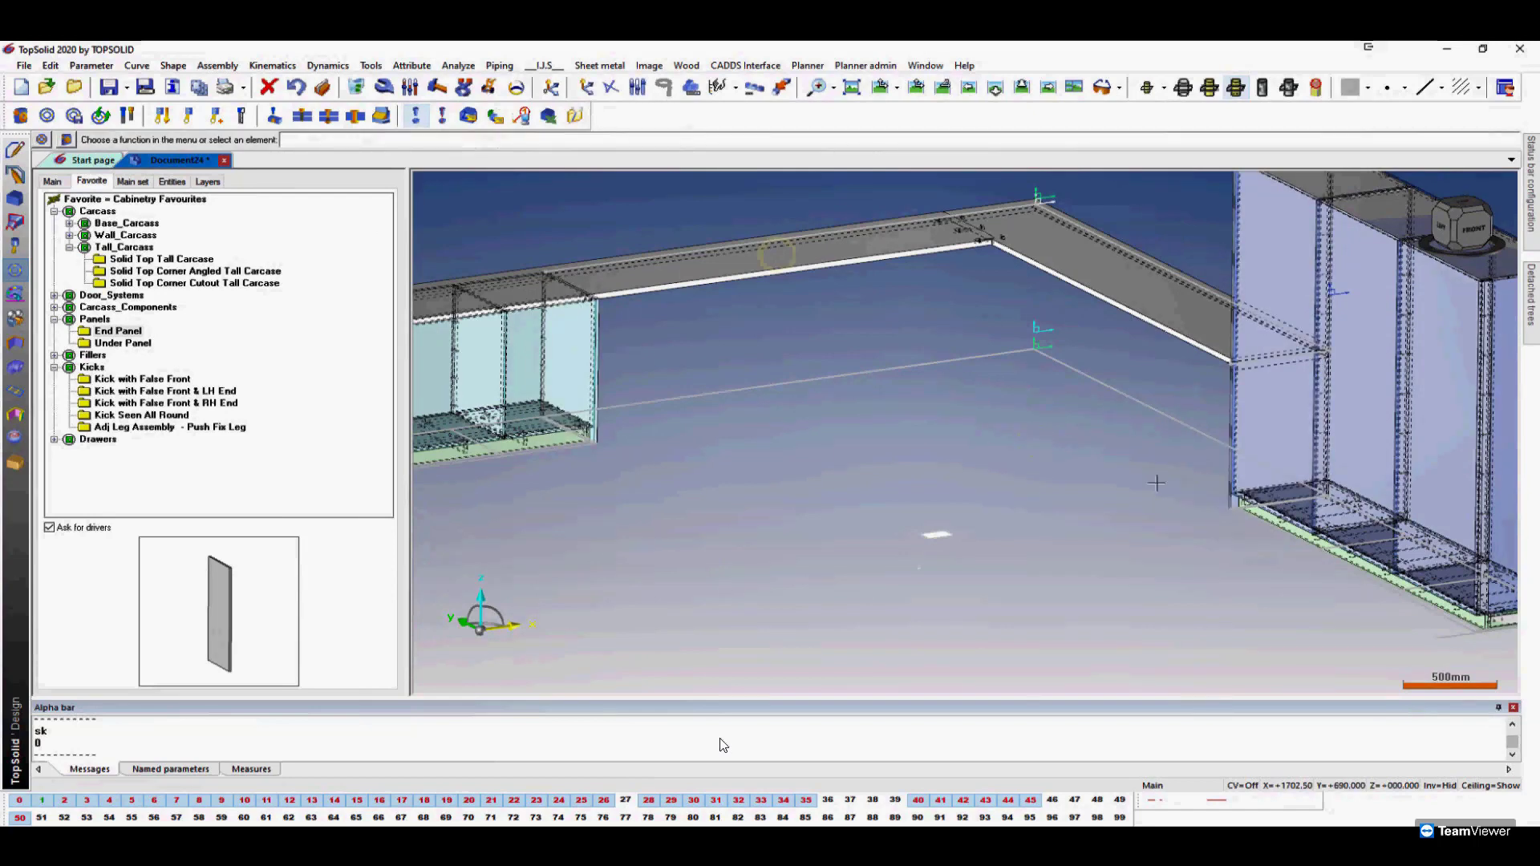
# Turn off layers 40, 41 and 43 to hide the coloured cabinet and panel volumes.
pyautogui.scroll(-4, 922, 459)
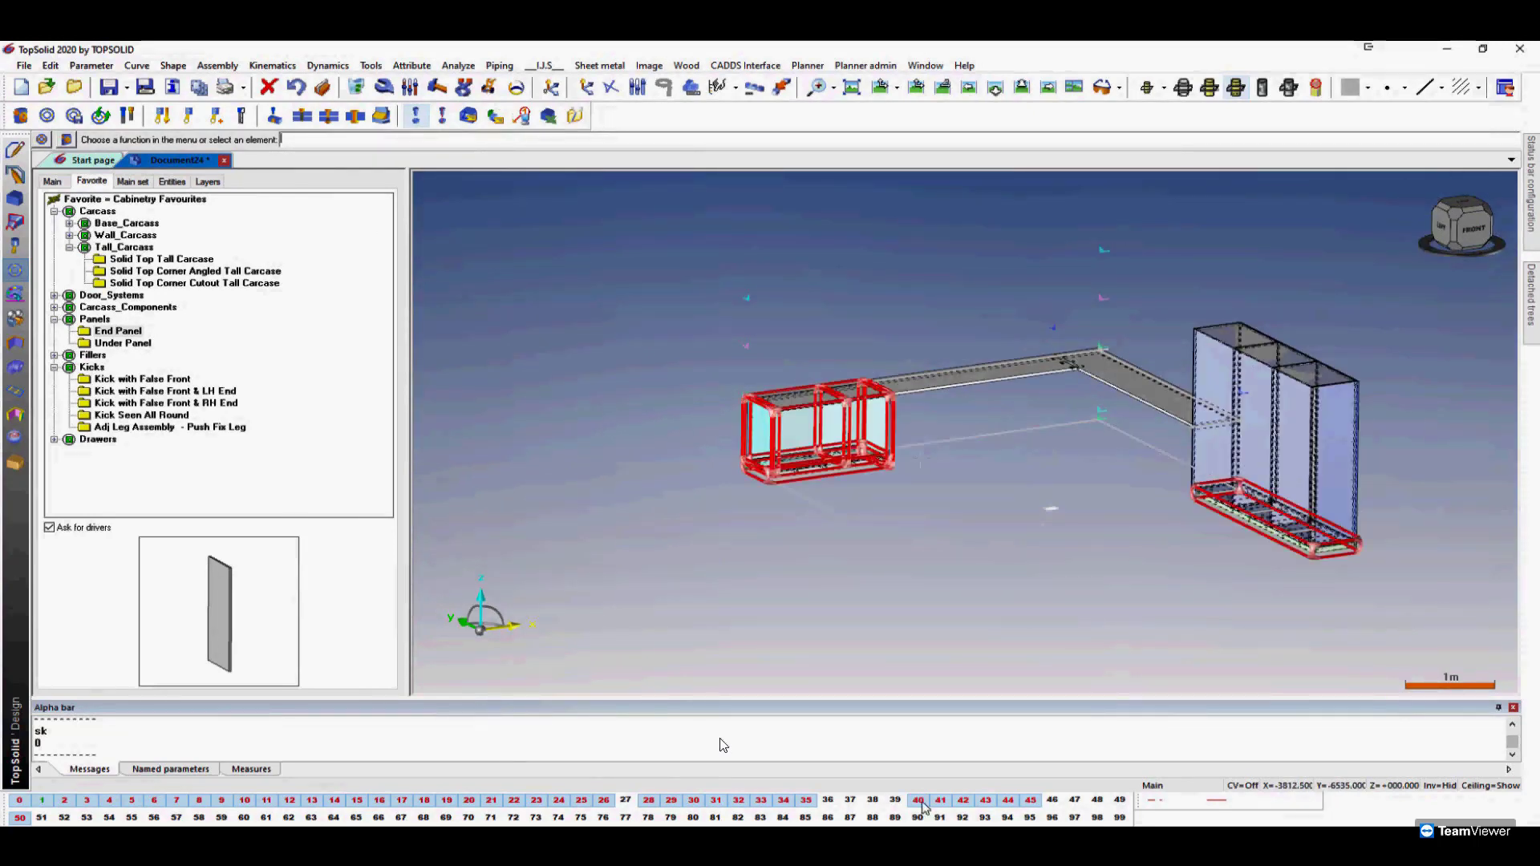
pyautogui.moveTo(919, 801); pyautogui.dragTo(986, 799)
pyautogui.scroll(4, 1203, 447)
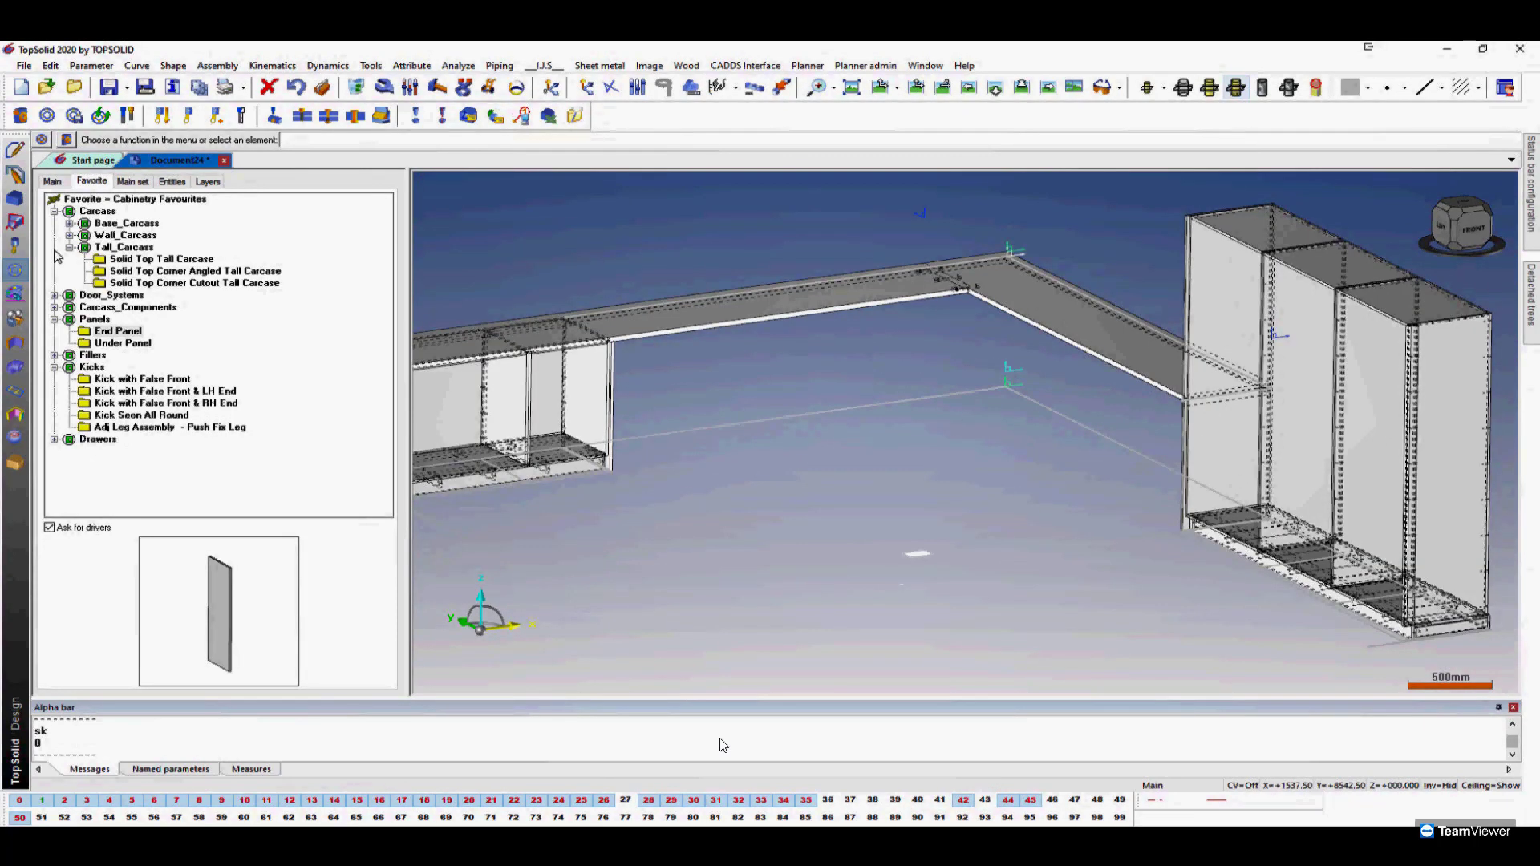
# Place Std Adjustable Shelf Drilling in the wide base carcass and the first tall carcass, using automatic values and the default shelf number.
pyautogui.click(54, 211)
pyautogui.click(53, 235)
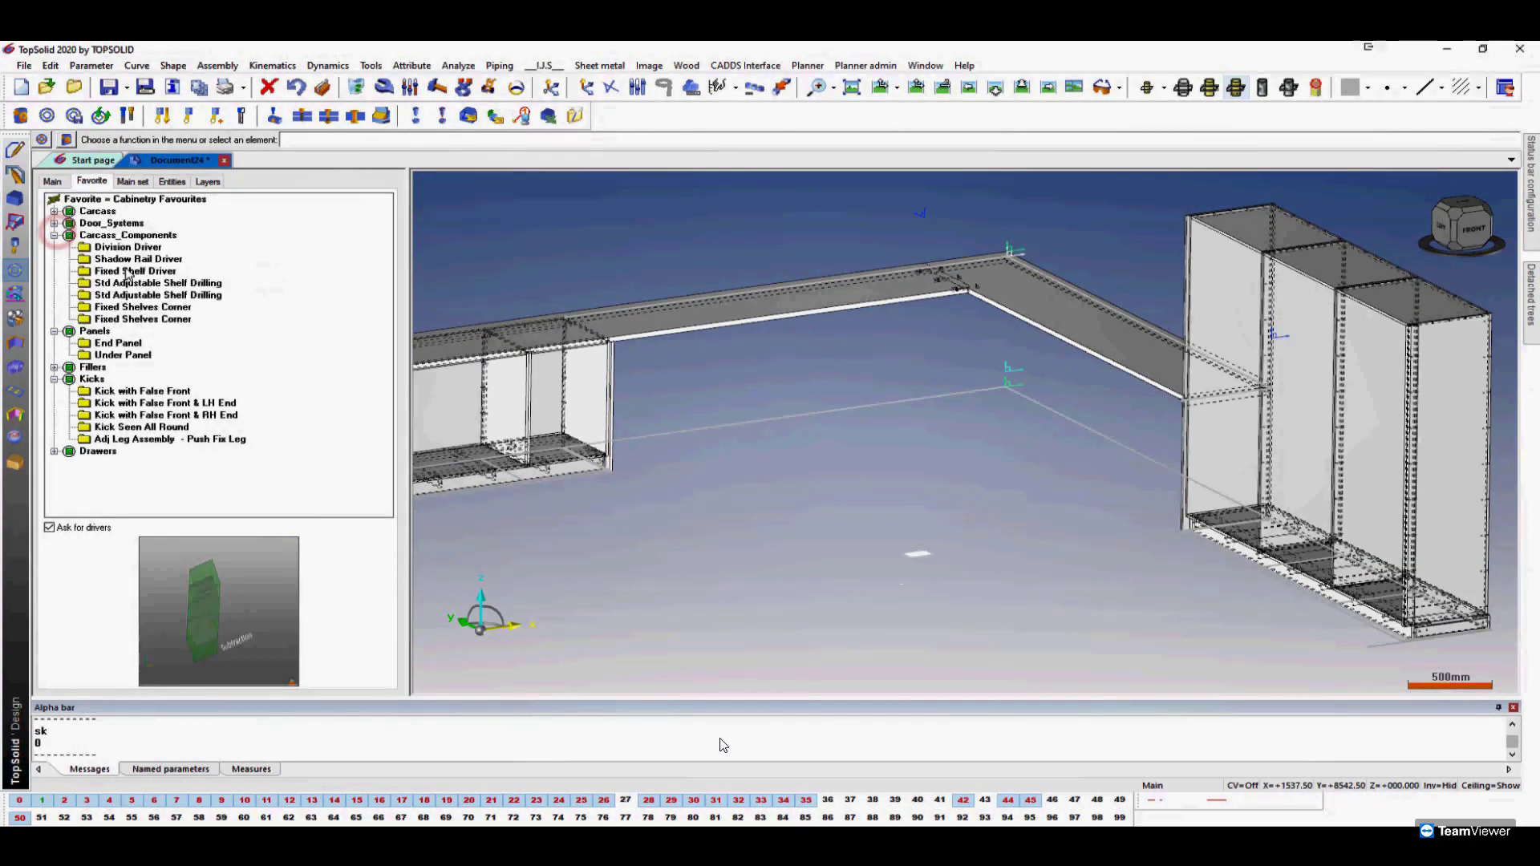
pyautogui.doubleClick(161, 285)
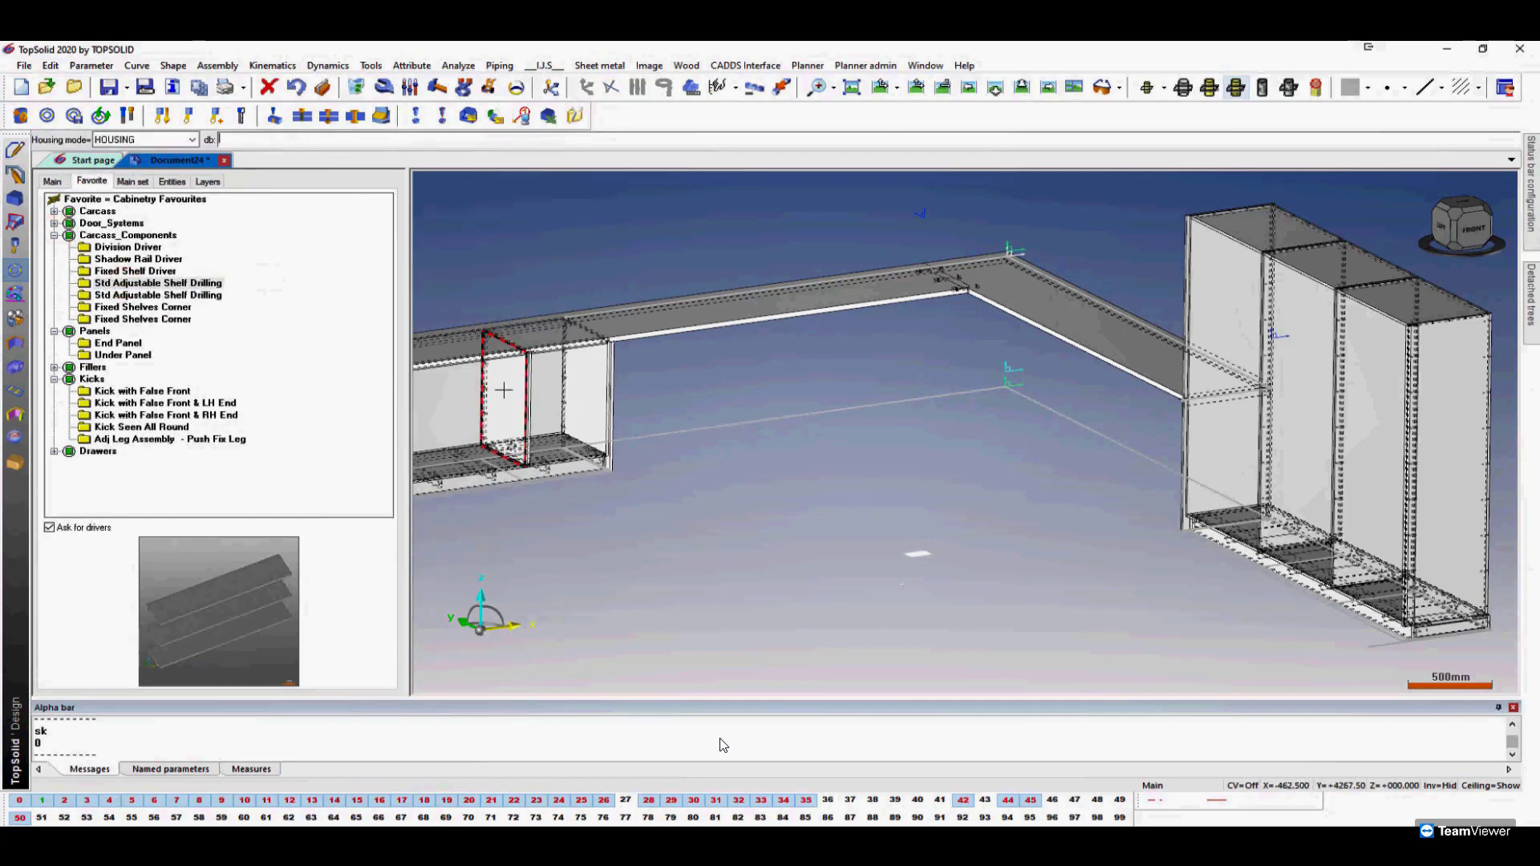
pyautogui.click(504, 390)
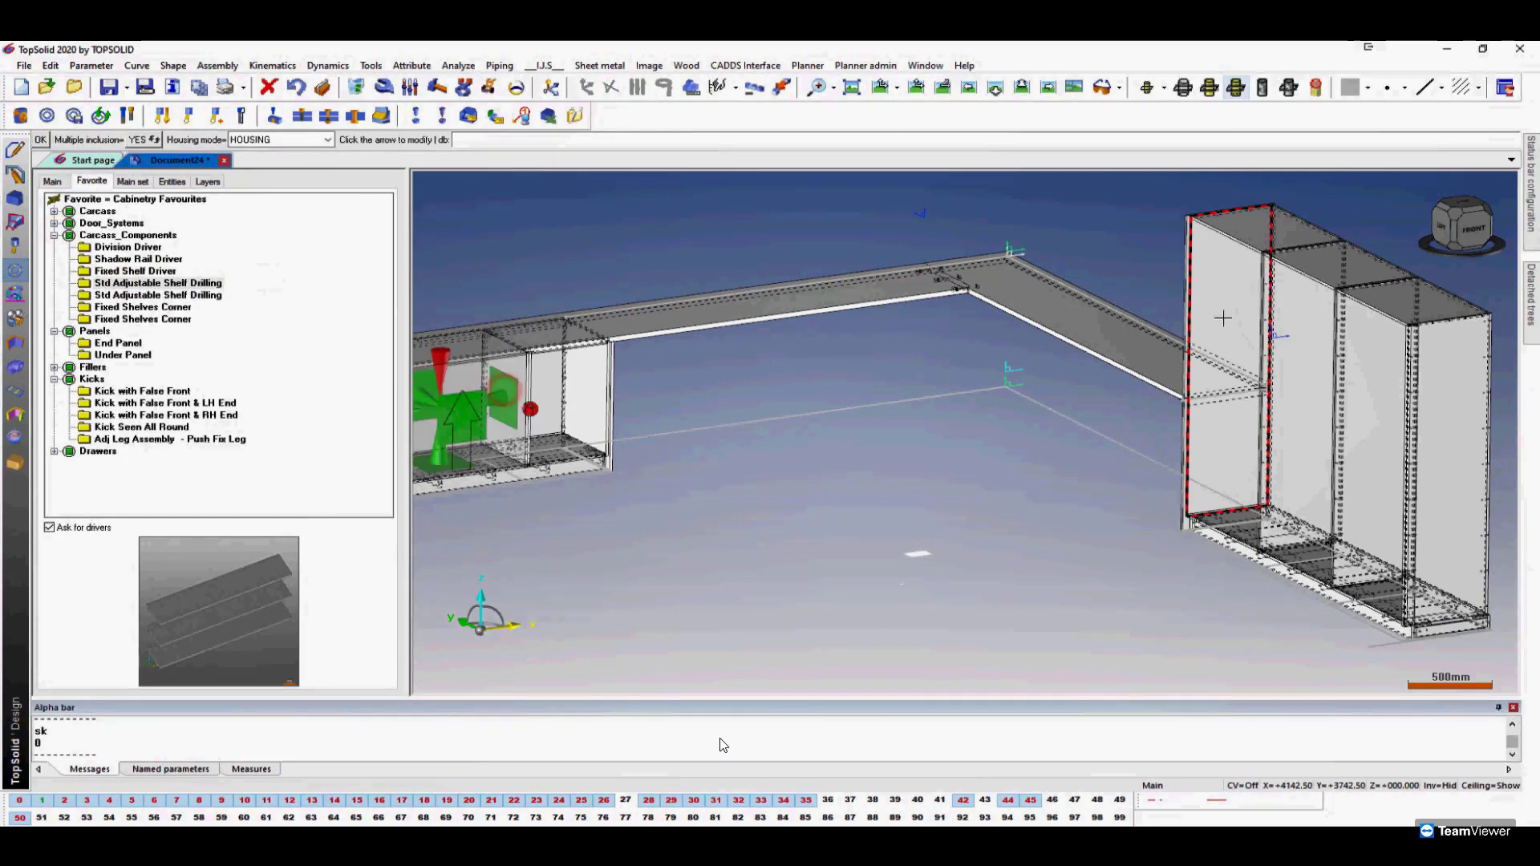
pyautogui.click(1305, 464)
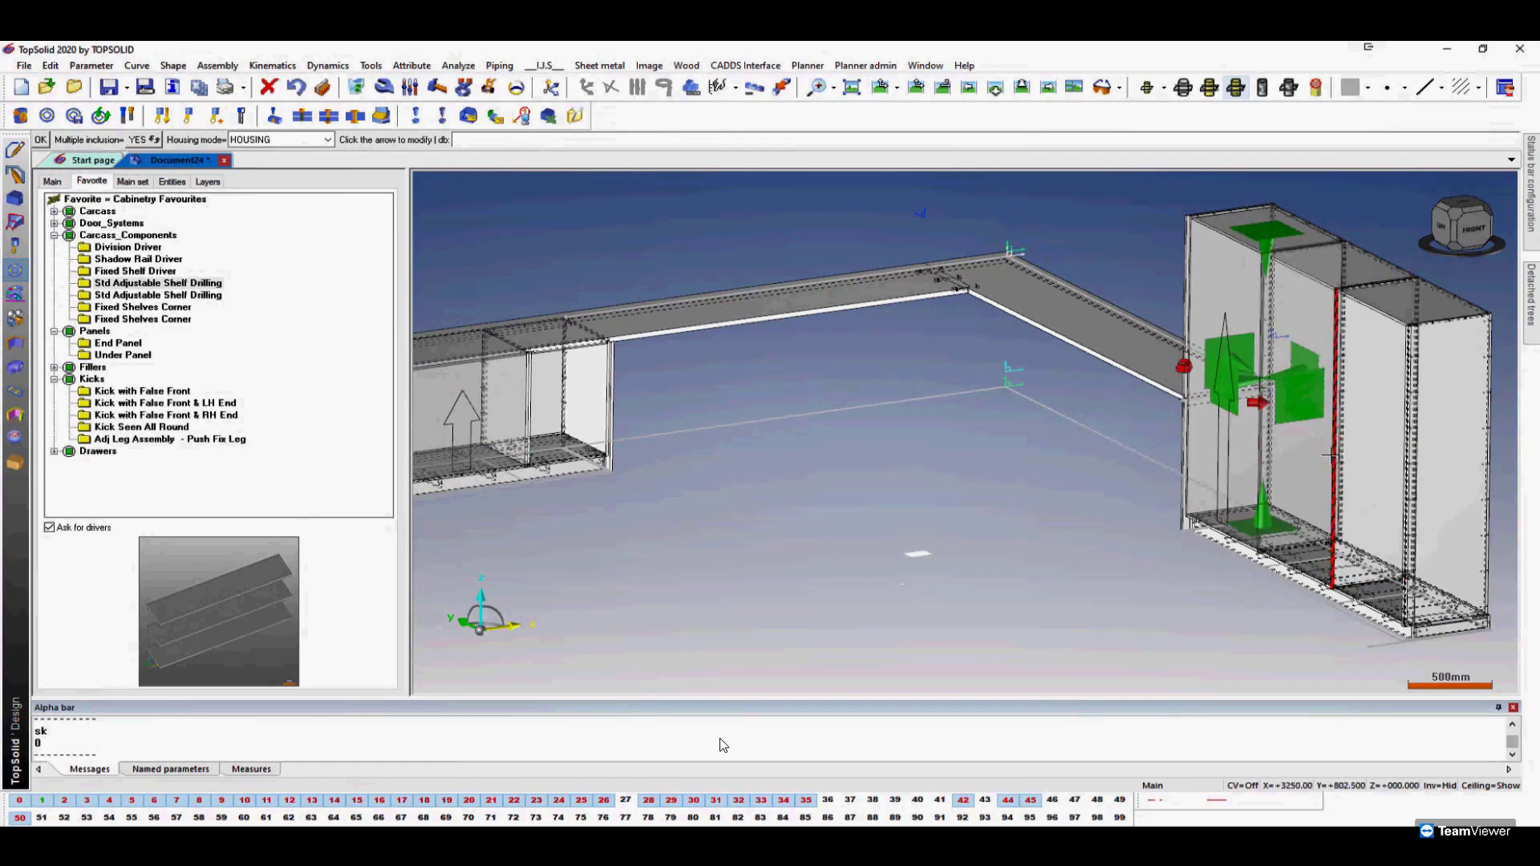
pyautogui.click(1330, 455)
pyautogui.scroll(-3, 1330, 456)
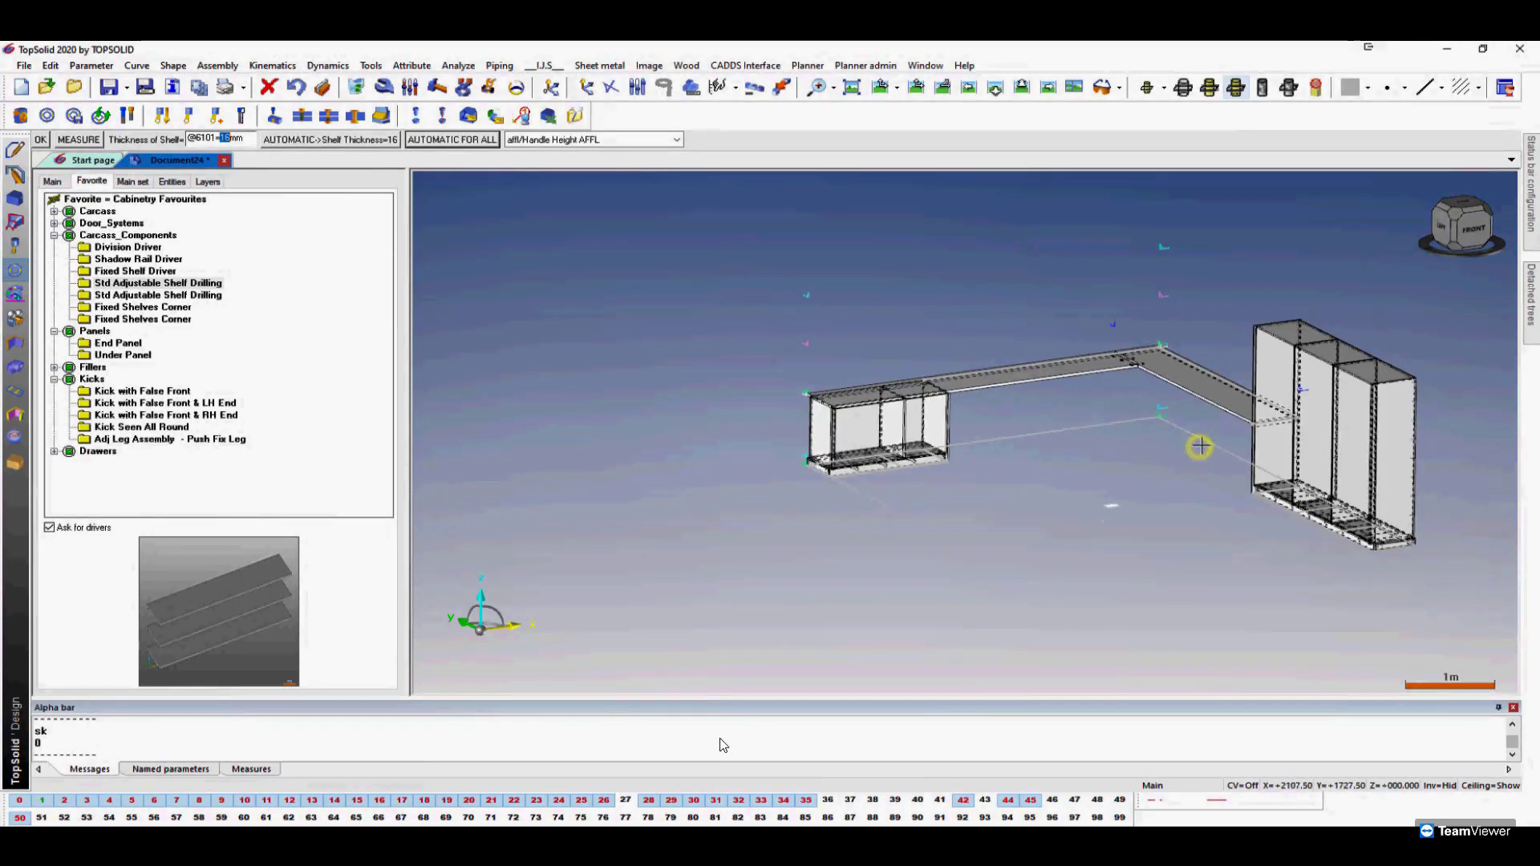
pyautogui.click(439, 139)
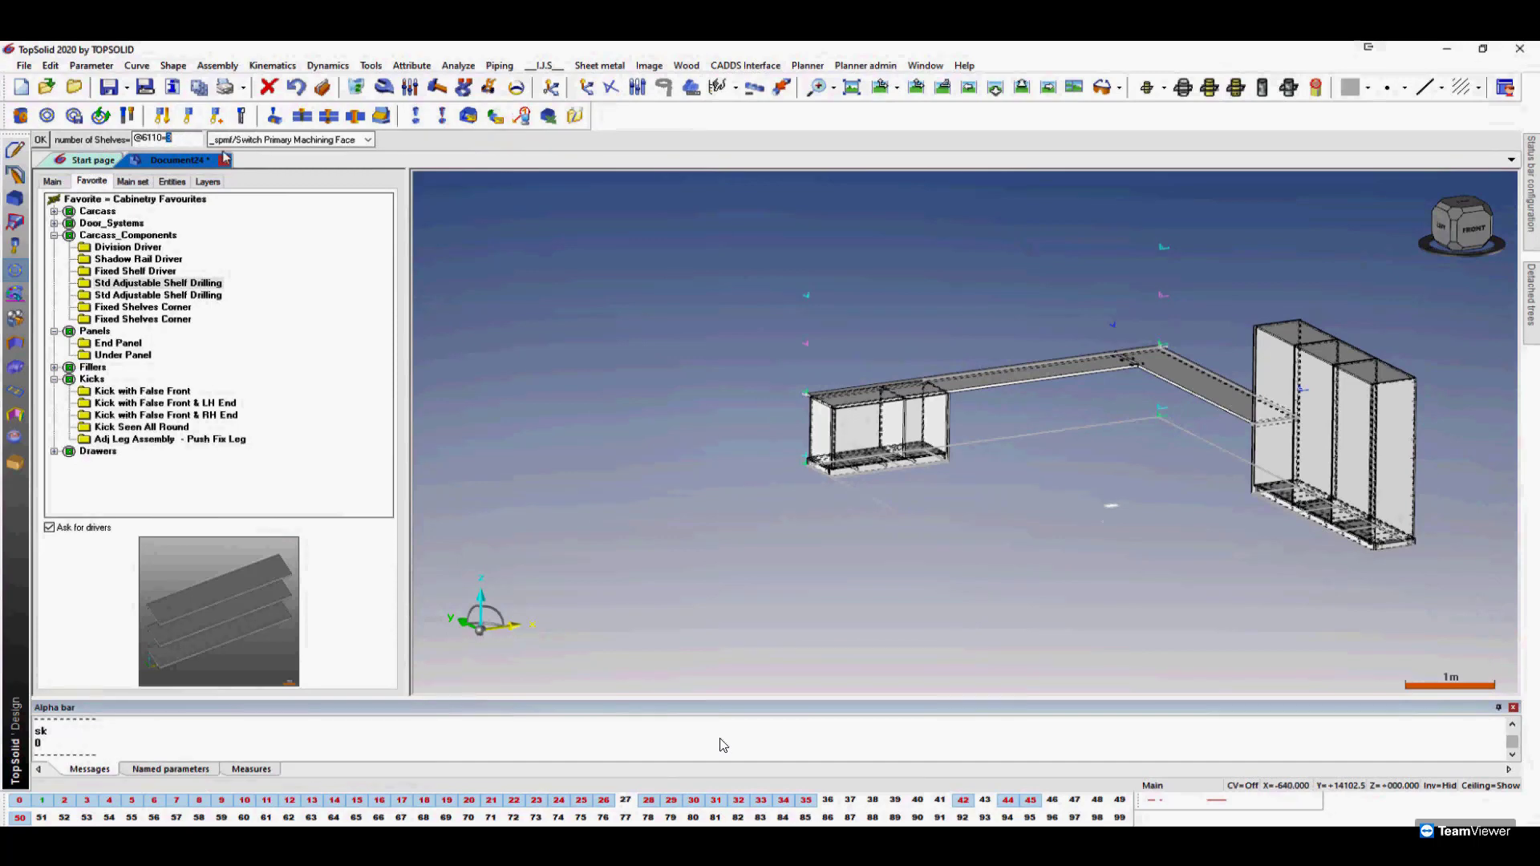
pyautogui.press('Return')
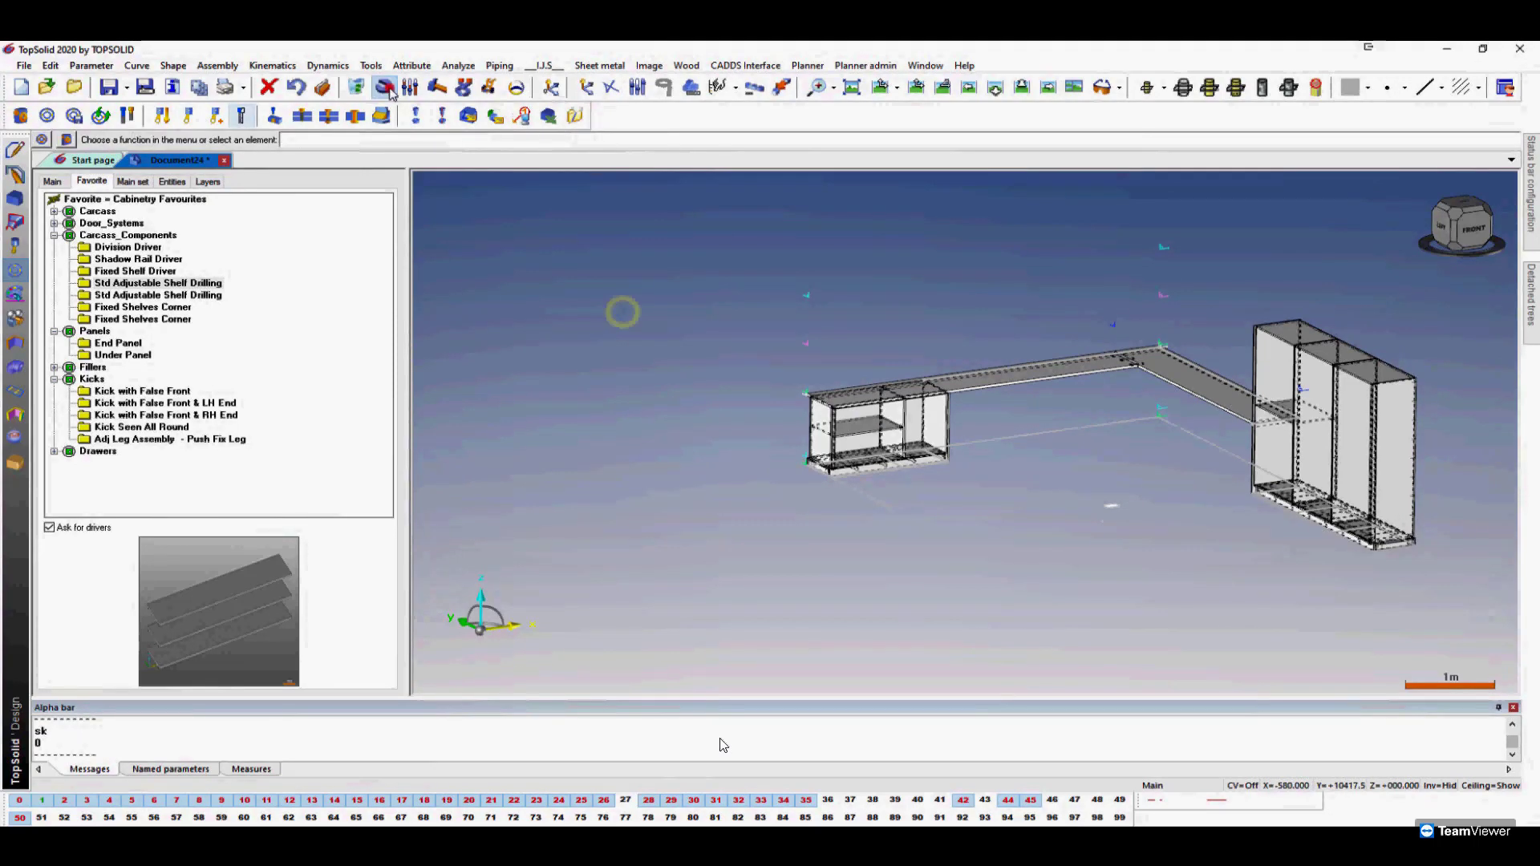
# Increase the number of adjustable shelves in the first tall carcass.
pyautogui.click(384, 86)
pyautogui.scroll(5, 1309, 422)
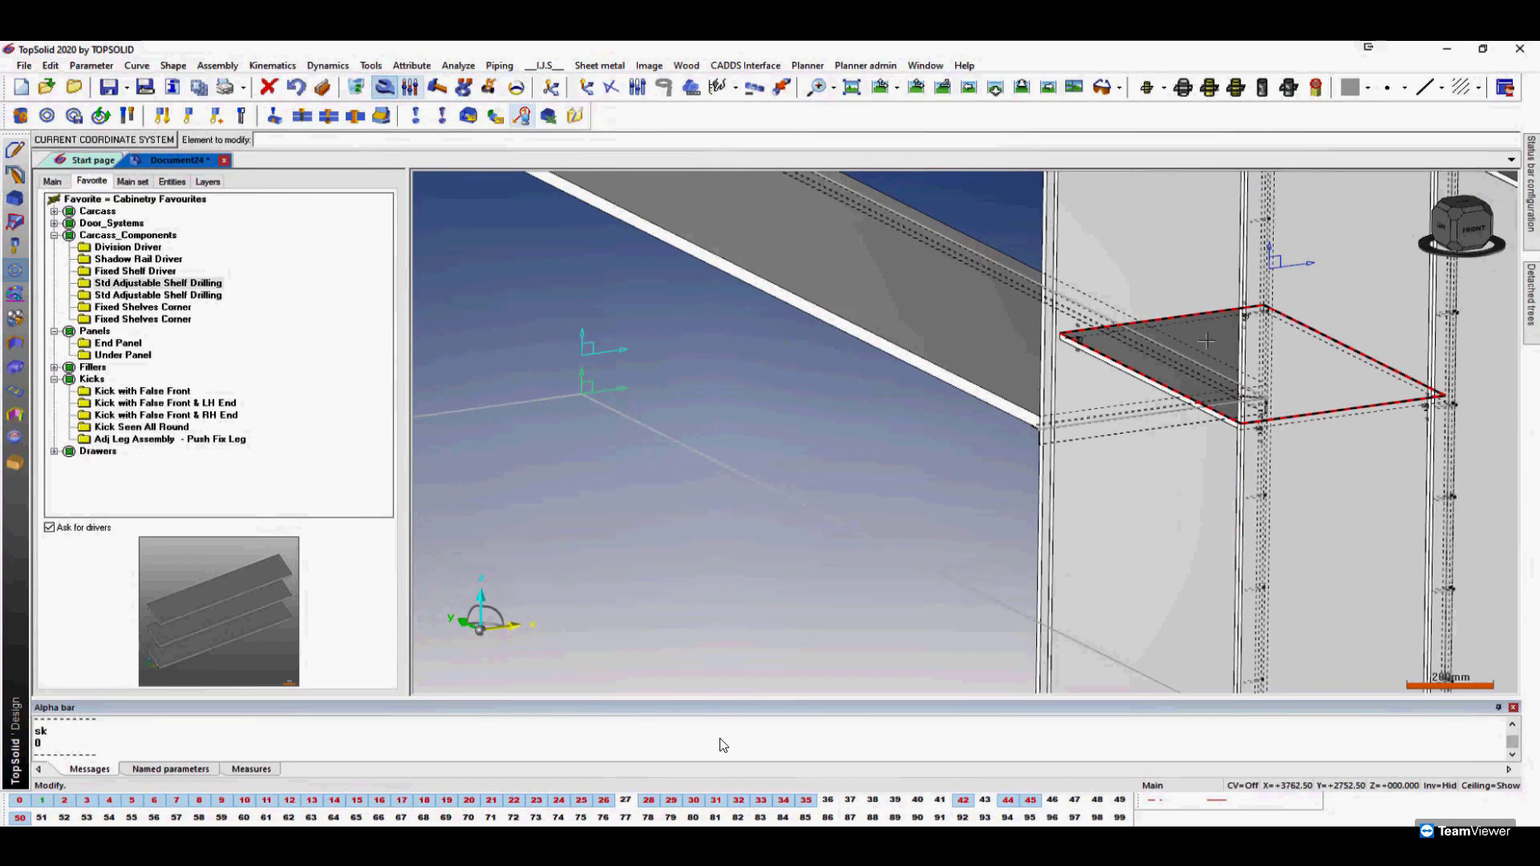
pyautogui.click(1206, 341)
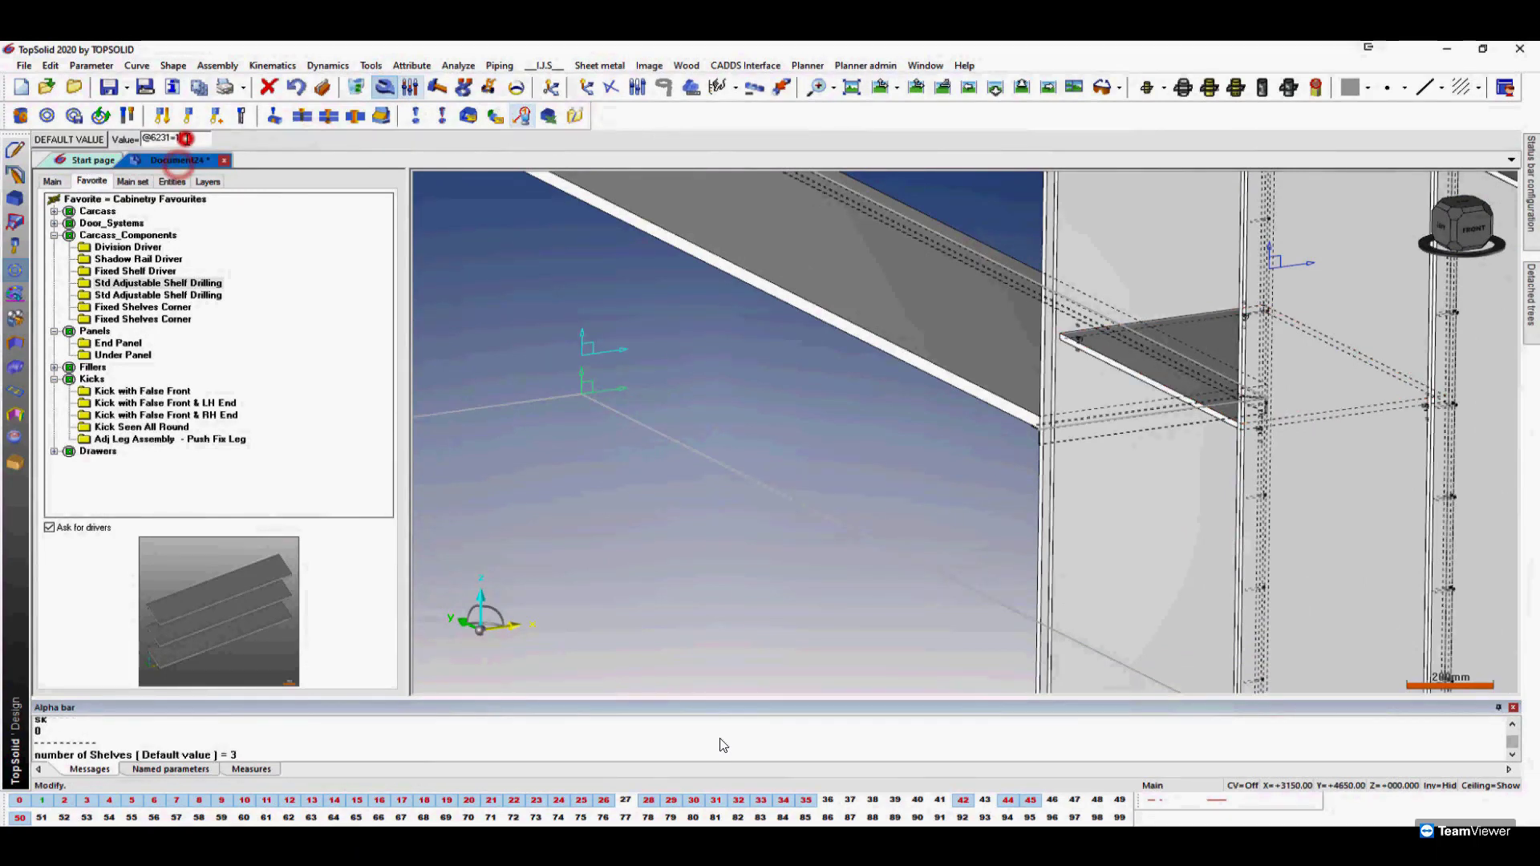
pyautogui.click(187, 138)
pyautogui.press('Return')
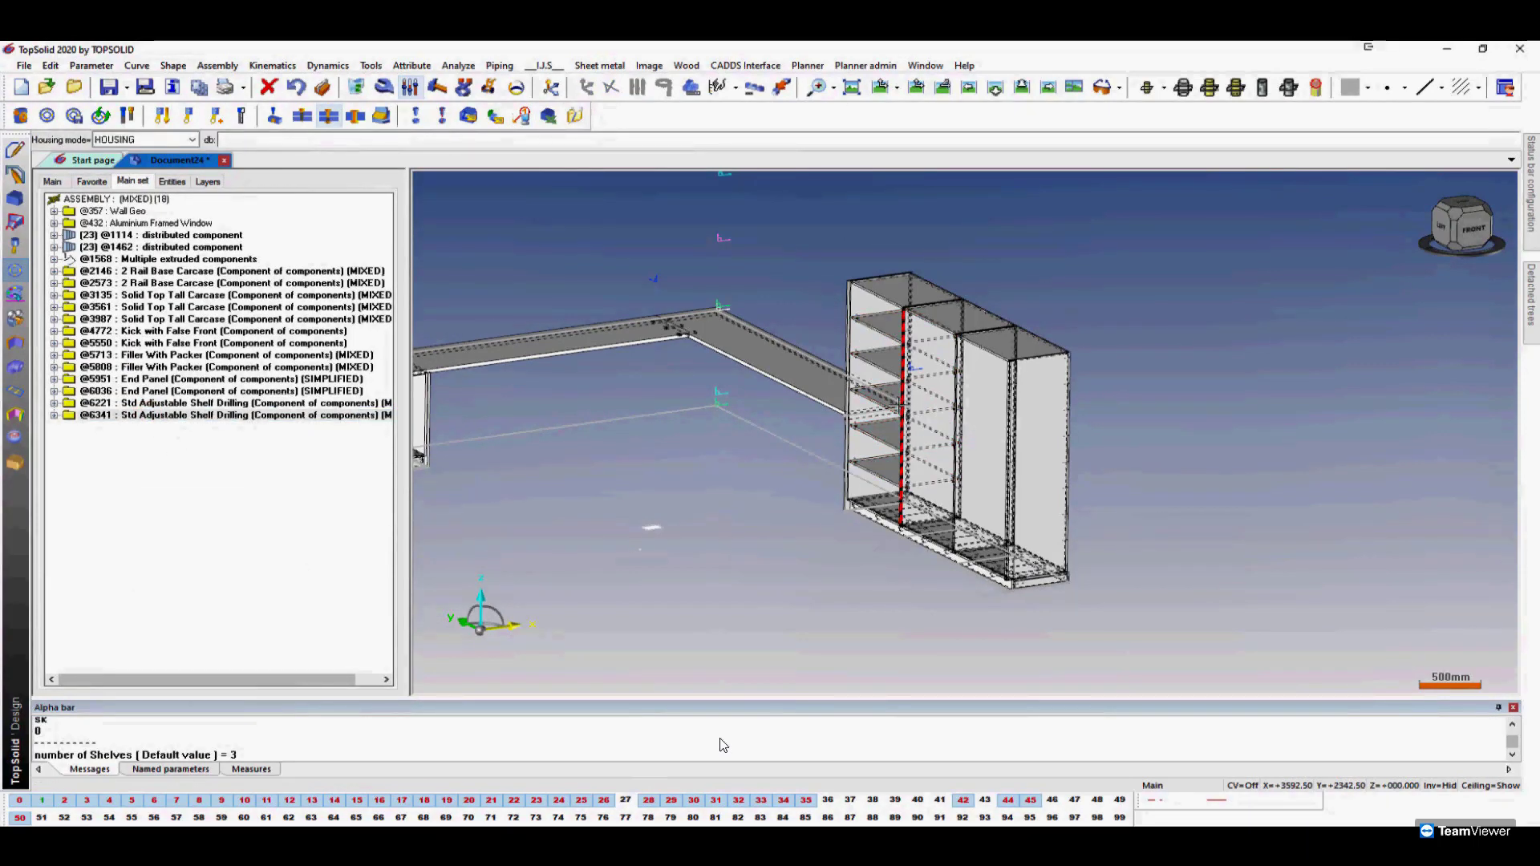
# Place Std Adjustable Shelf Drilling in the remaining two tall carcasses, using automatic values and the same number of shelves.
pyautogui.click(990, 372)
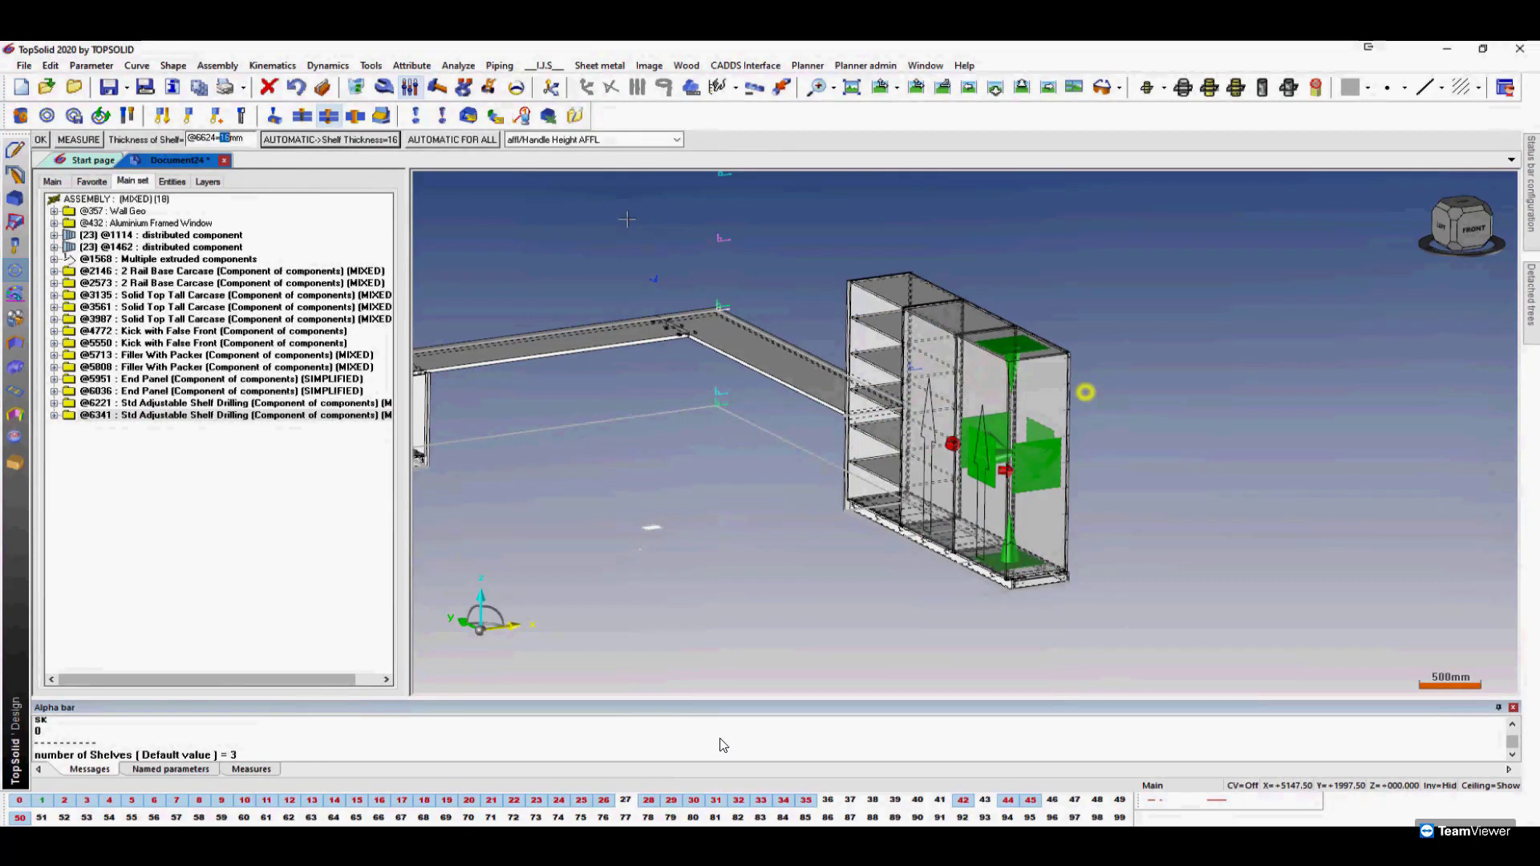
pyautogui.press('Return')
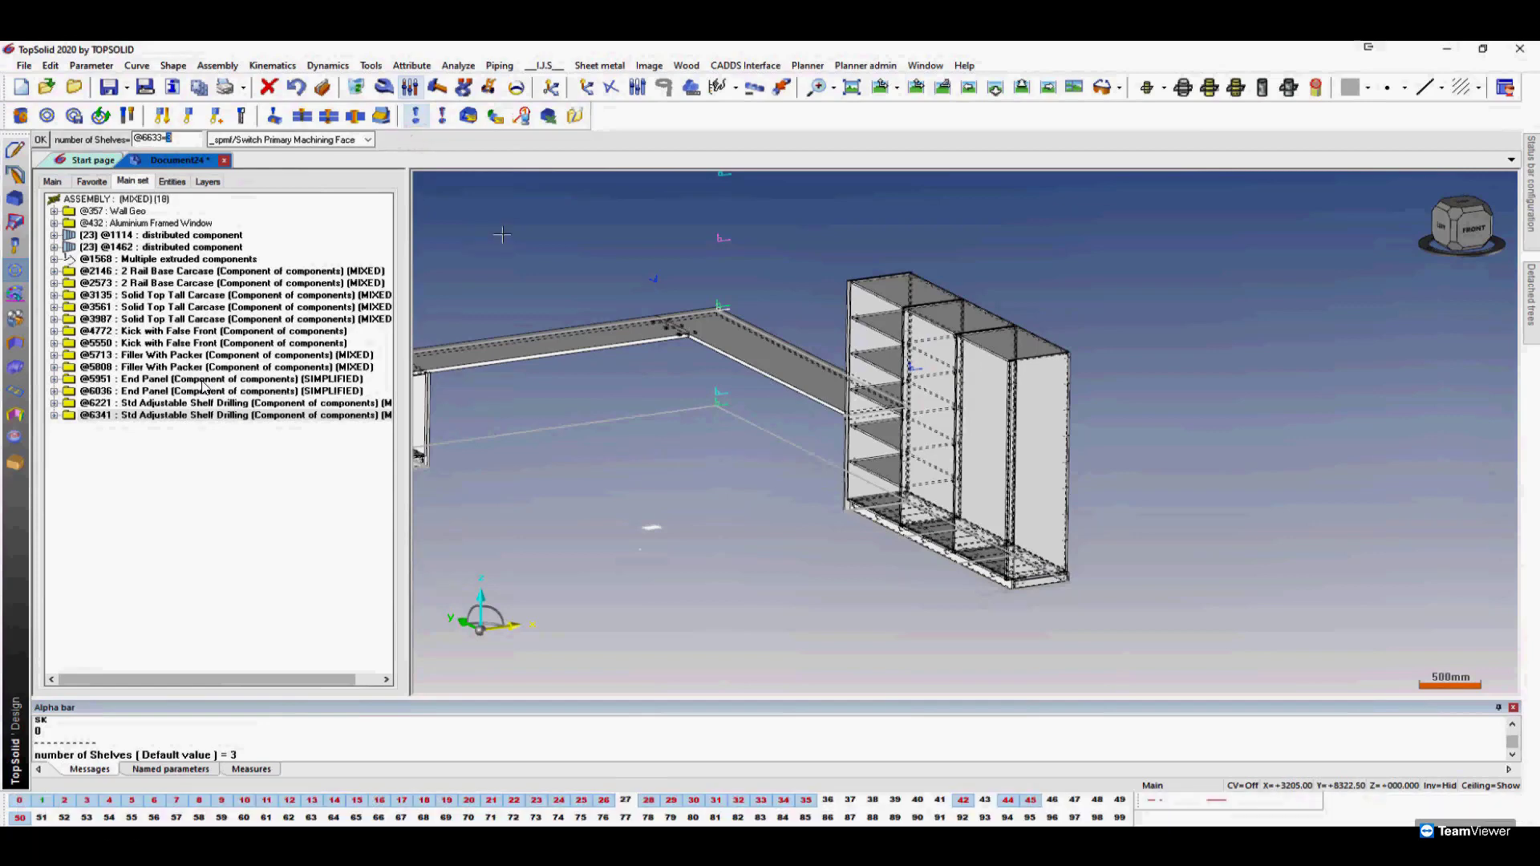
pyautogui.press('Return')
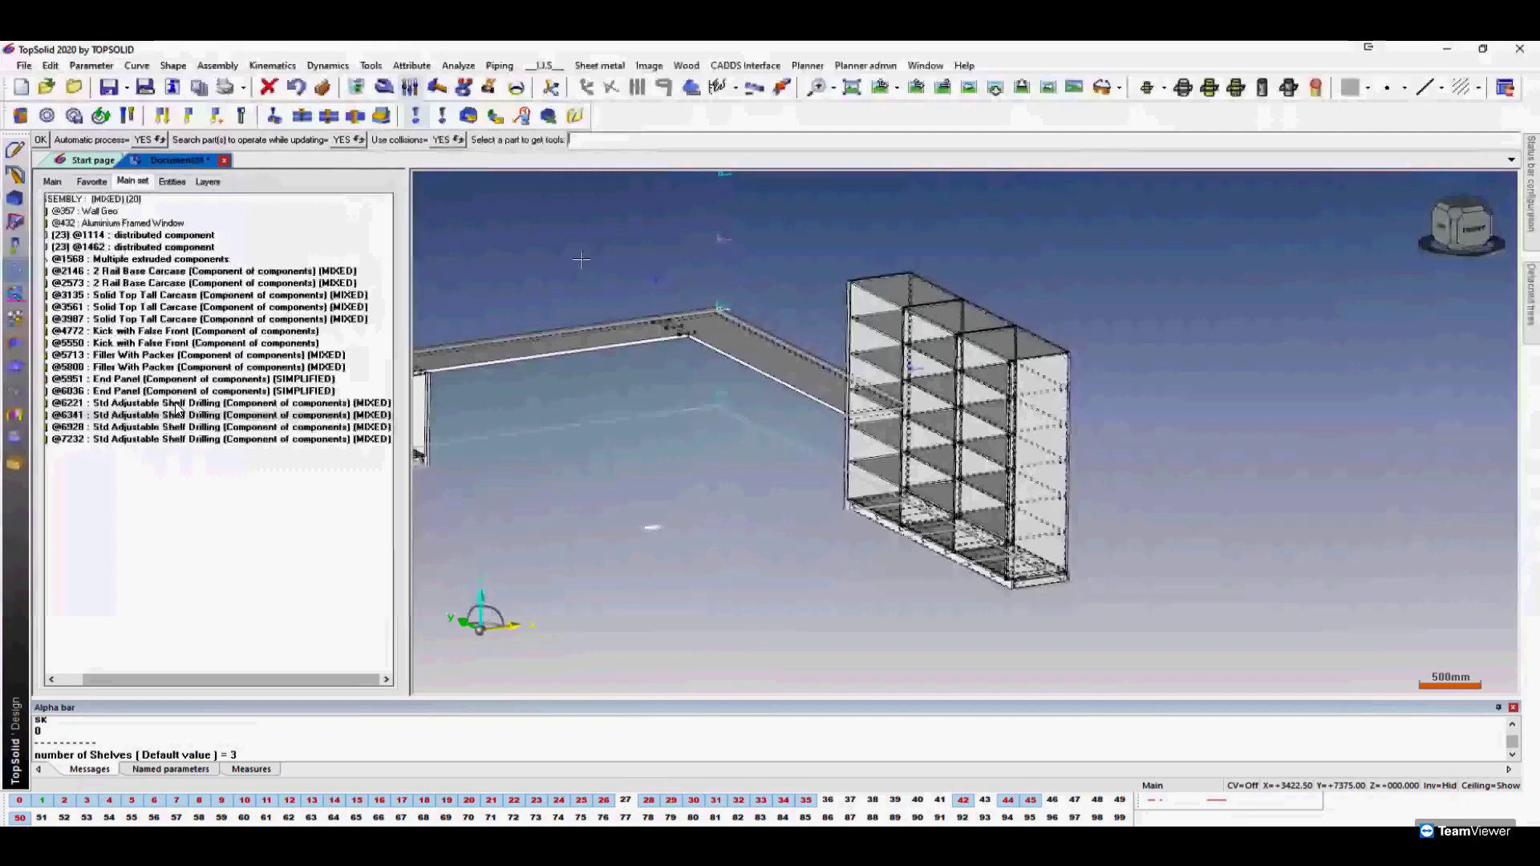
# Fit the Double Door Driver to the tall carcasses and the wide base carcass, using automatic values.
pyautogui.click(91, 182)
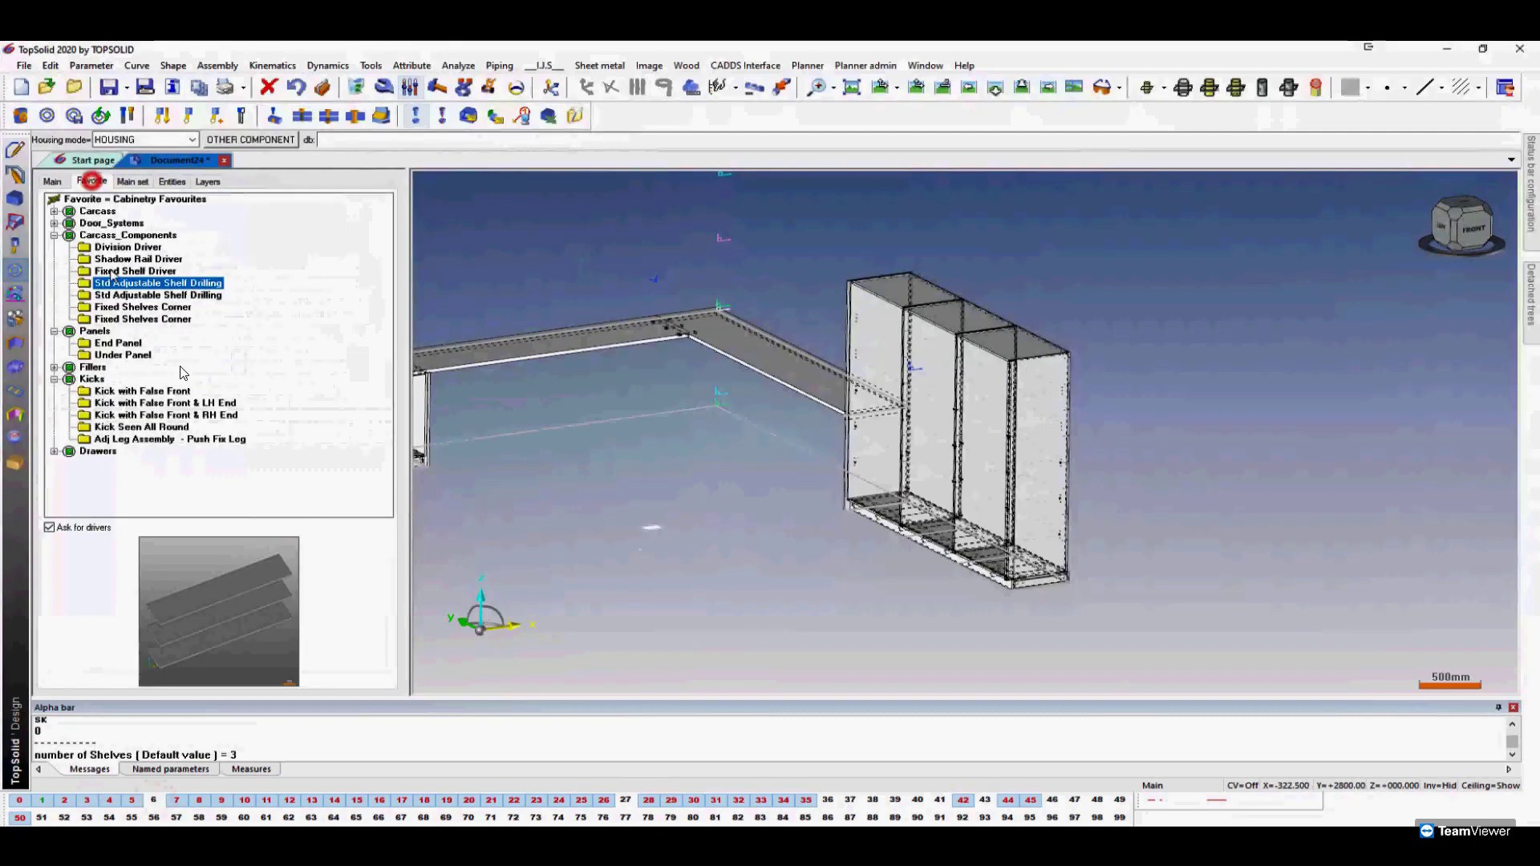
pyautogui.doubleClick(91, 234)
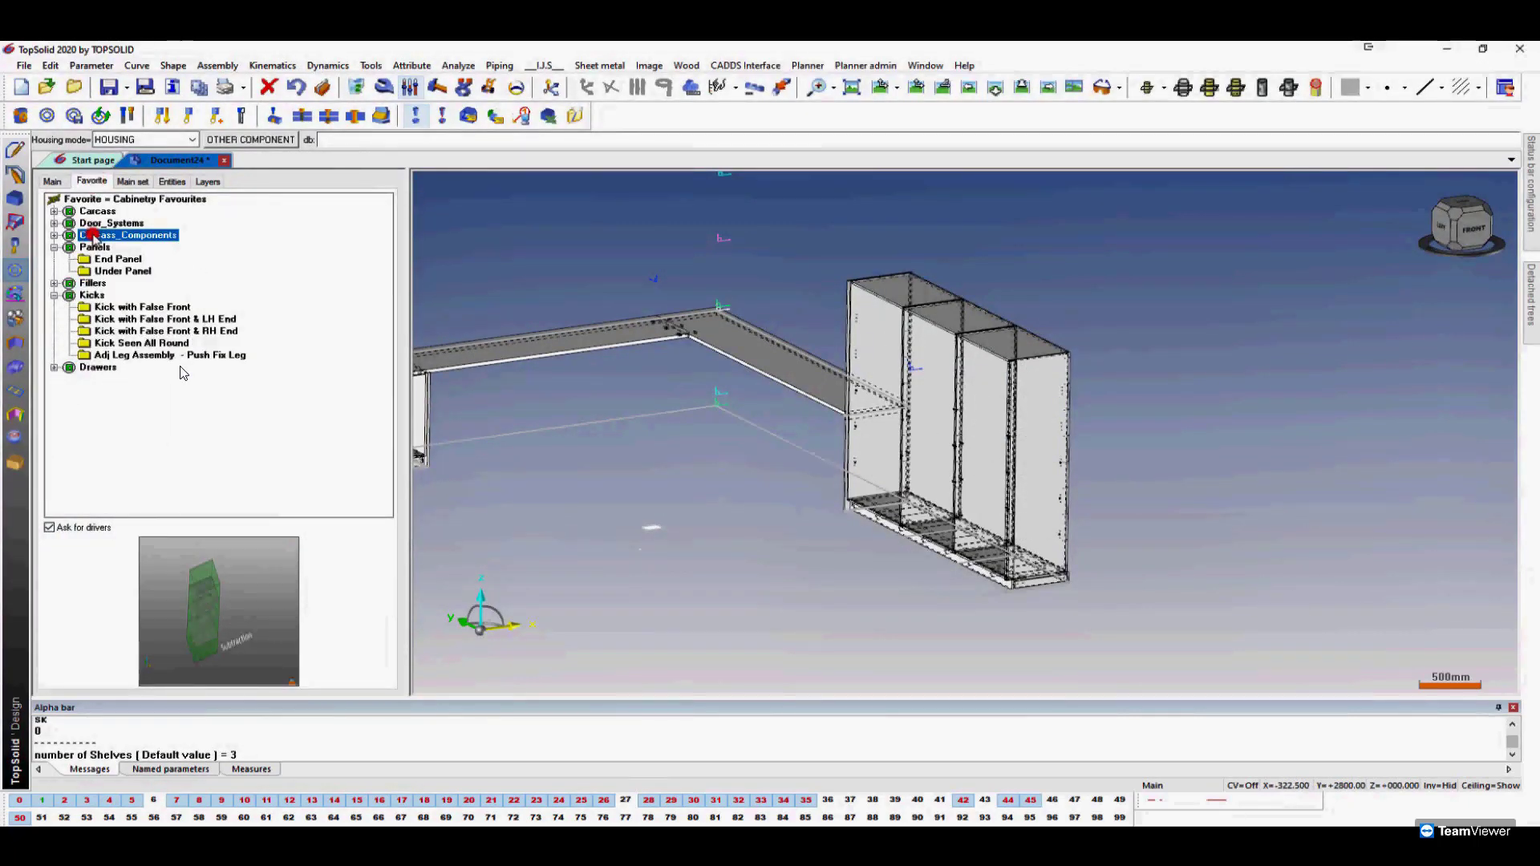
pyautogui.doubleClick(108, 223)
pyautogui.doubleClick(126, 235)
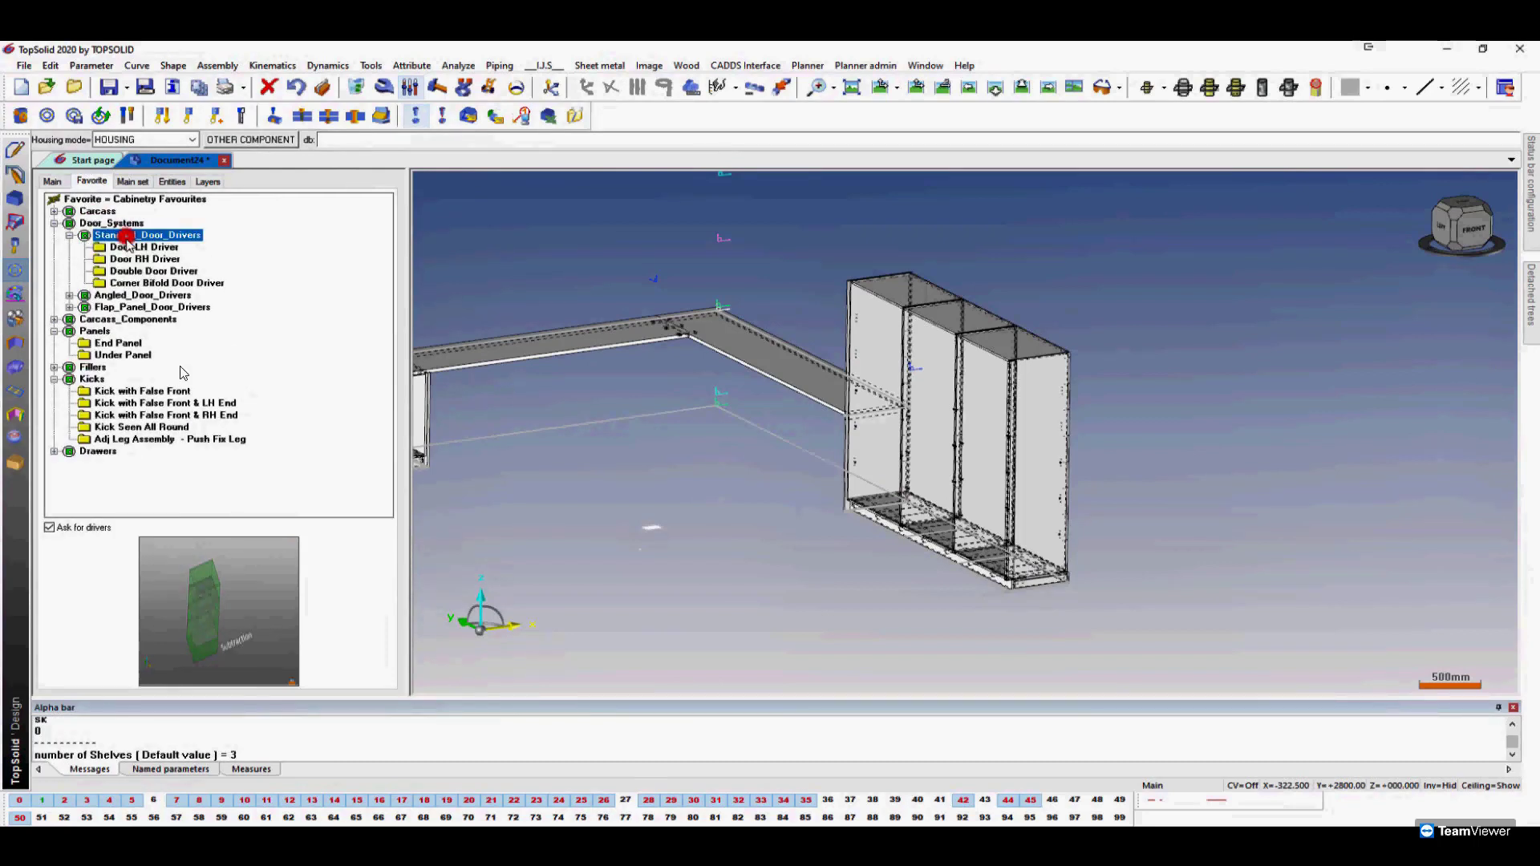
pyautogui.click(133, 270)
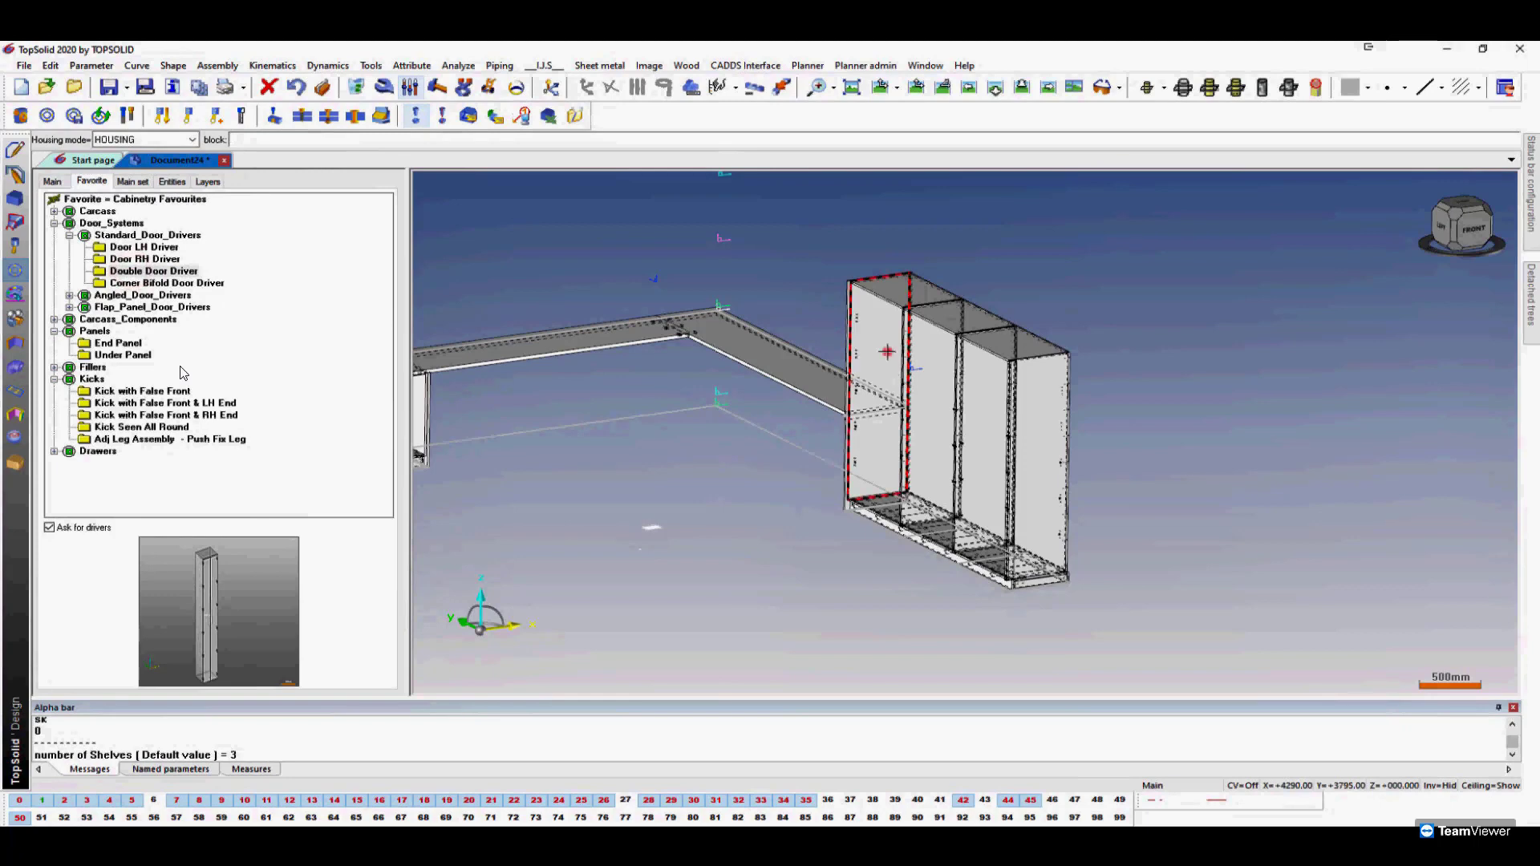
pyautogui.click(887, 352)
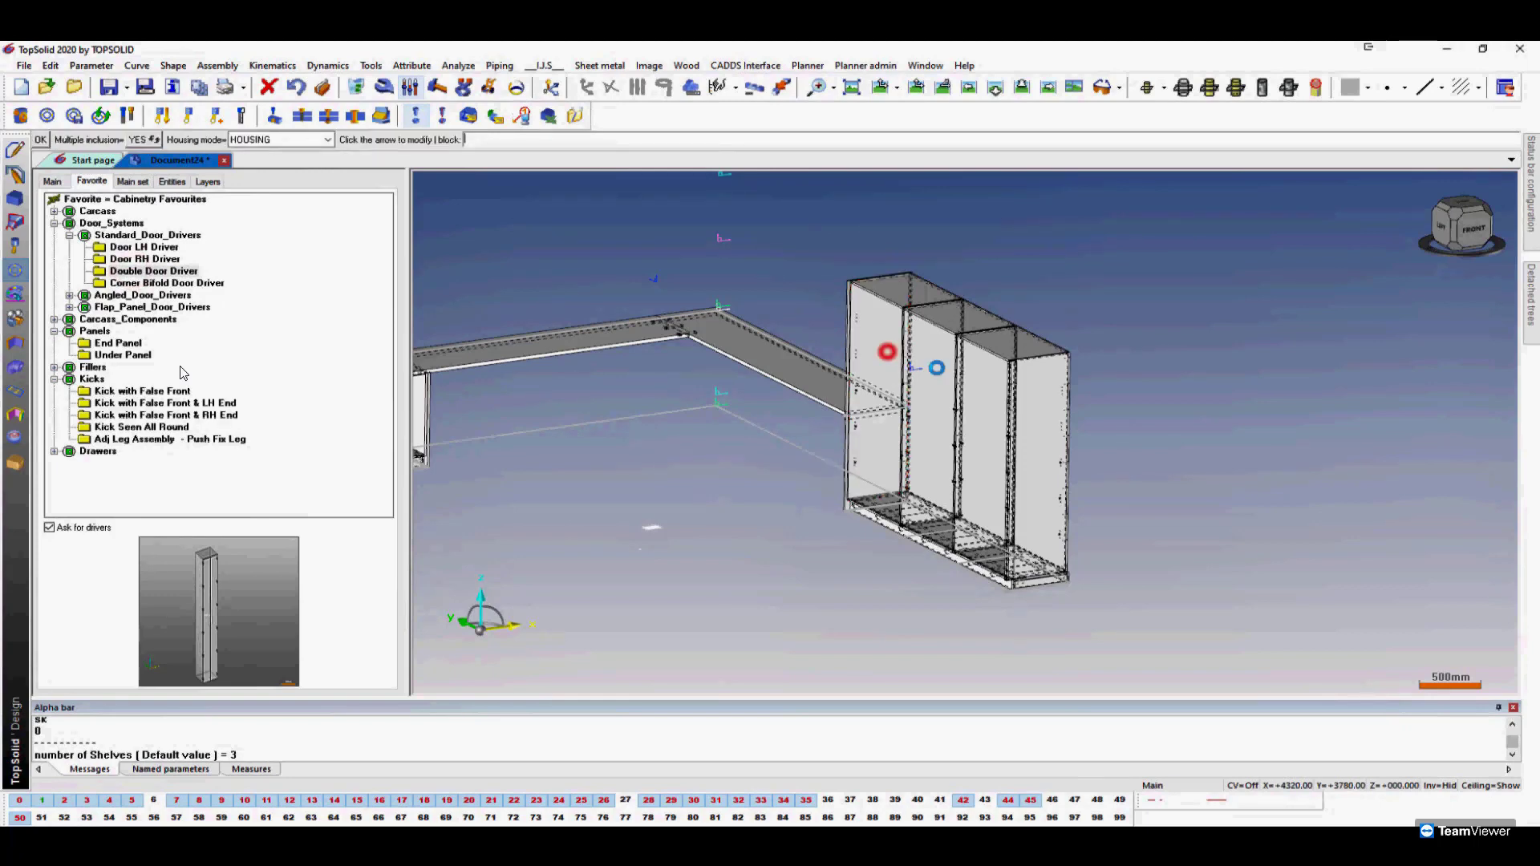
pyautogui.click(990, 369)
pyautogui.rightClick(1176, 369)
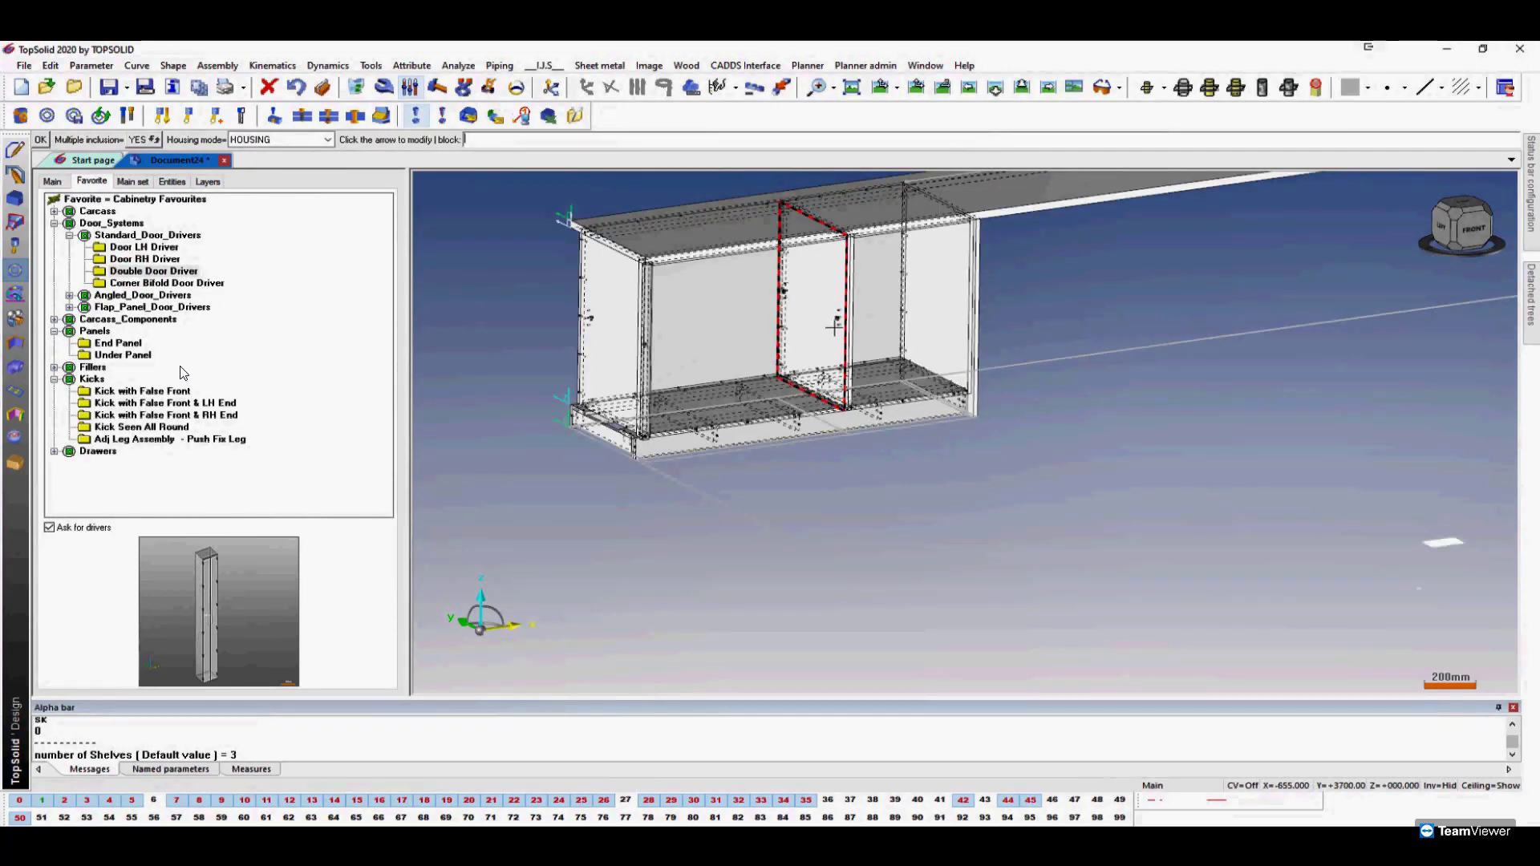
pyautogui.click(835, 321)
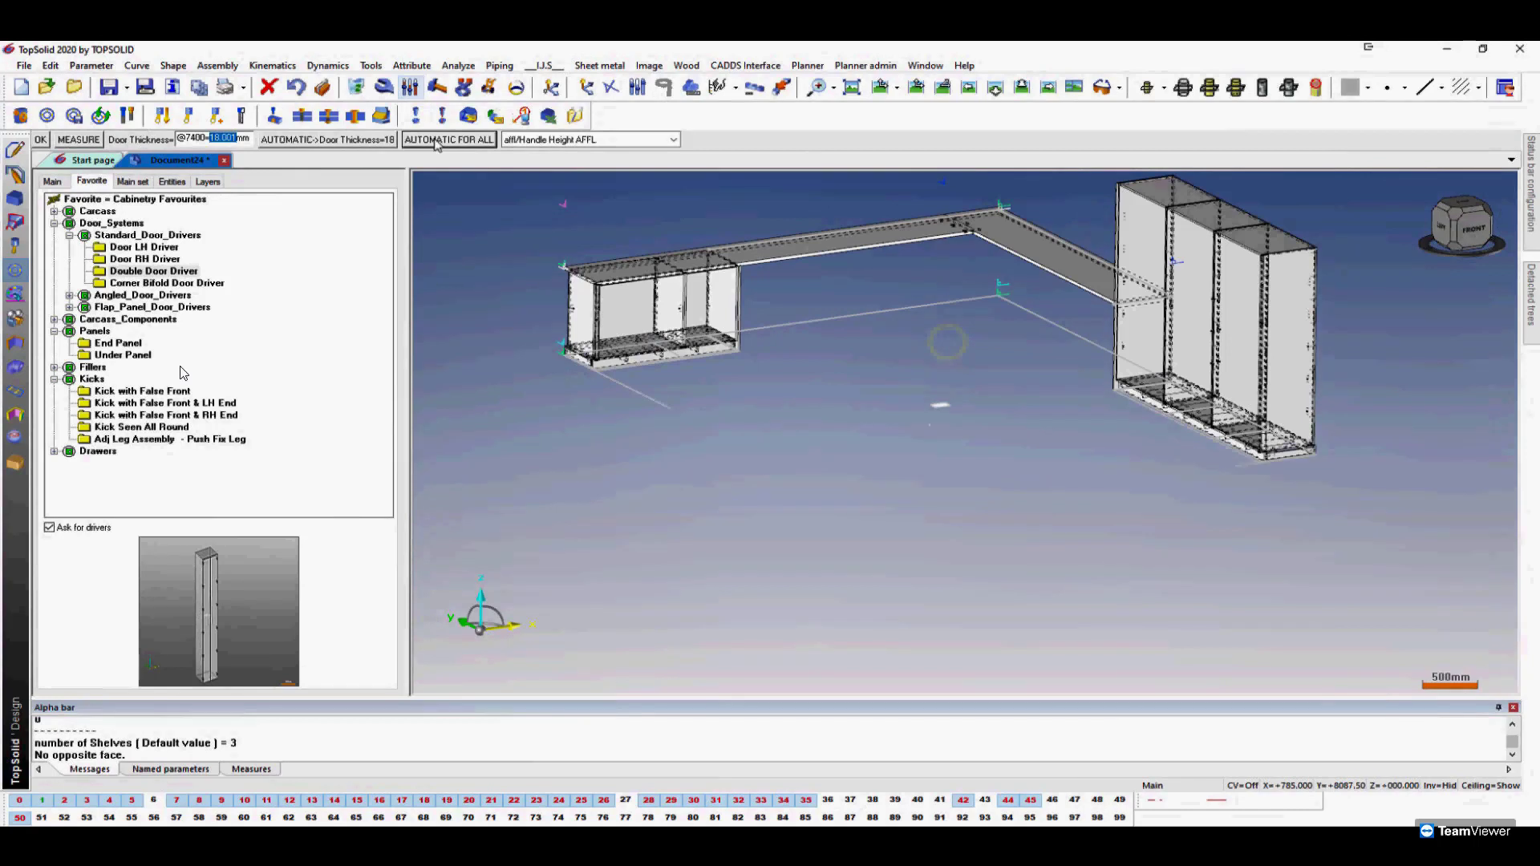
pyautogui.click(434, 141)
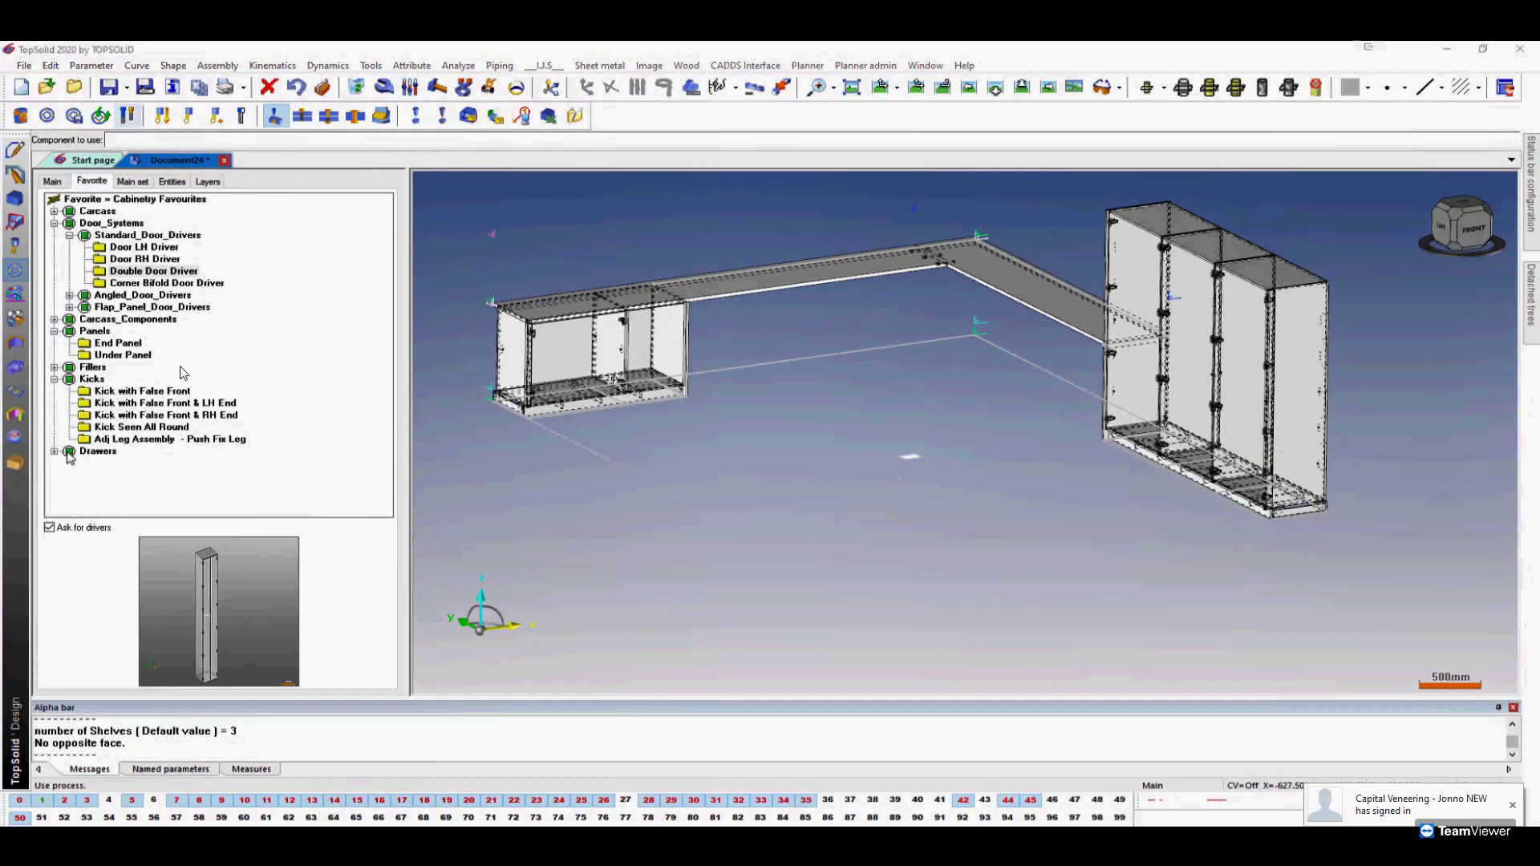
# Place the Blum Legrabox - 3 UnEqual Drawer set in the narrow base carcass, using the automatic drawer gaps.
pyautogui.click(54, 451)
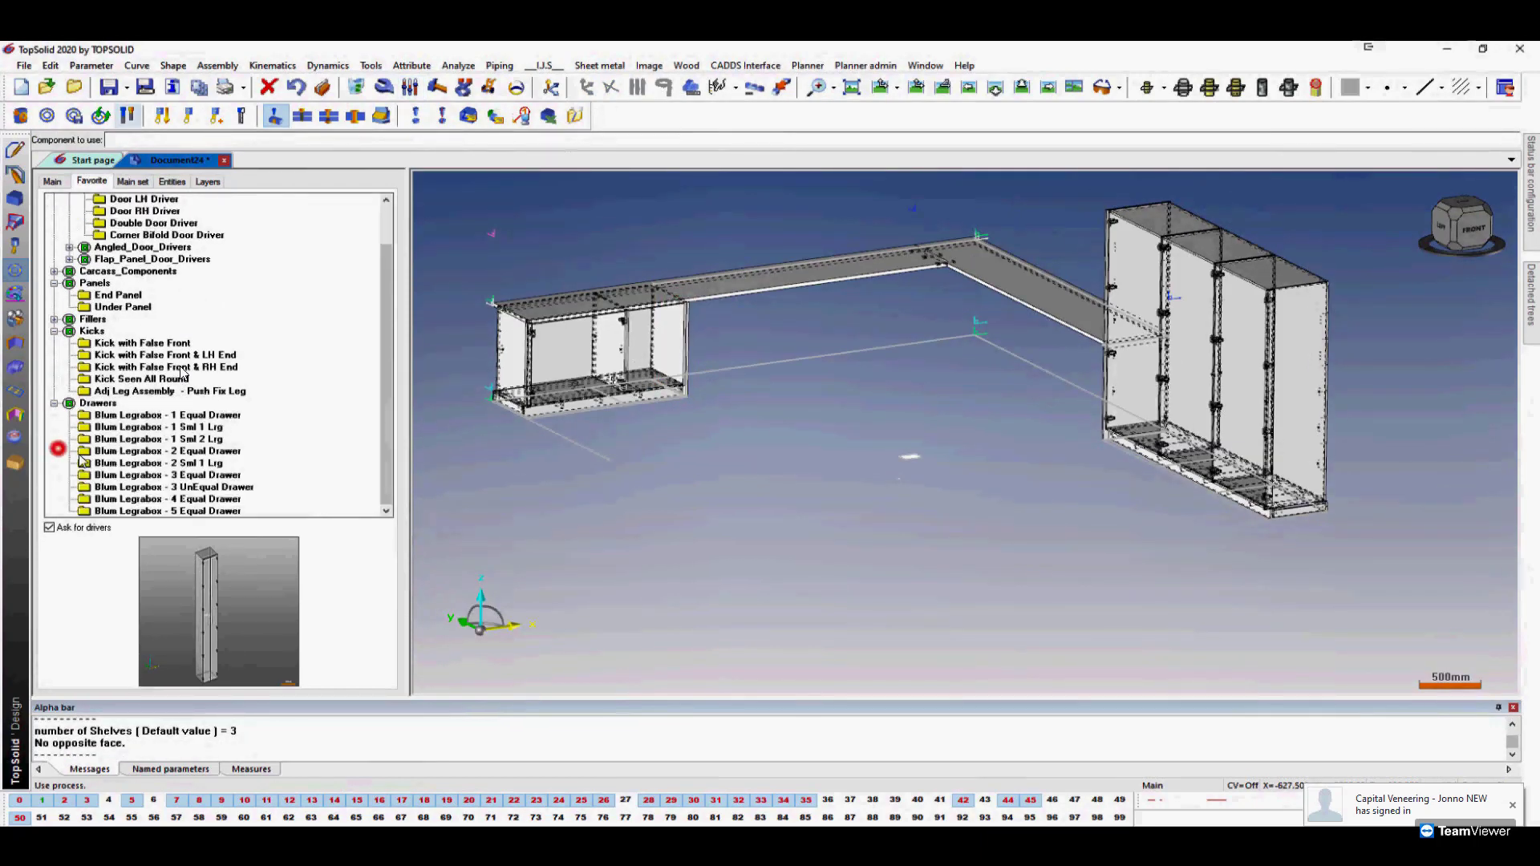
pyautogui.moveTo(142, 477); pyautogui.dragTo(579, 508)
pyautogui.scroll(6, 691, 335)
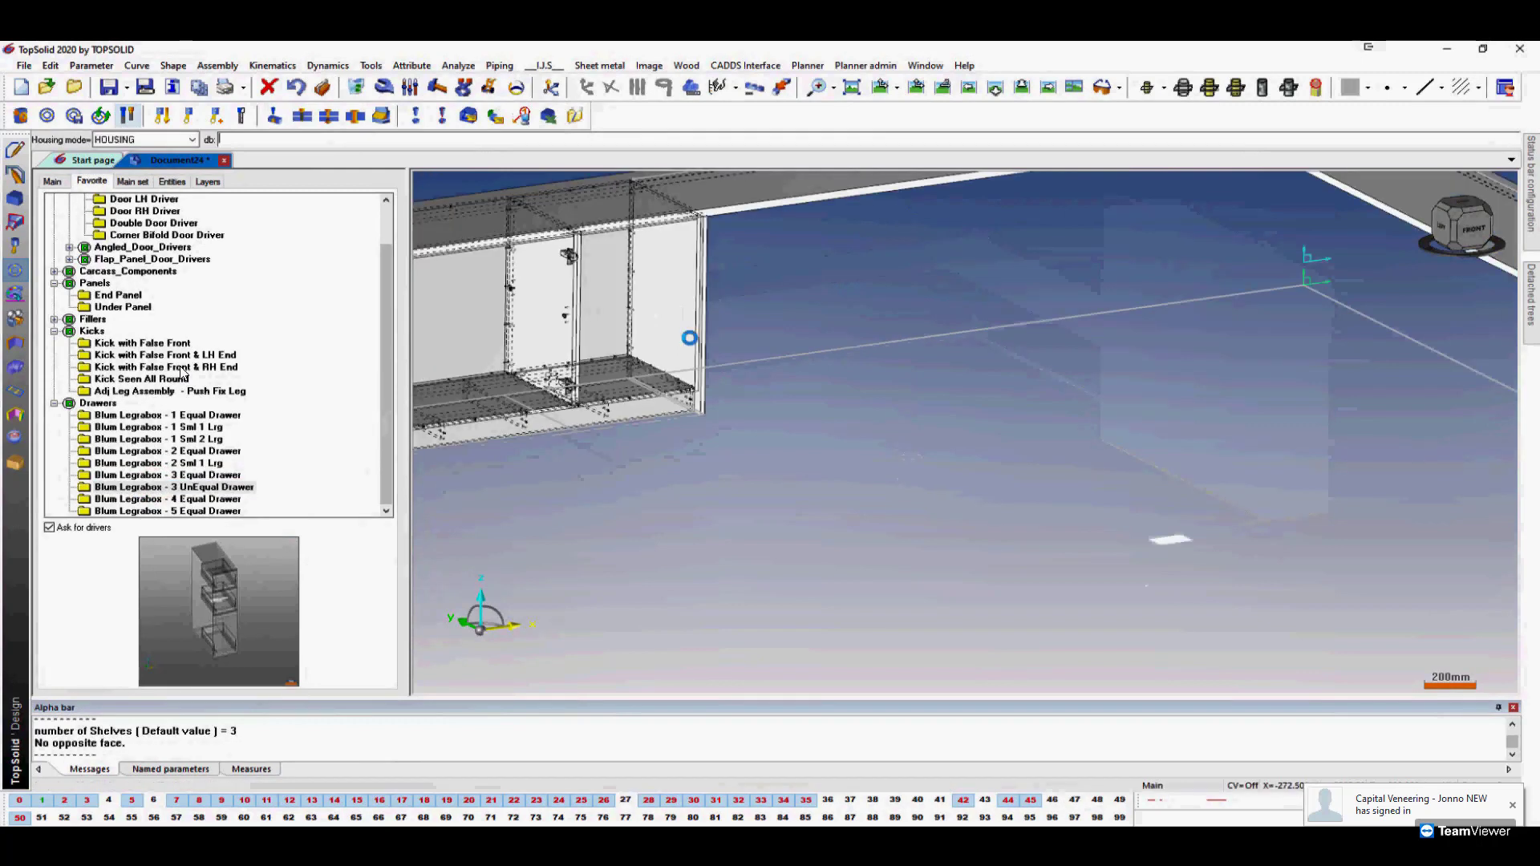
pyautogui.click(696, 284)
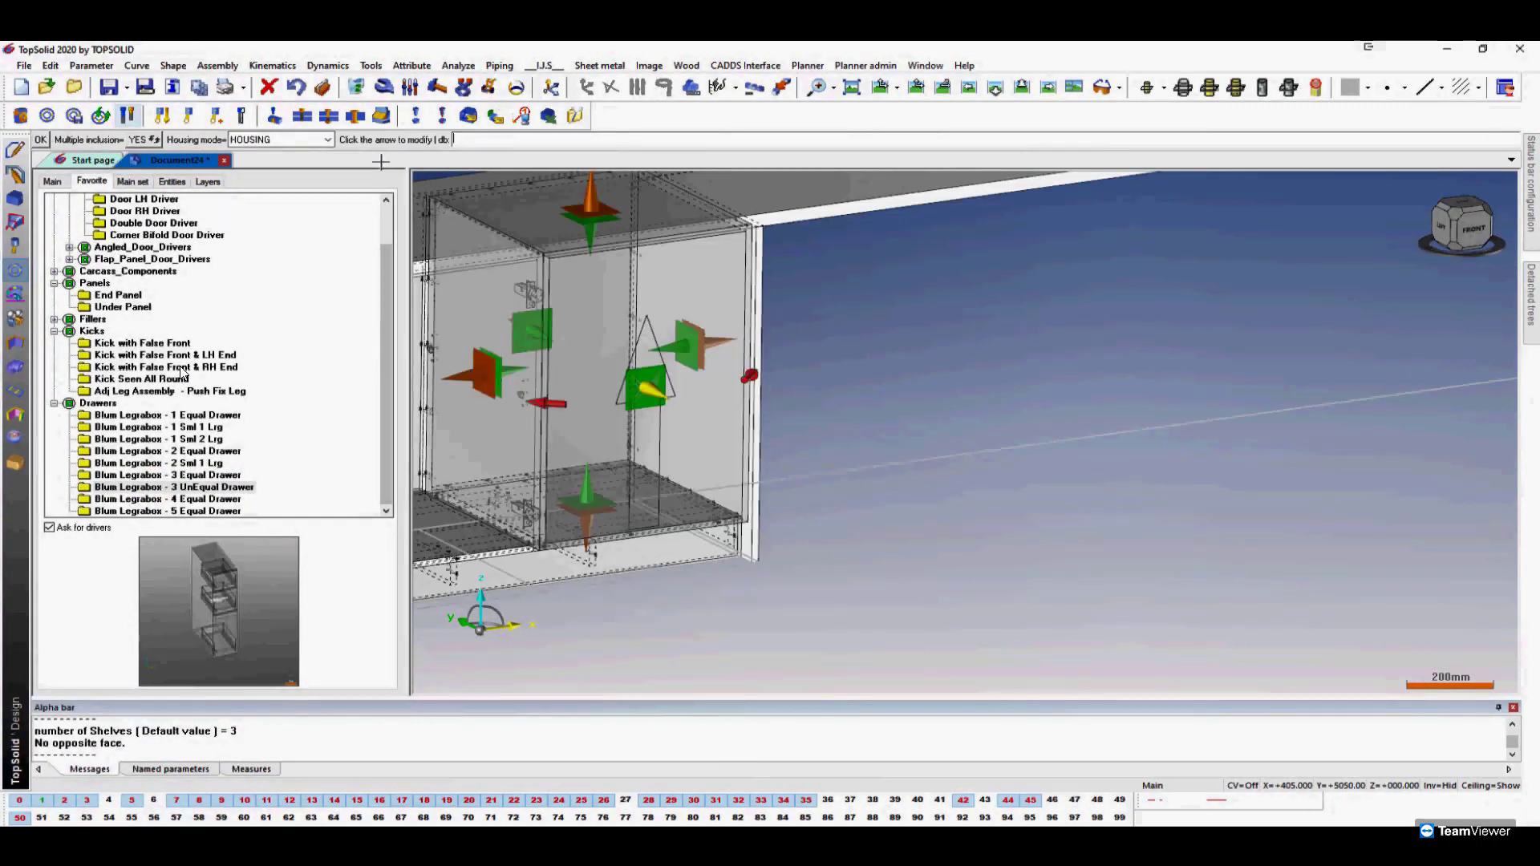
pyautogui.click(592, 238)
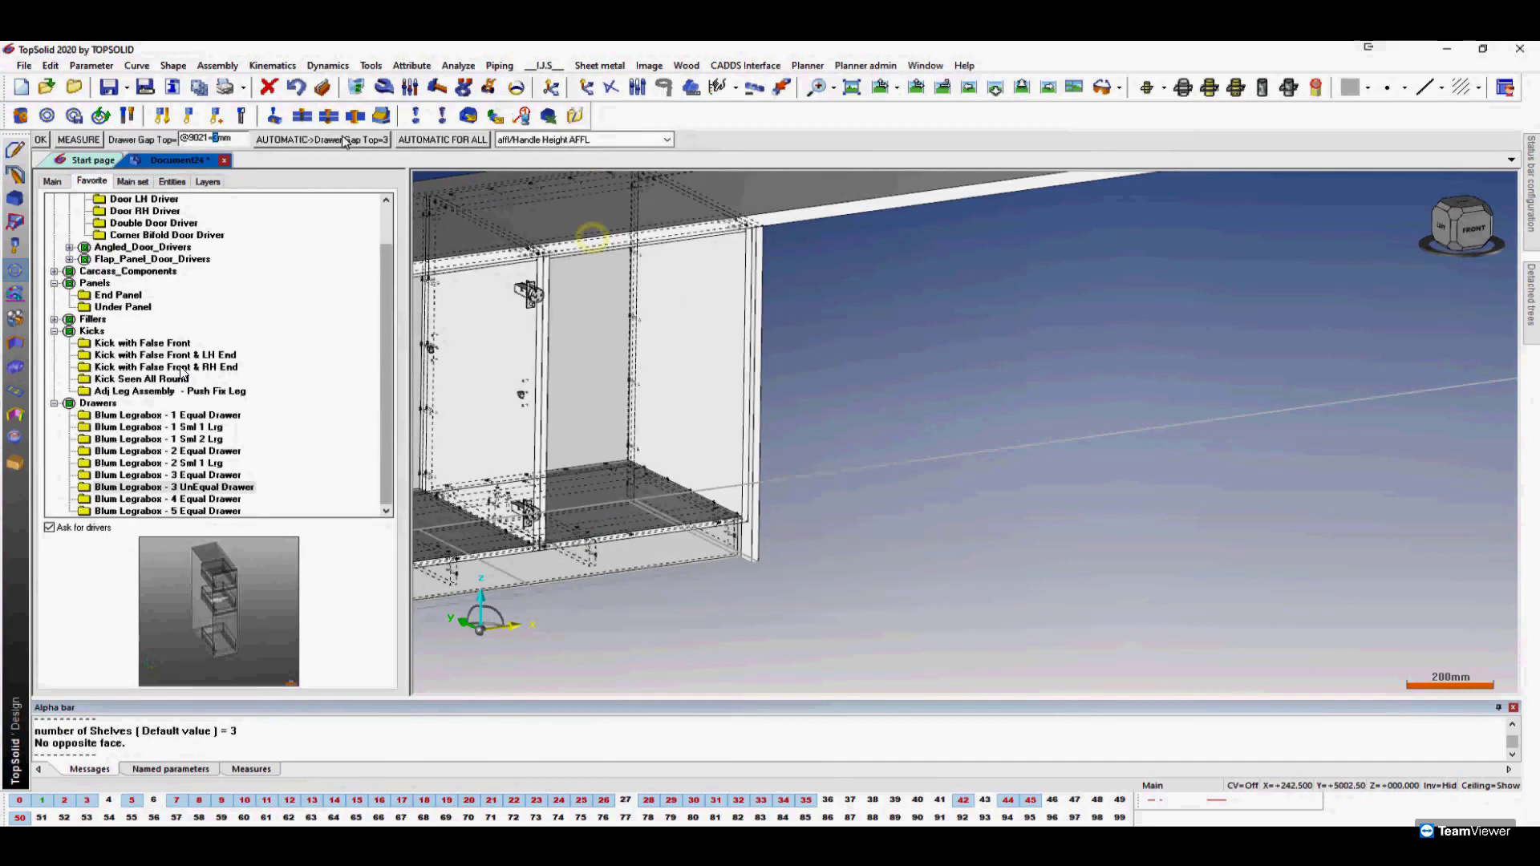
pyautogui.click(407, 139)
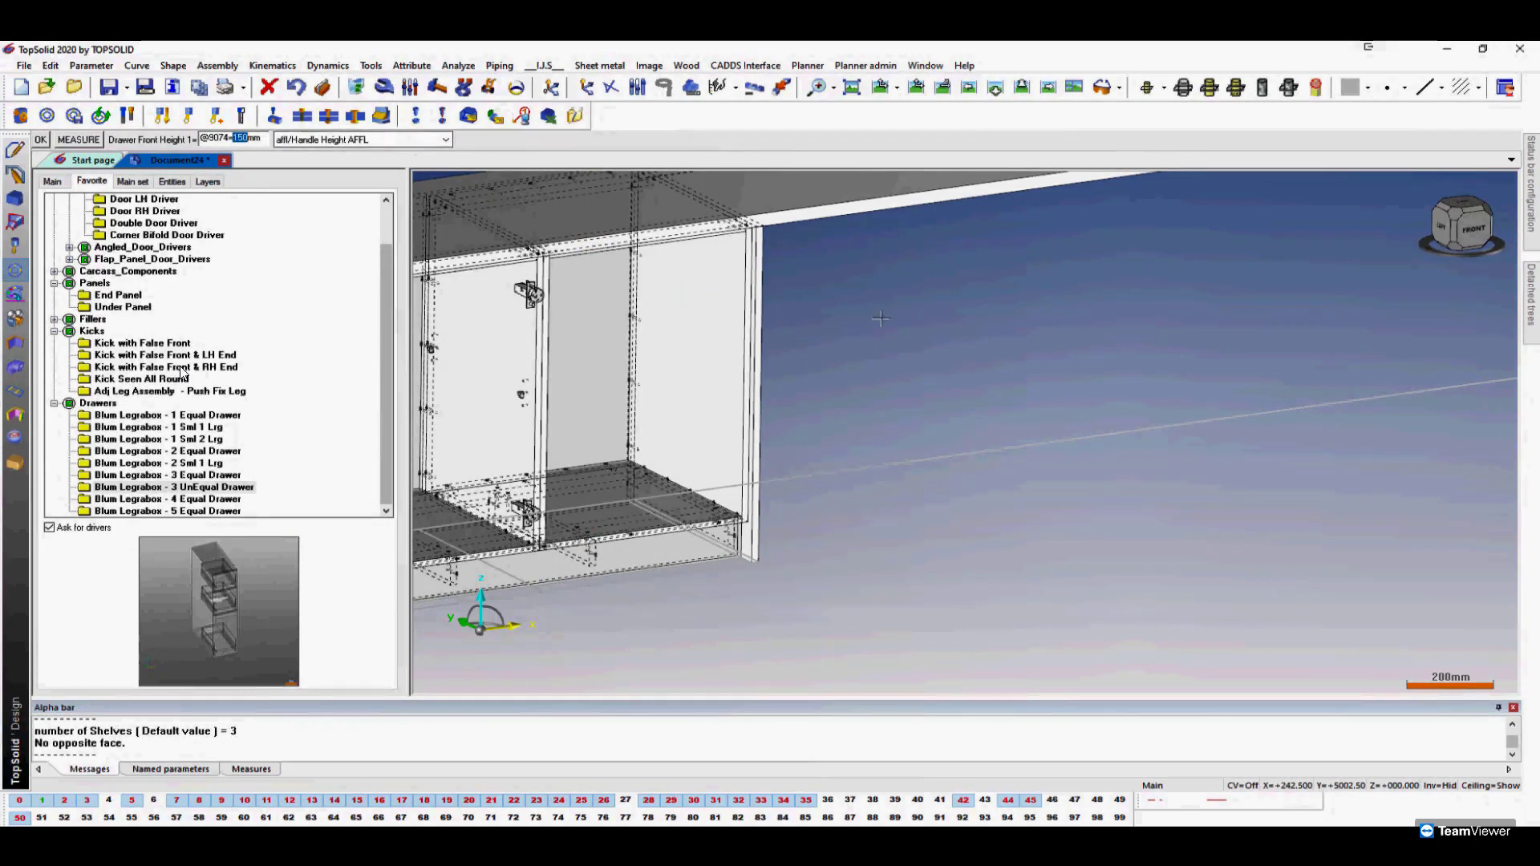
# Set Drawer Front Height 1 to 125 mm and Drawer Front Height 2 to 250 mm.
pyautogui.write('125')
pyautogui.press('Return')
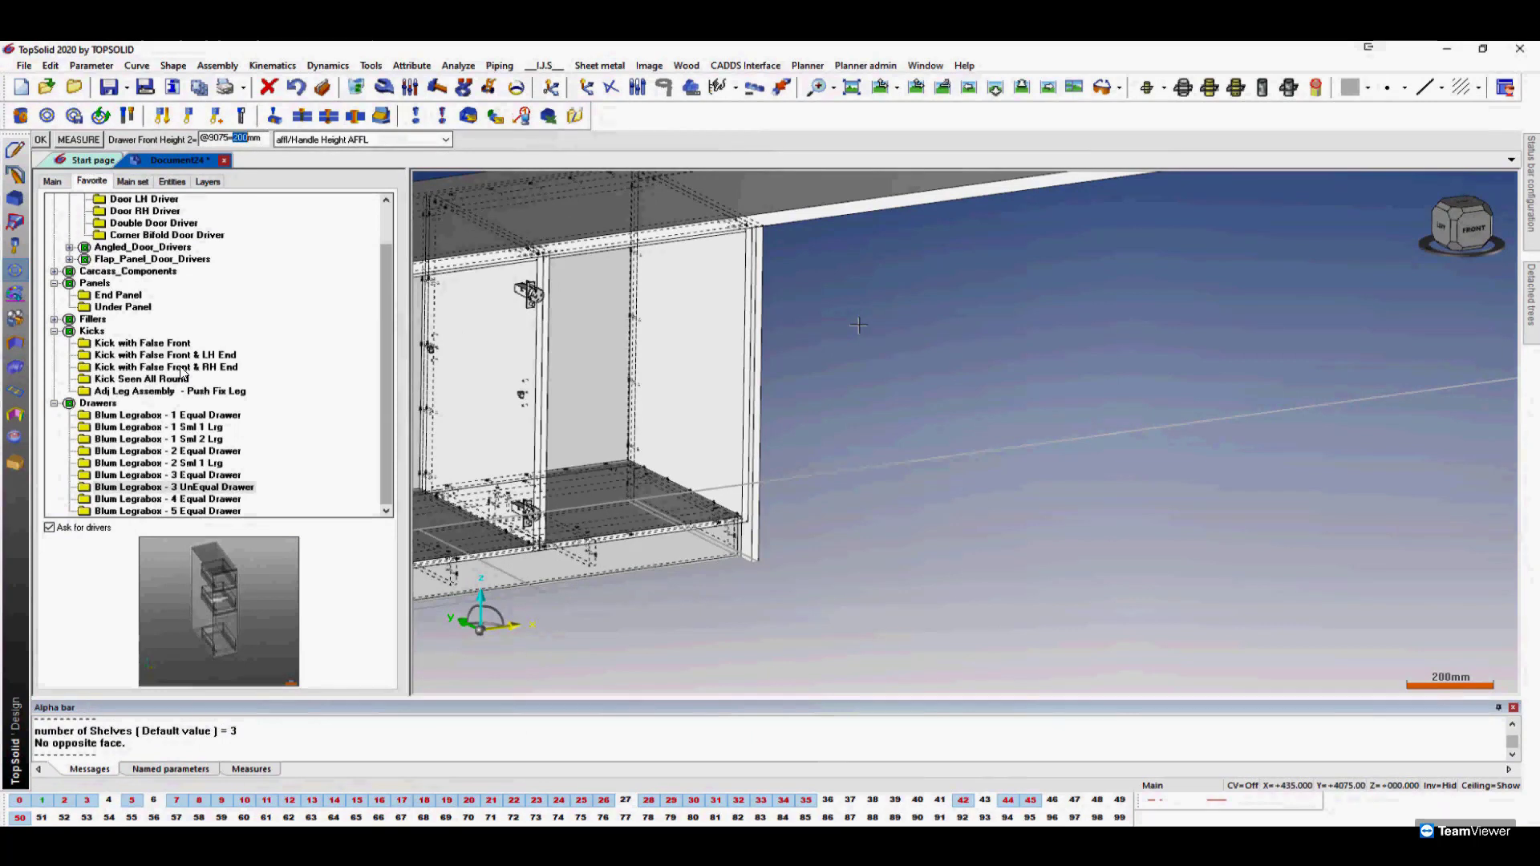
pyautogui.write('250')
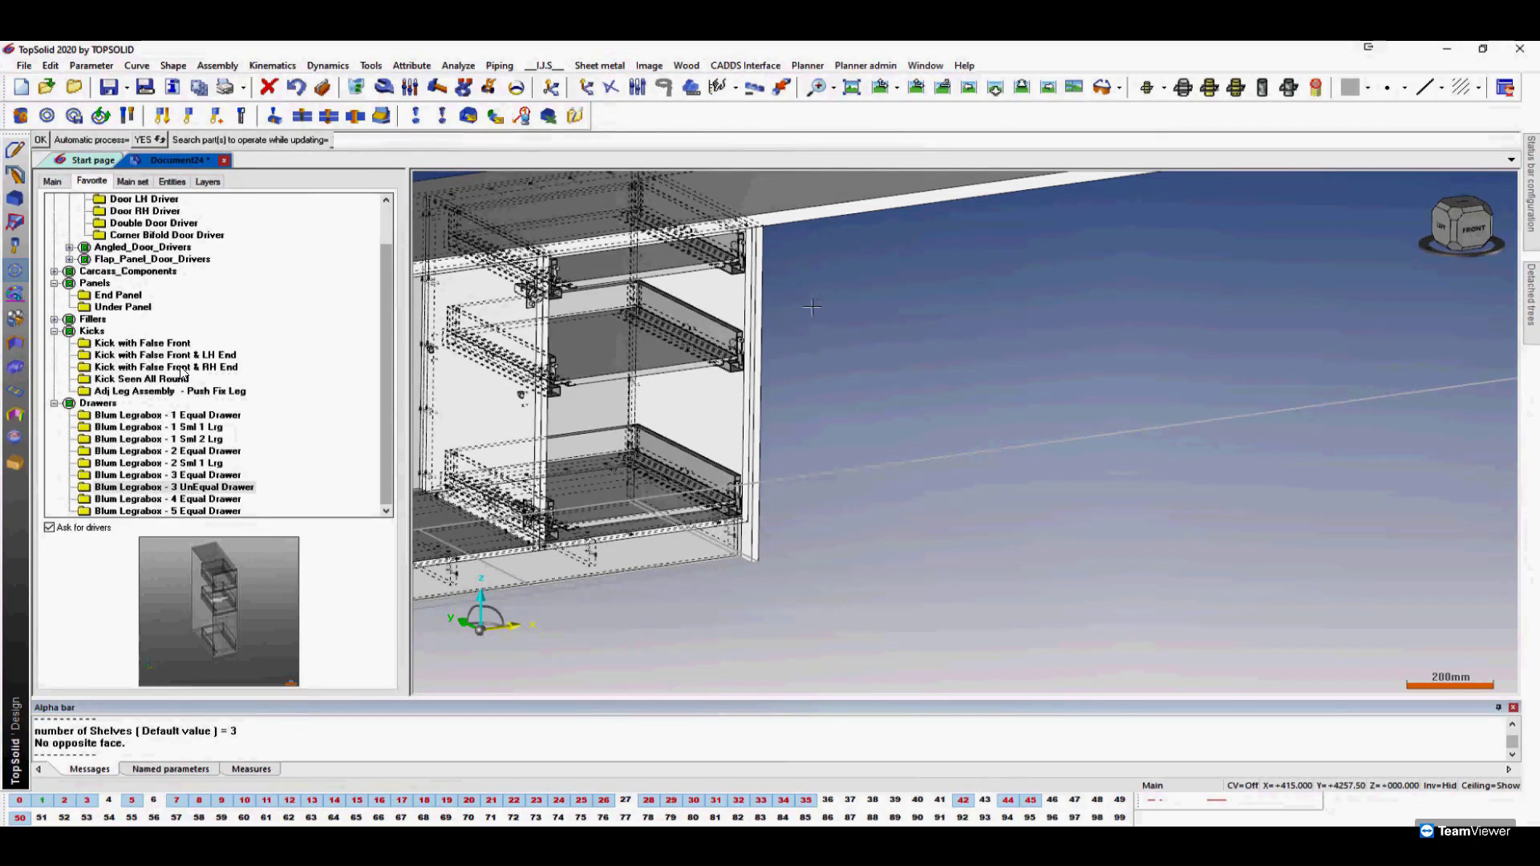
pyautogui.press('Escape')
# Turn on layer 4 to show the walls, door and window around the whole kitchen.
pyautogui.scroll(-7, 847, 421)
pyautogui.scroll(-1, 874, 418)
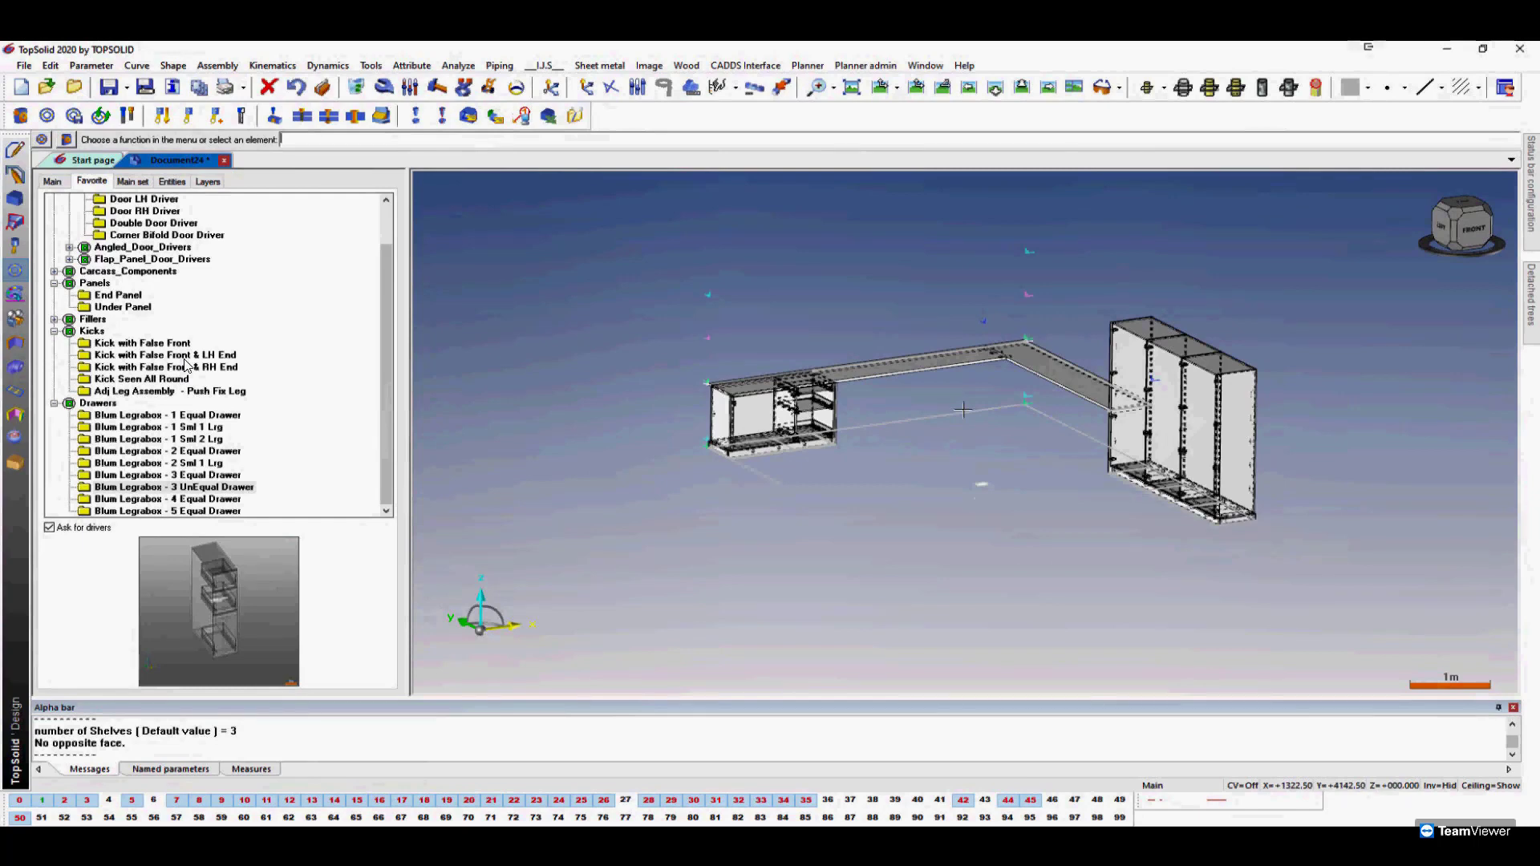
pyautogui.click(110, 800)
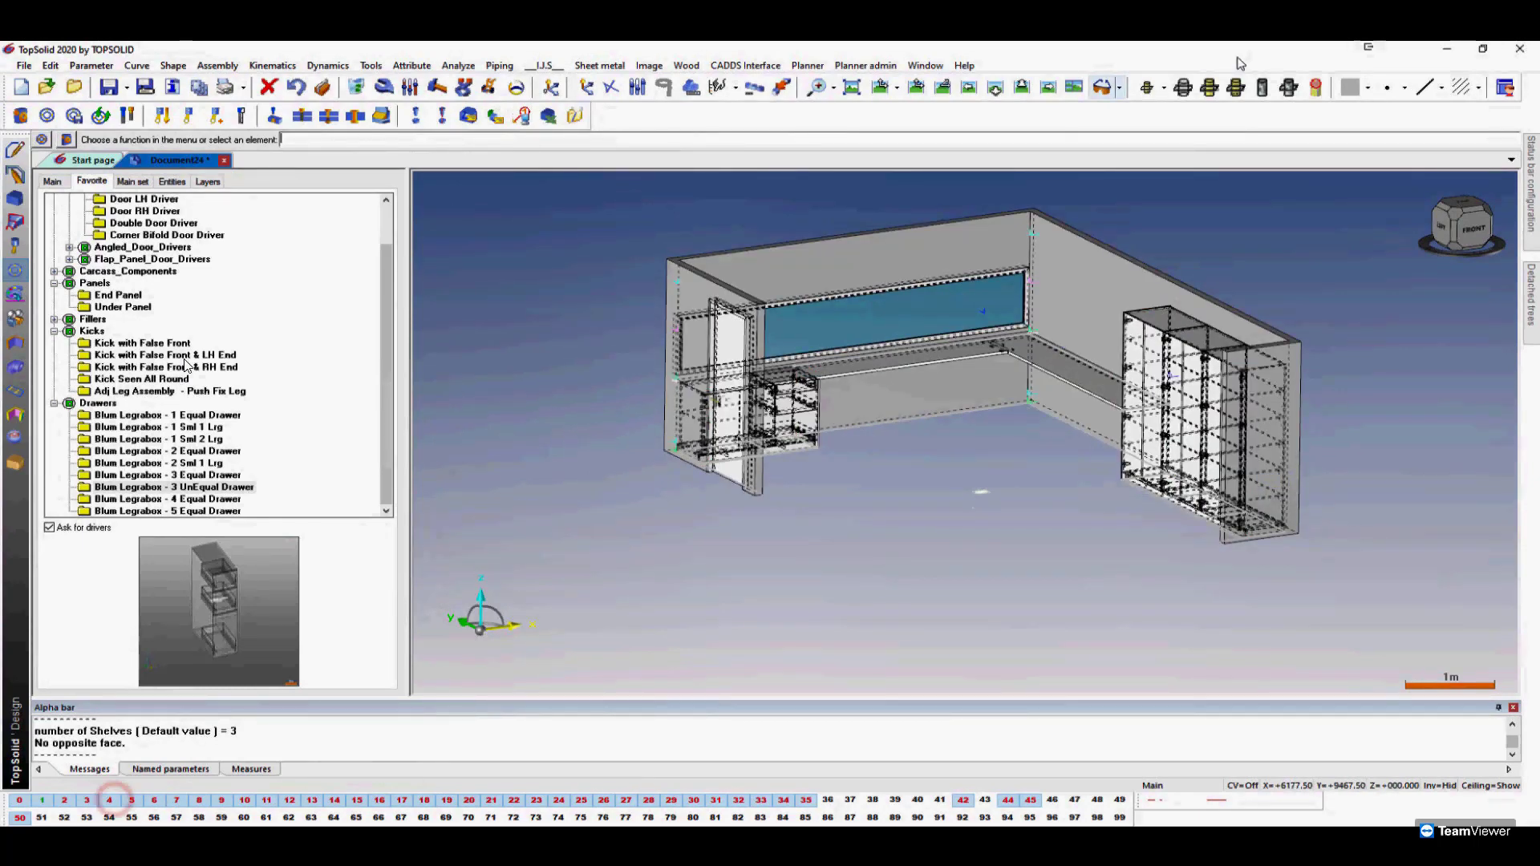
pyautogui.click(1262, 86)
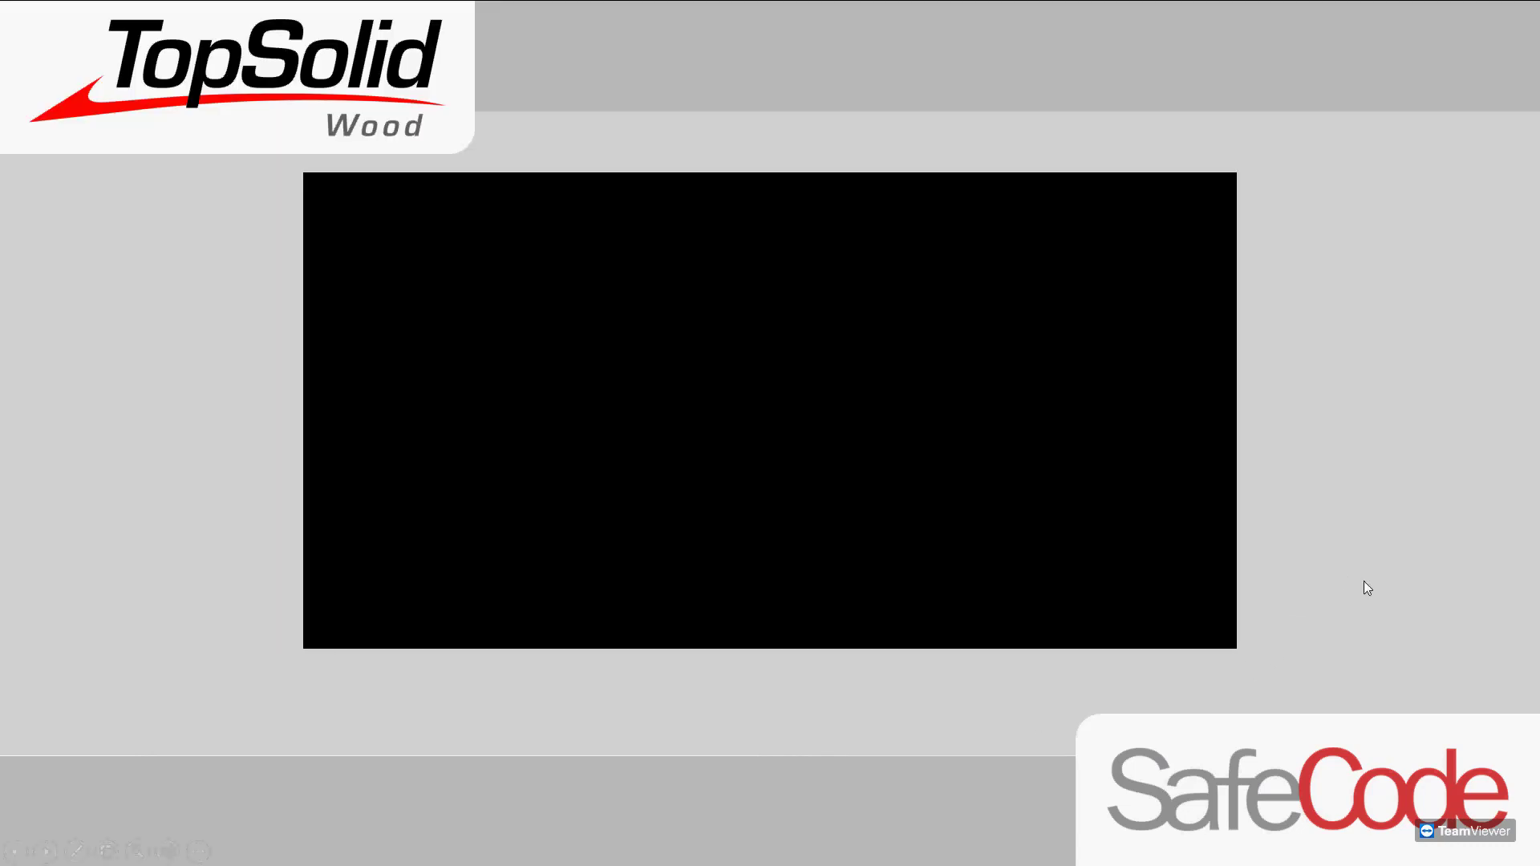
pyautogui.click(1364, 581)
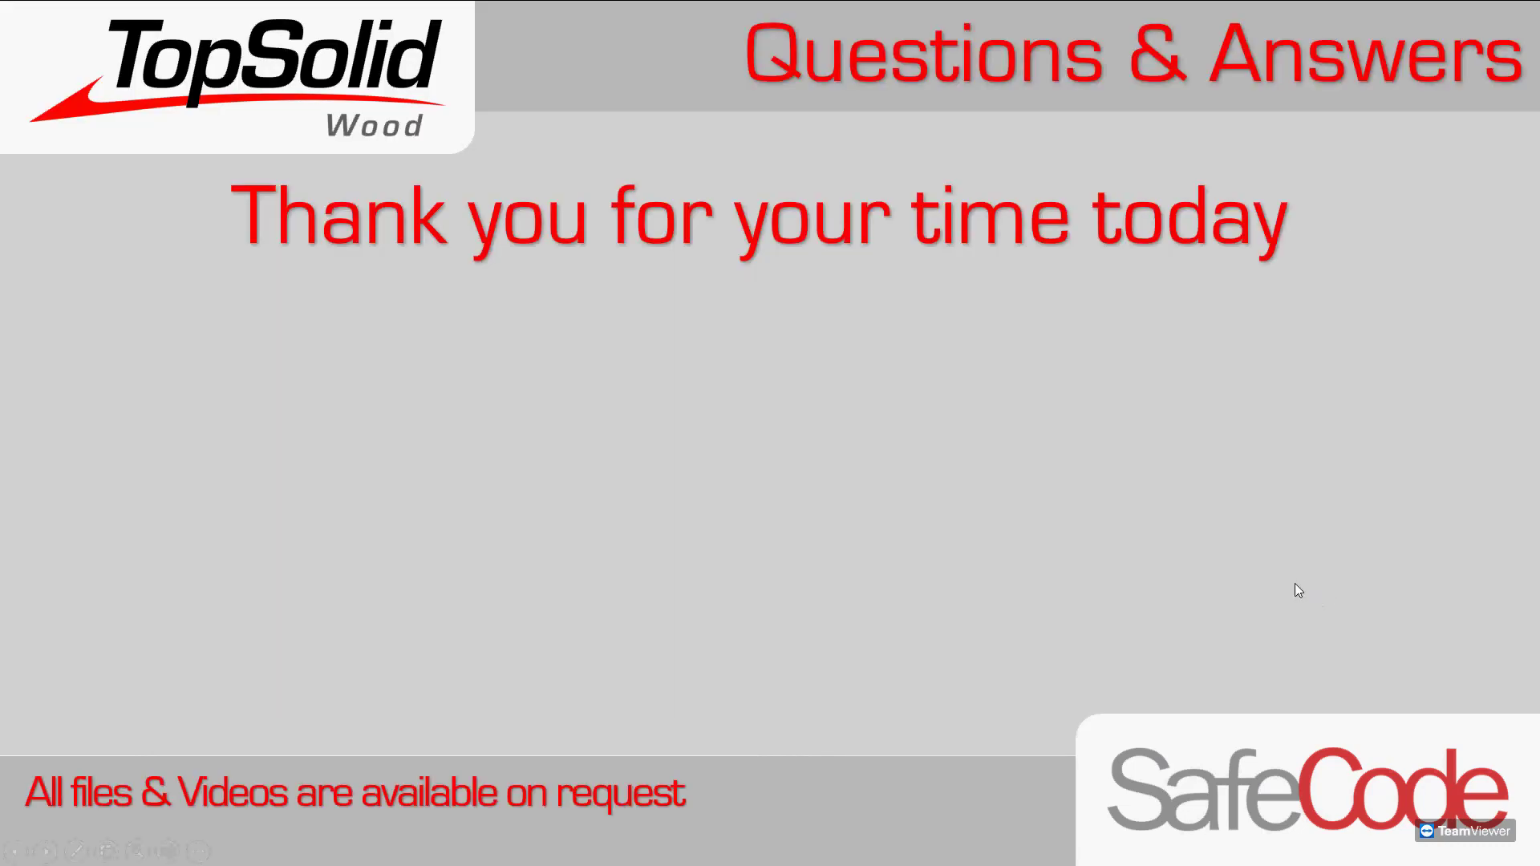
pyautogui.click(984, 675)
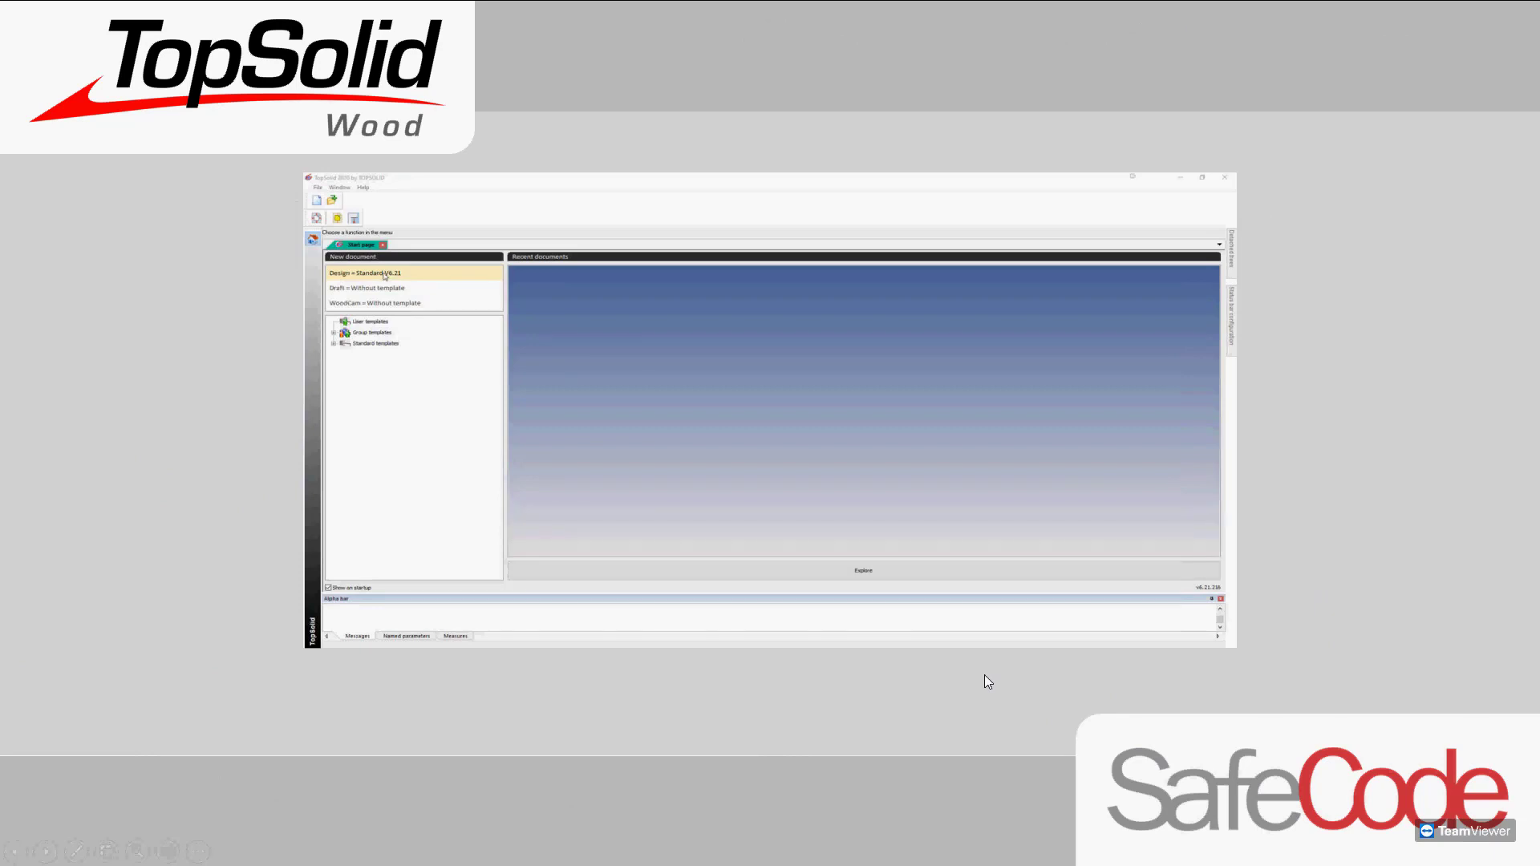
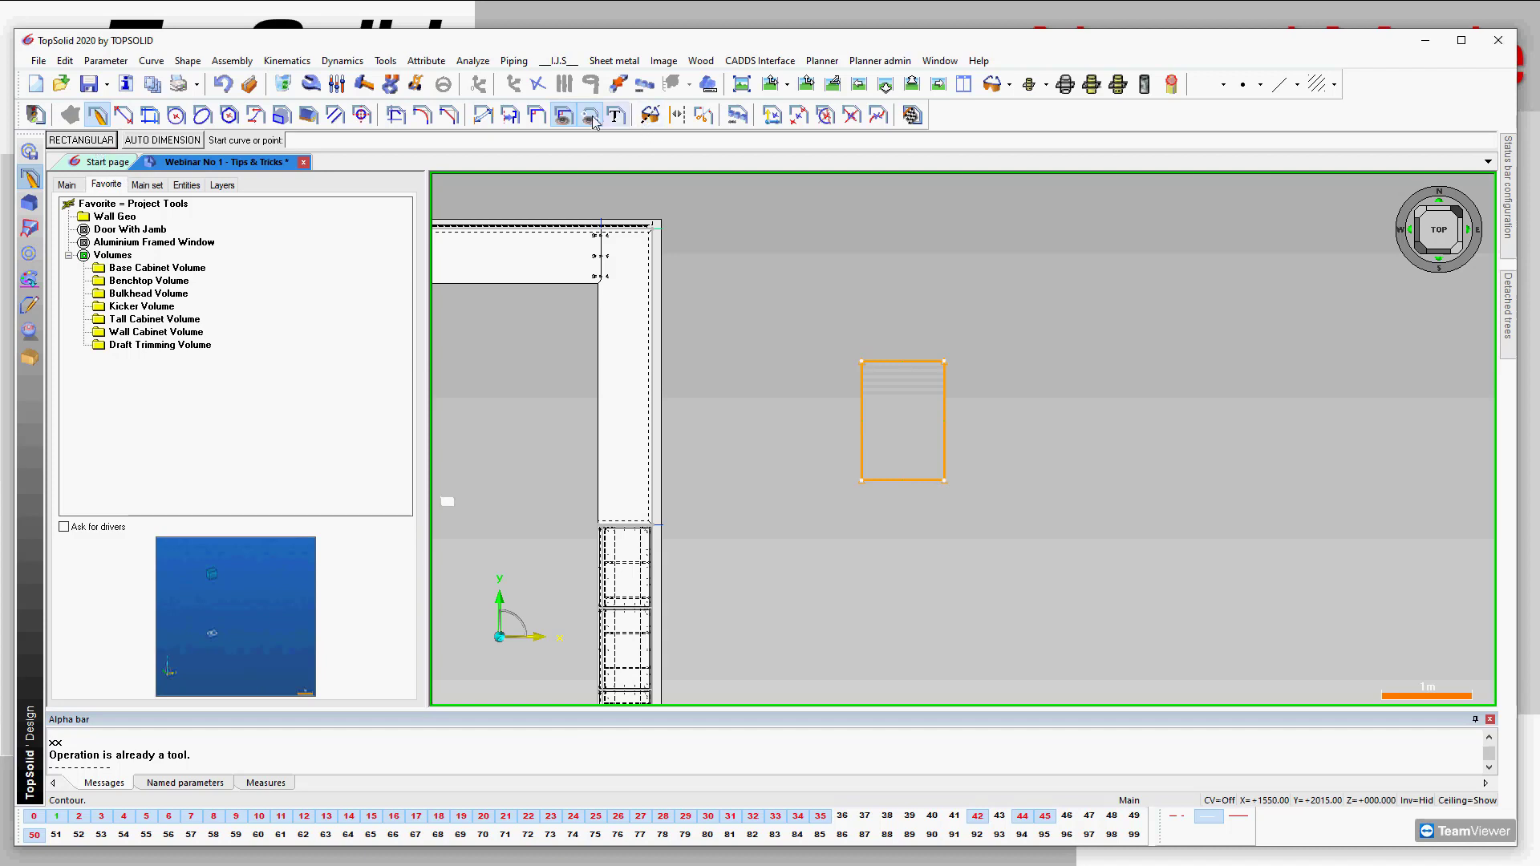
# Select the sketched rectangle beside the kitchen for a linear copy.
pyautogui.click(739, 116)
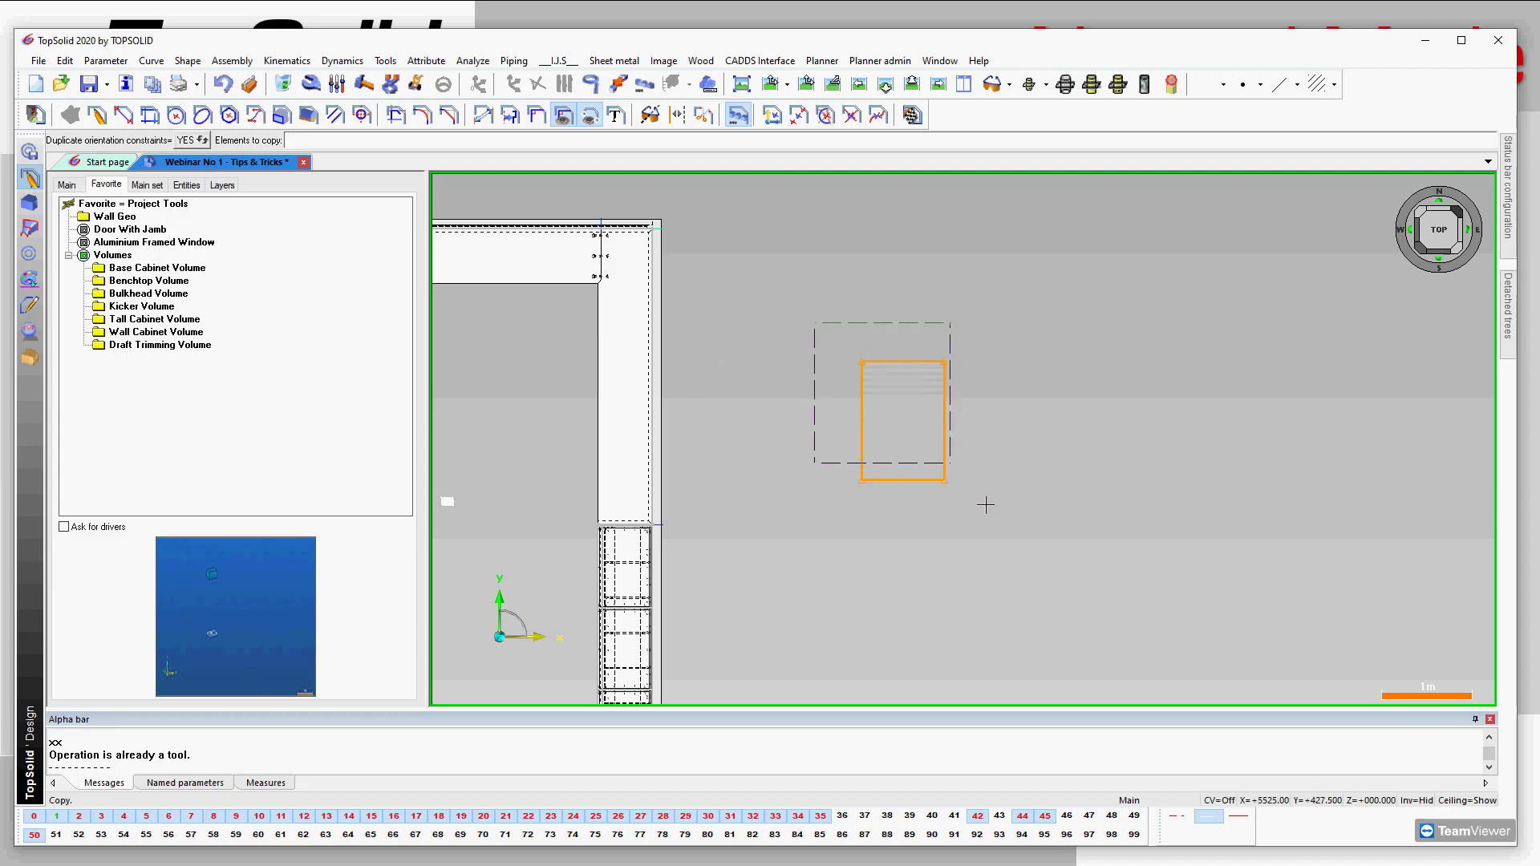
pyautogui.click(999, 527)
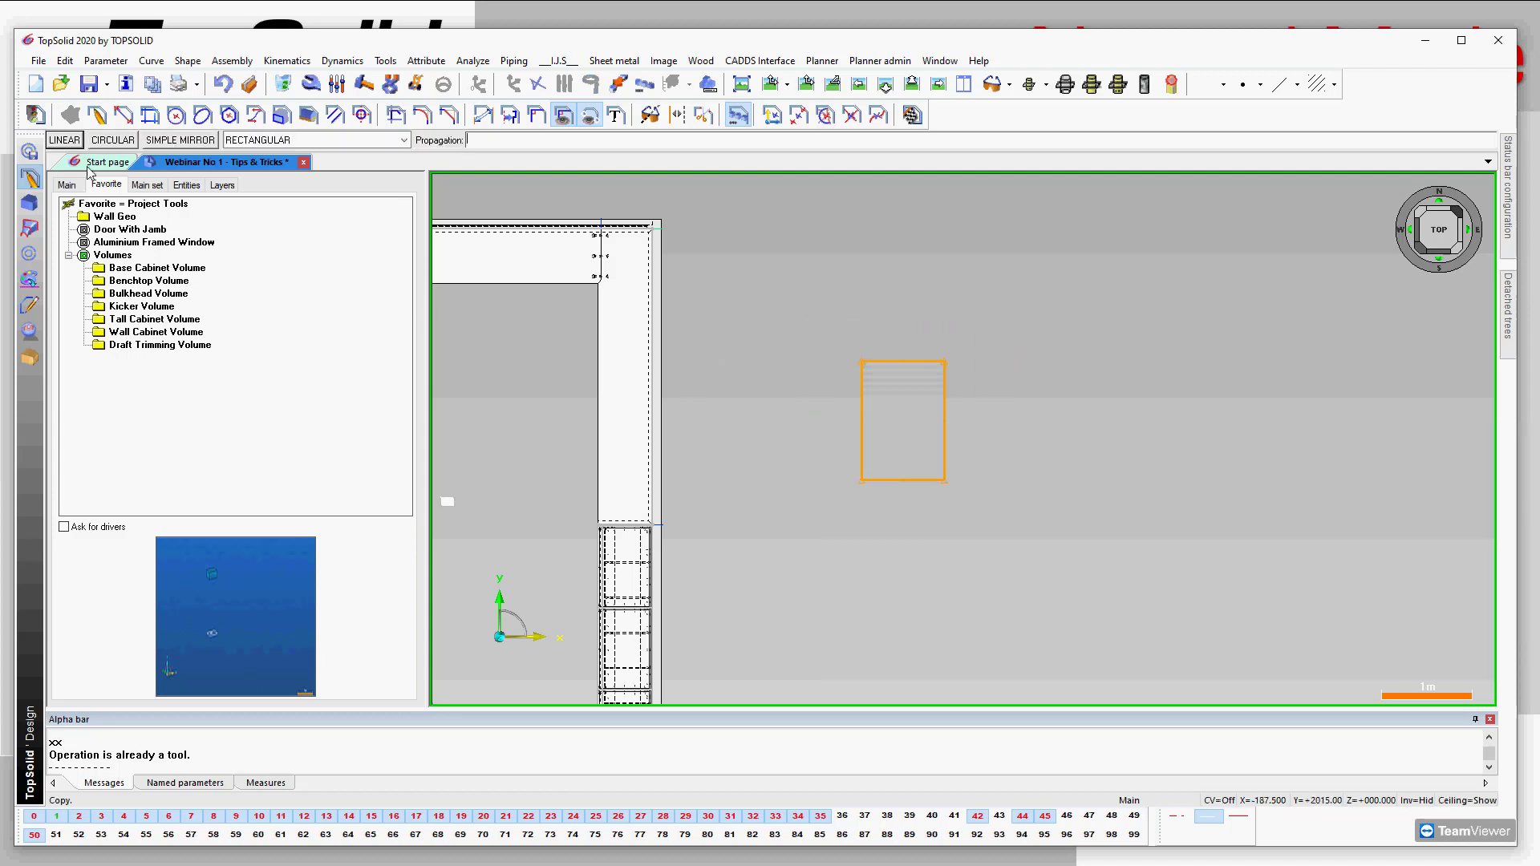
pyautogui.click(66, 140)
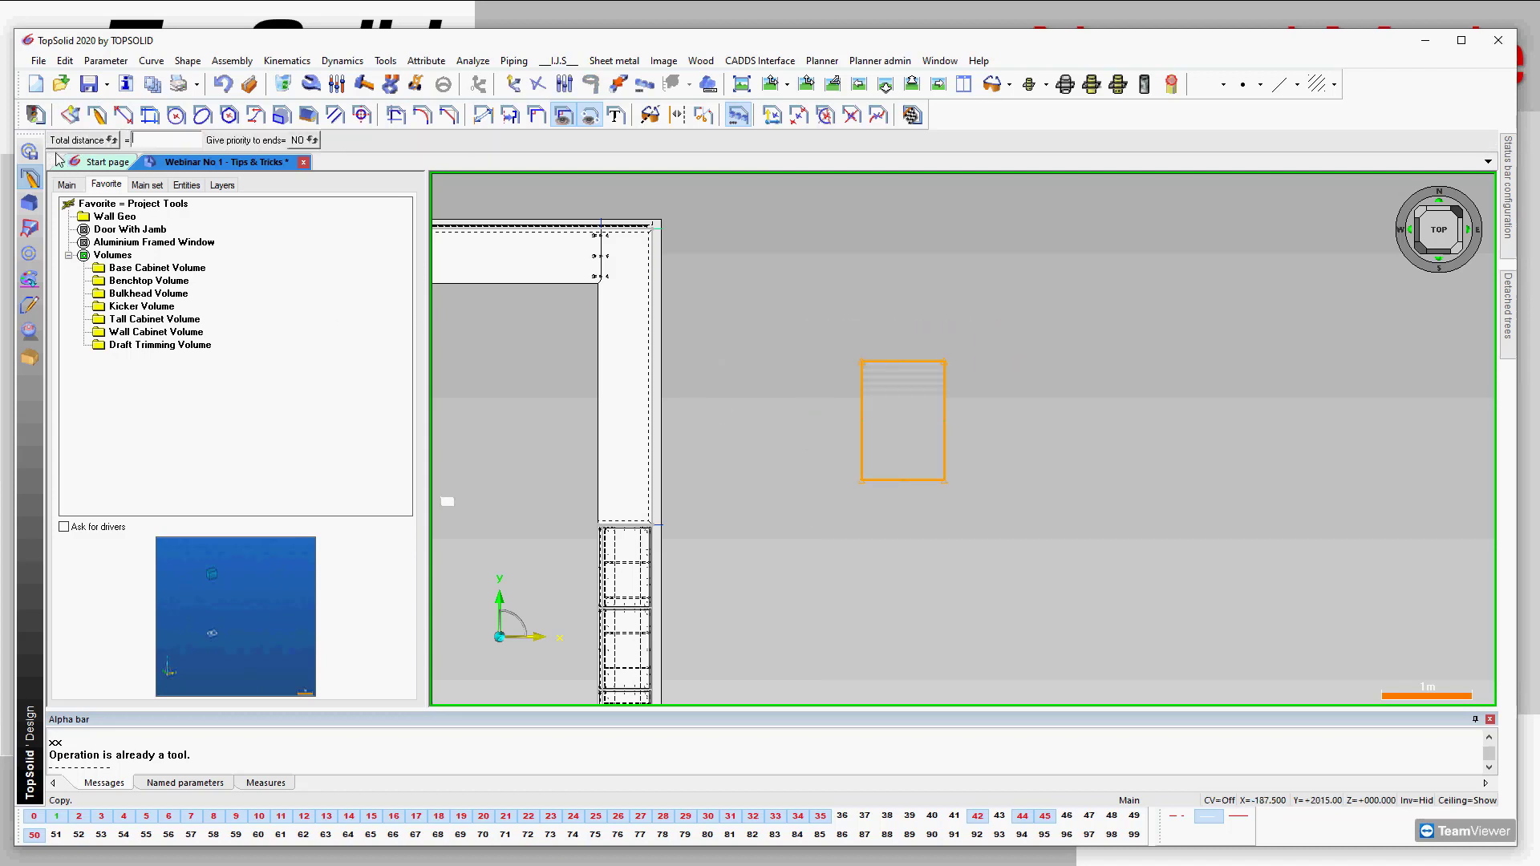
# Try to propagate the rectangle by distance per instance with a total number of 4.
pyautogui.click(108, 142)
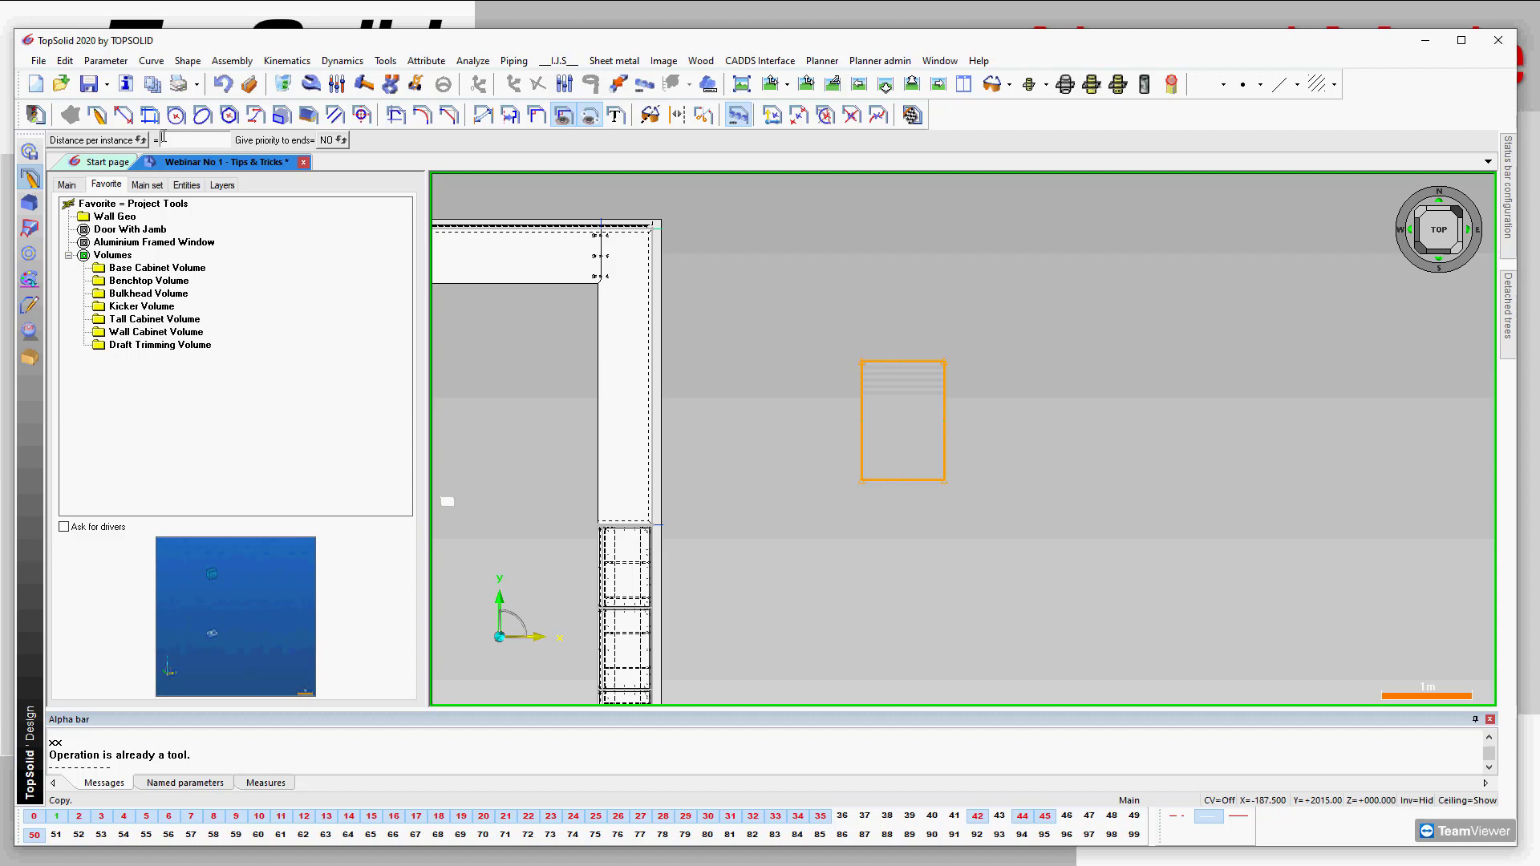
pyautogui.press('Return')
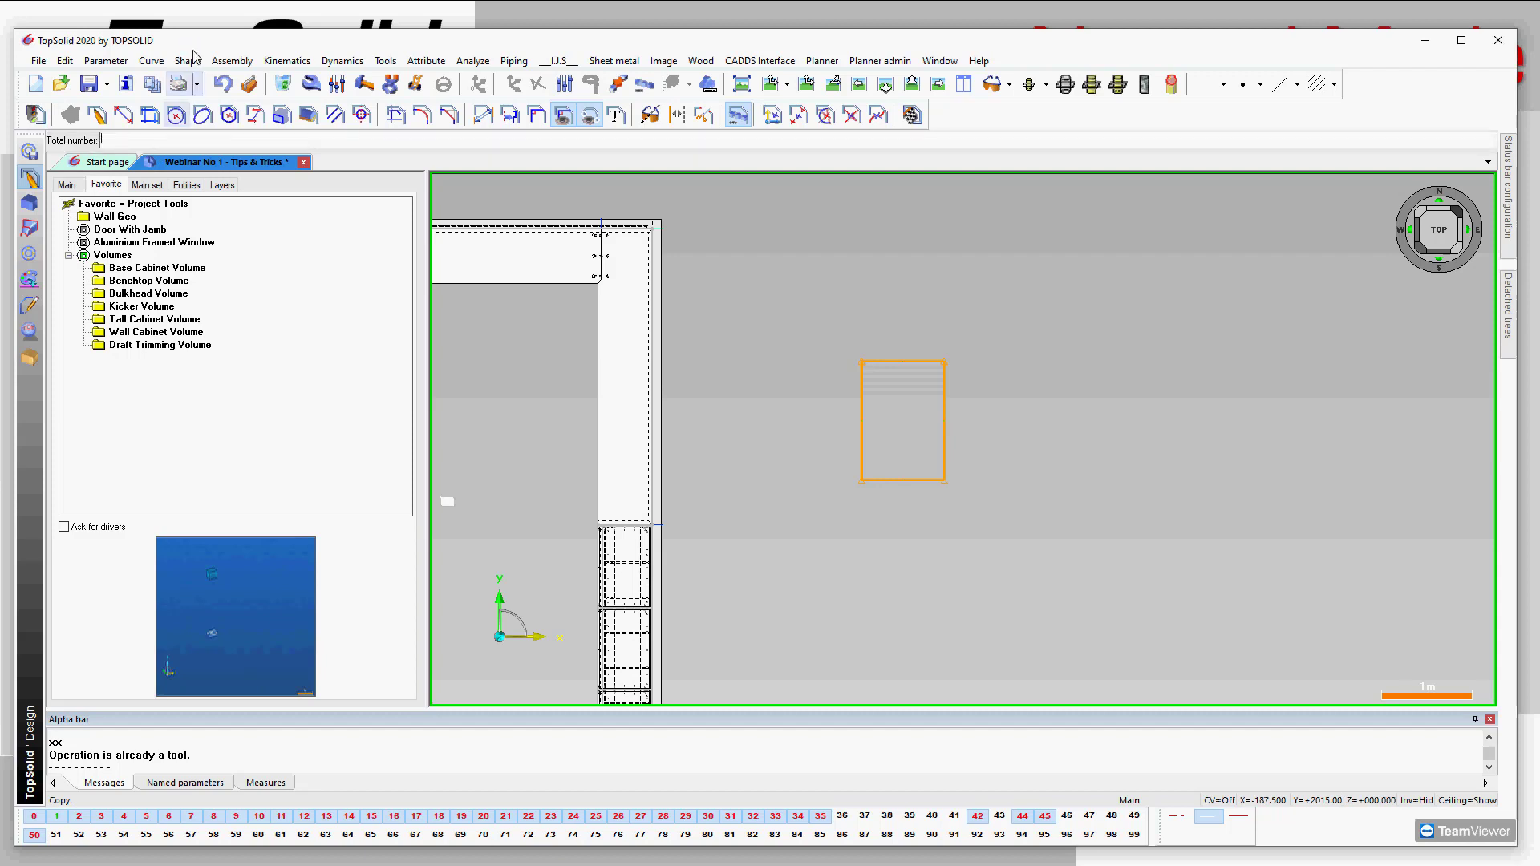
pyautogui.press('Return')
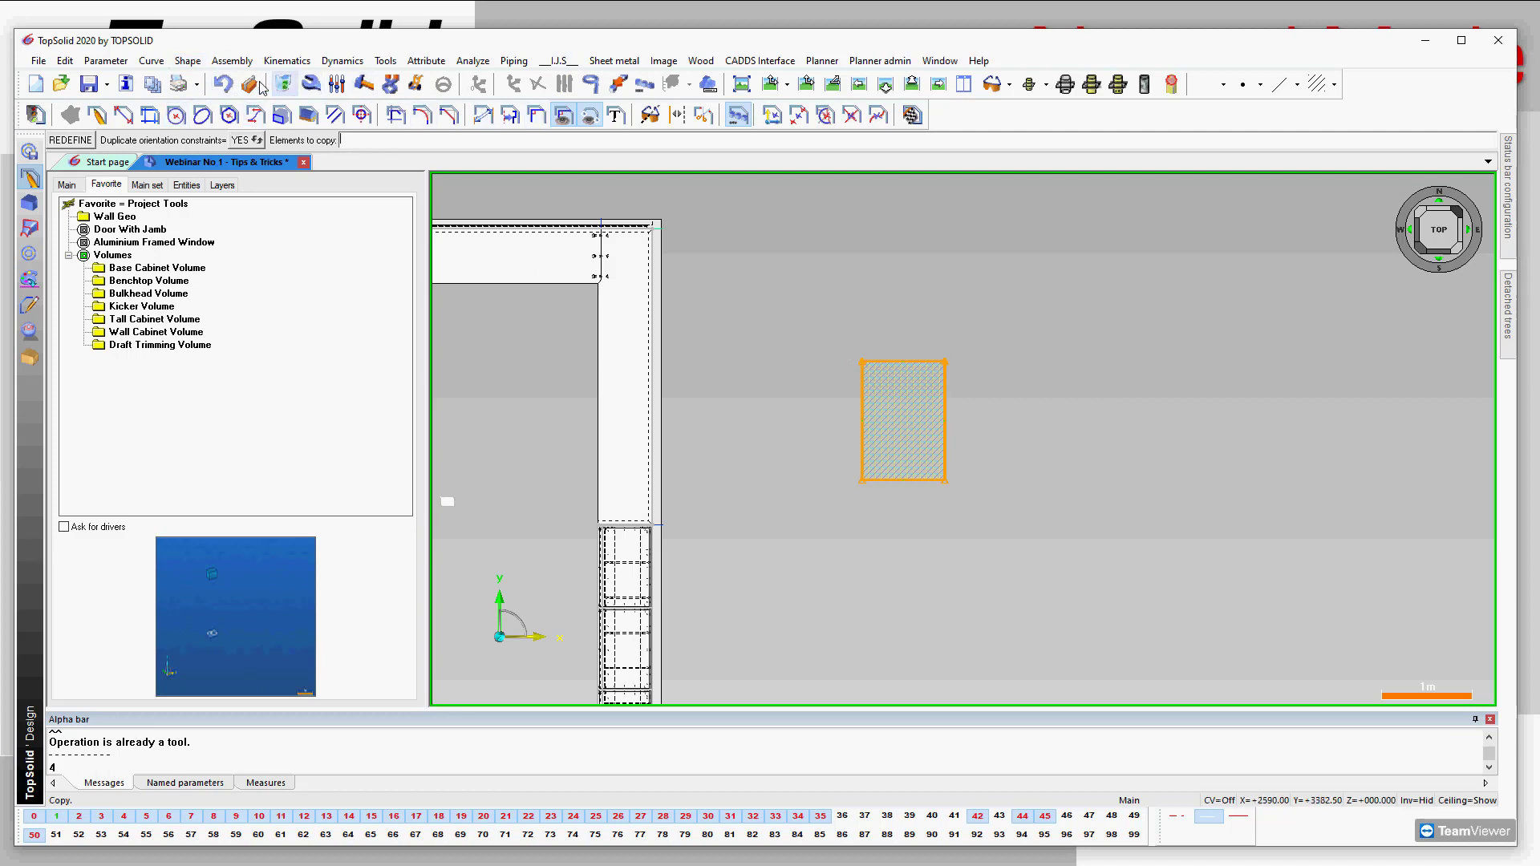
pyautogui.click(223, 83)
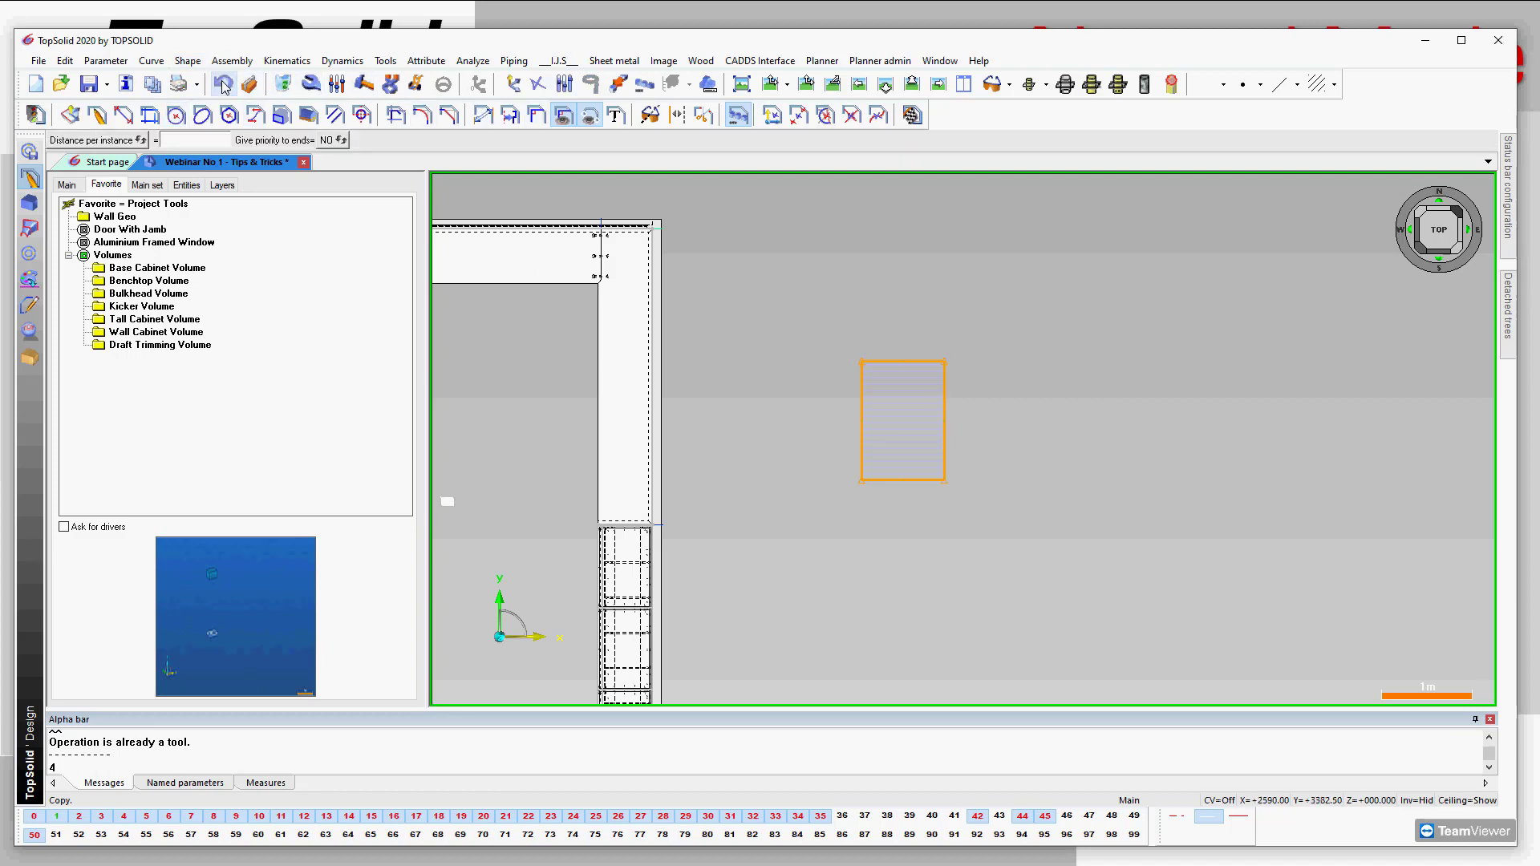
pyautogui.click(223, 83)
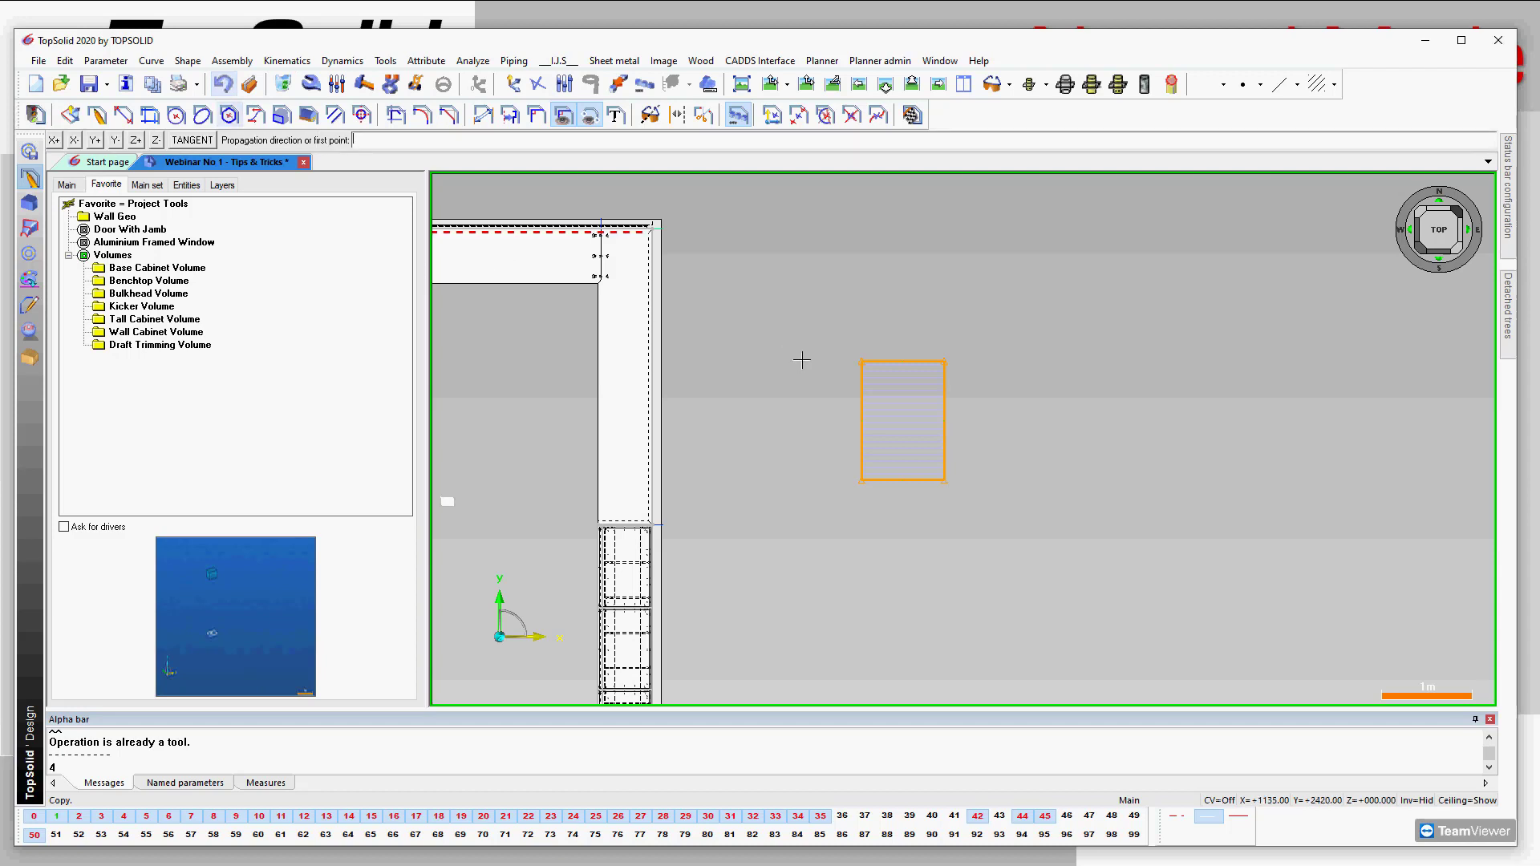
# Copy the sketched rectangle horizontally from its upper-left corner as a distance-per-instance propagation of 3, spaced about 1770 mm.
pyautogui.click(864, 362)
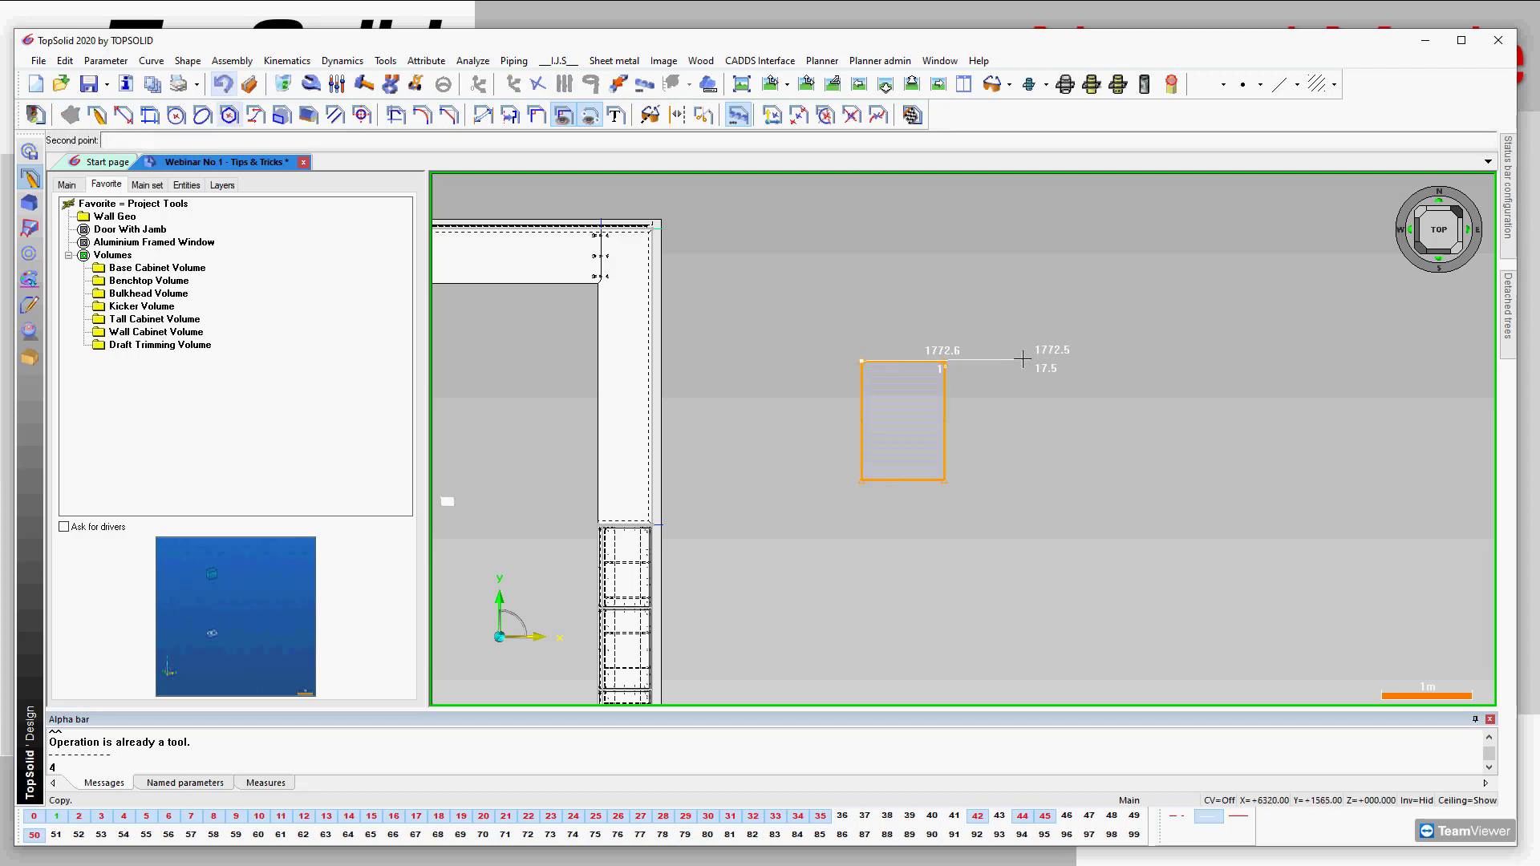
pyautogui.click(1022, 358)
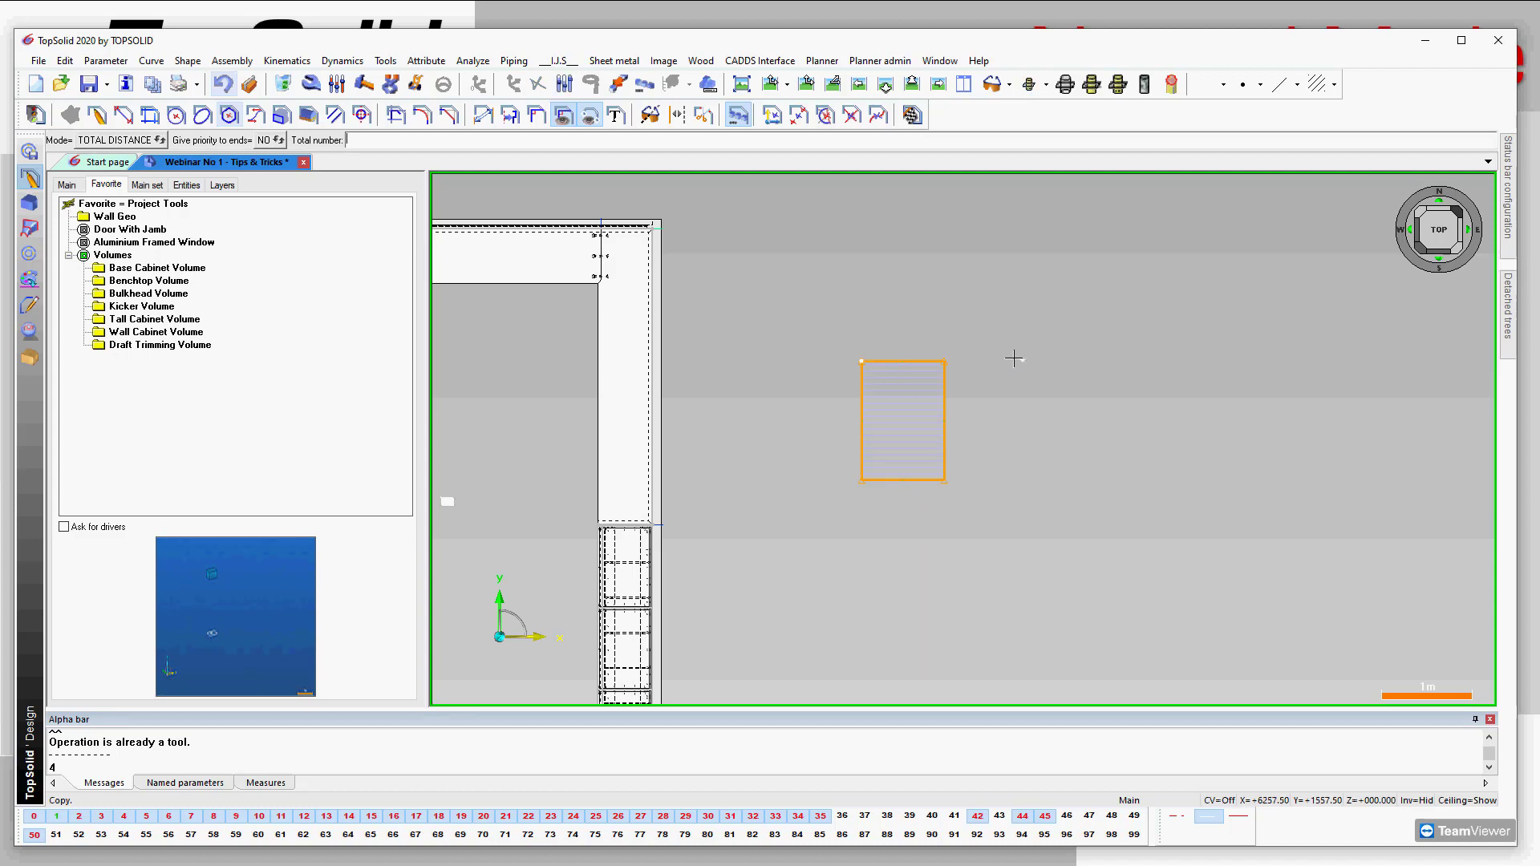
pyautogui.click(132, 141)
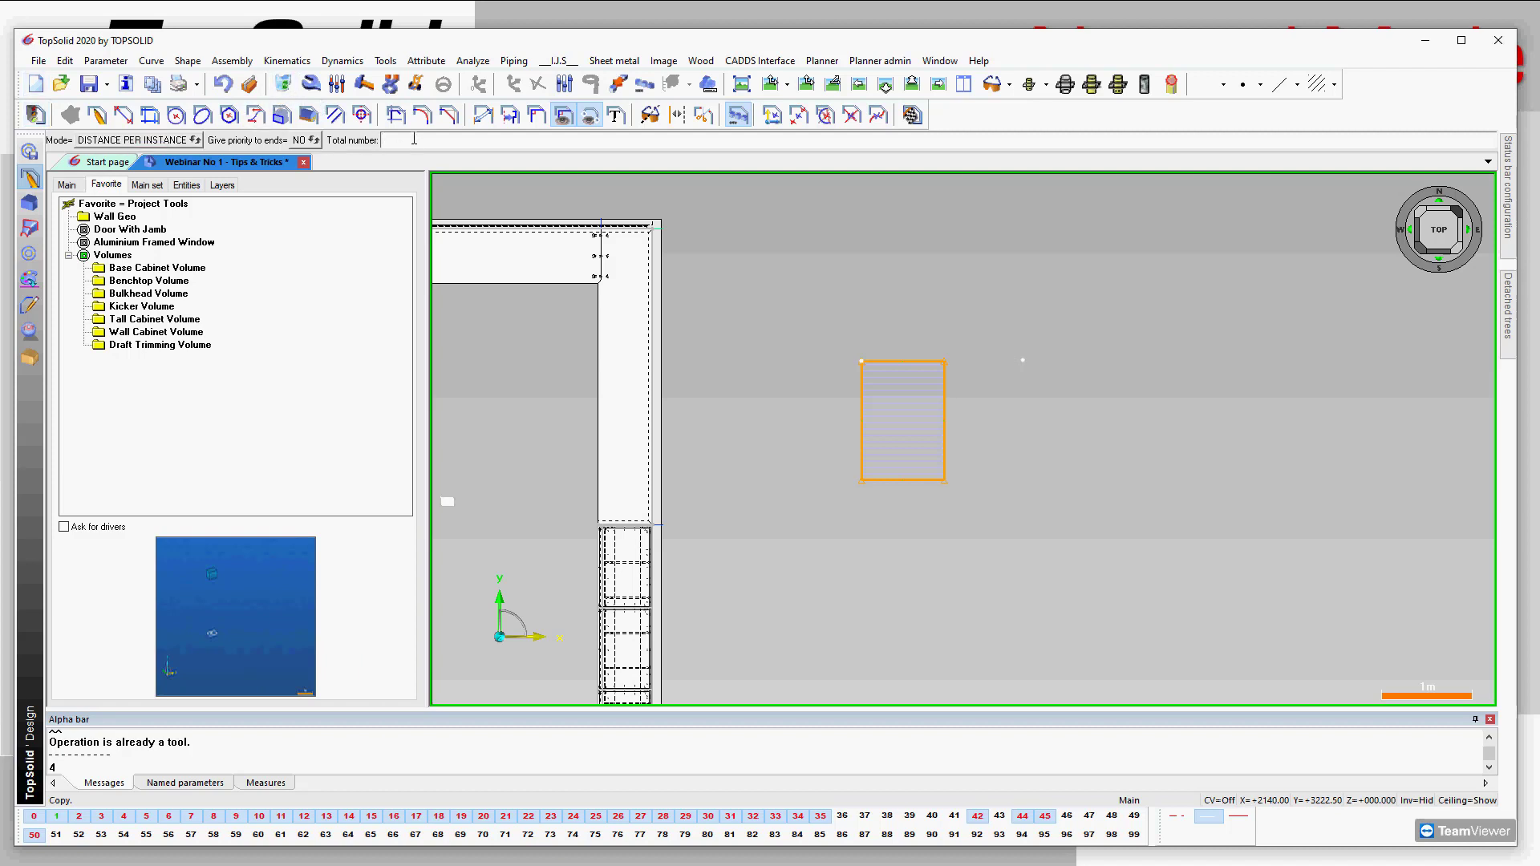
pyautogui.write('3')
pyautogui.press('Return')
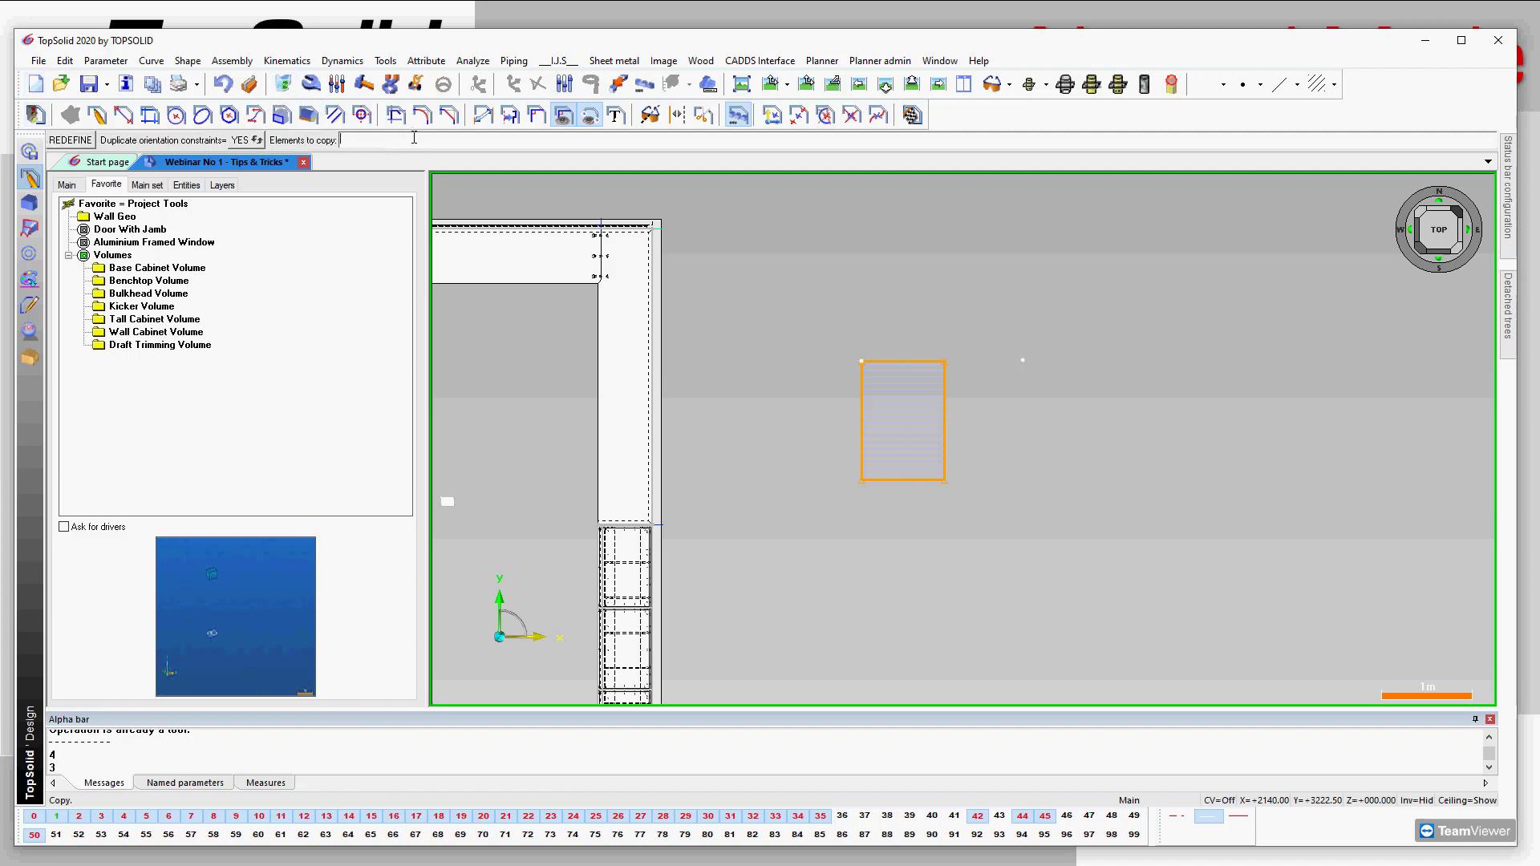
pyautogui.click(881, 371)
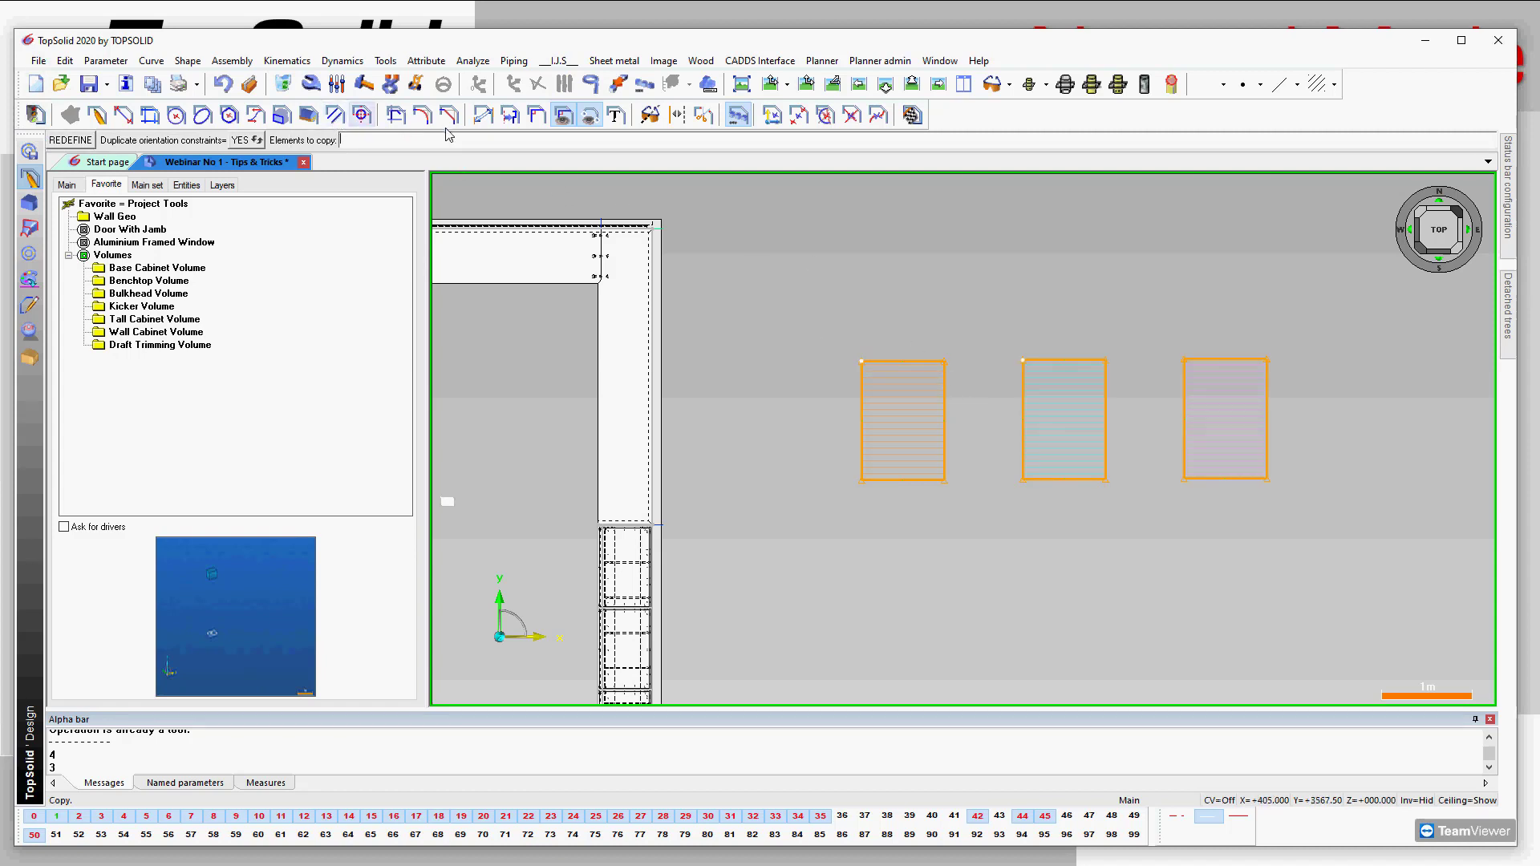
# Dimension the two horizontal gaps between the three neighbouring rectangles.
pyautogui.click(482, 114)
pyautogui.click(945, 438)
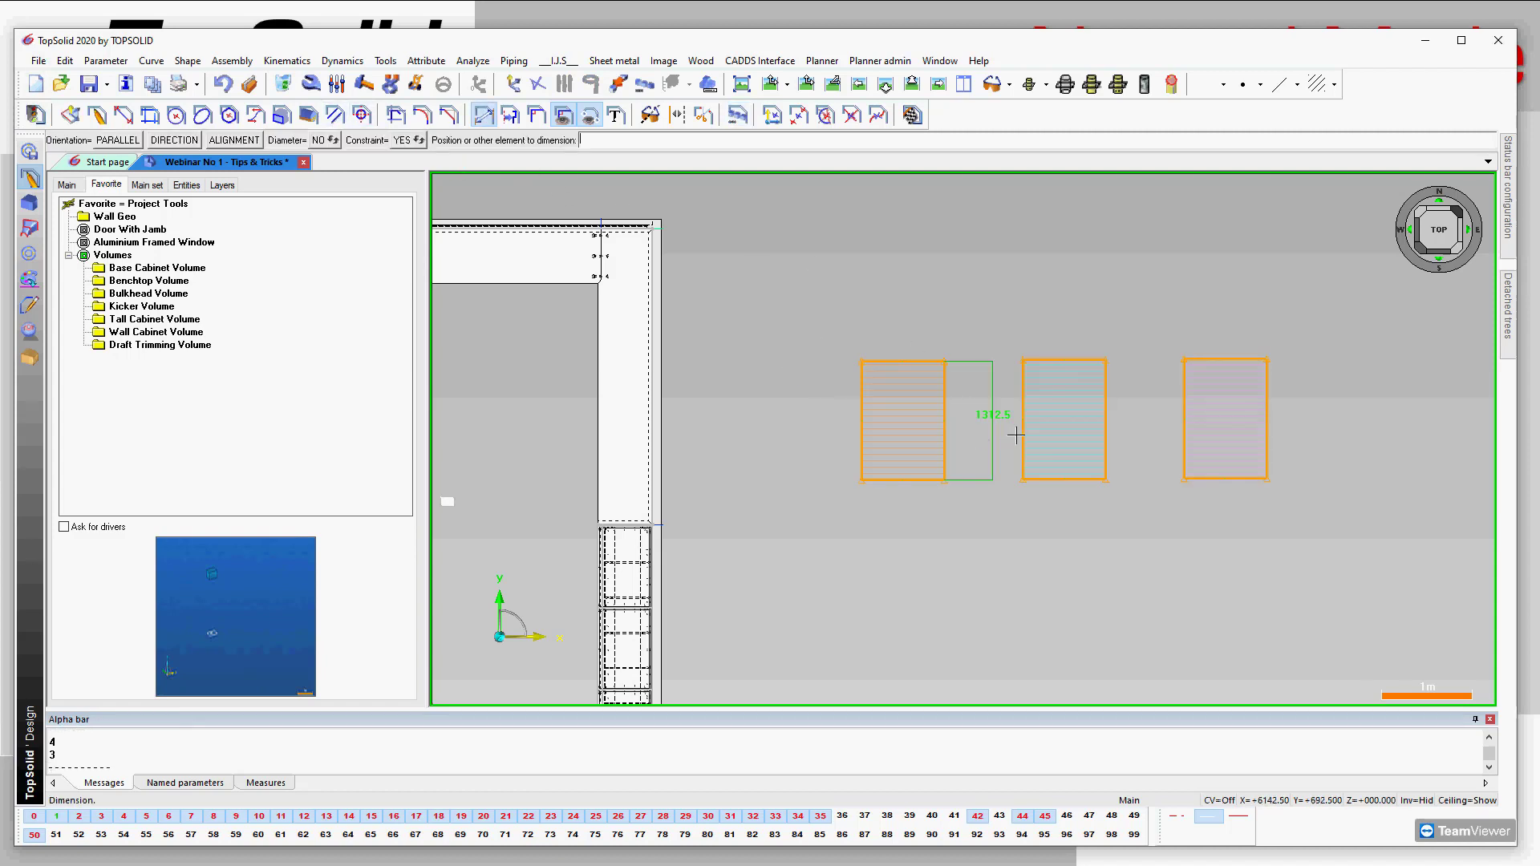
pyautogui.click(1013, 446)
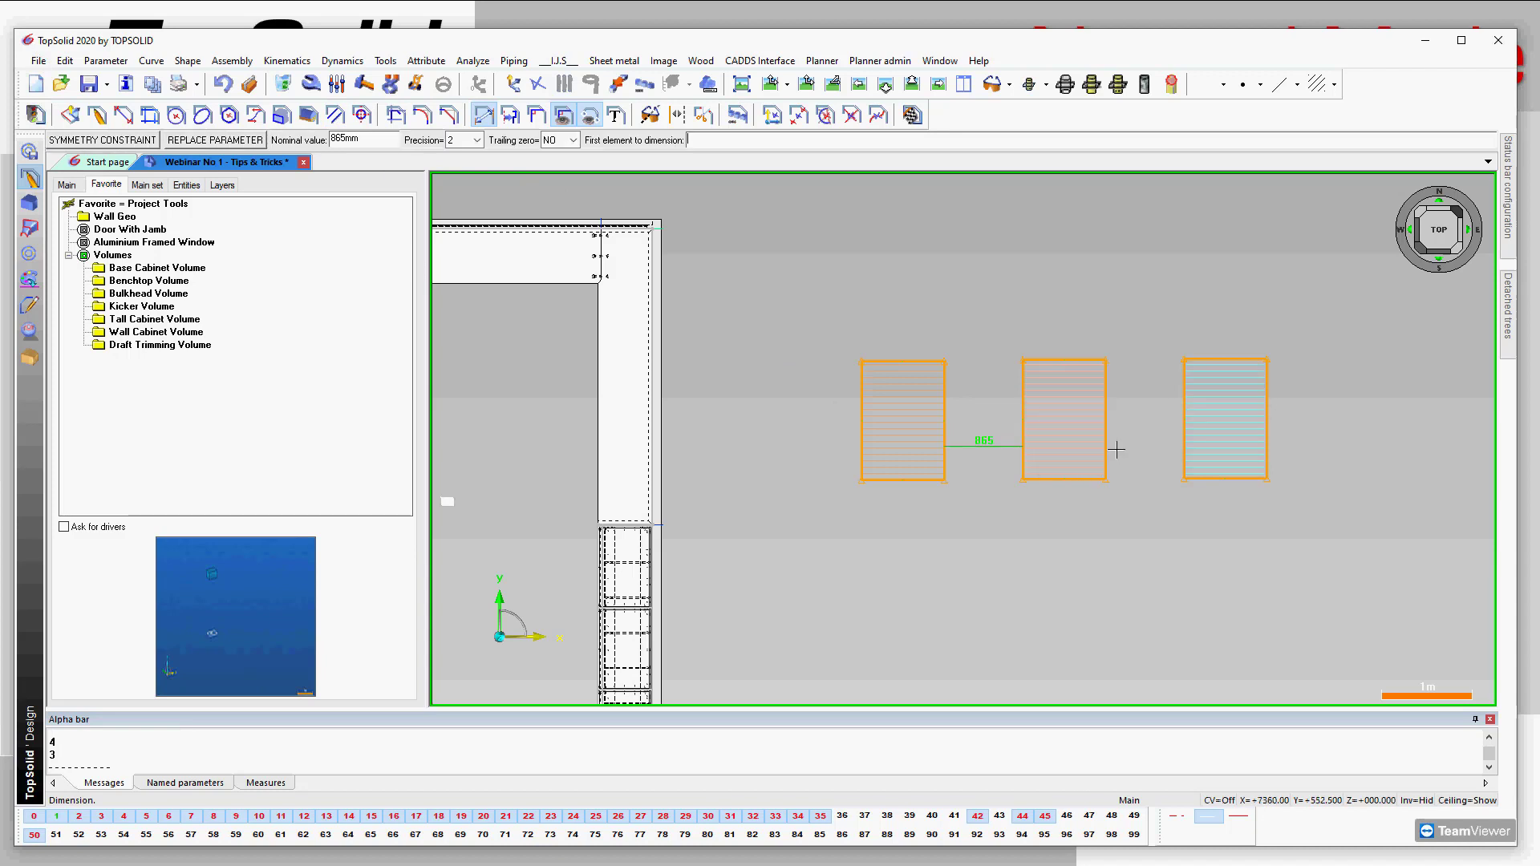
pyautogui.click(1106, 441)
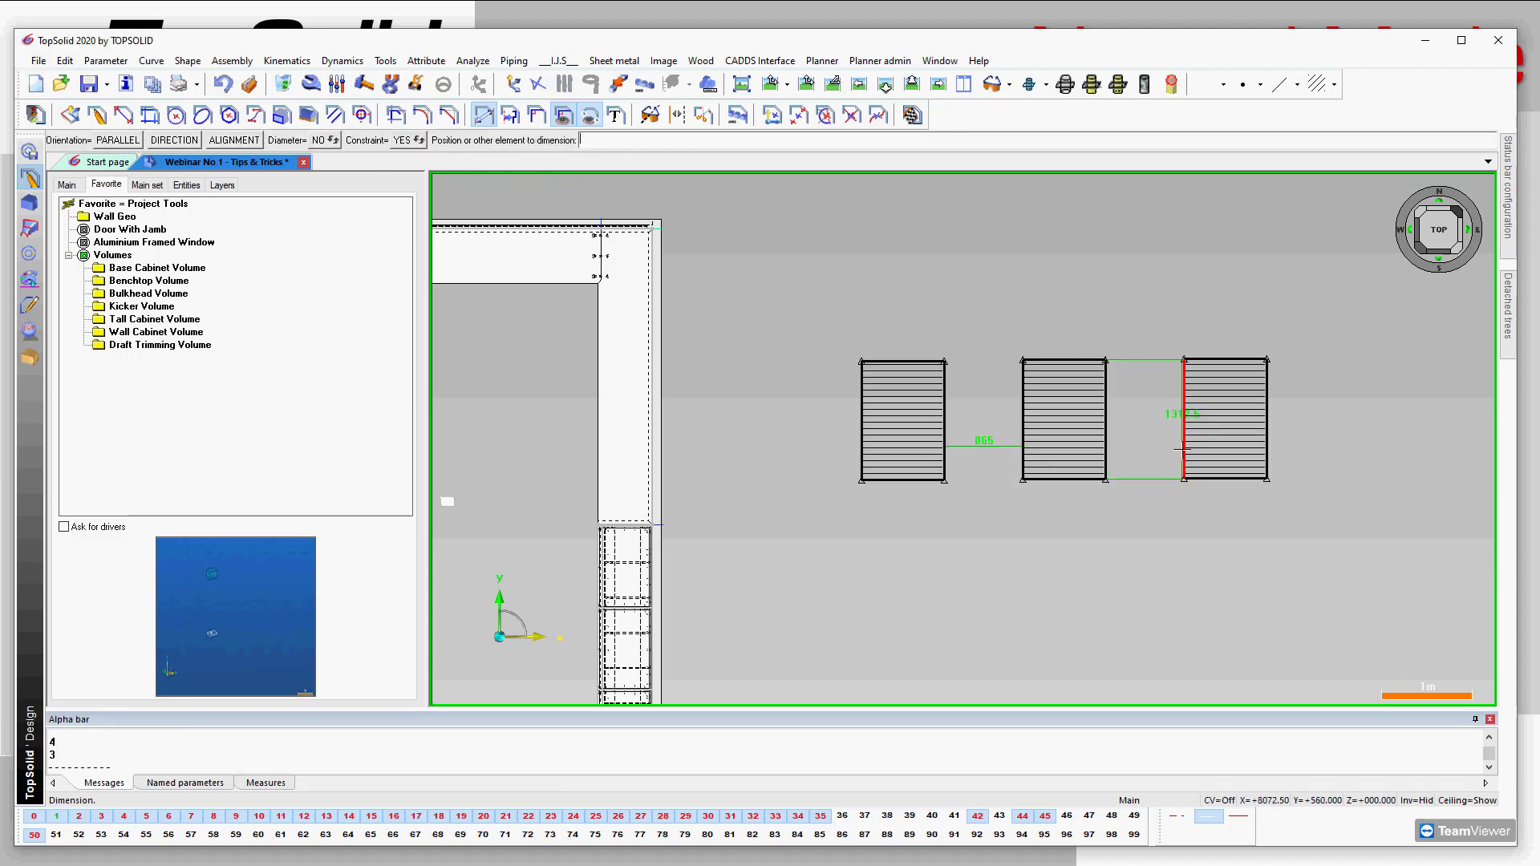
pyautogui.click(1183, 457)
pyautogui.click(1149, 462)
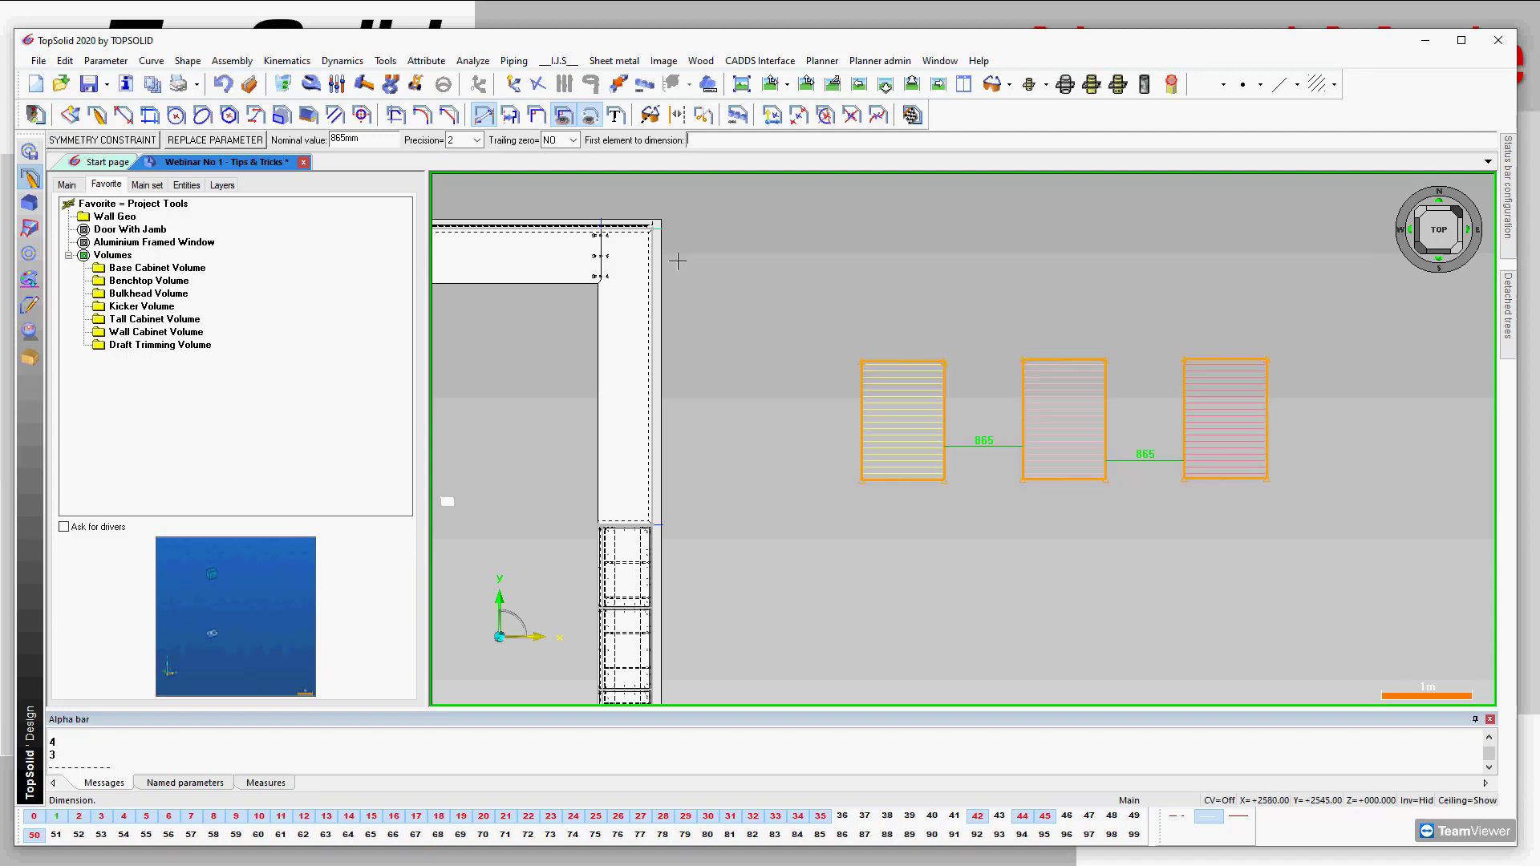
# Merge the parameters of the two gap dimensions so both gaps share one value.
pyautogui.click(990, 446)
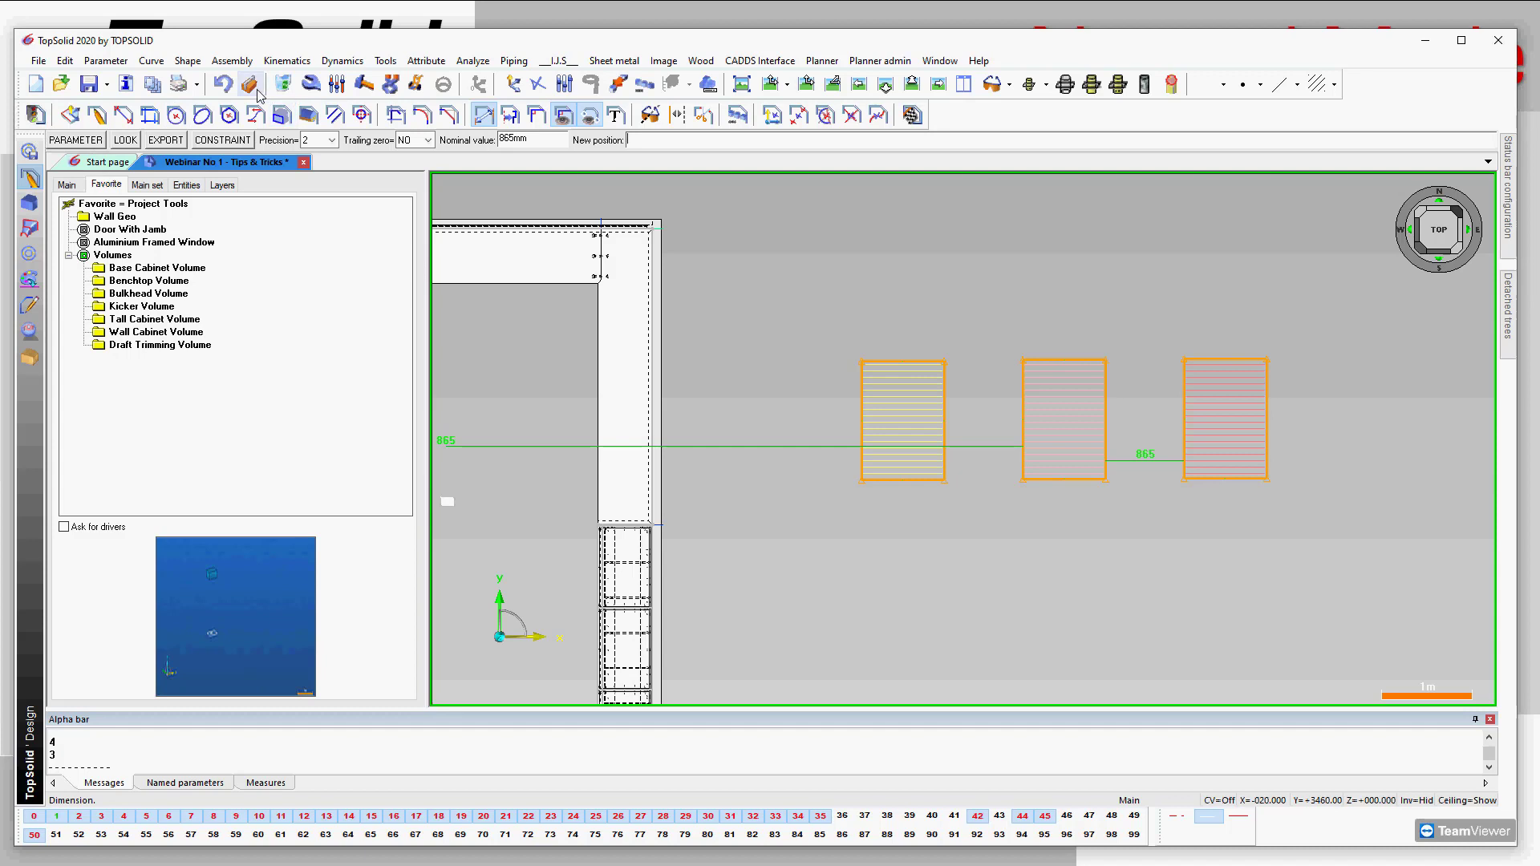
pyautogui.press('Escape')
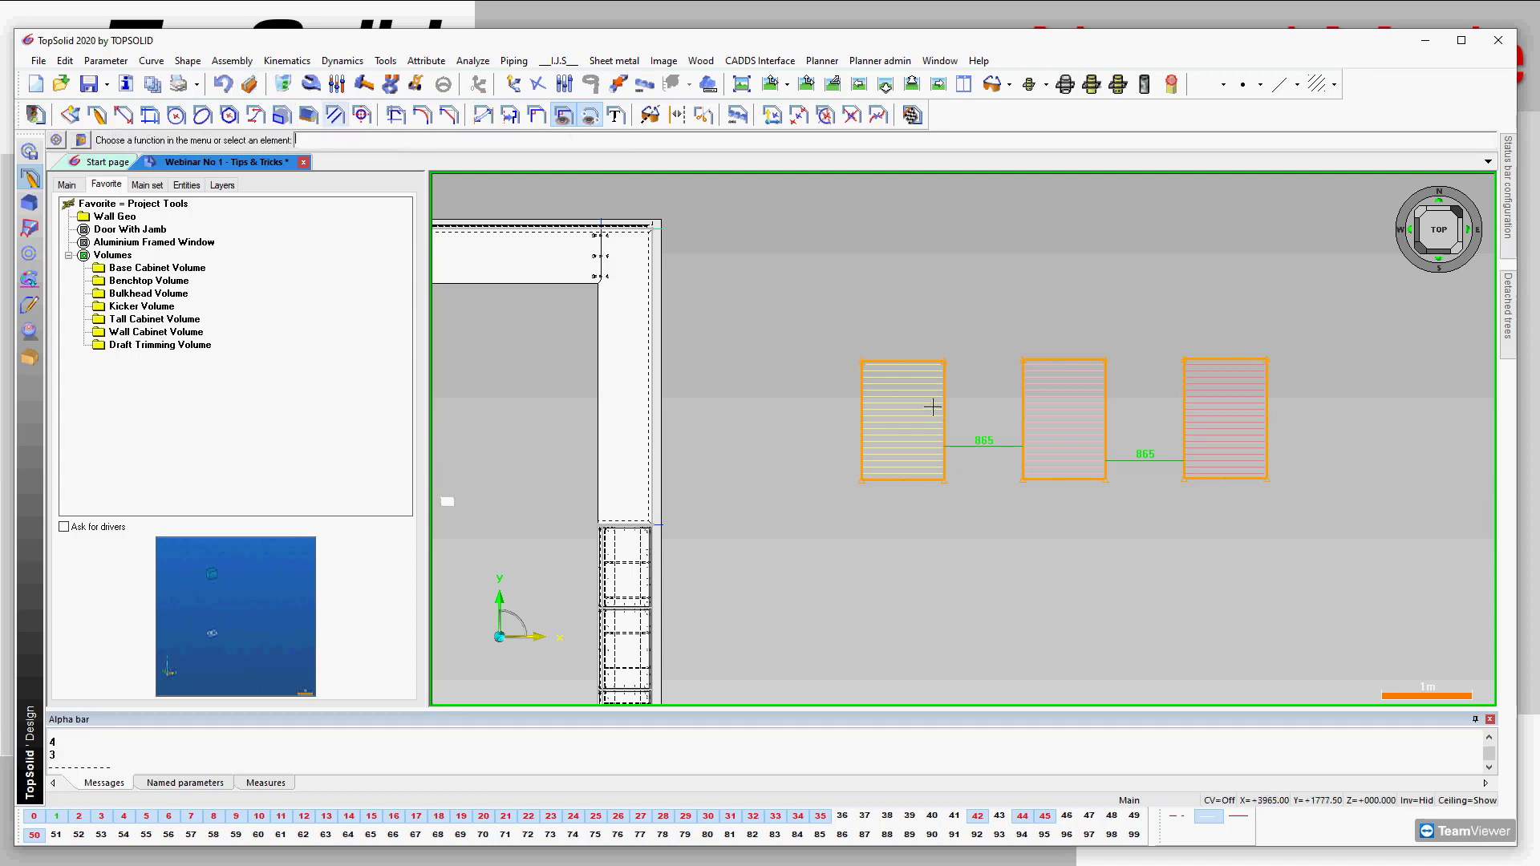
pyautogui.doubleClick(990, 442)
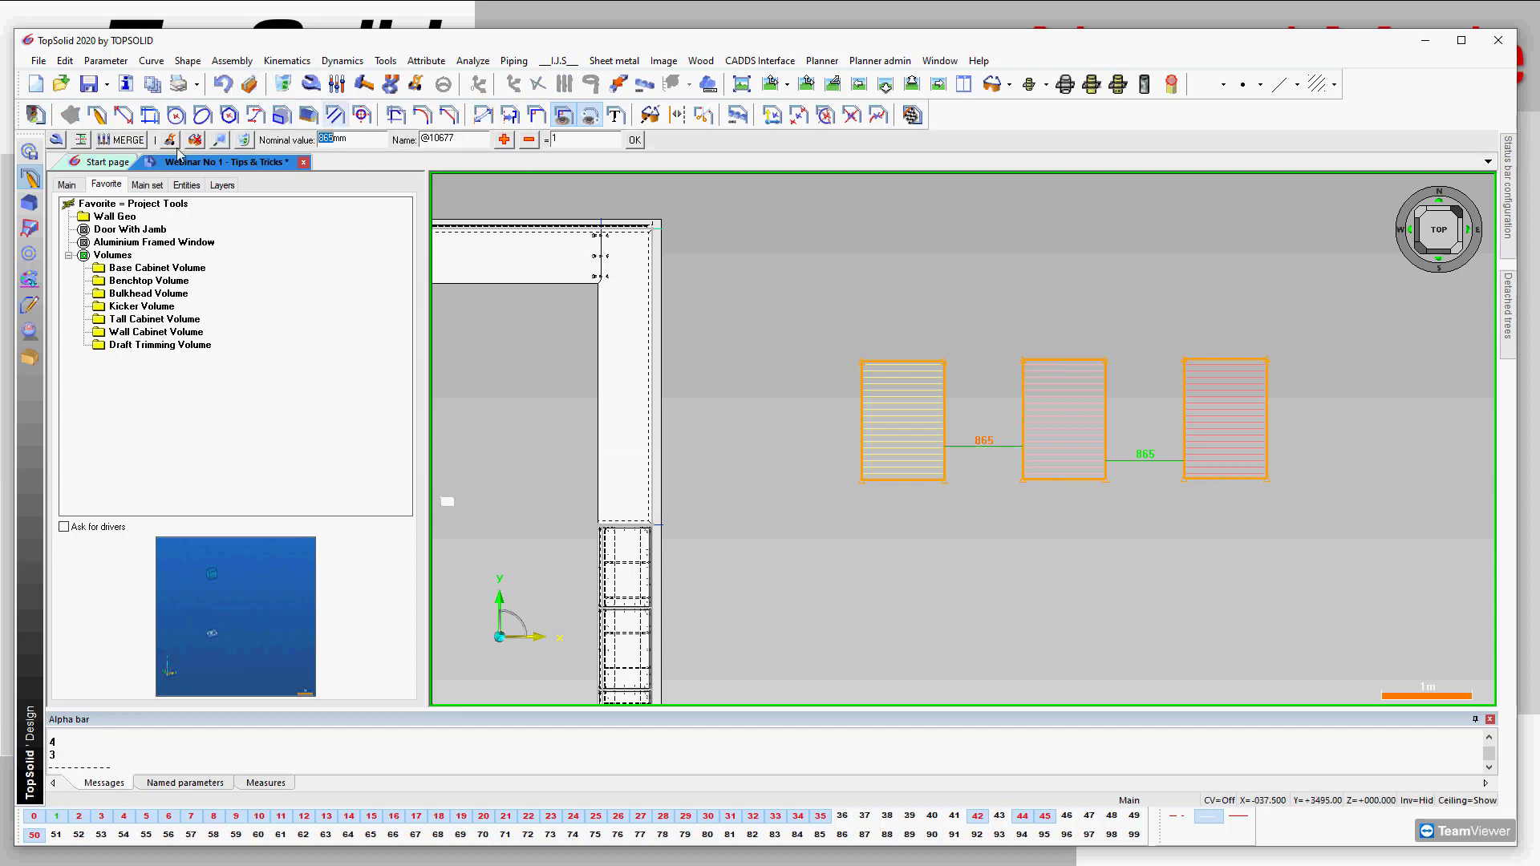
pyautogui.click(120, 140)
pyautogui.click(1145, 459)
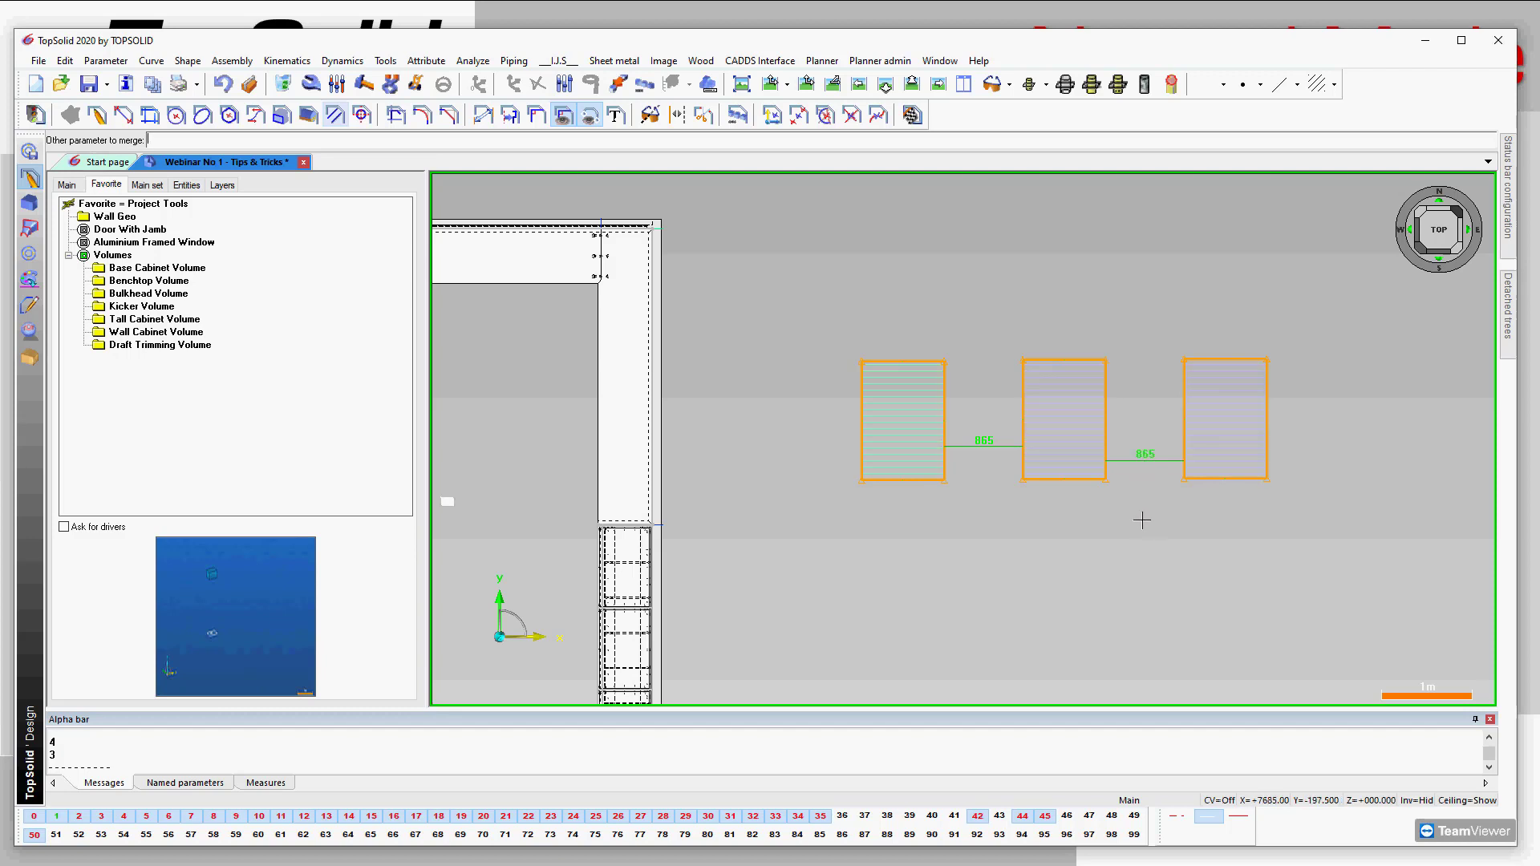
# Set the shared gap dimension between the rectangles to 0 mm and finish the sketch.
pyautogui.click(337, 84)
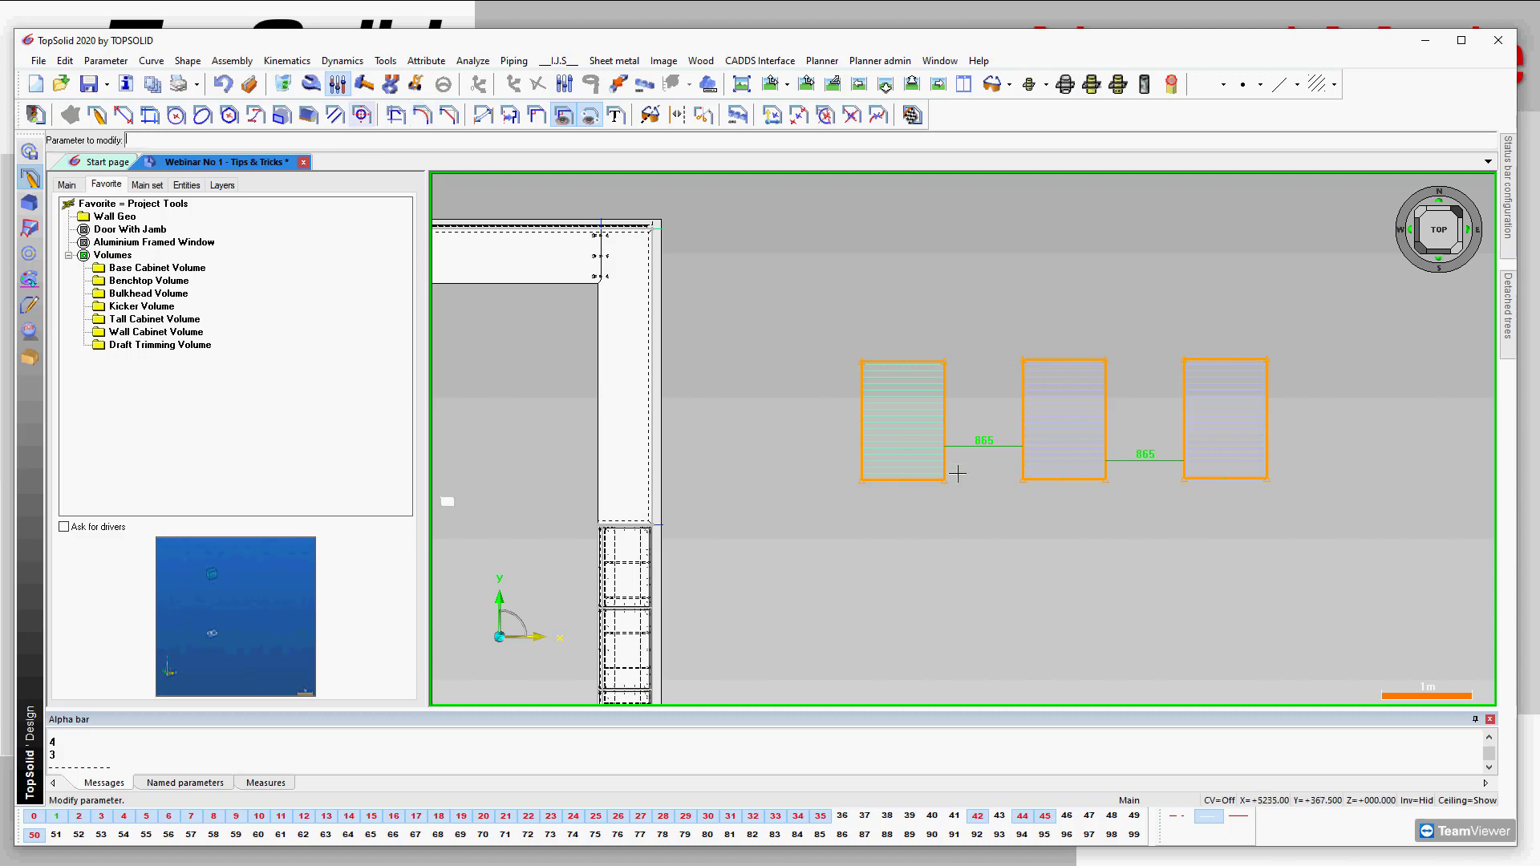
pyautogui.click(988, 441)
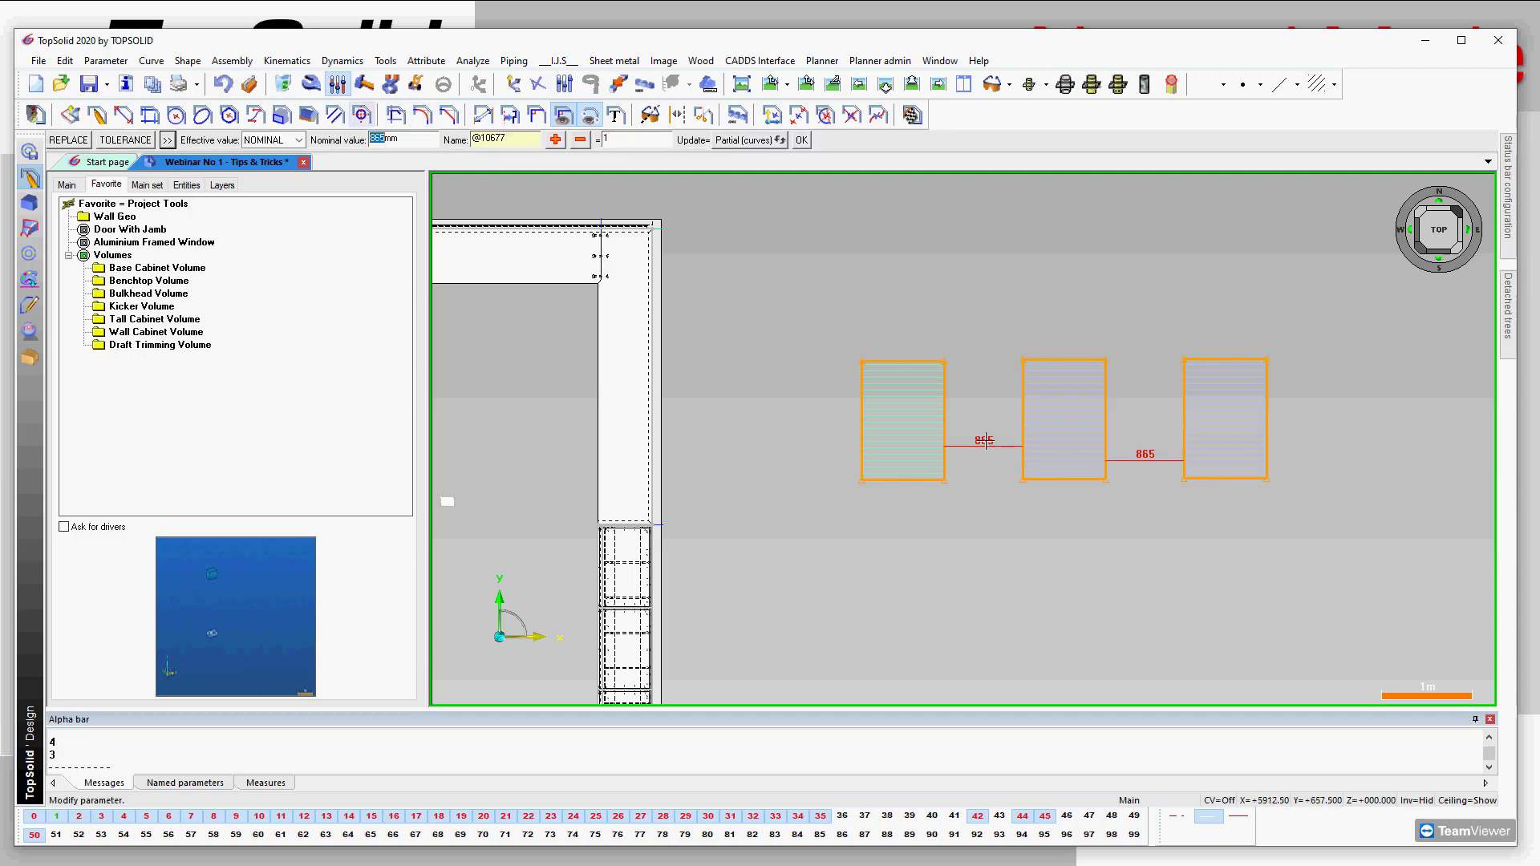
pyautogui.write('0')
pyautogui.press('Return')
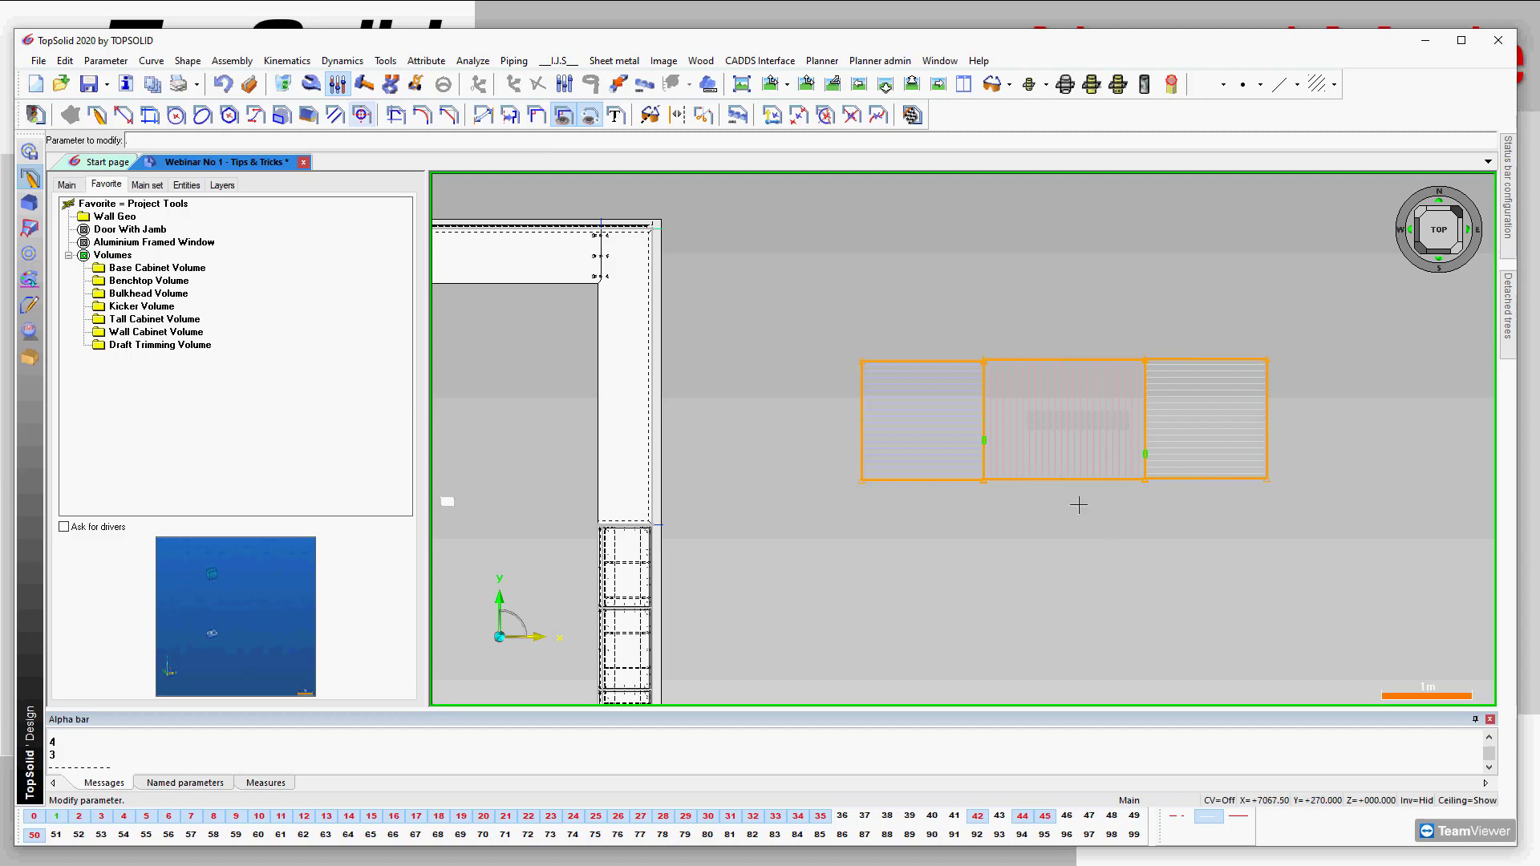
pyautogui.click(913, 116)
pyautogui.scroll(-3, 1207, 459)
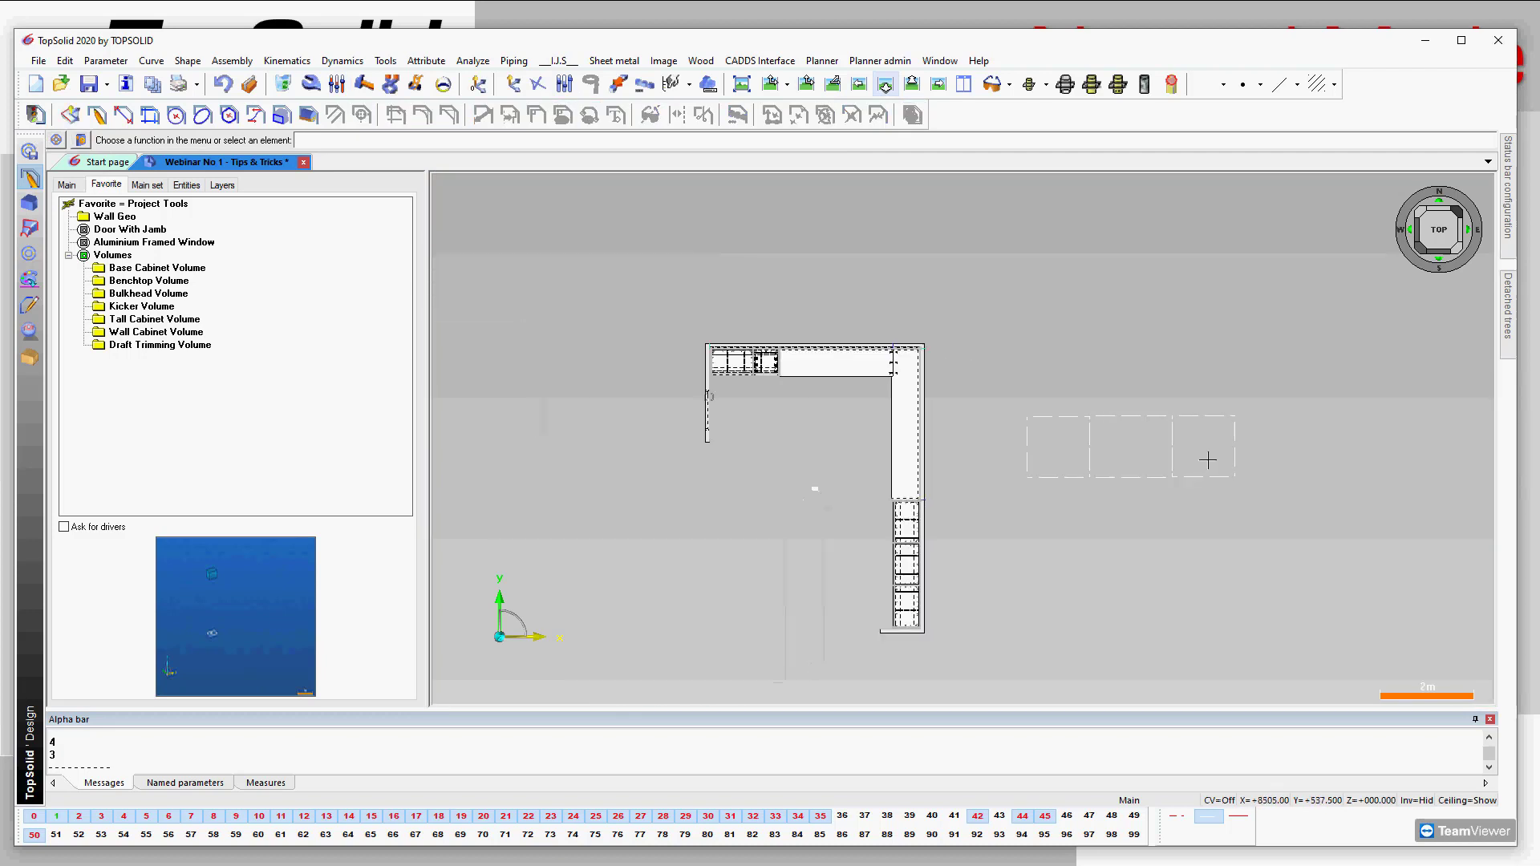